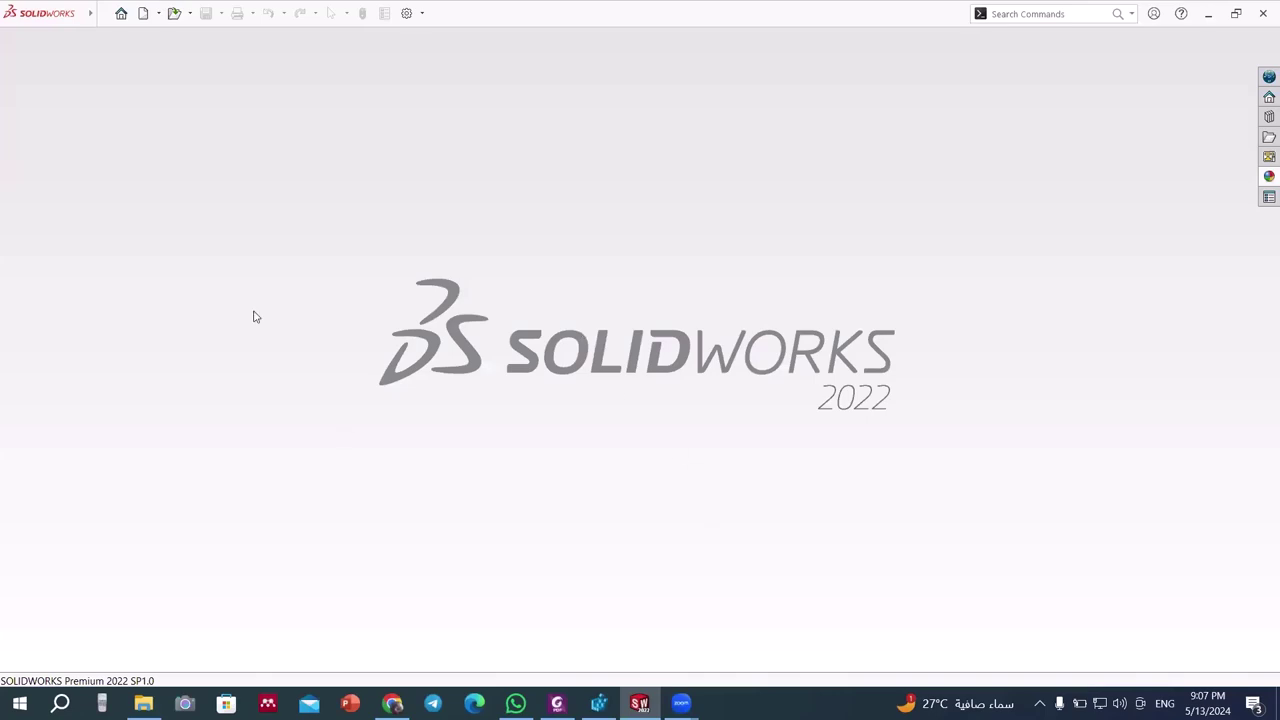
- Create a new drawing, Draw1, from the 'Drawing assuit' title-block template
click(103, 14)
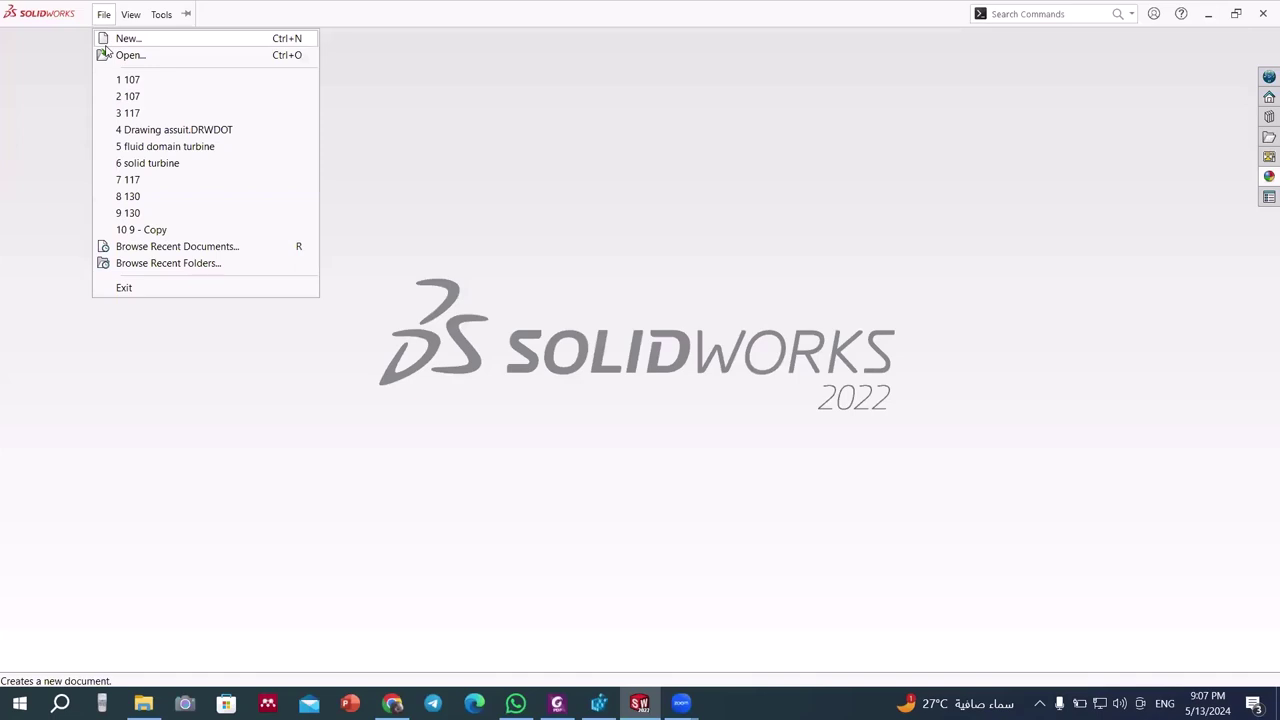
click(106, 40)
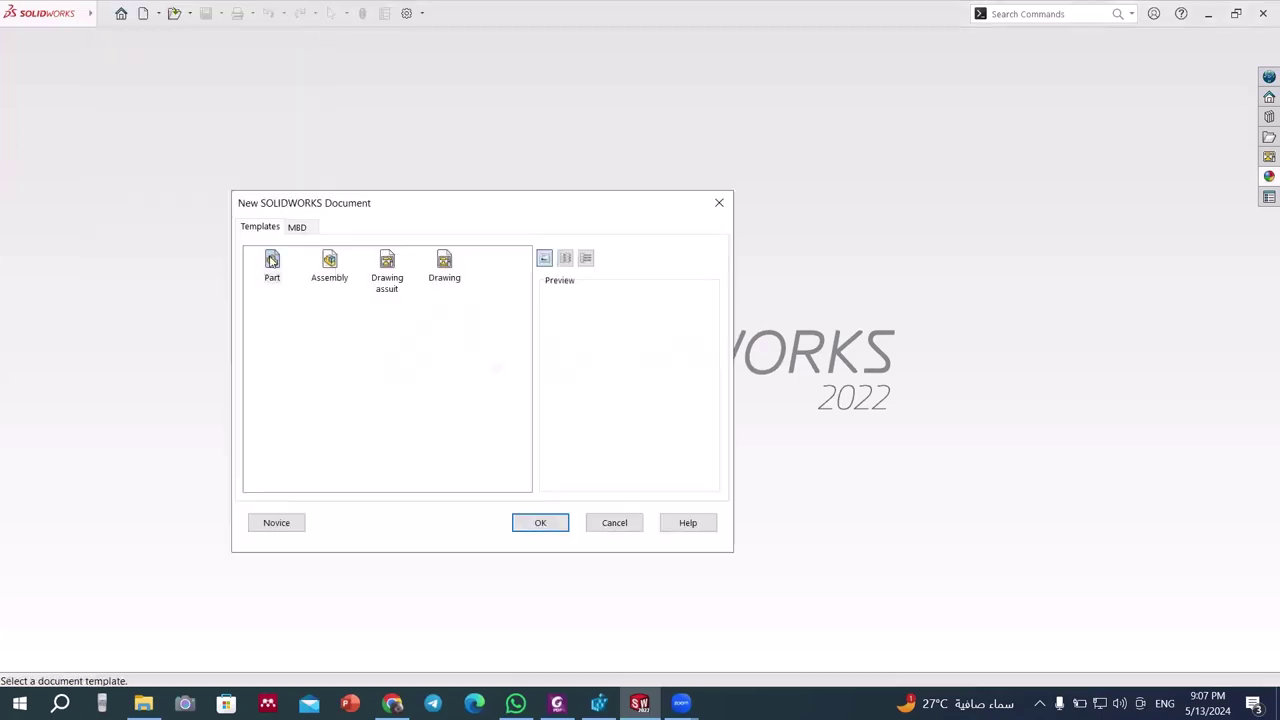
double_click(398, 263)
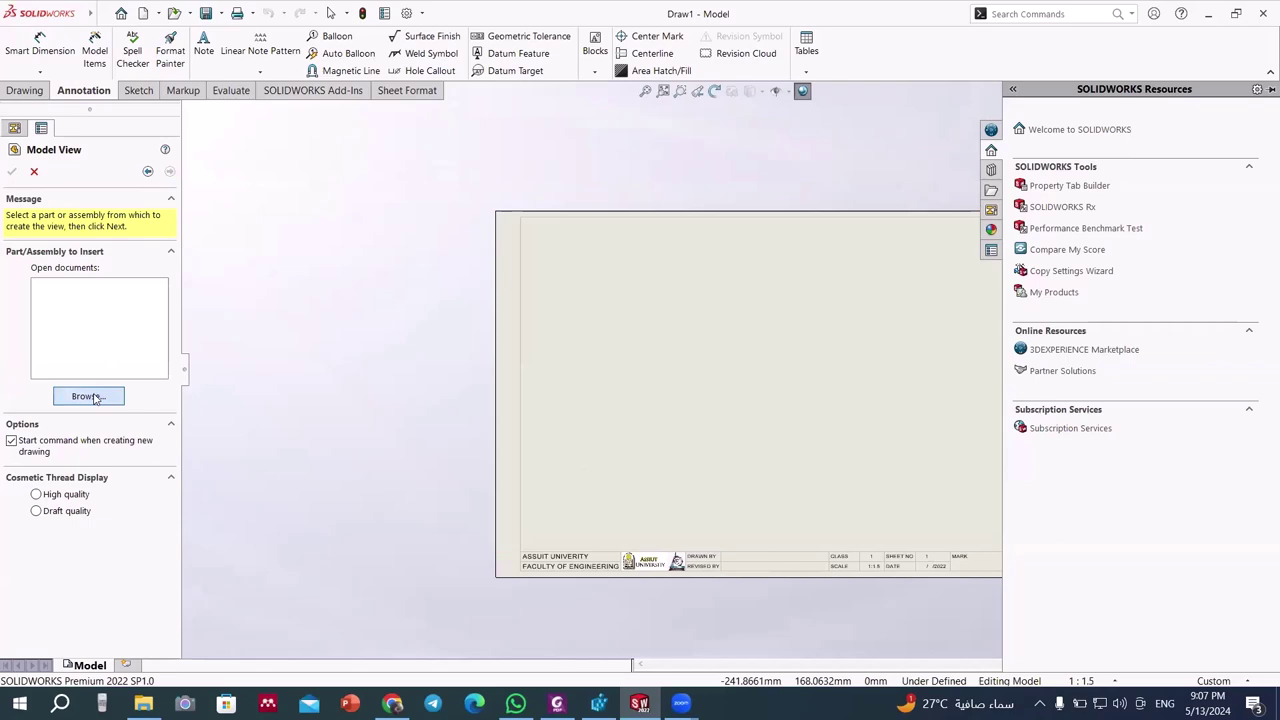
- Browse to part 107 and place its first model view on the sheet at 1:2
click(88, 396)
click(595, 395)
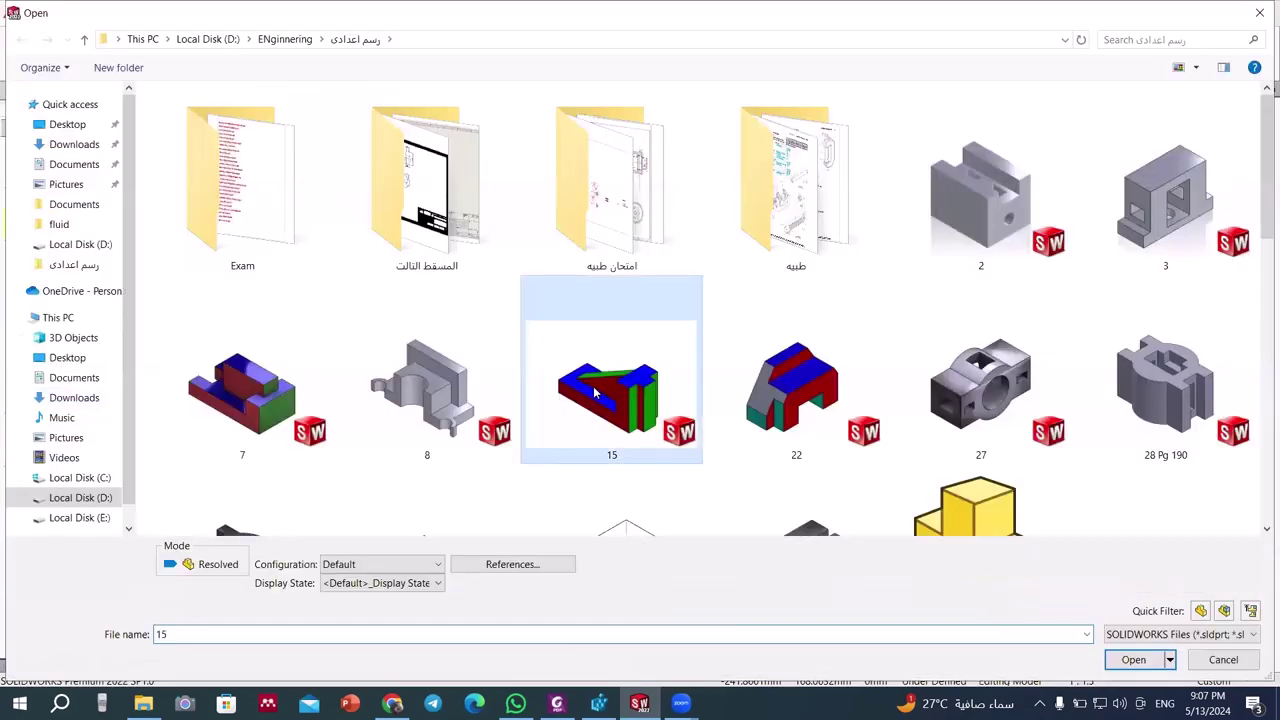
text(117)
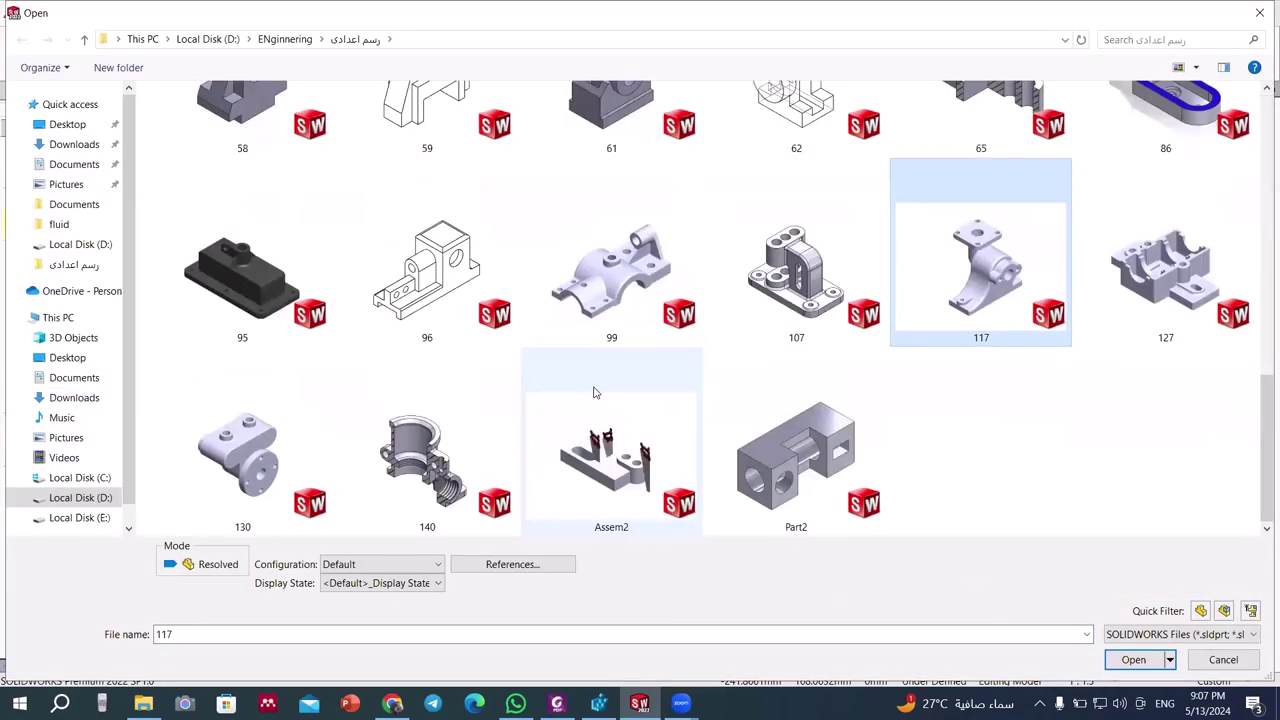
double_click(857, 202)
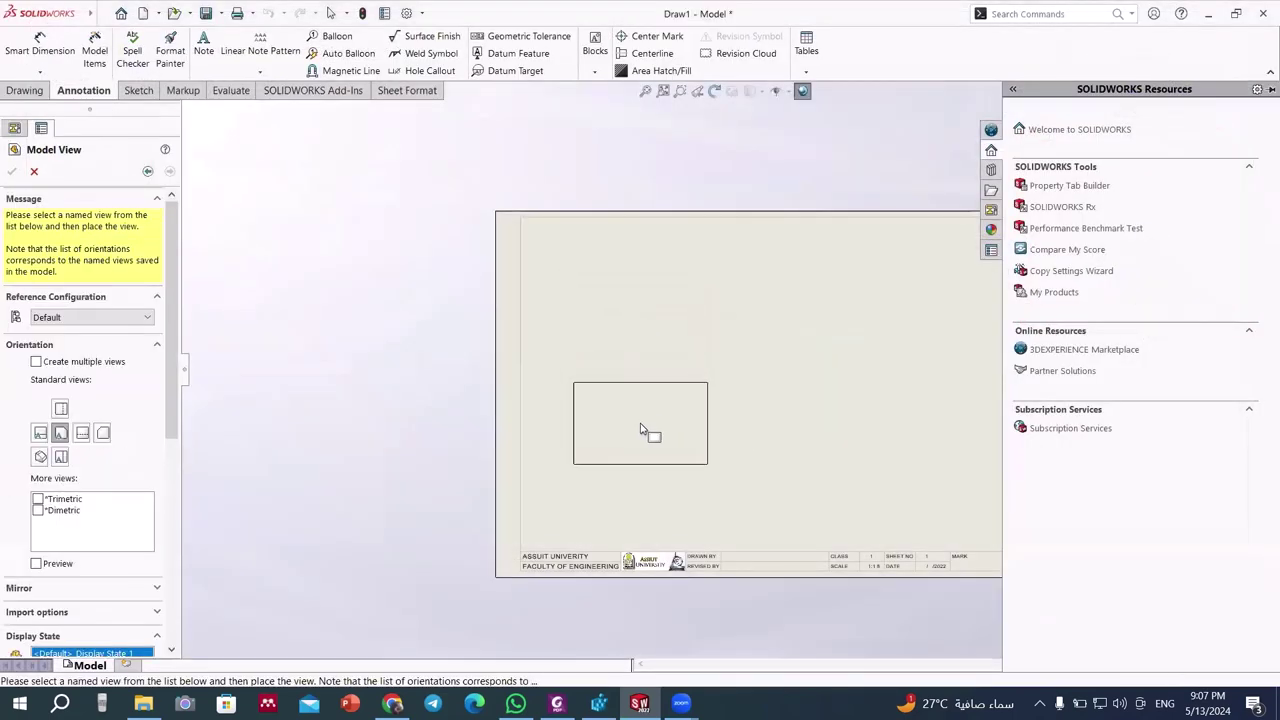
click(645, 422)
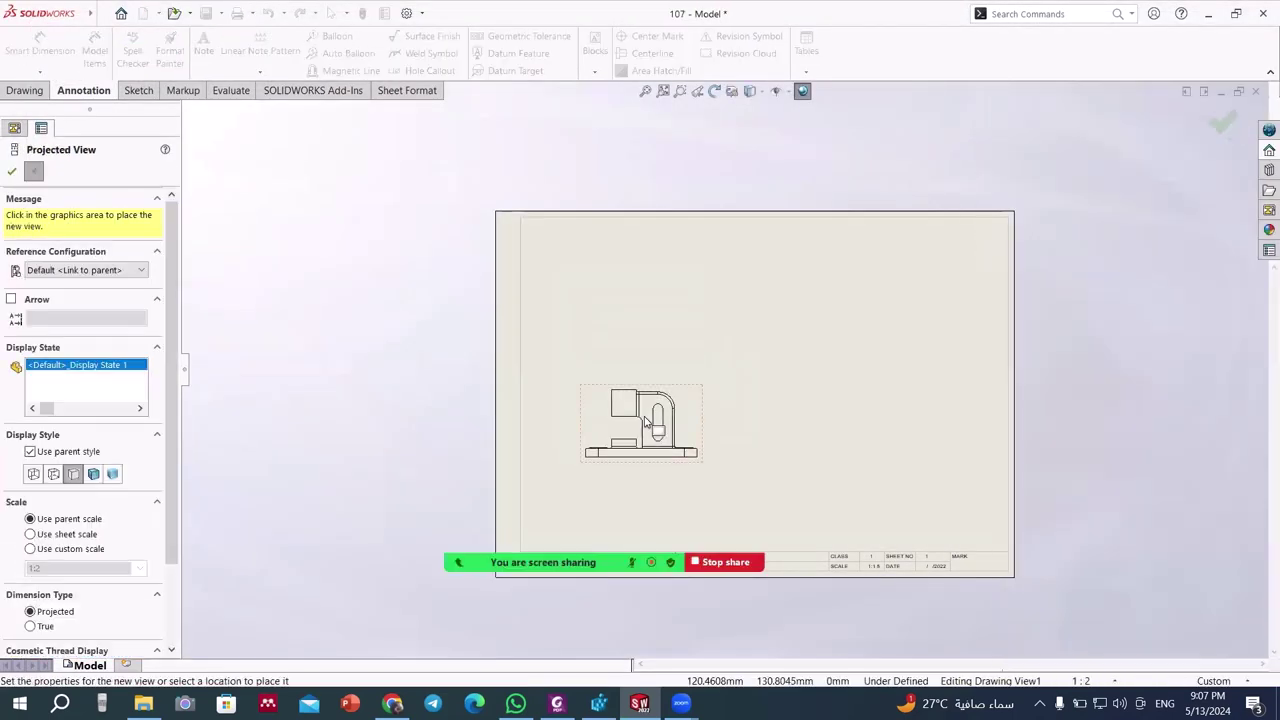
- Switch Drawing View1 to the Top orientation with Hidden Lines Visible display
scroll(609, 437, down, 2)
key(Escape)
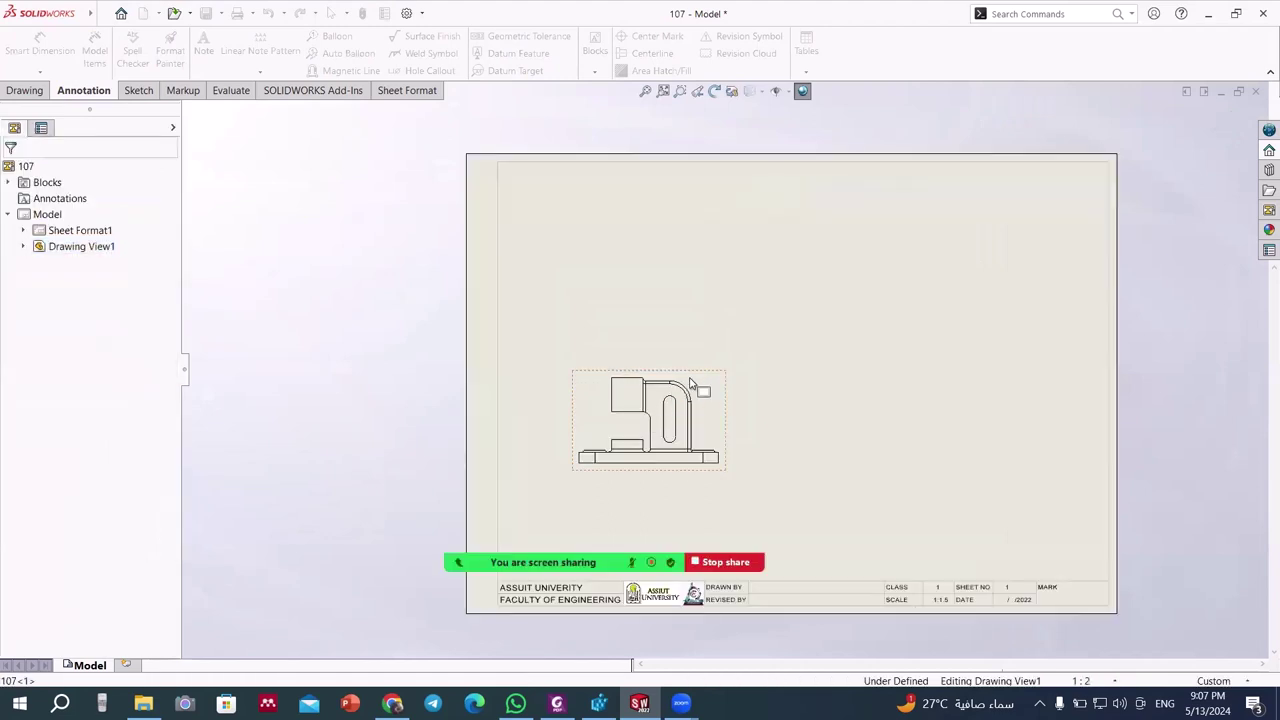
click(694, 386)
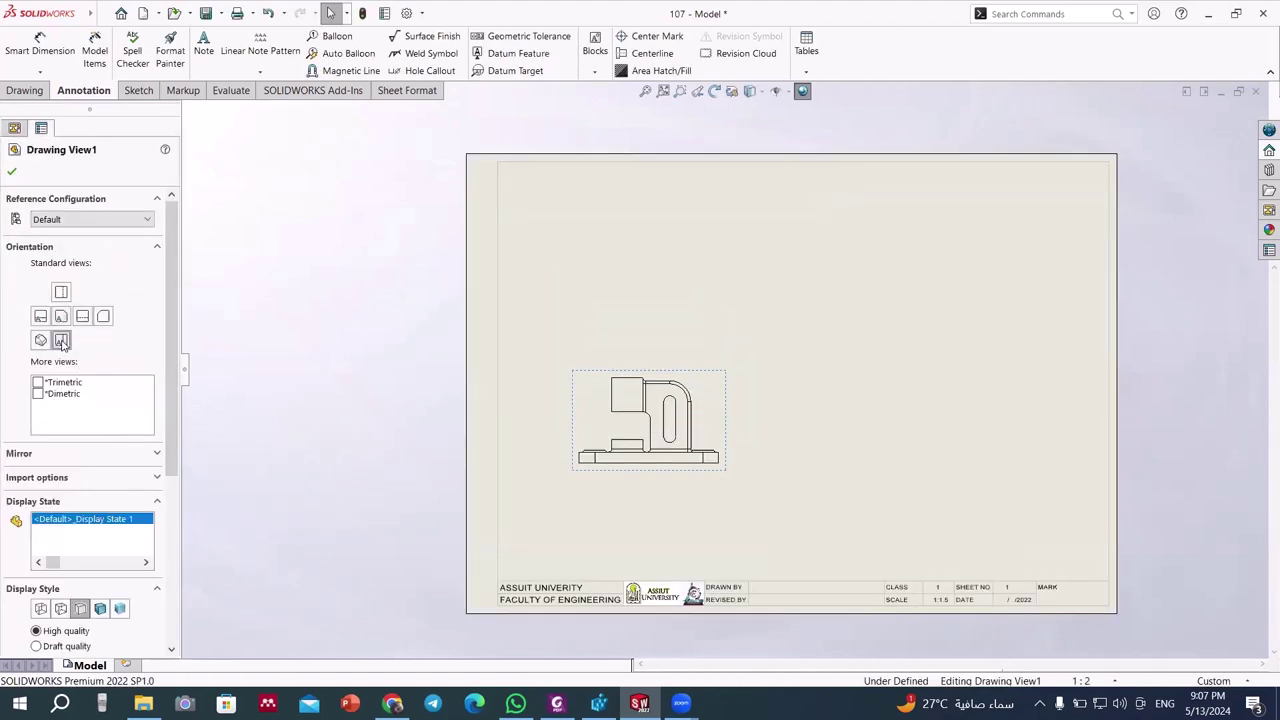
click(61, 341)
scroll(720, 414, down, 1)
scroll(690, 414, down, 2)
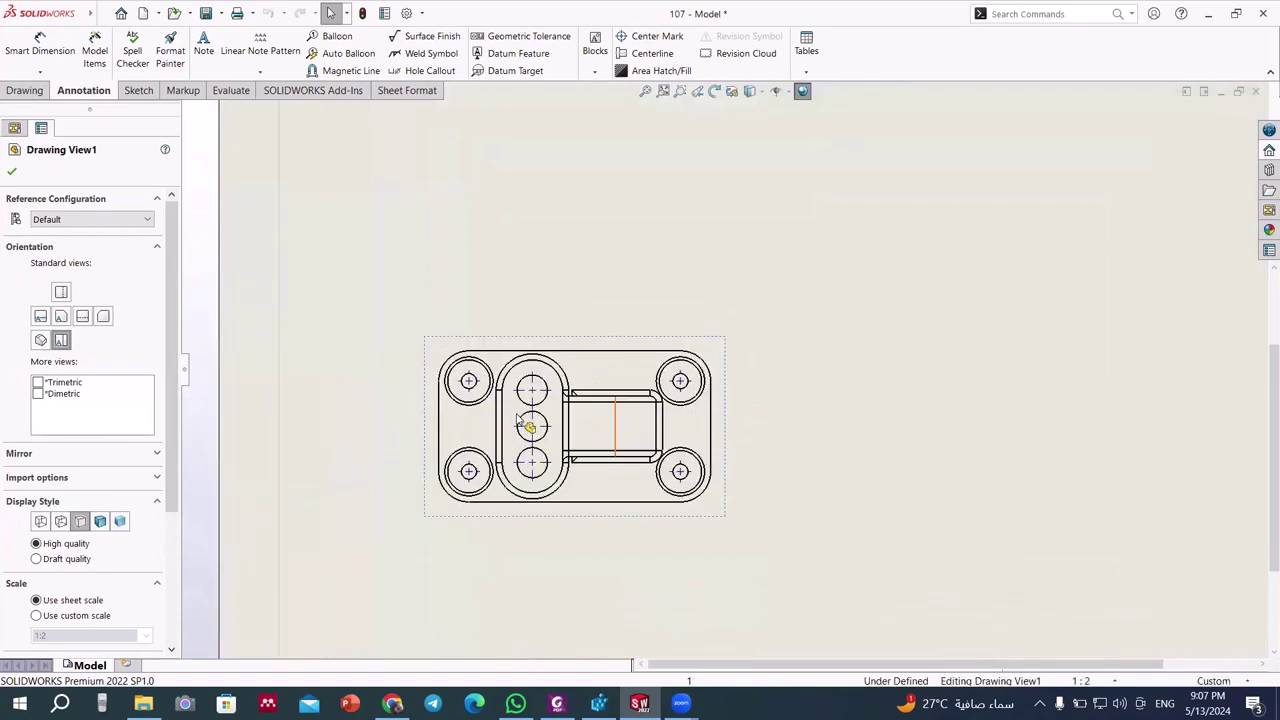
scroll(70, 480, down, 3)
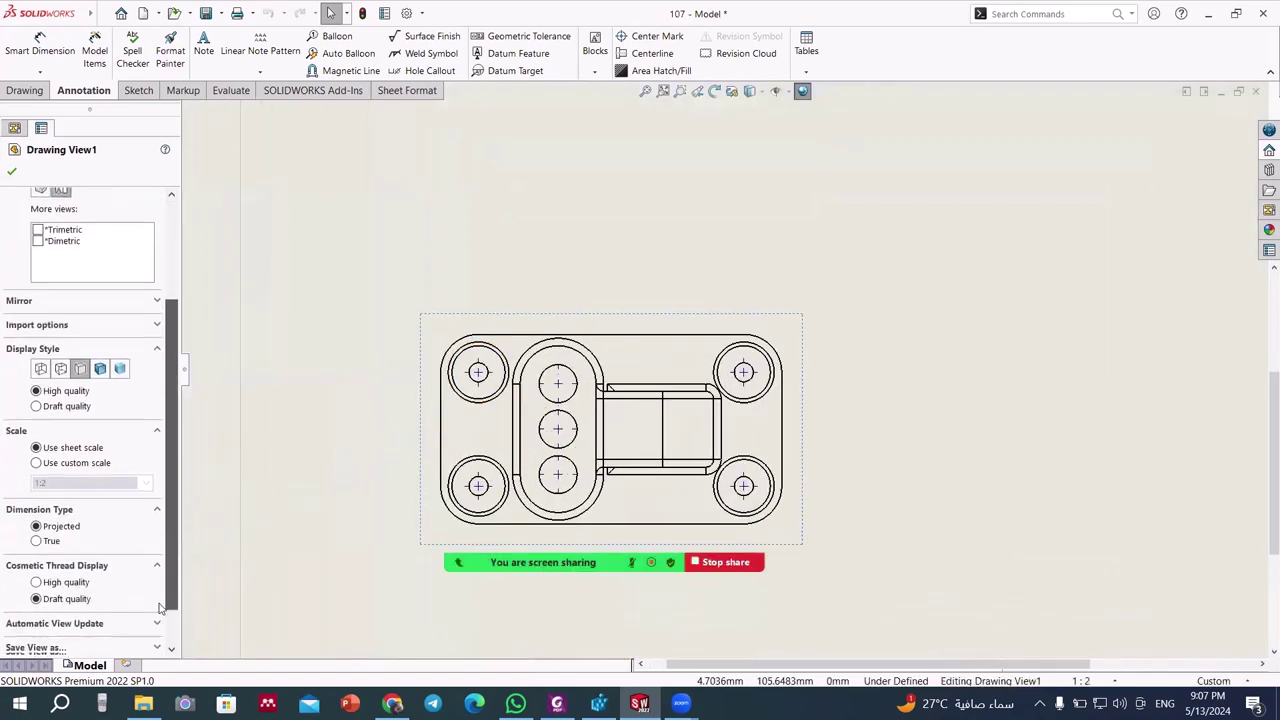
click(61, 346)
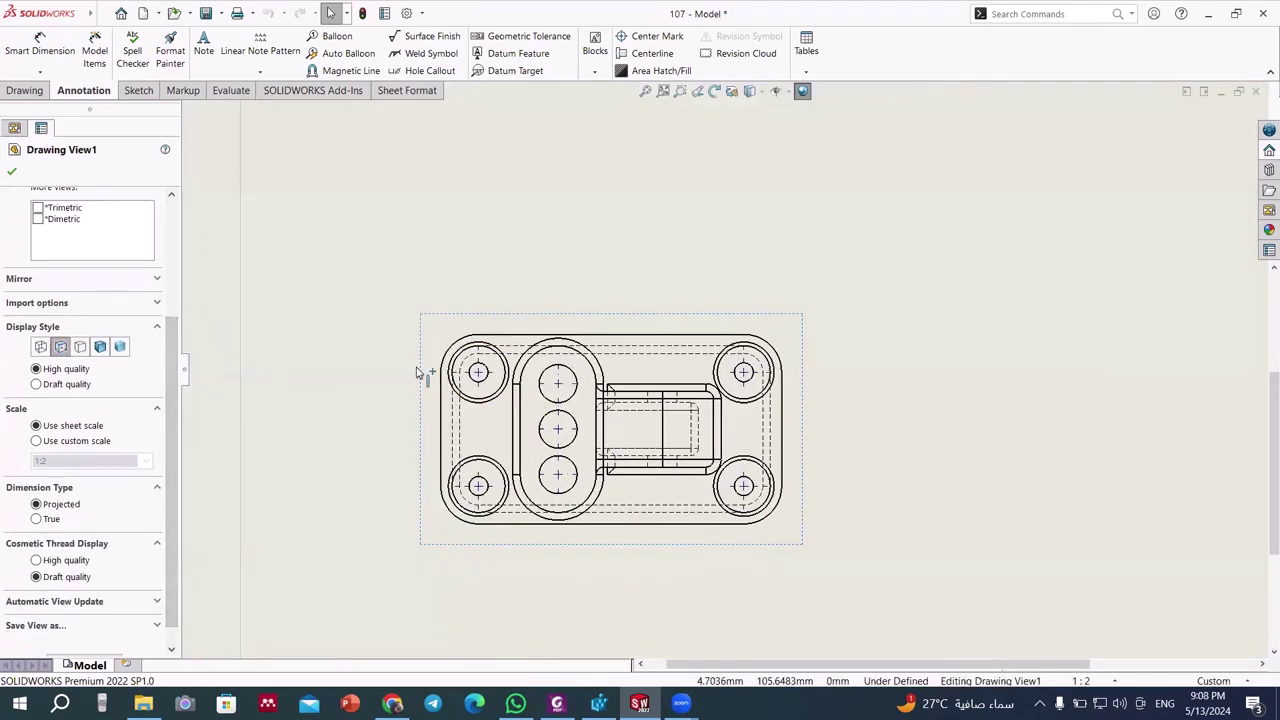
- Set the scale to 1:1 and move the top view toward the sheet centre
click(1087, 681)
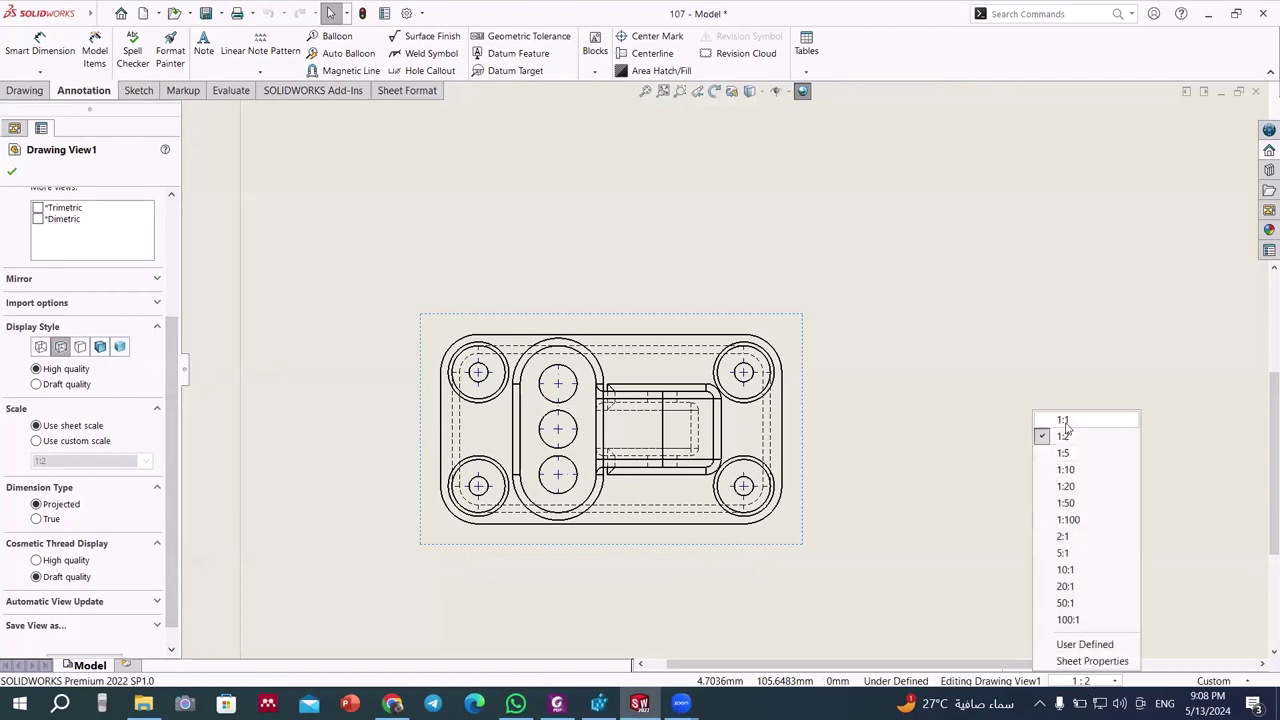
click(1063, 420)
scroll(860, 455, up, 2)
scroll(866, 447, up, 2)
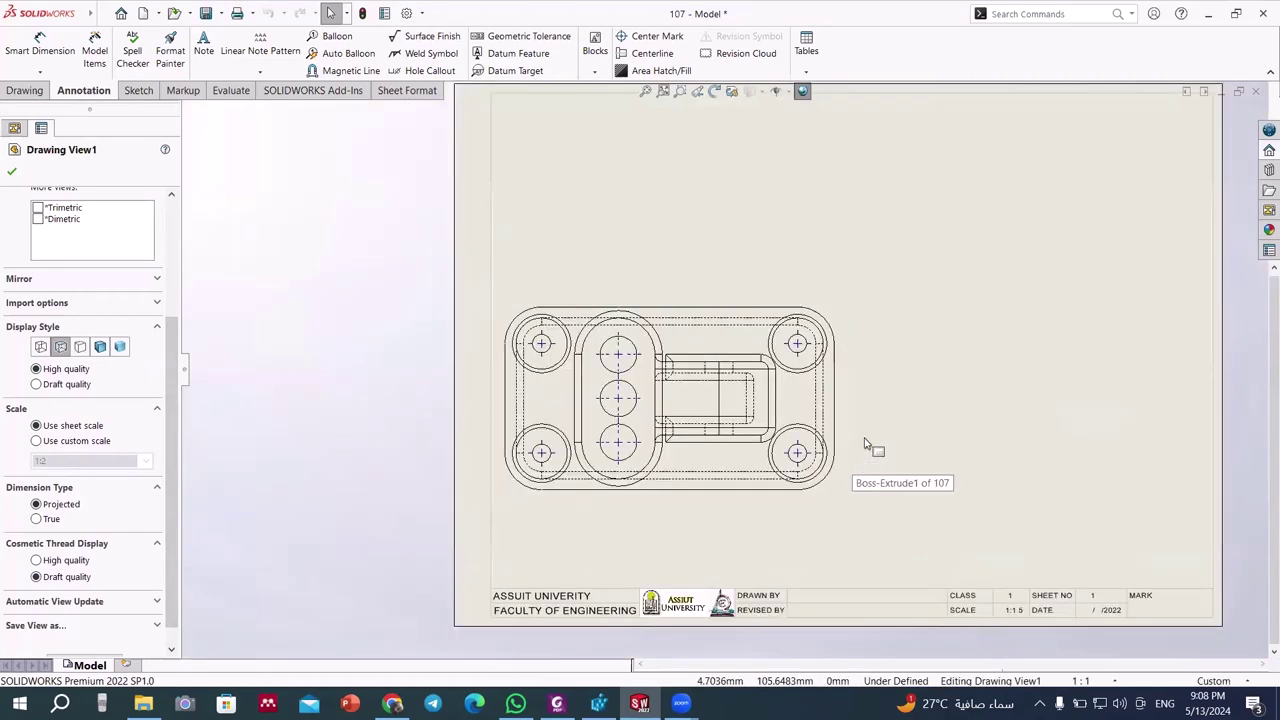
click(851, 417)
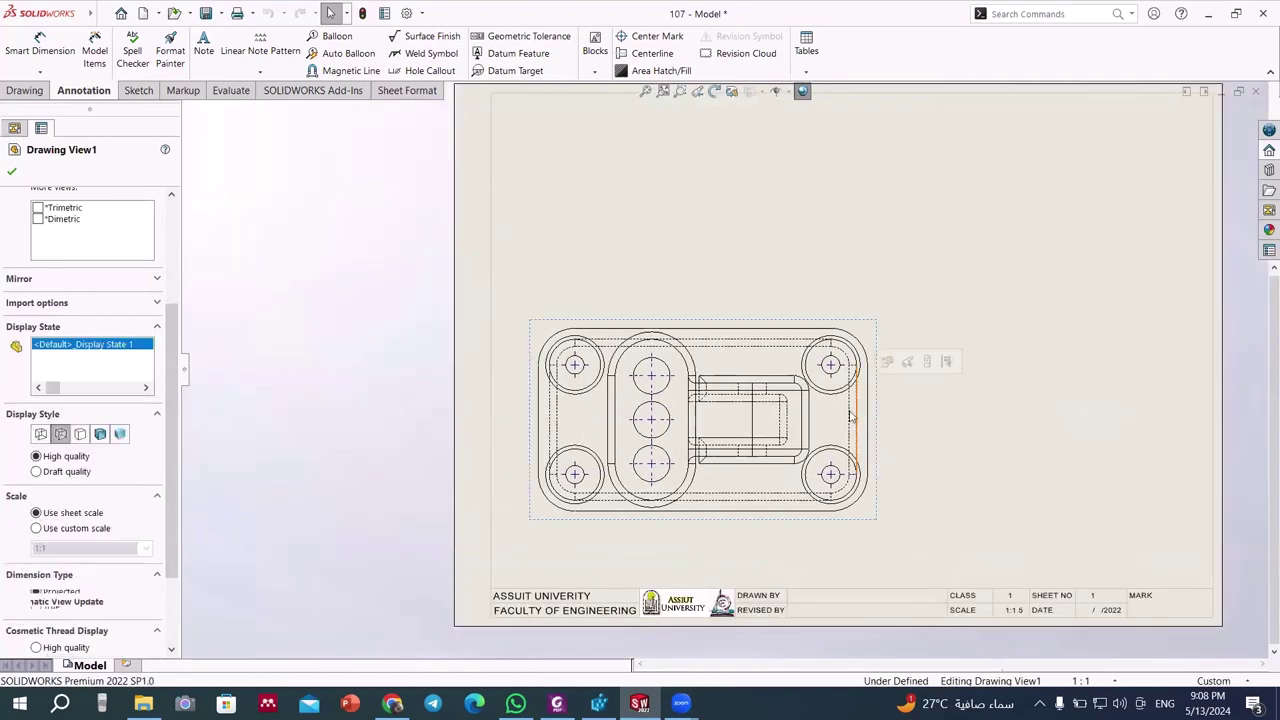
click(12, 171)
scroll(655, 372, down, 1)
scroll(672, 376, down, 1)
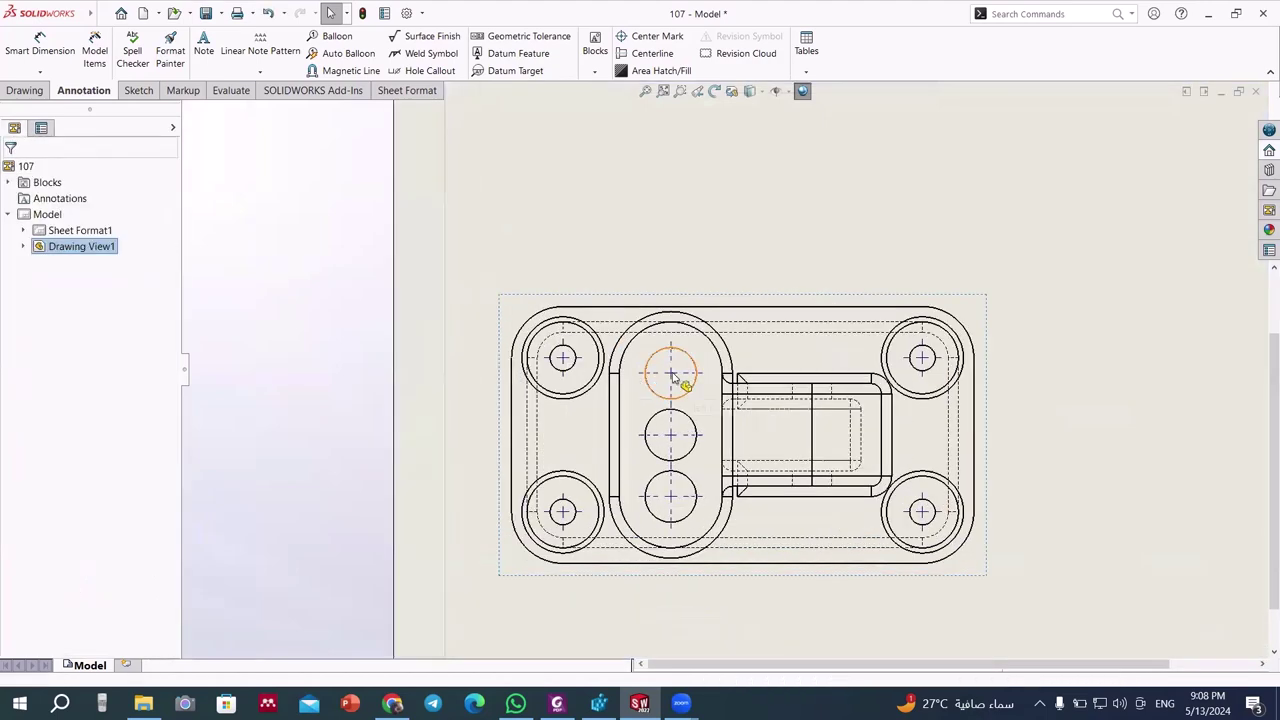
scroll(935, 323, down, 2)
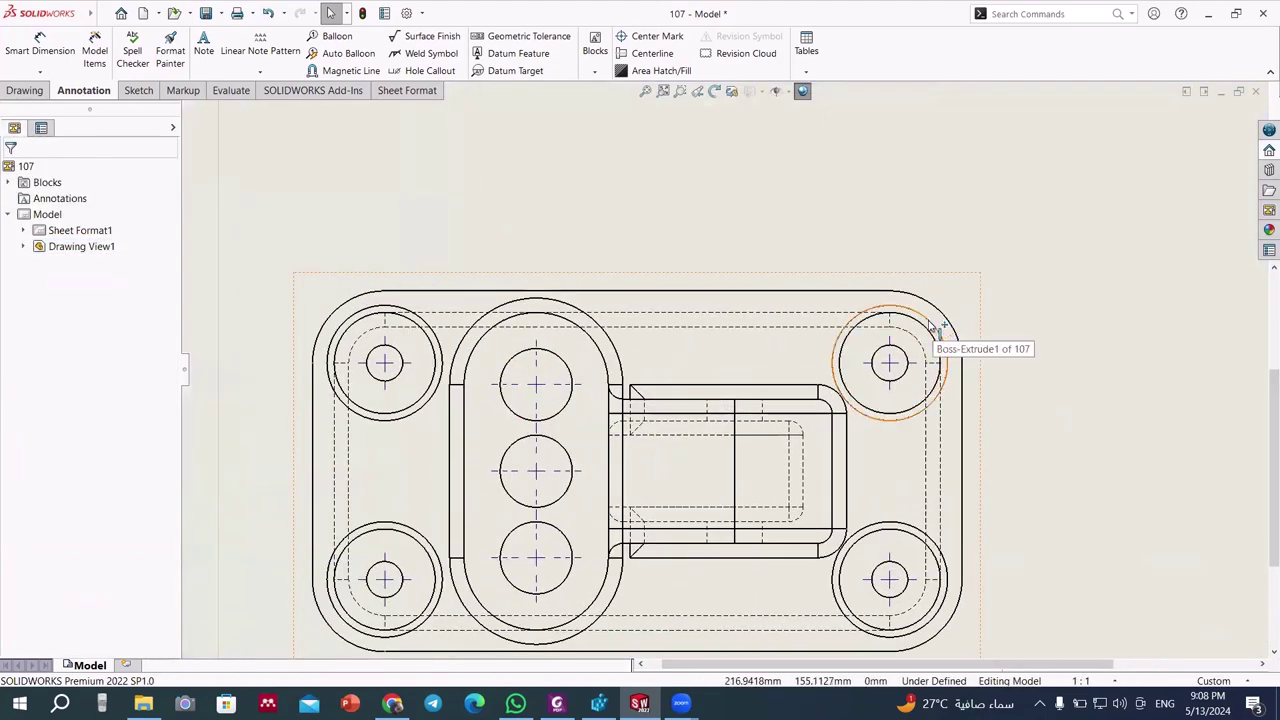
click(933, 325)
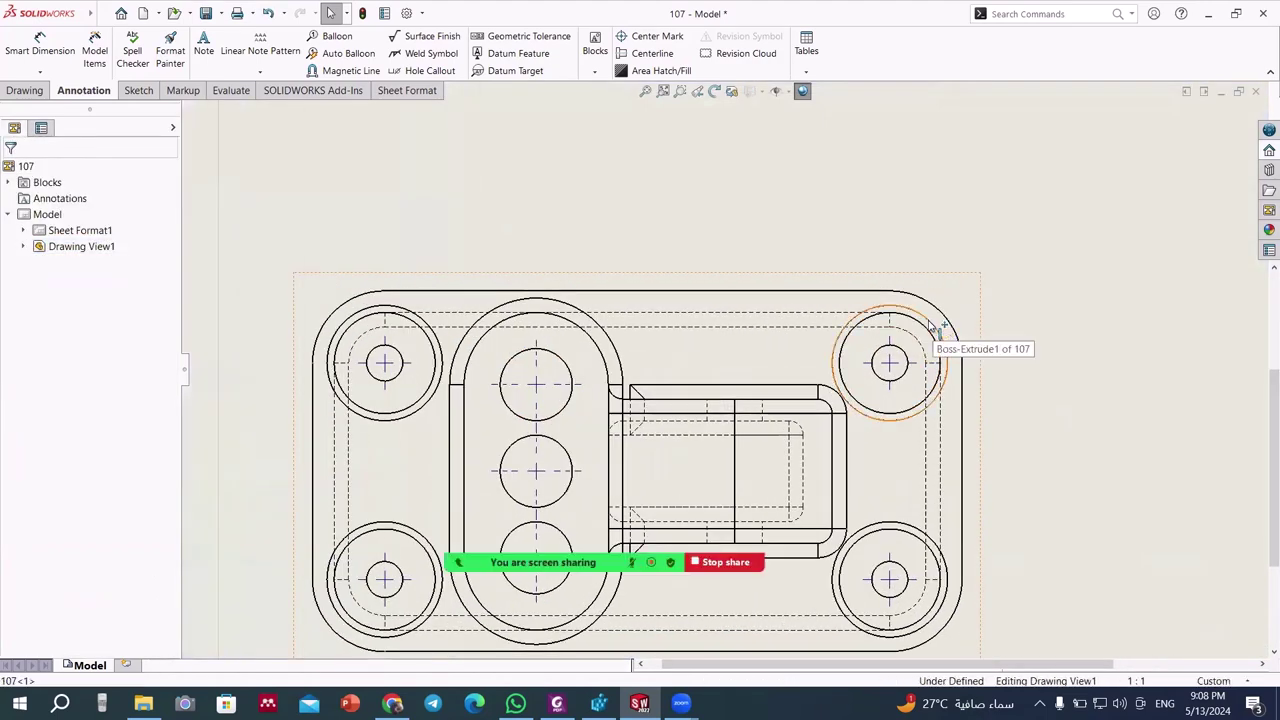
ctrl+click(440, 355)
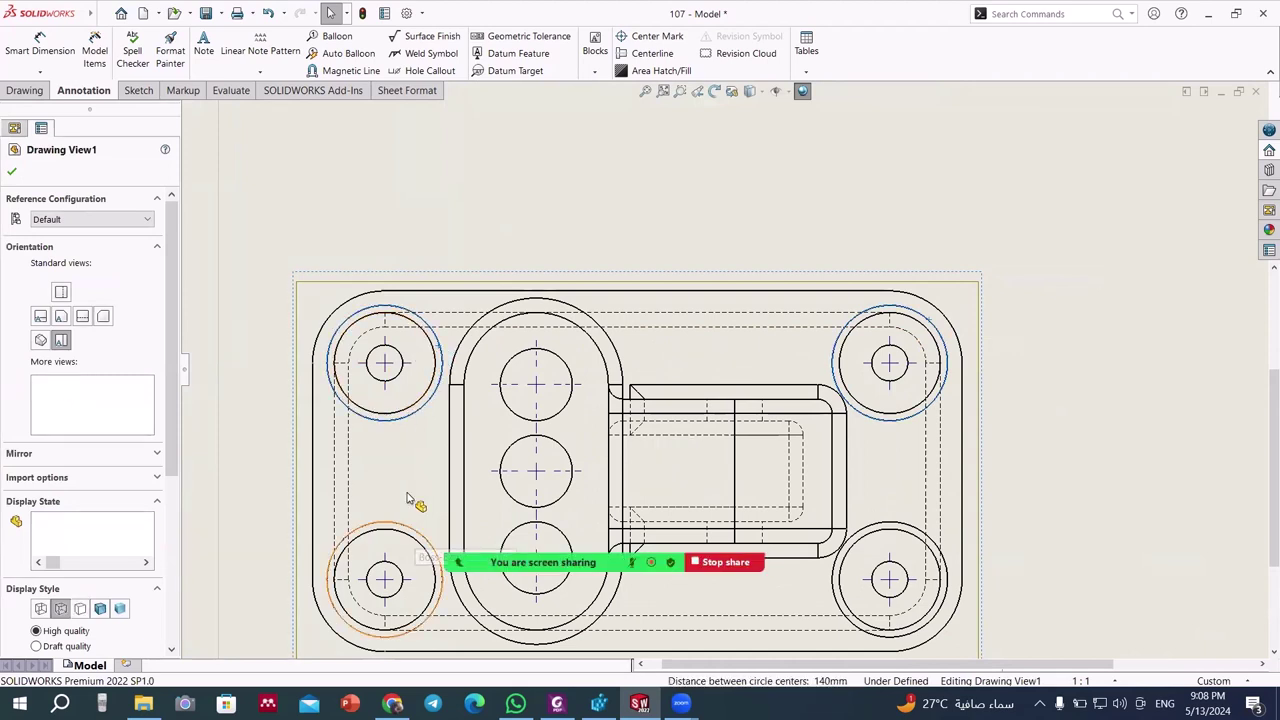
ctrl+click(407, 498)
ctrl+click(836, 585)
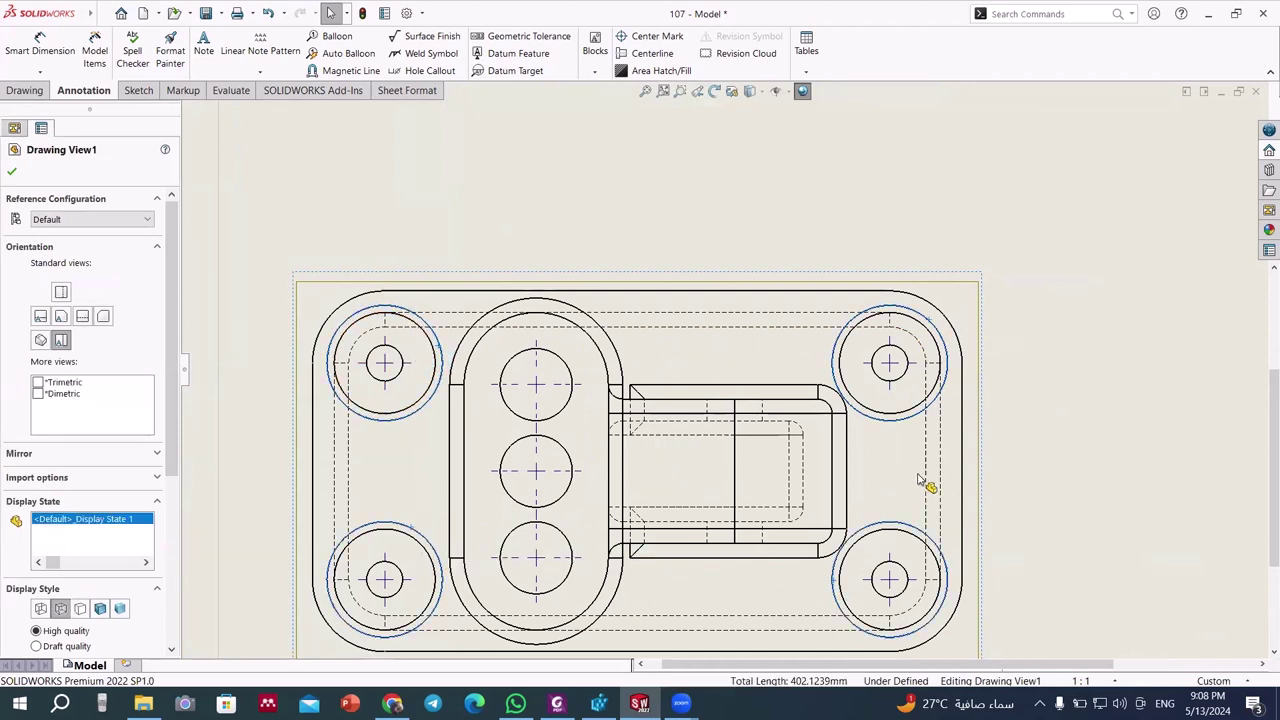
ctrl+click(926, 480)
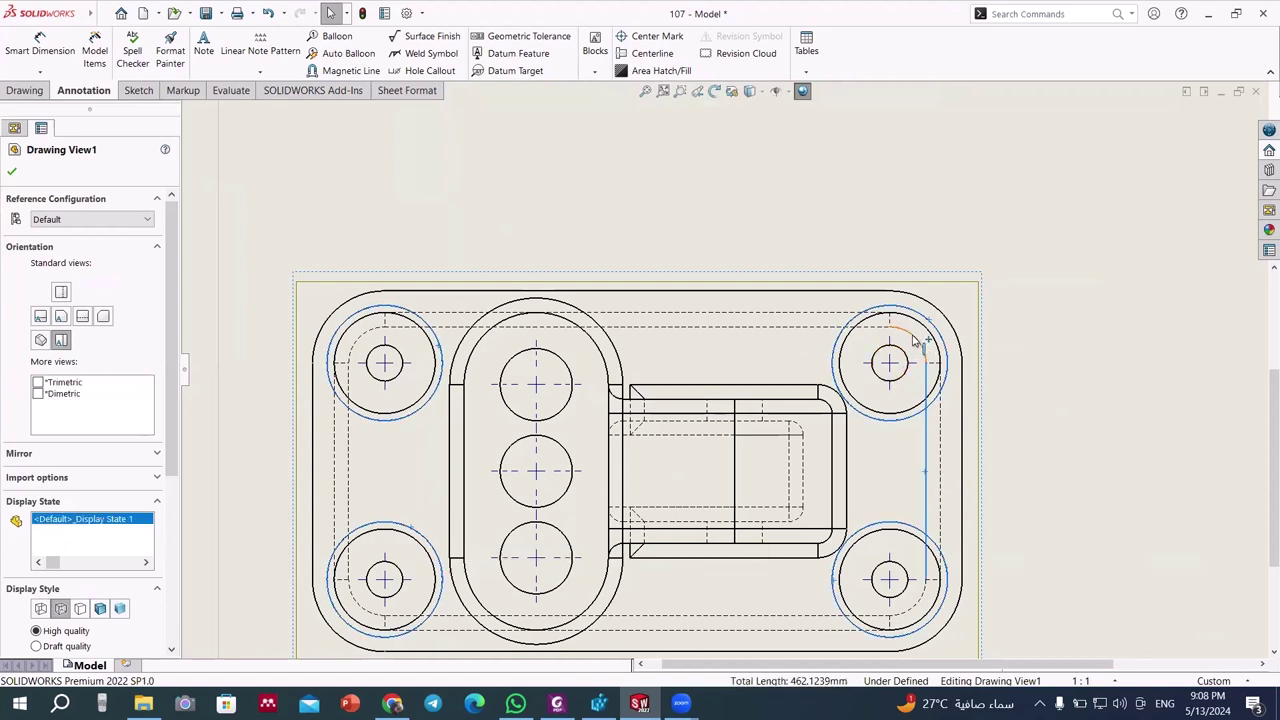
ctrl+click(886, 327)
ctrl+click(386, 325)
ctrl+click(347, 375)
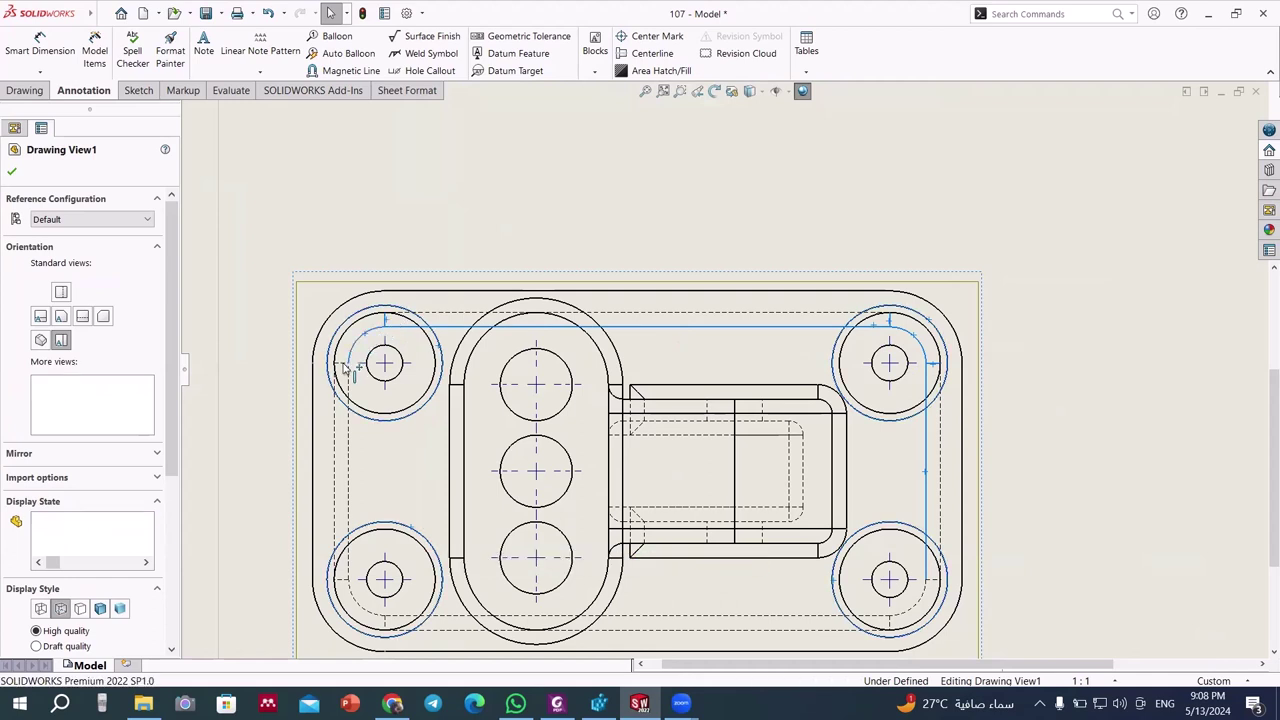
ctrl+click(349, 437)
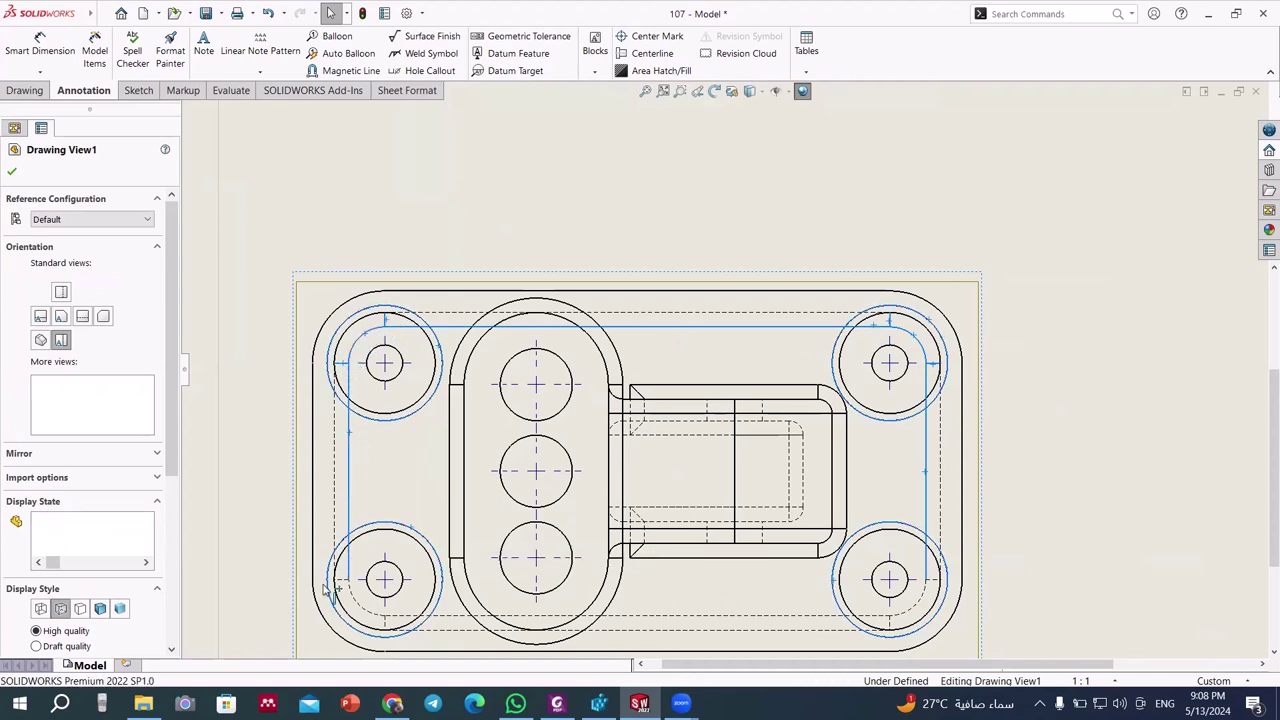
ctrl+click(360, 602)
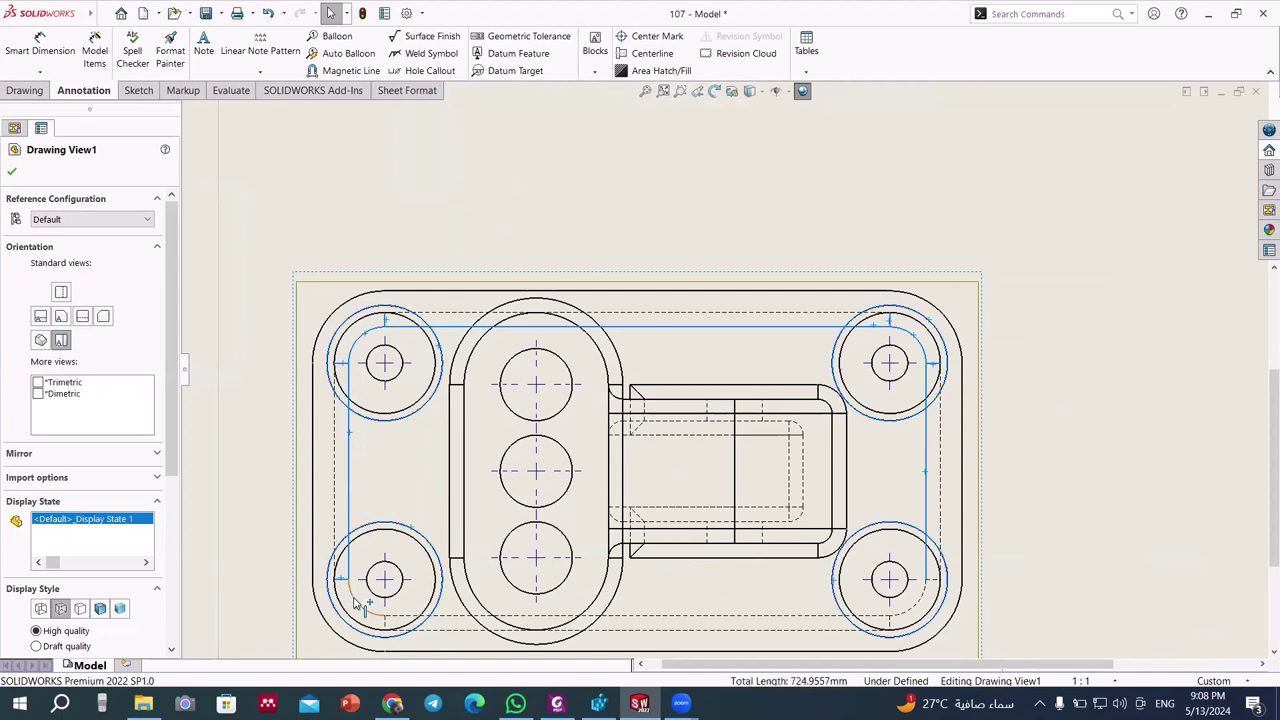
ctrl+click(886, 613)
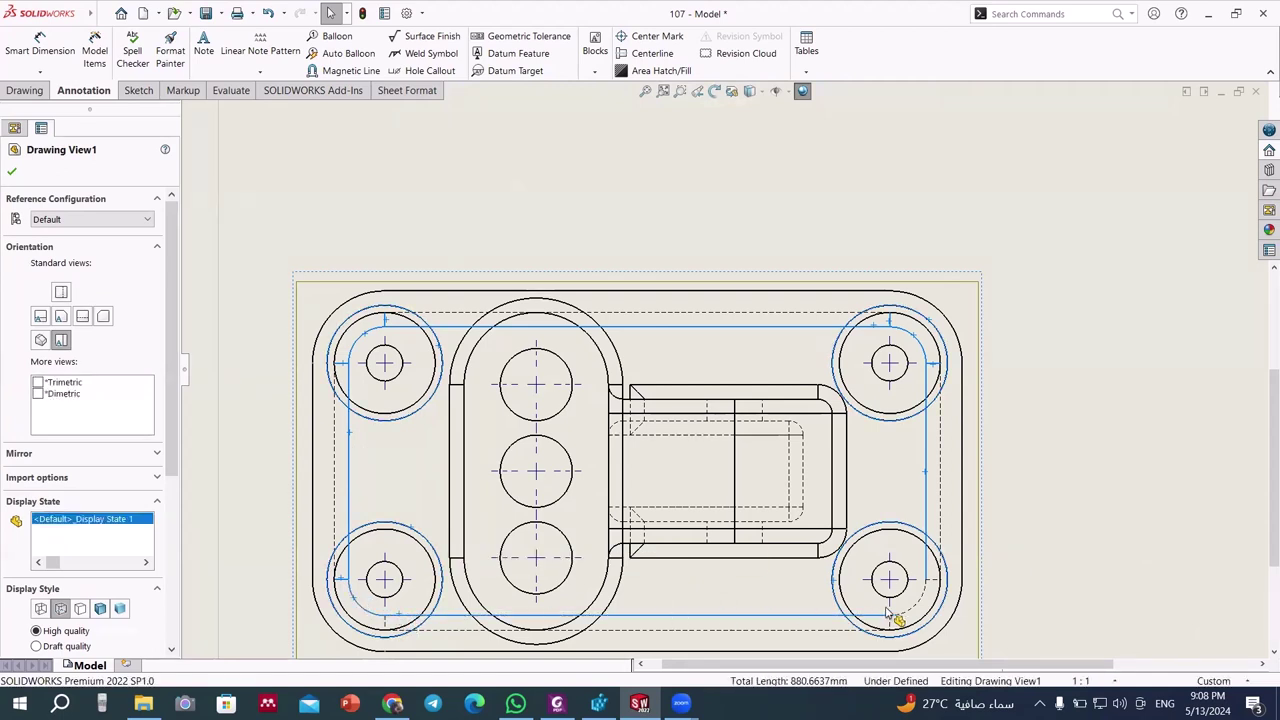
ctrl+click(912, 617)
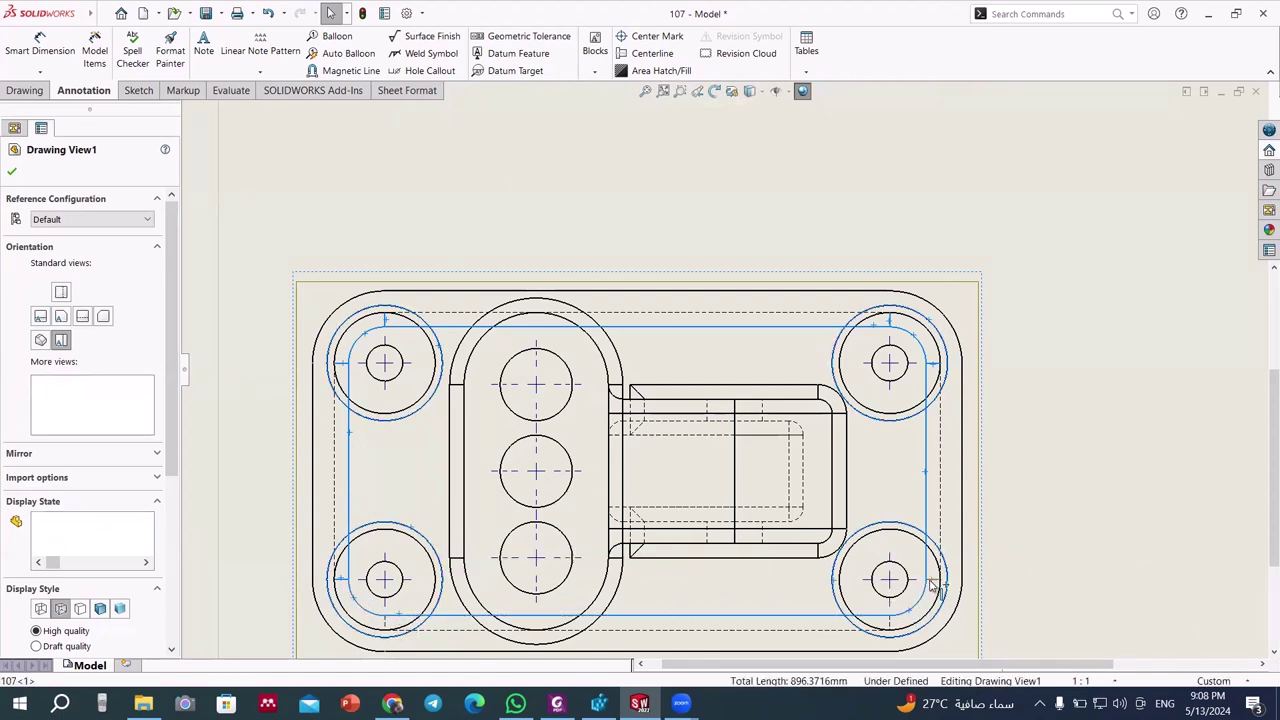
ctrl+click(888, 628)
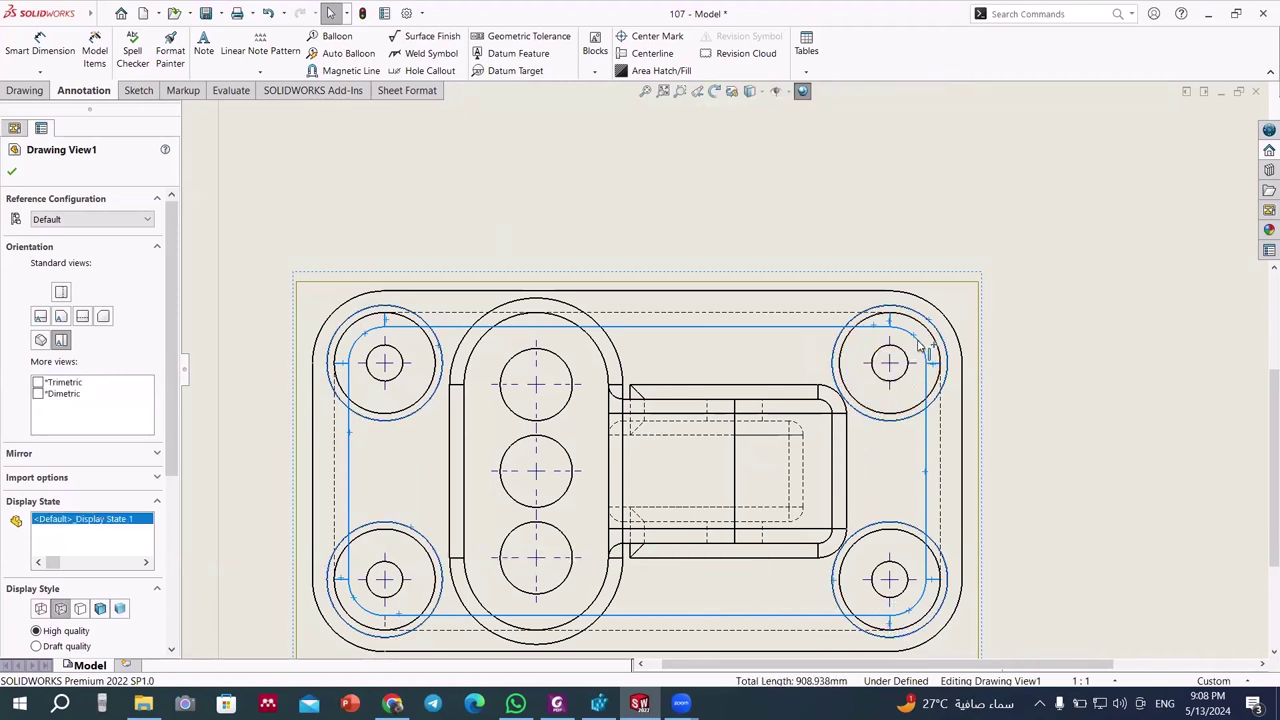
right_click(920, 260)
click(826, 497)
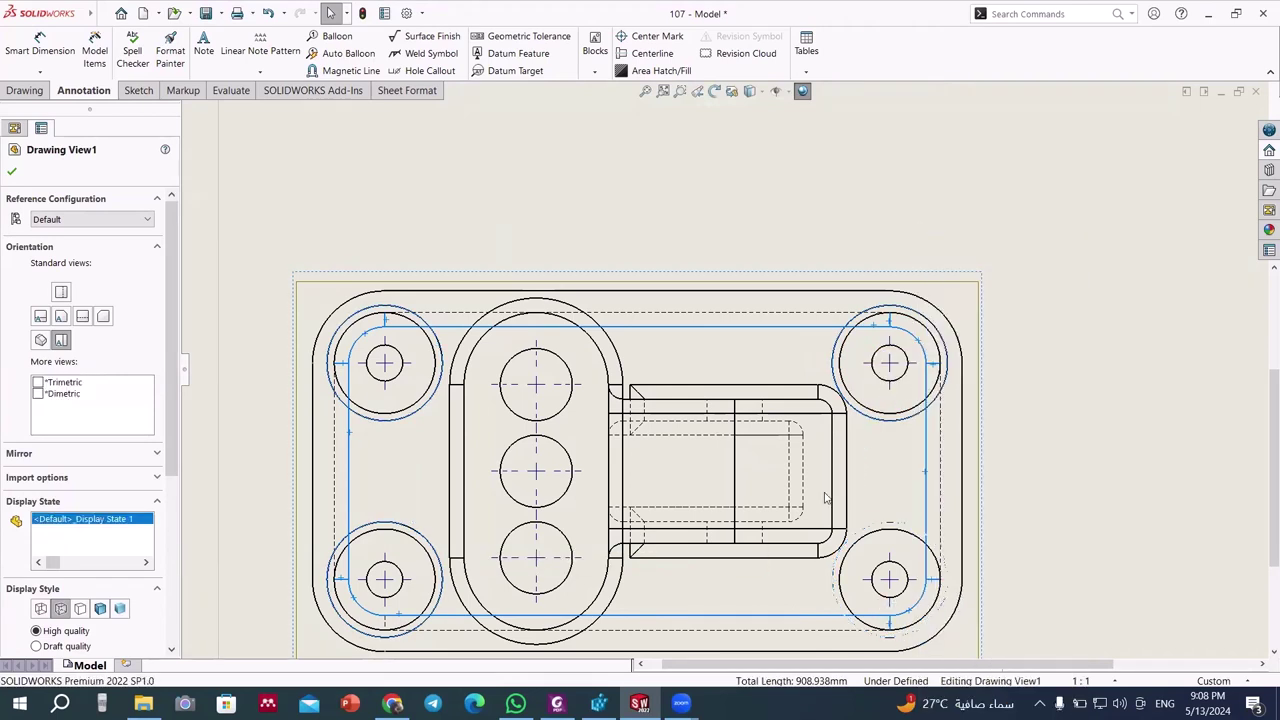
key(Escape)
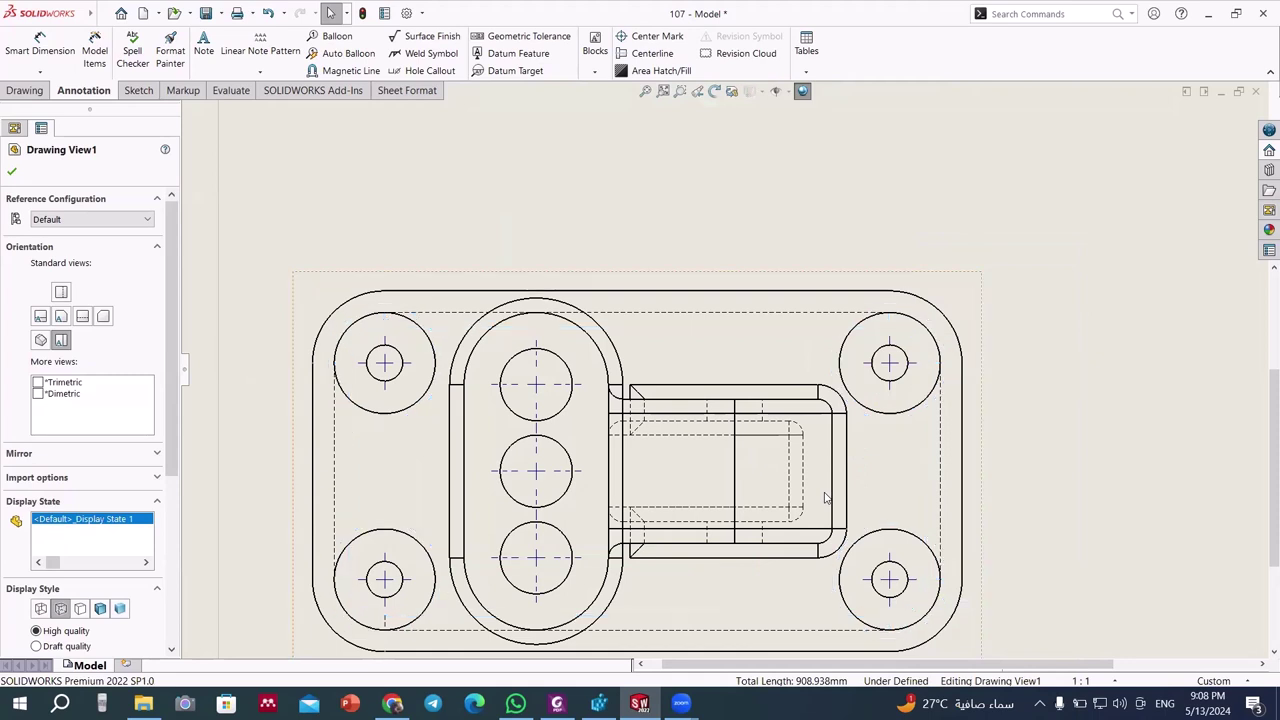
- Select the central rounded body's duplicate top arc, left edge and bottom arc
click(617, 352)
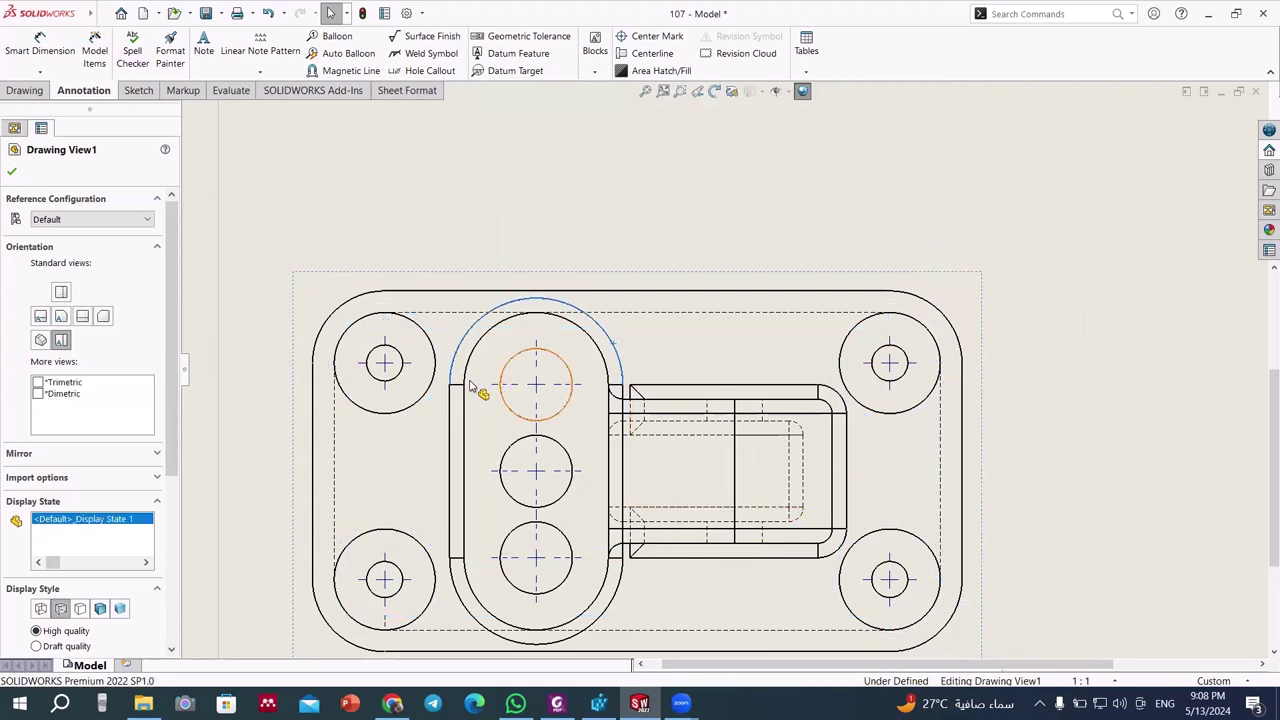
ctrl+click(450, 405)
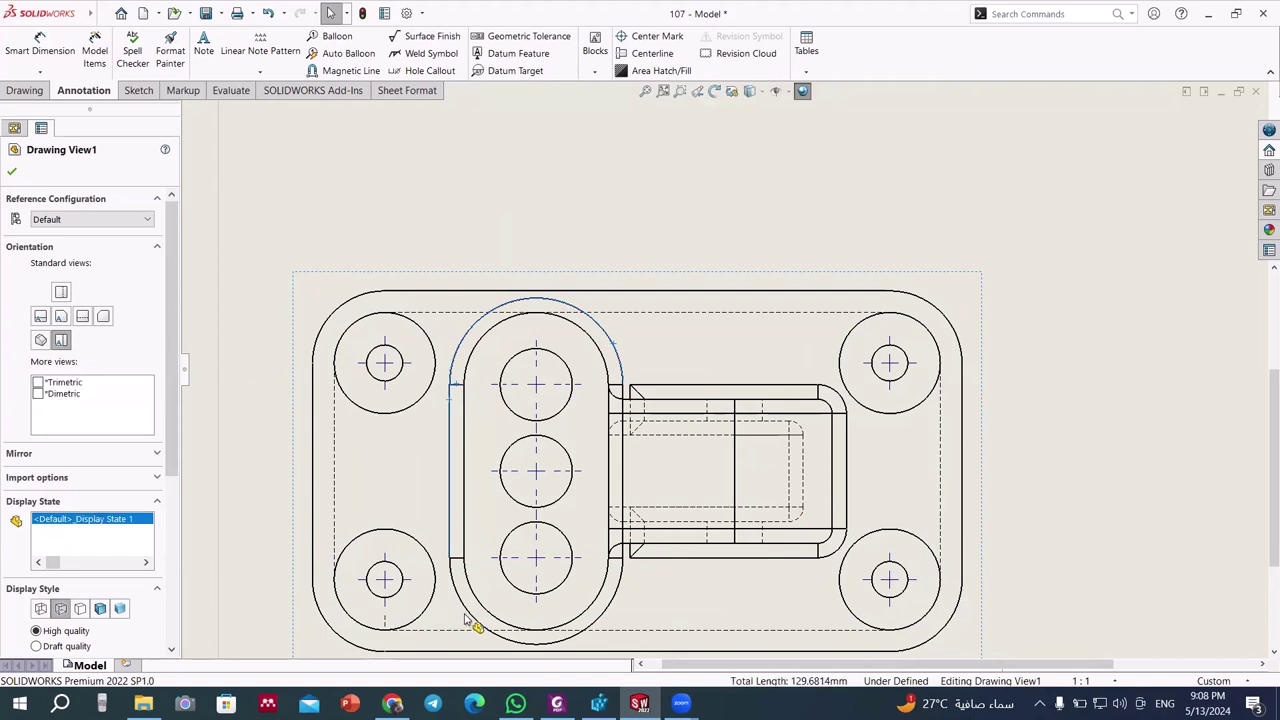
ctrl+click(475, 620)
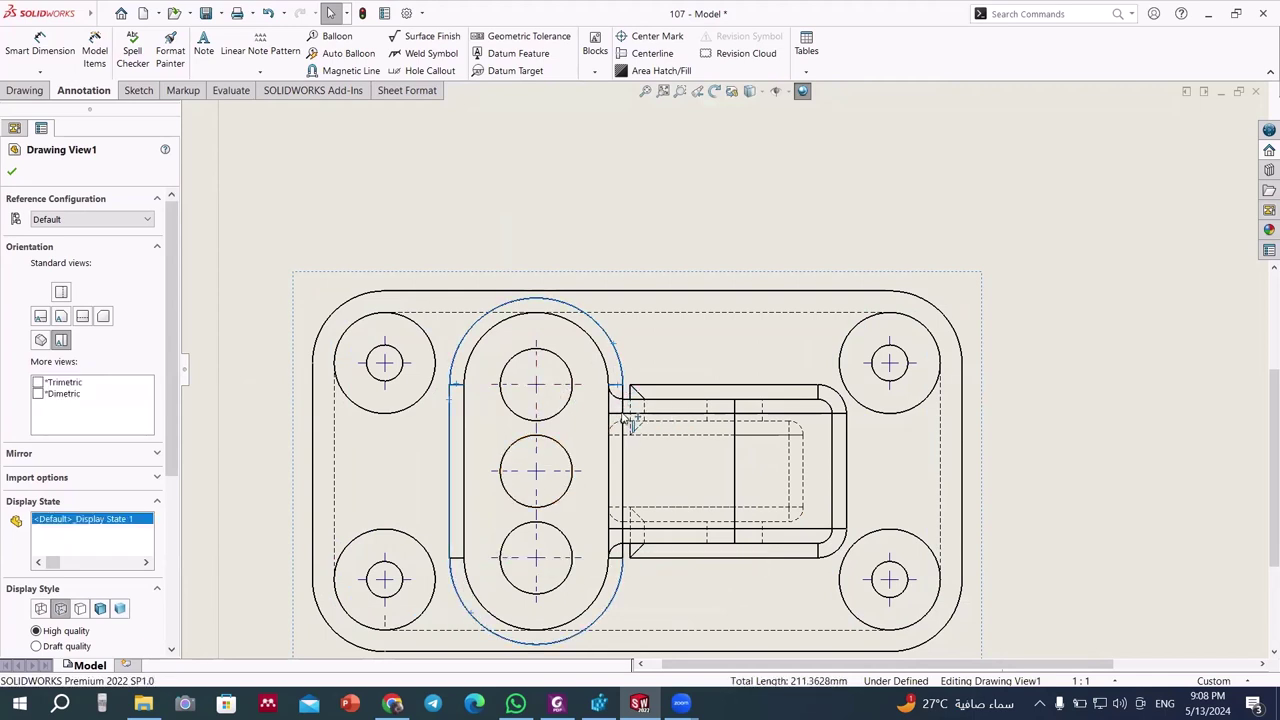
- Add the side extension's duplicate edges and corner arcs, then hide the selection
ctrl+click(668, 387)
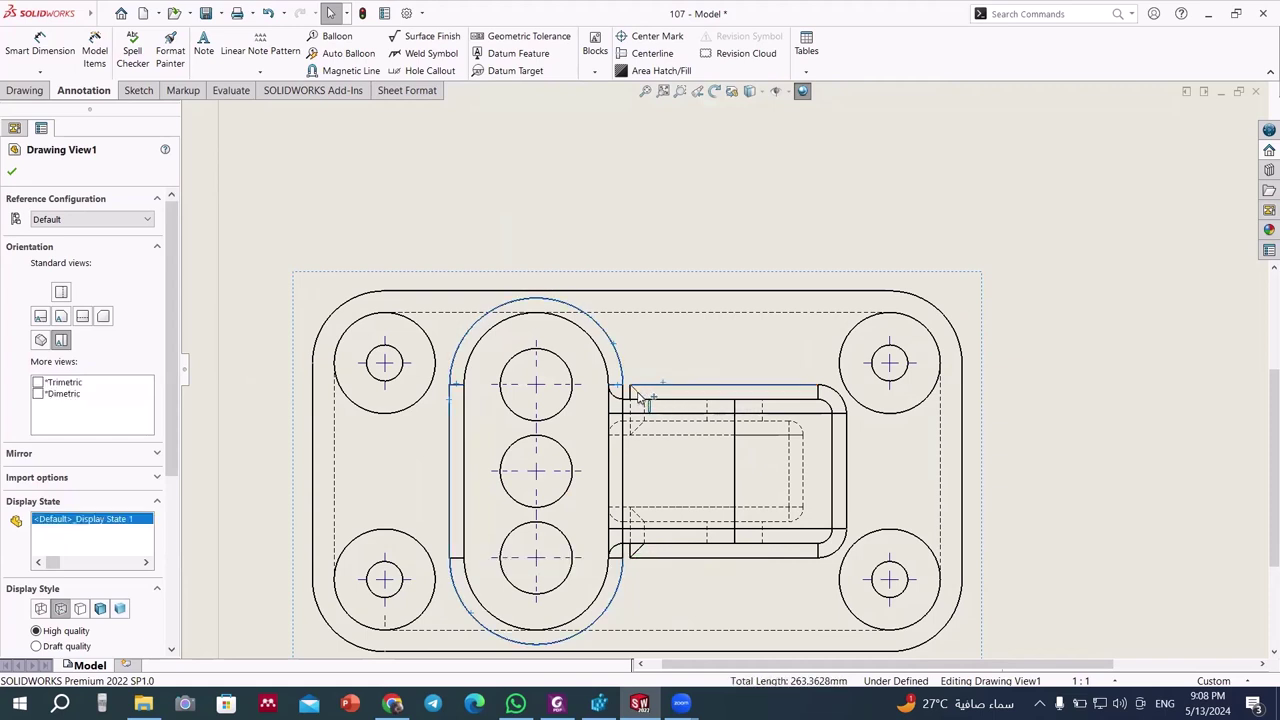
ctrl+click(632, 410)
ctrl+click(655, 436)
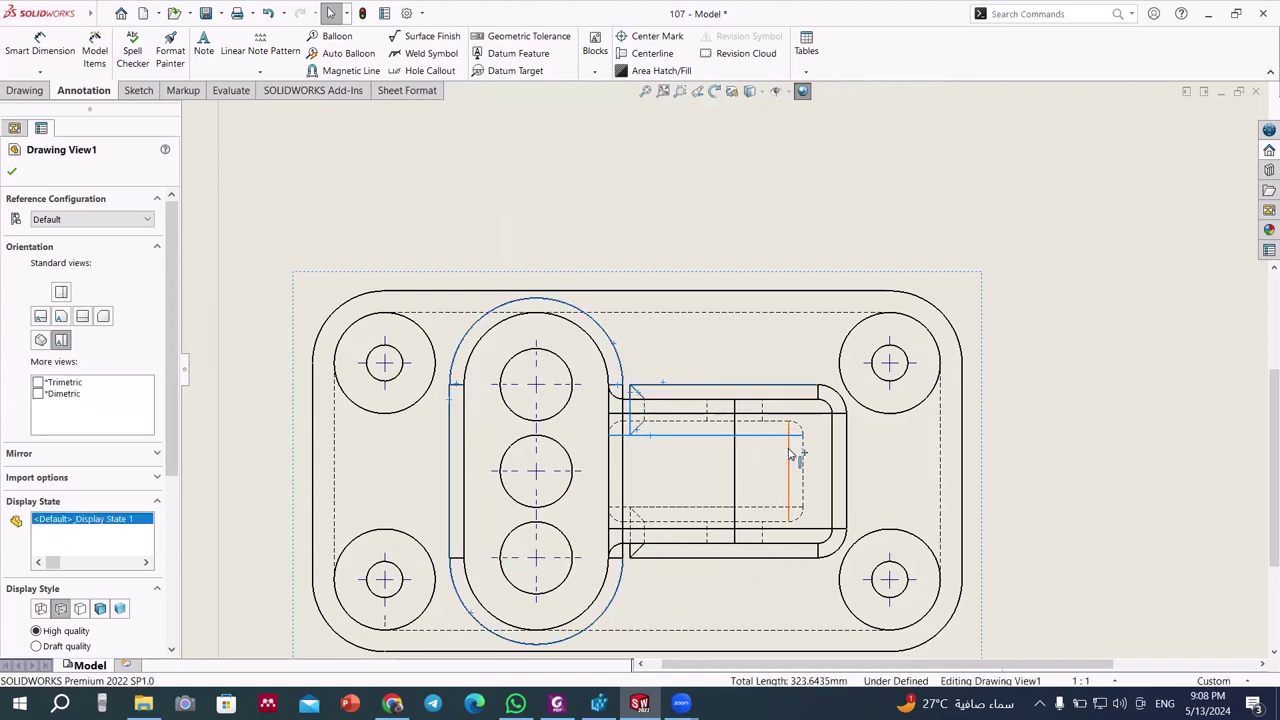
ctrl+click(790, 465)
ctrl+click(795, 510)
ctrl+click(838, 405)
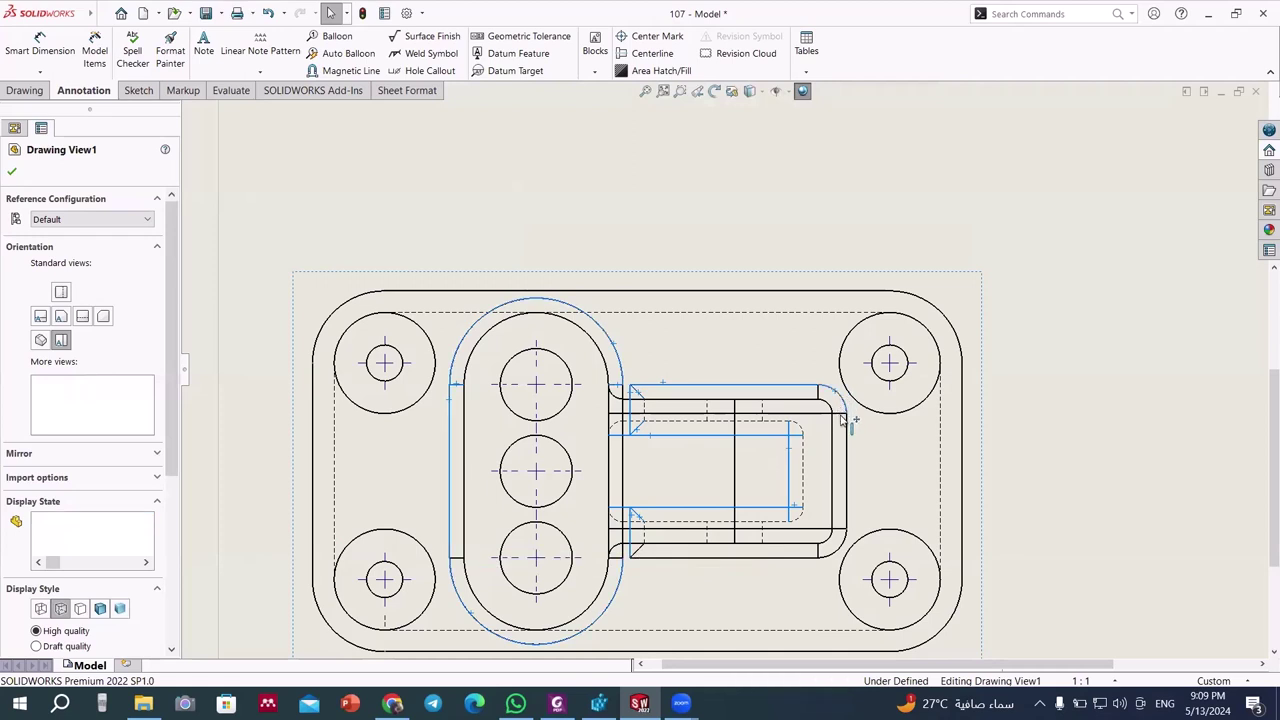
ctrl+click(843, 416)
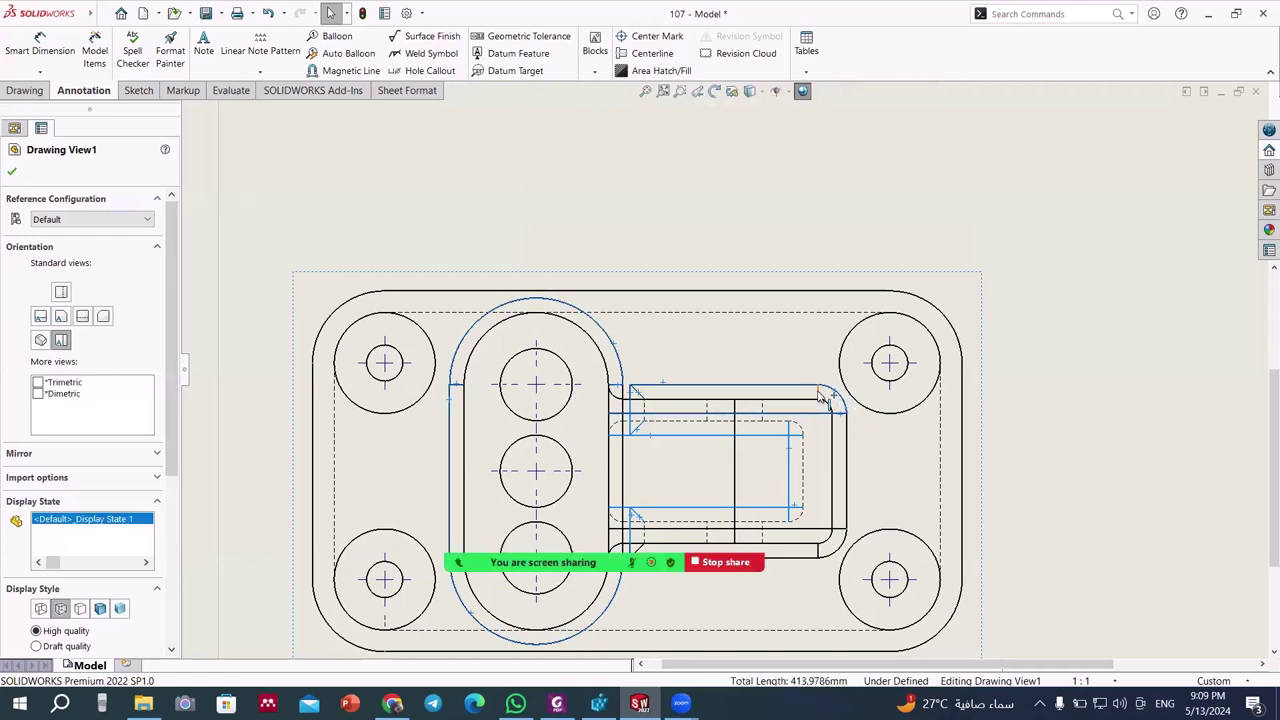
ctrl+click(840, 508)
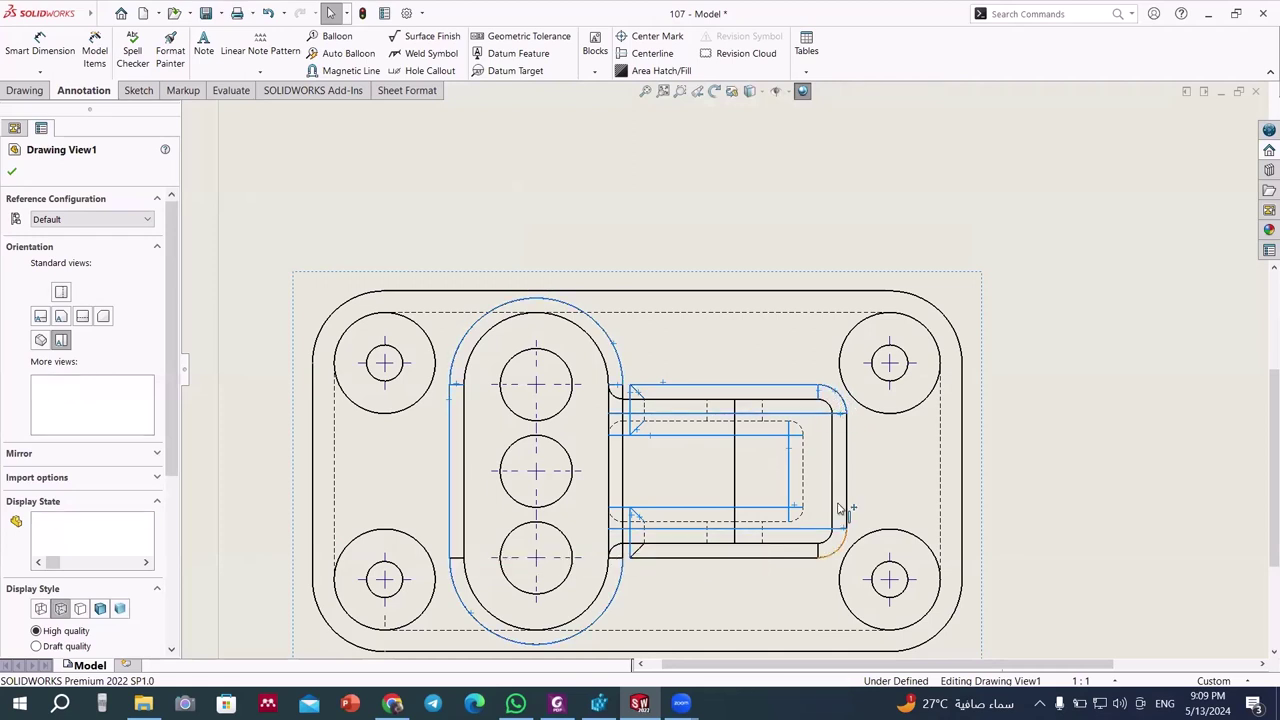
ctrl+click(840, 508)
ctrl+click(840, 508)
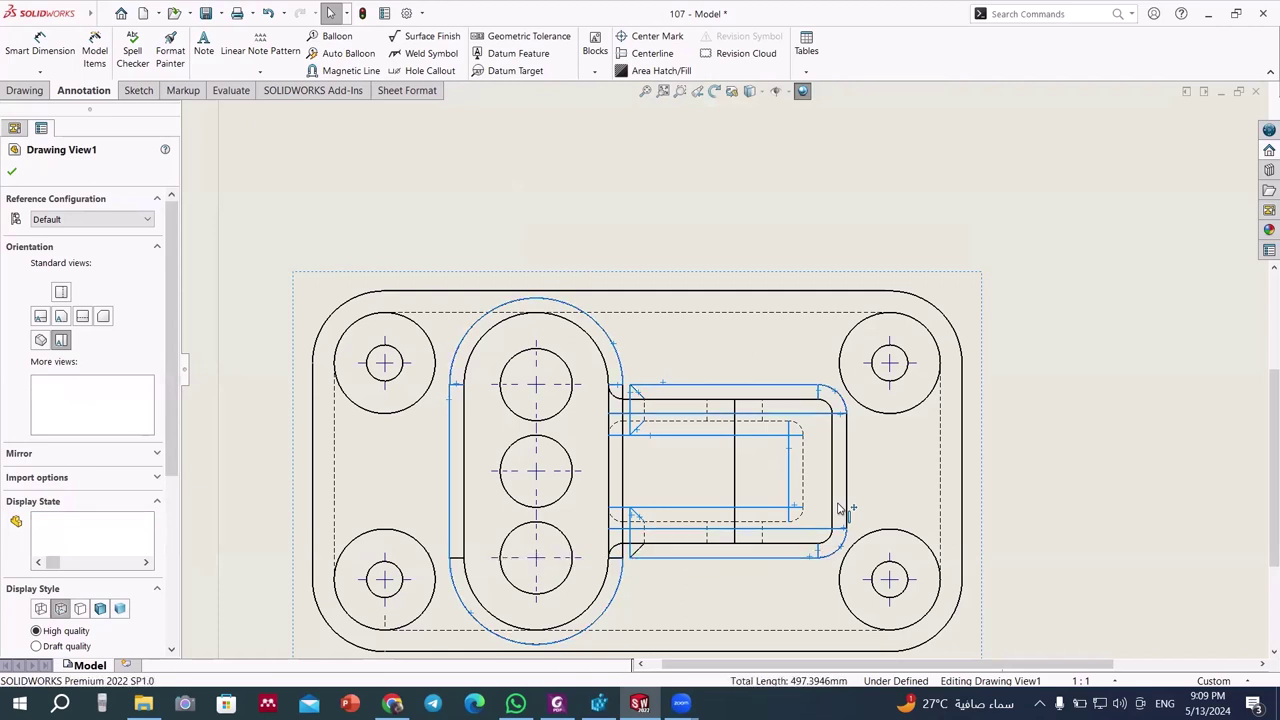
right_click(840, 508)
key(Escape)
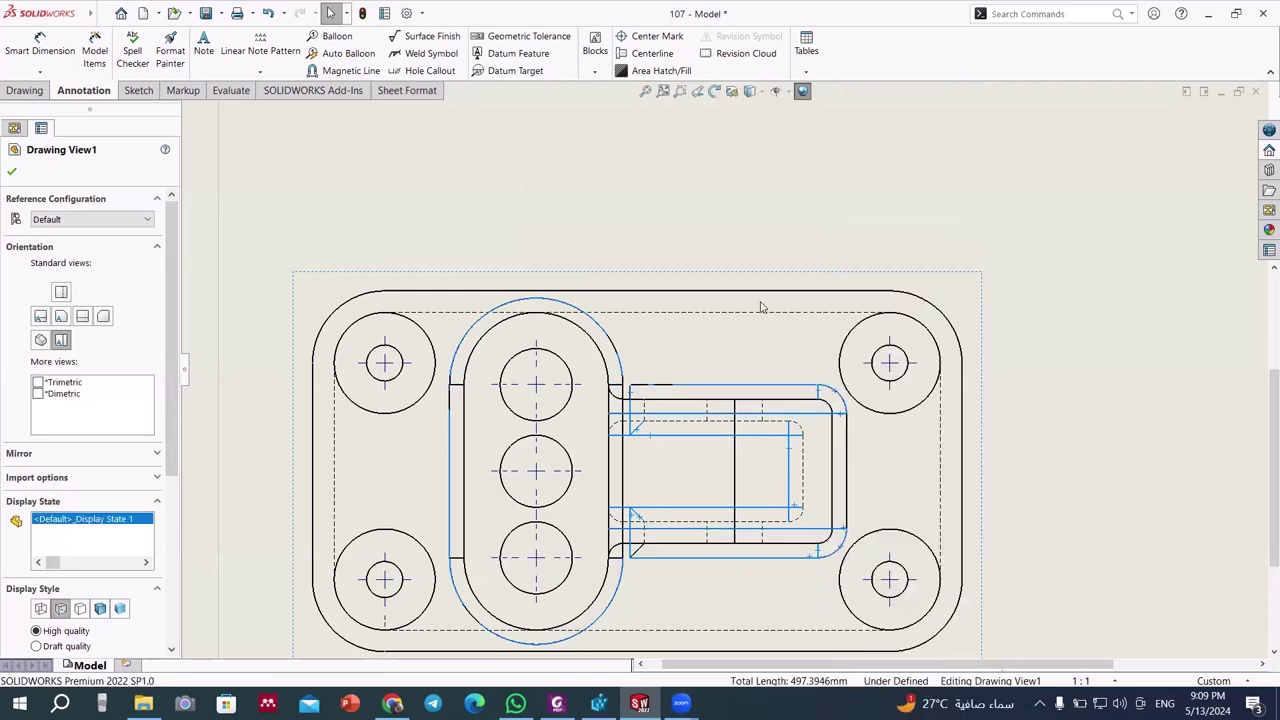
- Hide the leftover short line, small fillet arc and stray slot lines in the extension
click(760, 307)
scroll(760, 307, down, 3)
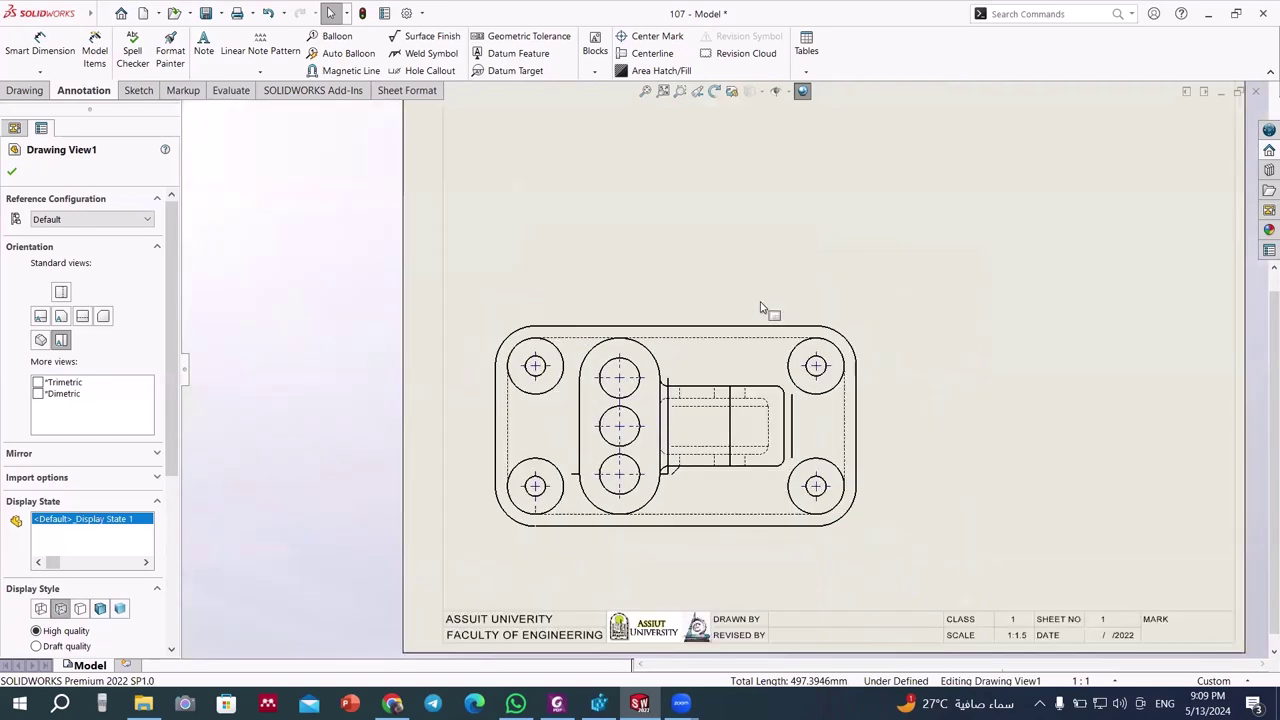
scroll(728, 458, down, 2)
scroll(728, 458, down, 1)
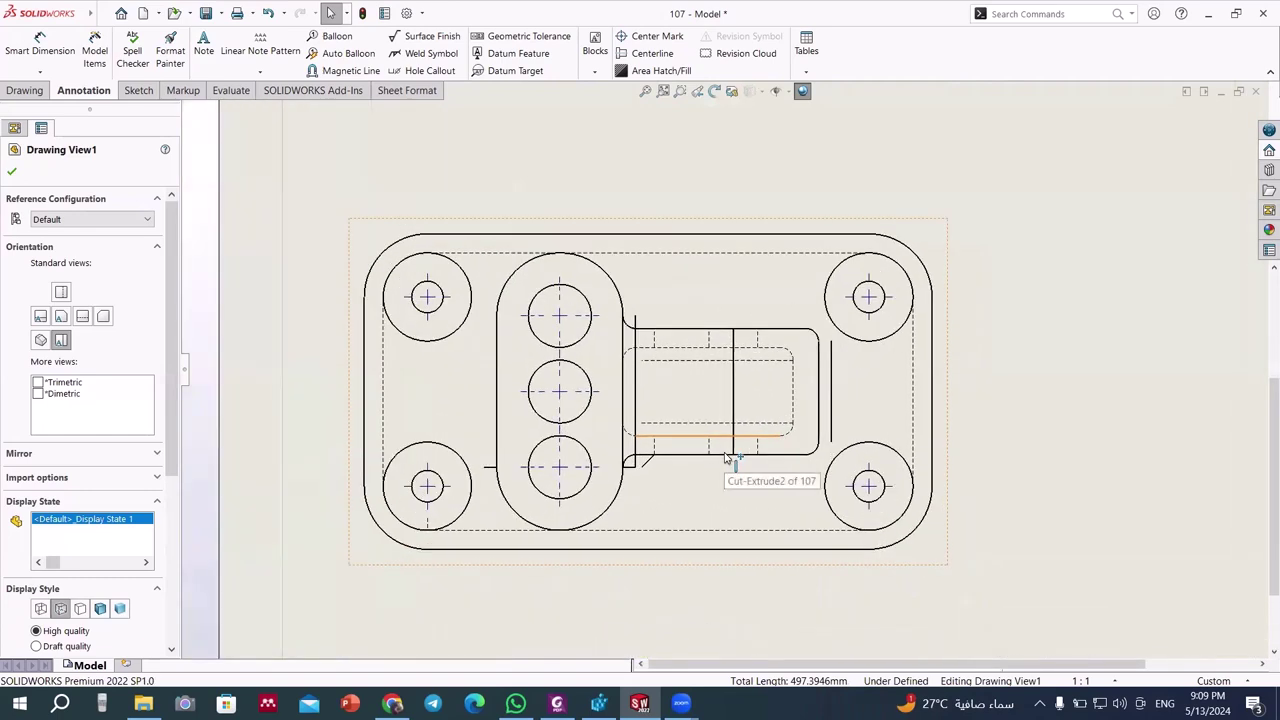
click(490, 471)
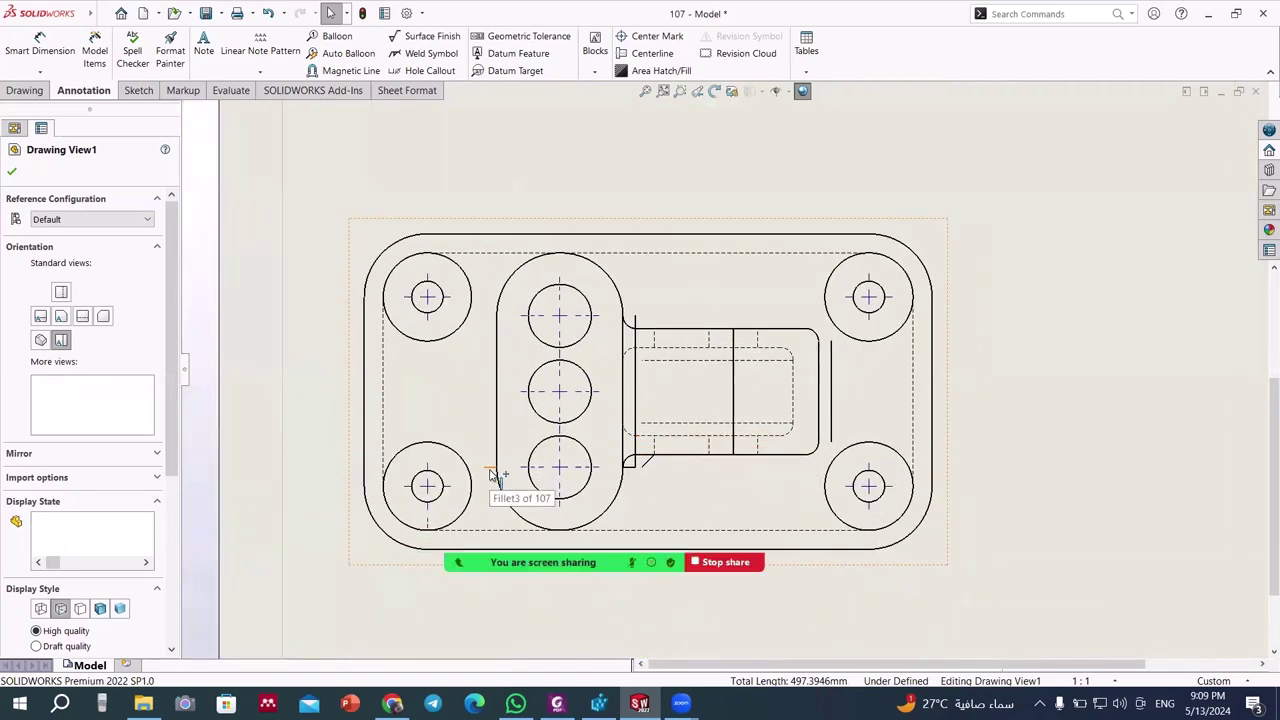
ctrl+click(634, 466)
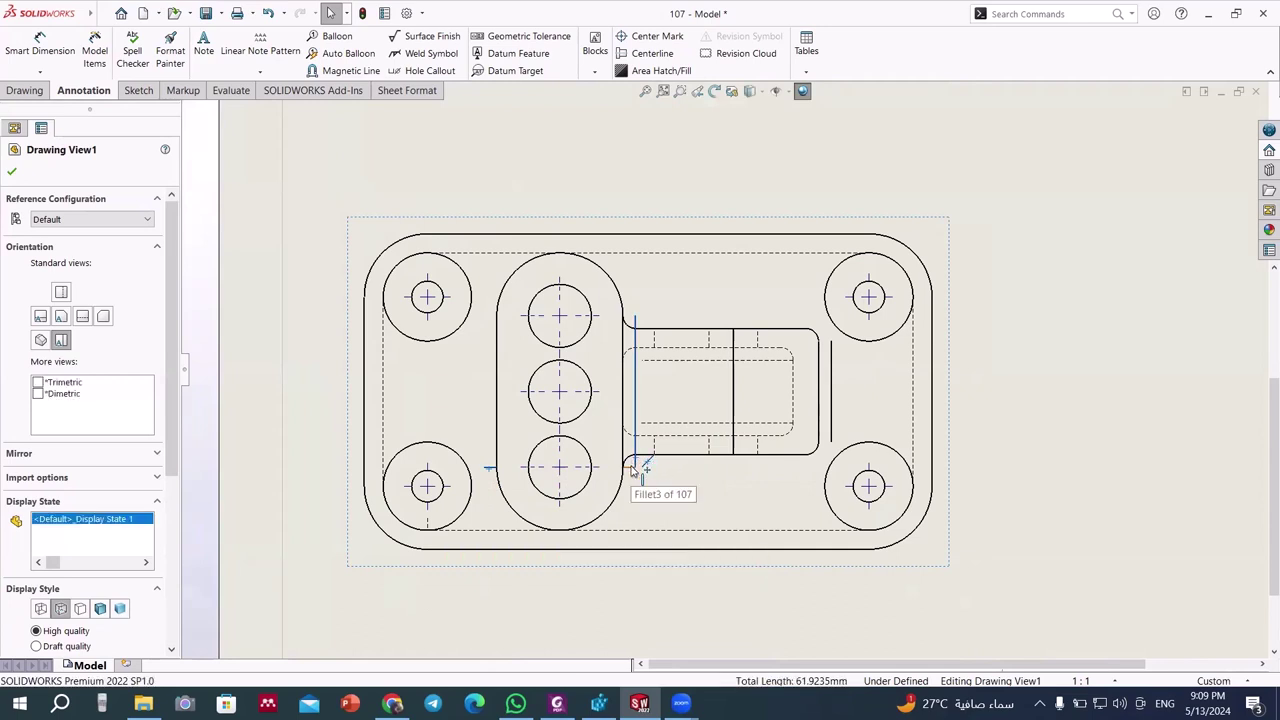
ctrl+click(633, 468)
ctrl+click(831, 390)
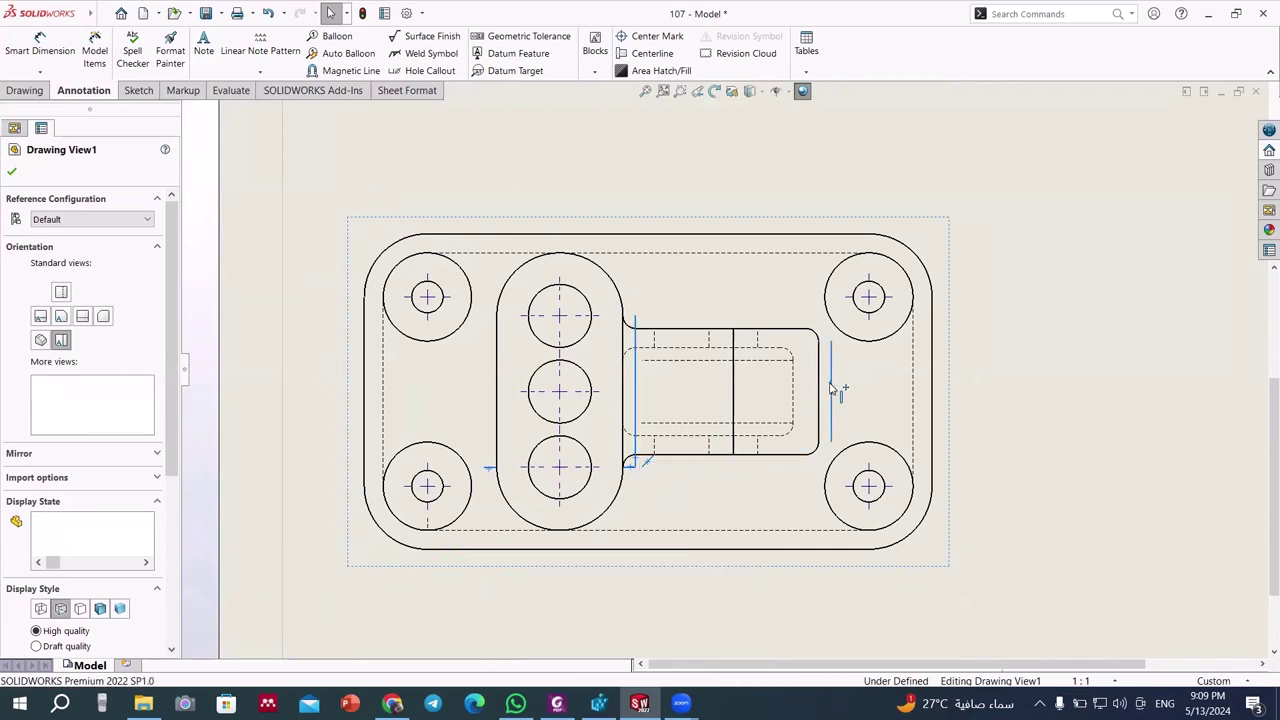
ctrl+click(781, 364)
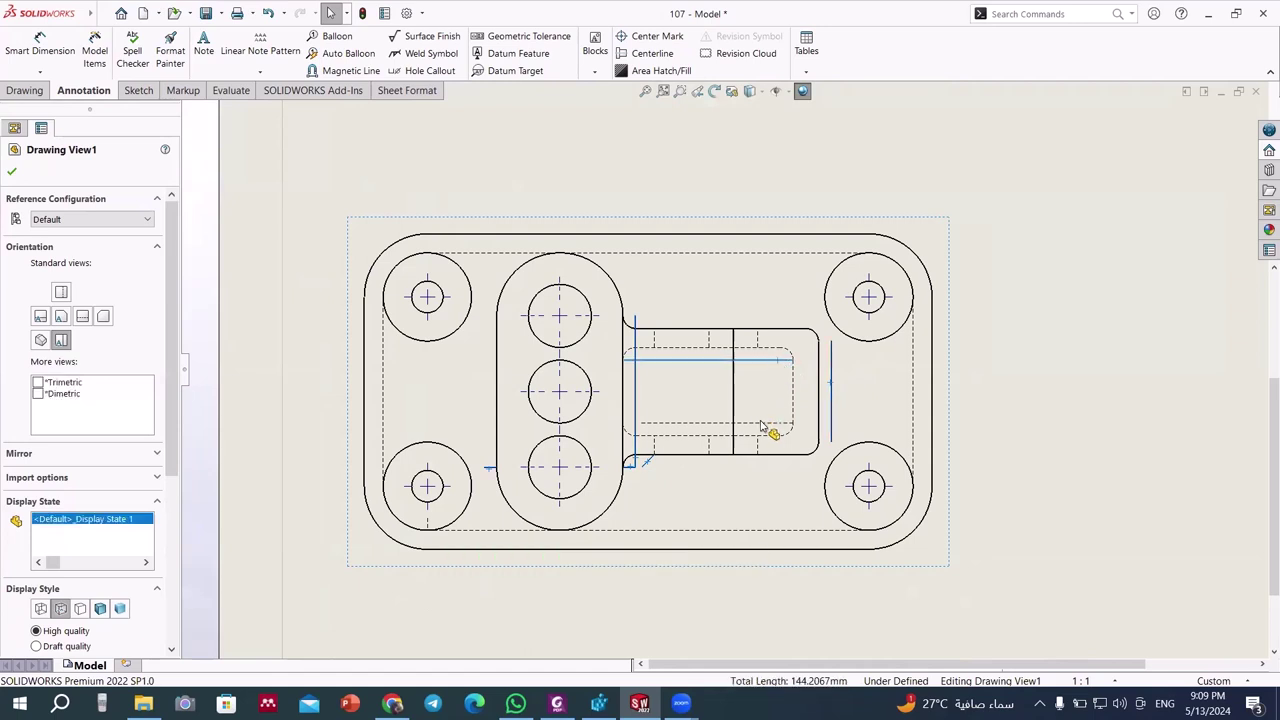
ctrl+click(763, 428)
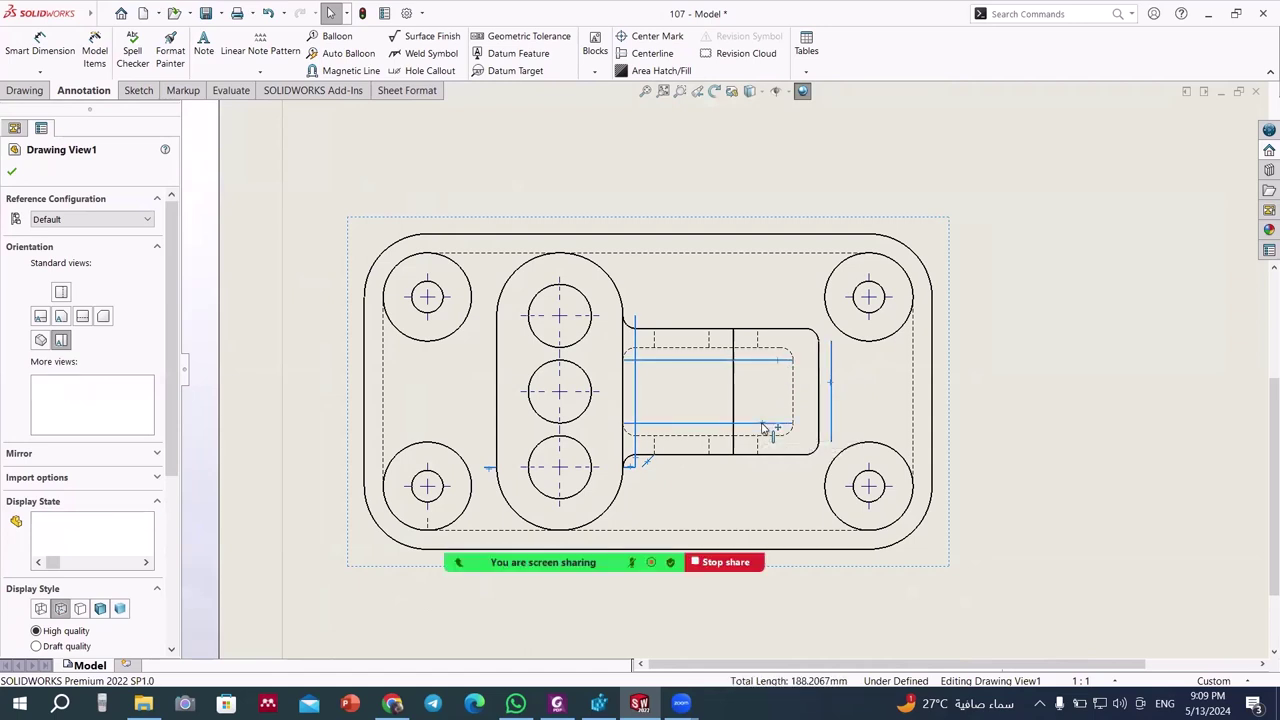
right_click(763, 428)
click(820, 244)
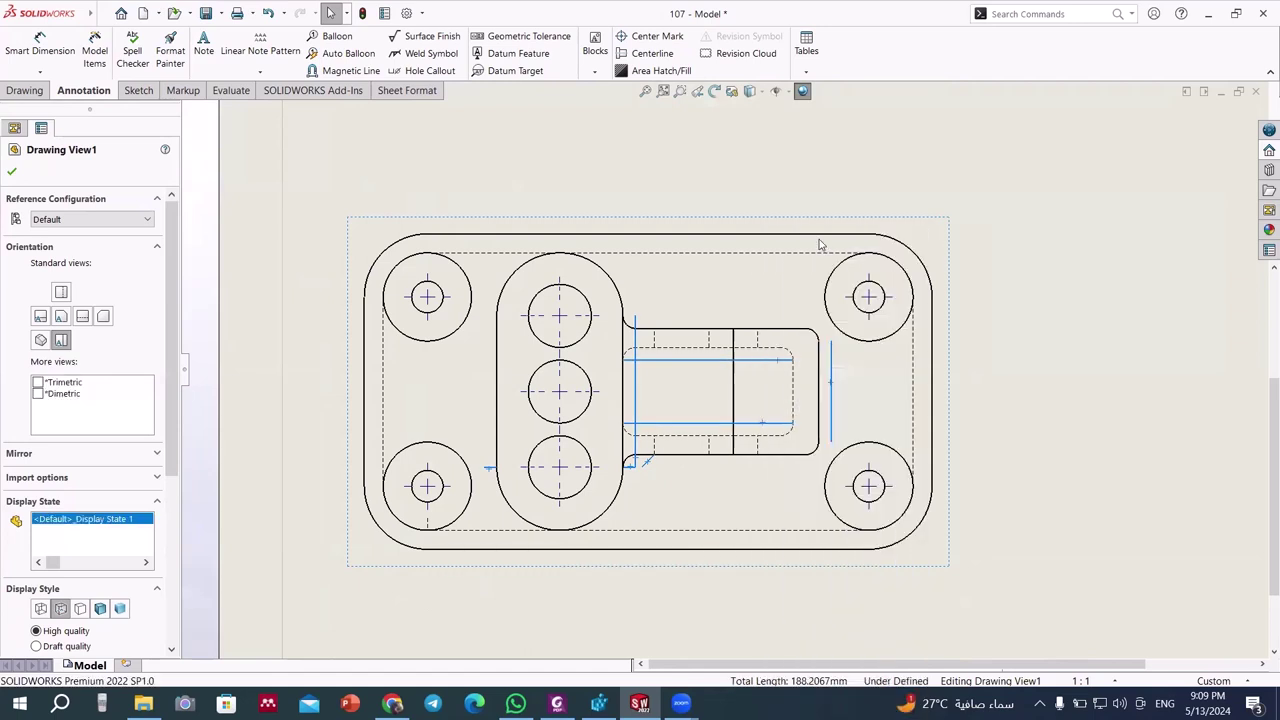
- Hide the extension's left and middle vertical edges, then reselect the slot's edges
click(634, 370)
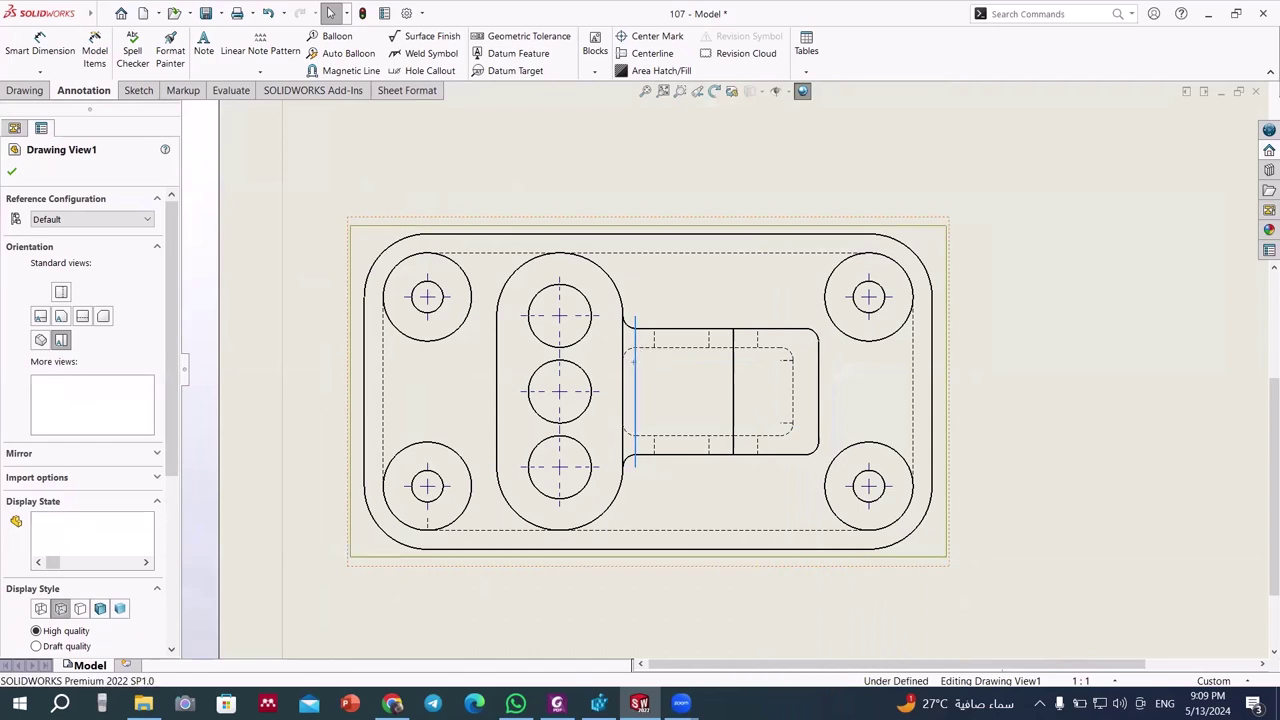
ctrl+click(733, 385)
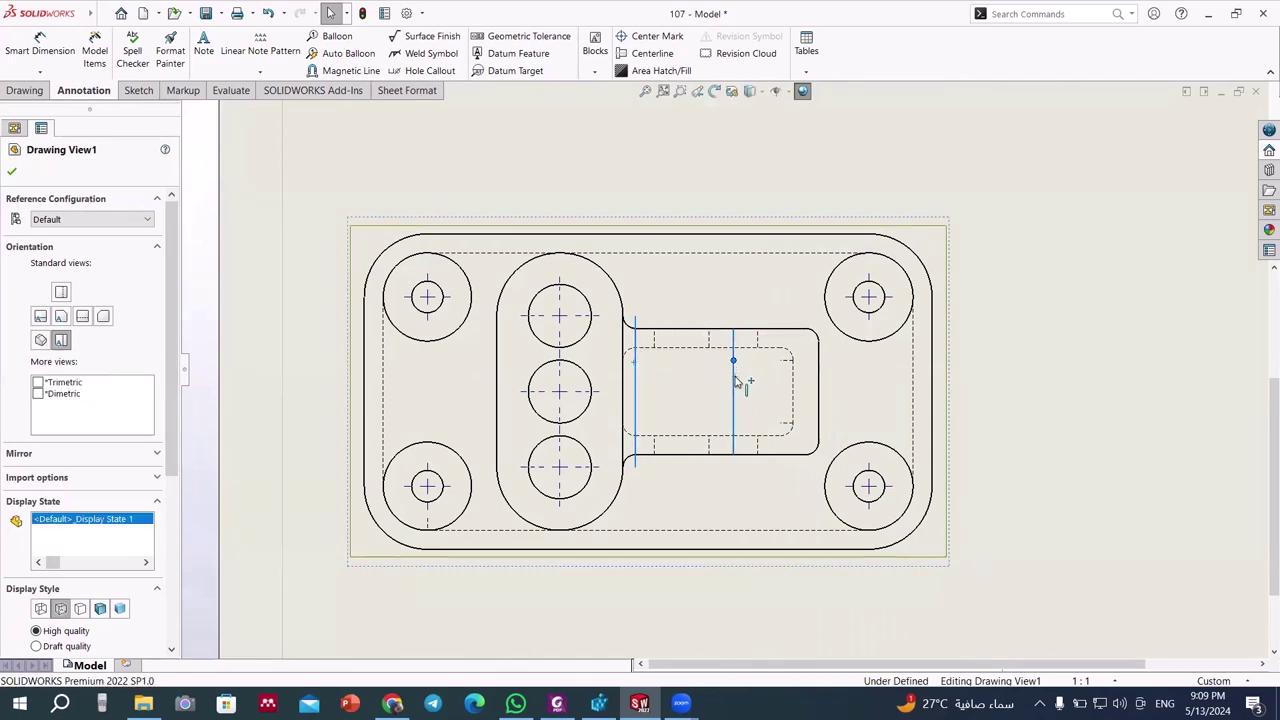
right_click(735, 381)
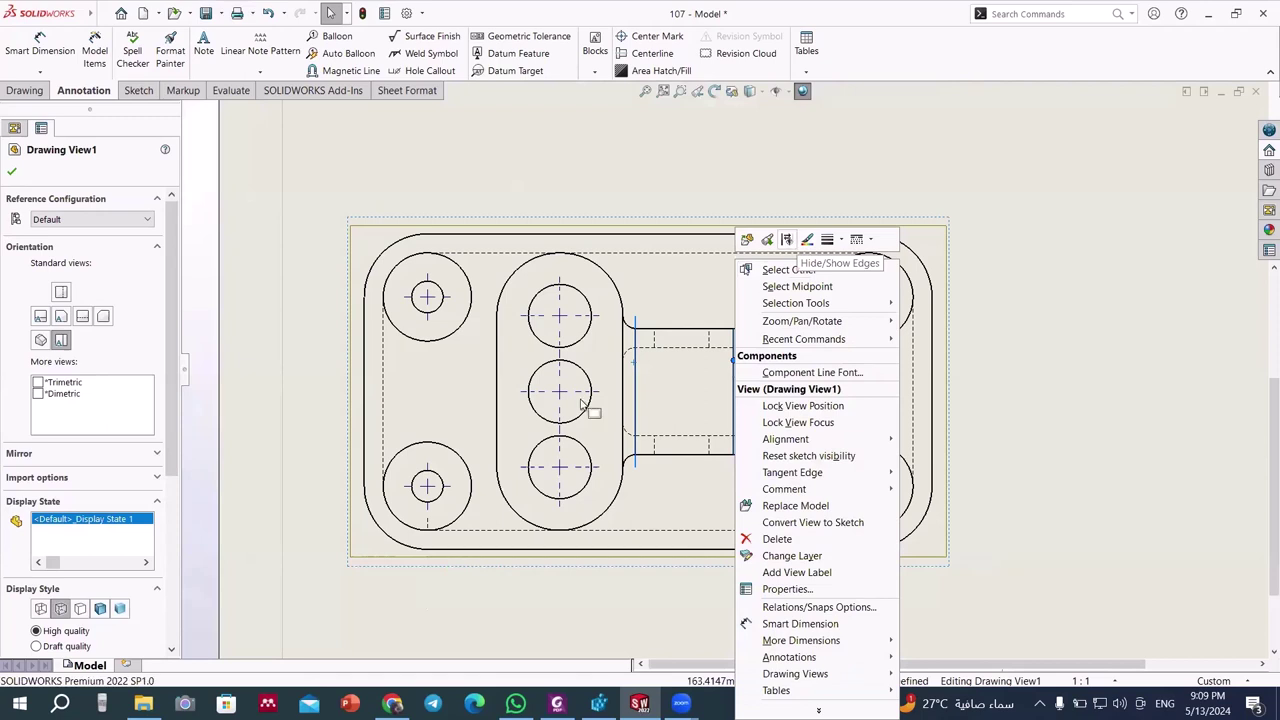
click(786, 240)
click(735, 364)
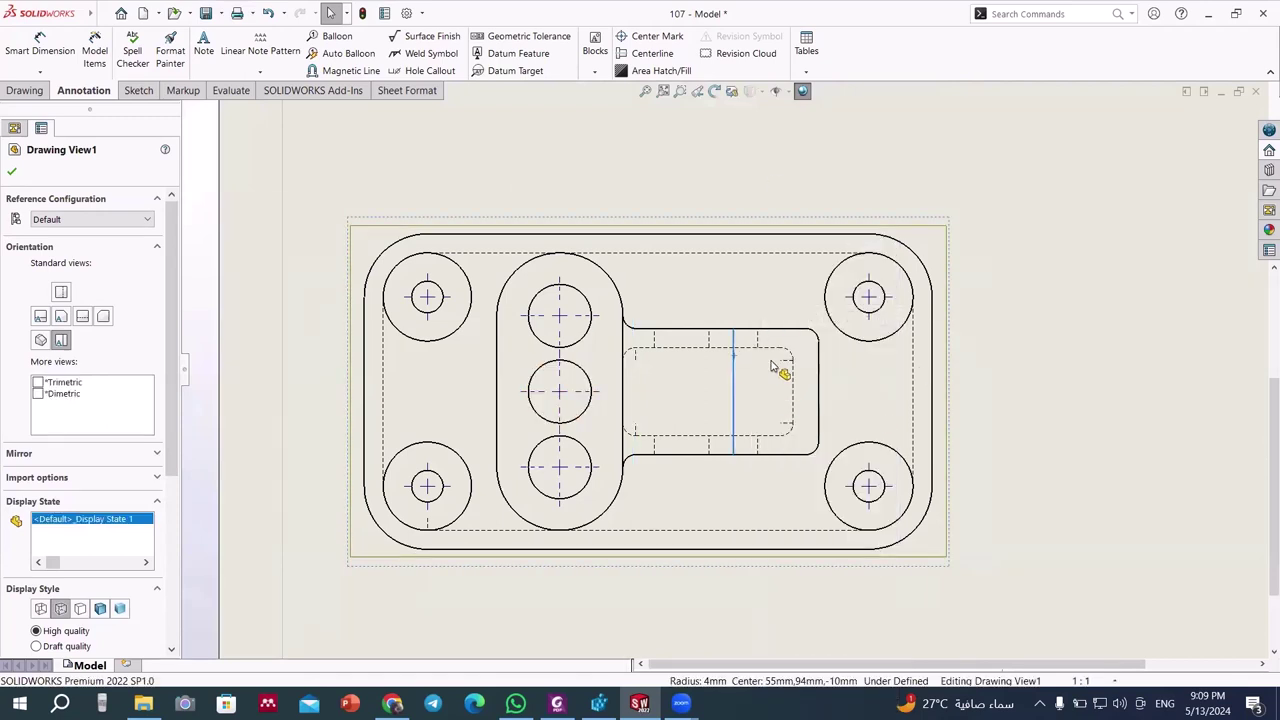
ctrl+click(786, 360)
ctrl+click(790, 425)
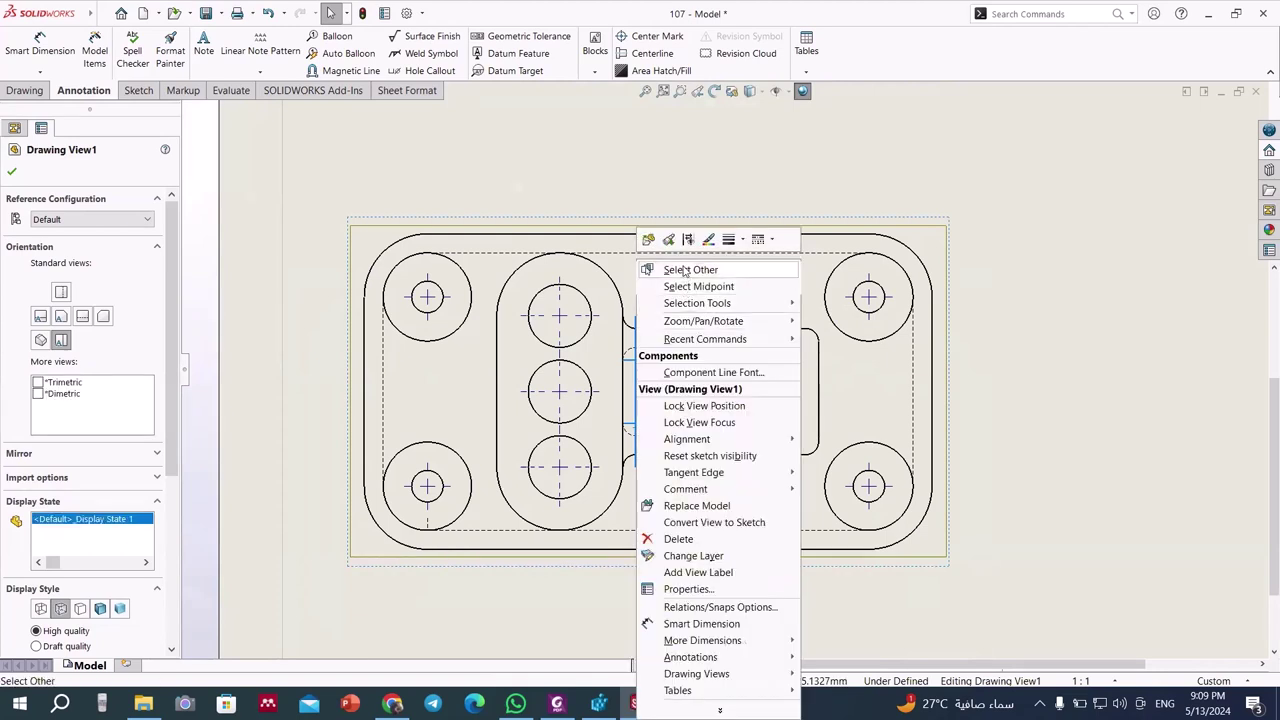
right_click(648, 425)
key(Escape)
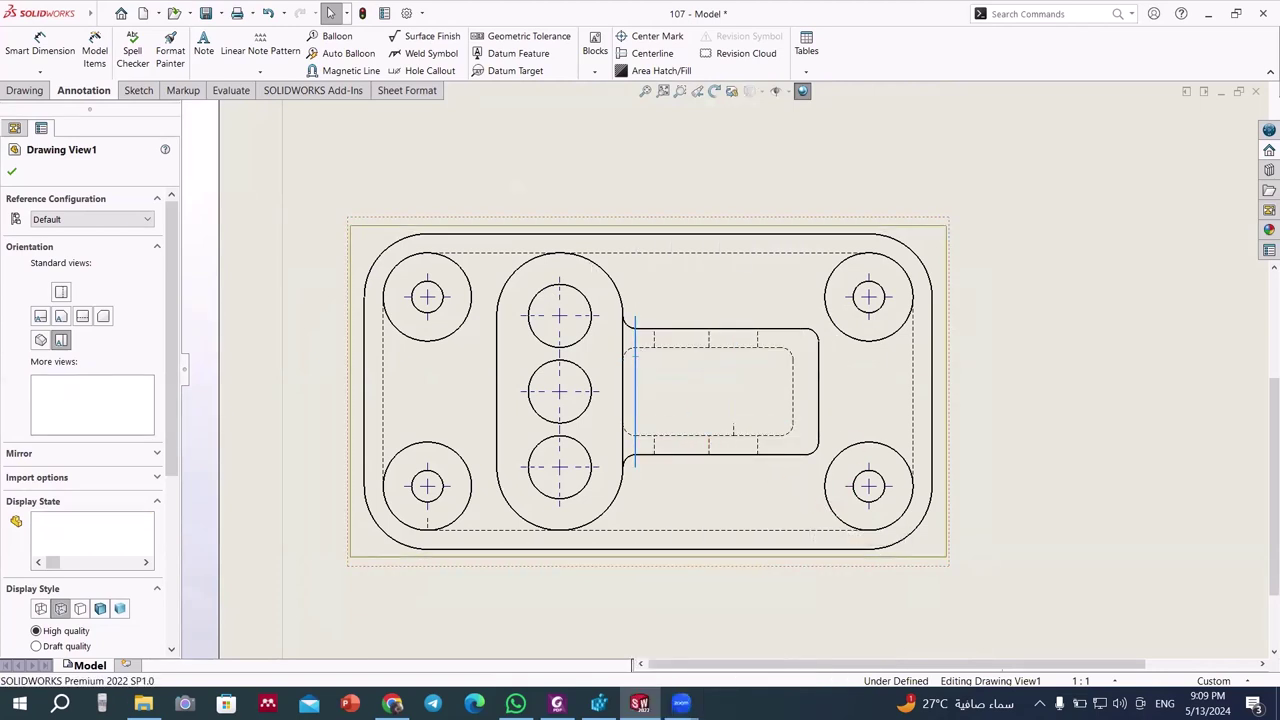
- Hide the remaining left and middle vertical edges of the extension
click(636, 362)
click(714, 318)
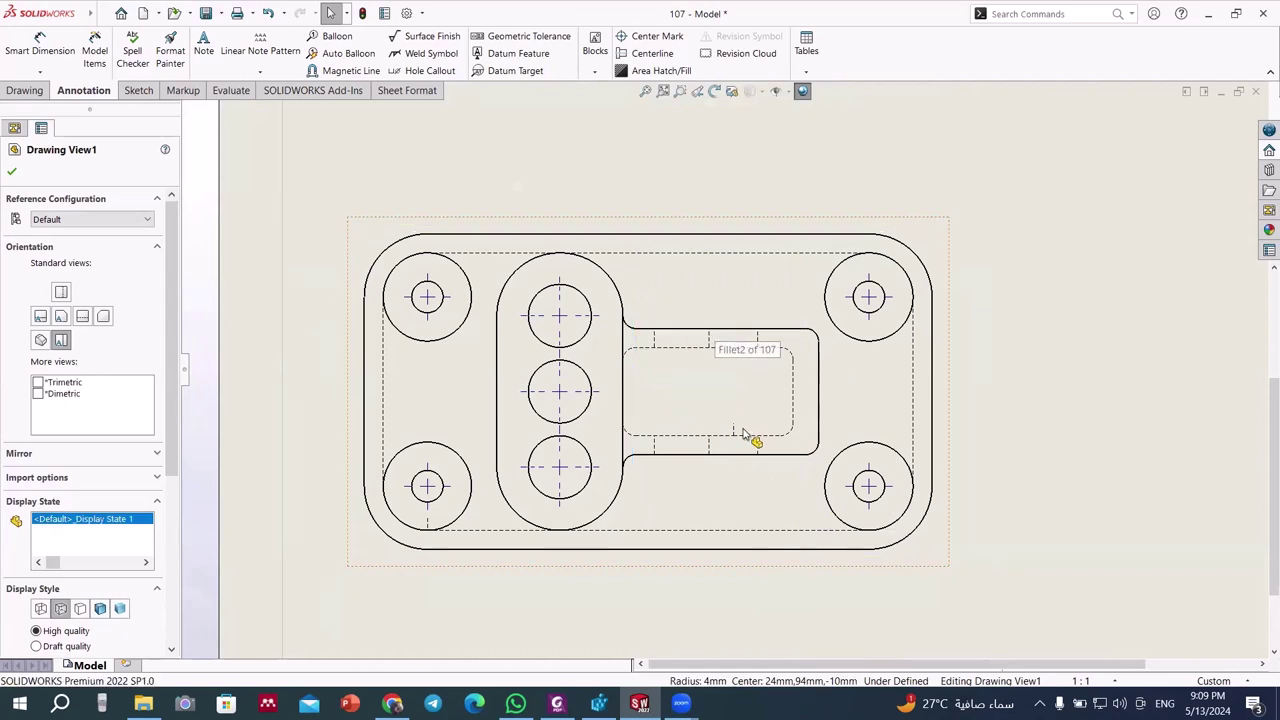
click(735, 432)
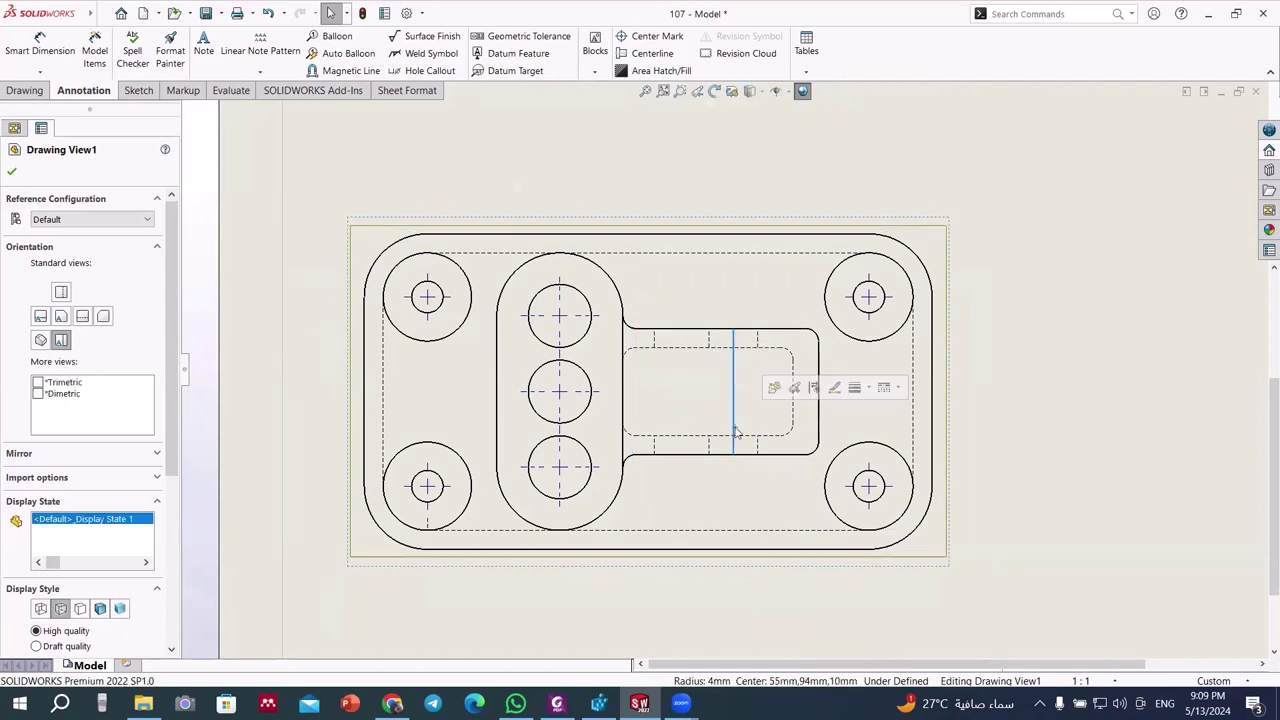
click(813, 387)
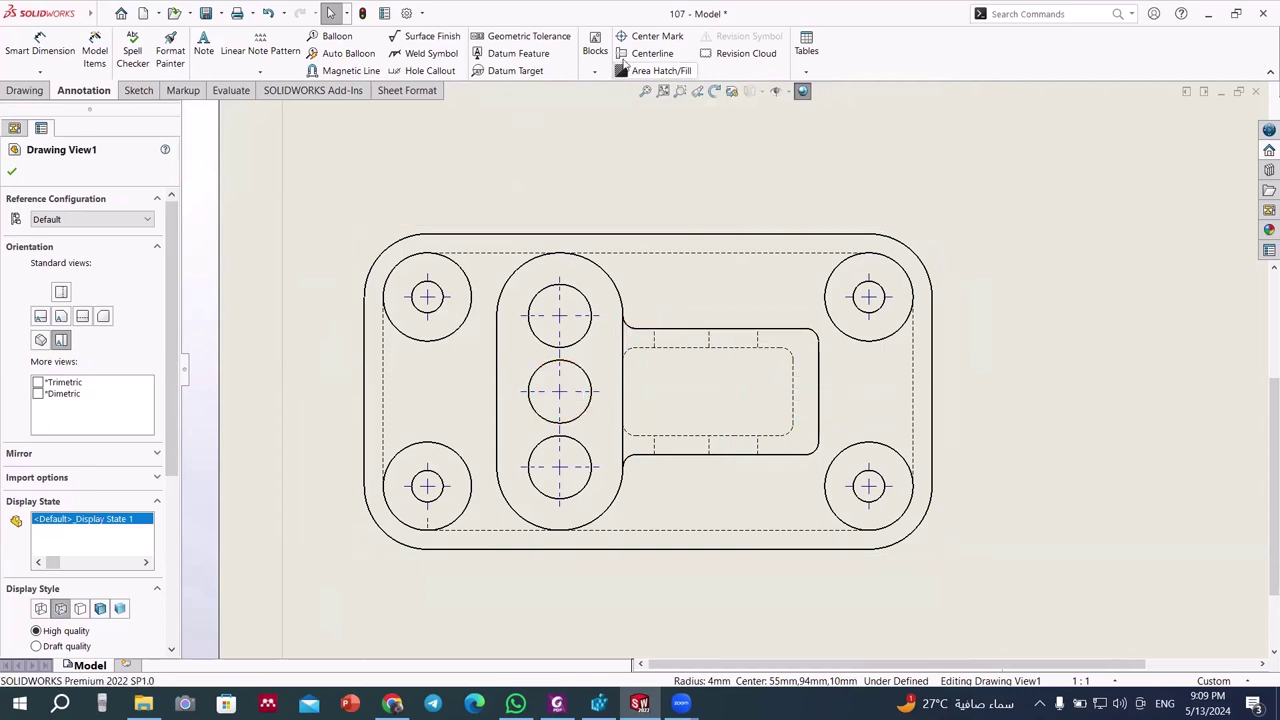
click(652, 53)
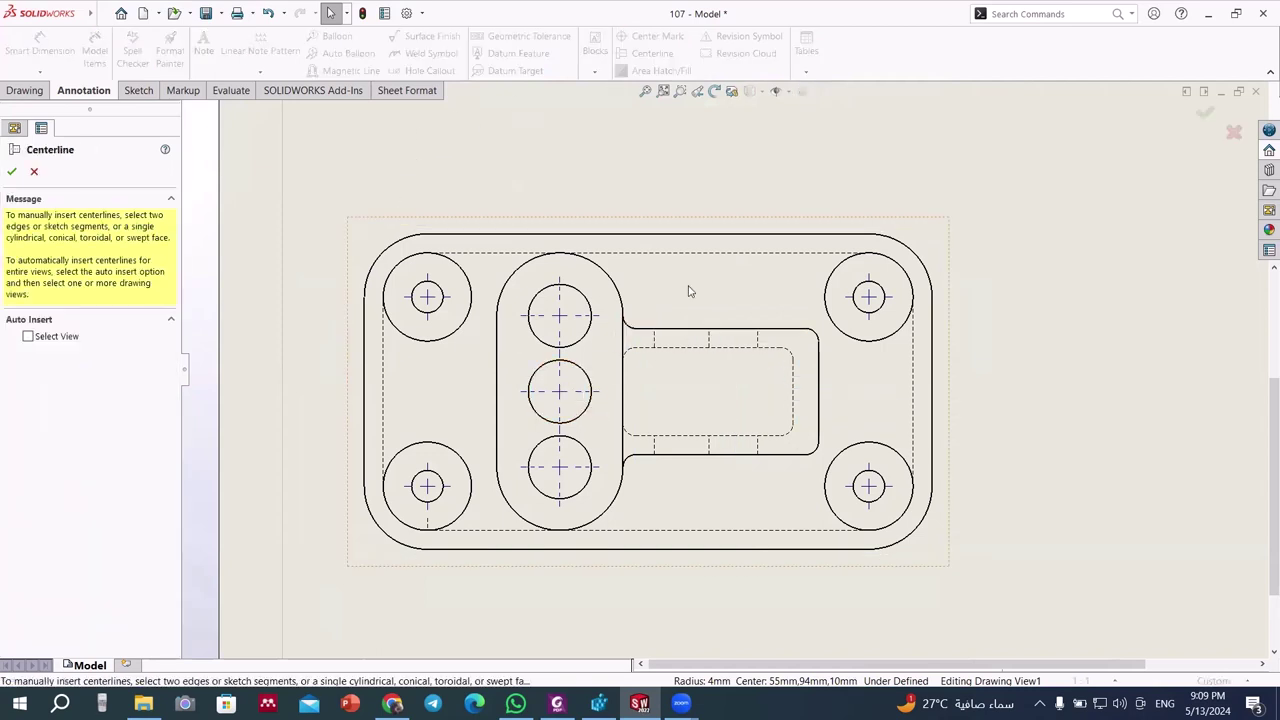
click(730, 340)
click(740, 348)
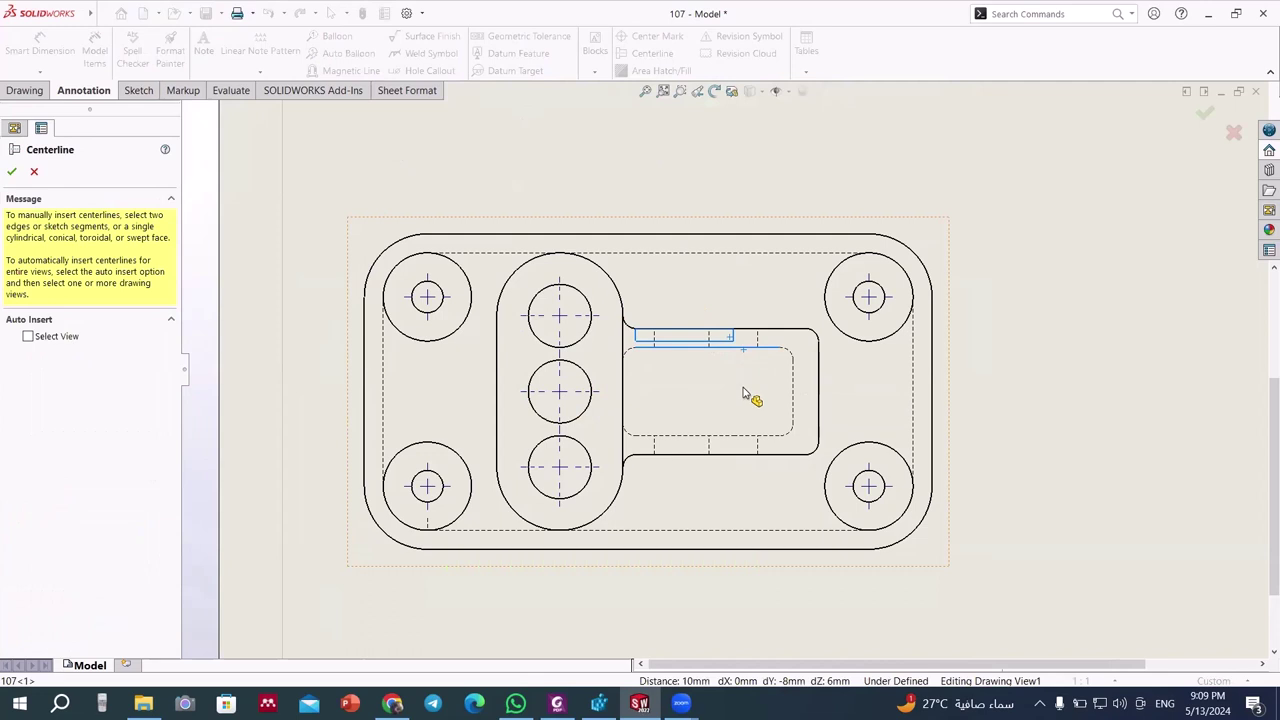
click(34, 172)
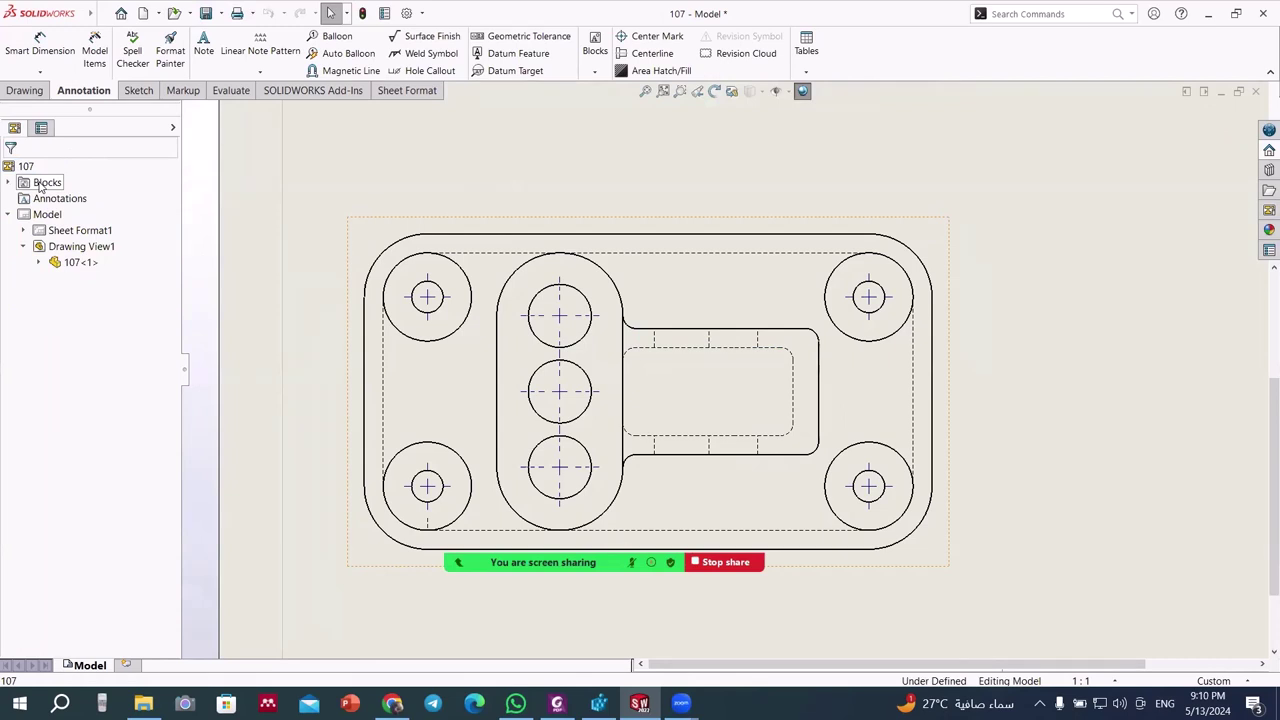
- Dimension the vertical hole spacings: 30, 30, 24 and 24 mm
click(40, 45)
click(541, 398)
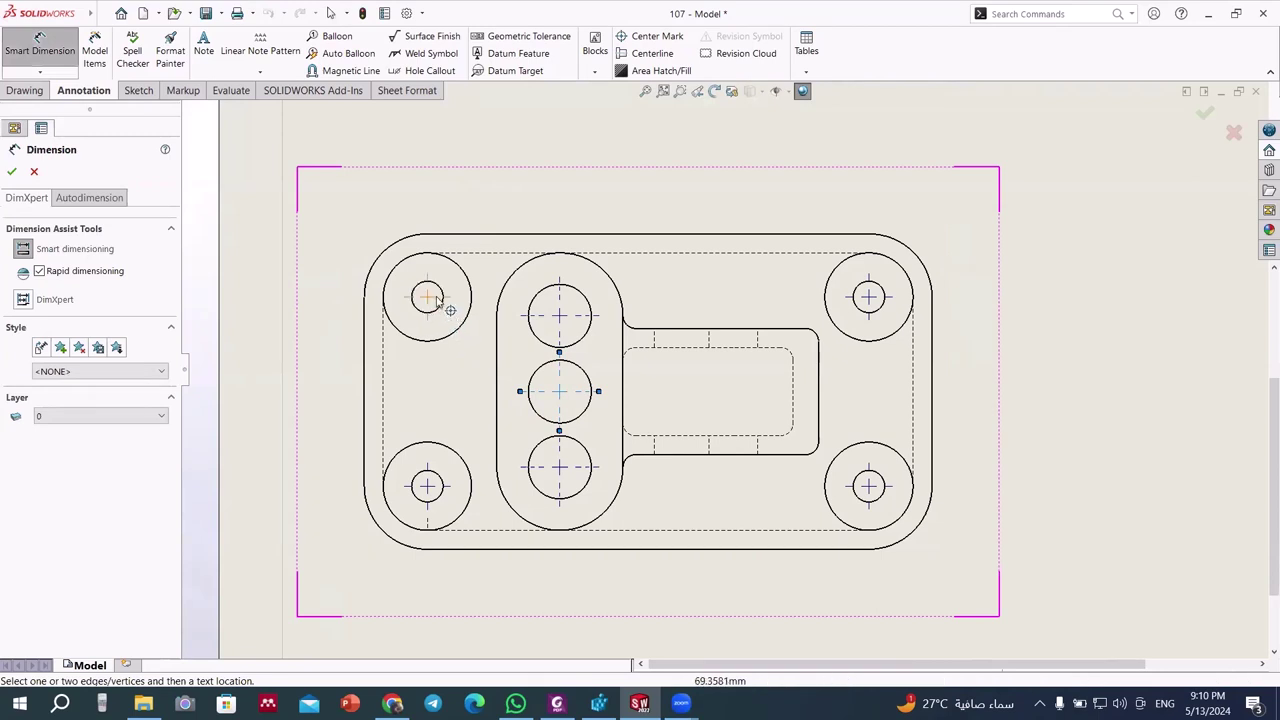
click(440, 290)
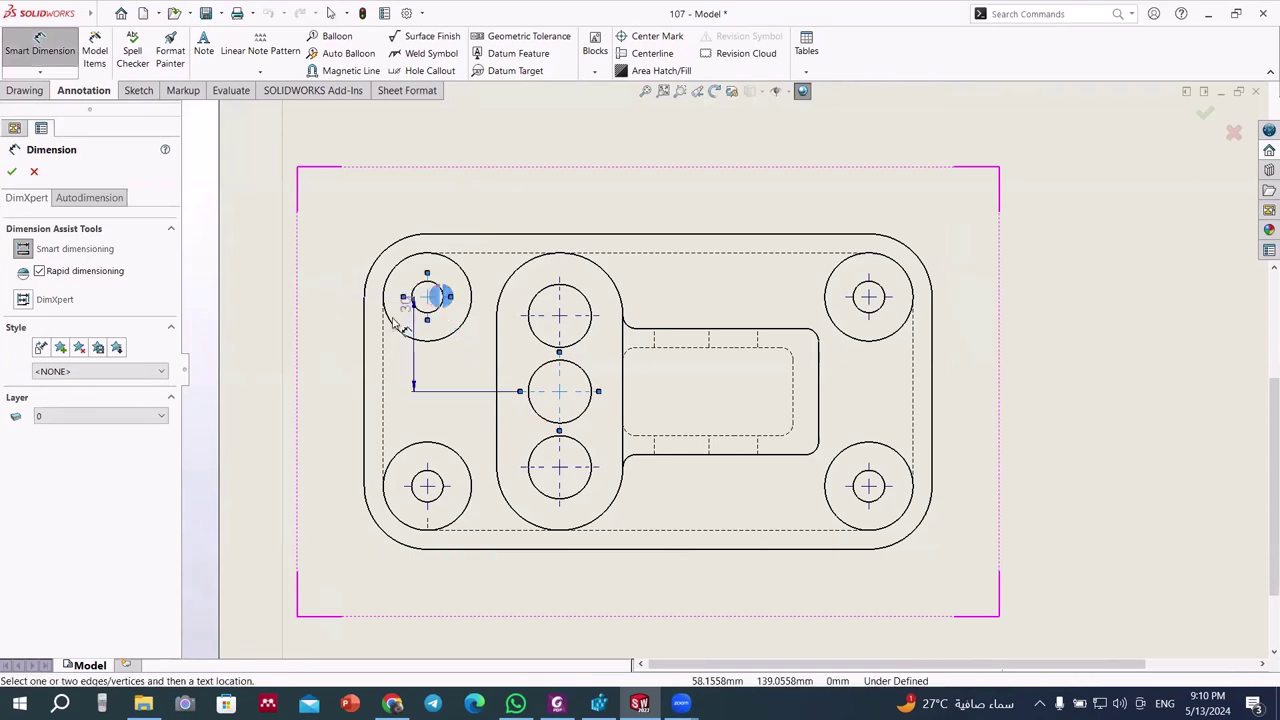
click(330, 356)
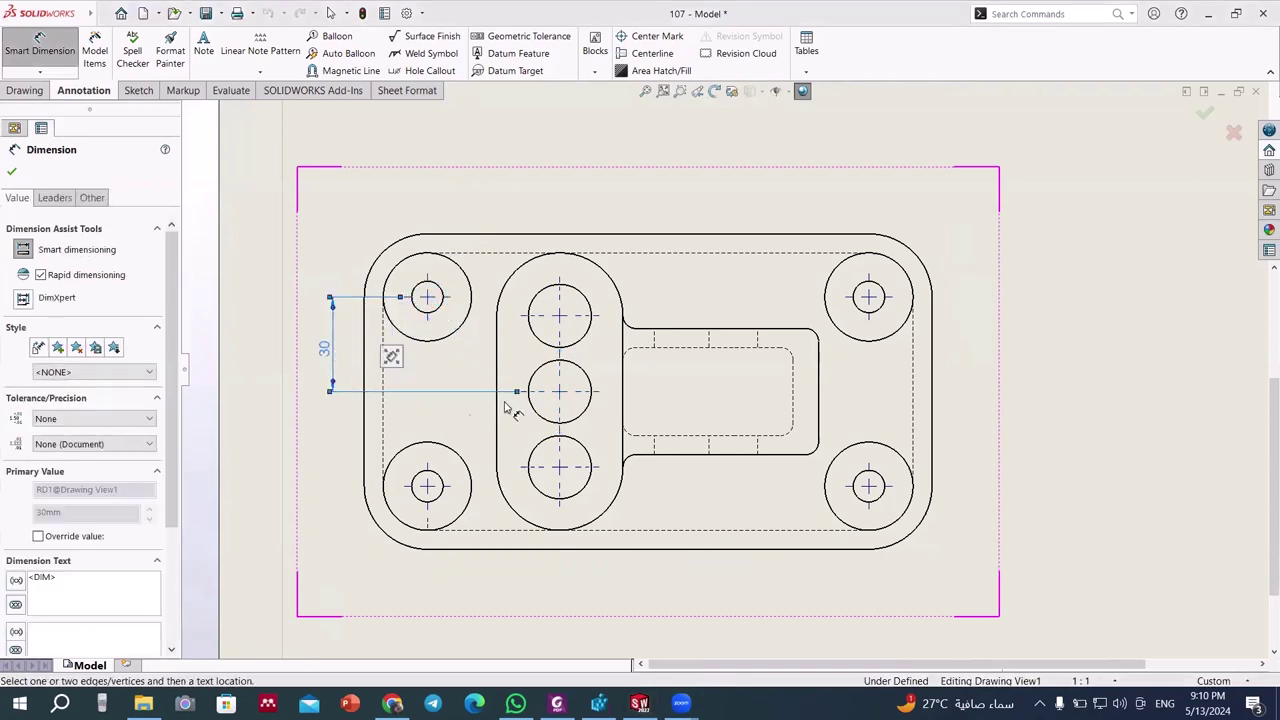
click(452, 490)
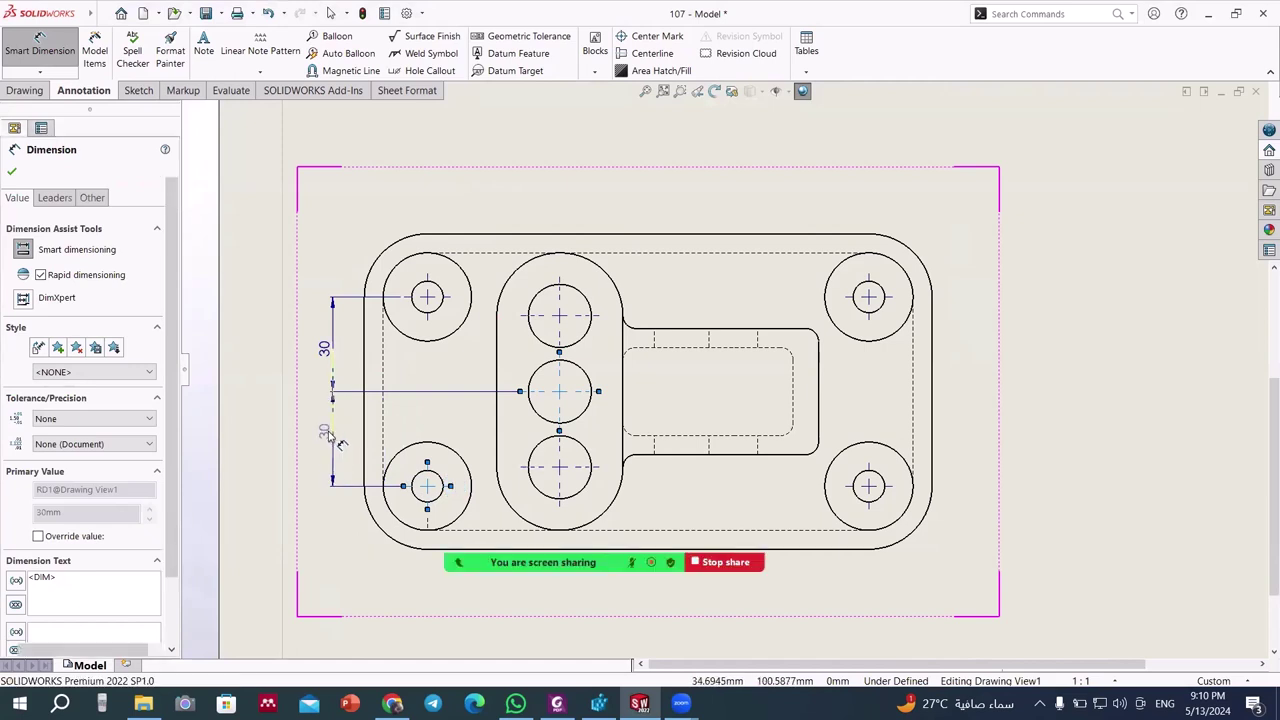
click(330, 432)
click(575, 320)
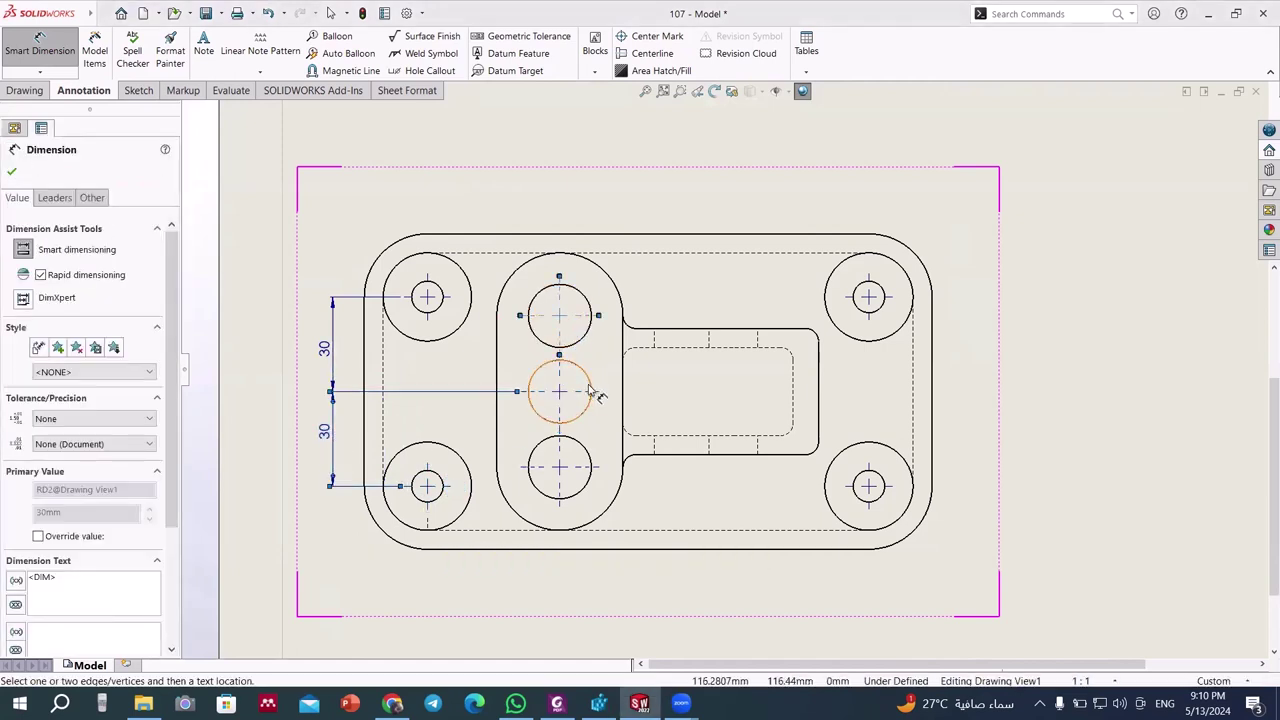
click(592, 398)
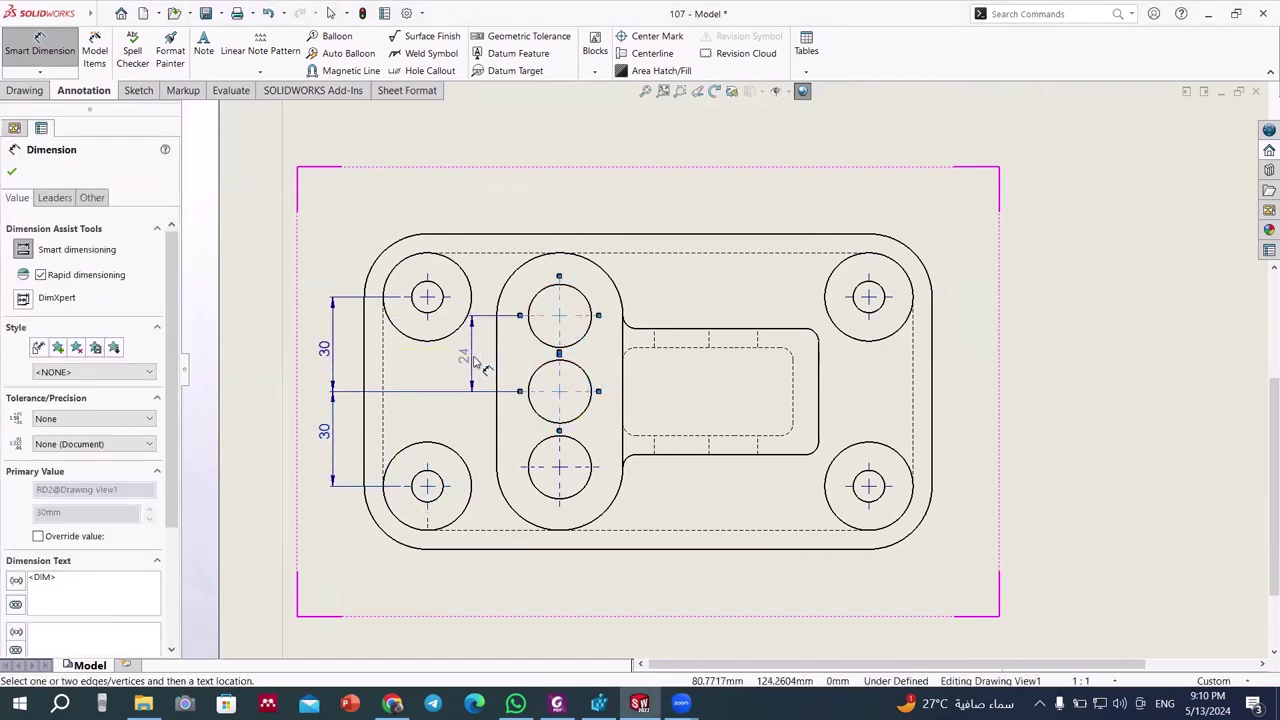
click(475, 362)
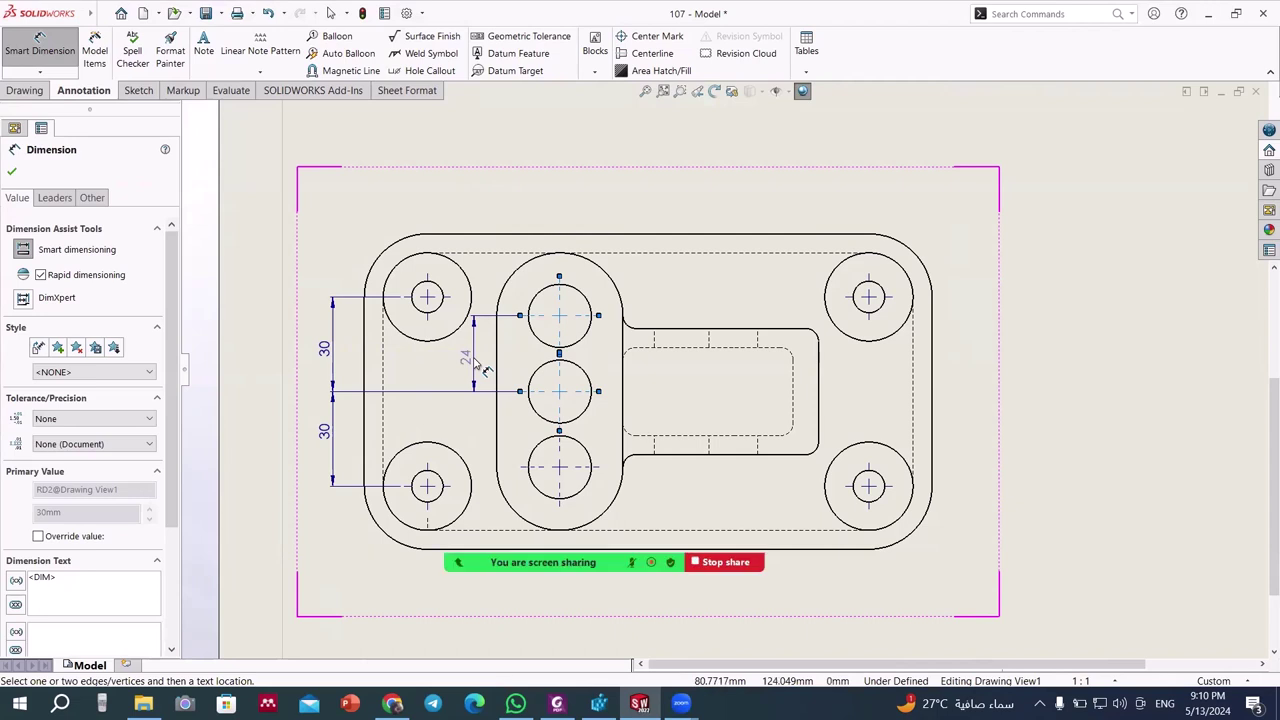
click(590, 432)
click(590, 395)
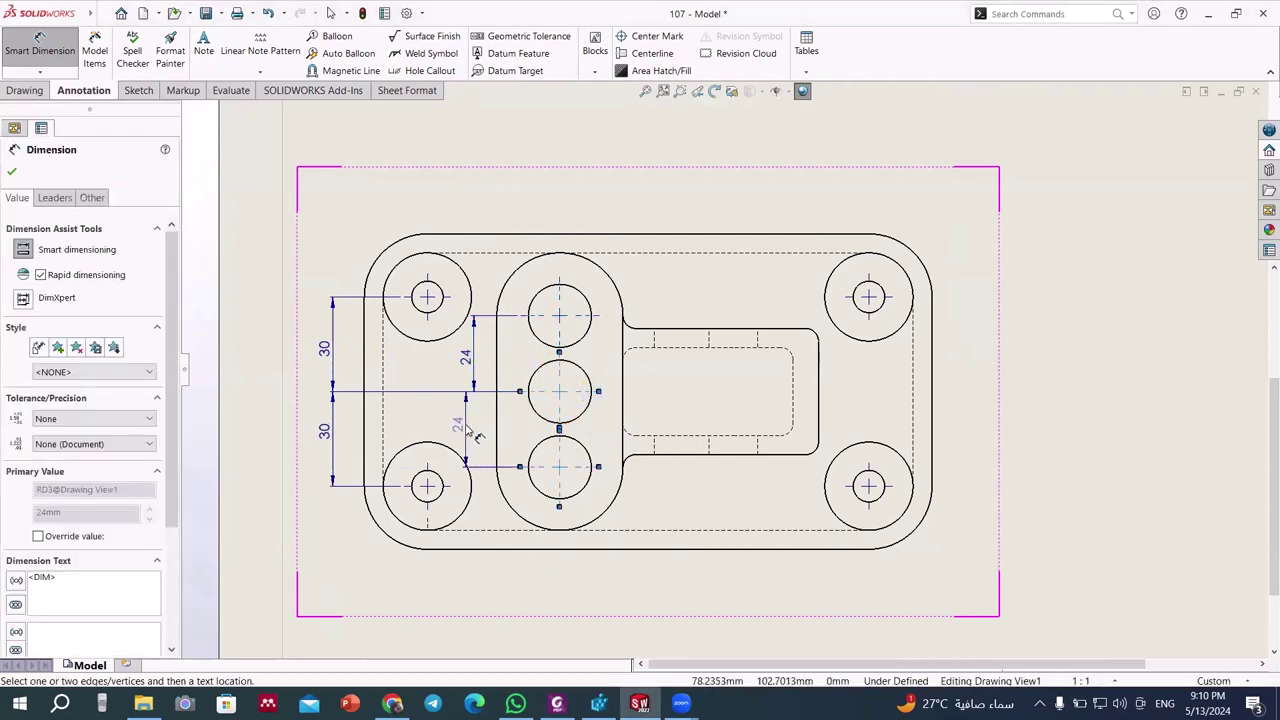
click(470, 428)
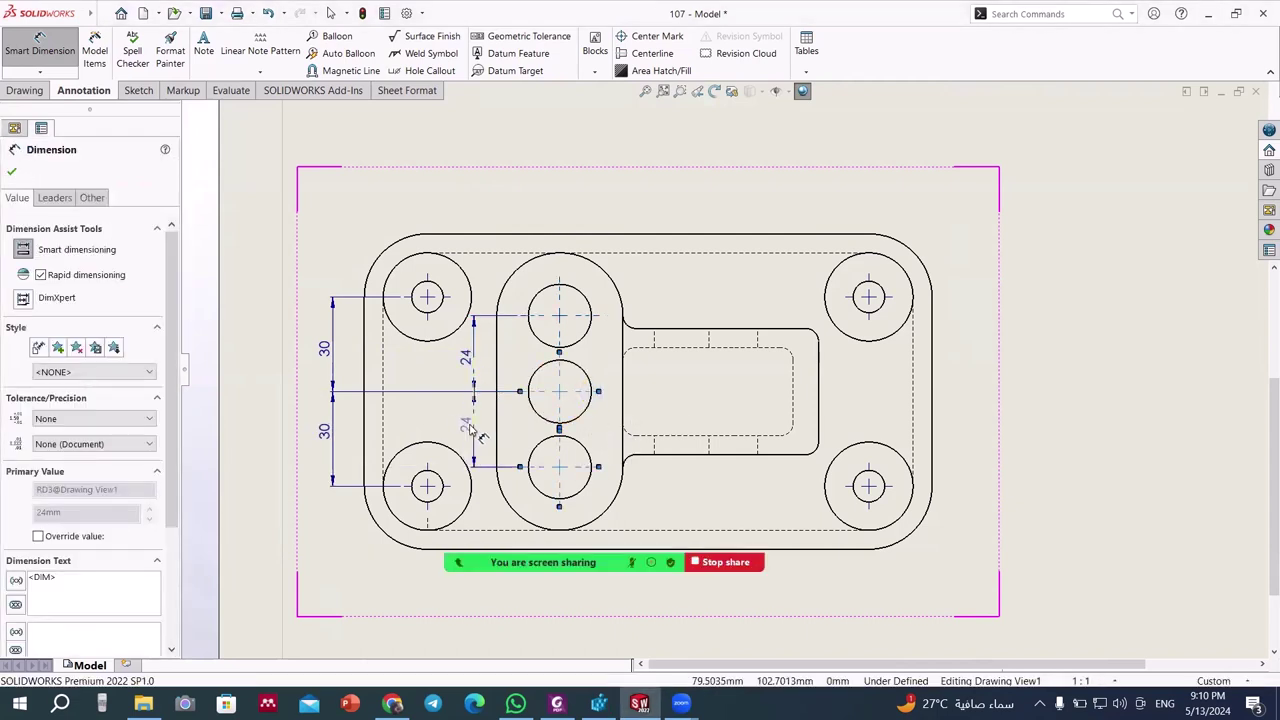
- Add the 6, 24 and 6 mm vertical chain from the top edge down to the slot
click(697, 237)
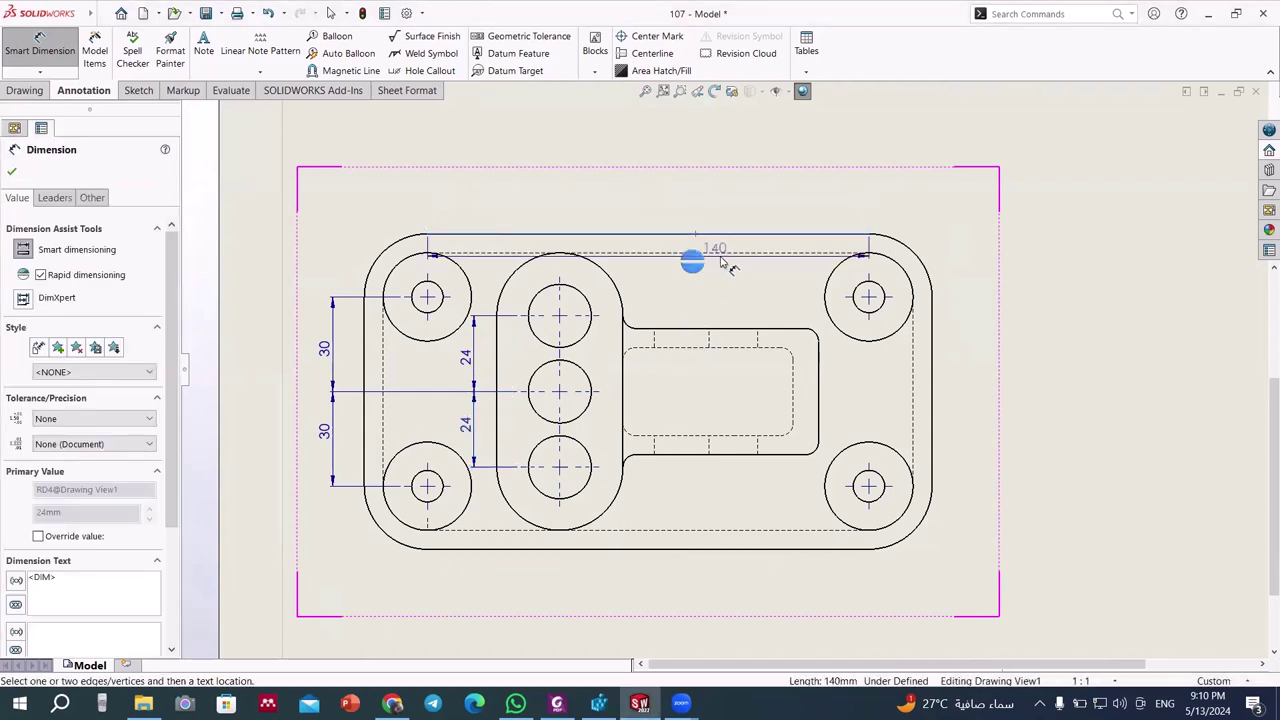
key(Escape)
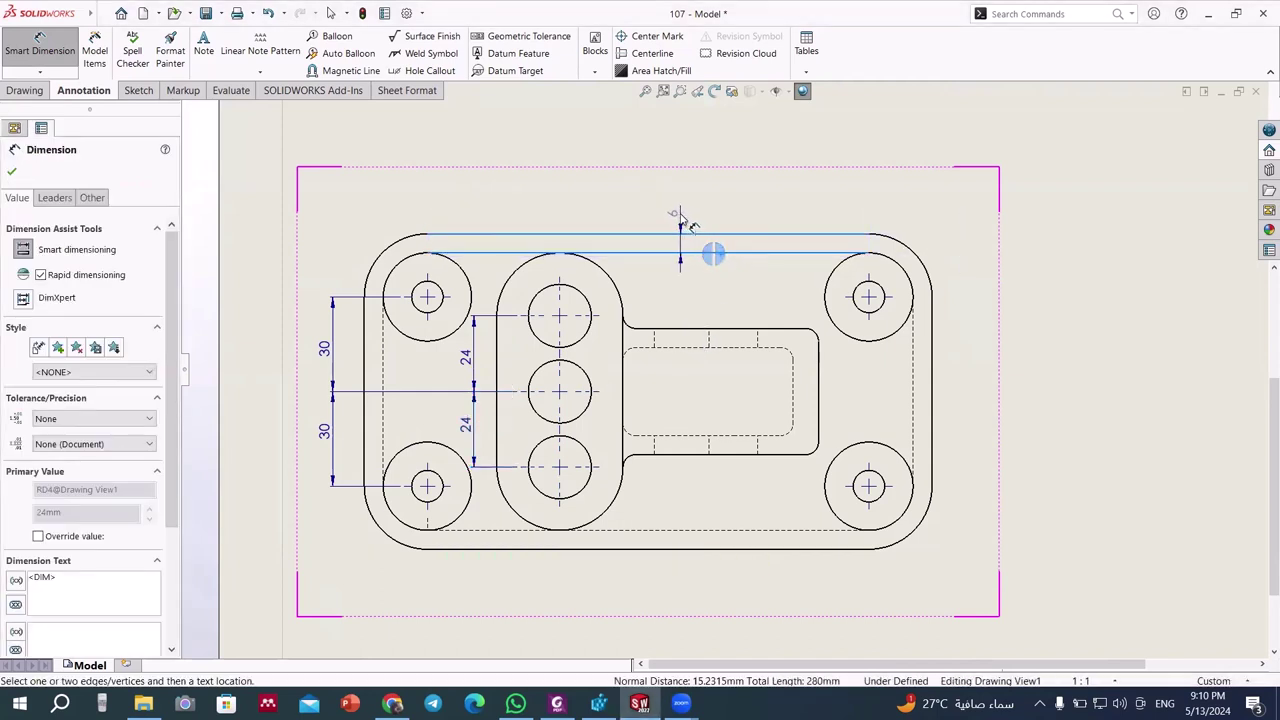
click(682, 243)
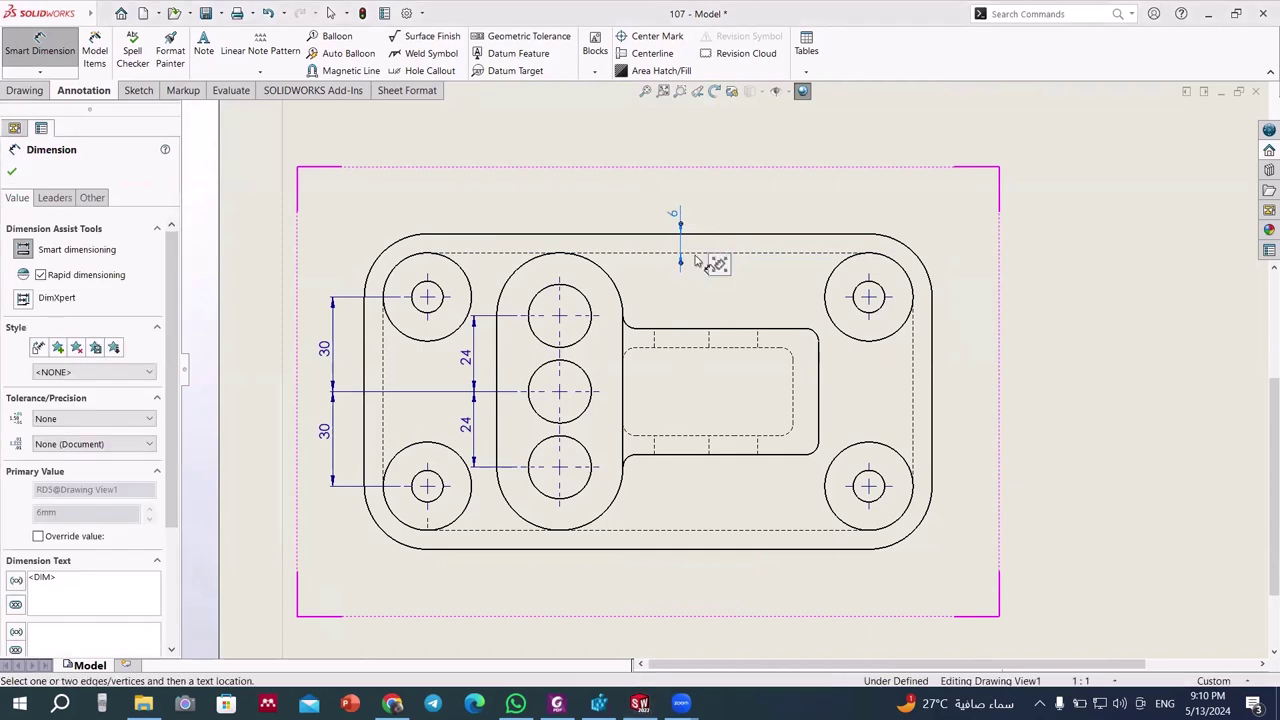
click(697, 255)
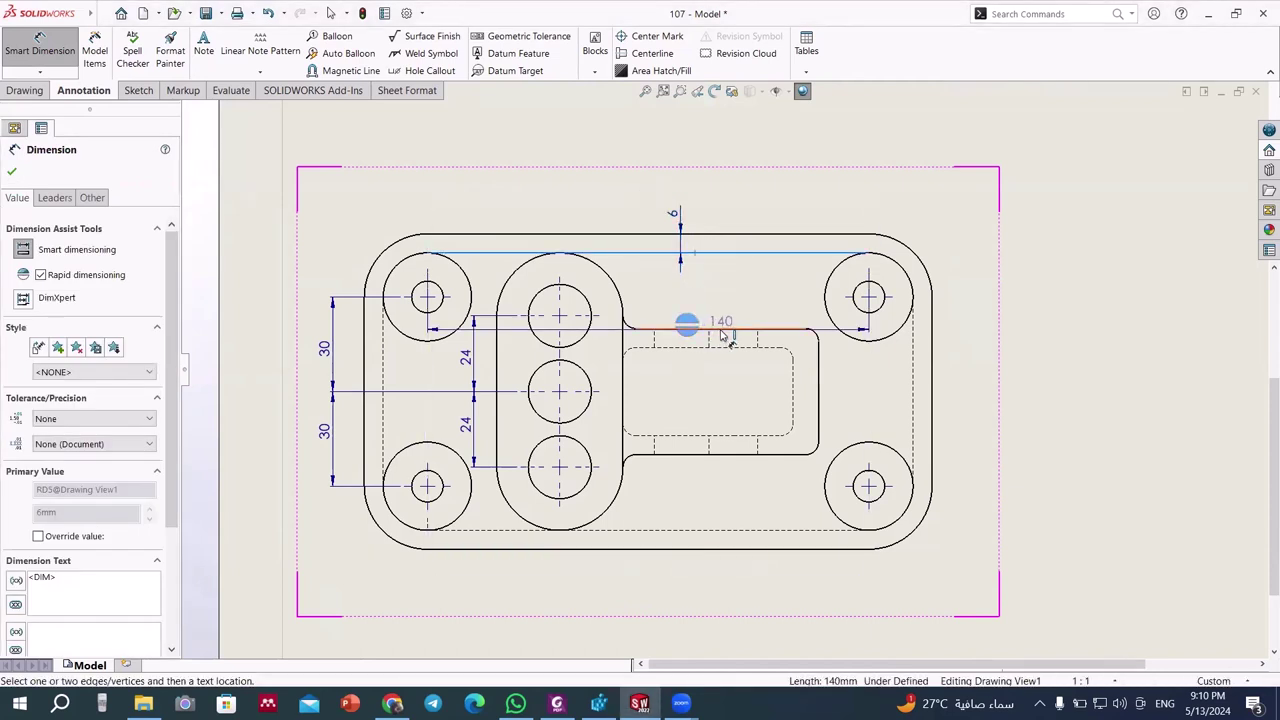
click(722, 331)
click(689, 302)
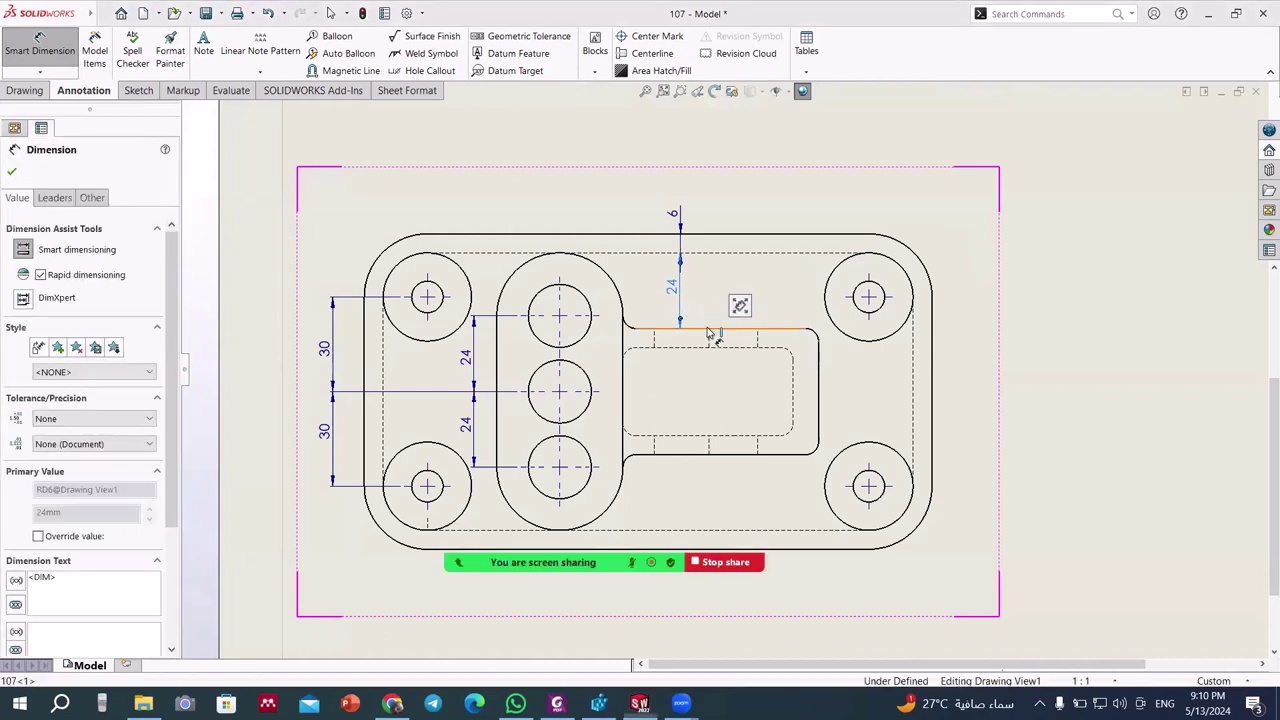
click(707, 332)
click(680, 347)
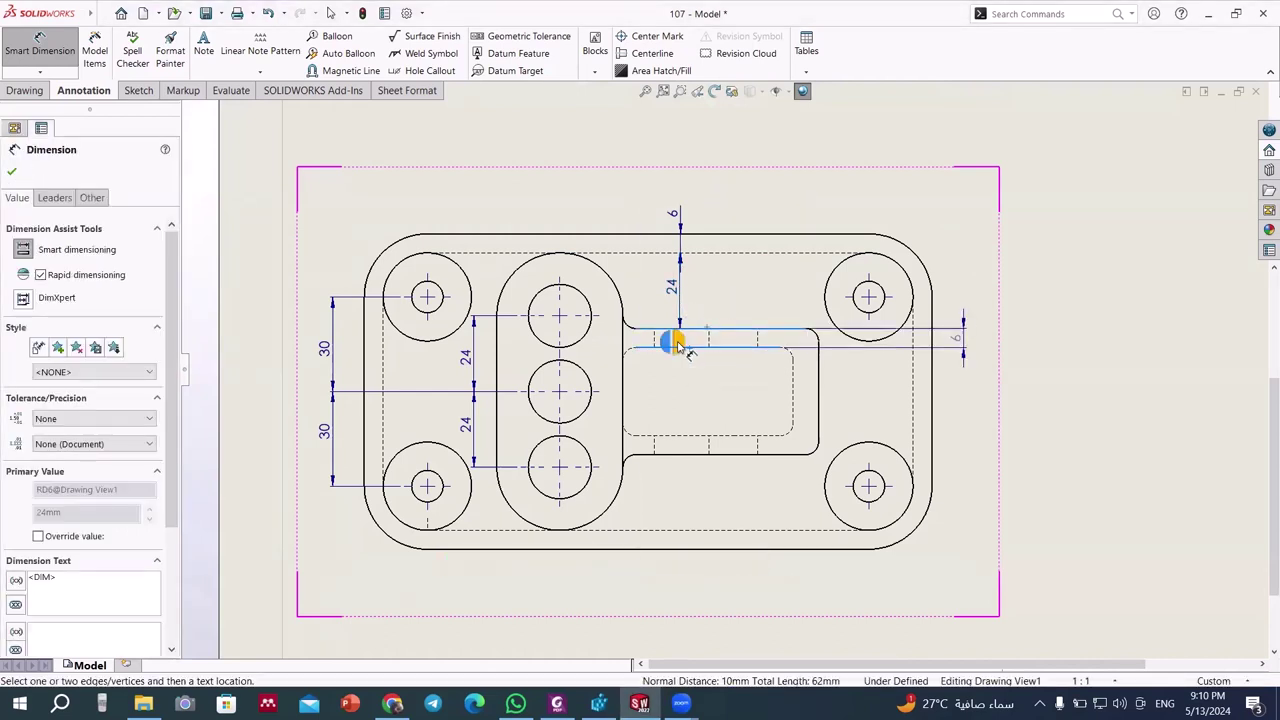
click(680, 395)
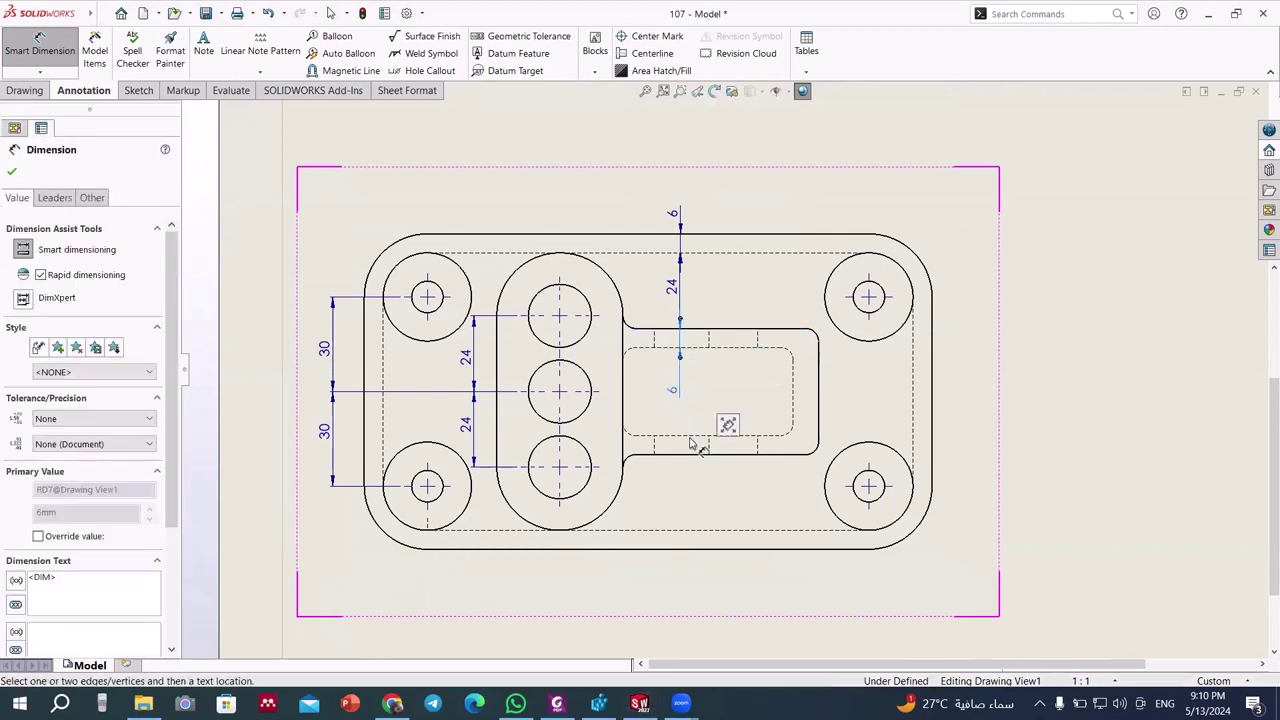
click(690, 438)
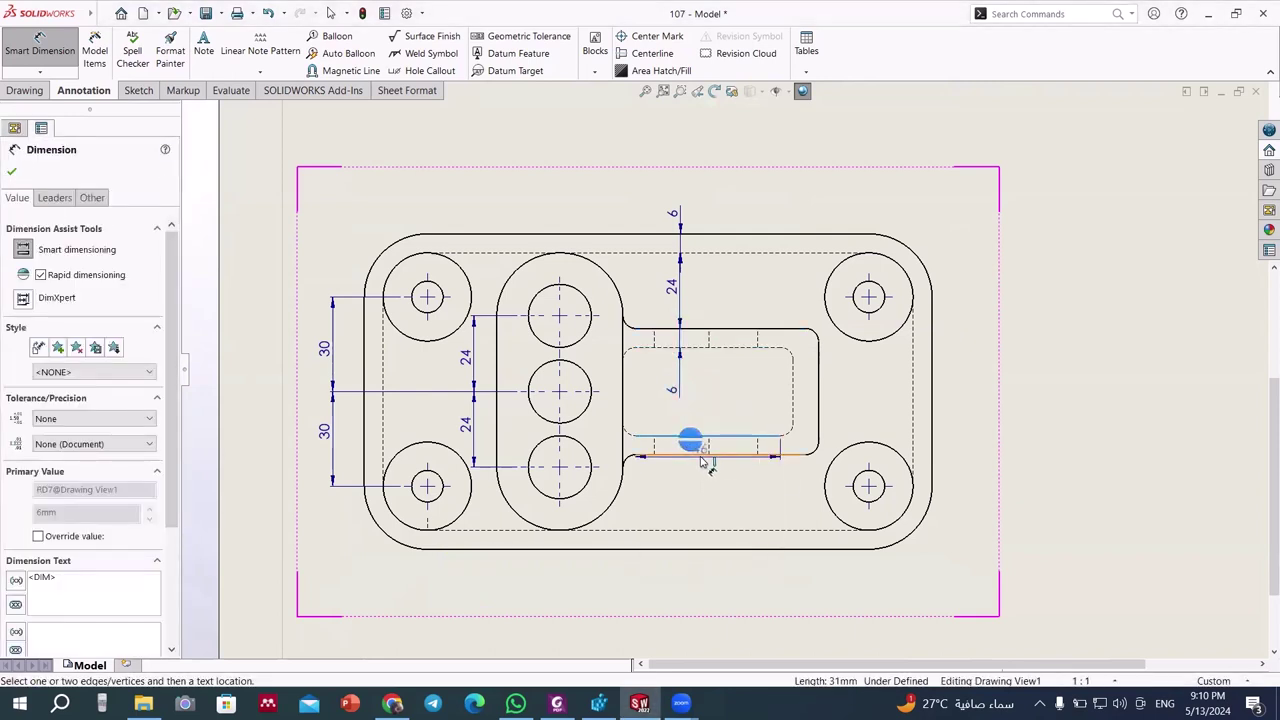
click(690, 455)
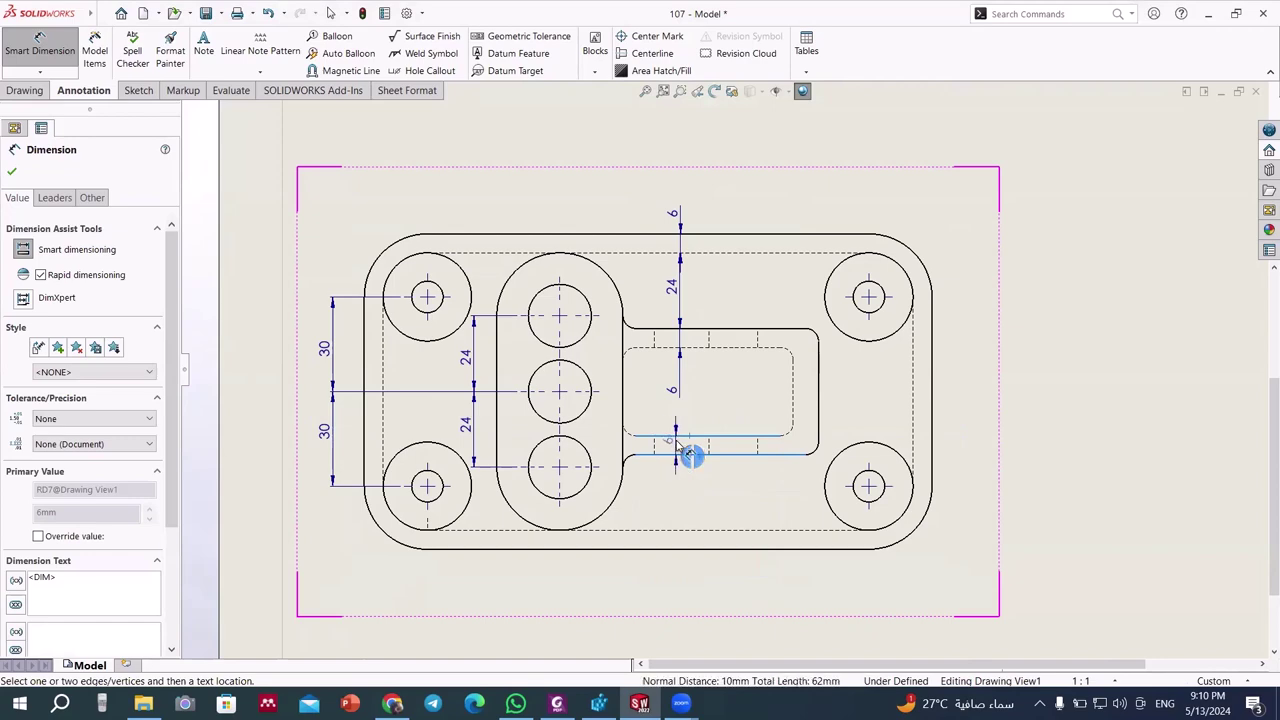
scroll(690, 452, down, 3)
- Place the lower 6 mm wall, 24 mm bottom and 28 mm slot-width dimensions
click(710, 440)
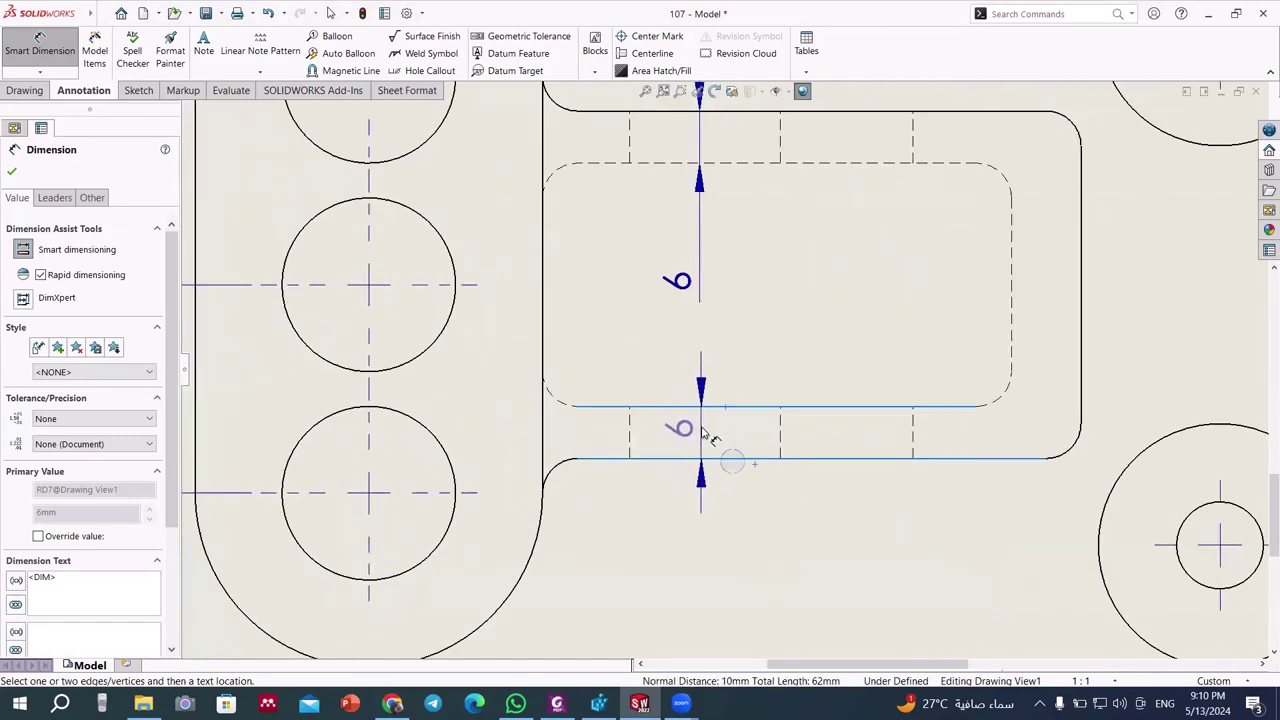
scroll(735, 460, up, 2)
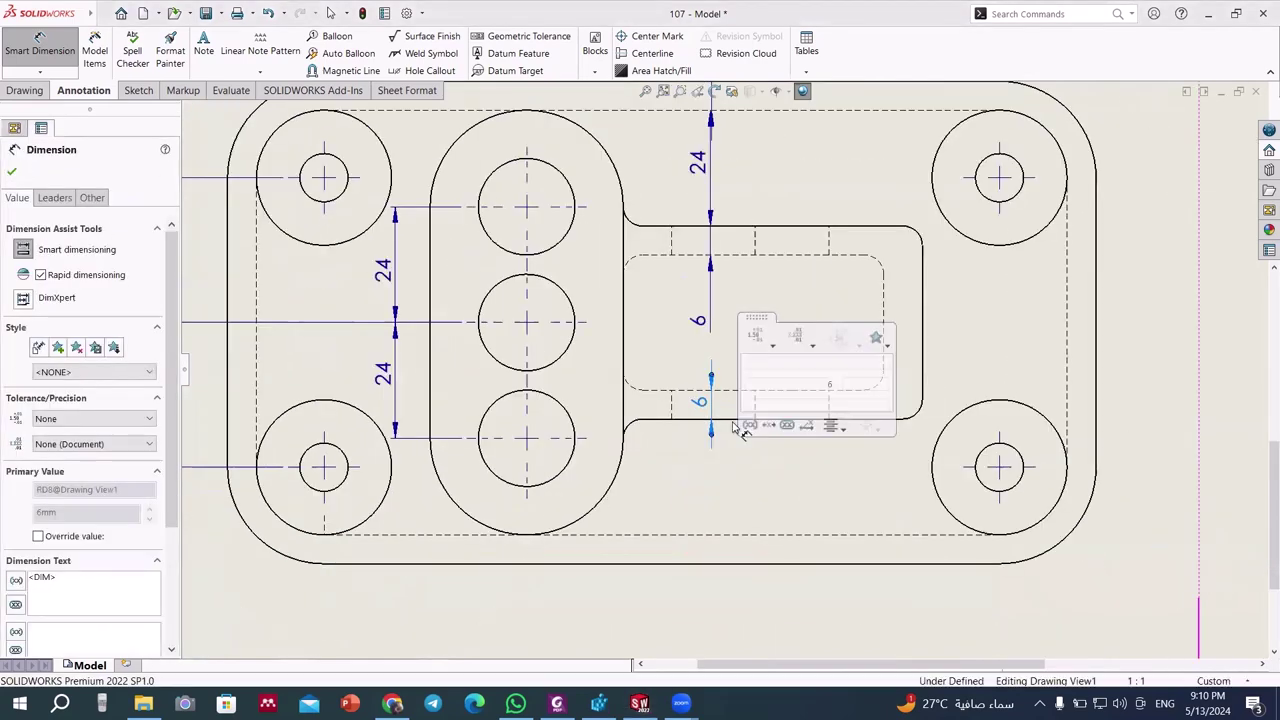
click(726, 416)
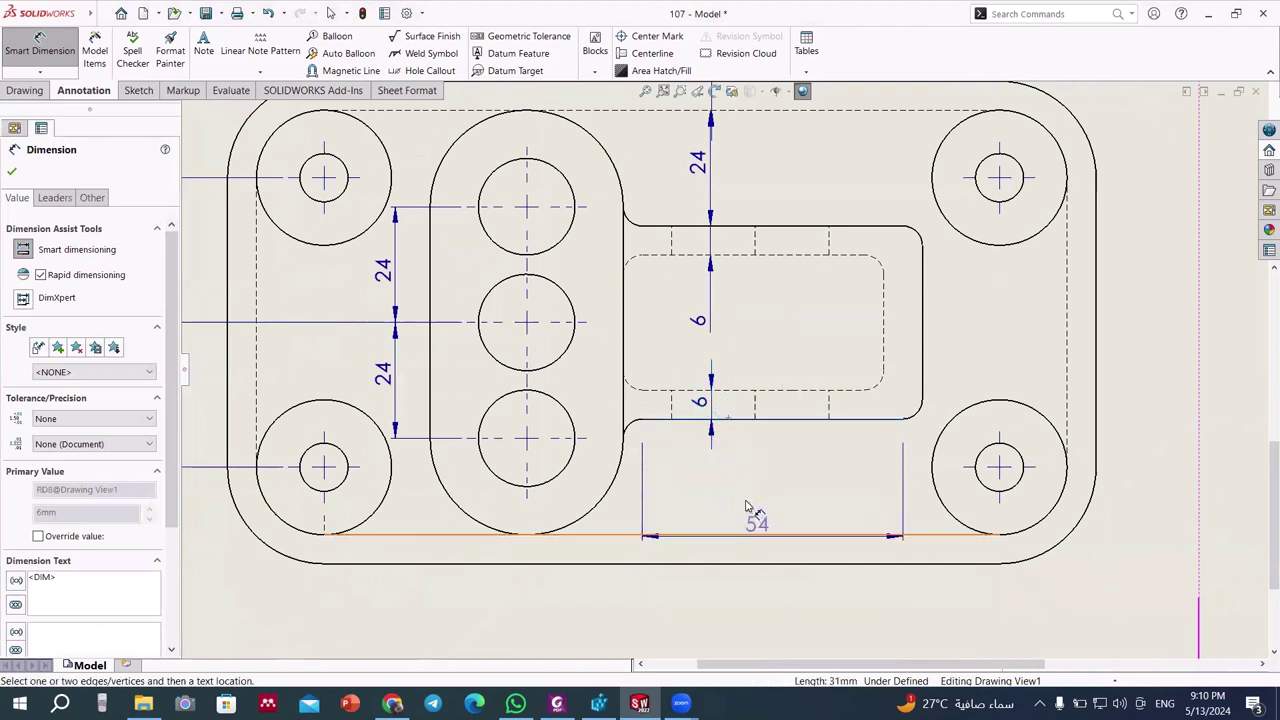
click(742, 533)
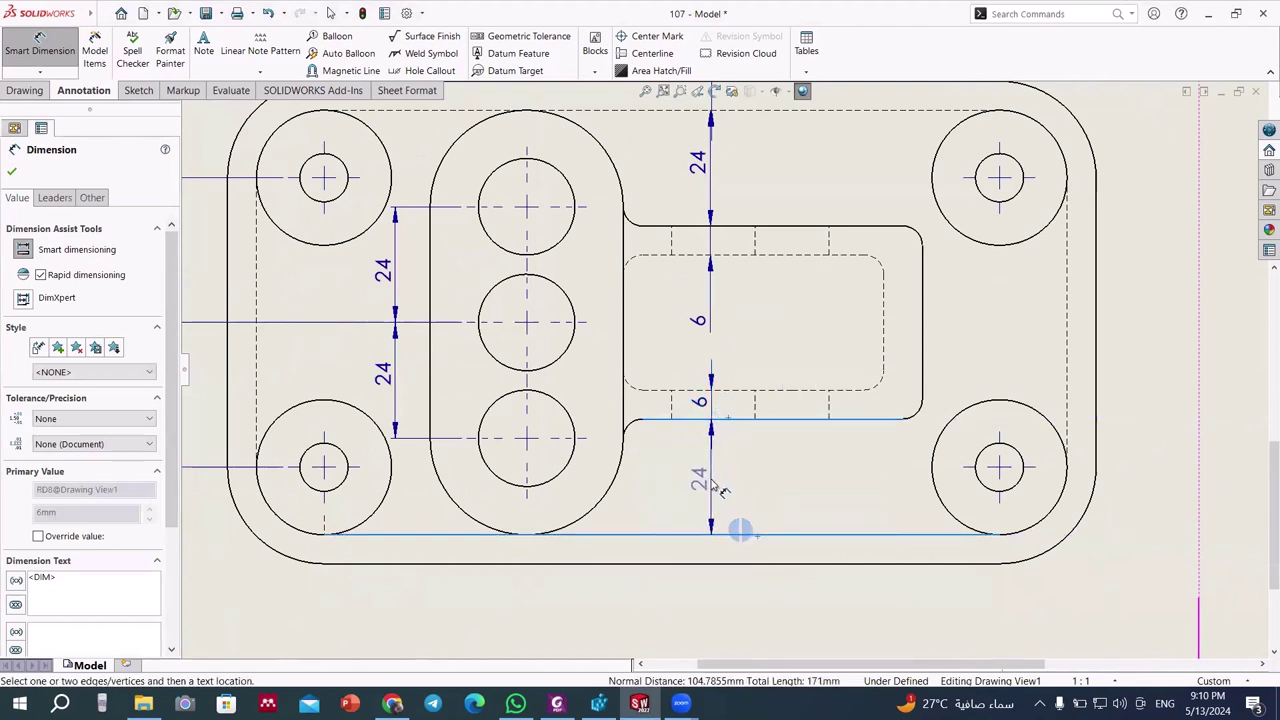
click(716, 485)
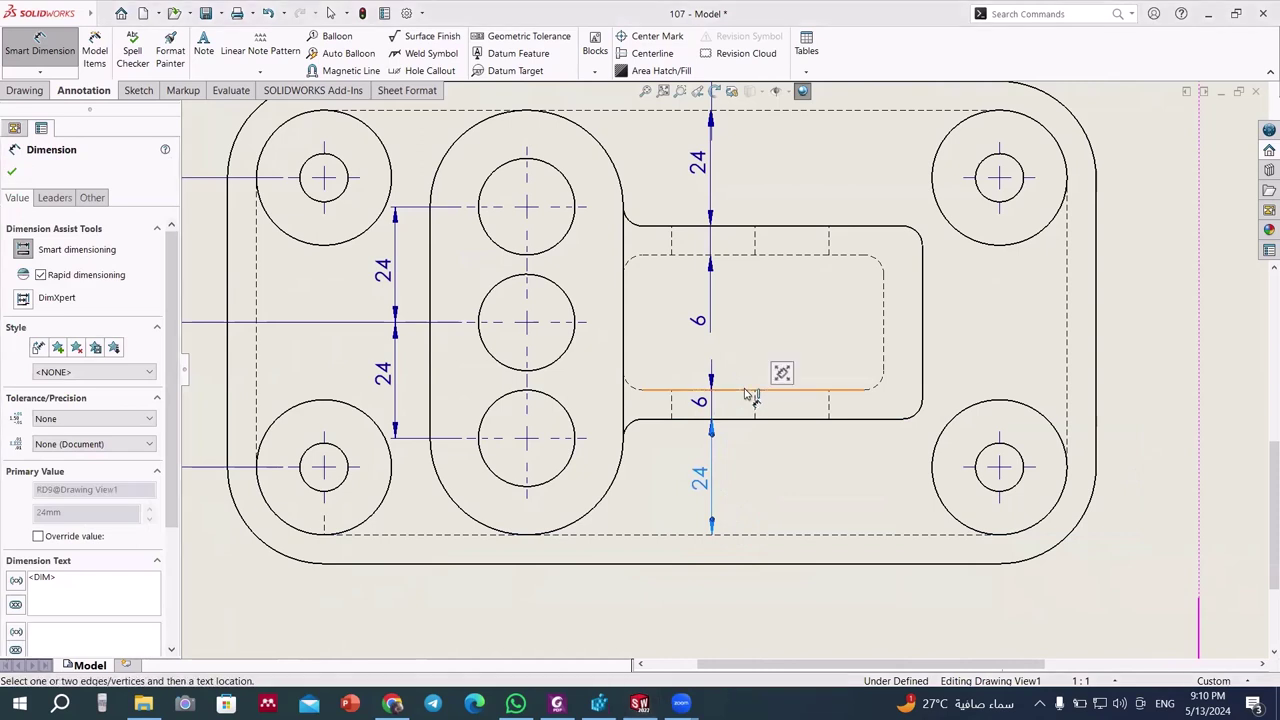
click(742, 256)
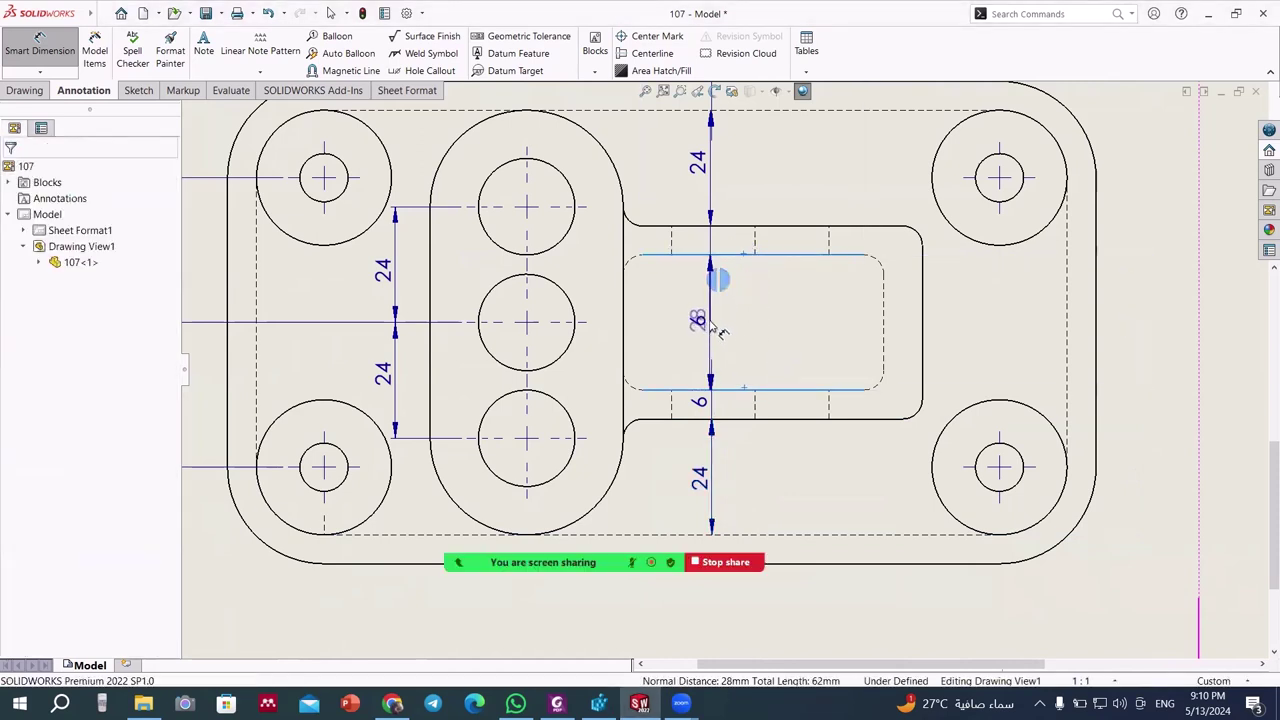
click(713, 325)
- Move the top 6 dimension text up, clear of the 28
scroll(712, 330, down, 4)
key(Escape)
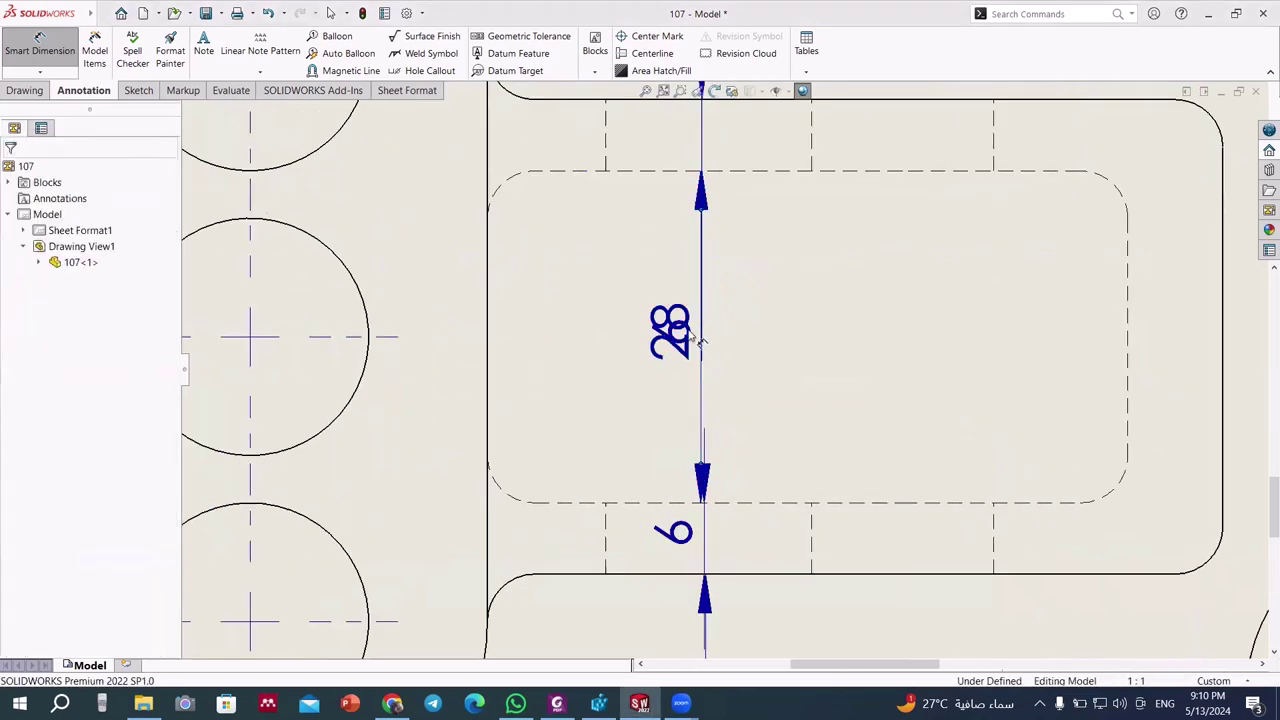
key(Escape)
drag(673, 185, 676, 128)
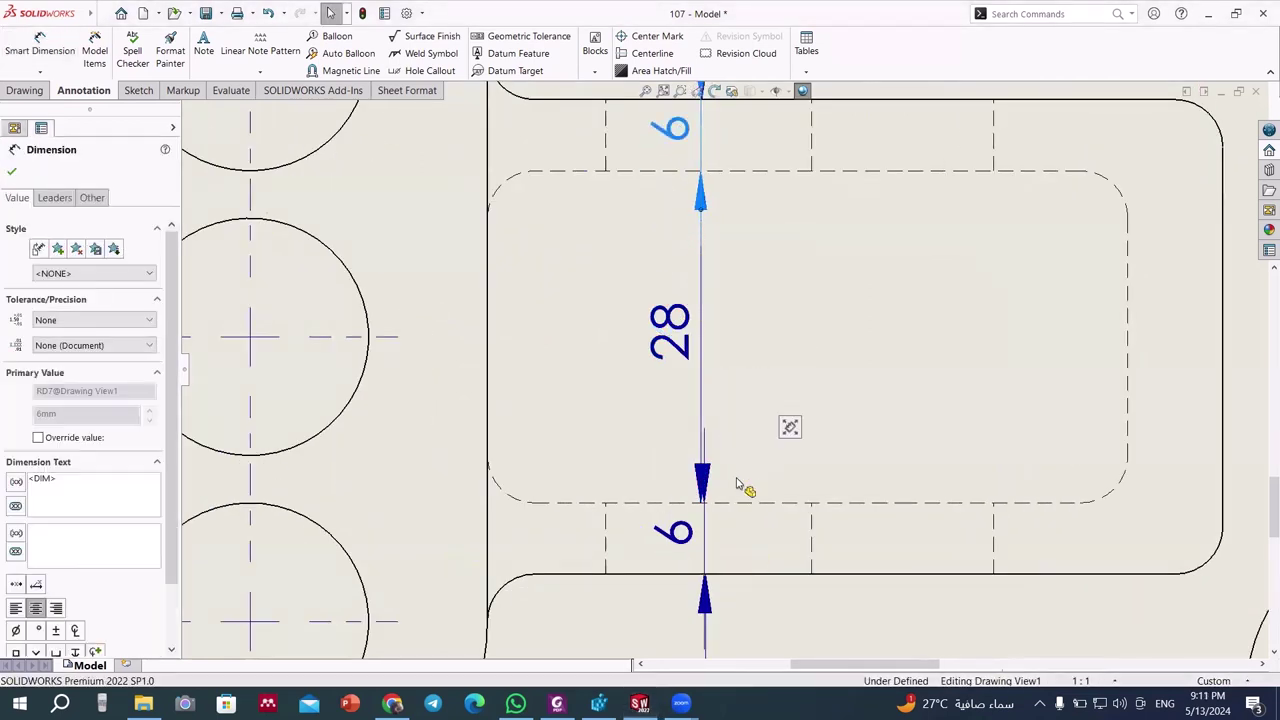
click(706, 510)
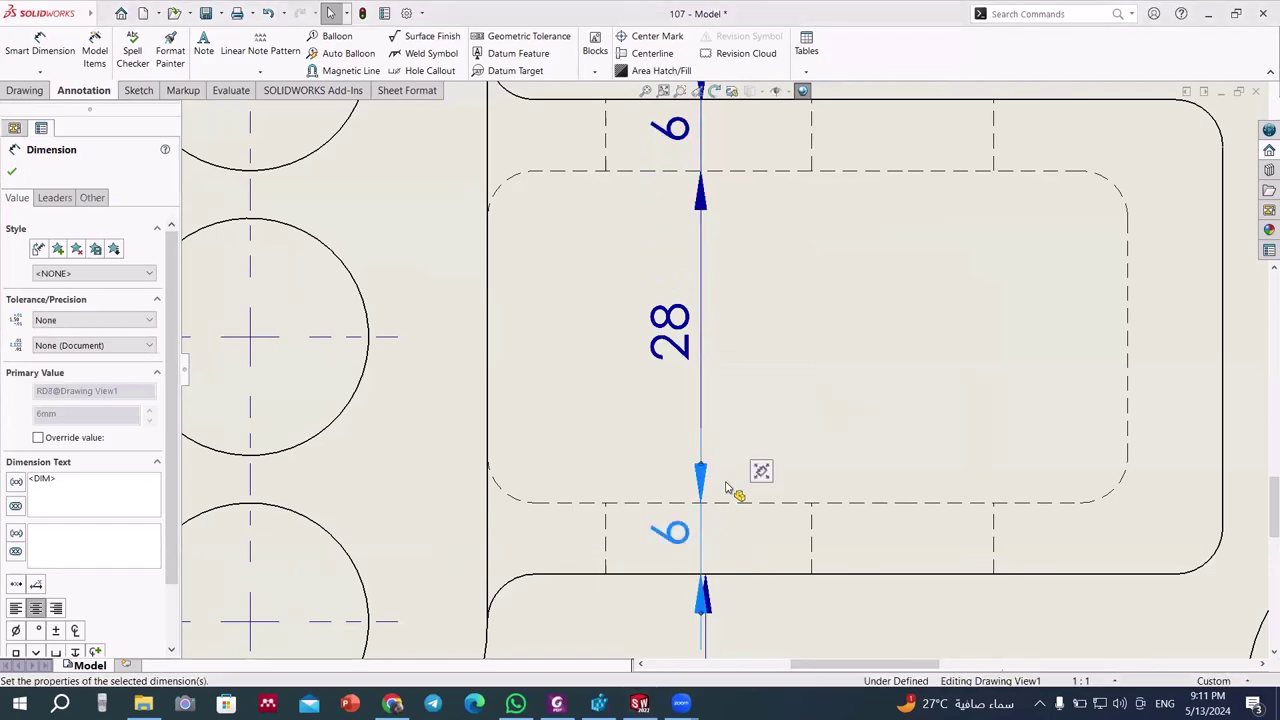
scroll(733, 495, up, 2)
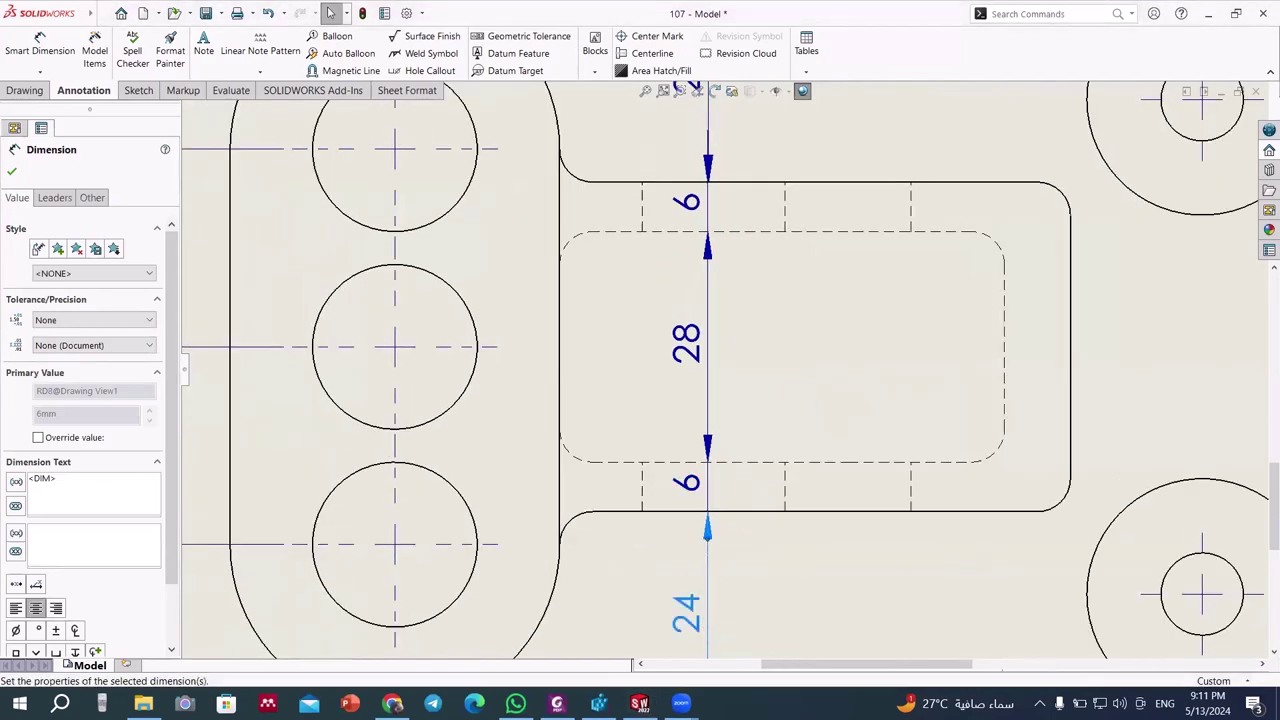
scroll(768, 420, up, 3)
scroll(749, 440, down, 4)
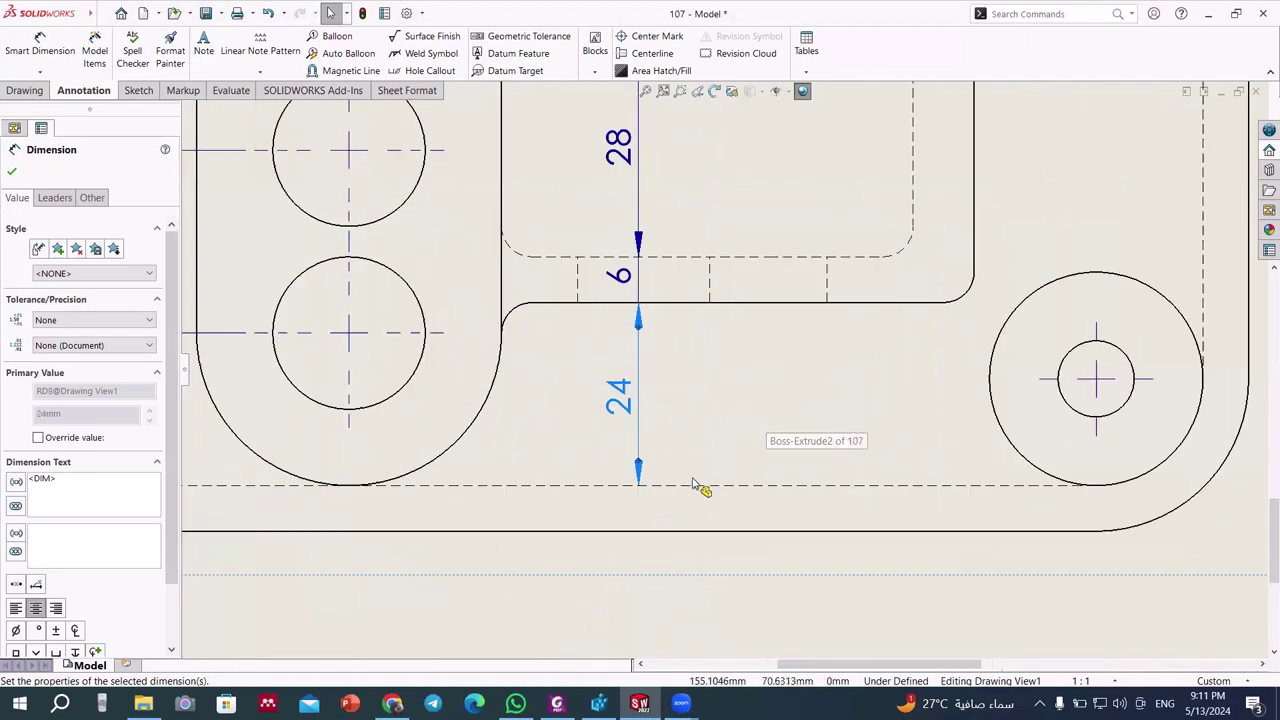
scroll(694, 486, down, 1)
click(670, 490)
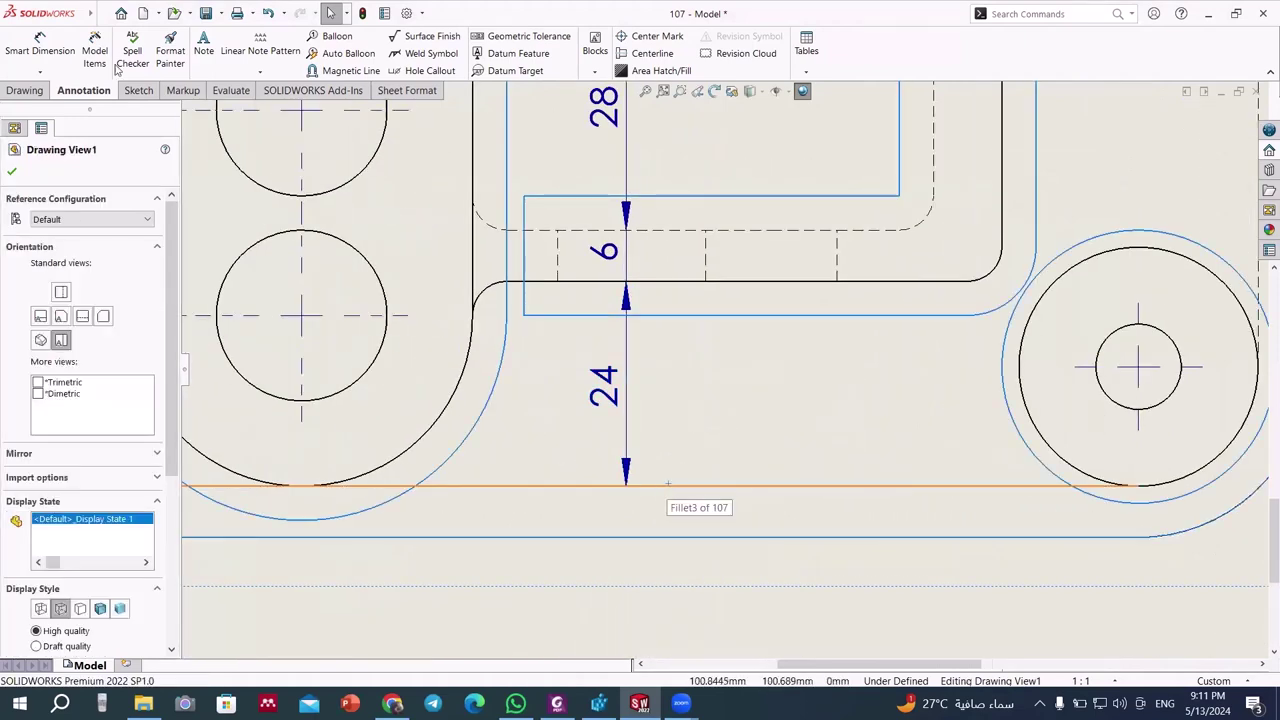
- Add the final 6 mm bottom wall dimension to complete the chain
key(d)
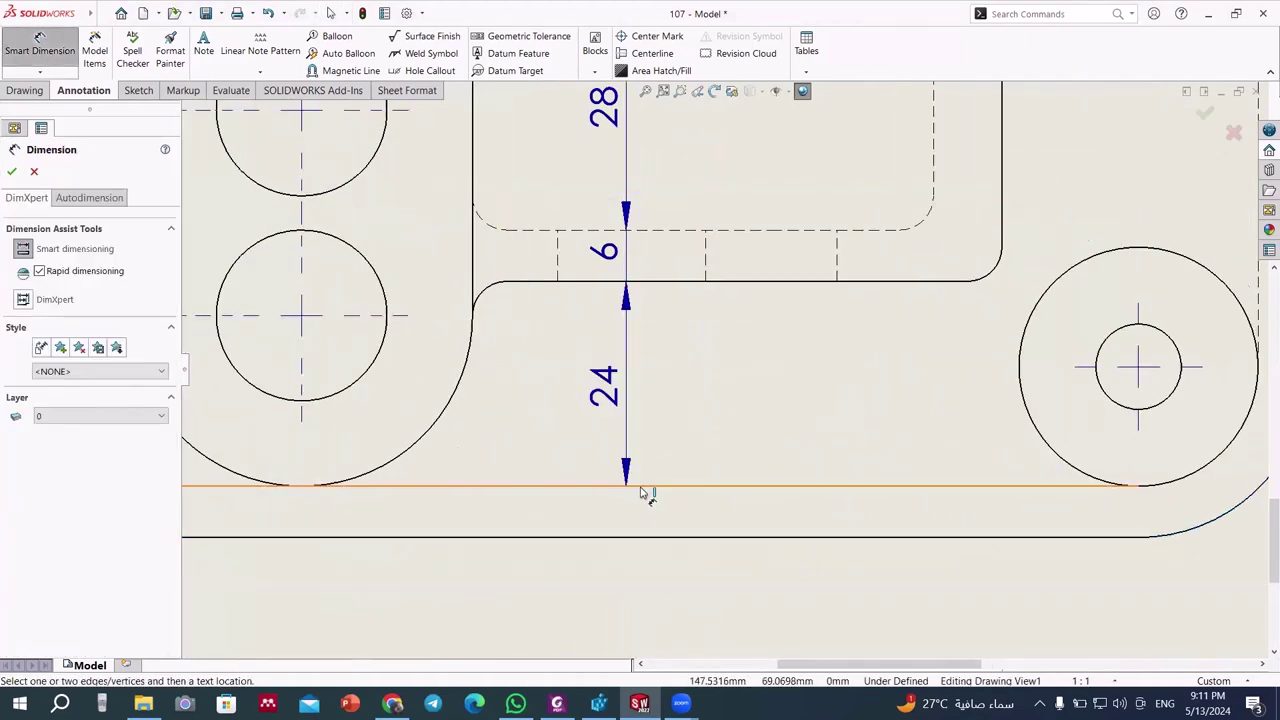
click(638, 487)
click(638, 510)
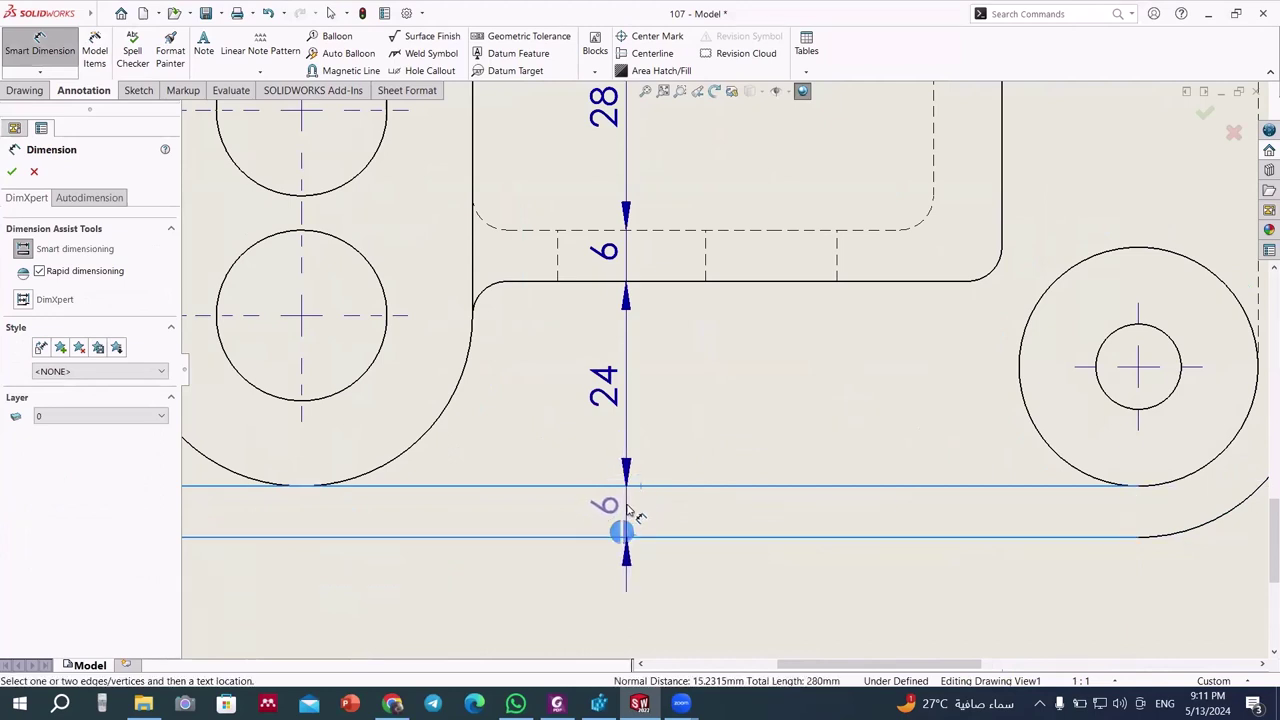
click(628, 510)
click(12, 171)
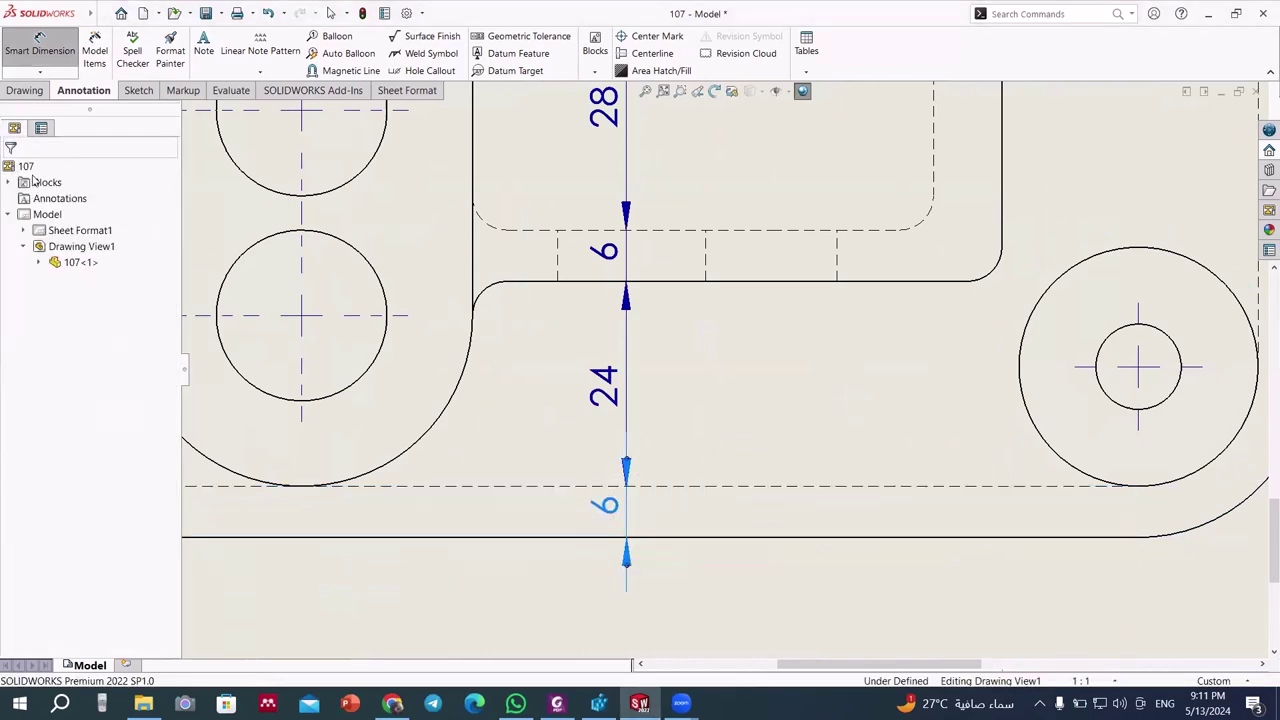
scroll(686, 309, up, 1)
scroll(686, 309, up, 4)
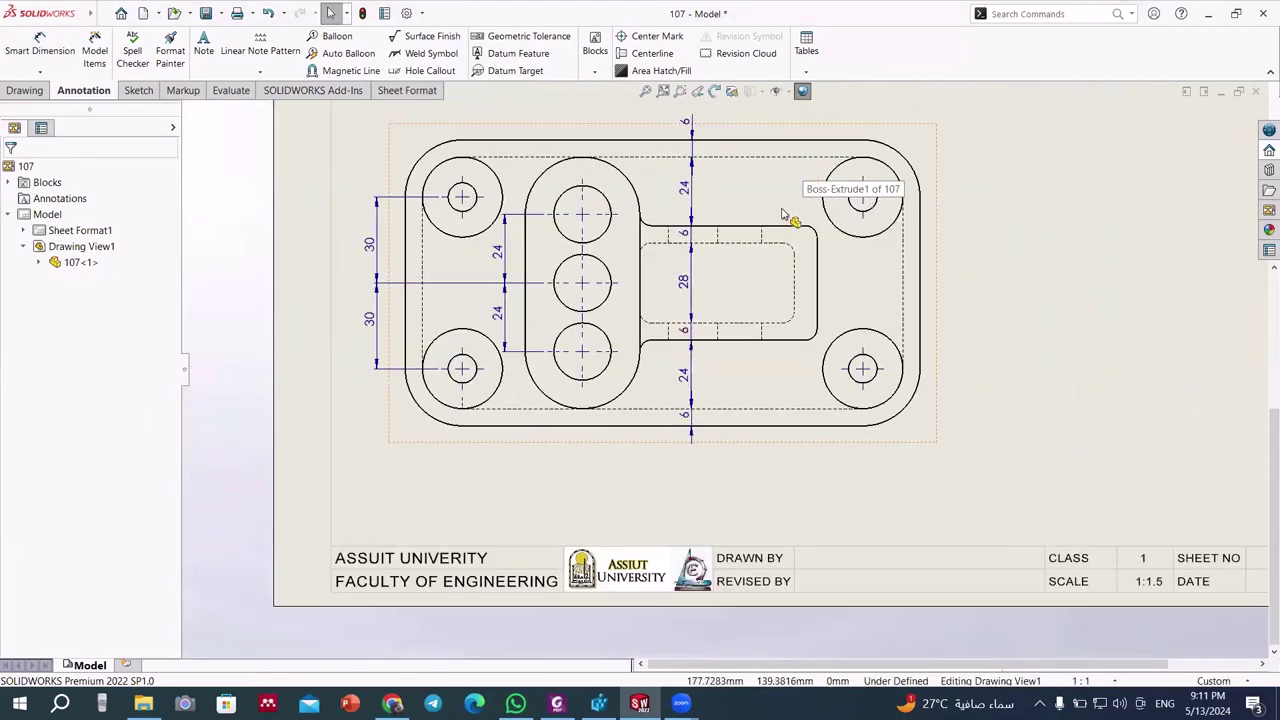
- Dimension the upper-right hole as Ø10 and the lower-right boss as Ø28
key(f)
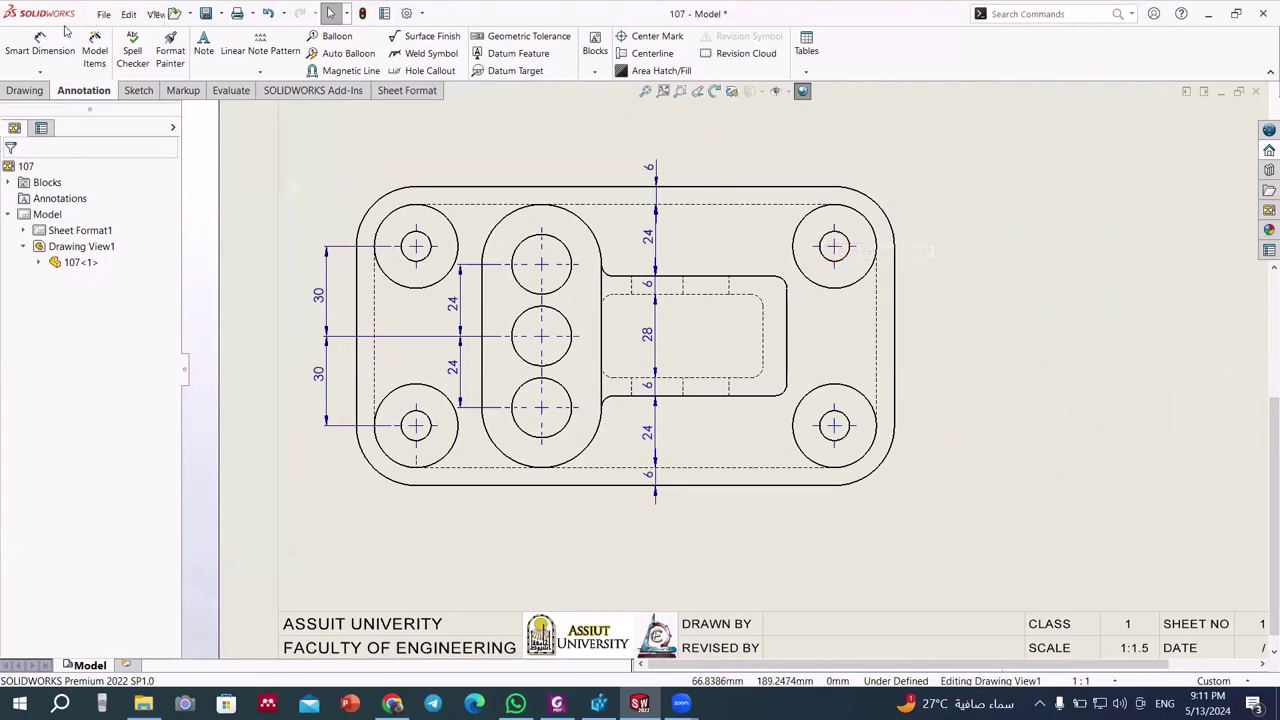
key(d)
click(846, 235)
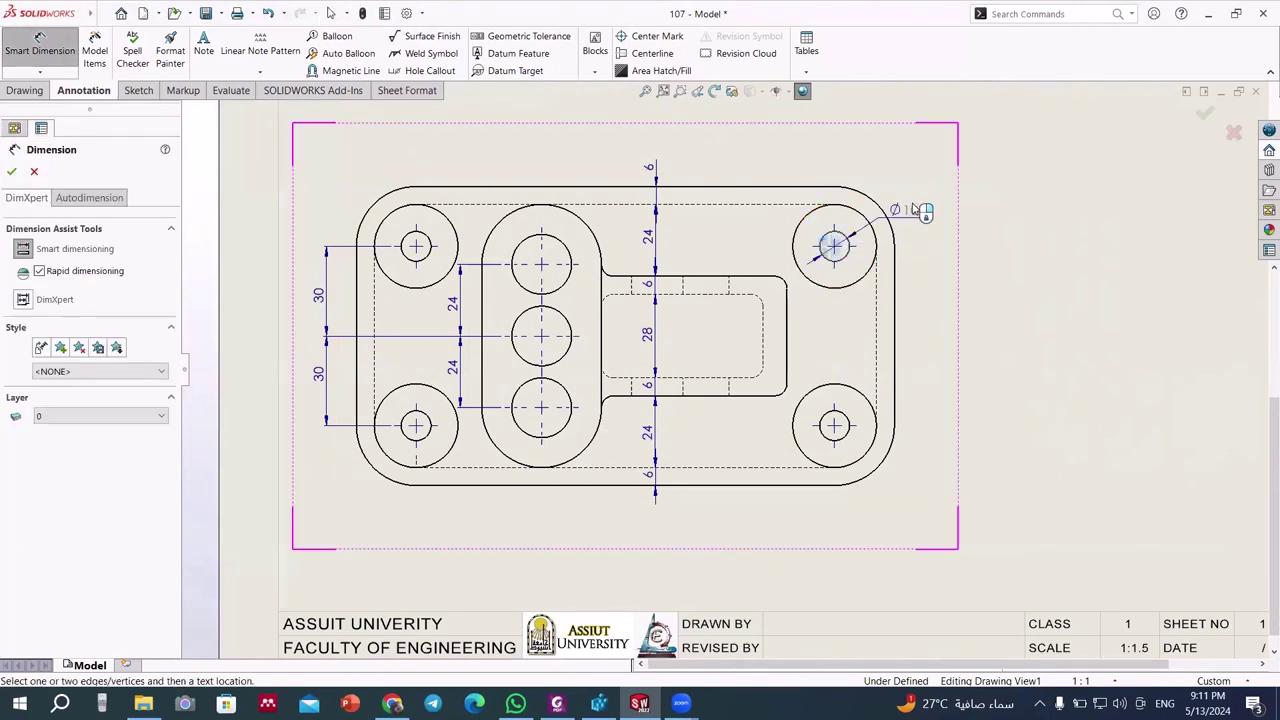
click(926, 186)
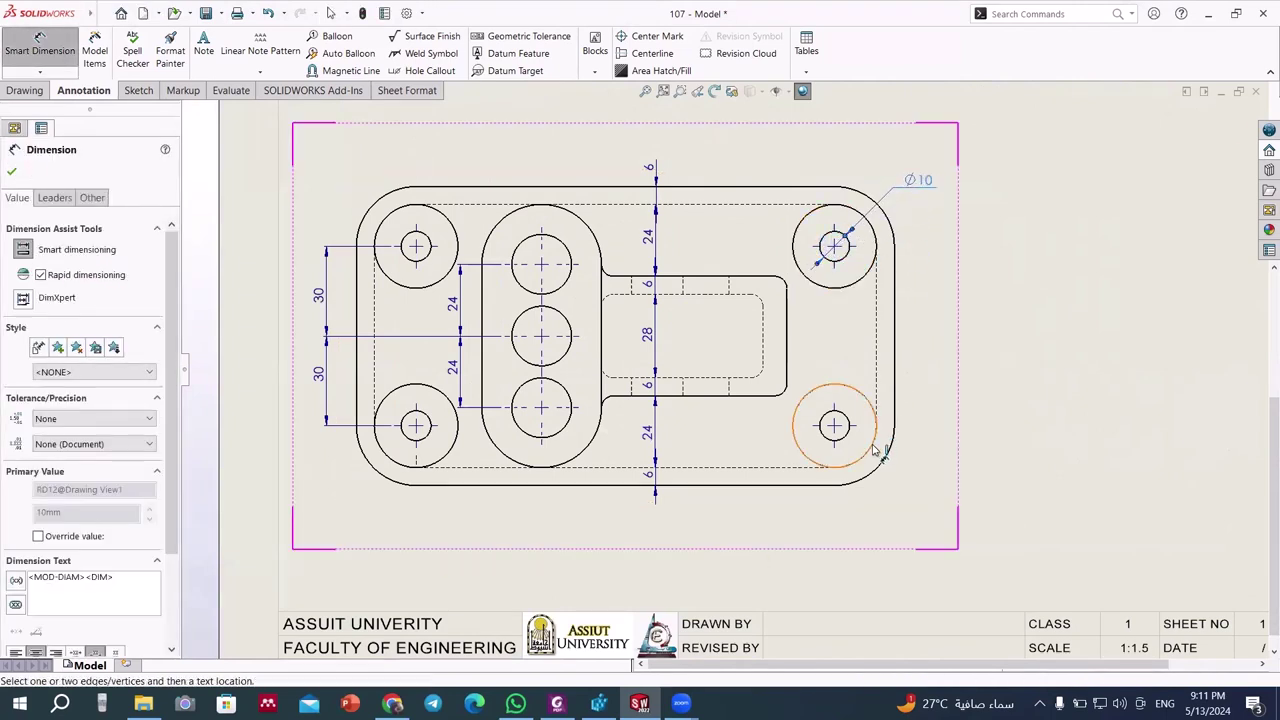
click(876, 440)
click(944, 496)
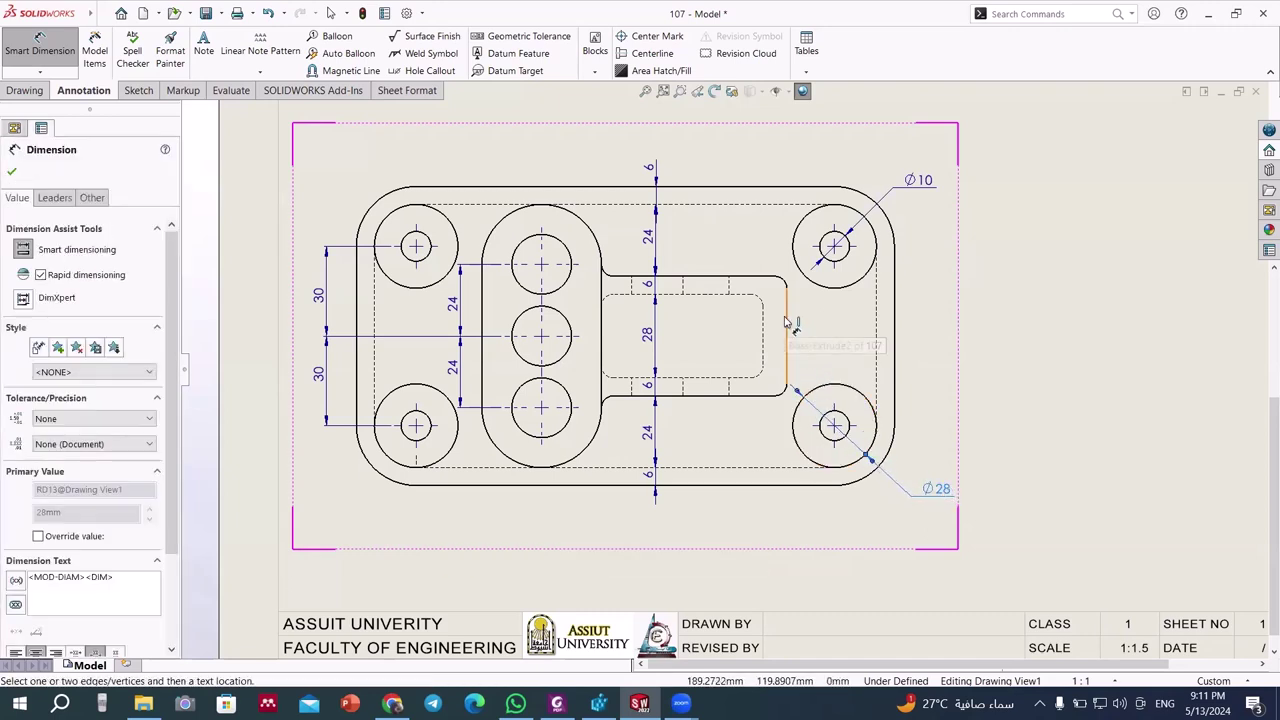
click(11, 171)
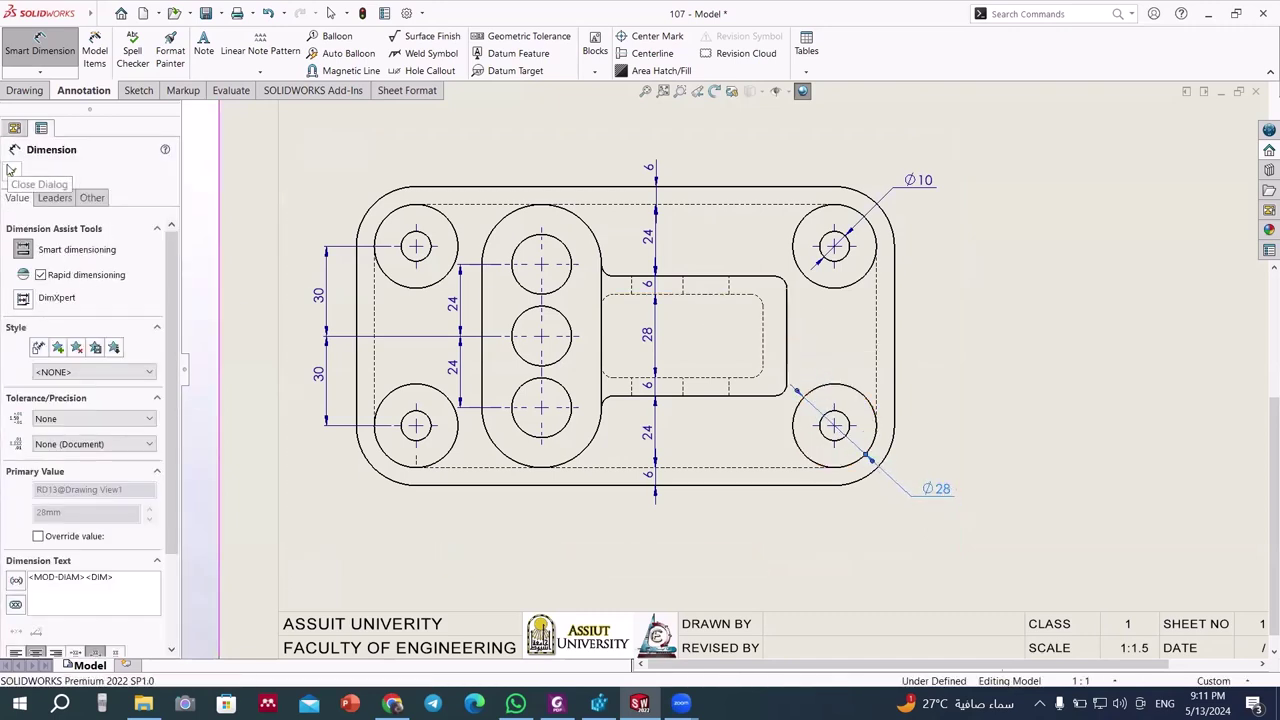
click(11, 171)
scroll(737, 191, up, 2)
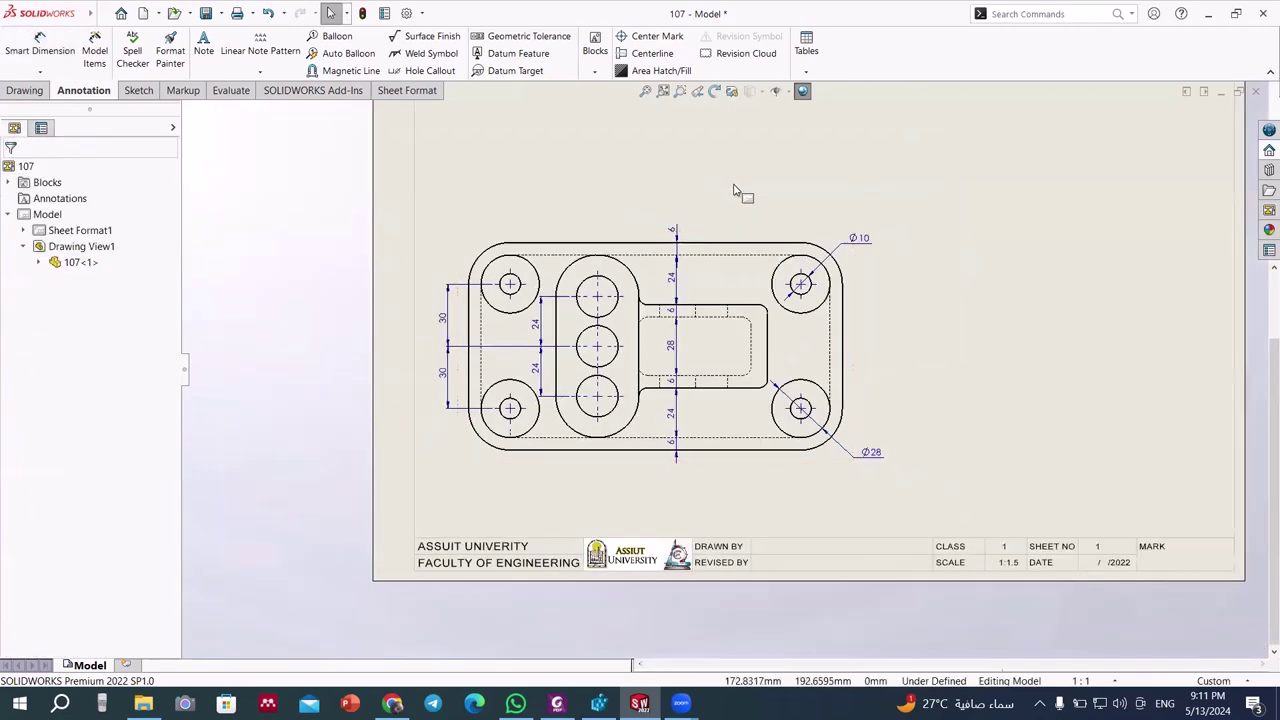
scroll(737, 191, up, 2)
scroll(740, 200, up, 2)
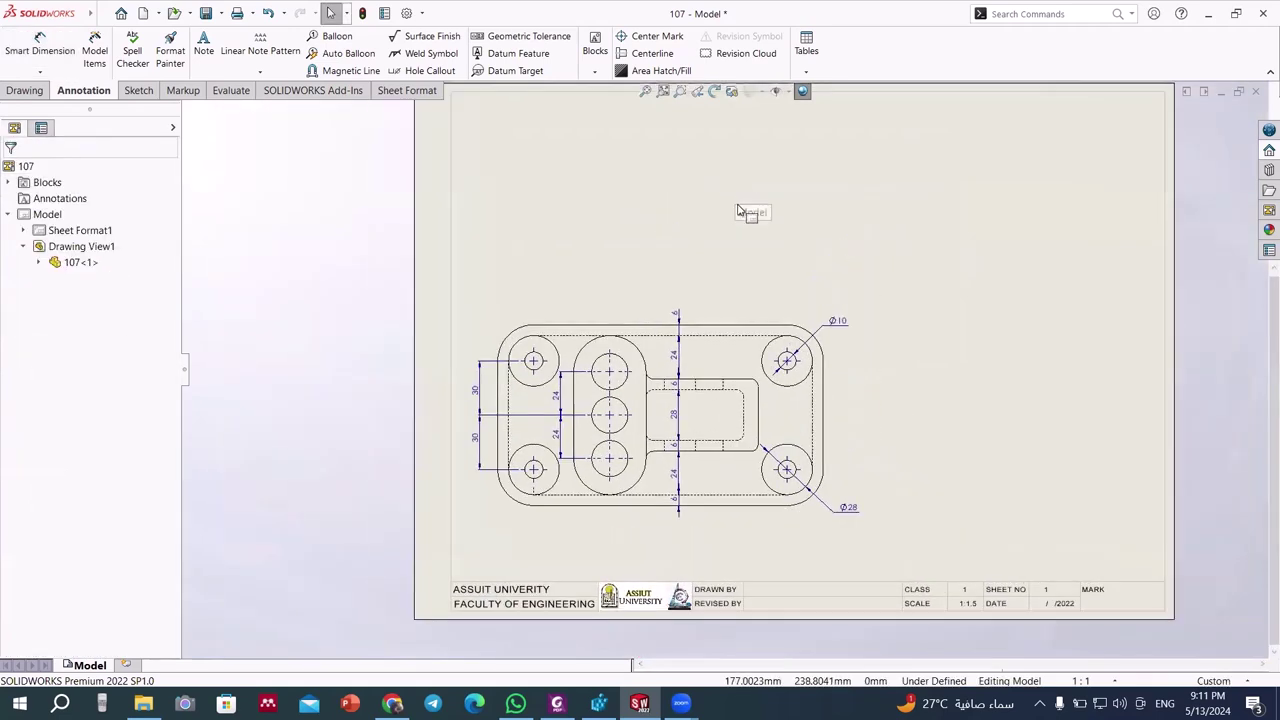
click(752, 312)
- Open part 107 from the top view and show its feature tree
right_click(755, 298)
click(765, 300)
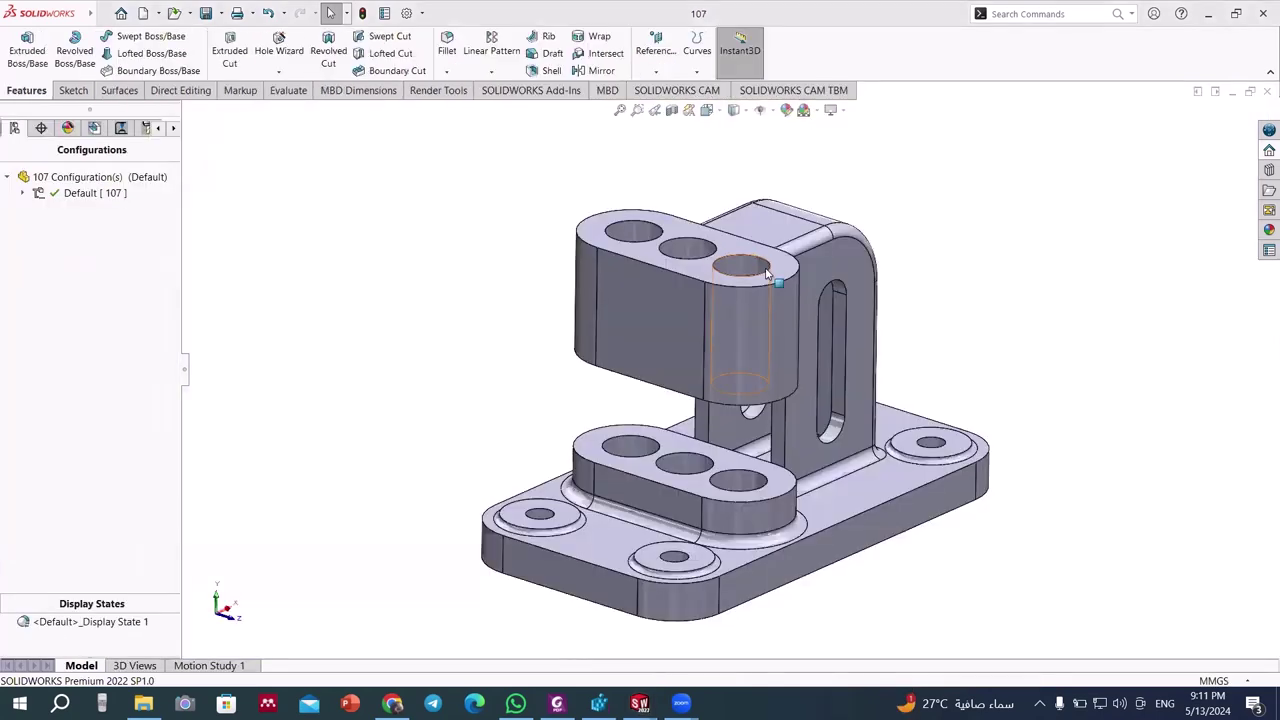
middle_drag(796, 303, 121, 292)
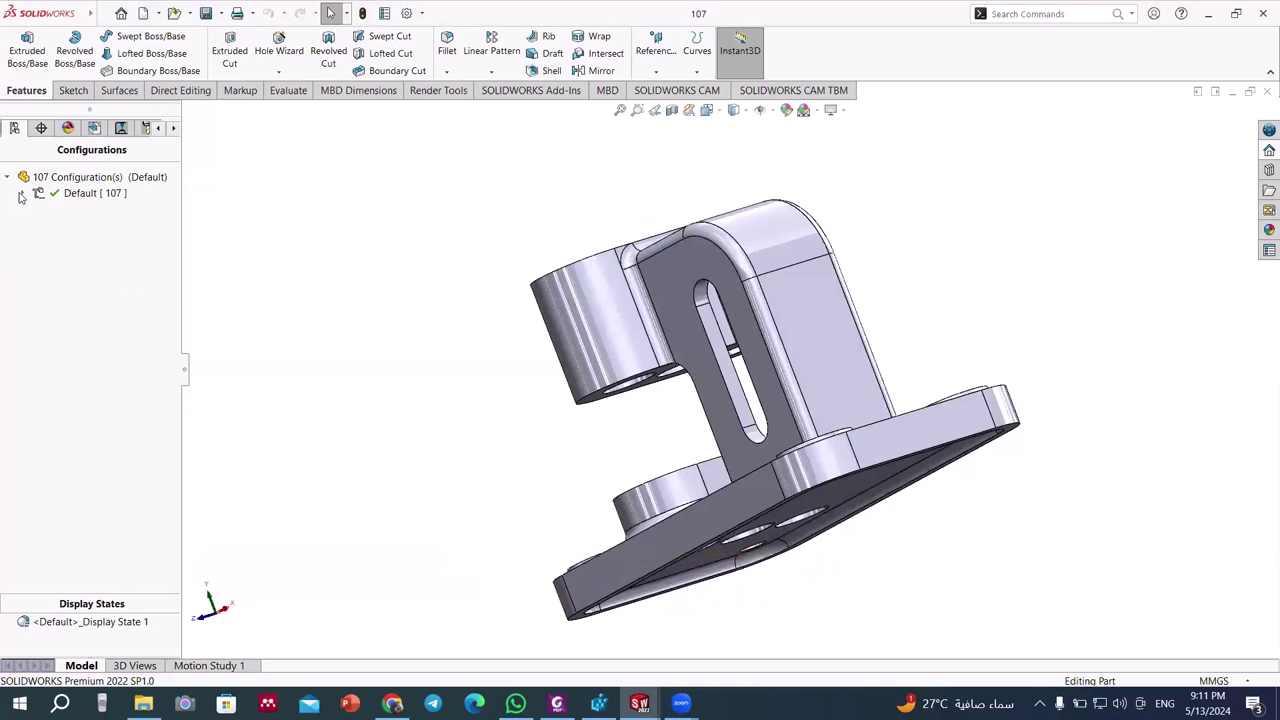
click(22, 193)
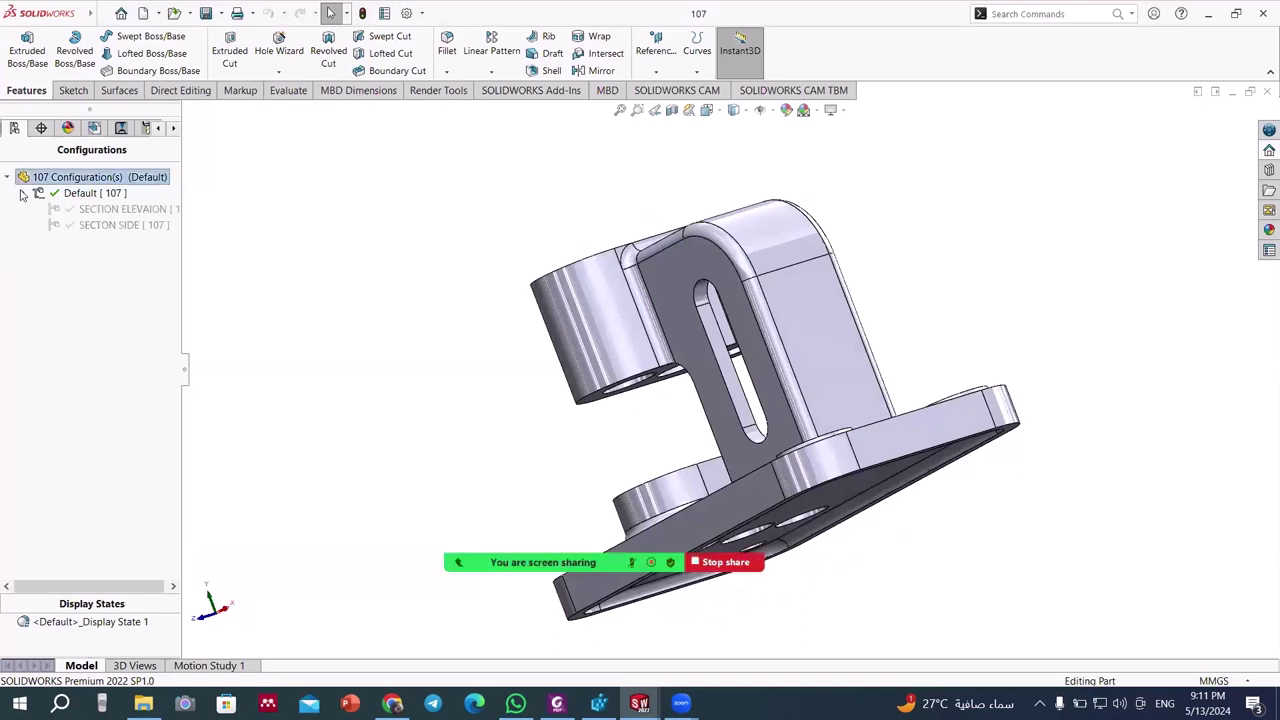
click(160, 130)
click(13, 129)
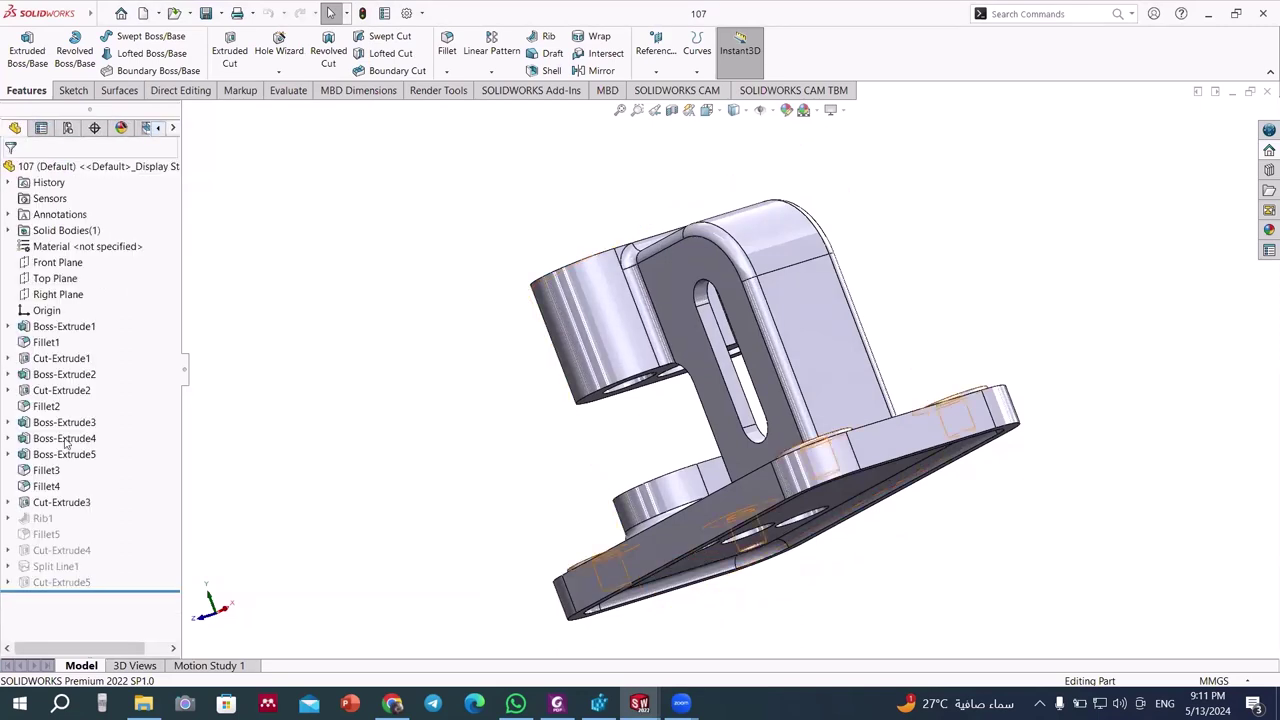
- Unsuppress Rib1 and Fillet5, skip saving, and return to the drawing
right_click(44, 520)
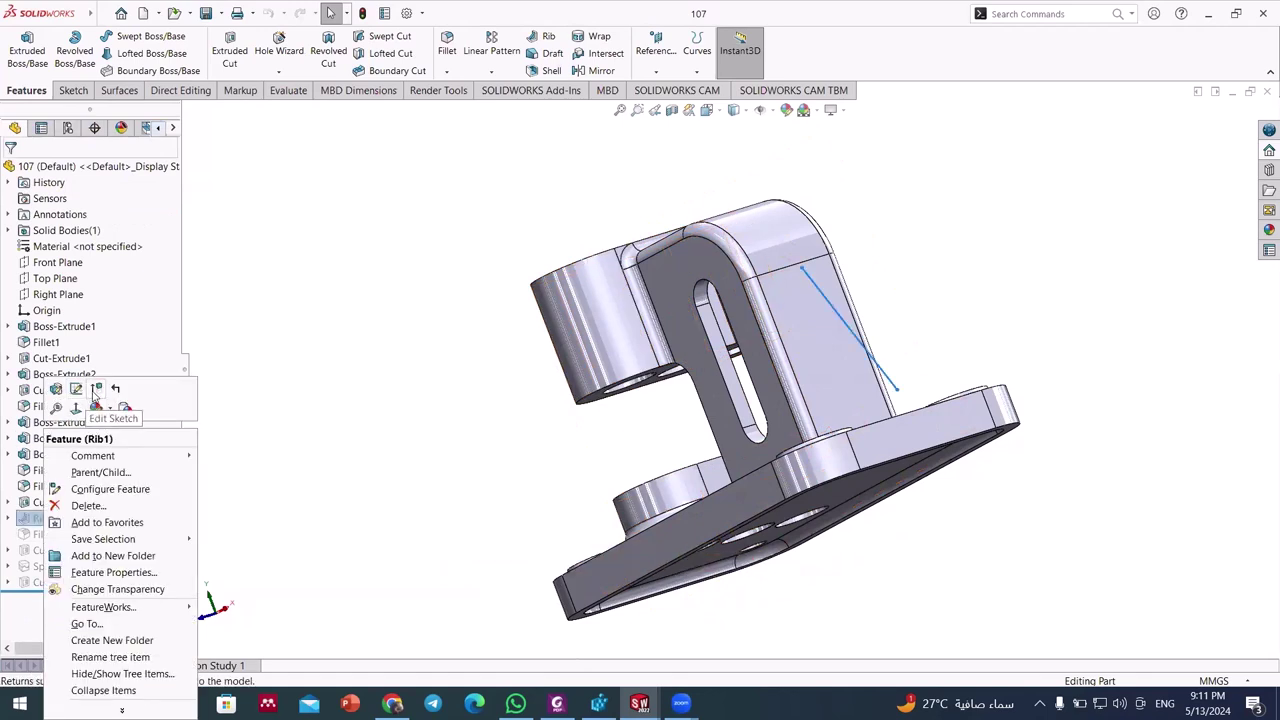
click(95, 389)
right_click(47, 536)
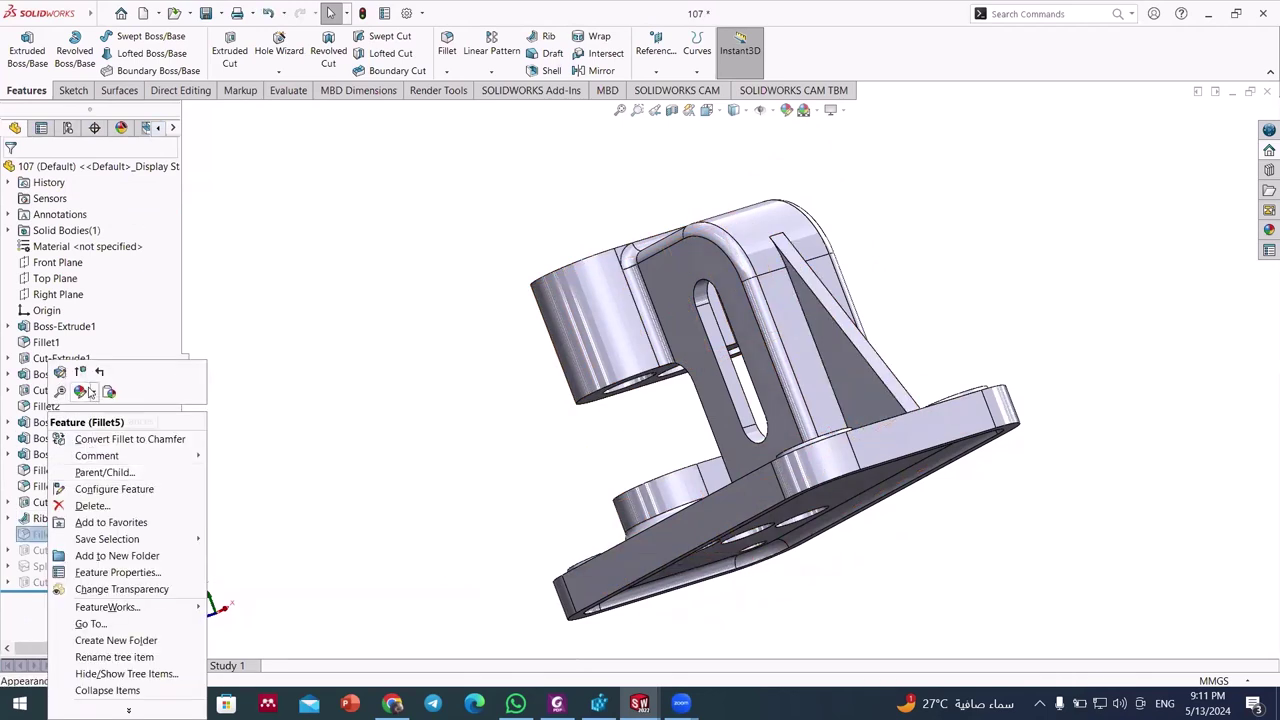
click(95, 389)
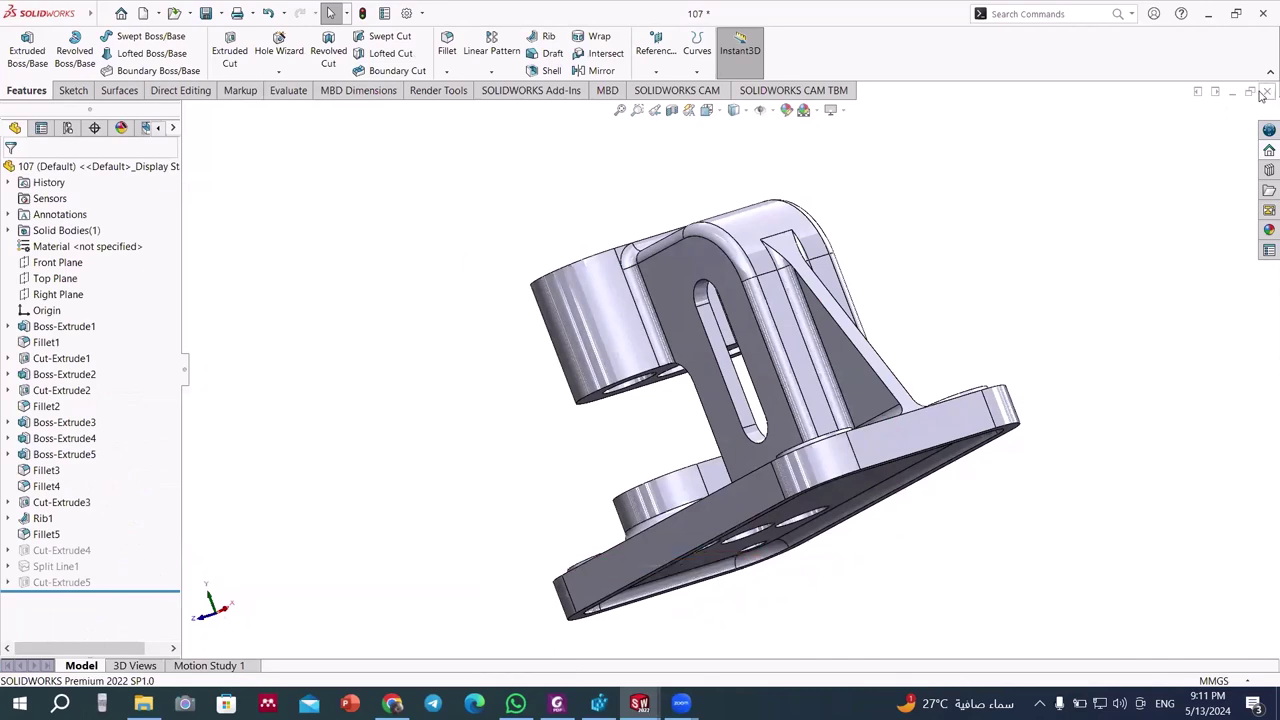
click(1267, 91)
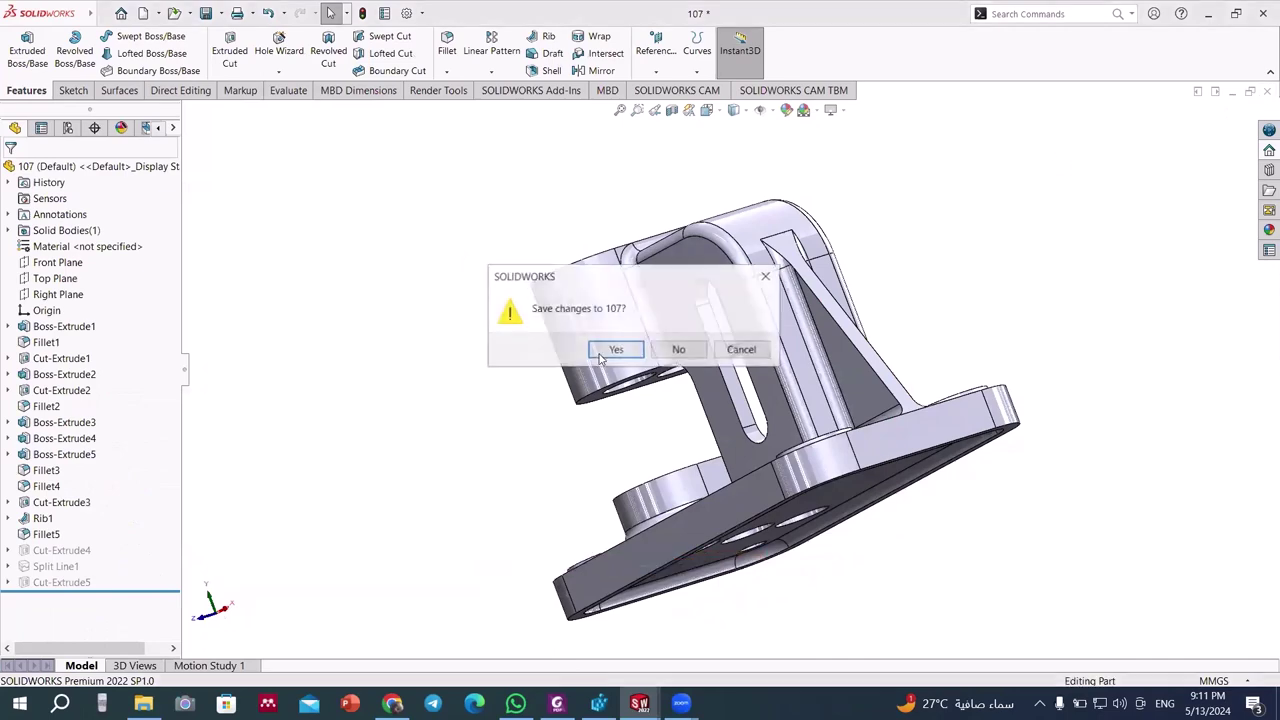
click(766, 276)
middle_drag(646, 171, 780, 166)
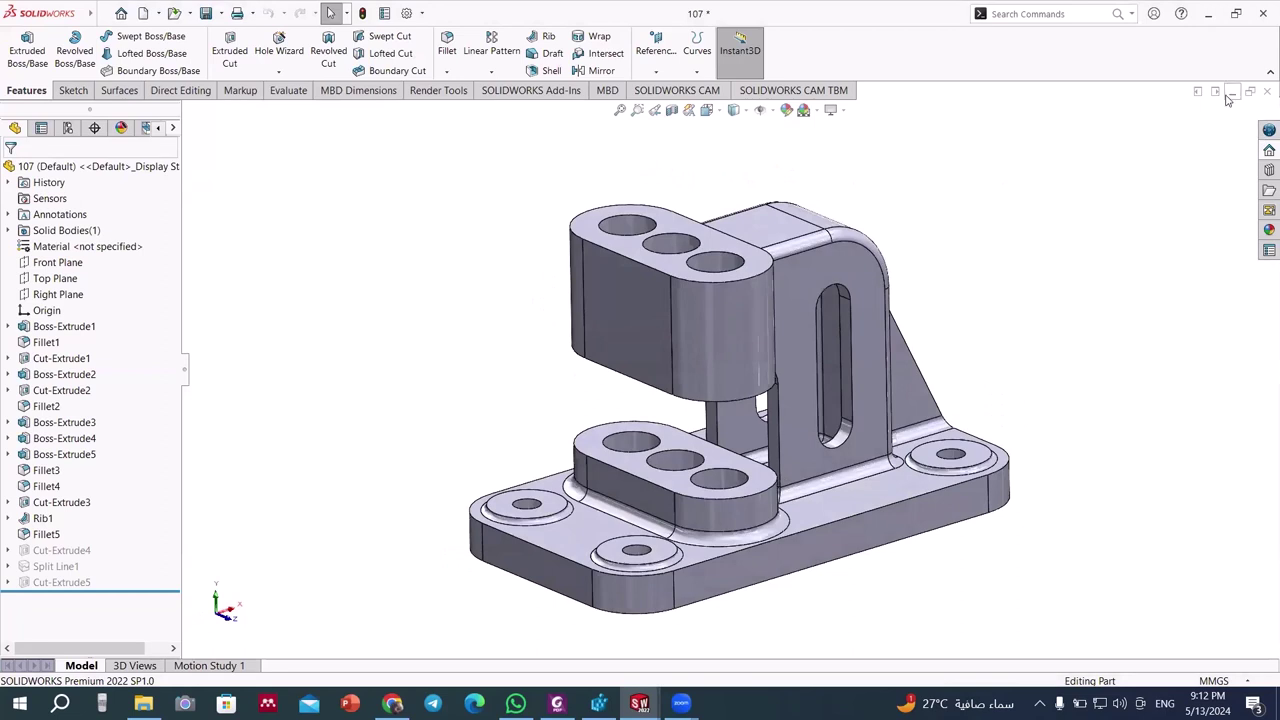
click(1231, 92)
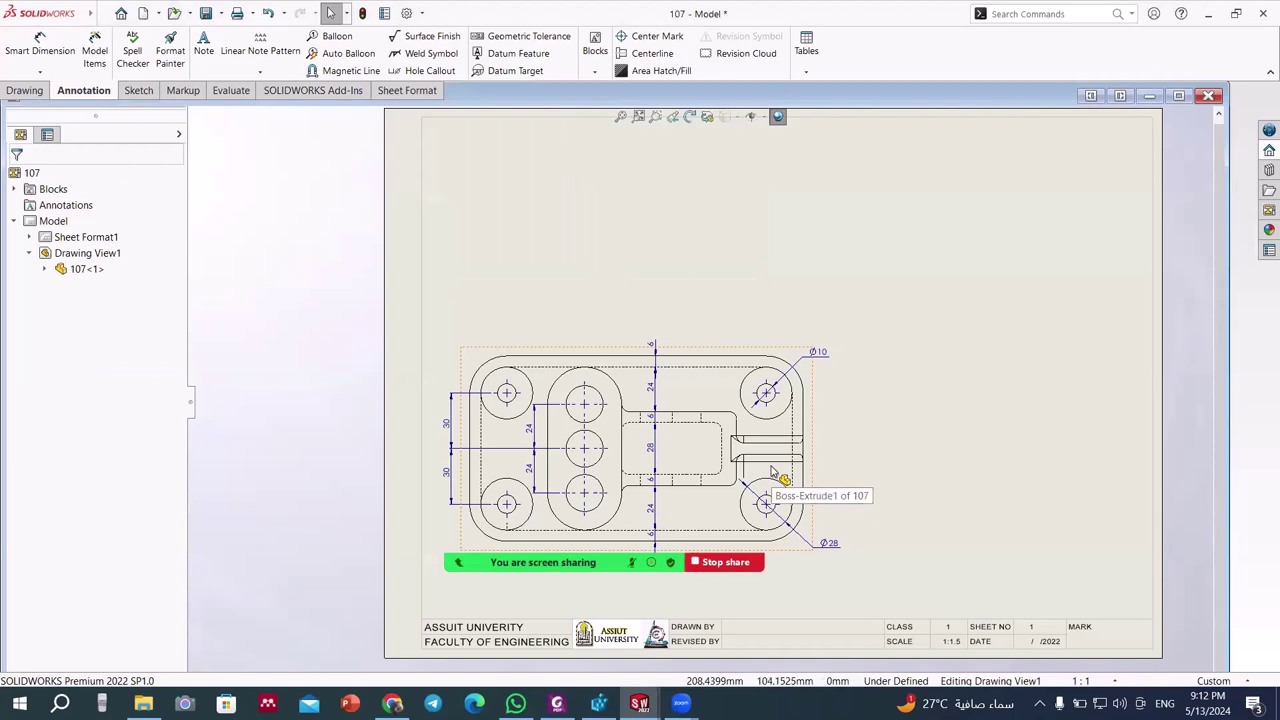
- Hide the extra edges at the rib's end in the top view, keeping its two long edges
scroll(771, 471, down, 5)
click(763, 440)
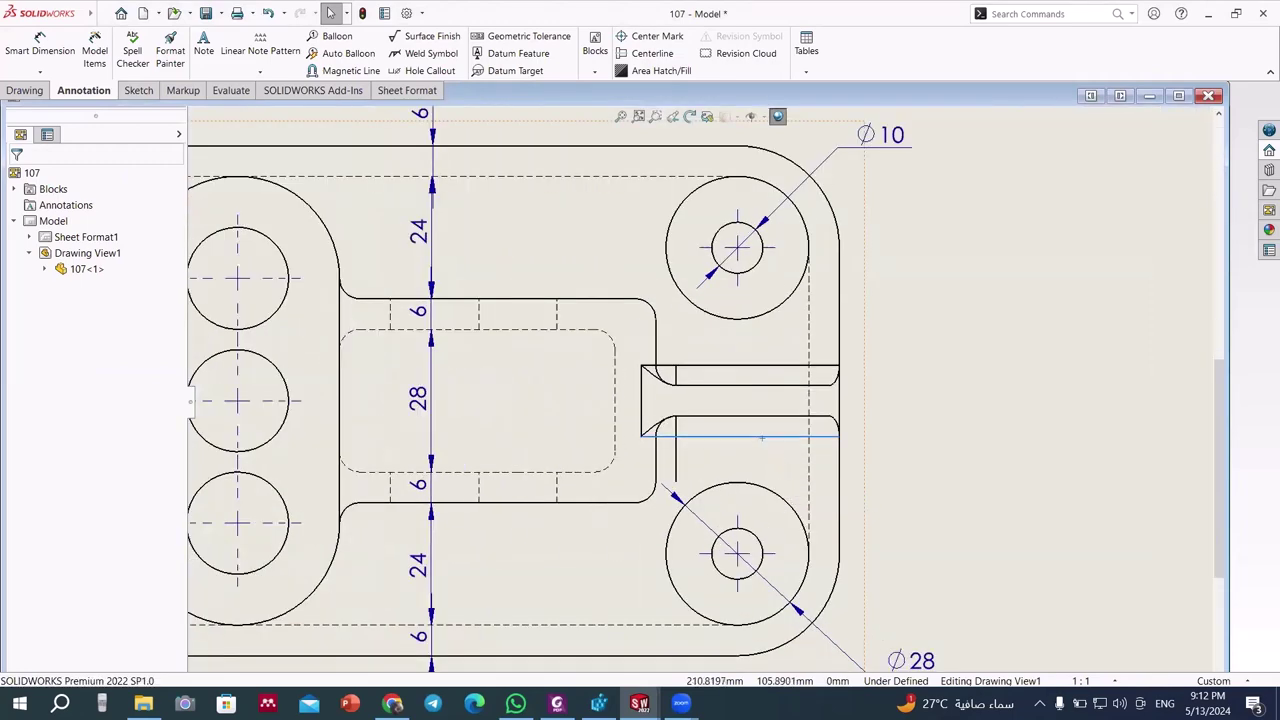
ctrl+click(676, 370)
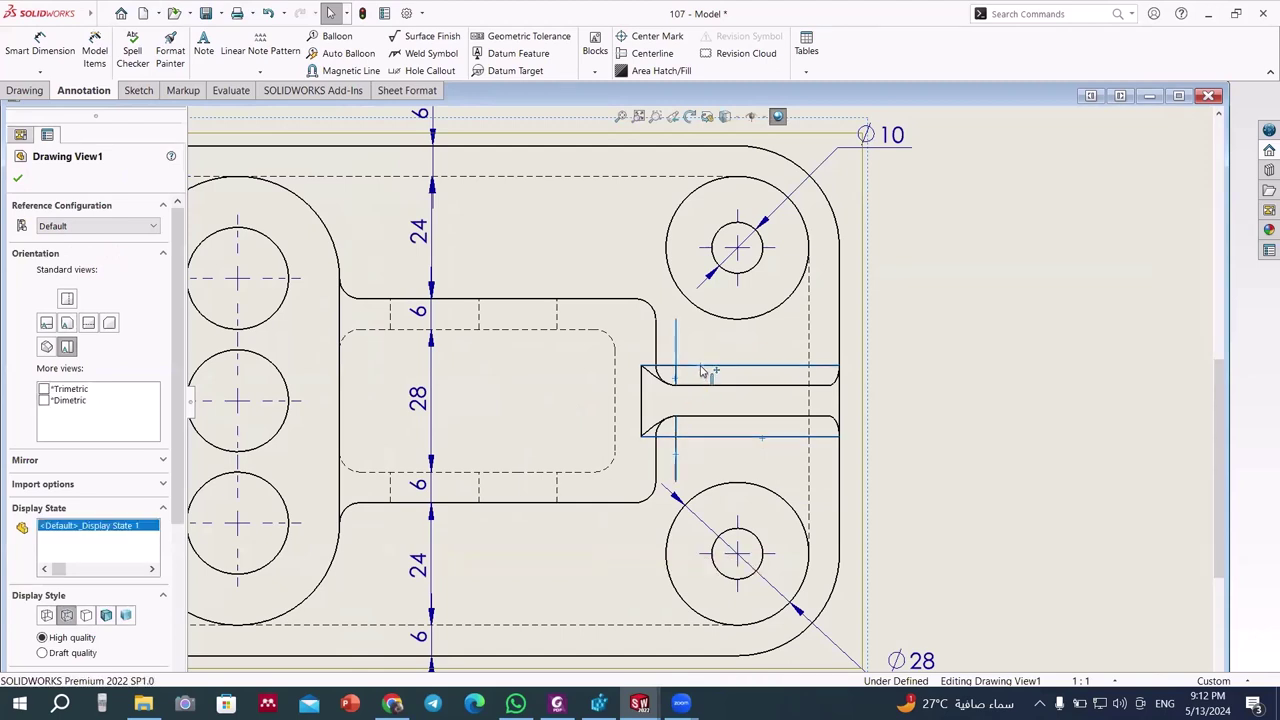
right_click(706, 368)
click(752, 240)
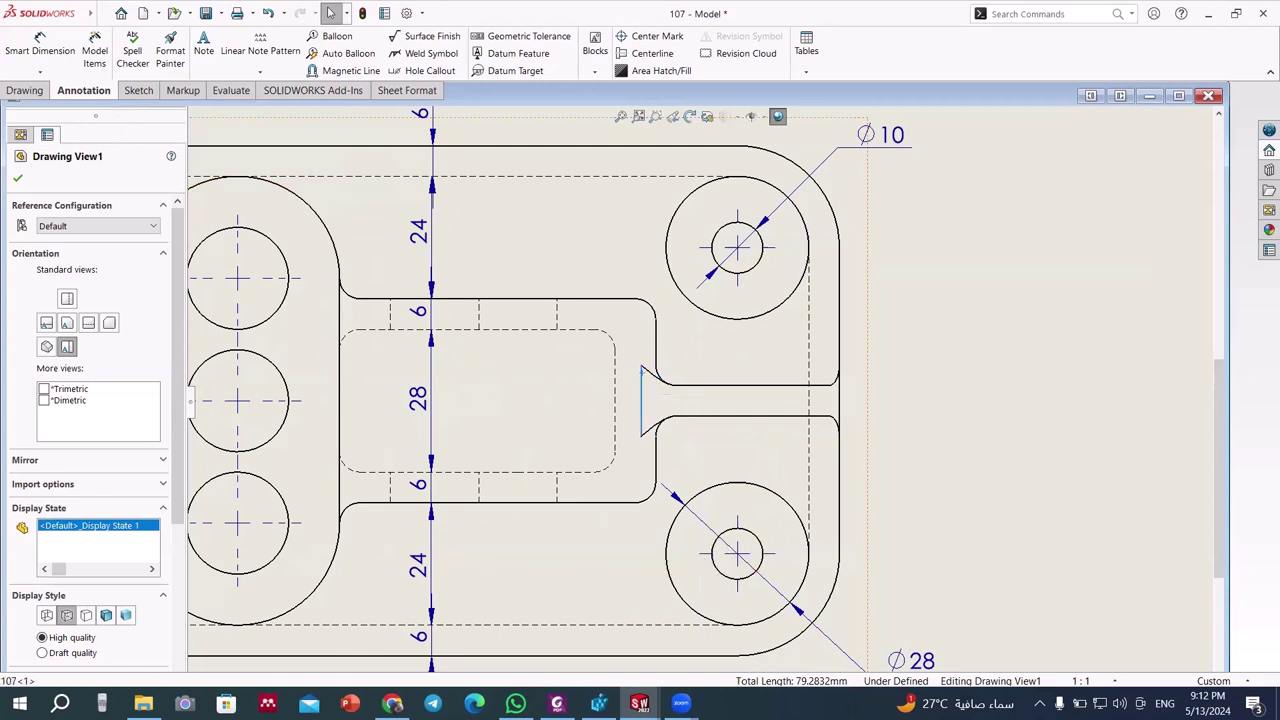
click(710, 334)
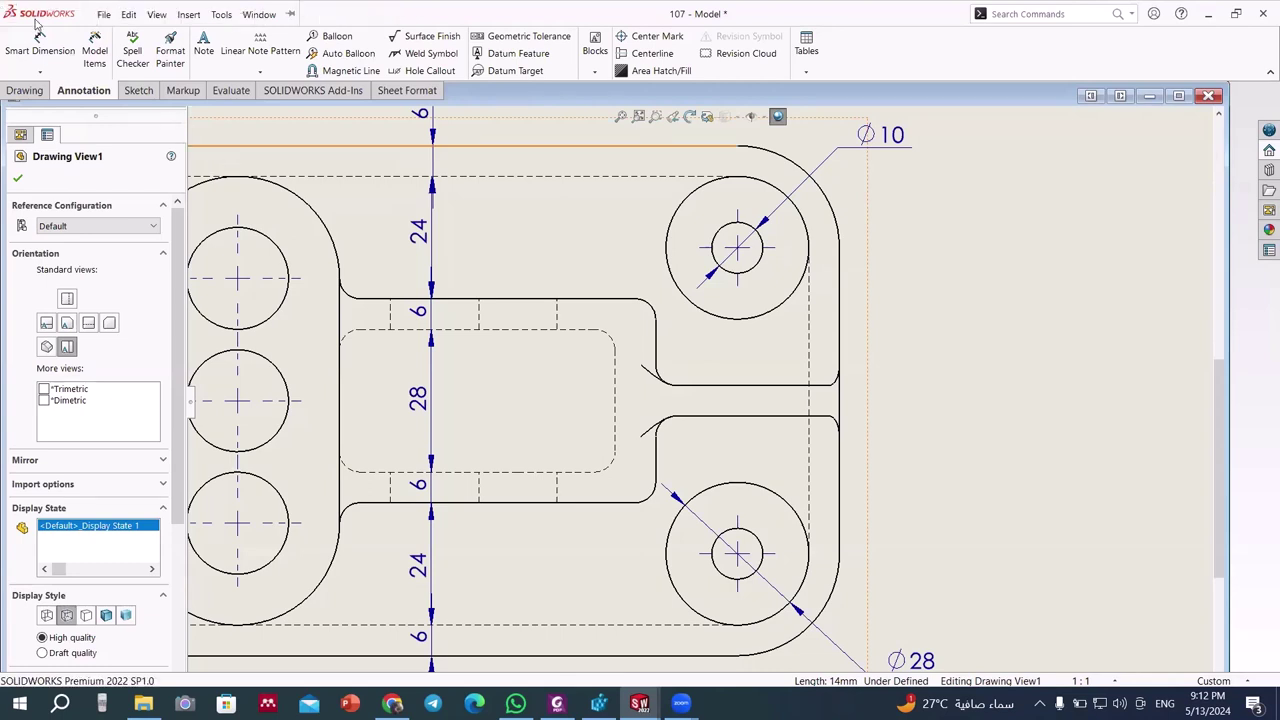
- Dimension the rib's 6 width and the adjacent horizontal 6 in the top view
click(45, 48)
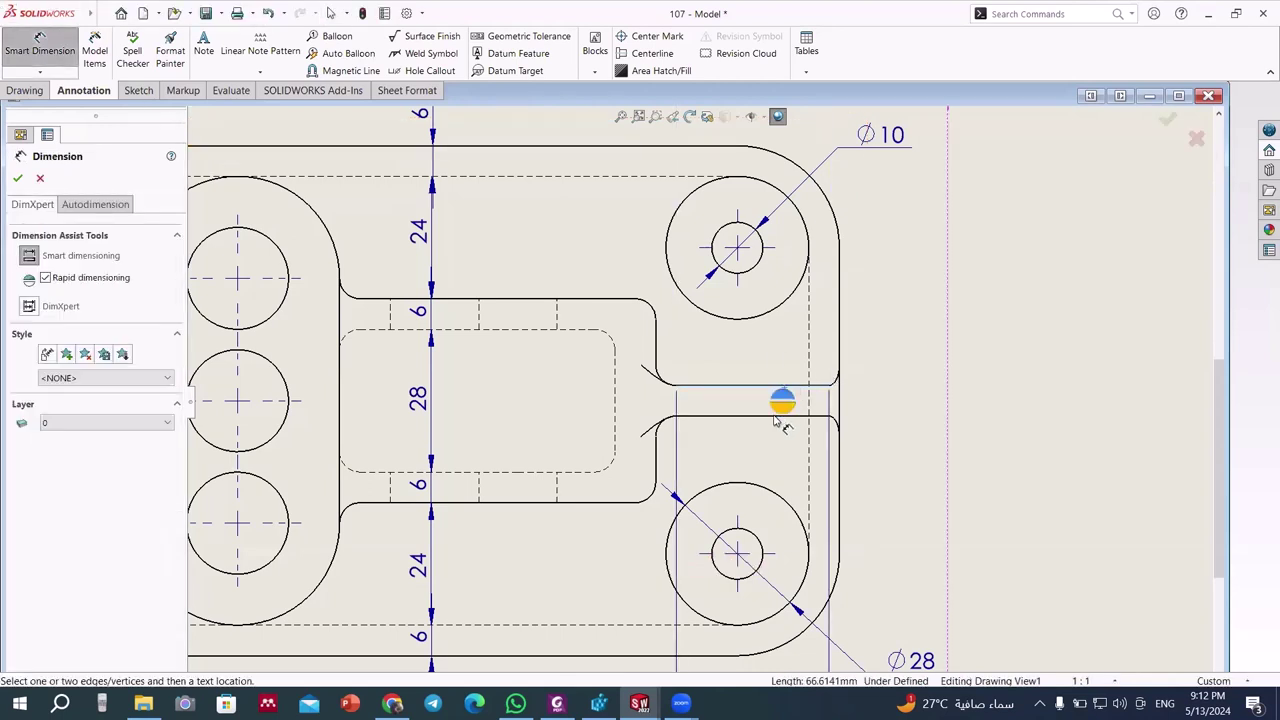
click(752, 414)
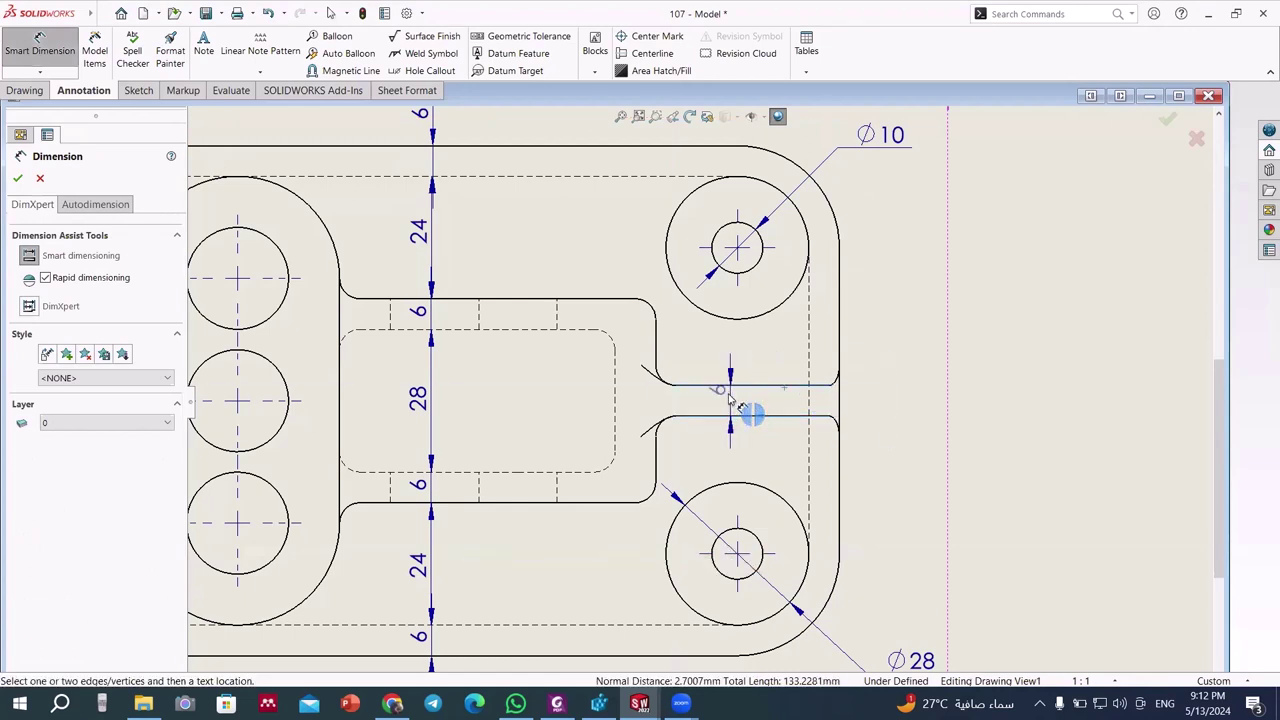
click(712, 408)
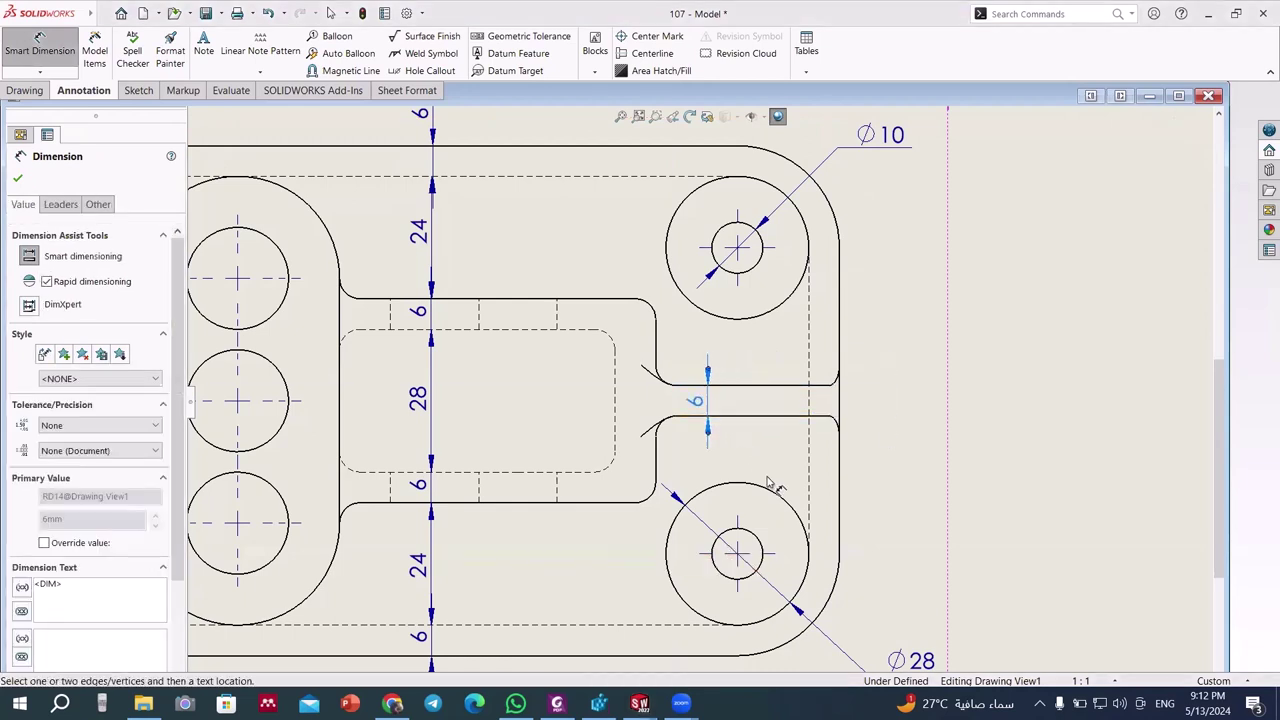
click(811, 459)
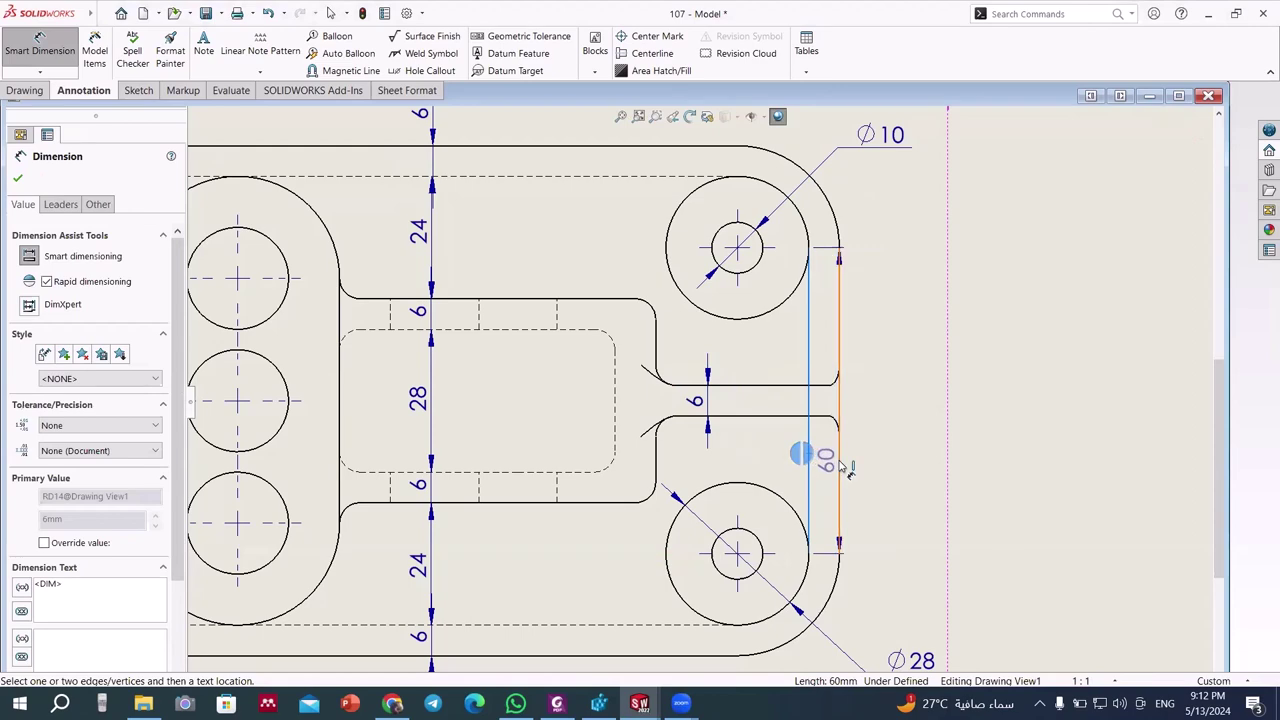
click(839, 459)
click(885, 465)
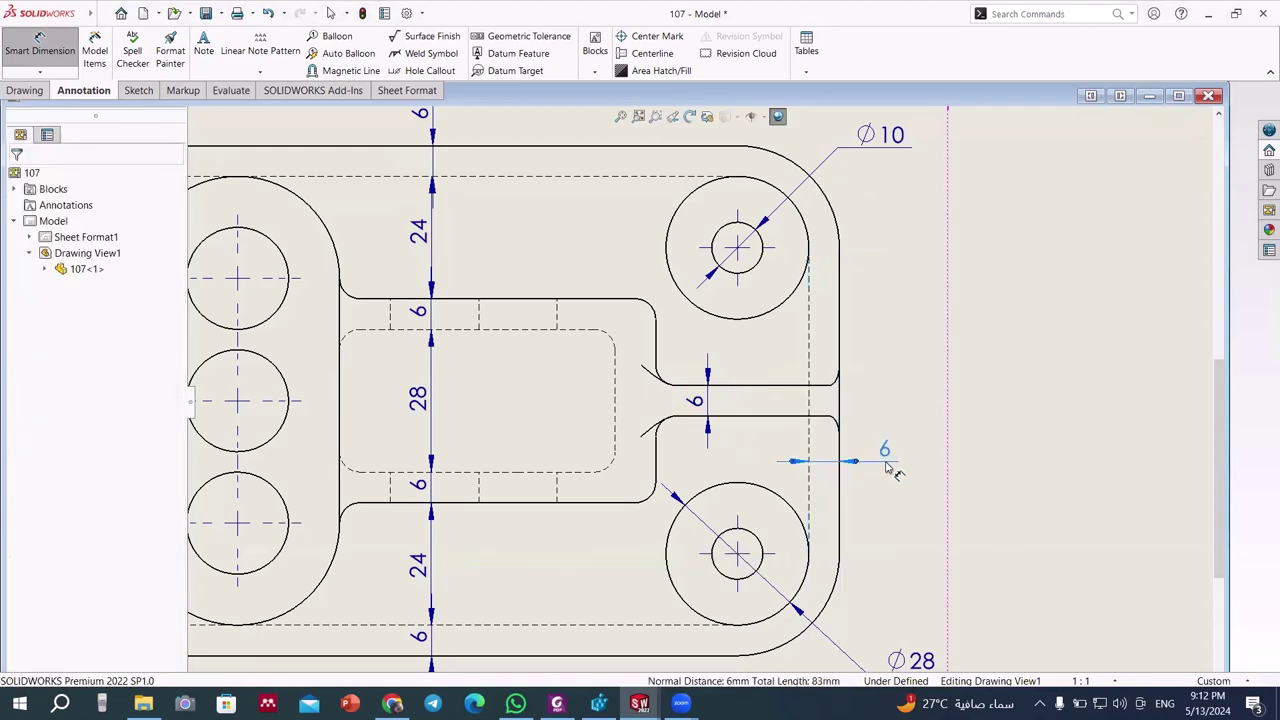
- Add the 98 hole spacing and the 42 offset from the bottom-left hole below the part
scroll(672, 468, up, 2)
scroll(672, 468, up, 2)
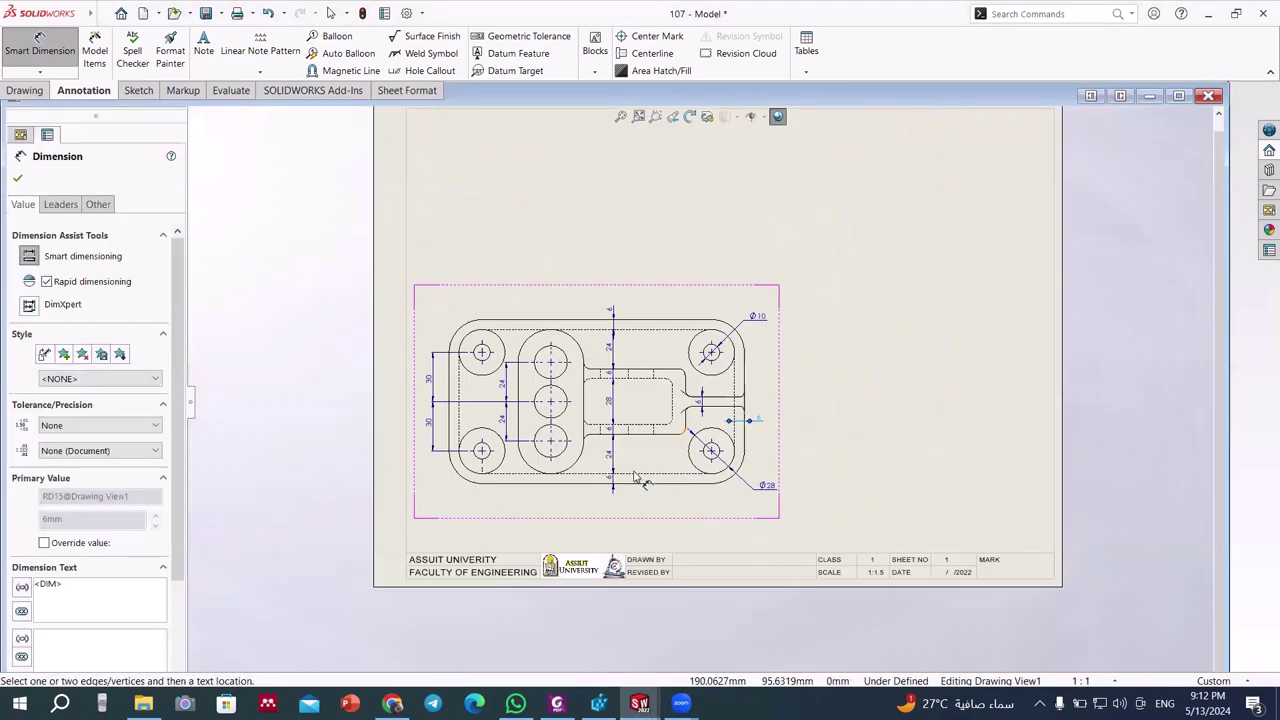
scroll(800, 455, down, 1)
scroll(800, 455, down, 1)
click(778, 436)
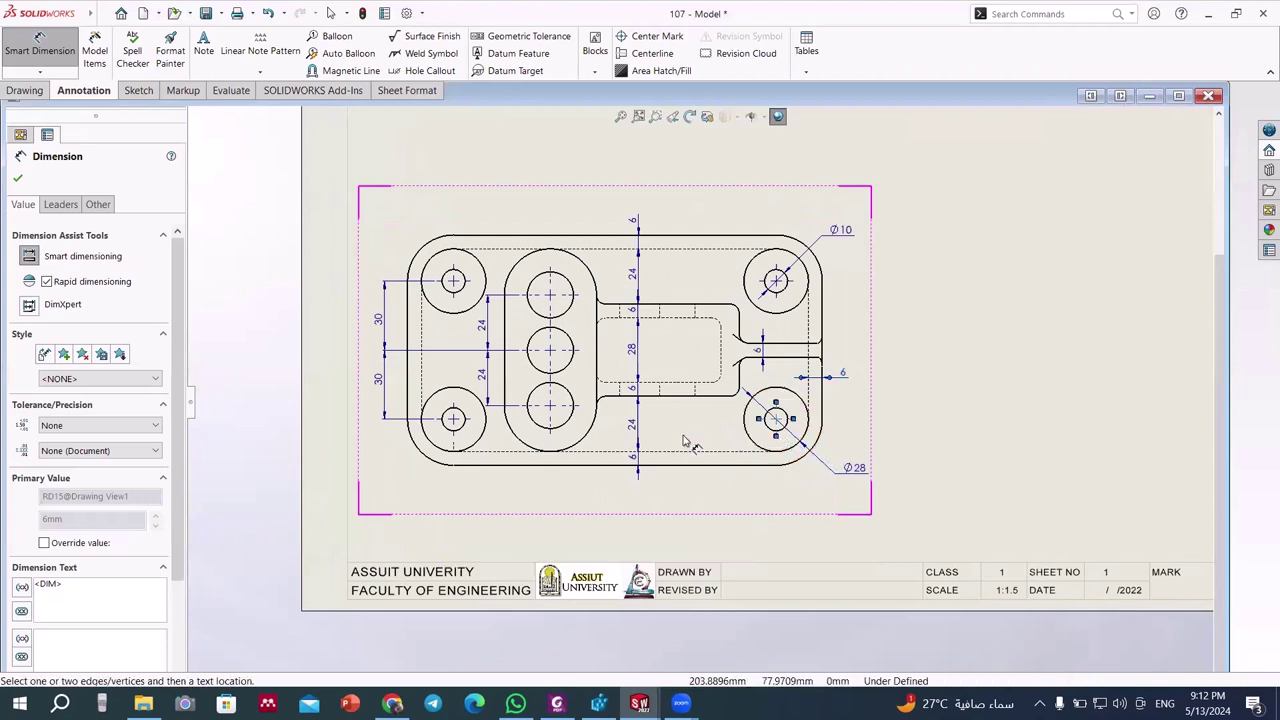
click(552, 433)
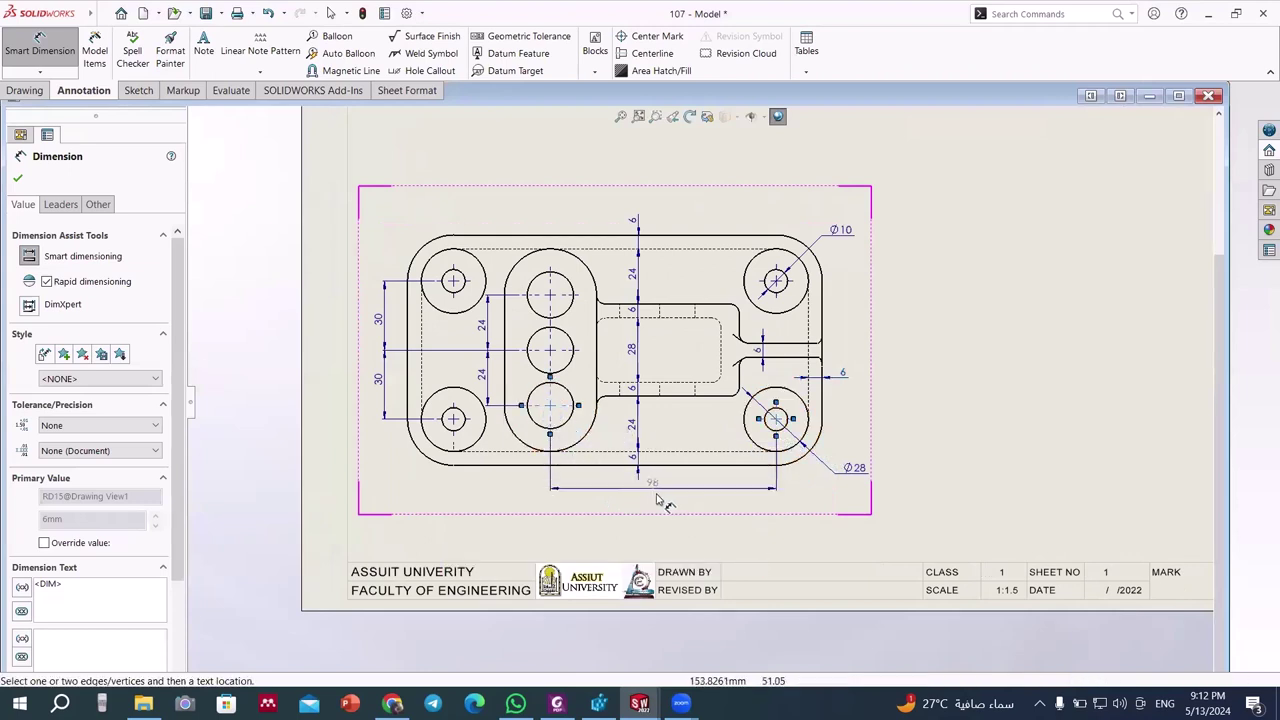
click(662, 492)
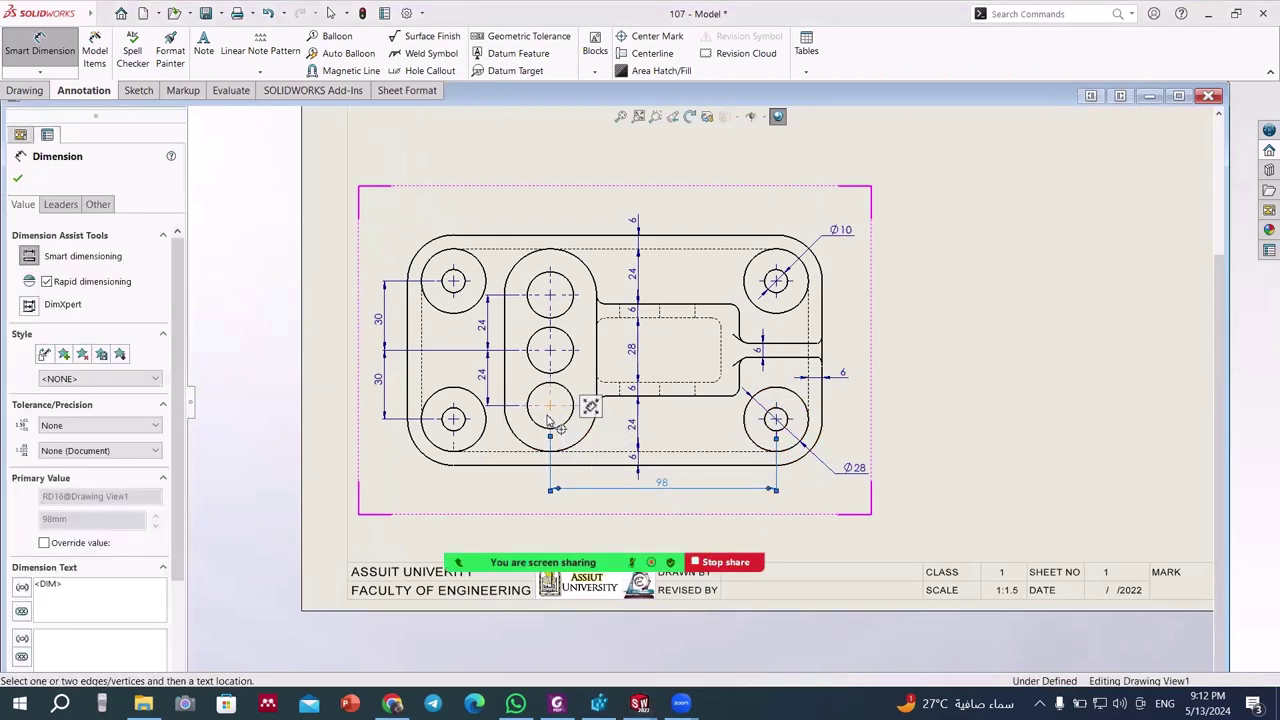
click(453, 433)
click(454, 433)
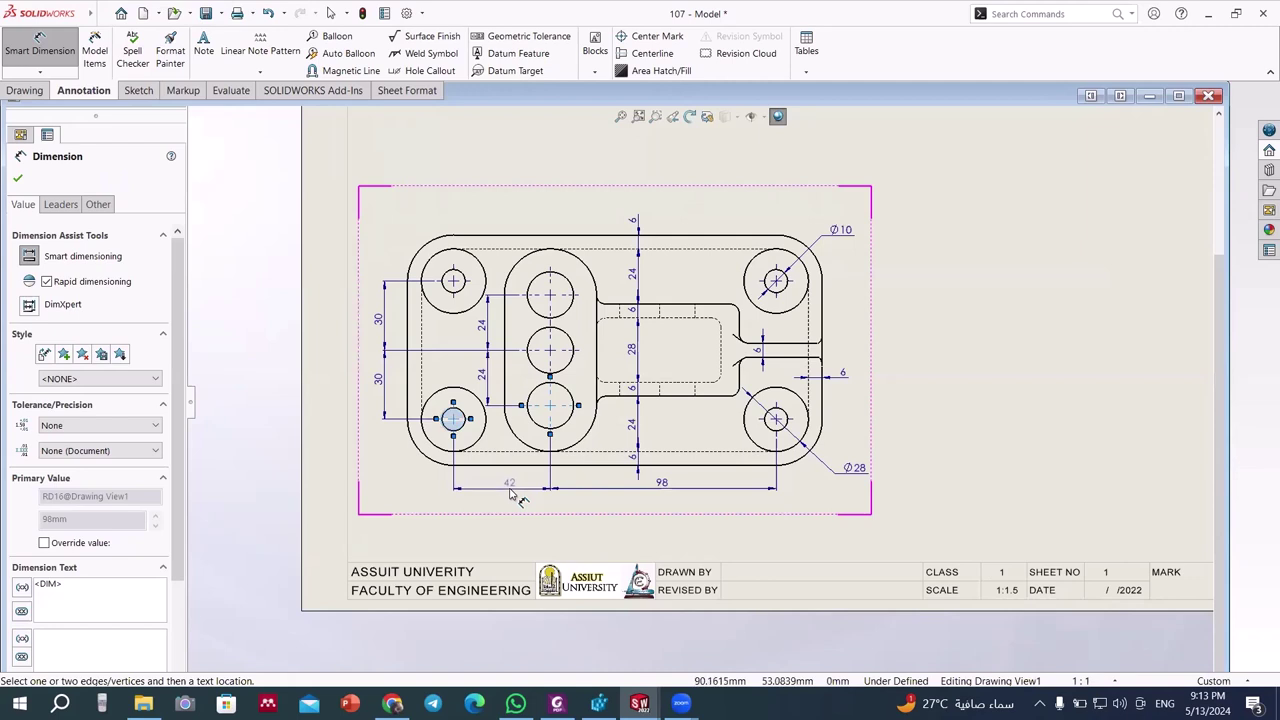
click(510, 492)
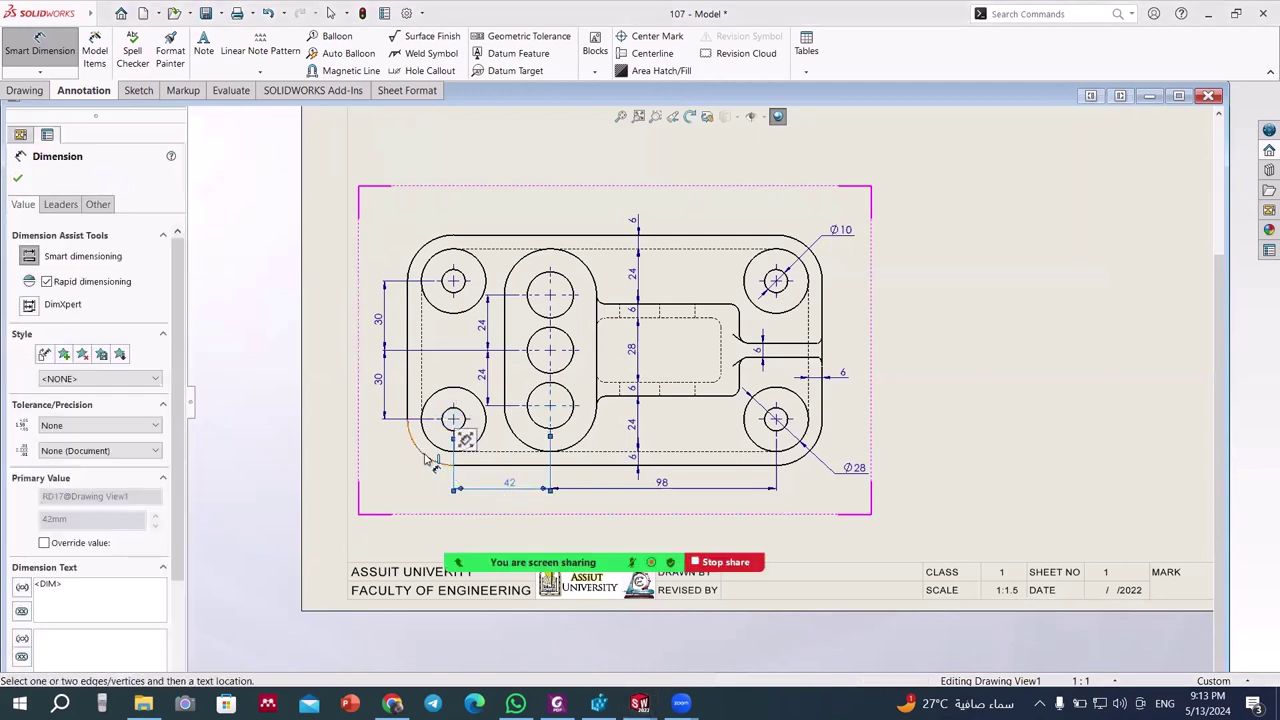
- Add an R20 radius dimension to the lower-left corner arc
click(424, 455)
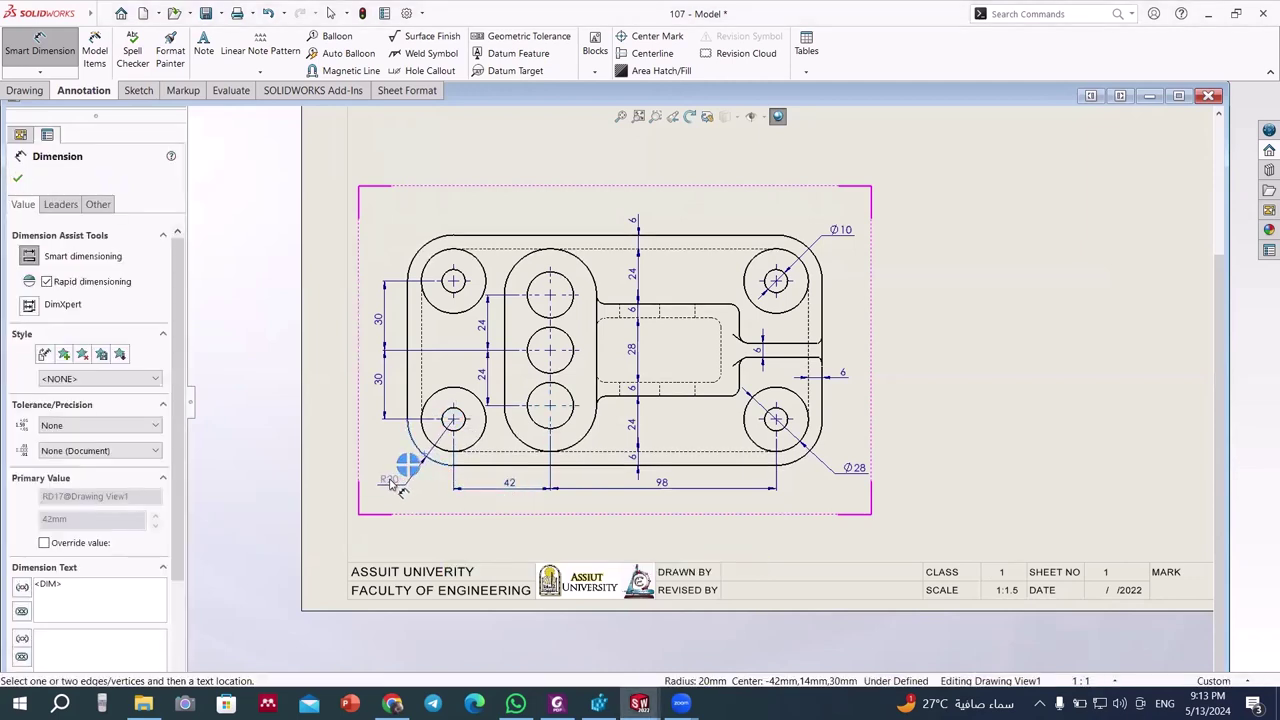
click(392, 483)
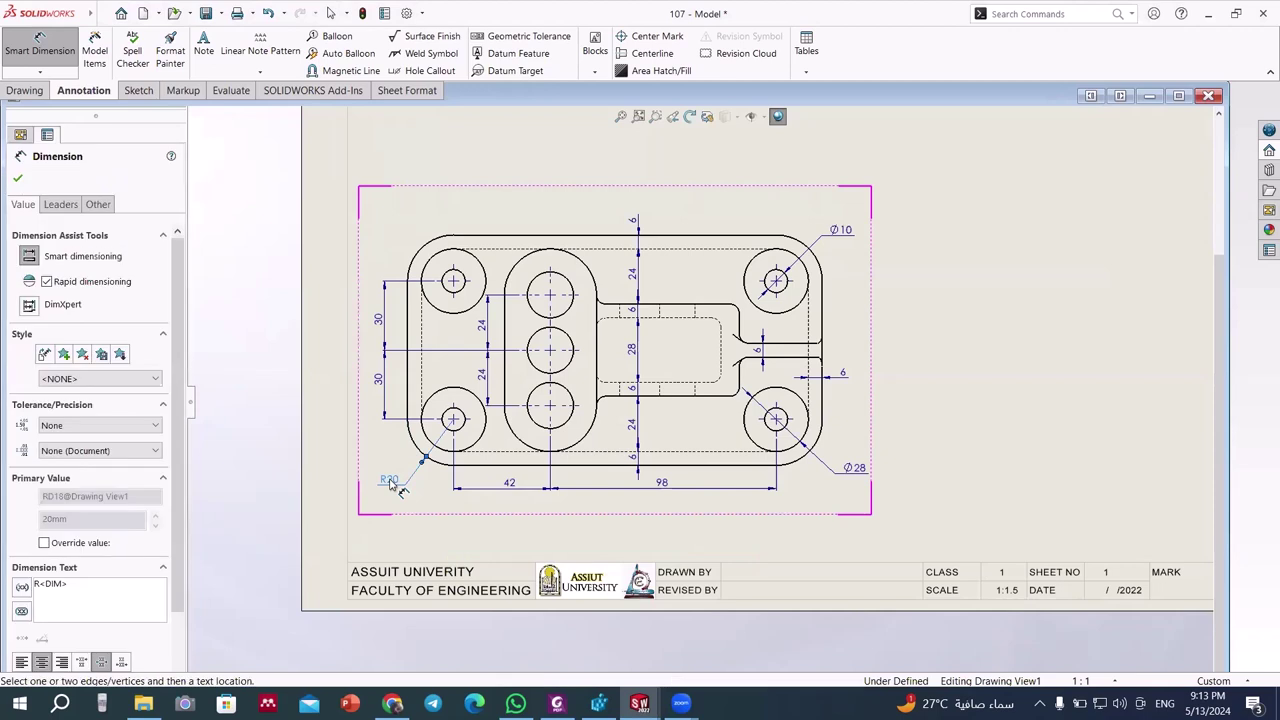
key(Escape)
scroll(691, 463, up, 3)
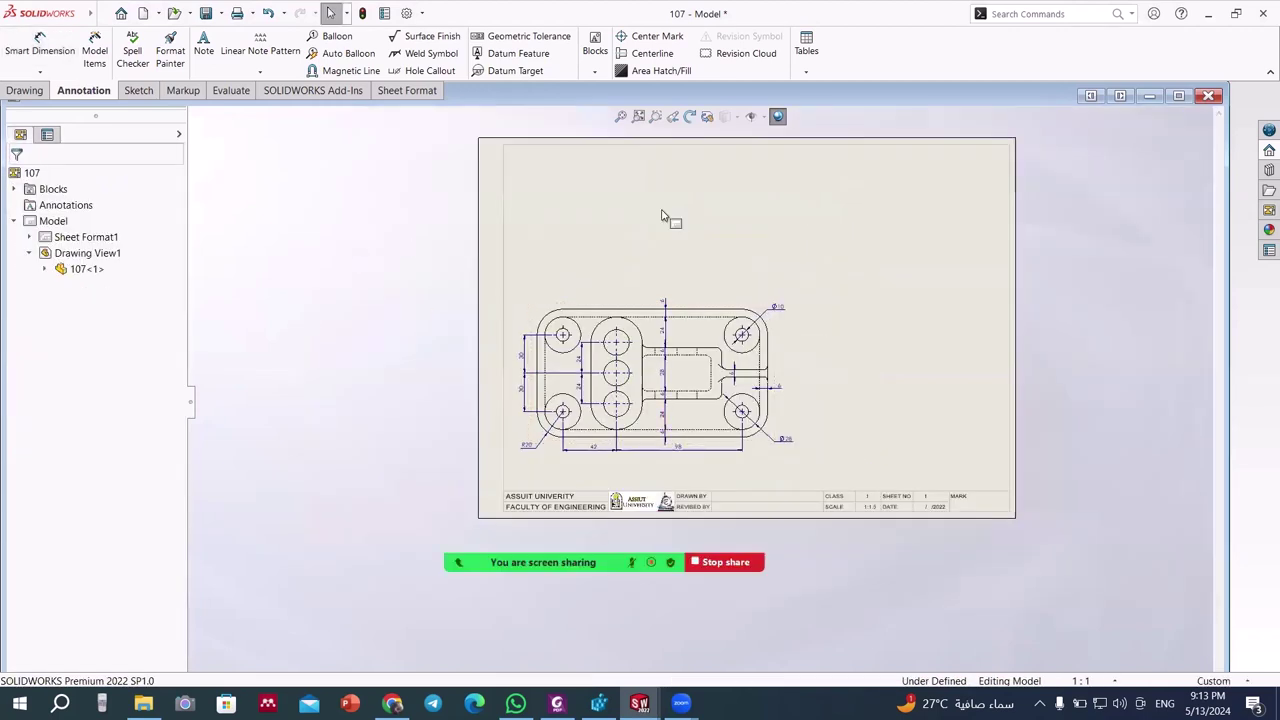
scroll(713, 204, down, 2)
- Create a horizontal section cut through the top view's centre, excluding Rib1 from hatching
click(27, 90)
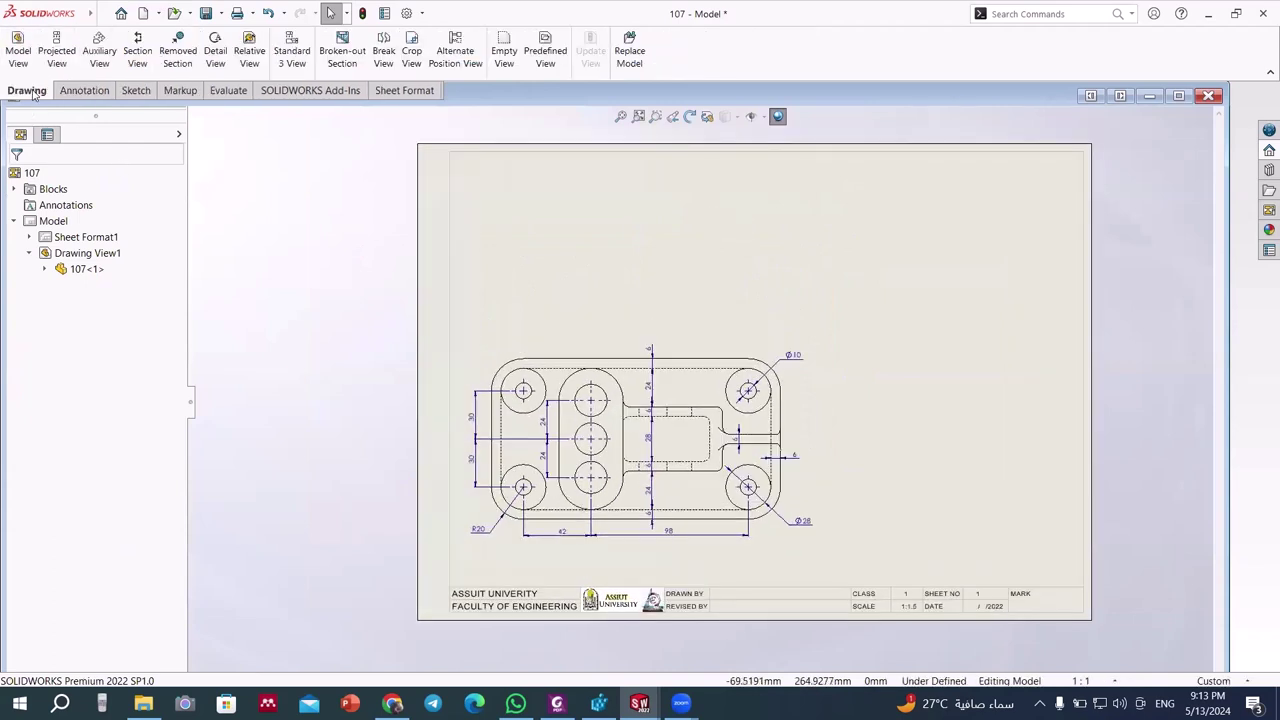
click(140, 55)
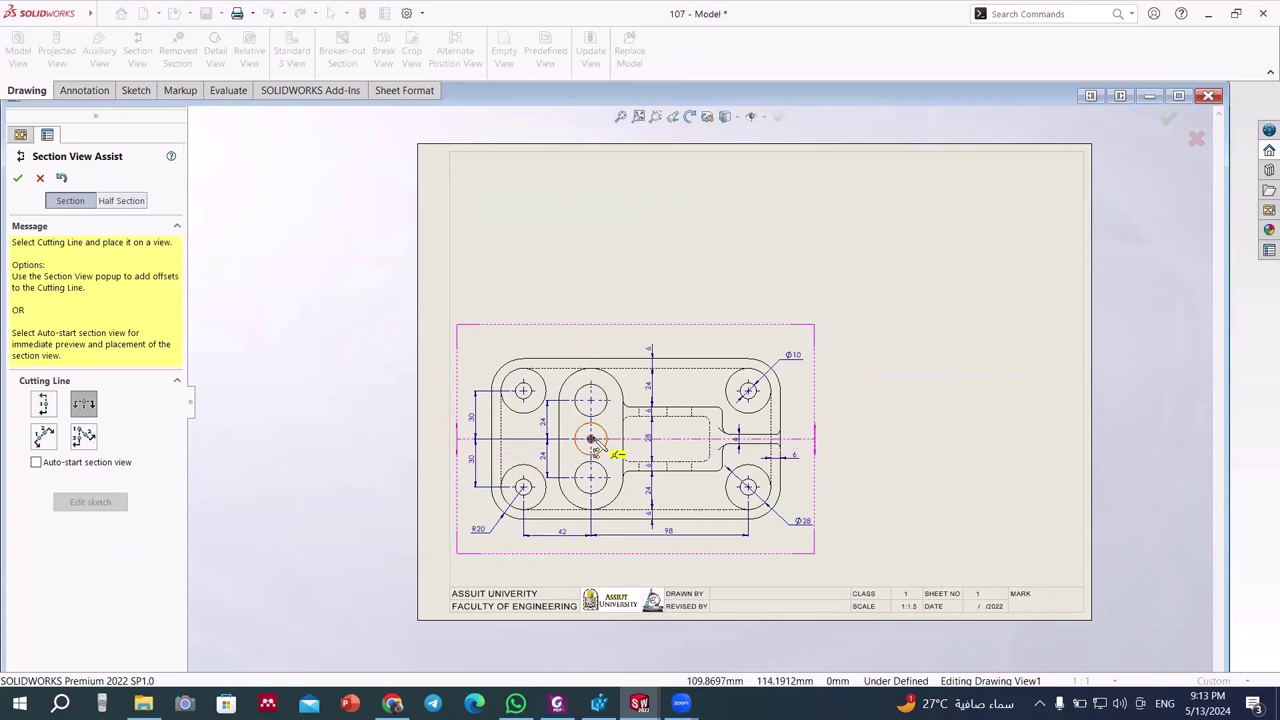
click(590, 438)
click(776, 466)
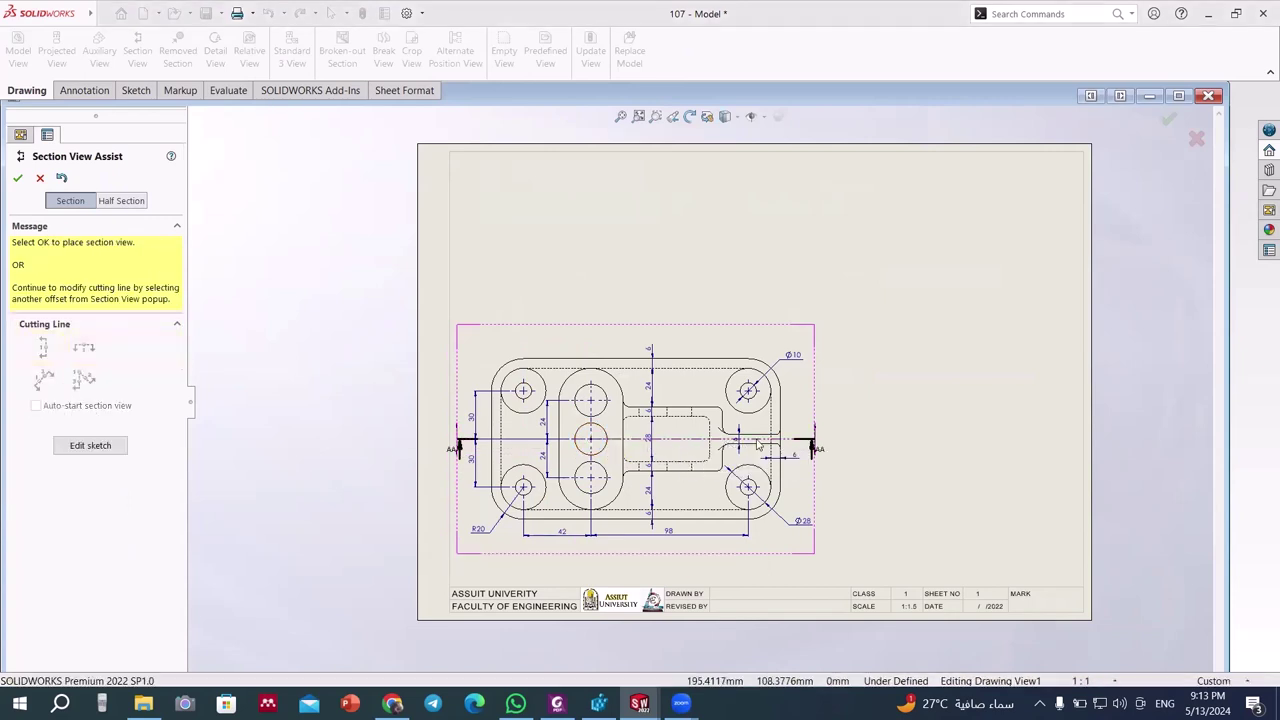
click(700, 498)
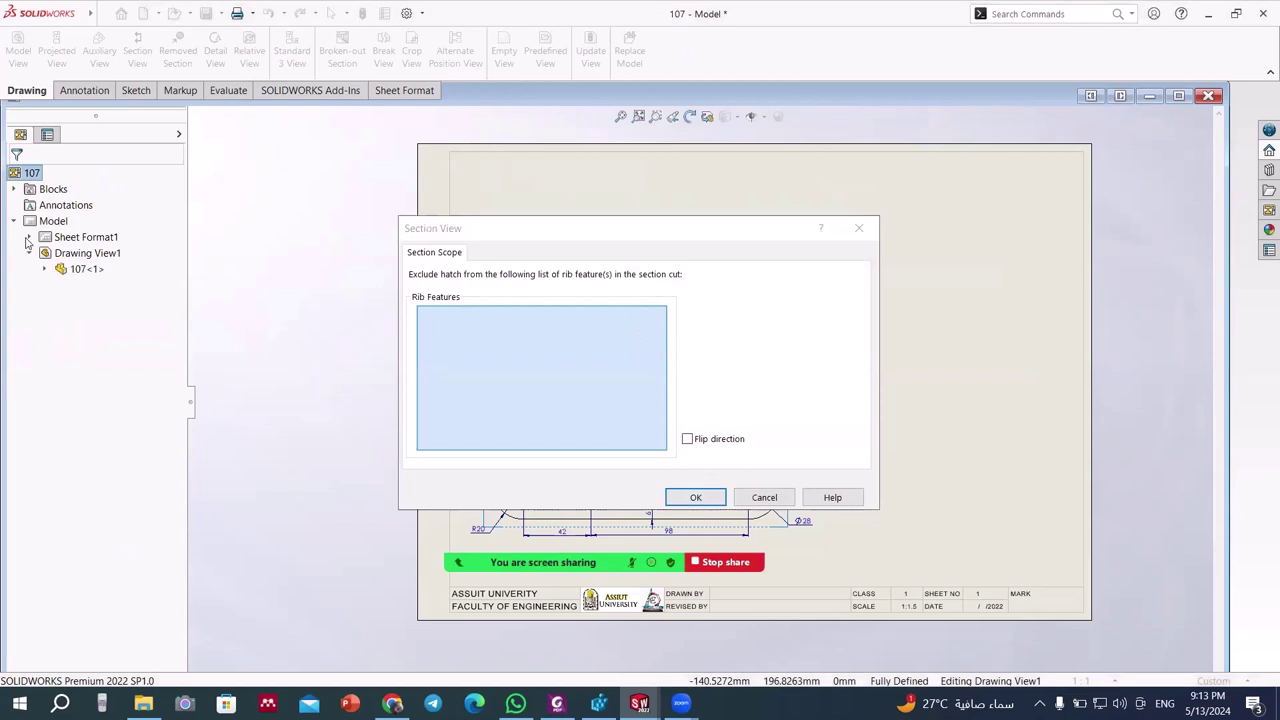
click(44, 269)
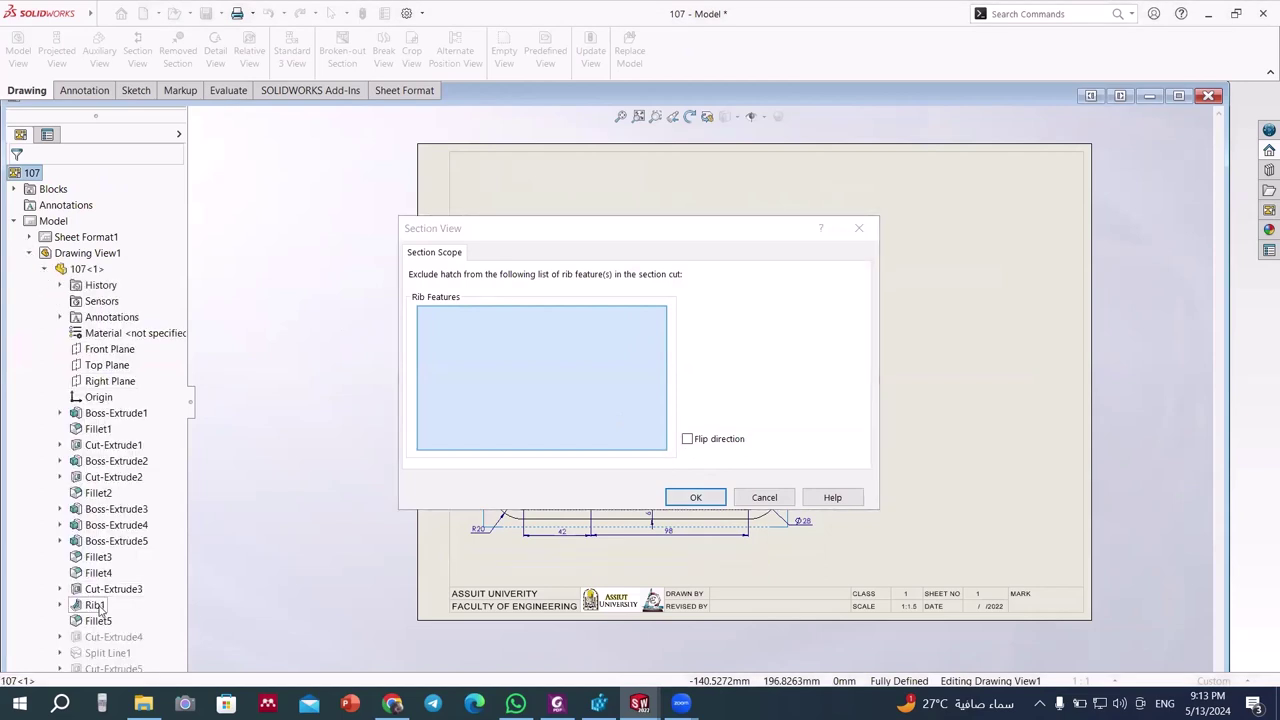
click(94, 605)
click(690, 498)
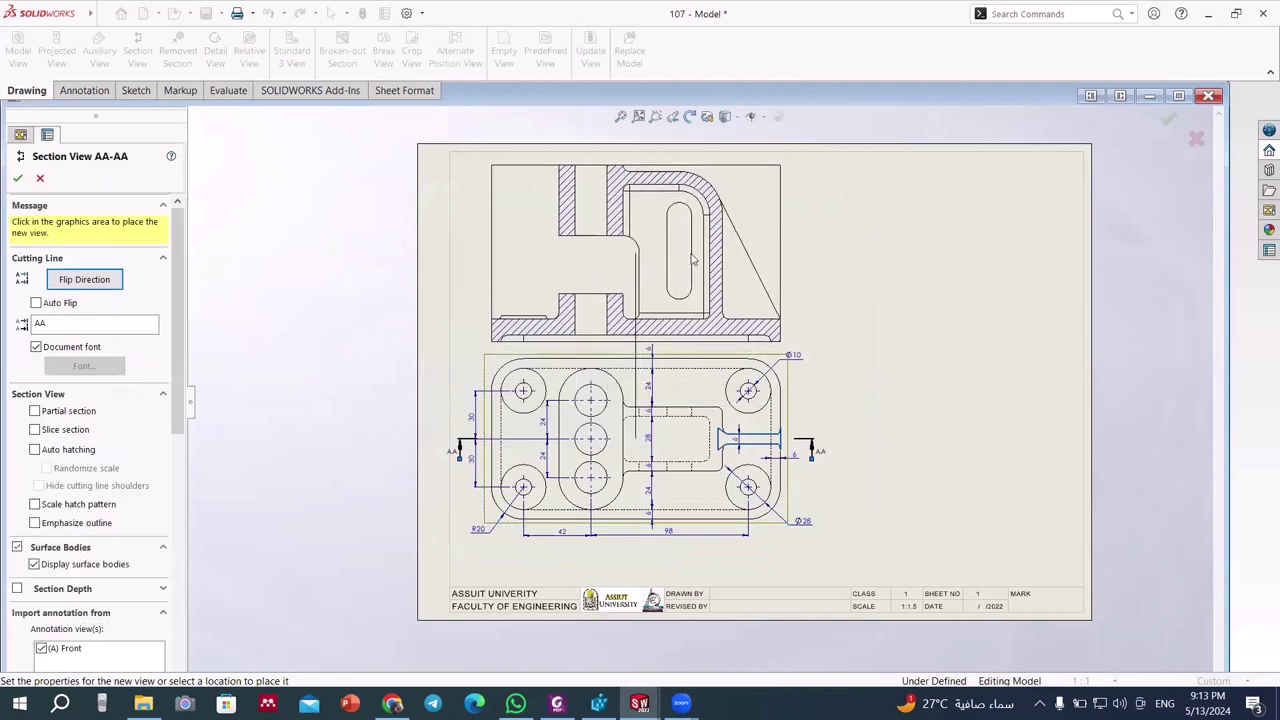
- Place section view A-A above the top view with label A
click(693, 257)
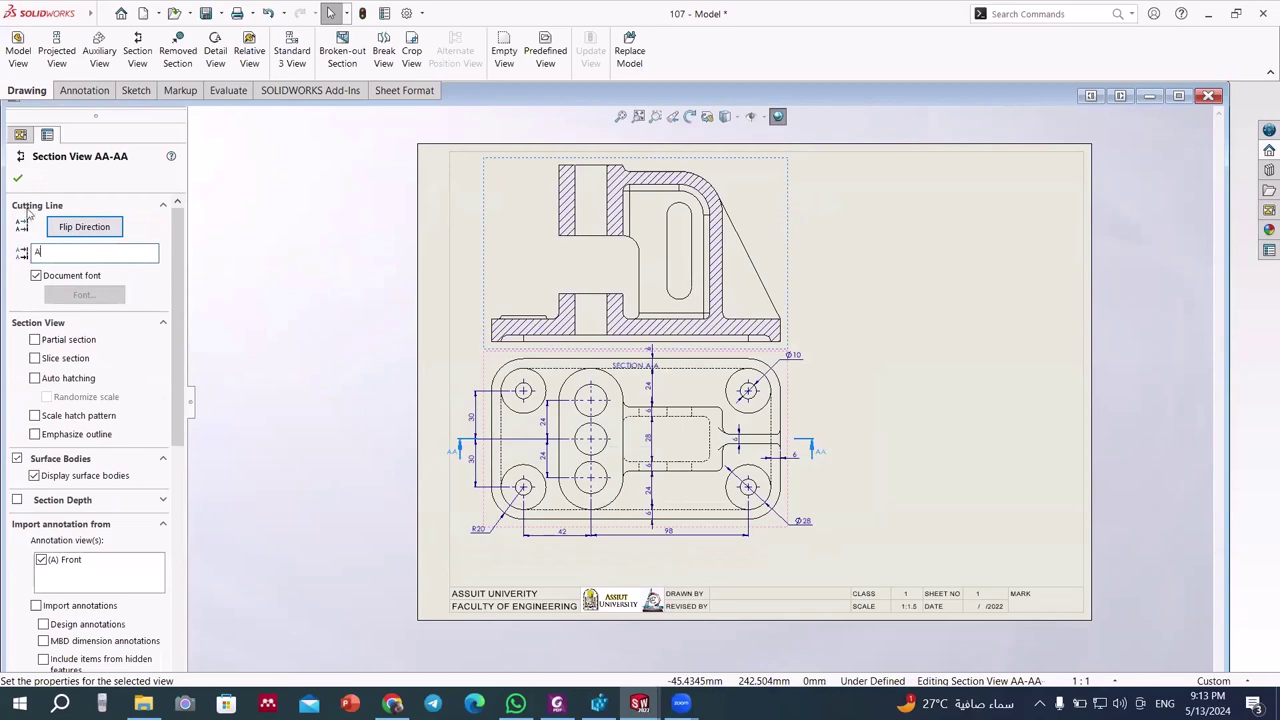
click(16, 178)
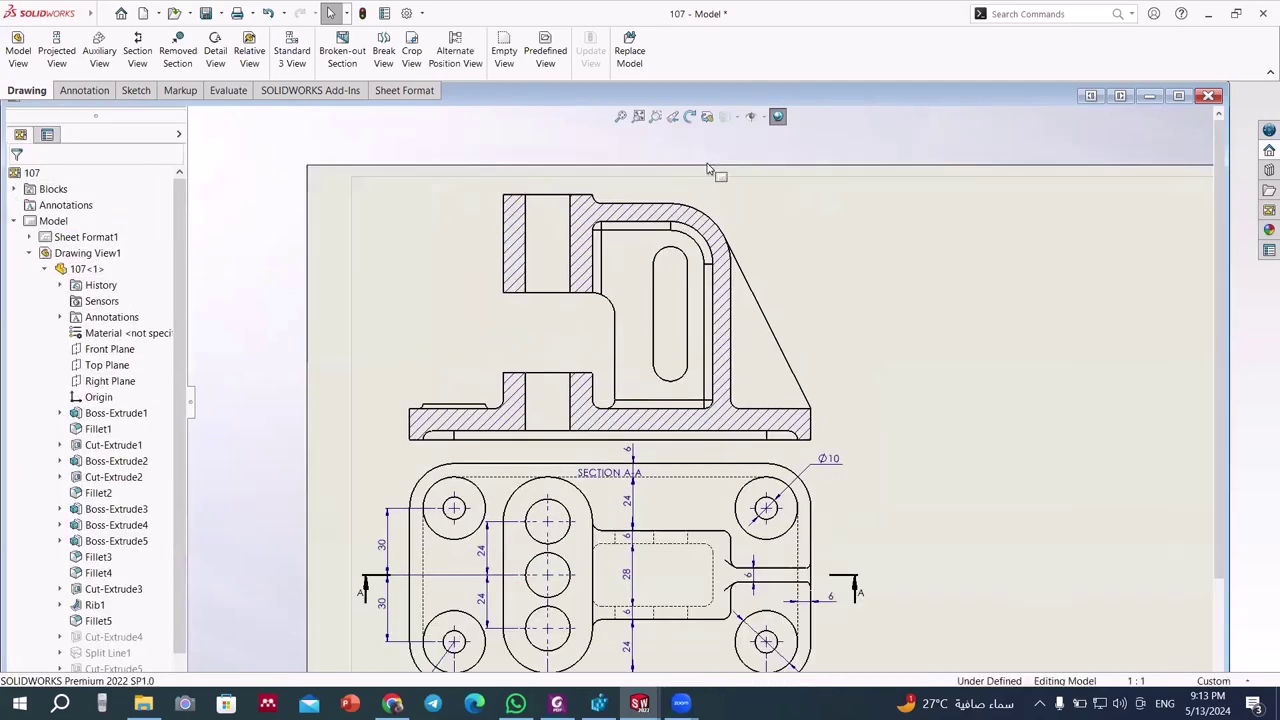
scroll(768, 441, down, 3)
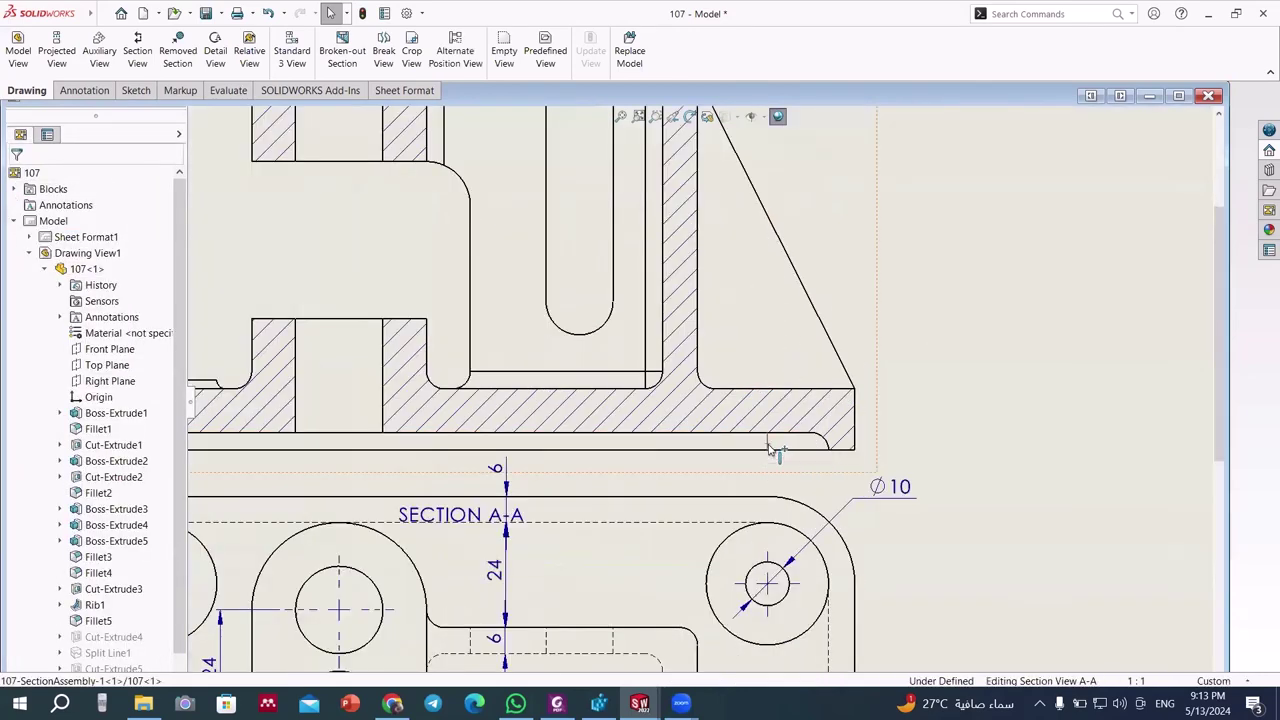
- Hide the extra inner and curved edges inside section A-A's hollow
click(769, 447)
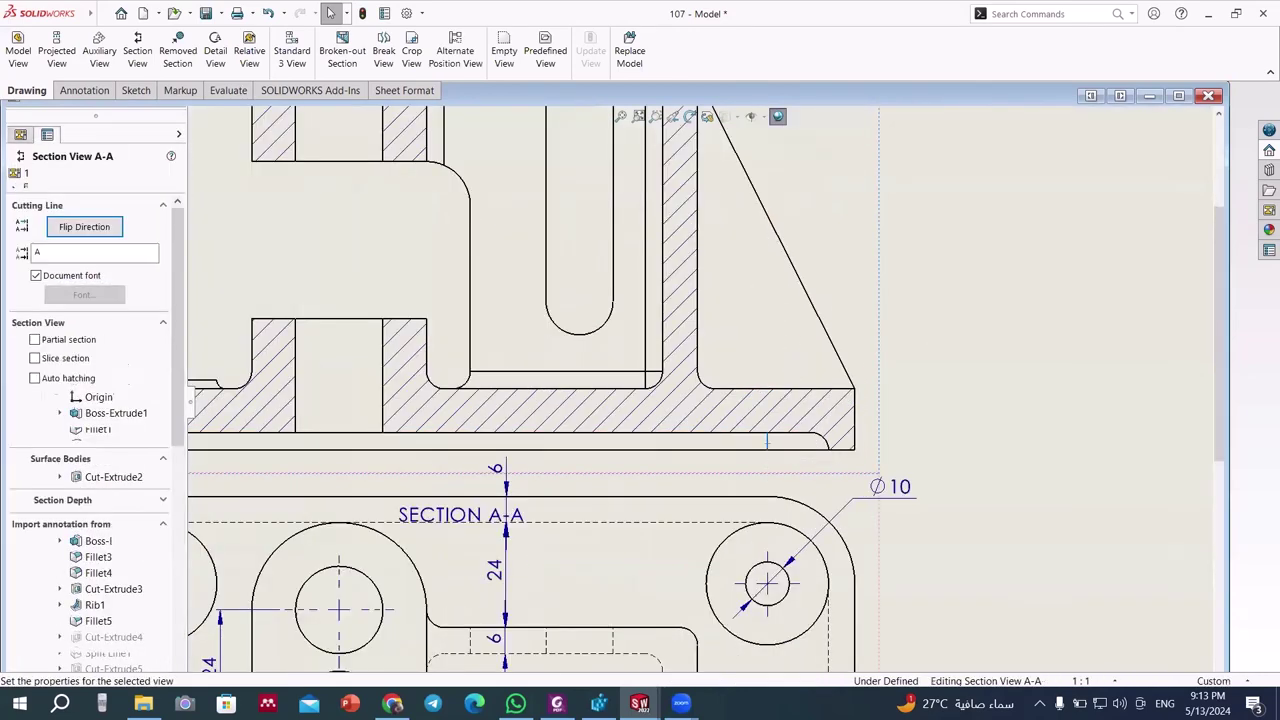
click(647, 362)
click(643, 372)
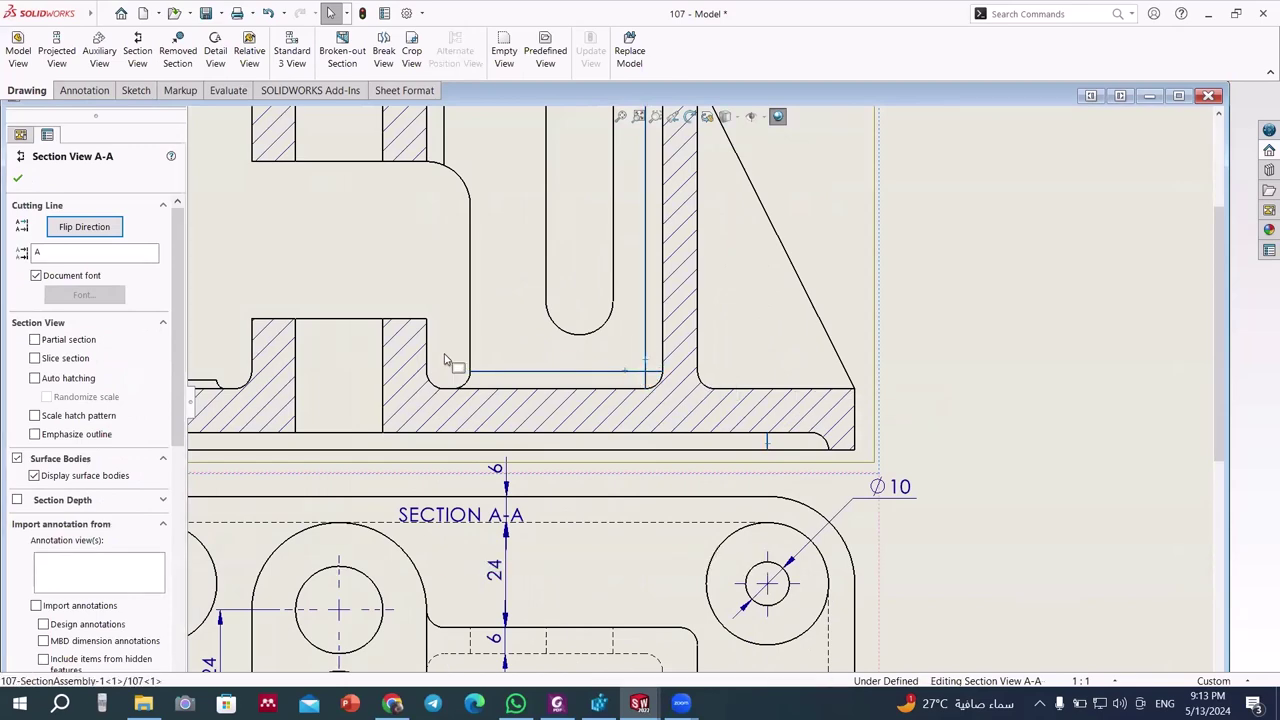
scroll(447, 360, down, 3)
scroll(410, 478, up, 2)
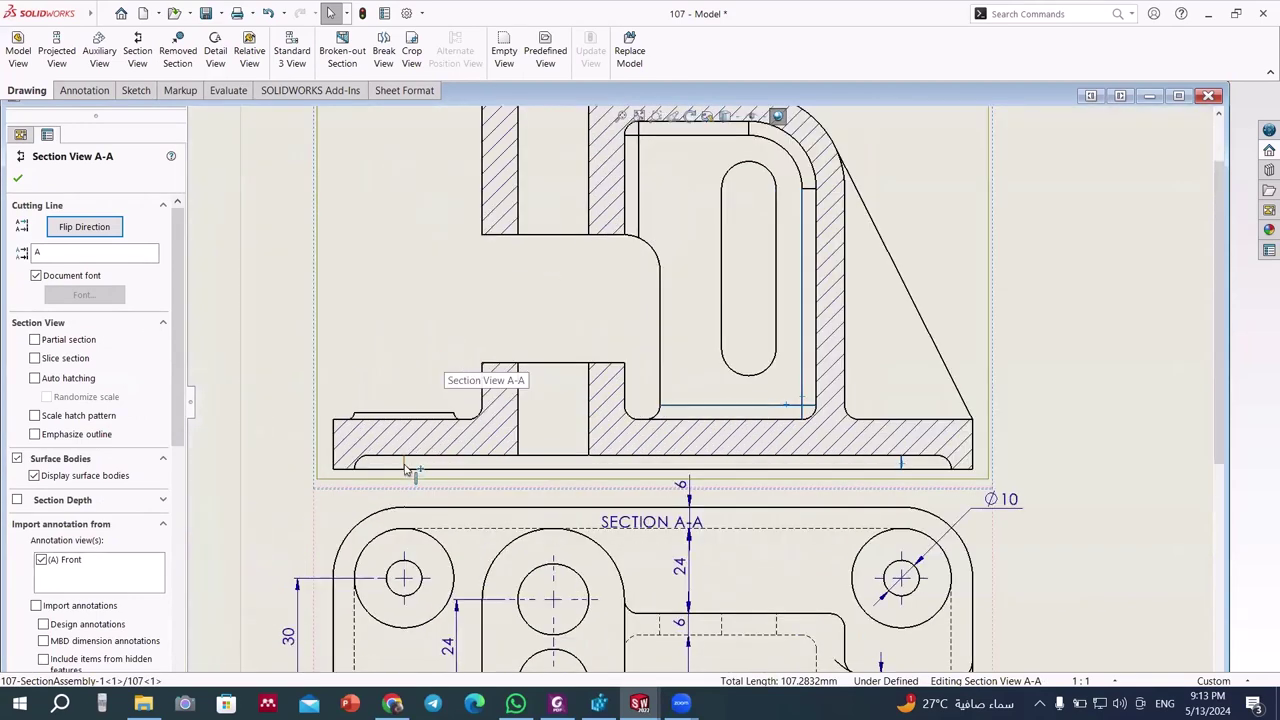
click(654, 170)
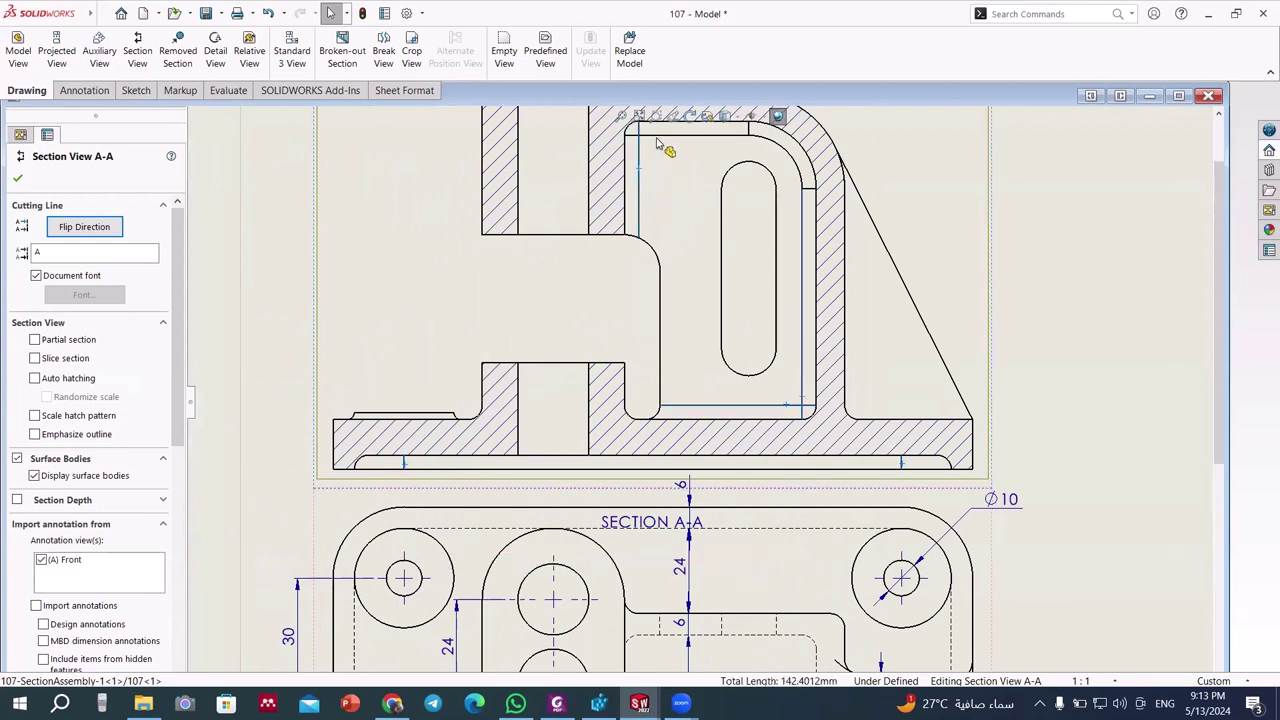
click(752, 130)
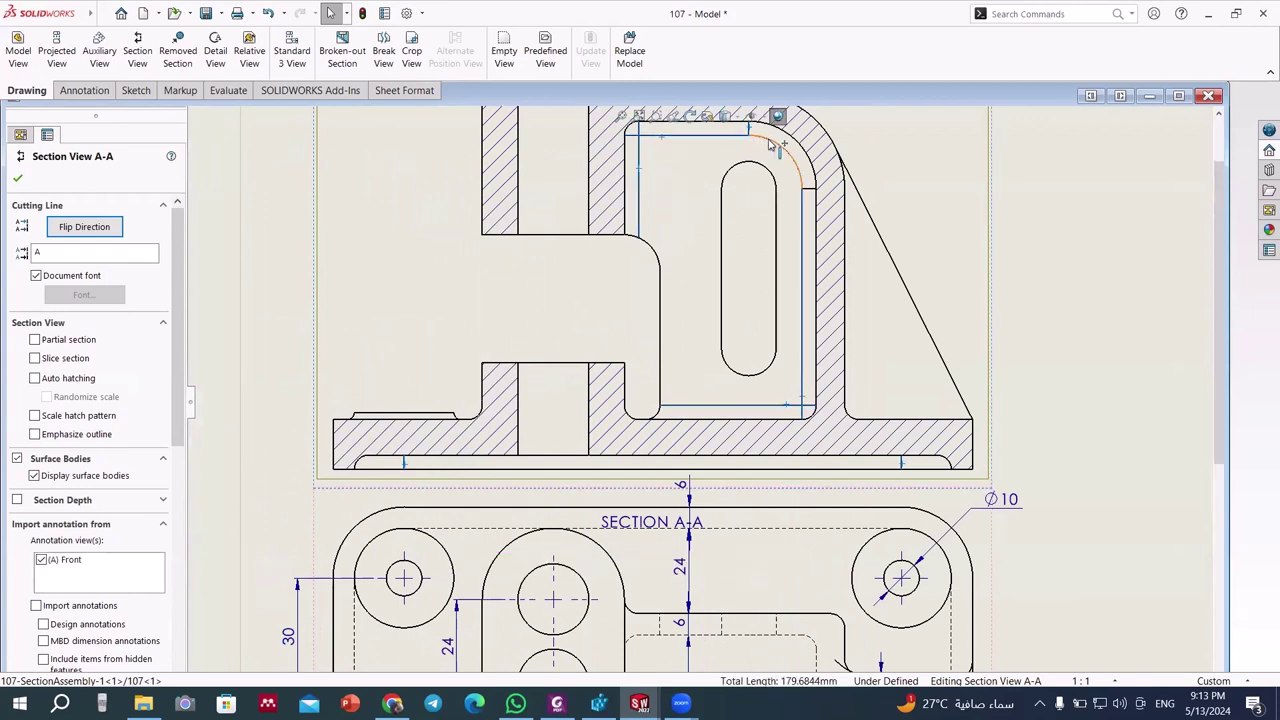
click(808, 192)
right_click(803, 190)
click(806, 272)
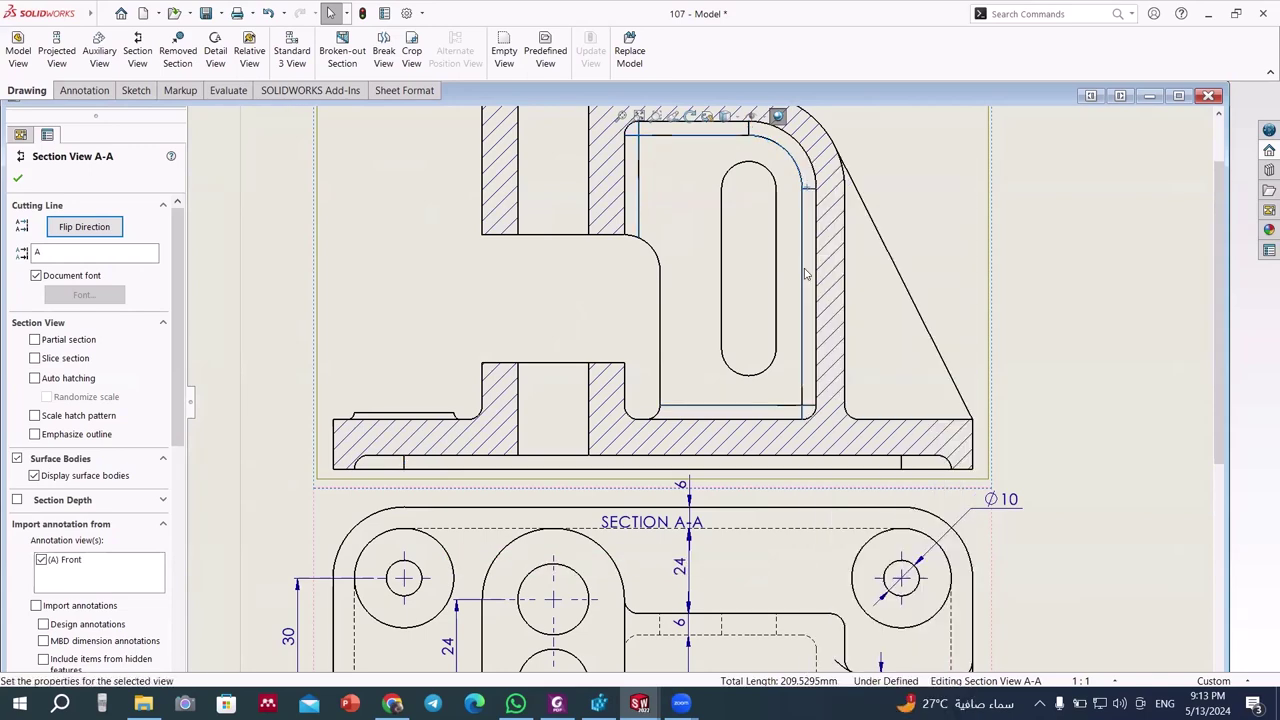
scroll(808, 272, up, 3)
scroll(814, 286, down, 1)
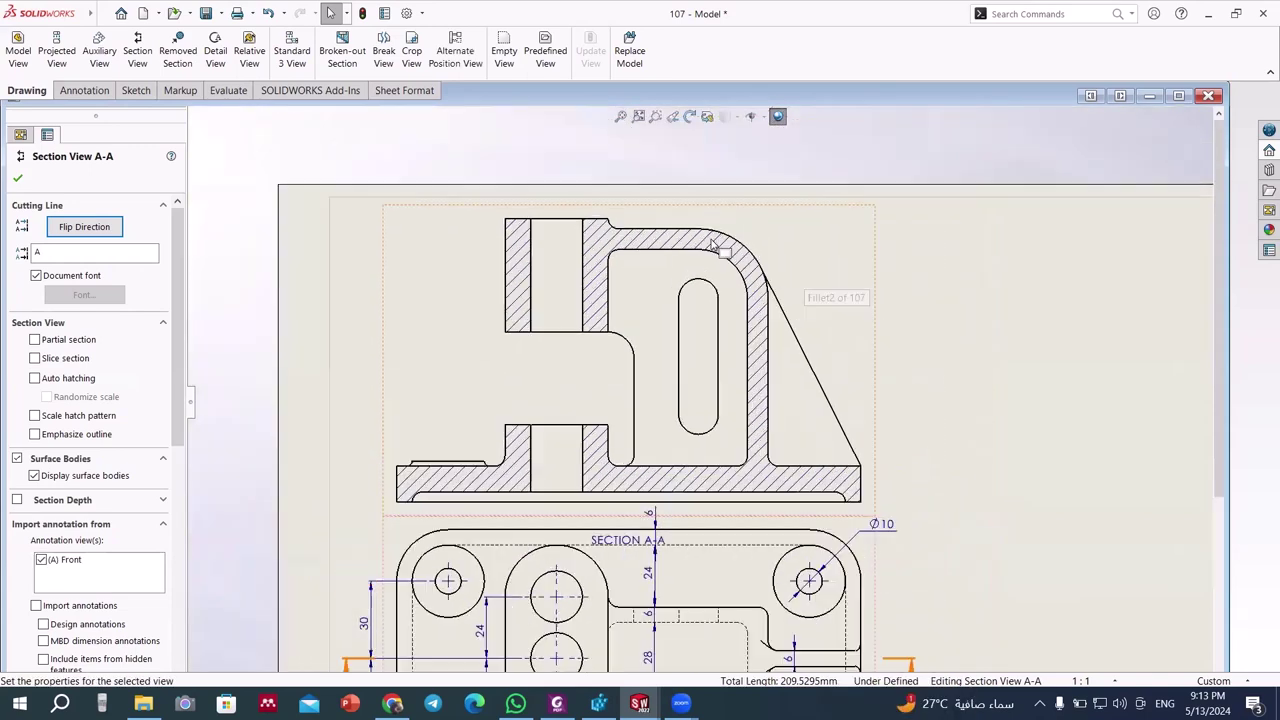
click(18, 178)
click(84, 90)
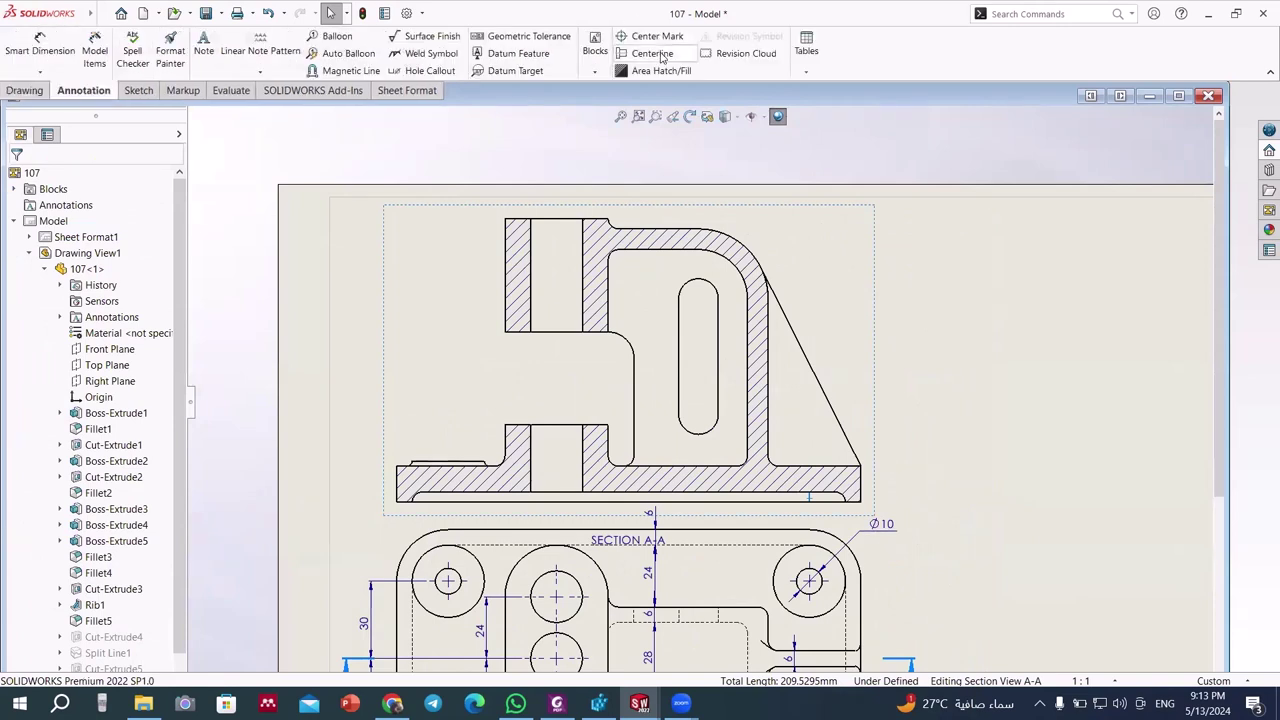
- Add centerlines through section A-A's holes and a center mark on its slot
click(660, 57)
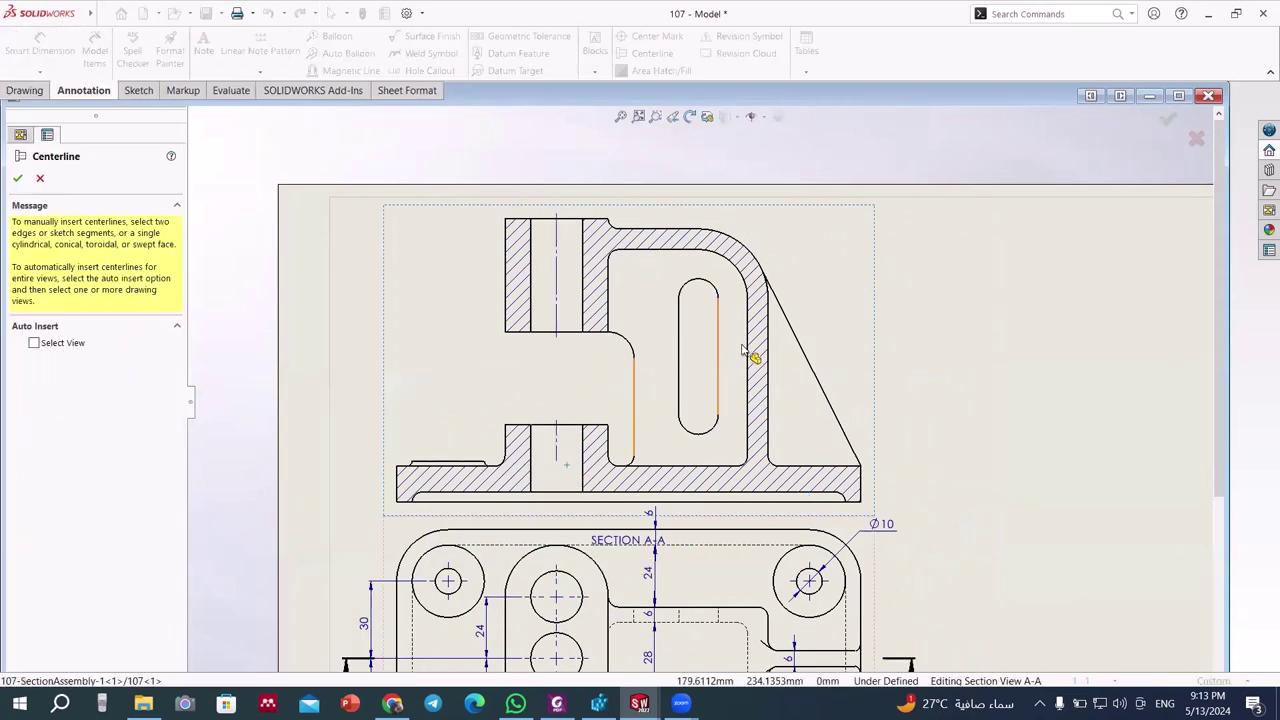
key(Escape)
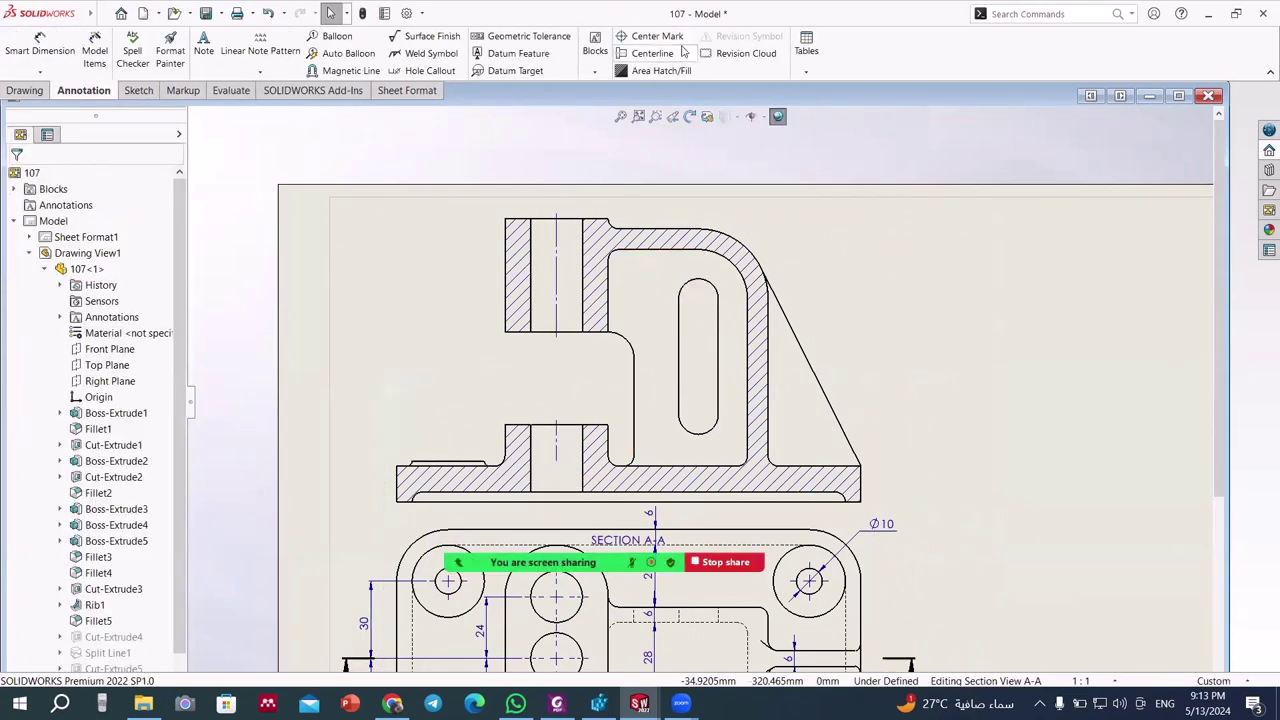
click(657, 36)
click(718, 385)
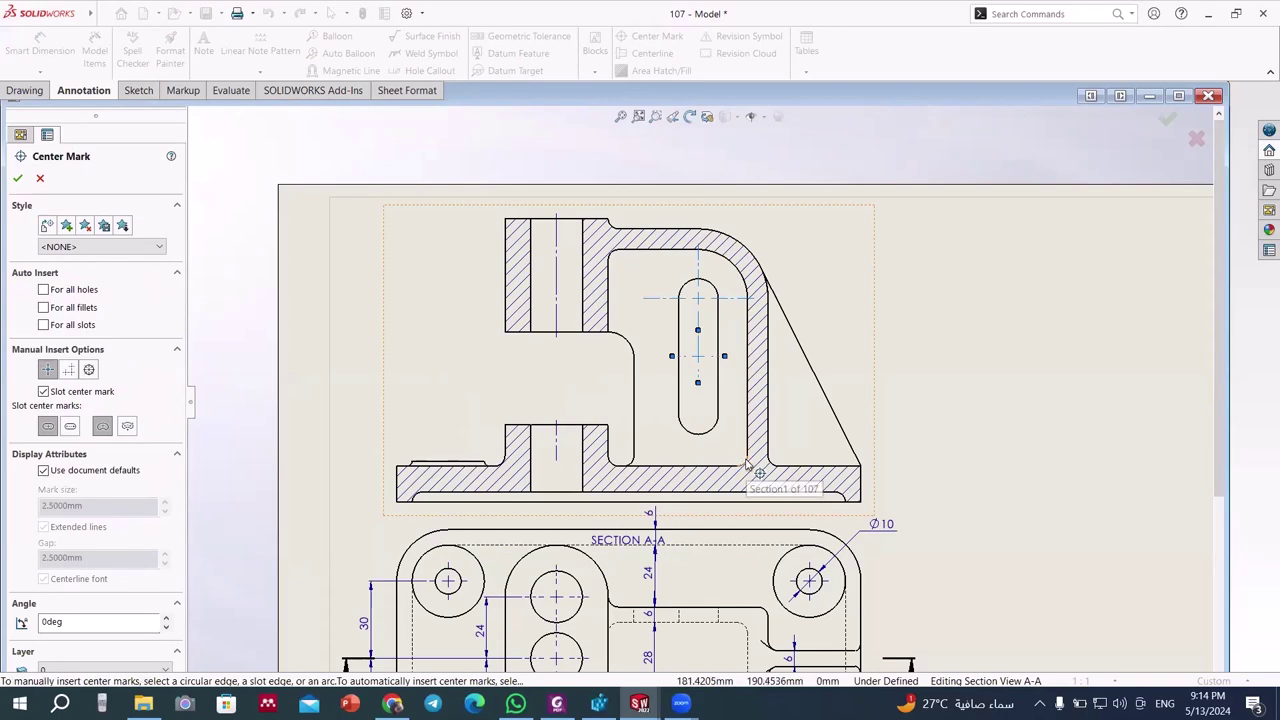
key(Escape)
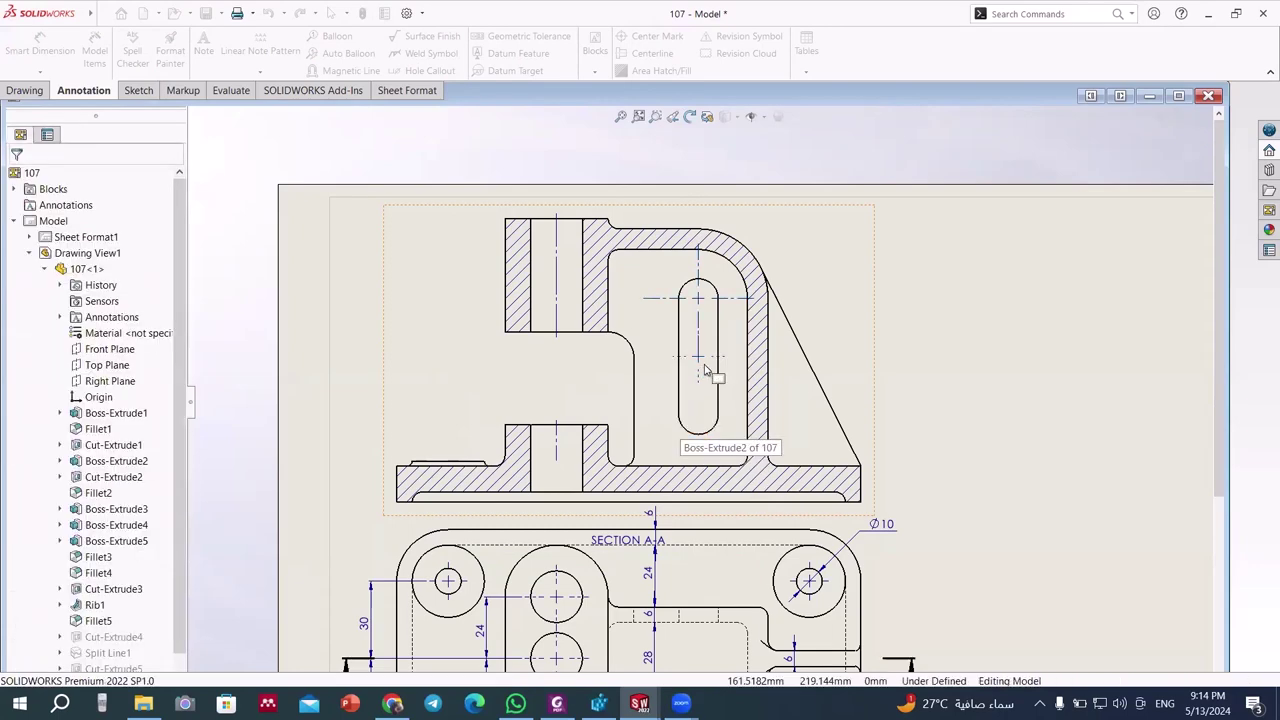
click(708, 362)
right_click(706, 354)
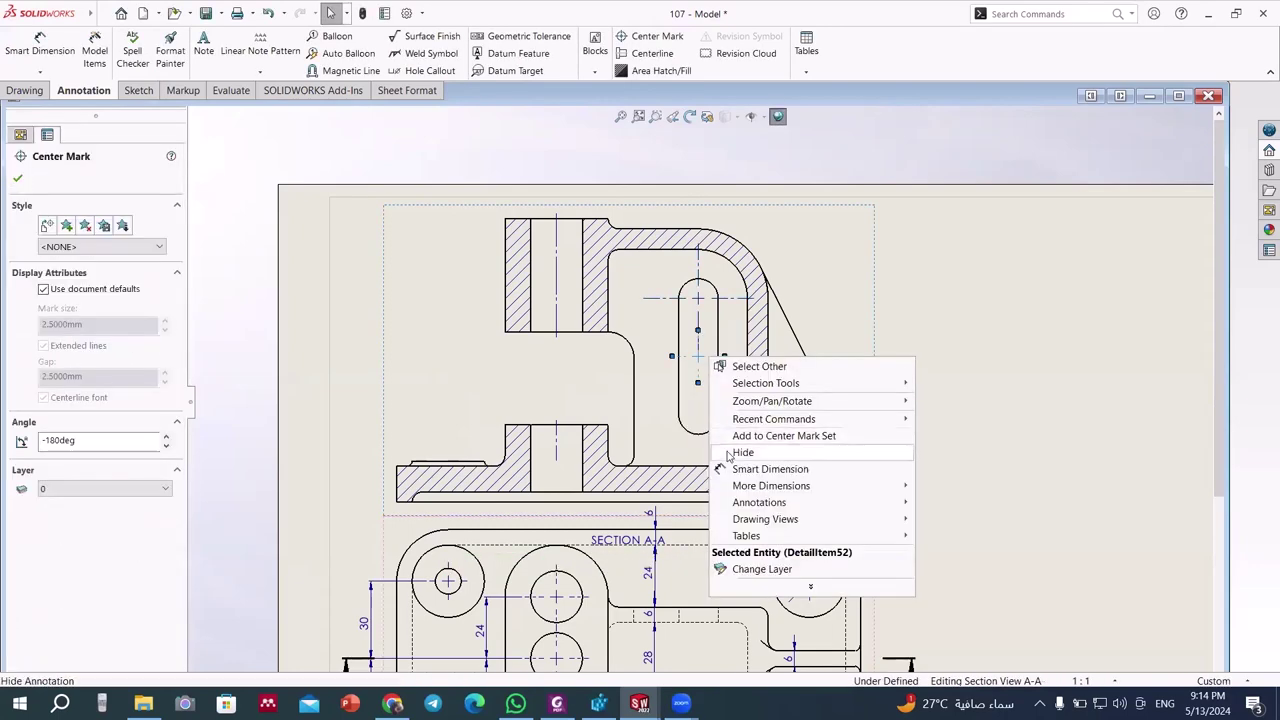
key(Escape)
key(Escape)
click(705, 366)
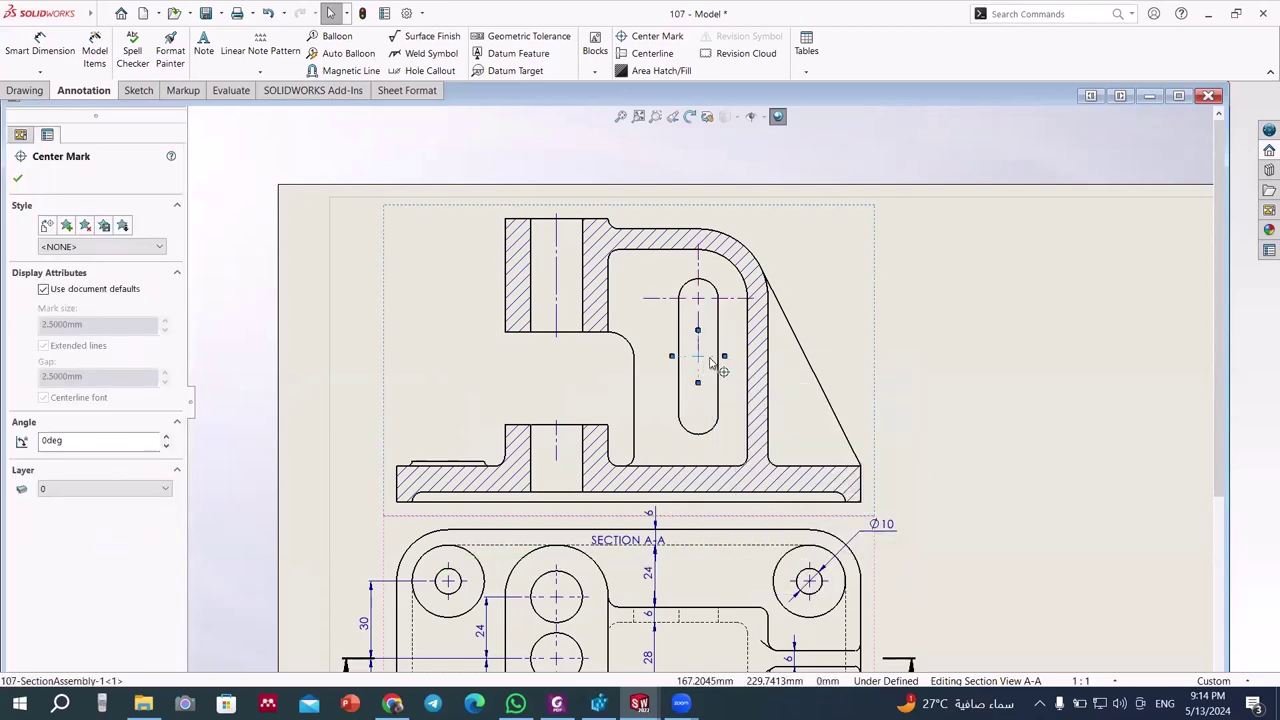
key(Escape)
scroll(728, 358, up, 3)
scroll(737, 363, down, 1)
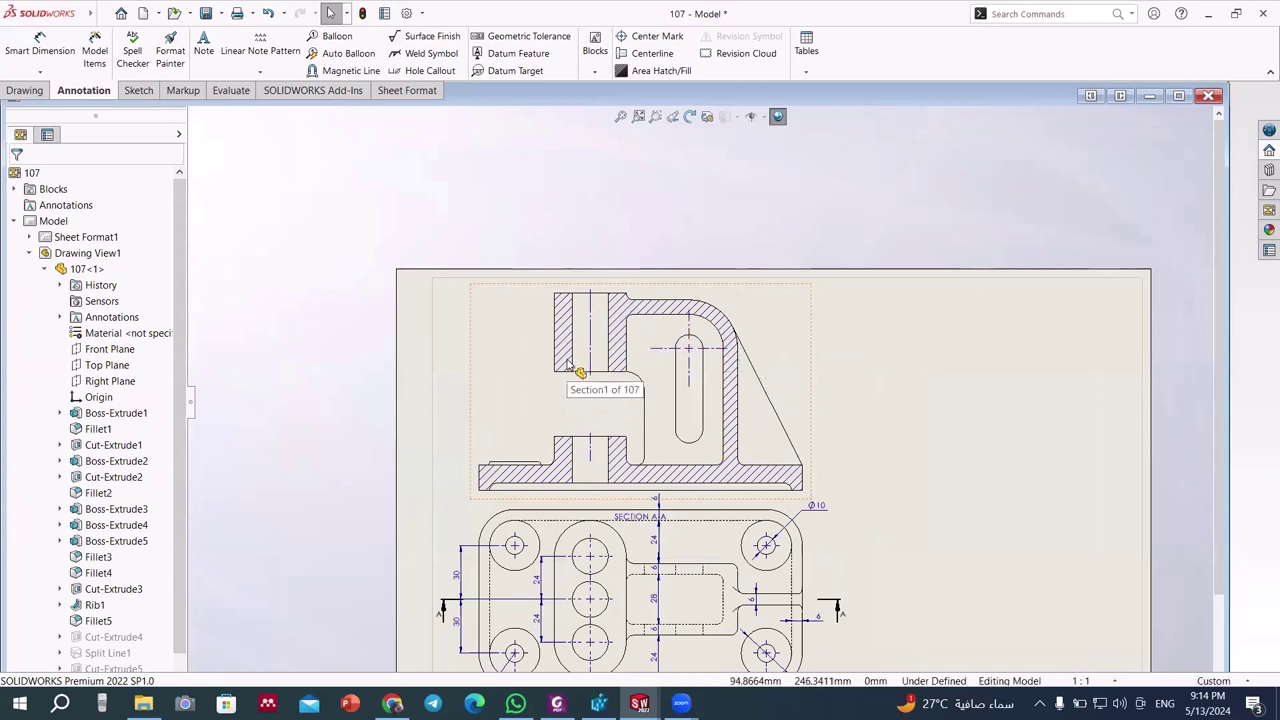
- Add the 180 overall length dimension below section A-A
key(d)
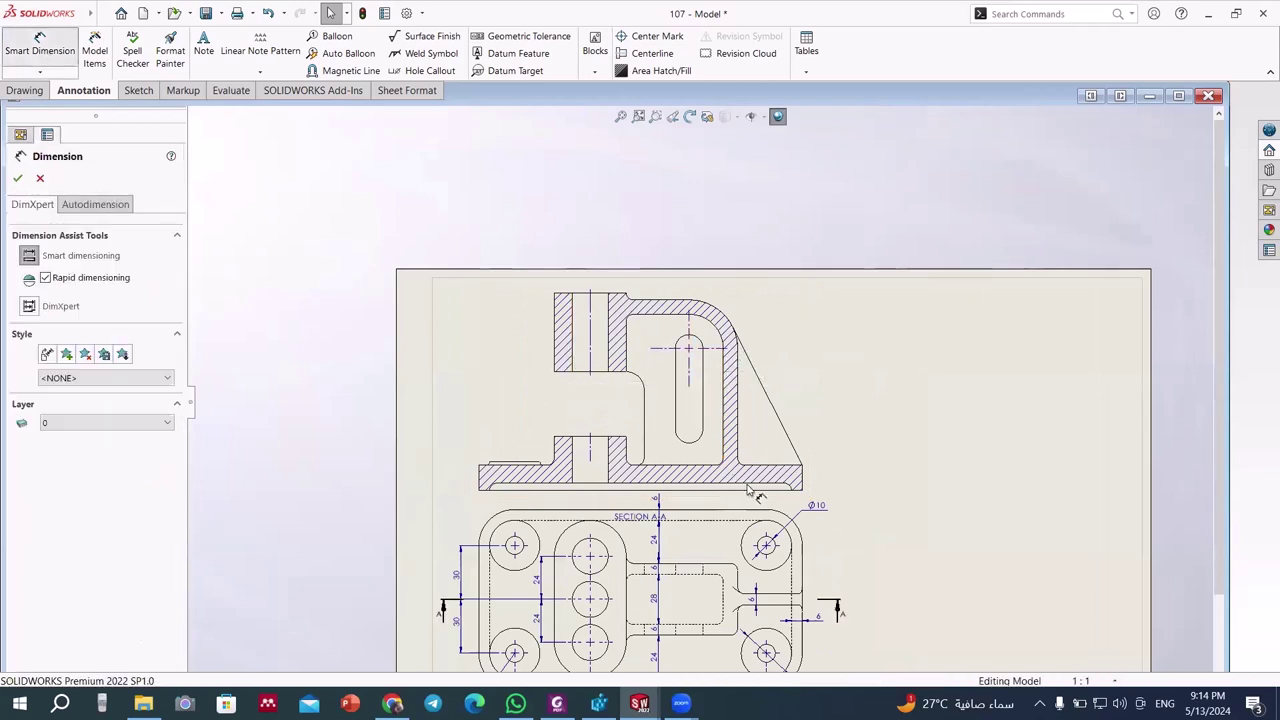
scroll(750, 490, down, 2)
scroll(789, 490, down, 3)
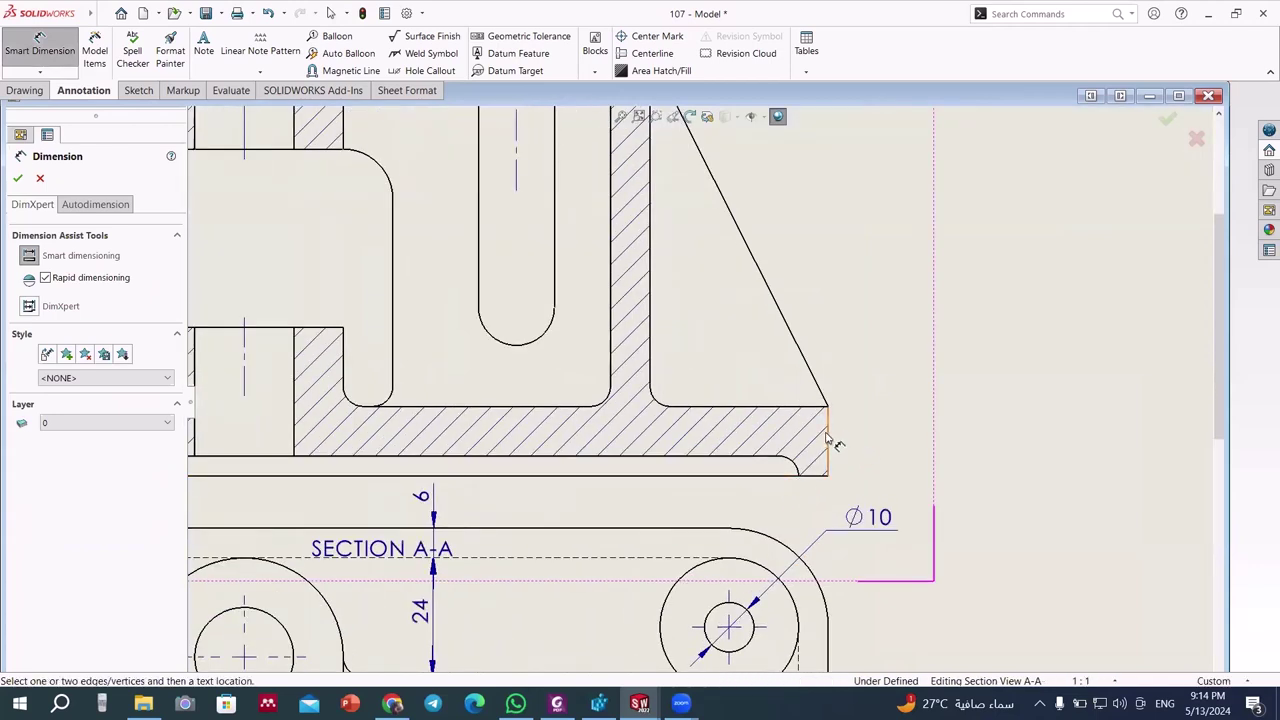
scroll(800, 428, up, 2)
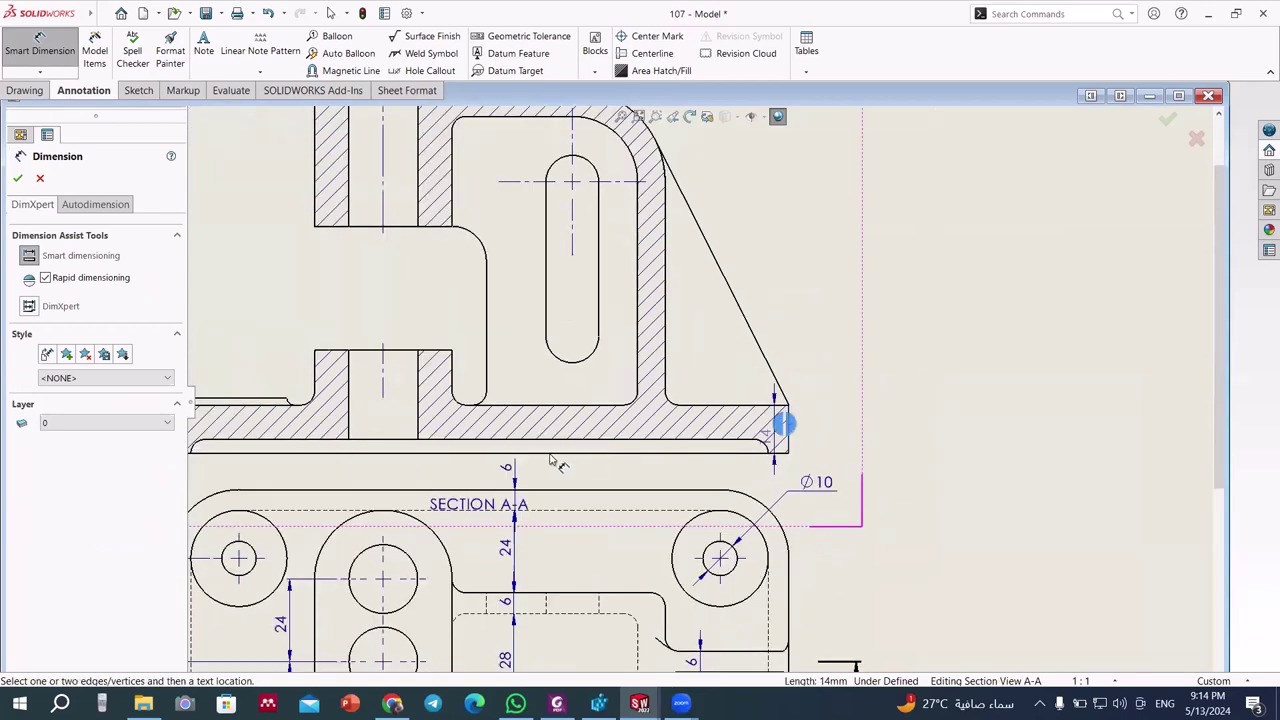
scroll(786, 425, up, 2)
scroll(786, 430, up, 2)
click(751, 418)
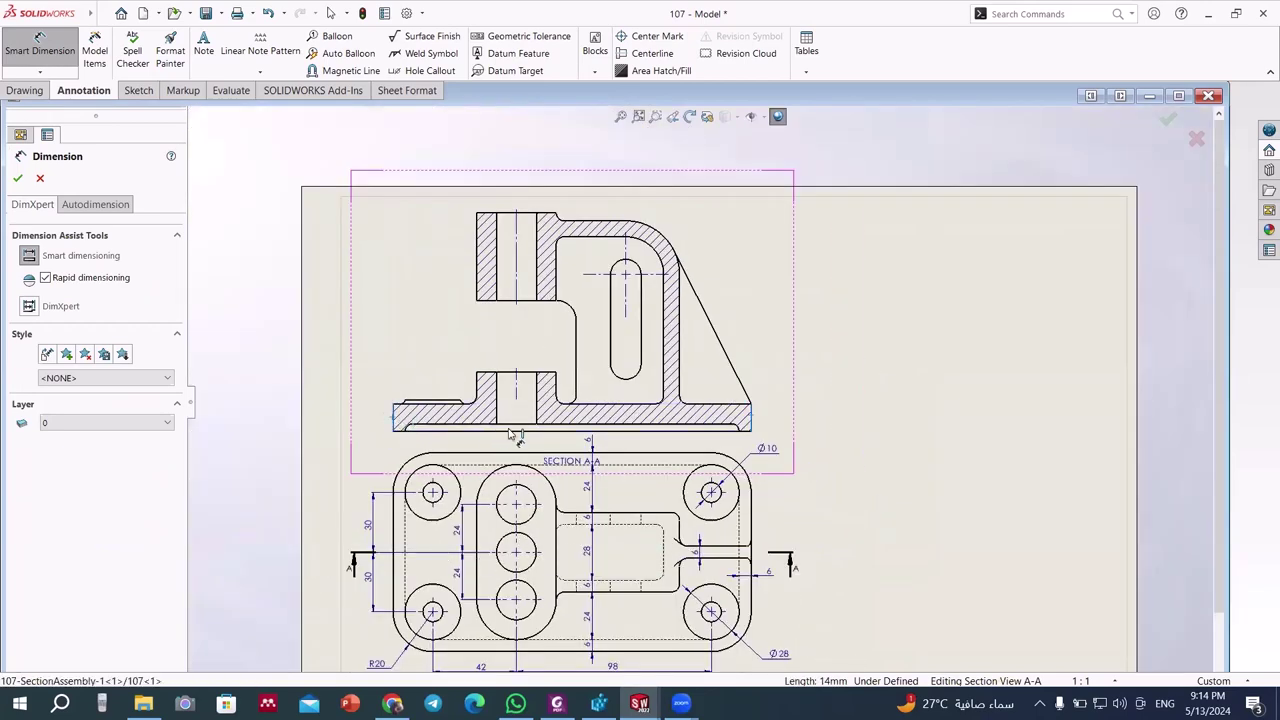
scroll(540, 438, up, 1)
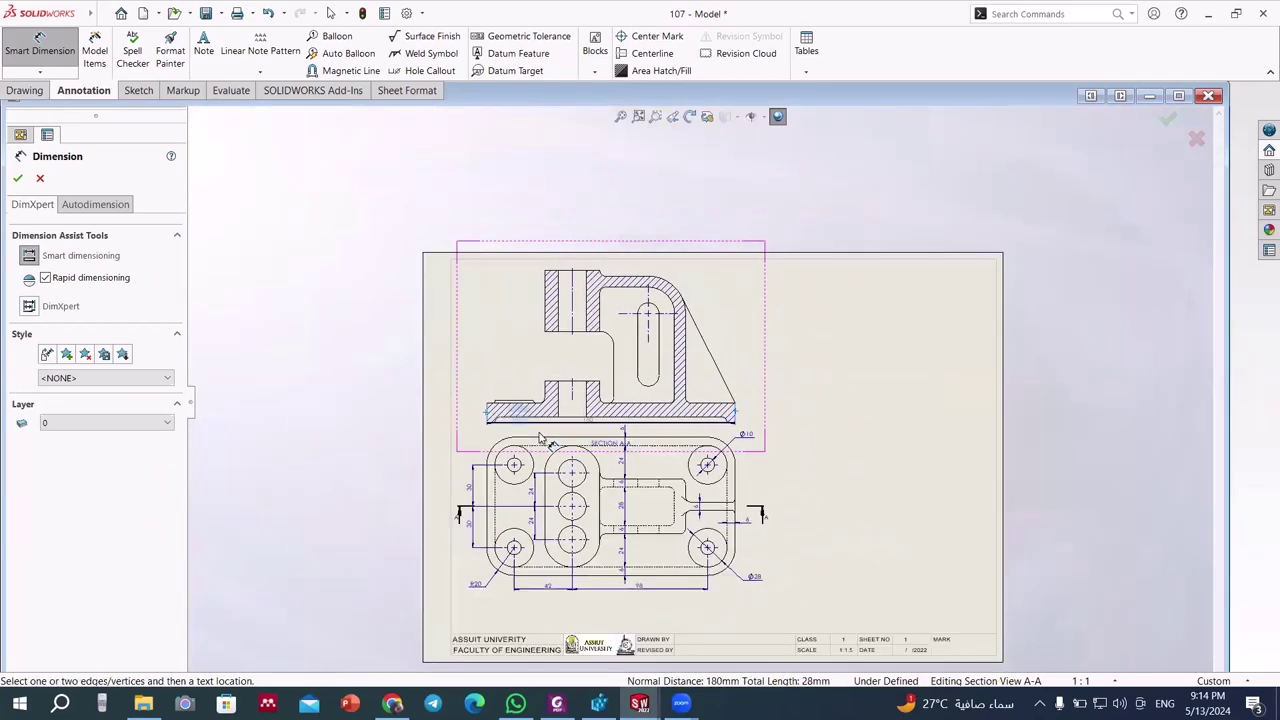
scroll(560, 438, down, 1)
scroll(600, 440, down, 1)
click(650, 442)
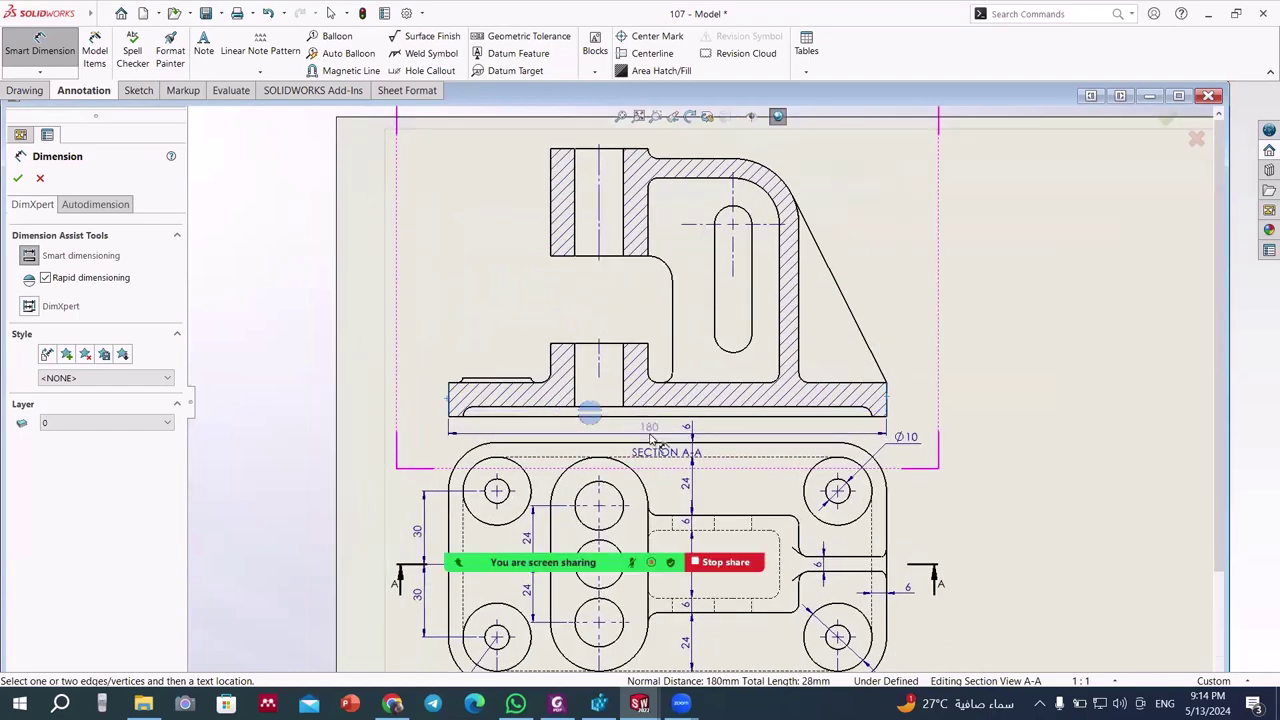
click(18, 179)
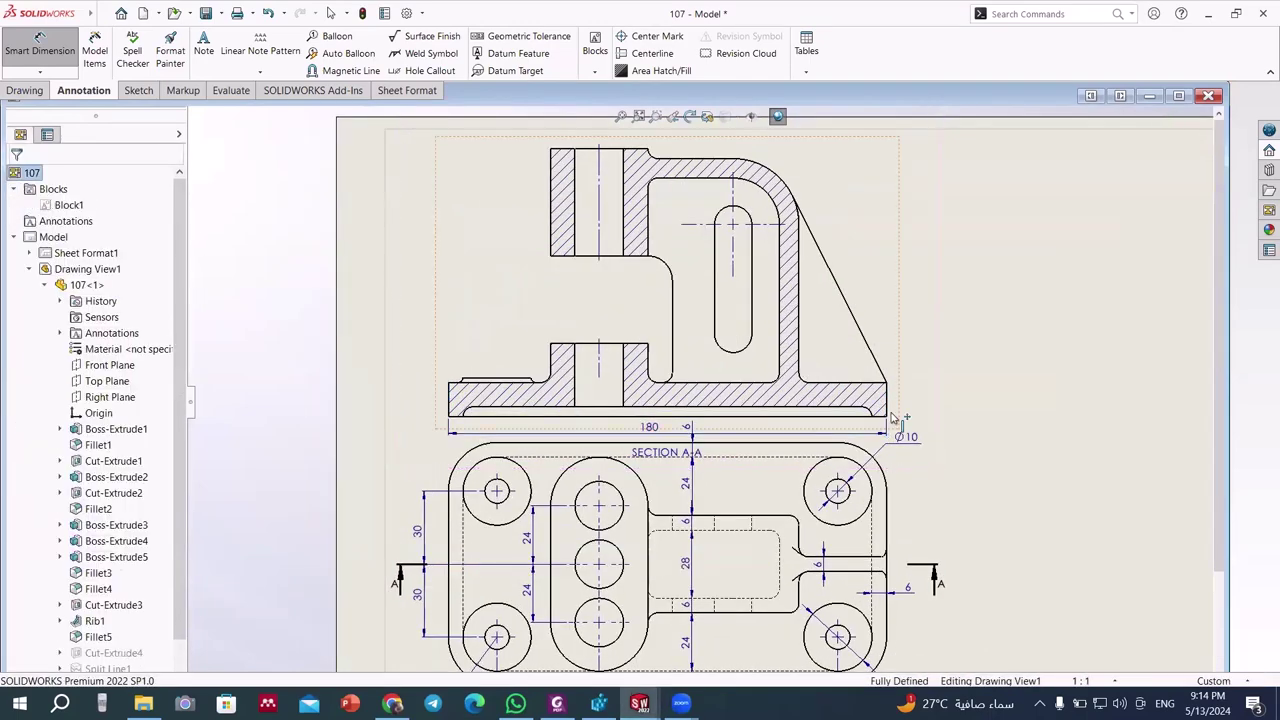
- Shift the top view further down the sheet
scroll(873, 510, up, 2)
drag(840, 482, 840, 508)
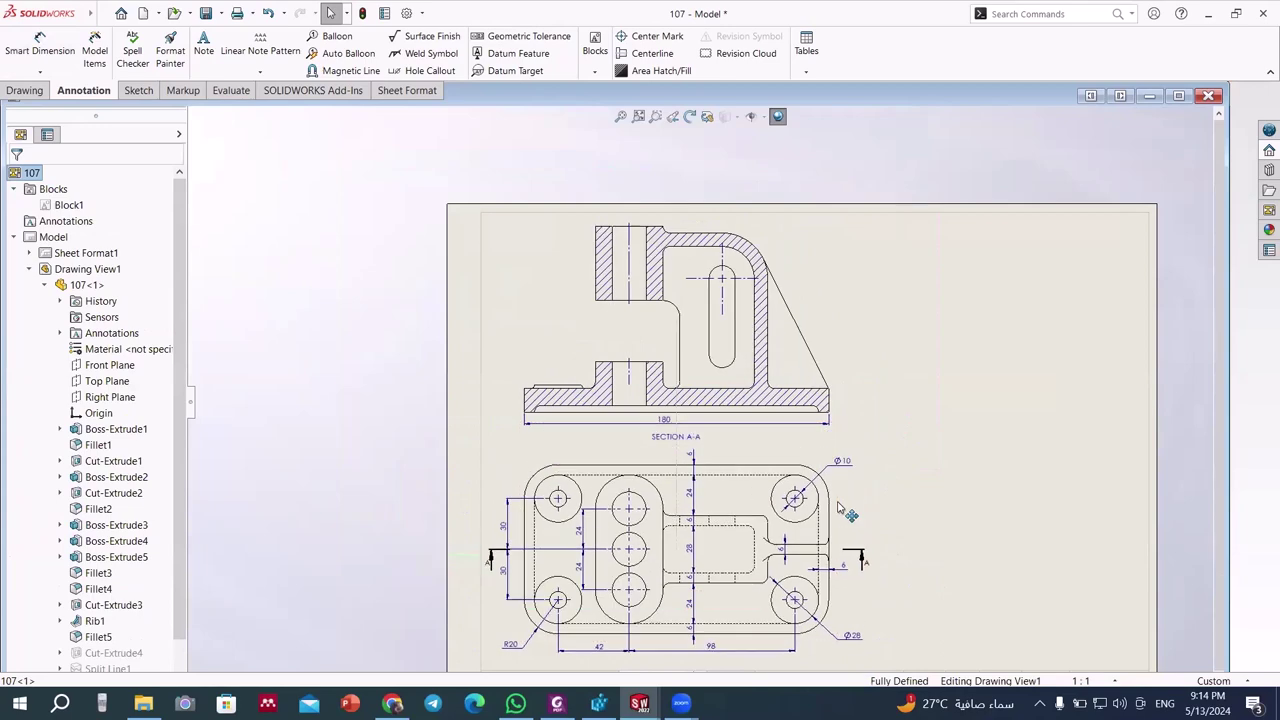
click(840, 508)
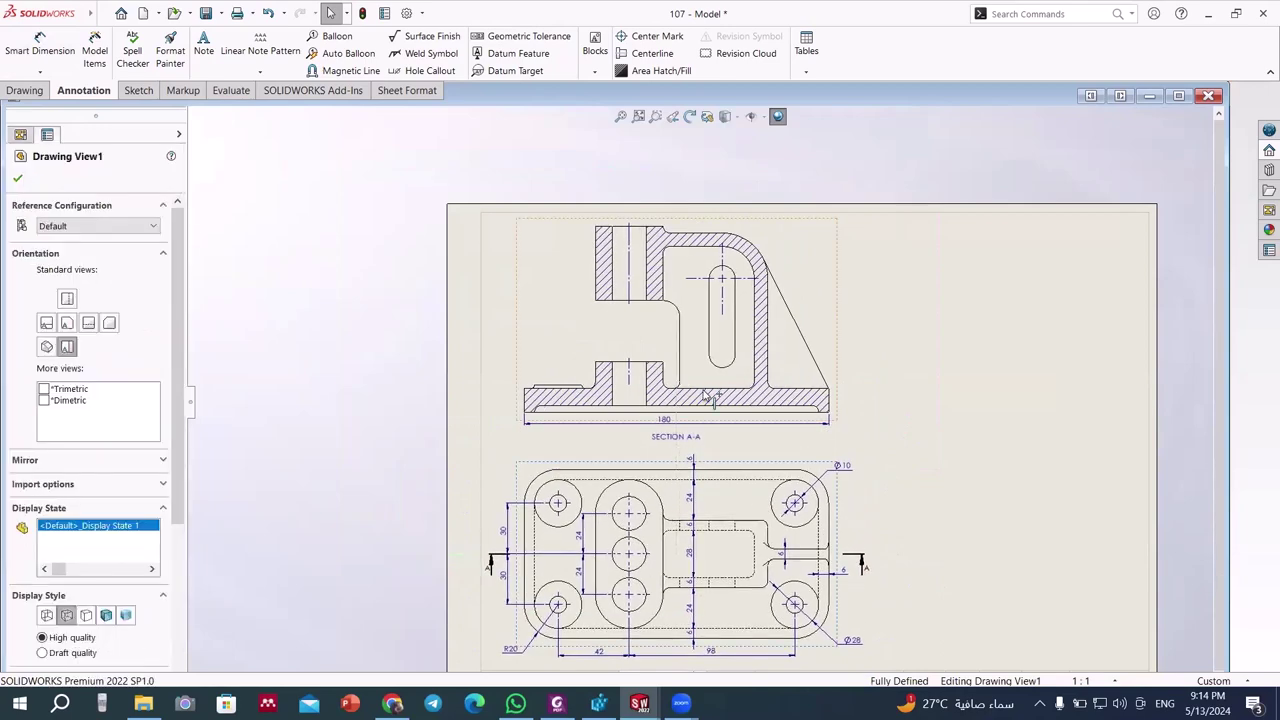
scroll(702, 382, down, 2)
- Add the 14 base thickness and the 2 step height at section A-A's left end
click(40, 45)
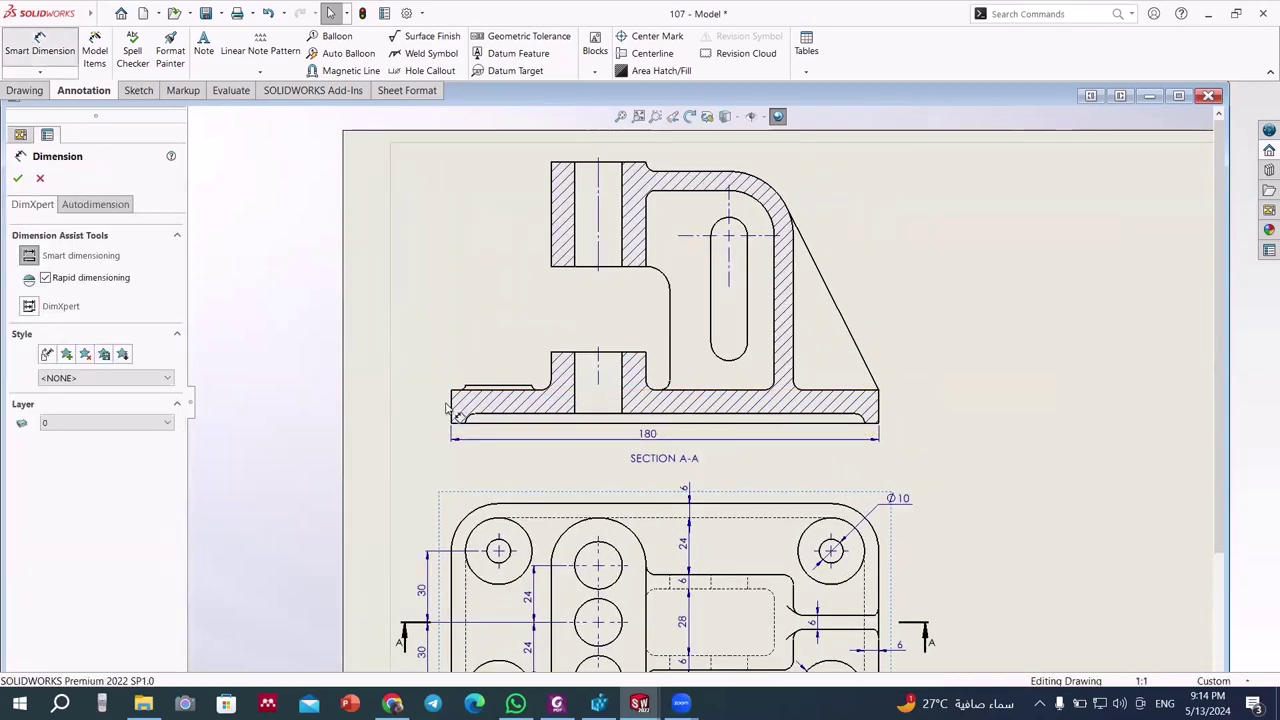
scroll(447, 407, down, 2)
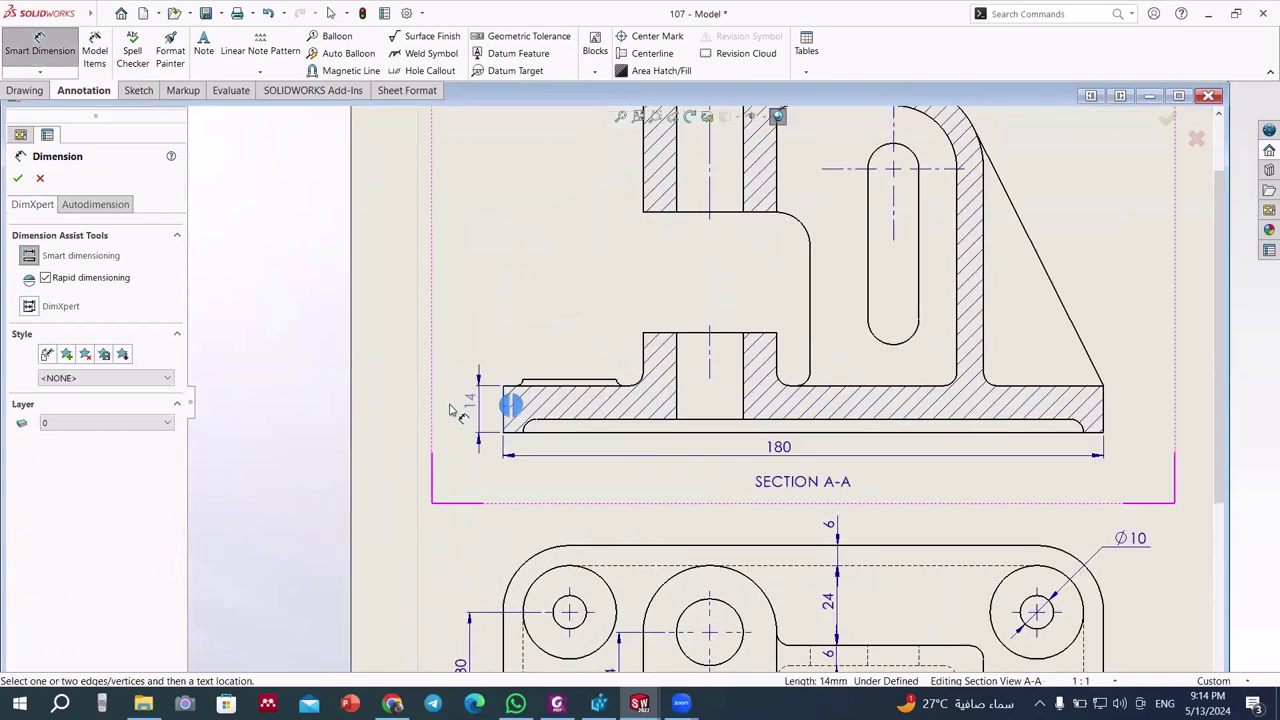
click(503, 420)
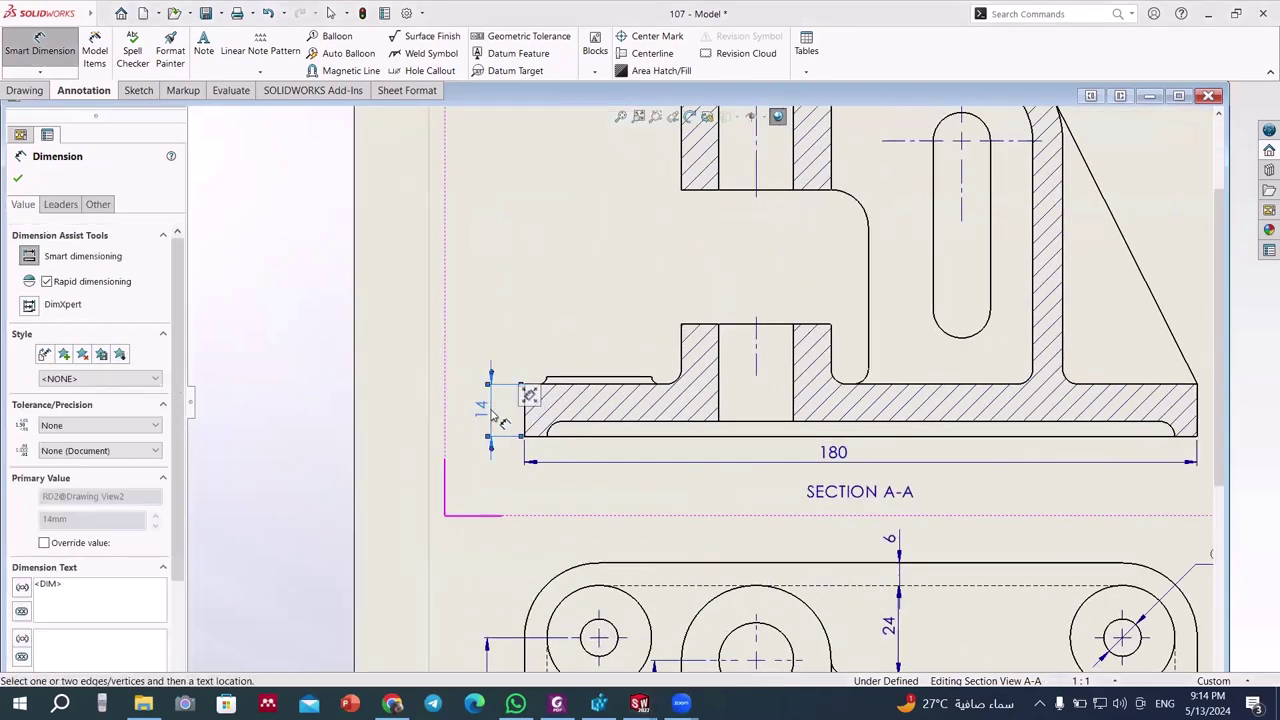
scroll(1034, 429, up, 2)
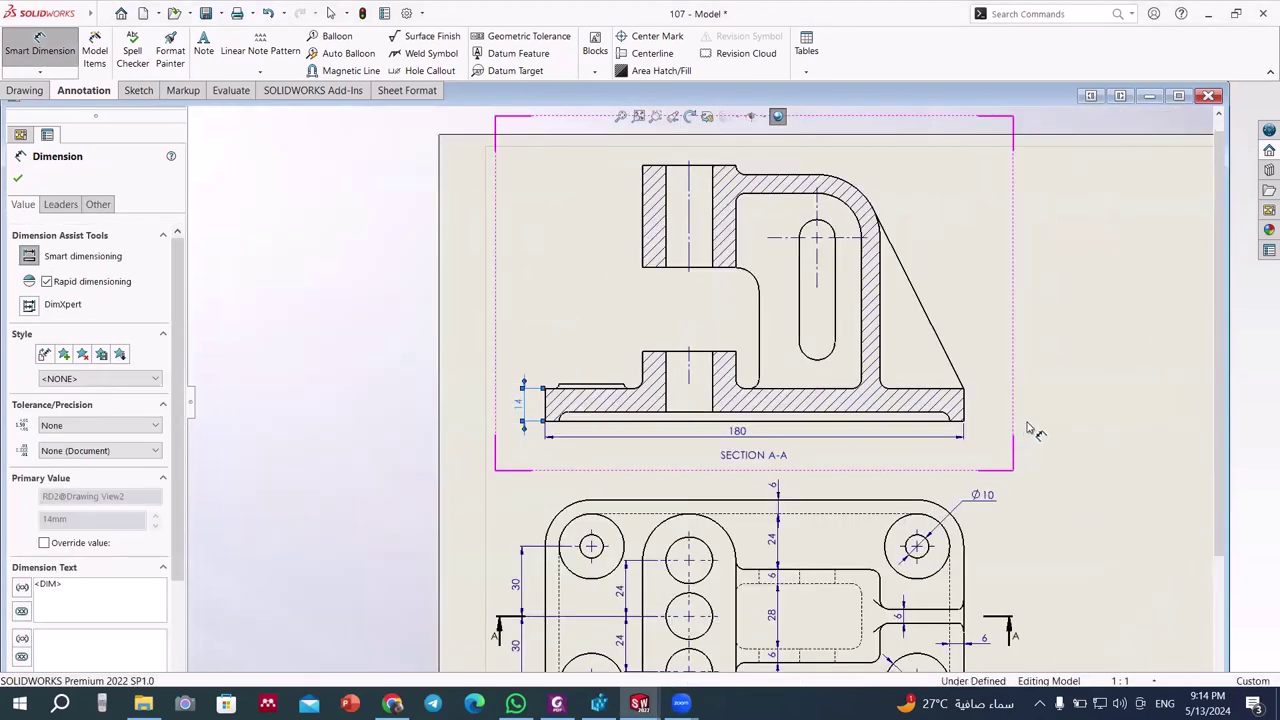
scroll(929, 391, down, 4)
scroll(778, 381, down, 1)
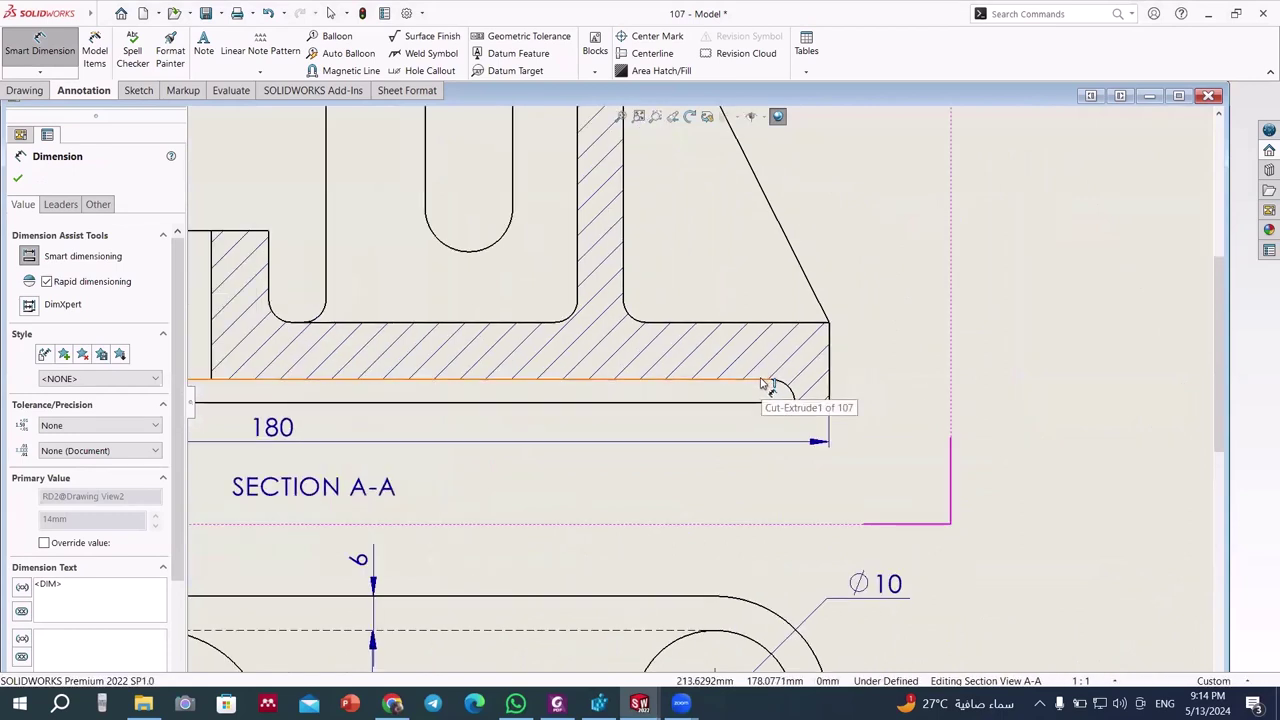
scroll(765, 385, up, 1)
scroll(765, 385, up, 1)
scroll(765, 385, up, 1)
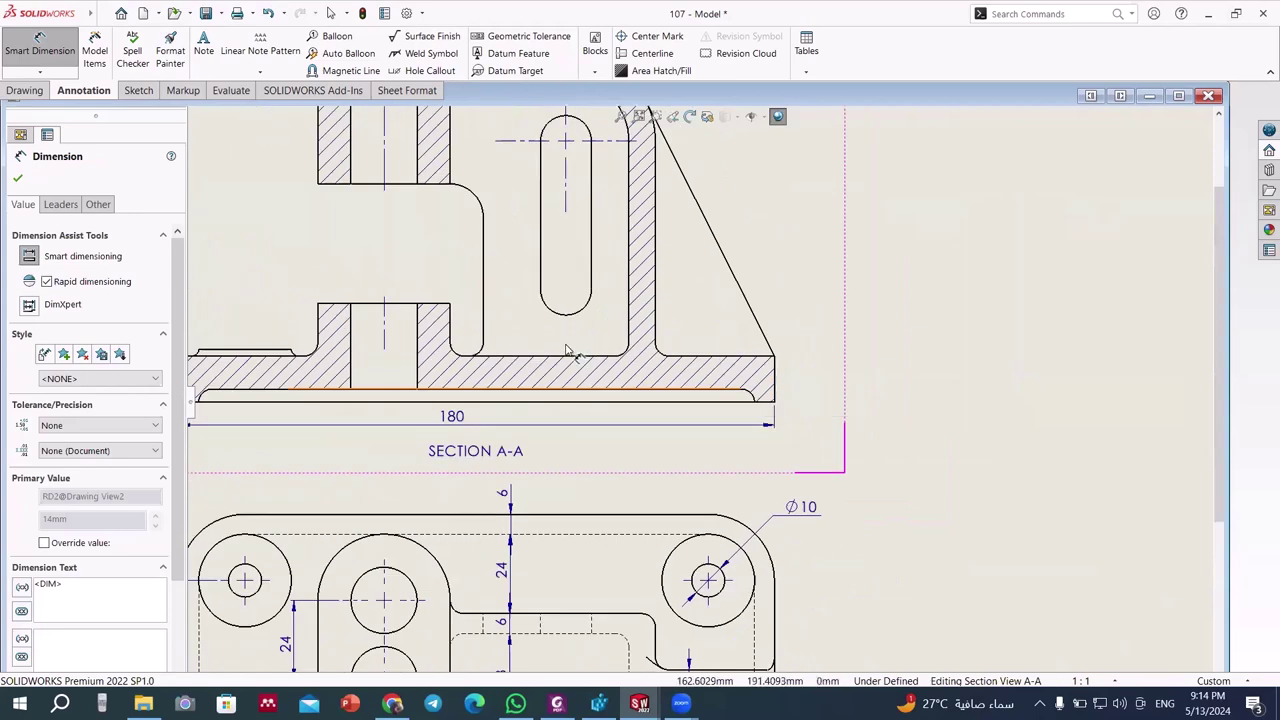
scroll(290, 380, down, 1)
scroll(290, 380, down, 2)
scroll(291, 385, down, 1)
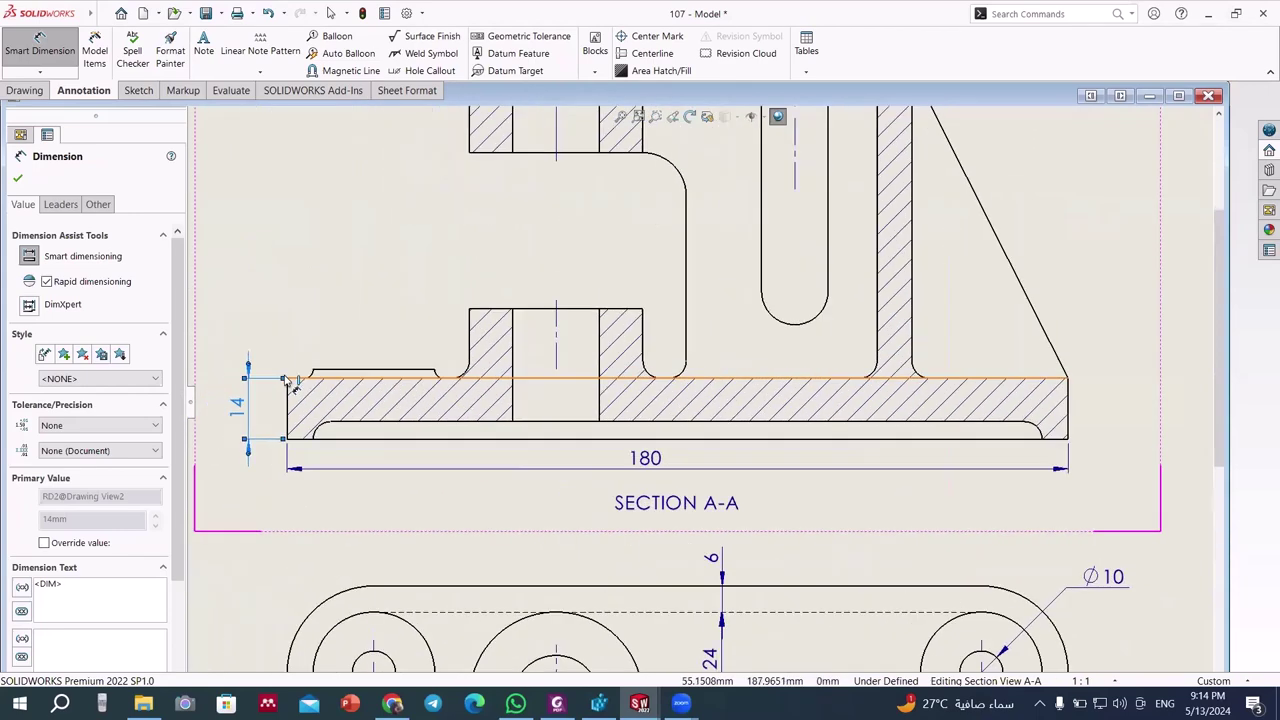
scroll(362, 378, down, 1)
click(366, 379)
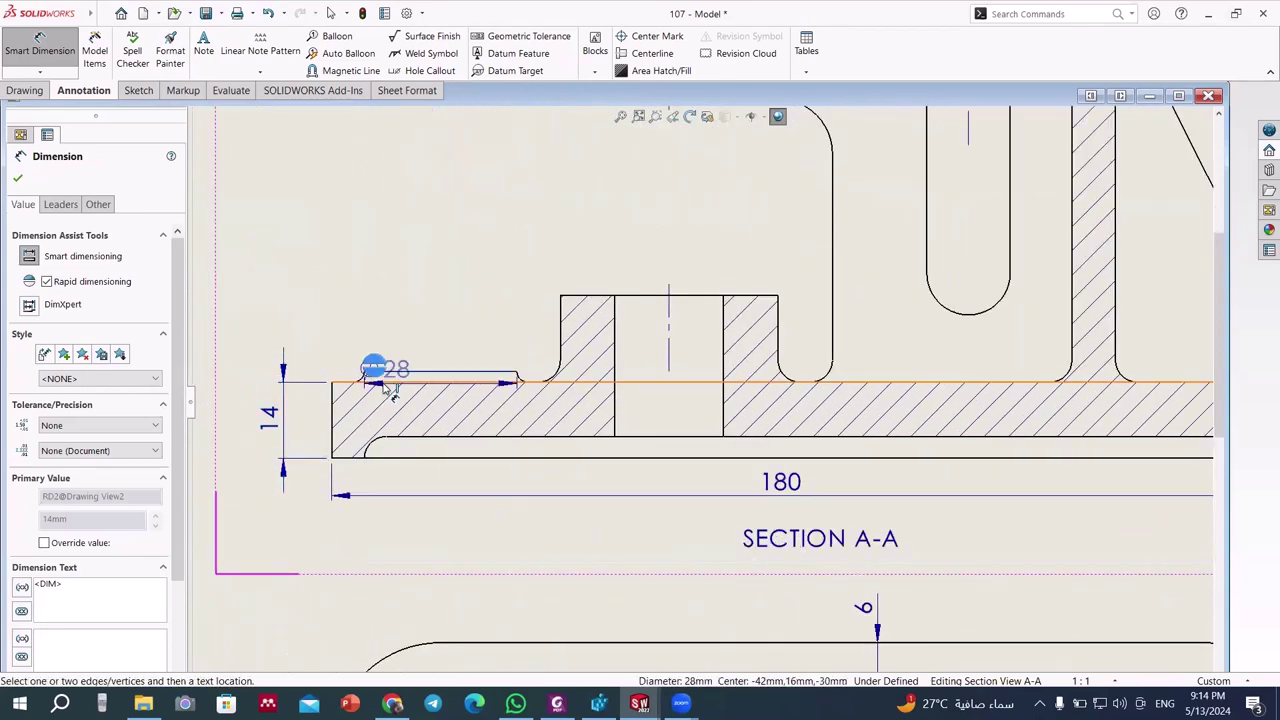
click(366, 376)
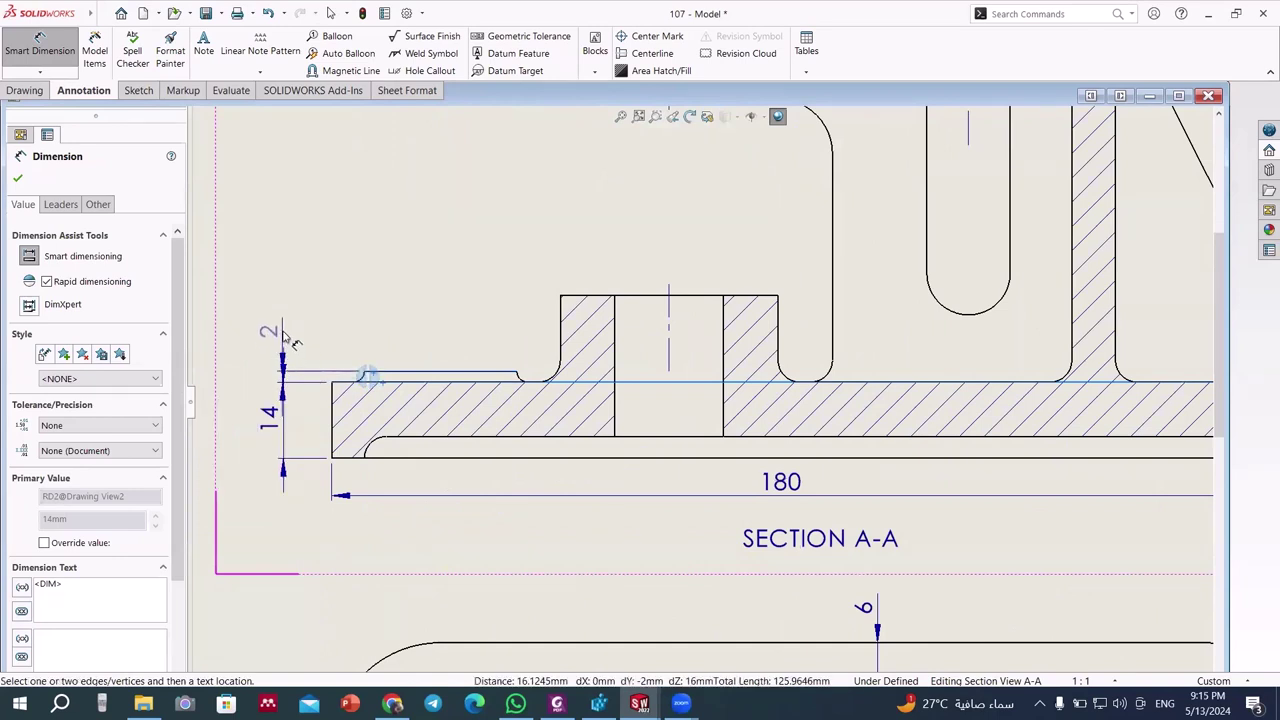
click(284, 336)
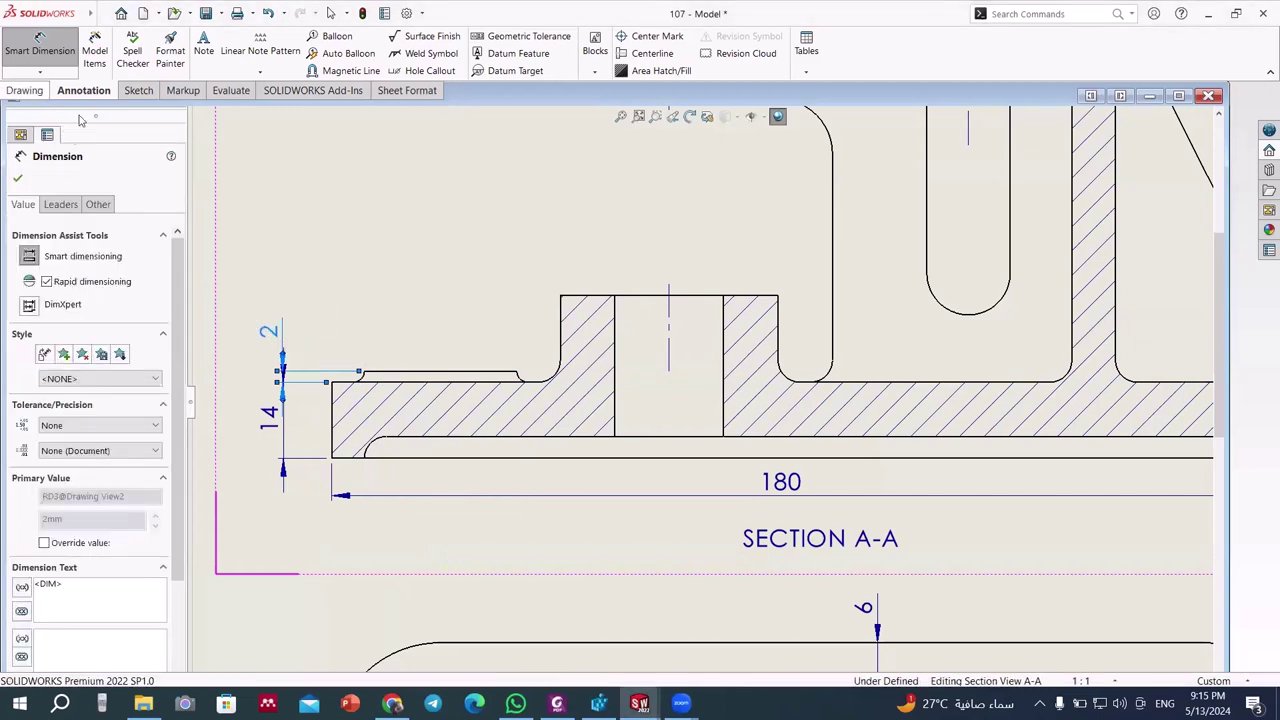
key(Escape)
key(Escape)
click(420, 345)
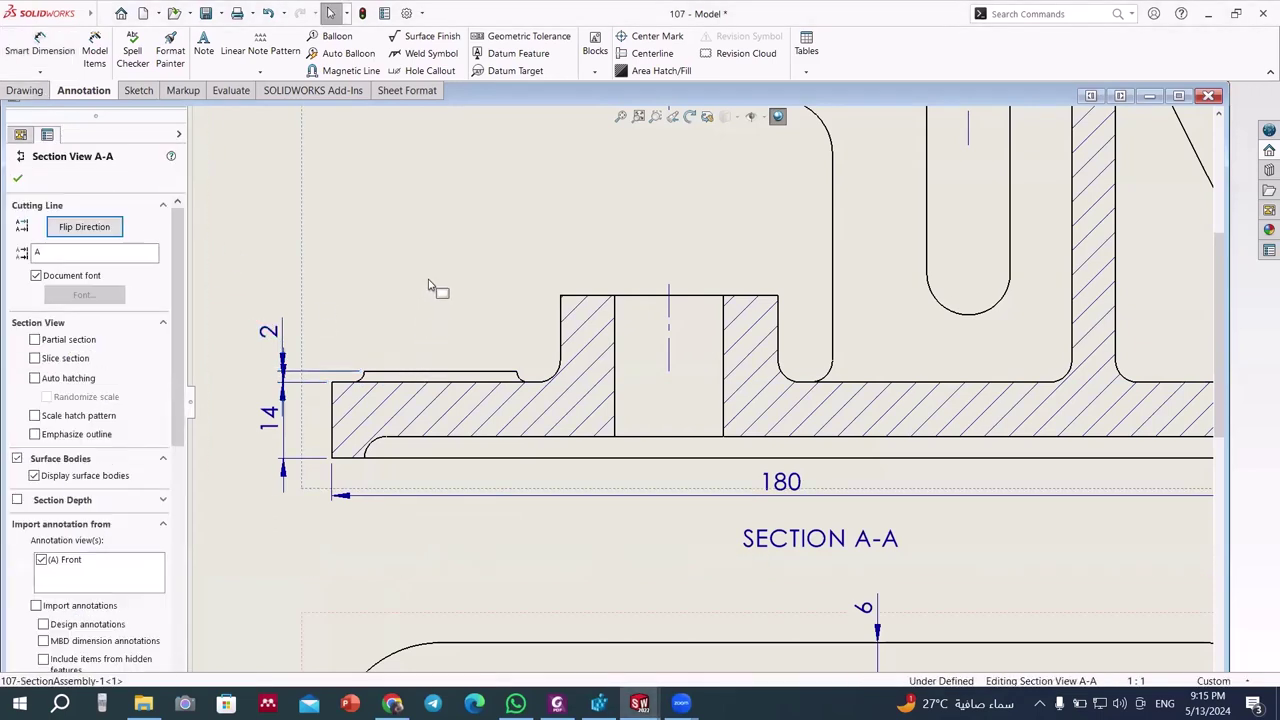
- Open part 107 from section view A-A in a full-size window
right_click(428, 286)
click(424, 246)
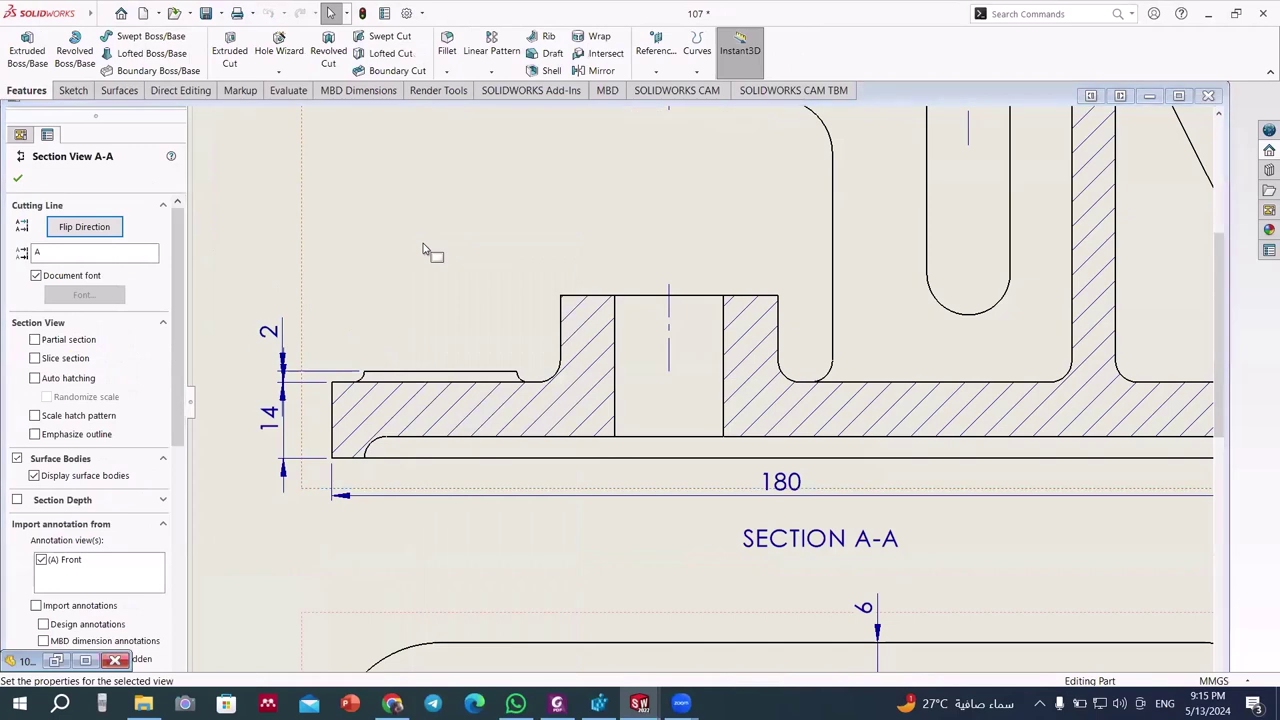
click(17, 178)
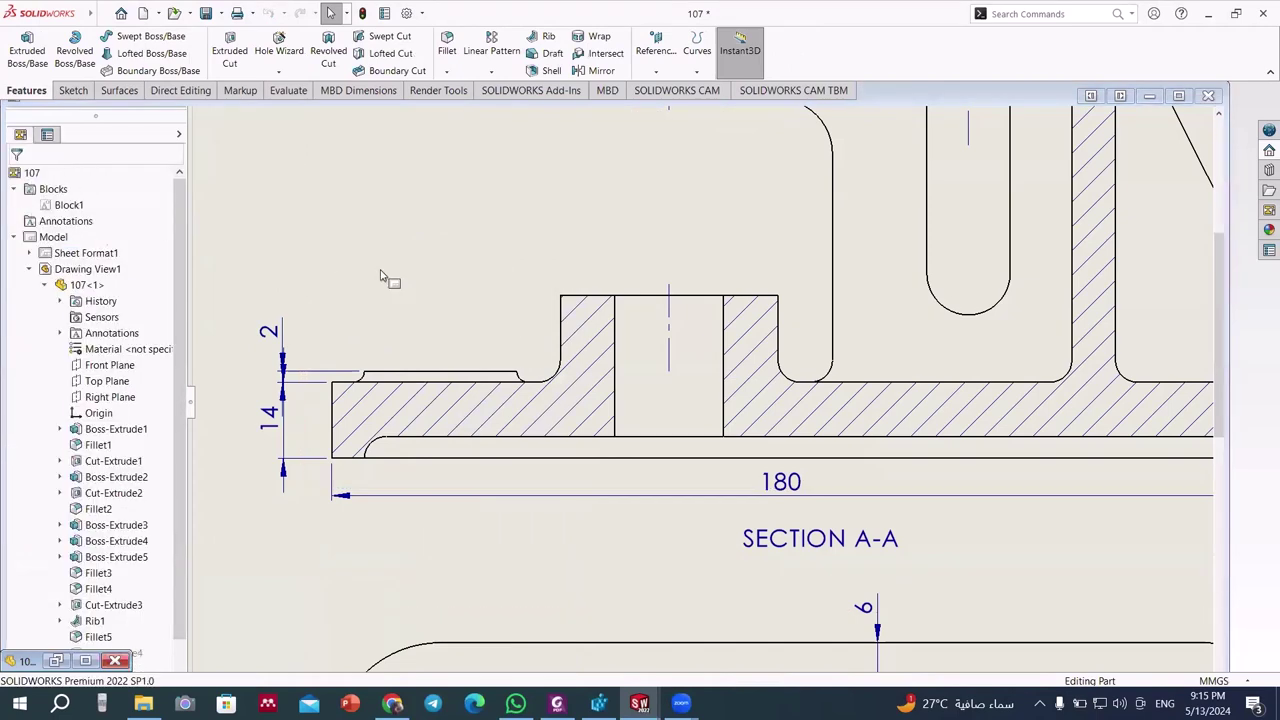
click(90, 661)
- Change Boss-Extrude3's end condition to Blind
click(528, 505)
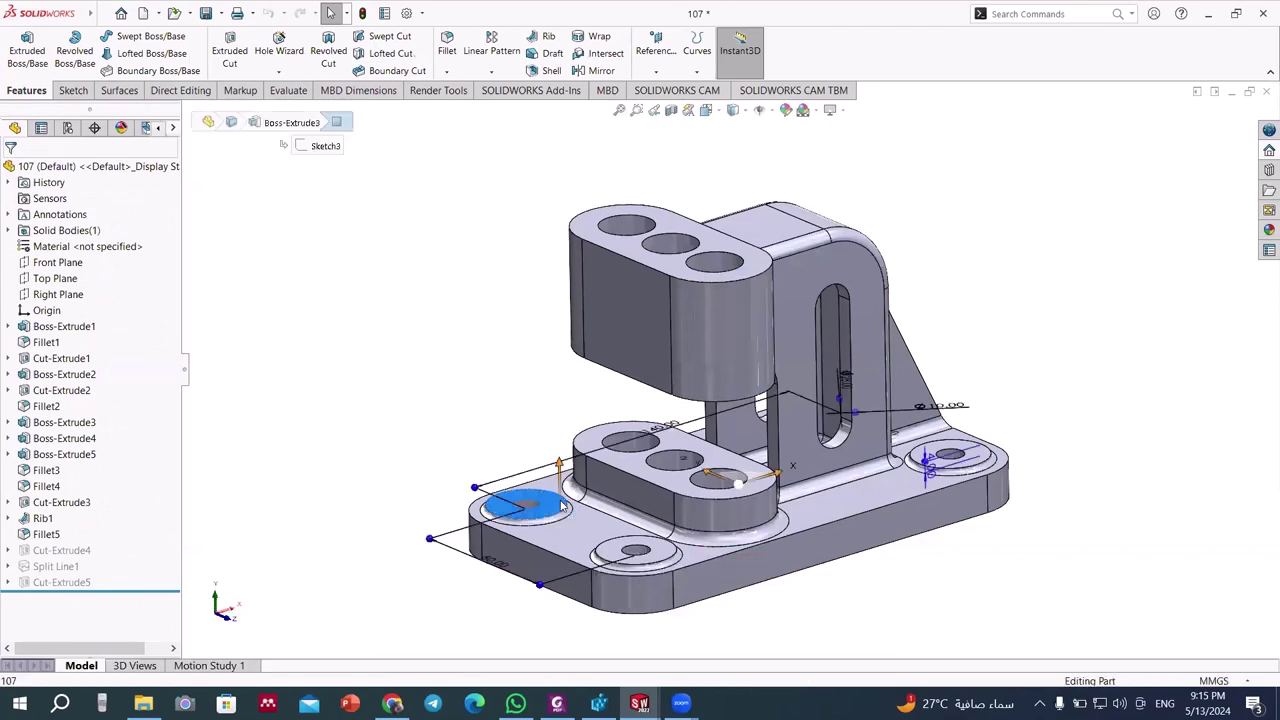
click(82, 425)
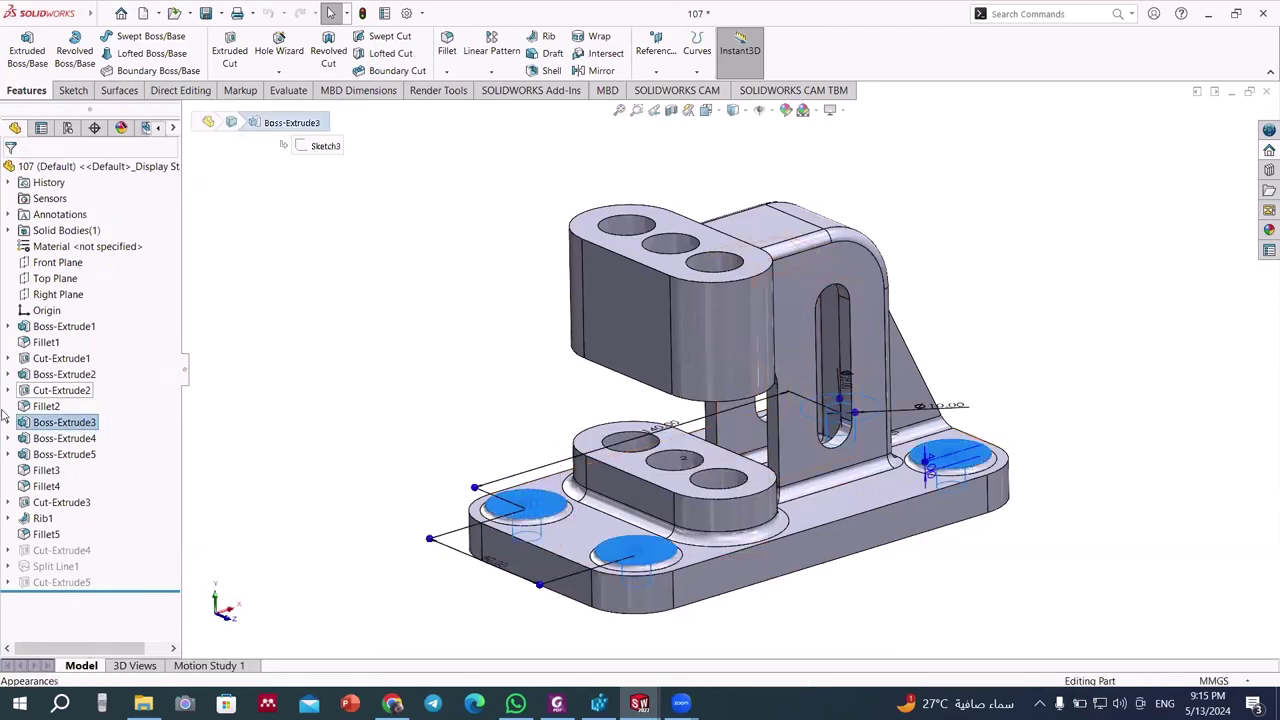
right_click(40, 424)
click(50, 380)
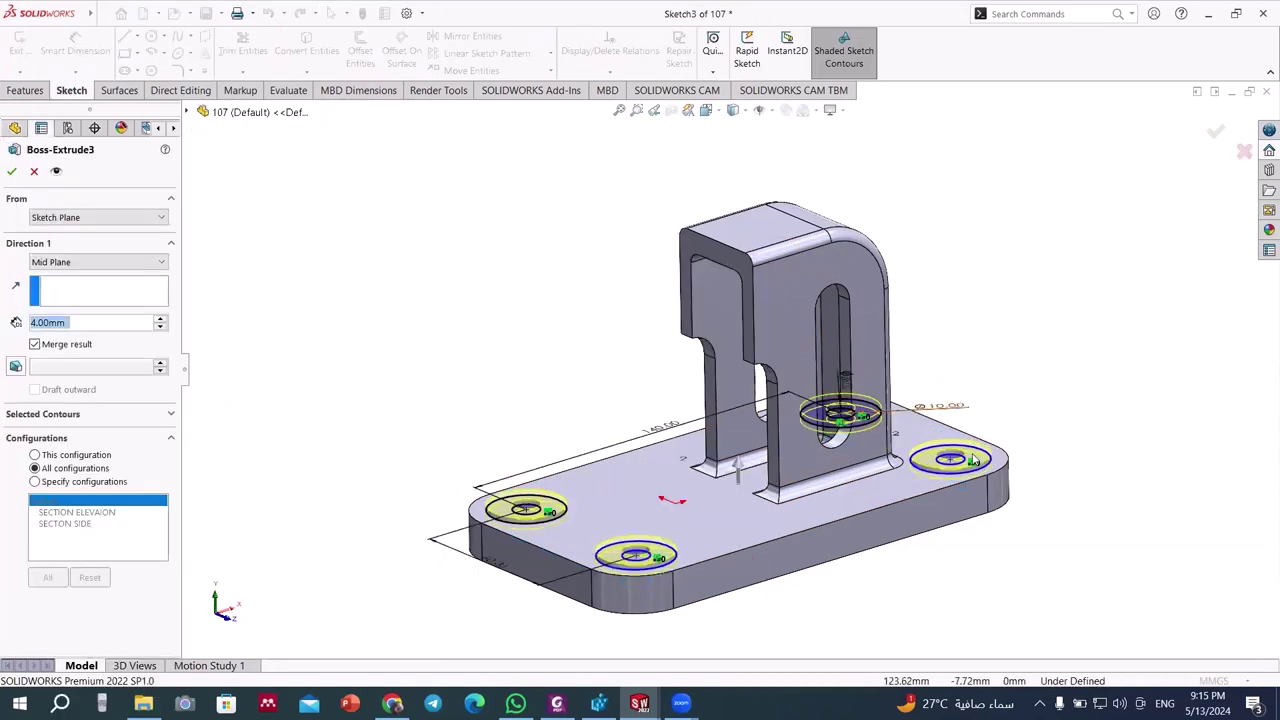
click(57, 262)
click(50, 276)
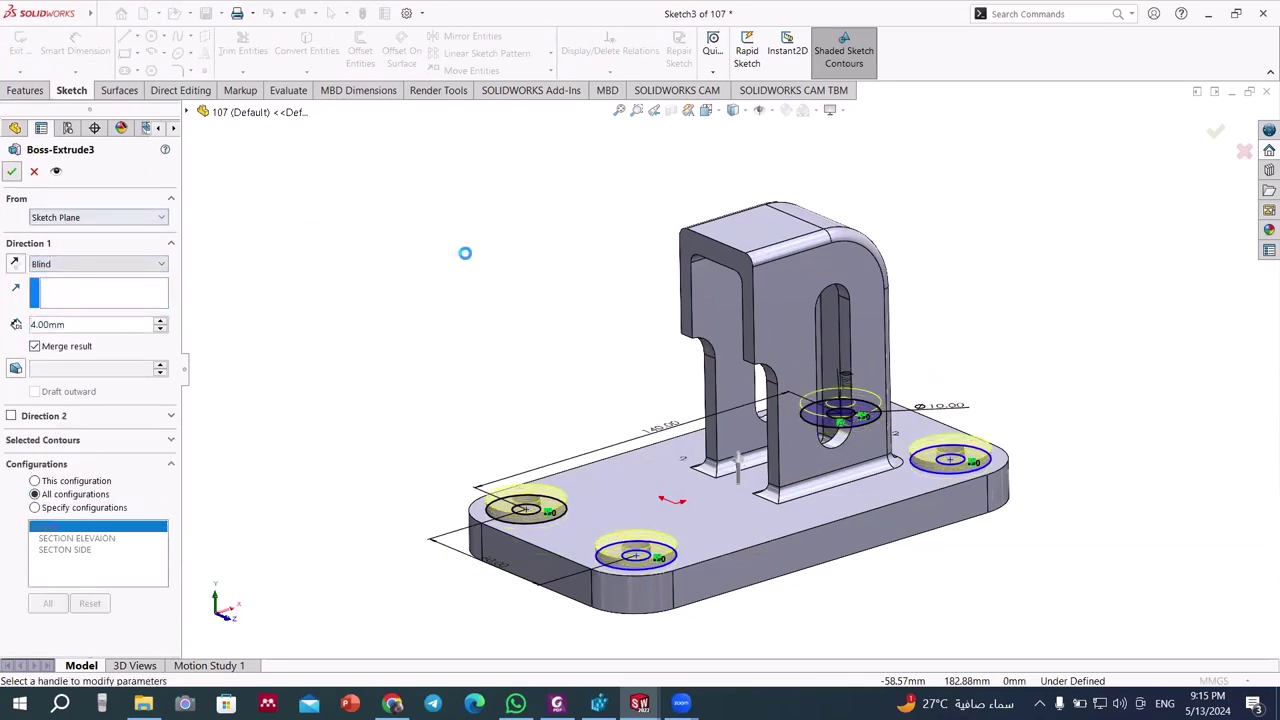
click(1215, 131)
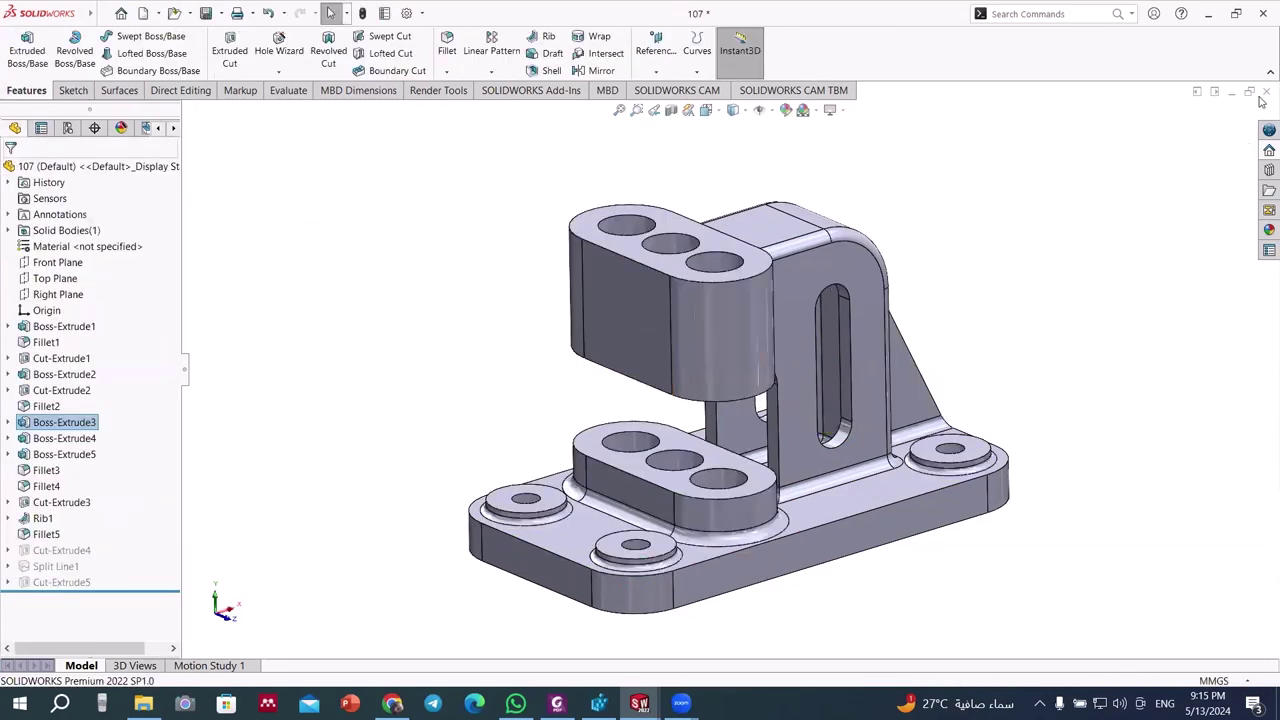
- Set Fillet4's radius to 4 mm, then close and save part 107
click(566, 506)
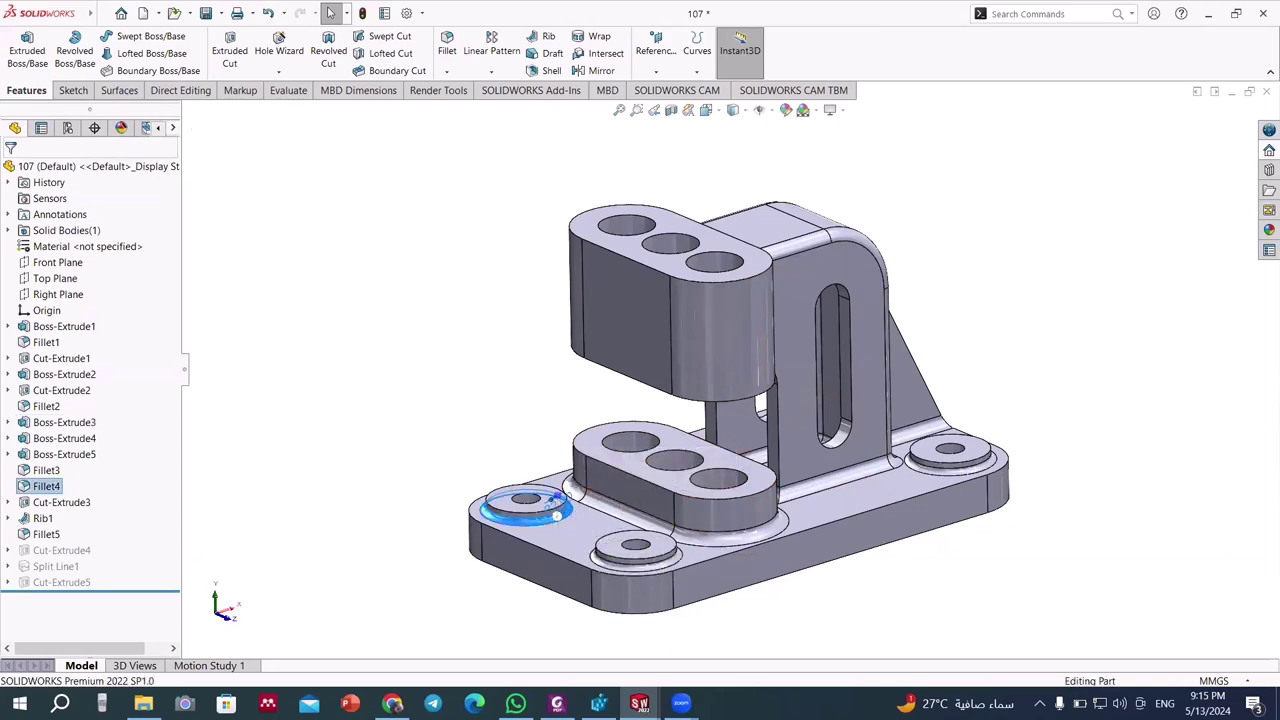
click(556, 508)
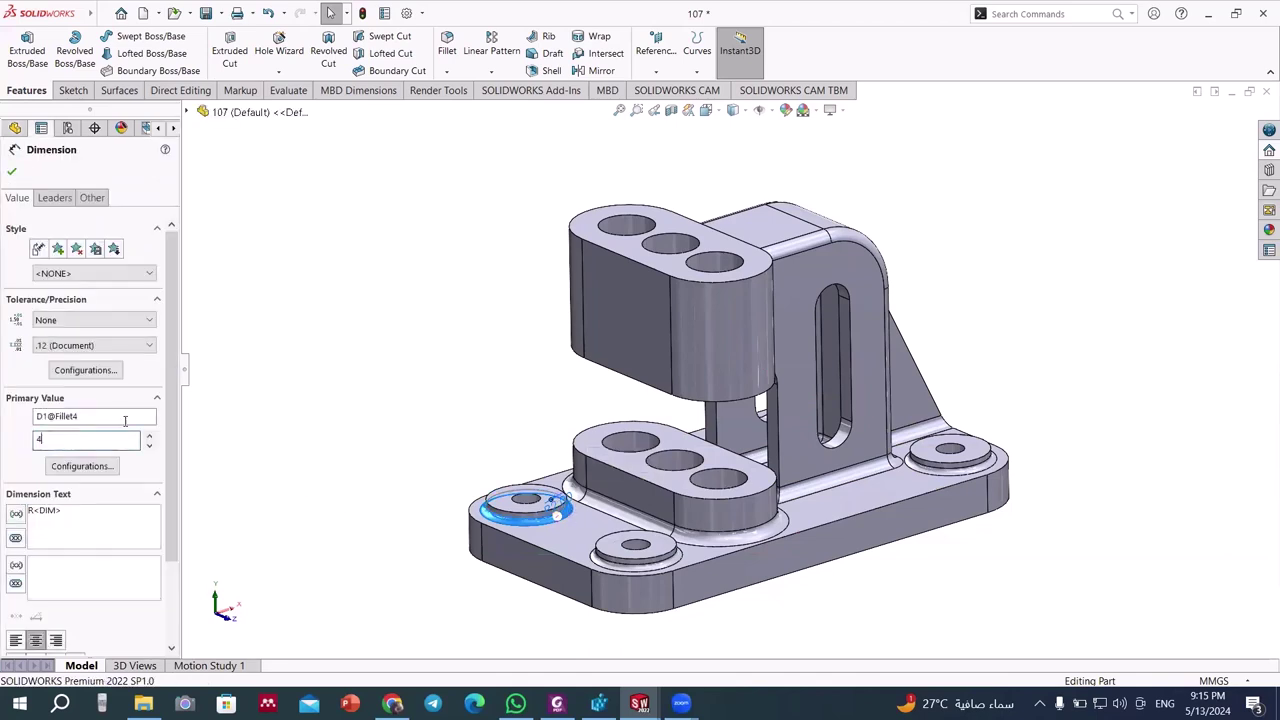
key(Return)
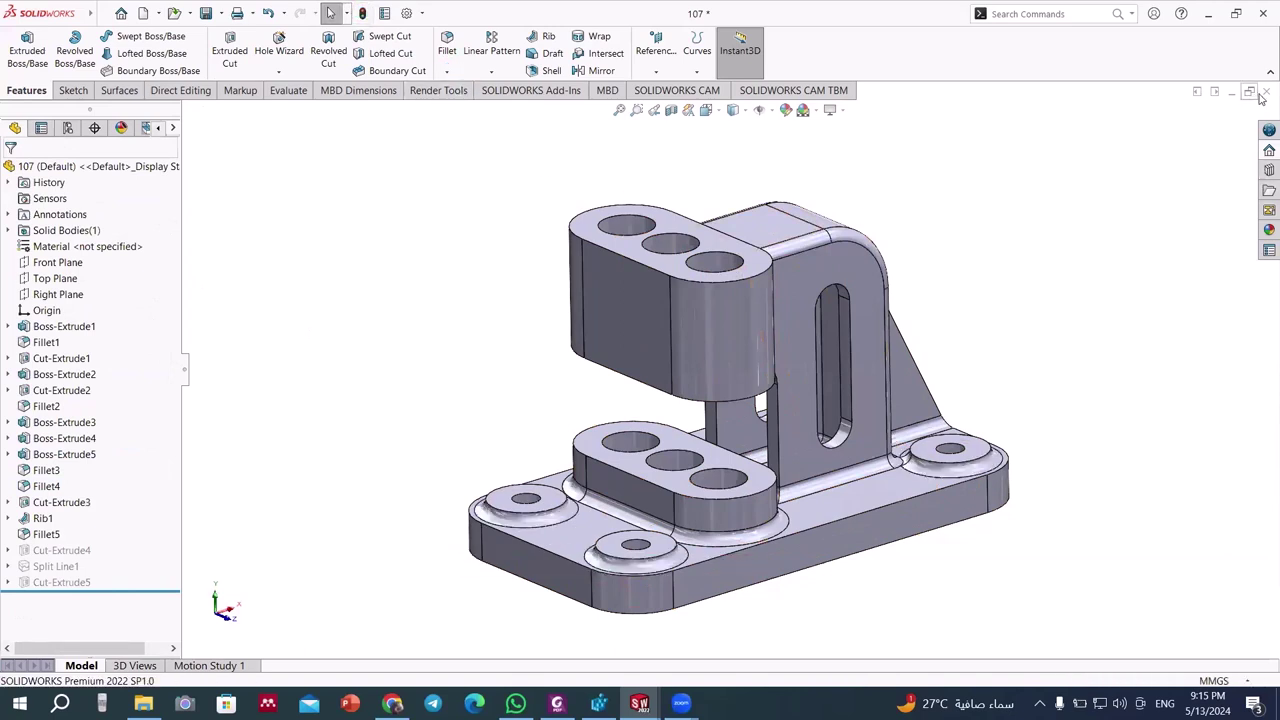
click(1262, 92)
click(616, 349)
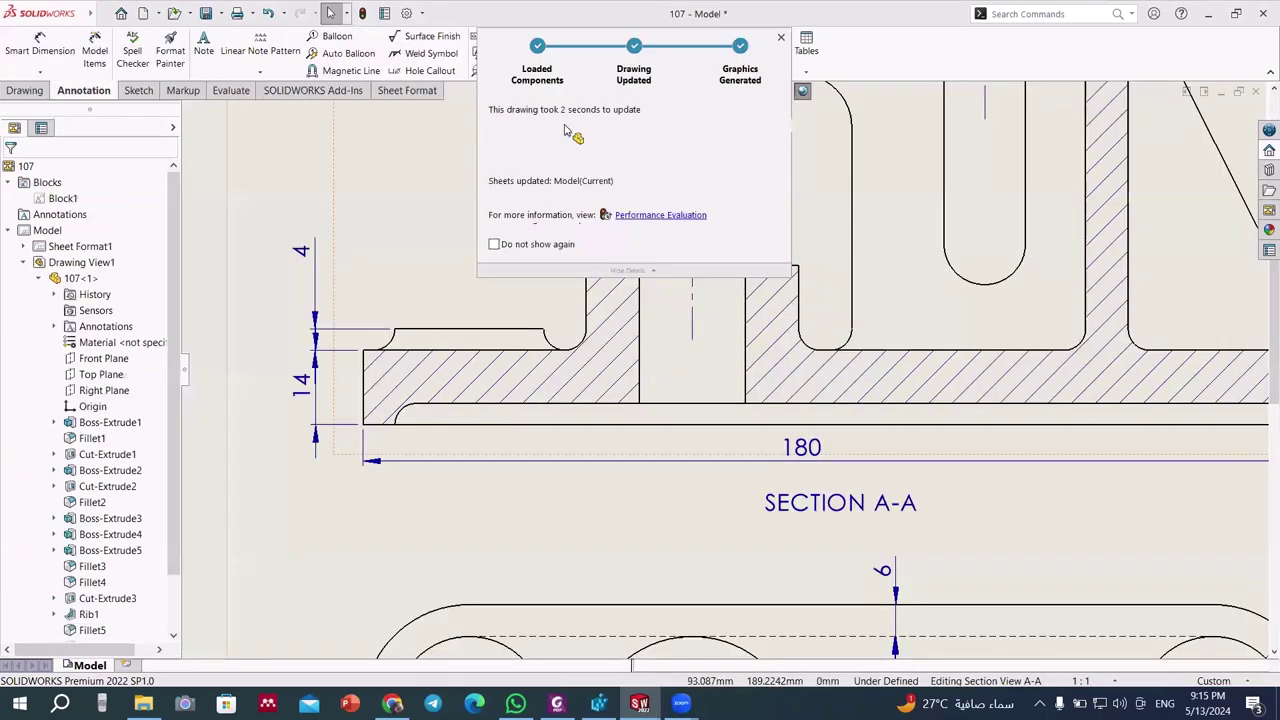
- Back in the drawing, add a Ø28 diameter dimension above the left boss
click(778, 40)
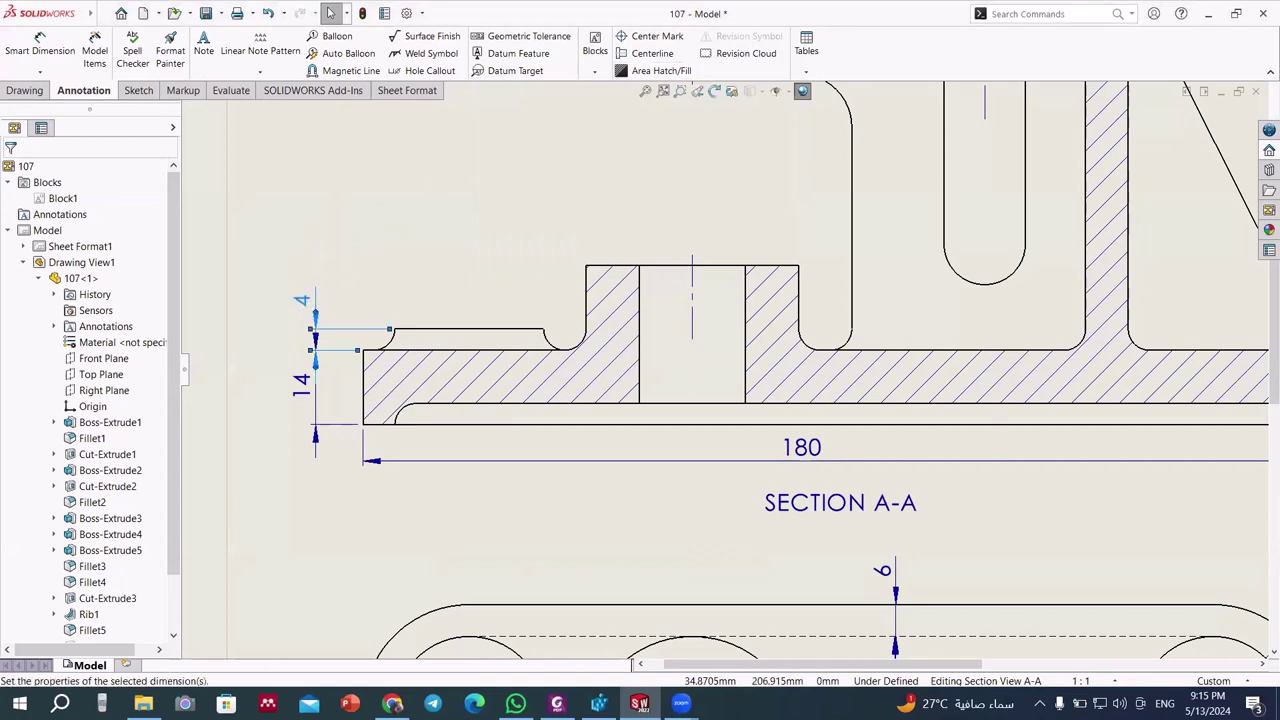
click(428, 298)
key(Escape)
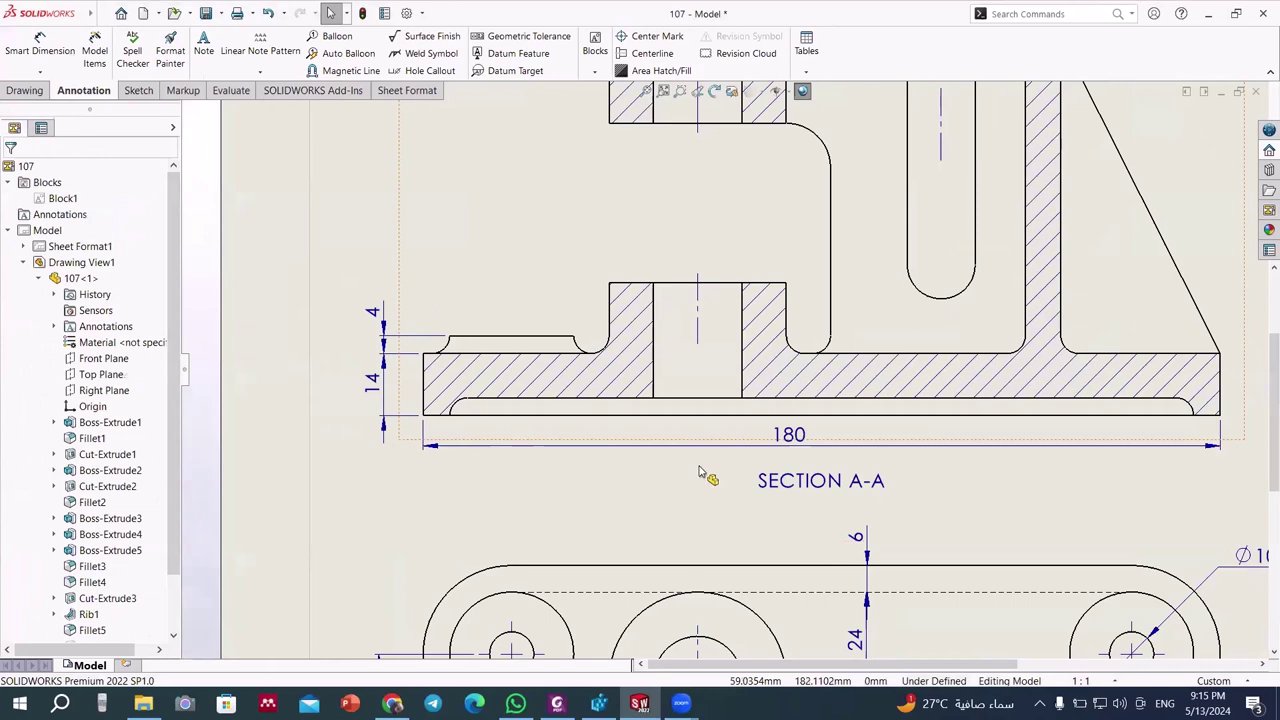
click(40, 45)
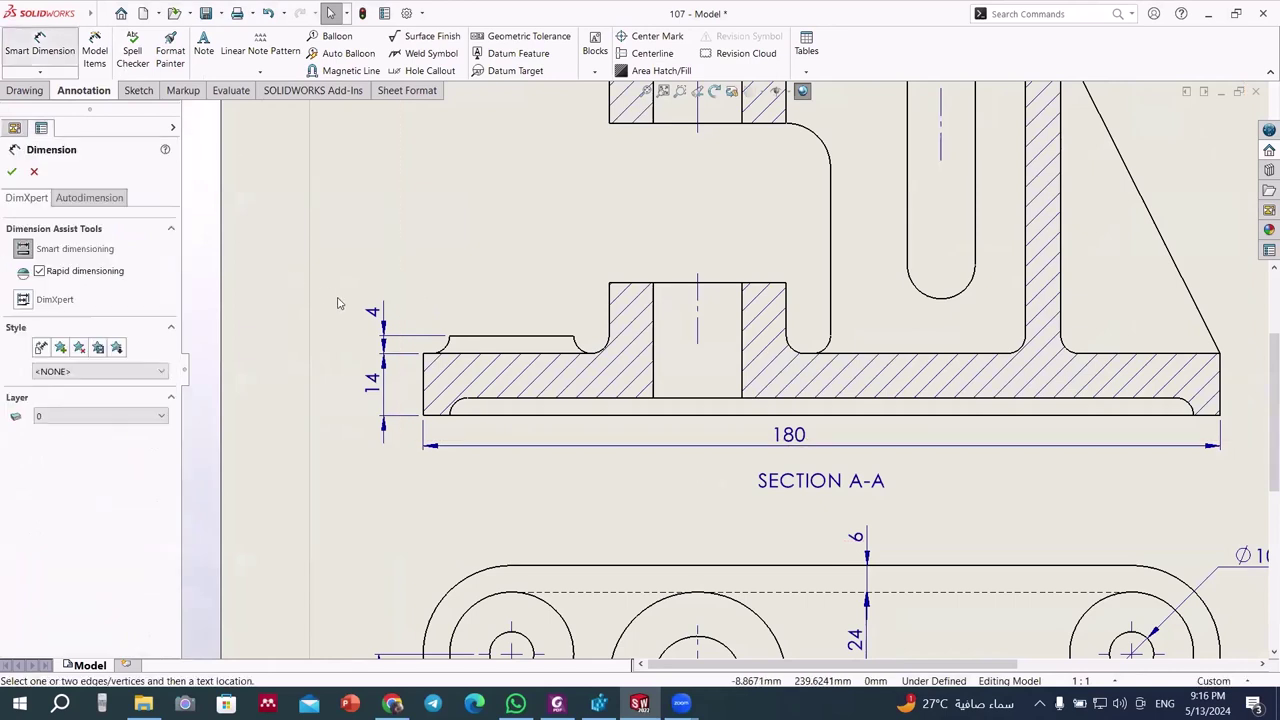
click(472, 341)
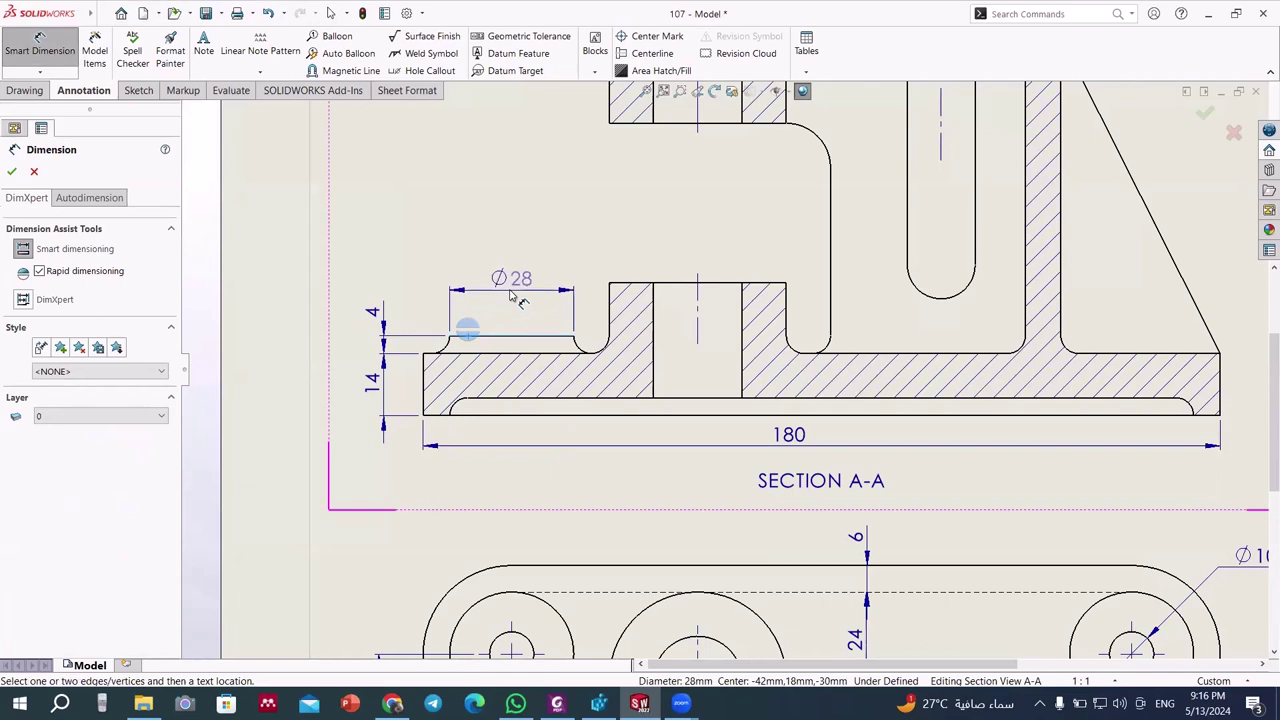
click(510, 293)
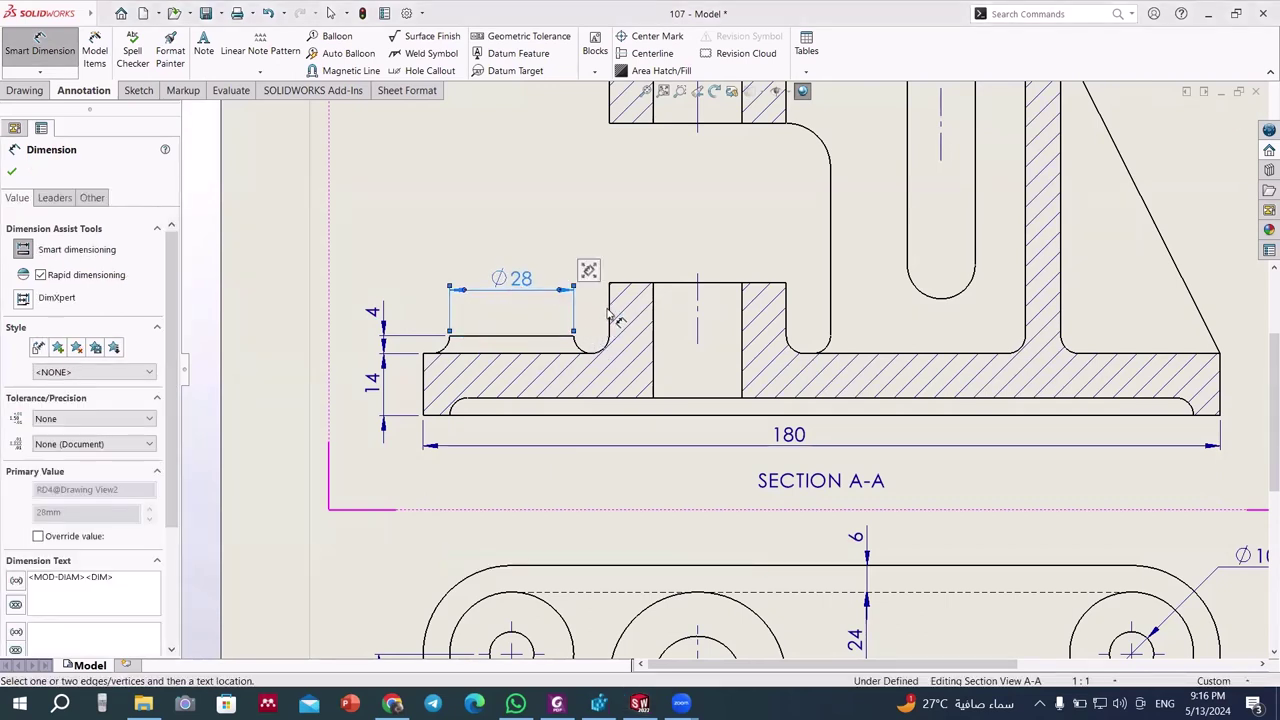
- Add an 8 width dimension on the boss and cancel the unfinished 40
scroll(617, 320, down, 1)
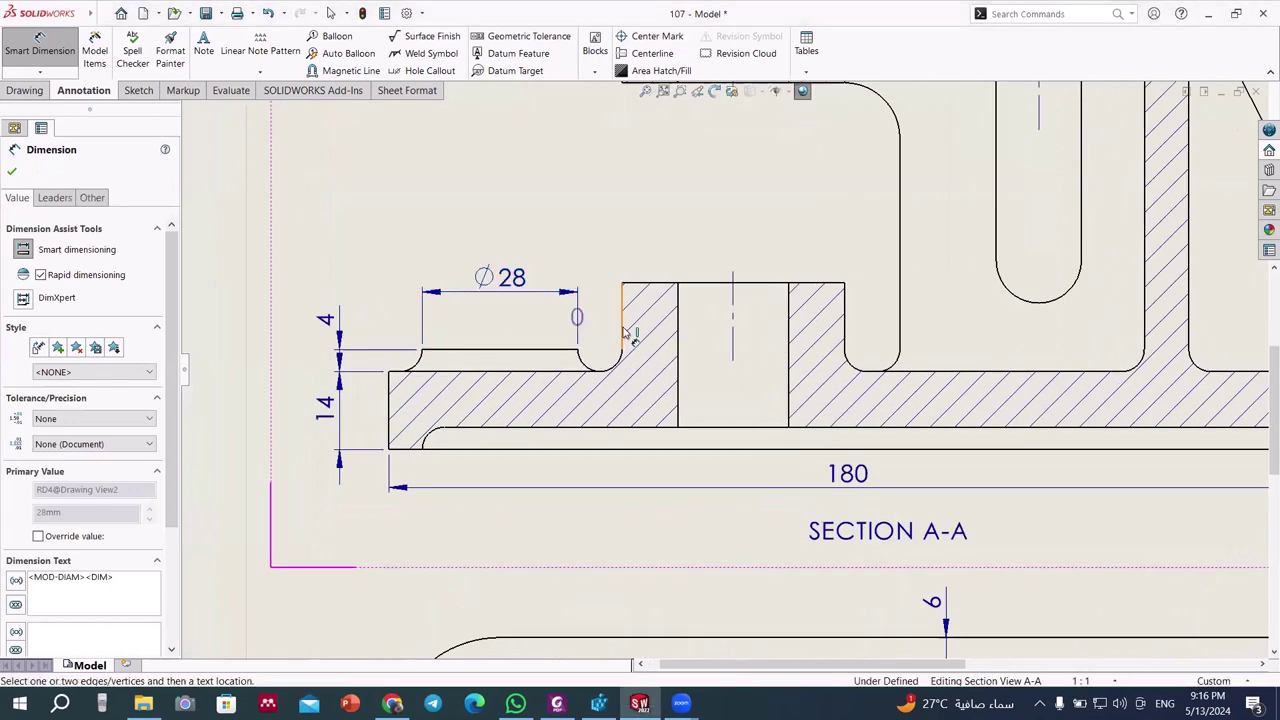
click(622, 330)
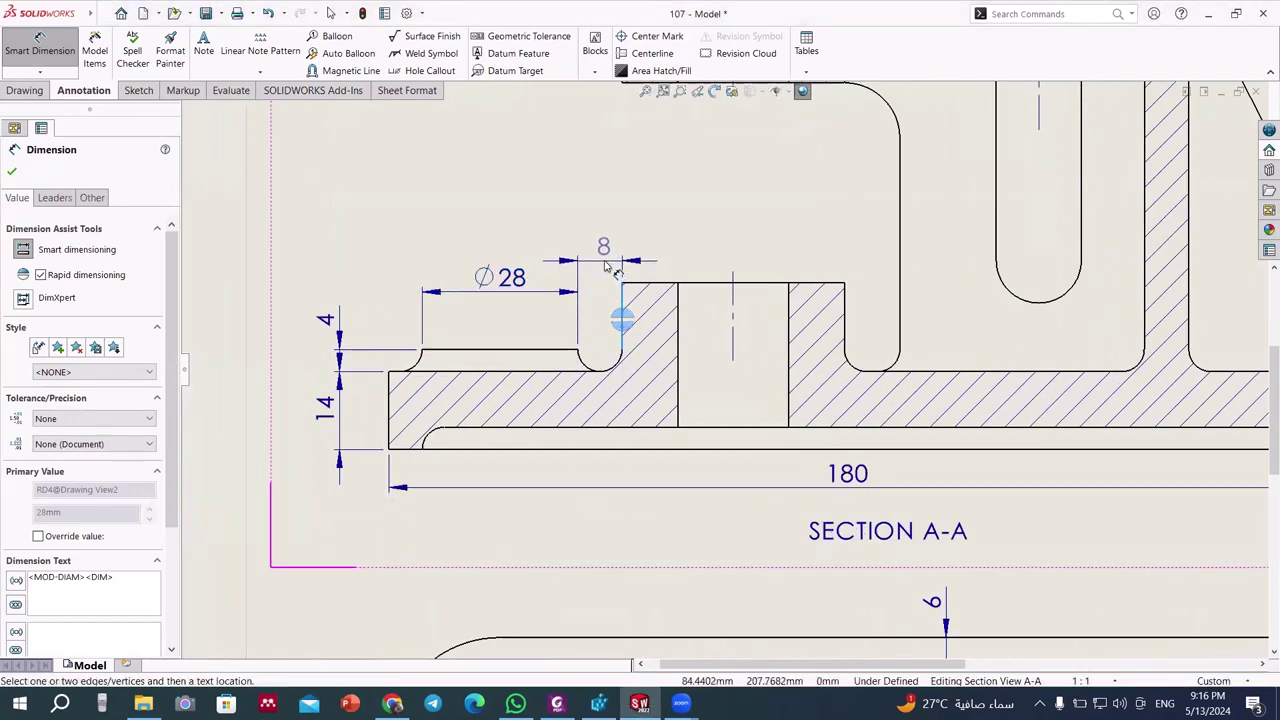
click(604, 258)
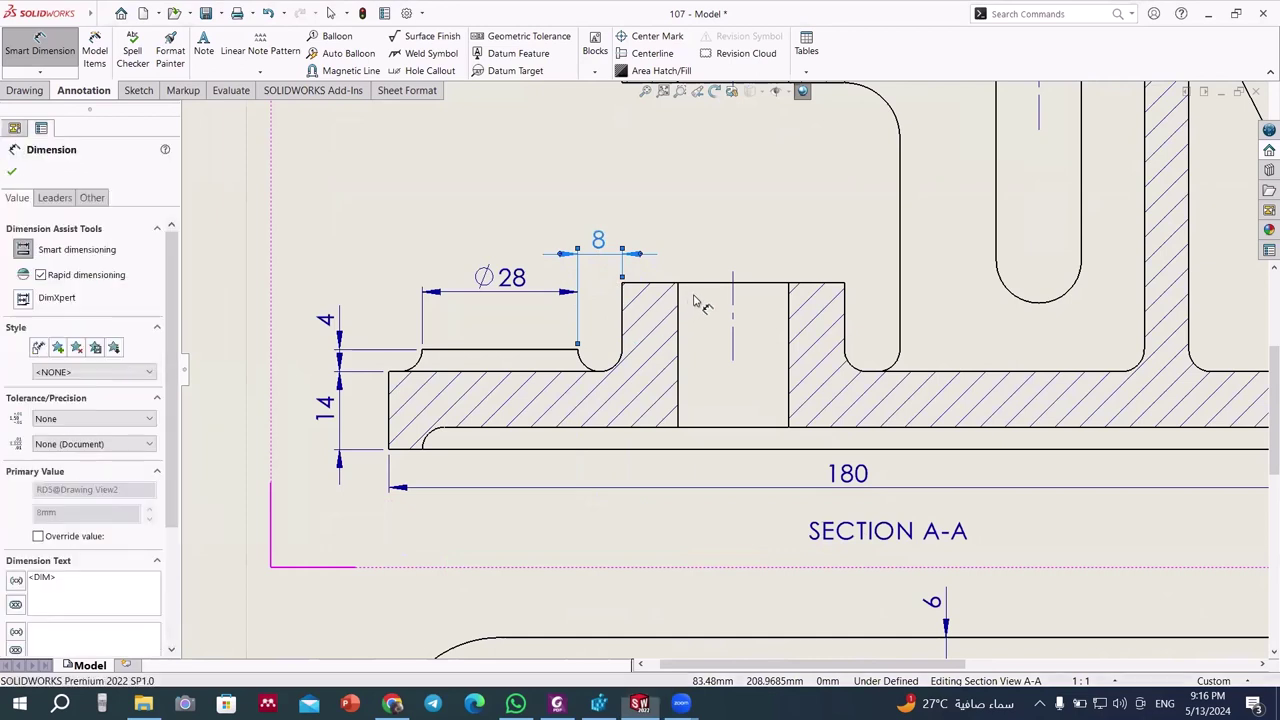
click(843, 315)
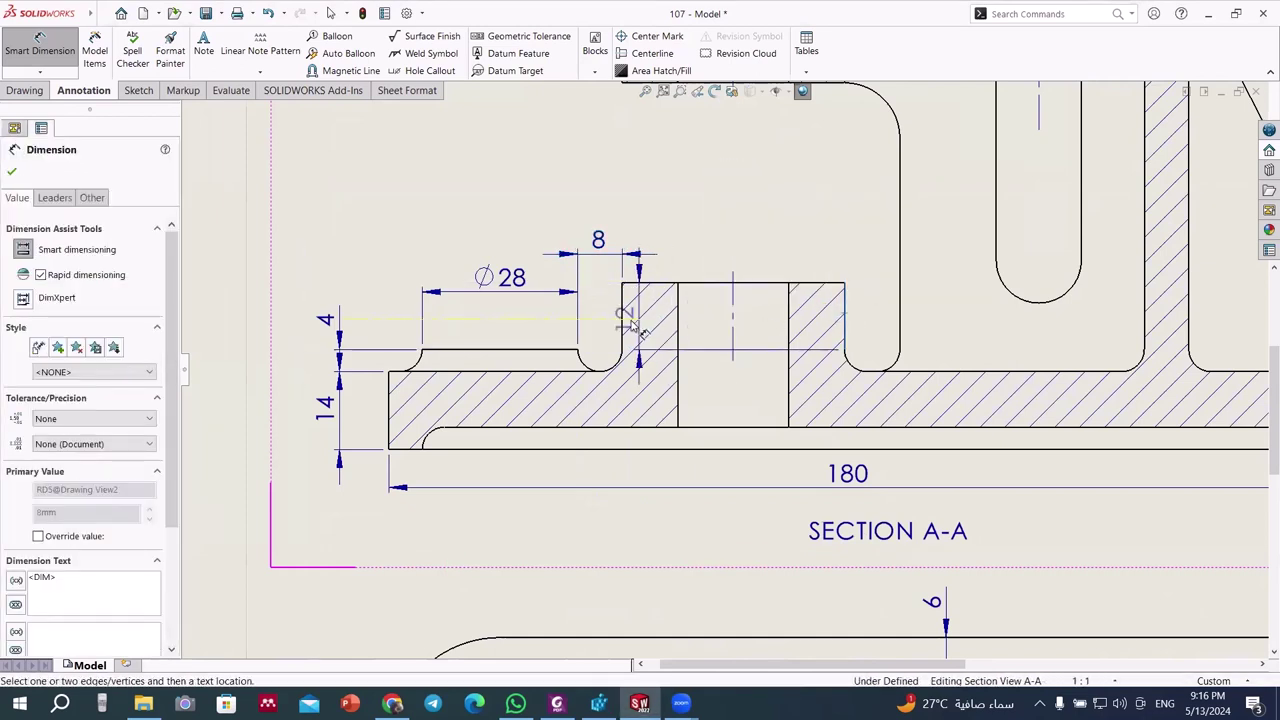
click(626, 316)
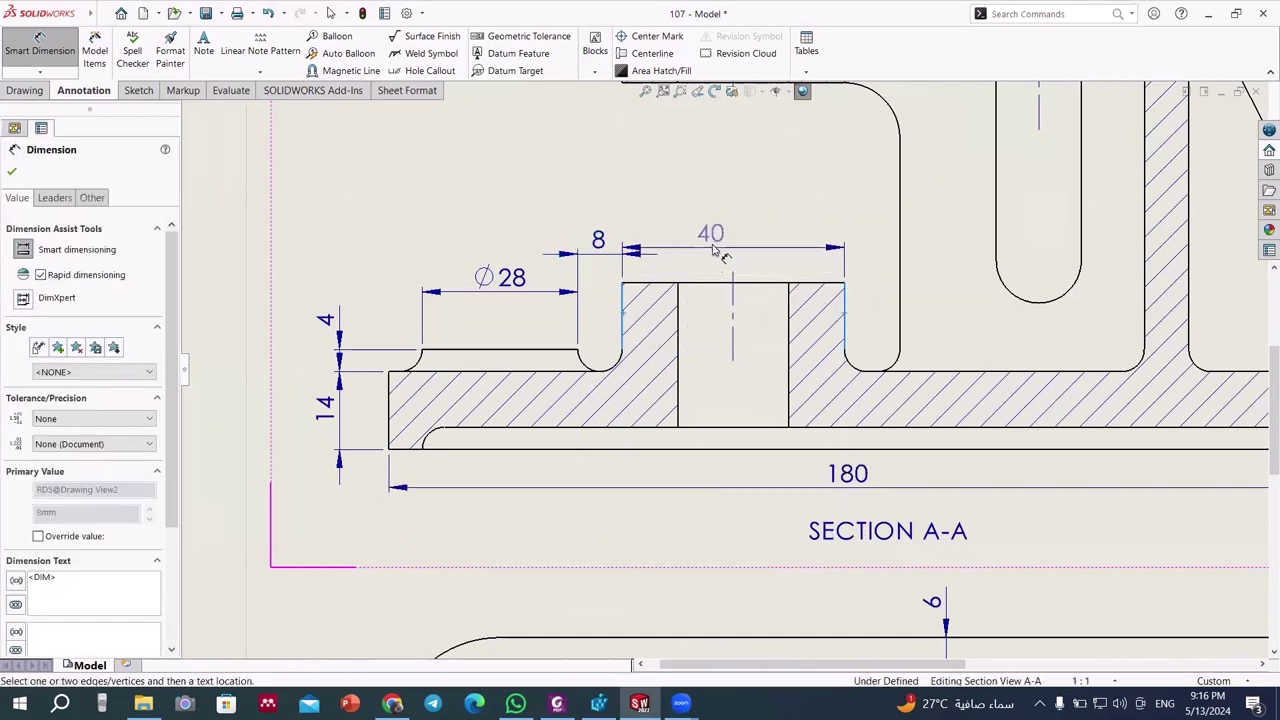
key(Escape)
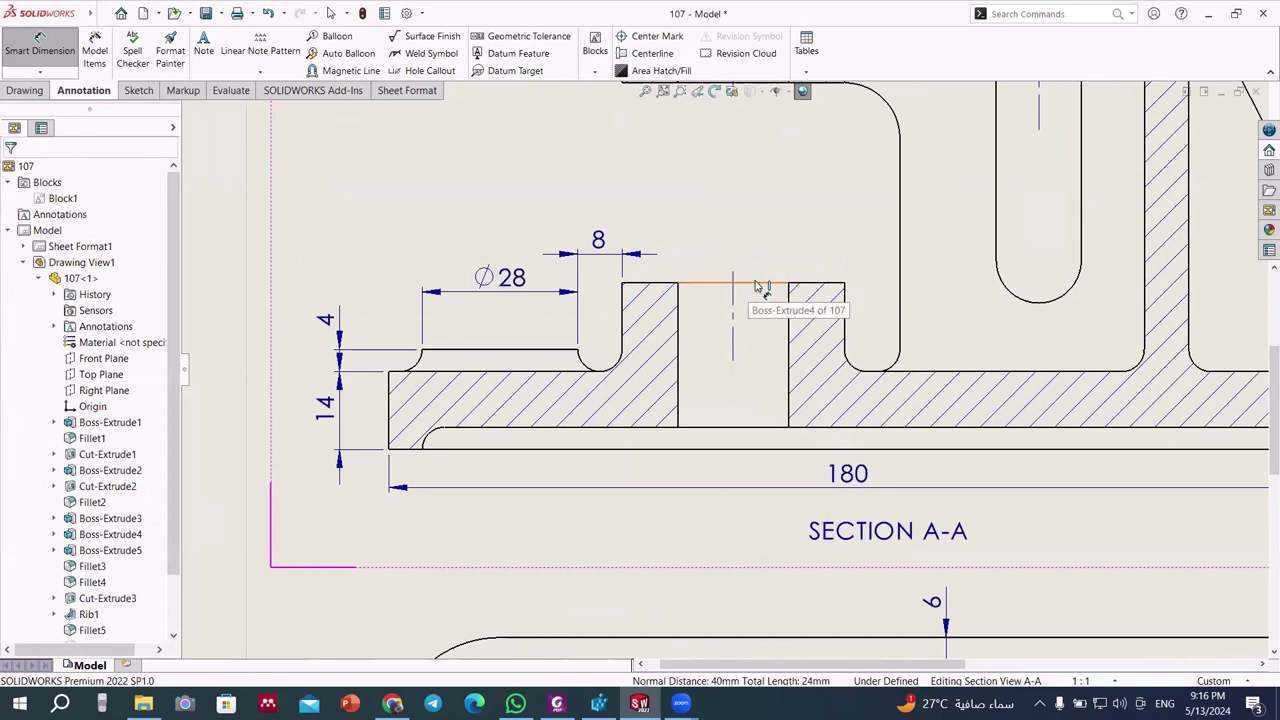
scroll(762, 287, up, 3)
scroll(760, 218, up, 2)
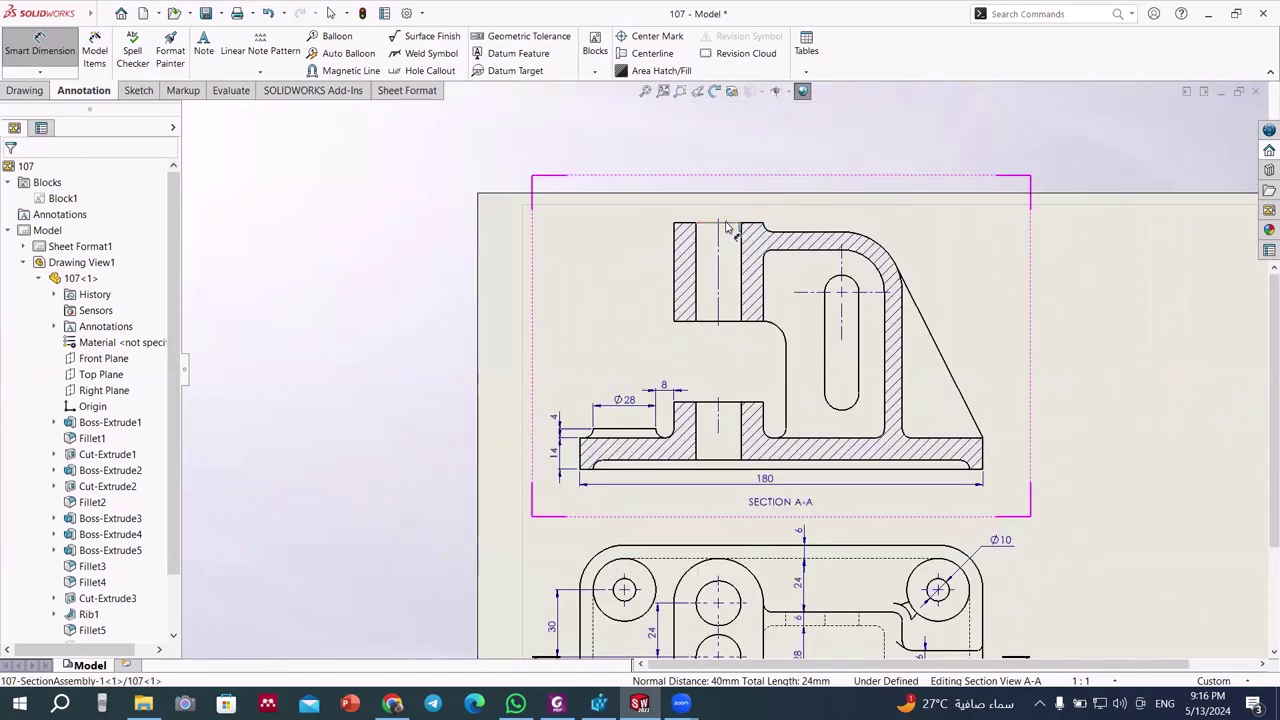
- Dimension the upper bore in Section A-A as Ø20, placed below the bore
click(726, 228)
scroll(730, 205, down, 3)
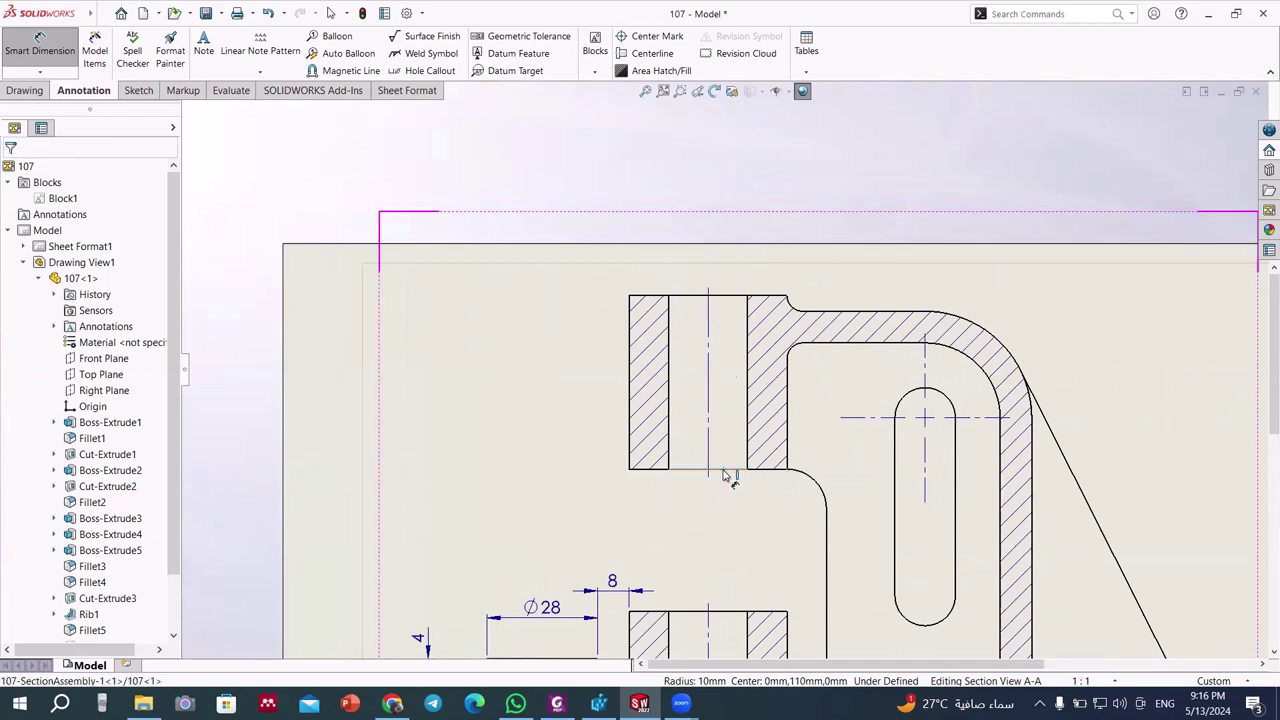
click(725, 477)
click(712, 510)
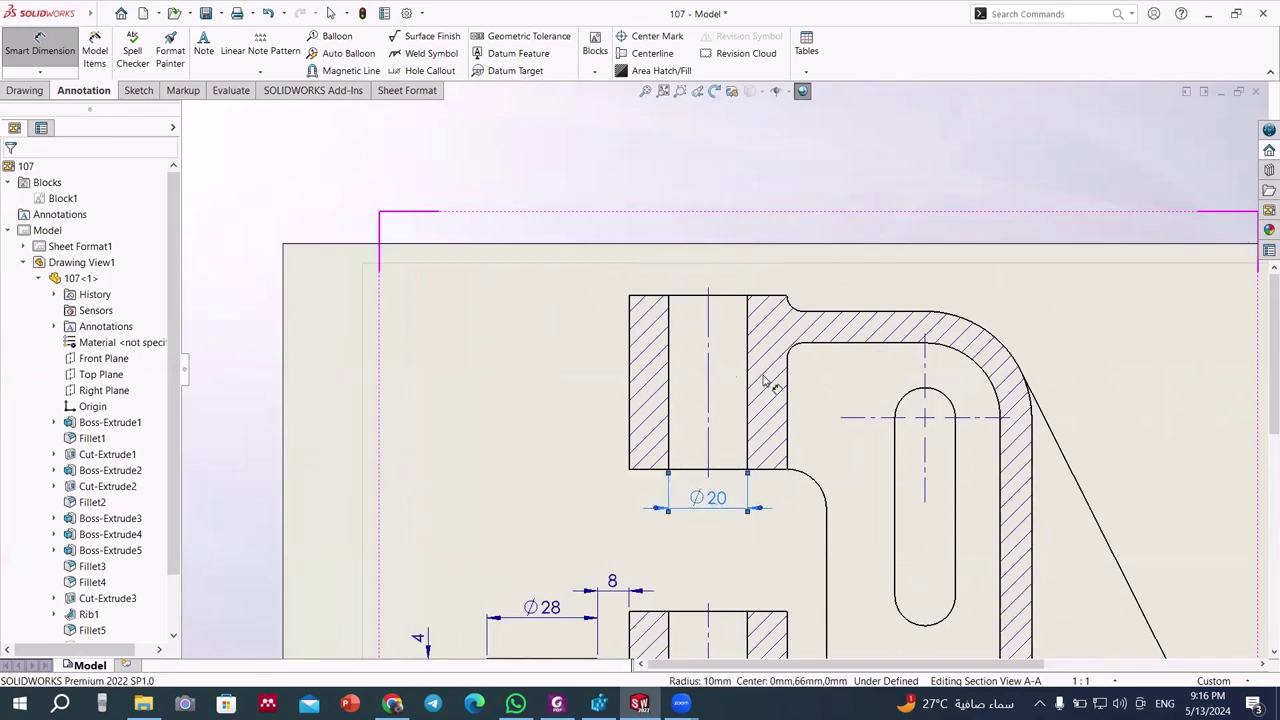
click(789, 298)
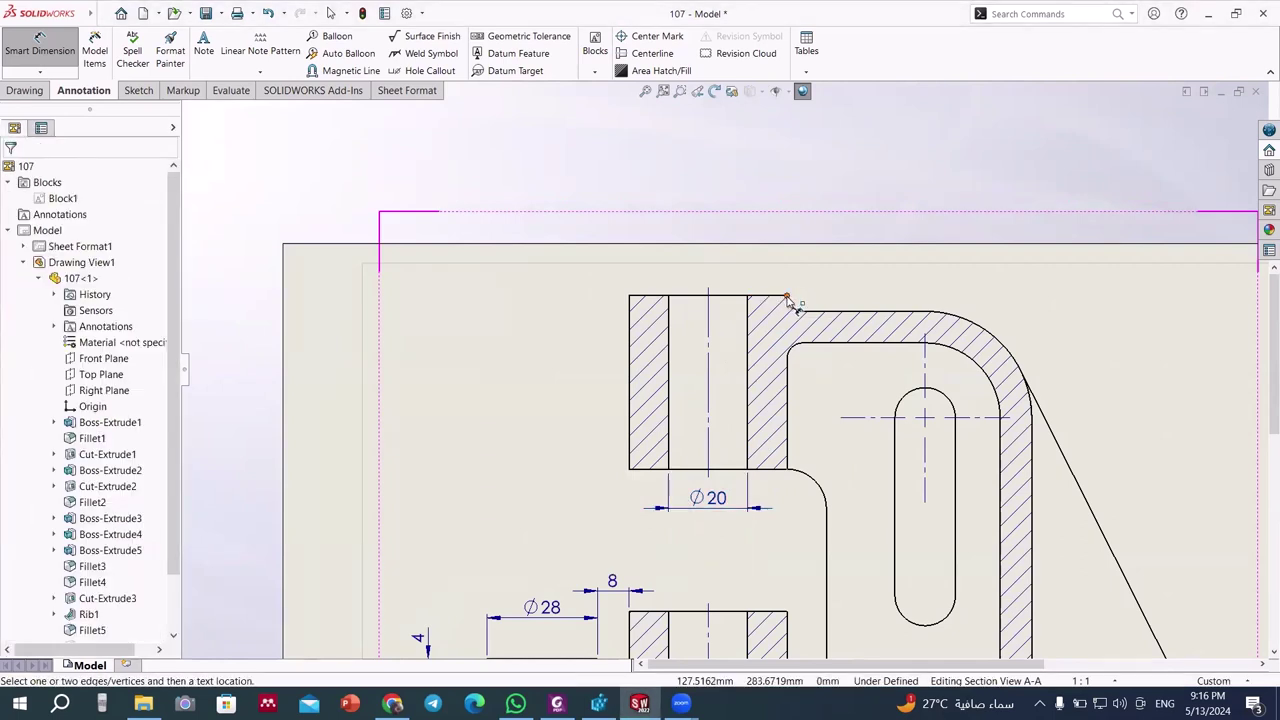
- Dimension the upper boss outer walls as 40, add the diameter symbol, and place it above
click(629, 296)
click(708, 287)
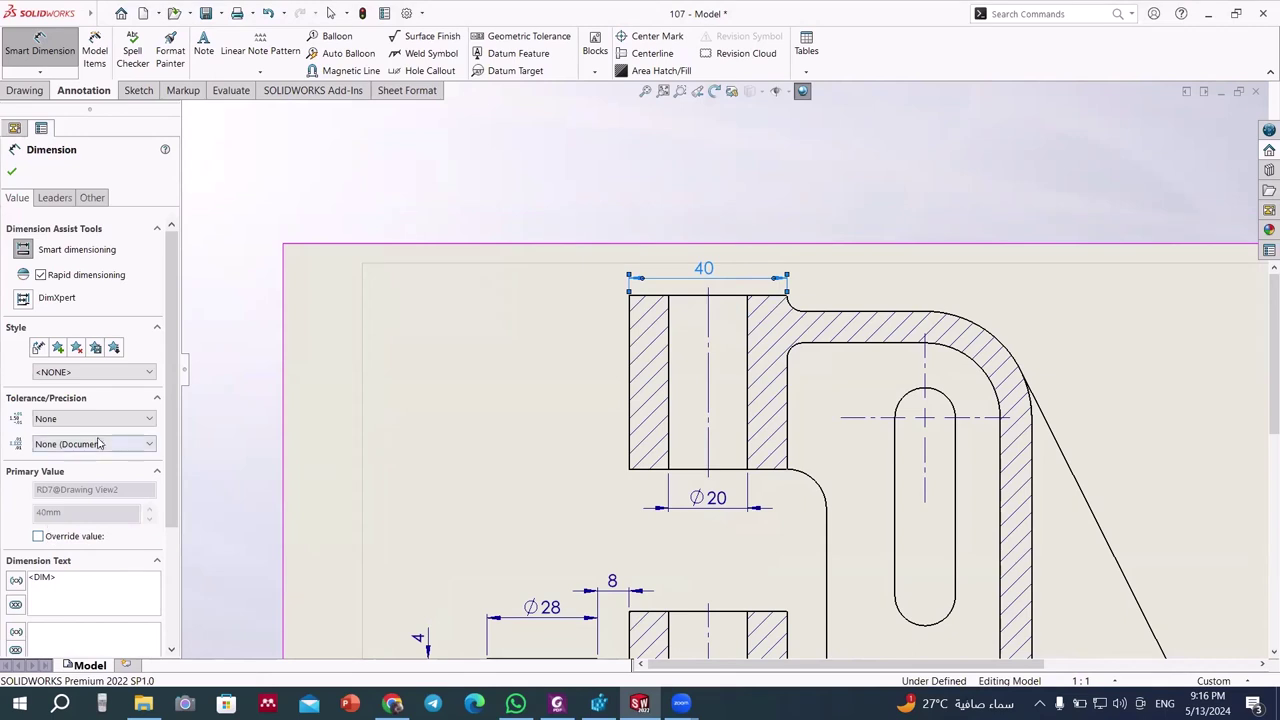
click(97, 445)
click(93, 424)
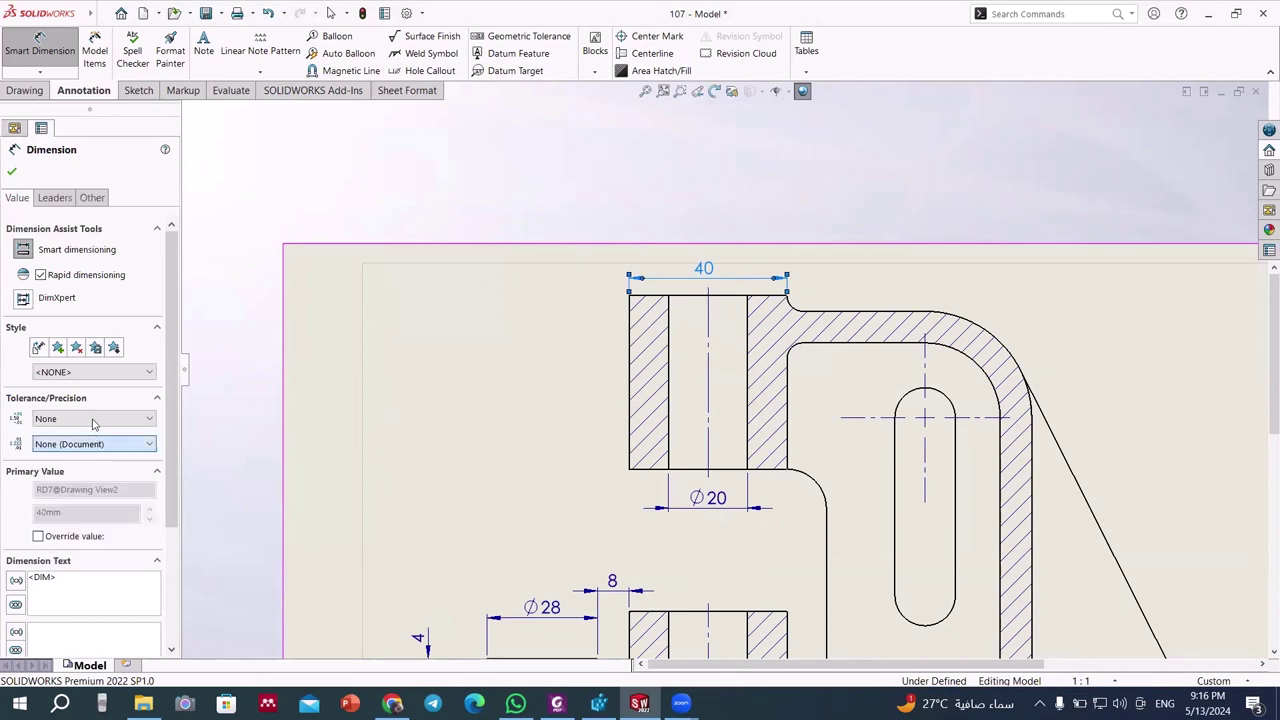
click(93, 424)
click(93, 424)
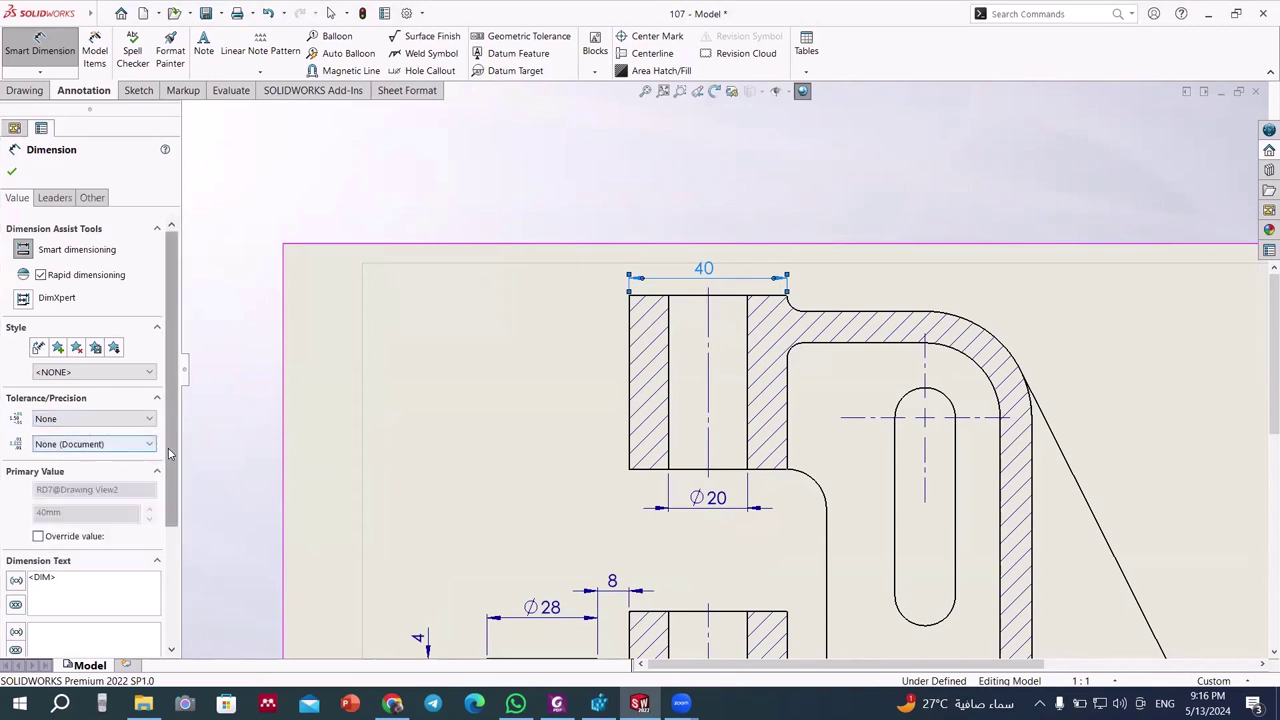
scroll(90, 500, down, 2)
scroll(60, 550, down, 2)
scroll(40, 578, down, 1)
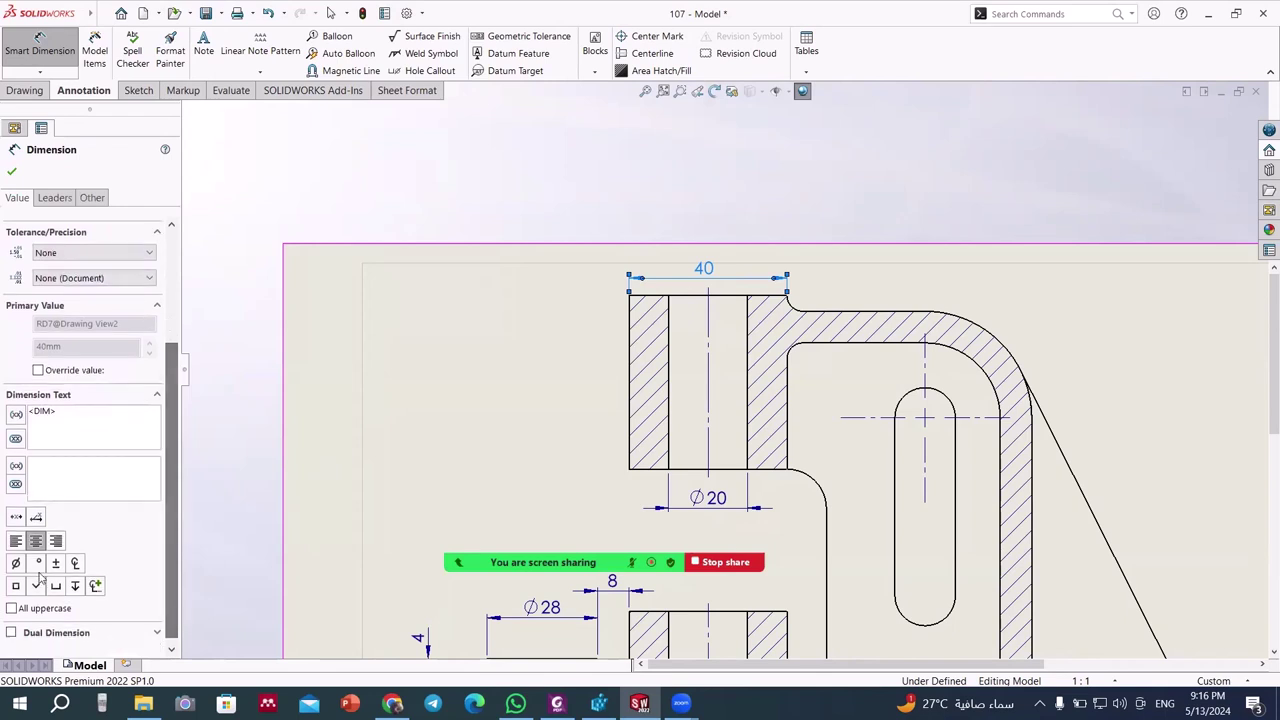
click(15, 563)
mouse_move(706, 268)
mouse_down()
mouse_move(708, 455)
mouse_move(730, 300)
mouse_move(712, 270)
mouse_up()
click(707, 228)
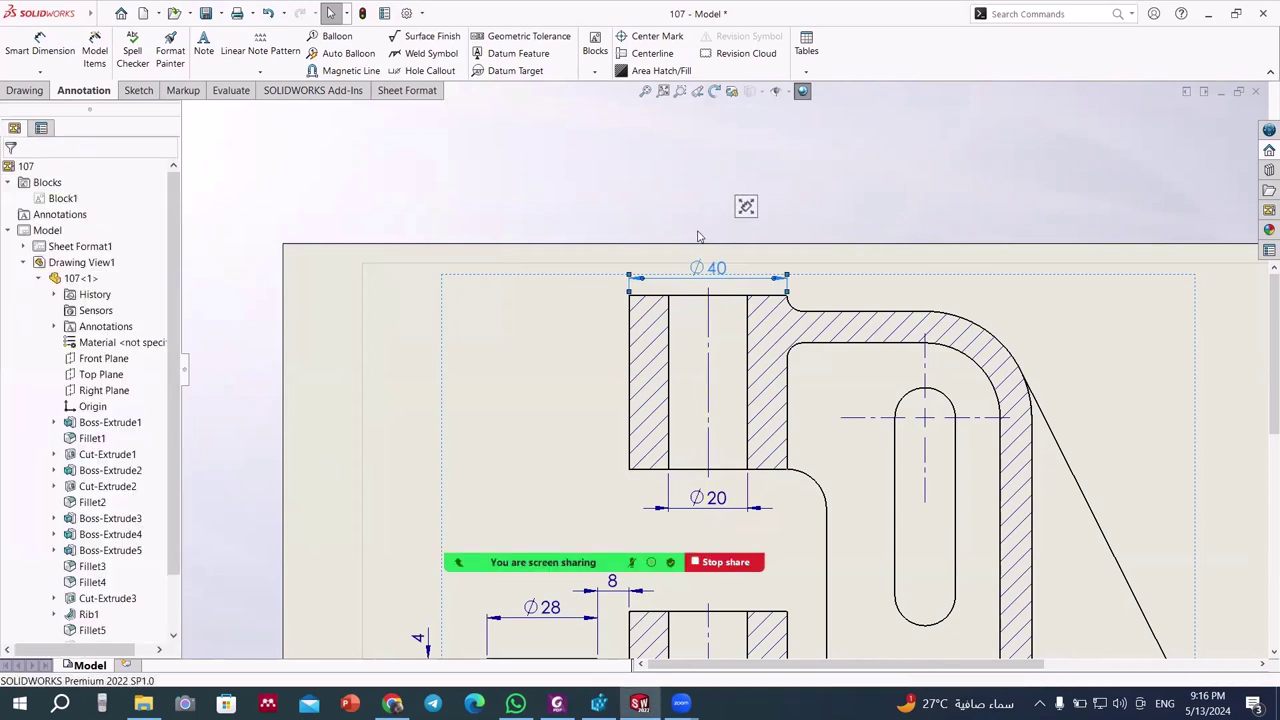
- Dimension the slot's long edges 15 apart, then open part 107 from Section A-A
scroll(817, 476, up, 2)
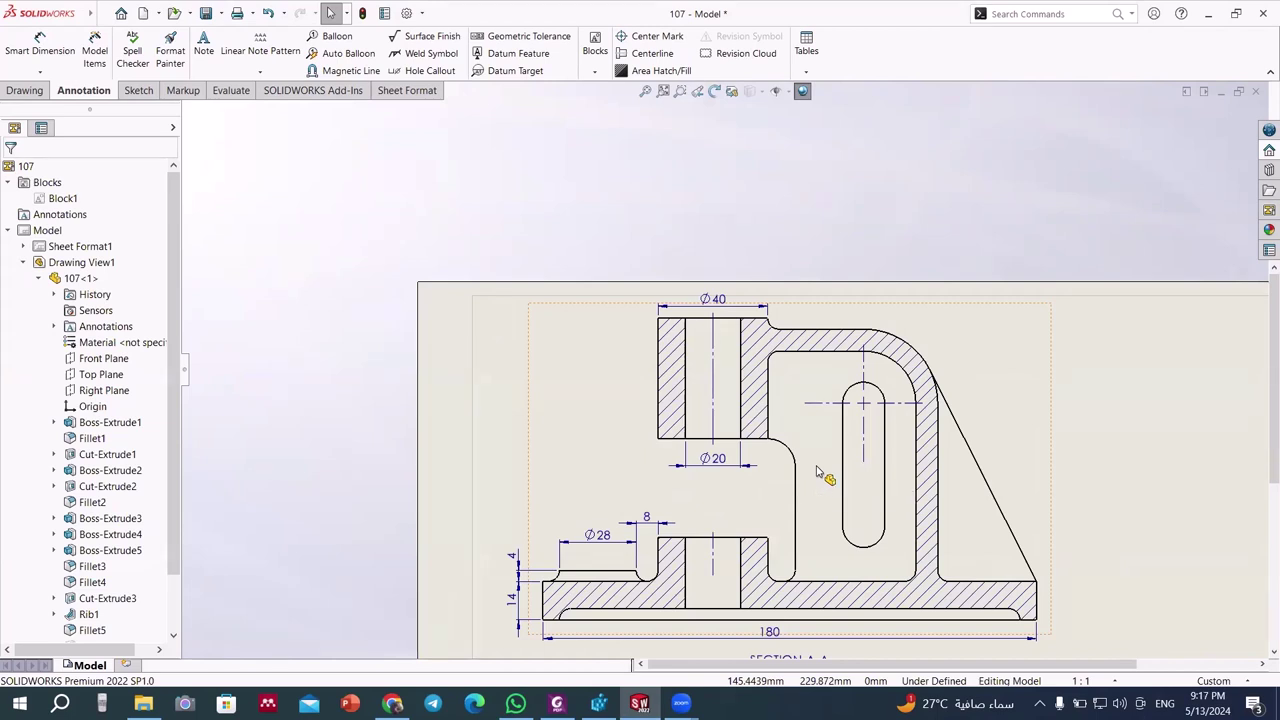
scroll(829, 466, up, 3)
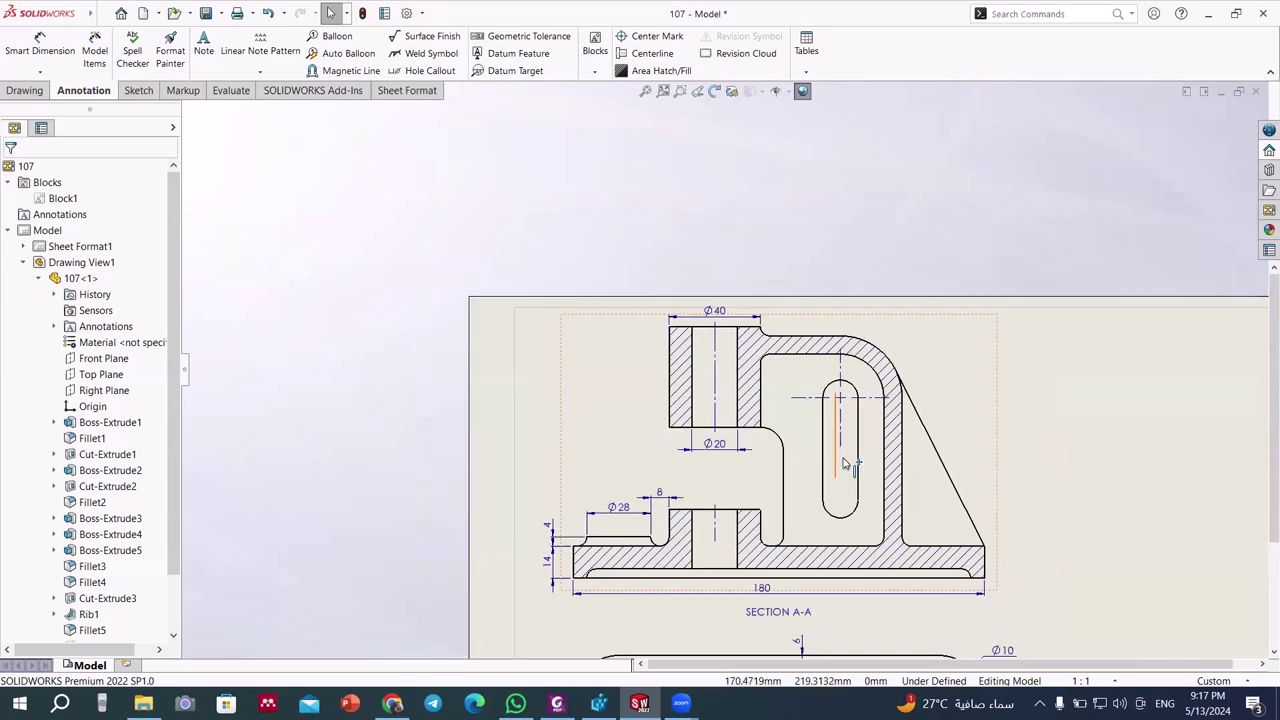
scroll(777, 437, down, 3)
click(78, 48)
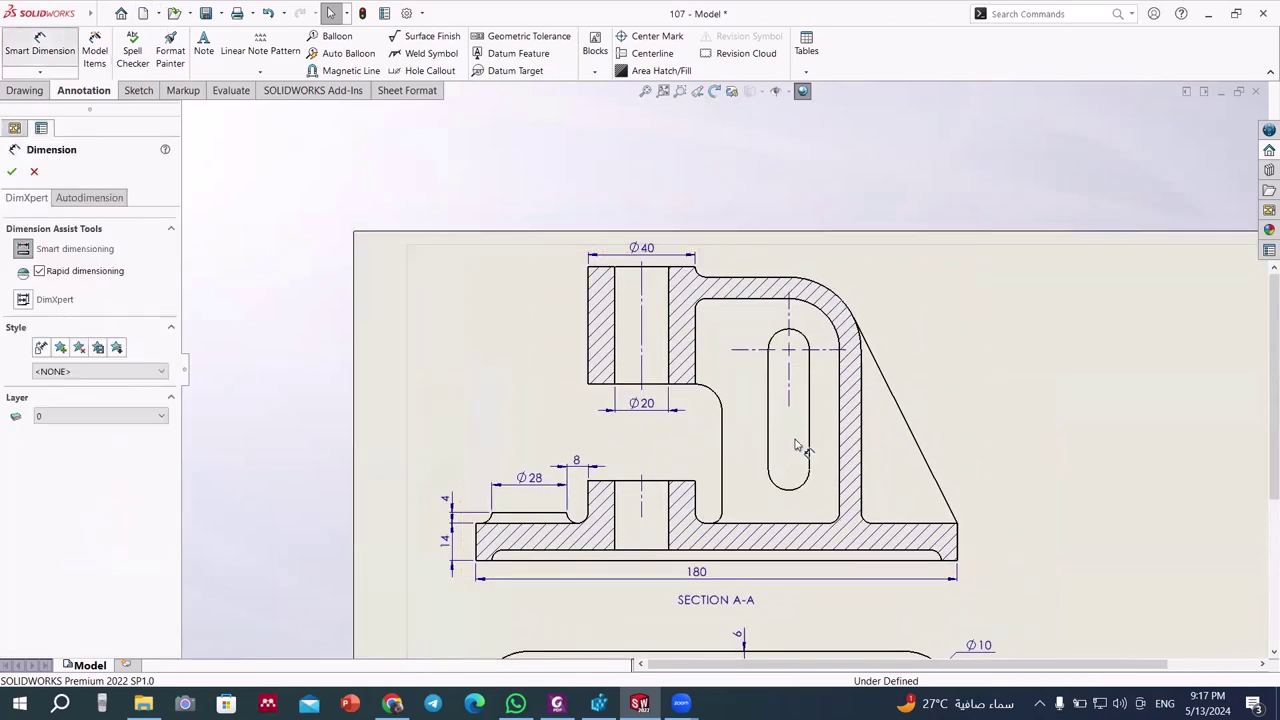
scroll(745, 400, down, 2)
click(745, 413)
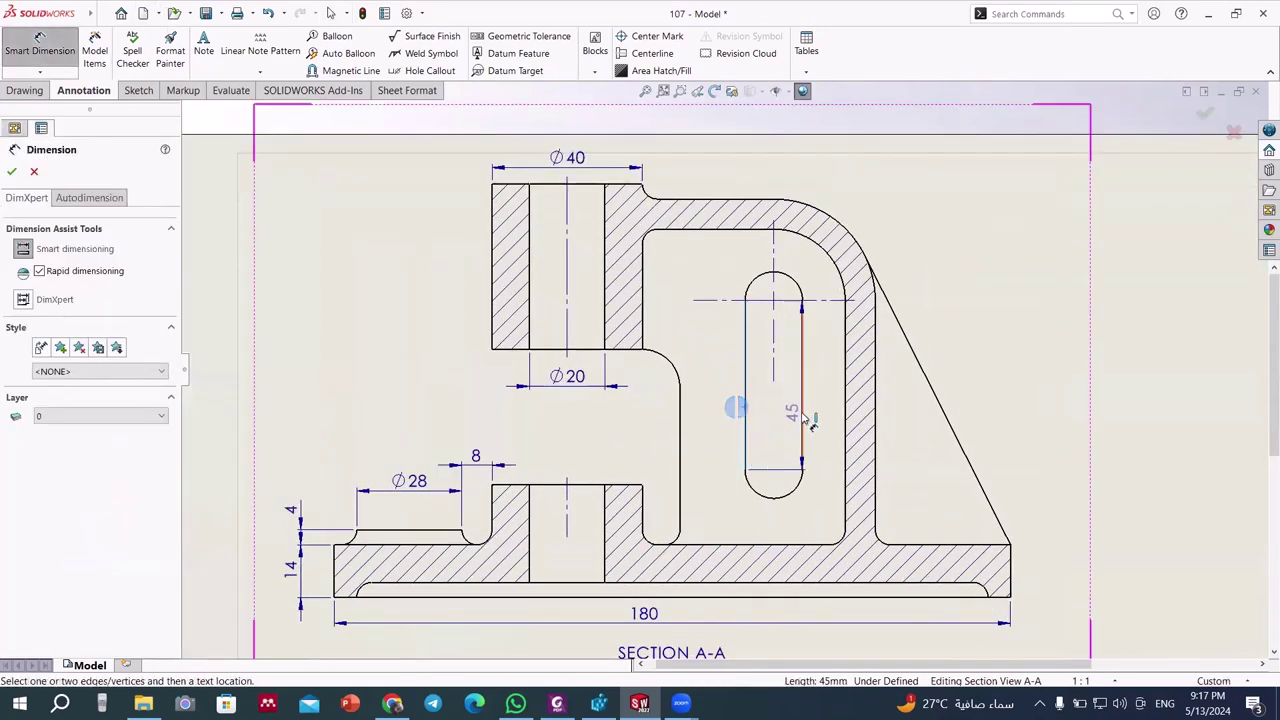
click(802, 415)
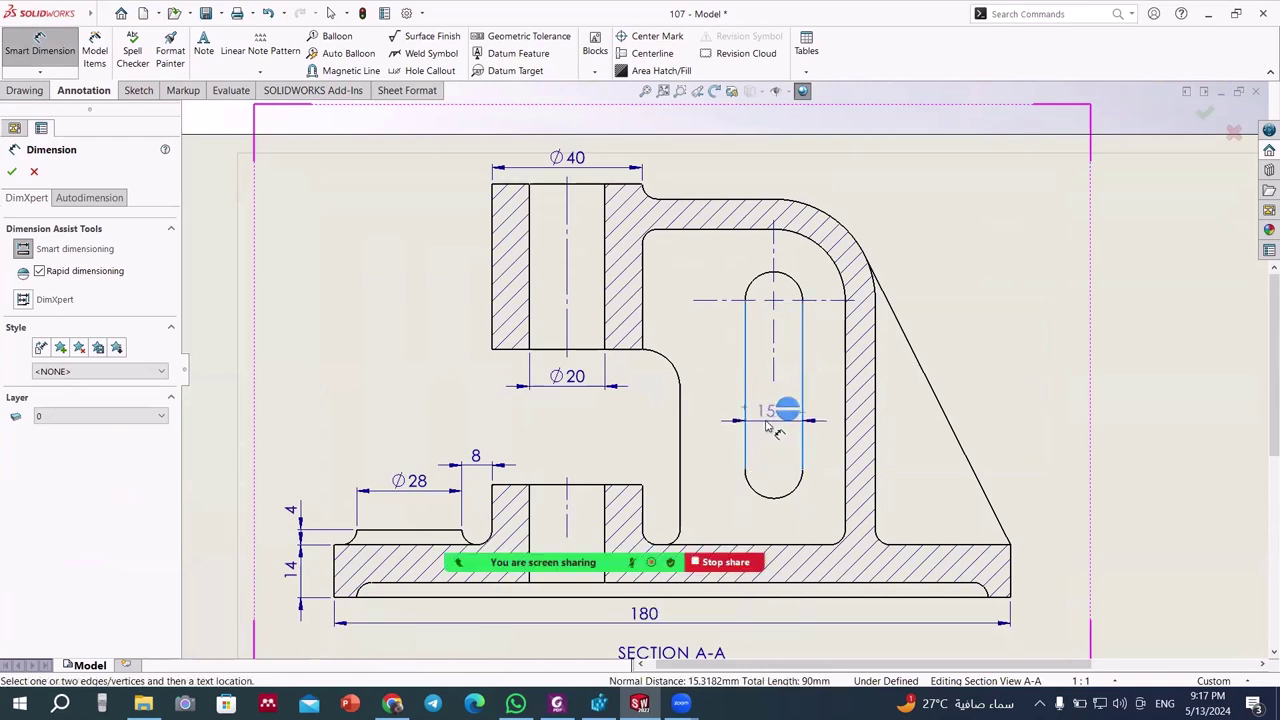
click(768, 425)
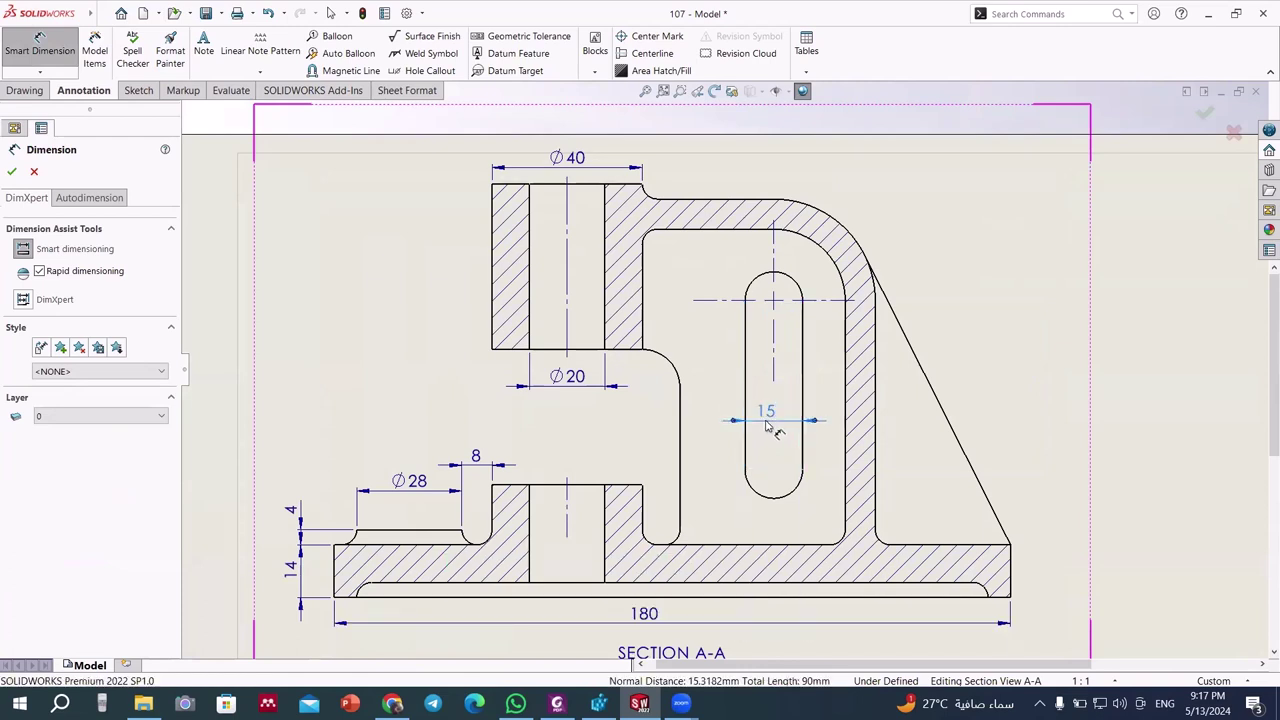
click(14, 168)
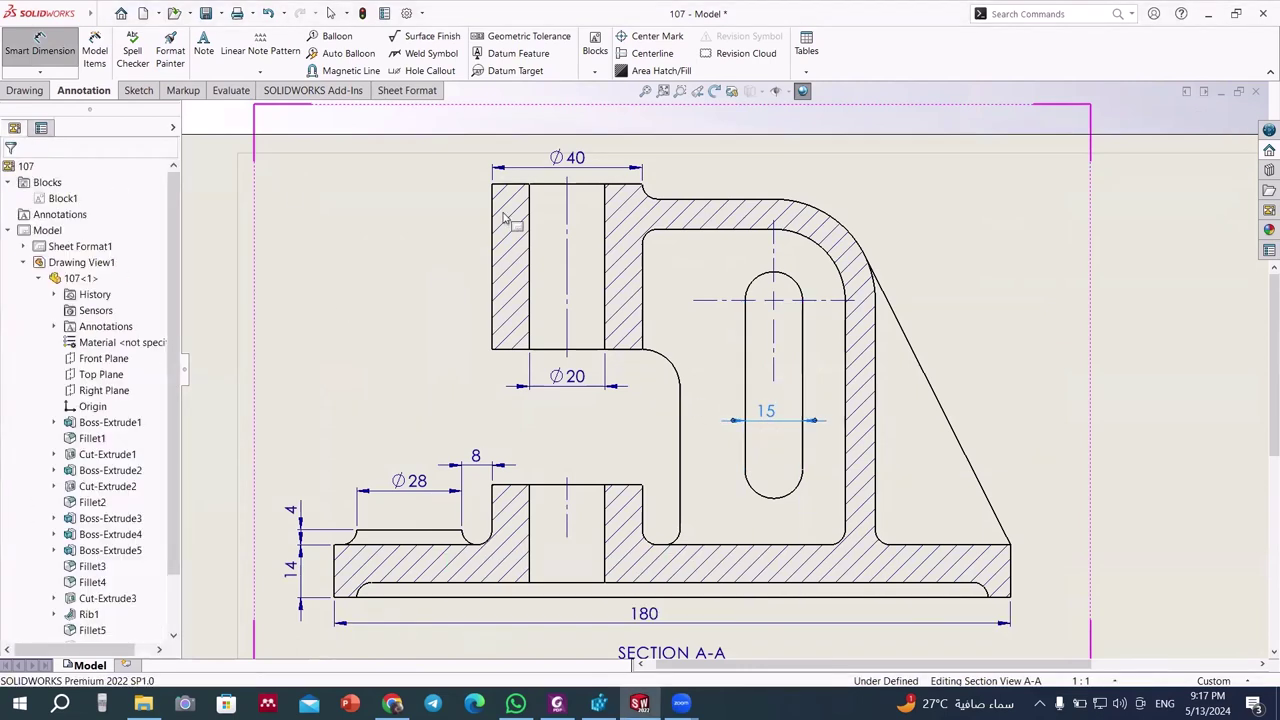
click(740, 181)
right_click(745, 177)
- Edit the slot width dimension in part 107's Sketch1 and save the part changes
key(Escape)
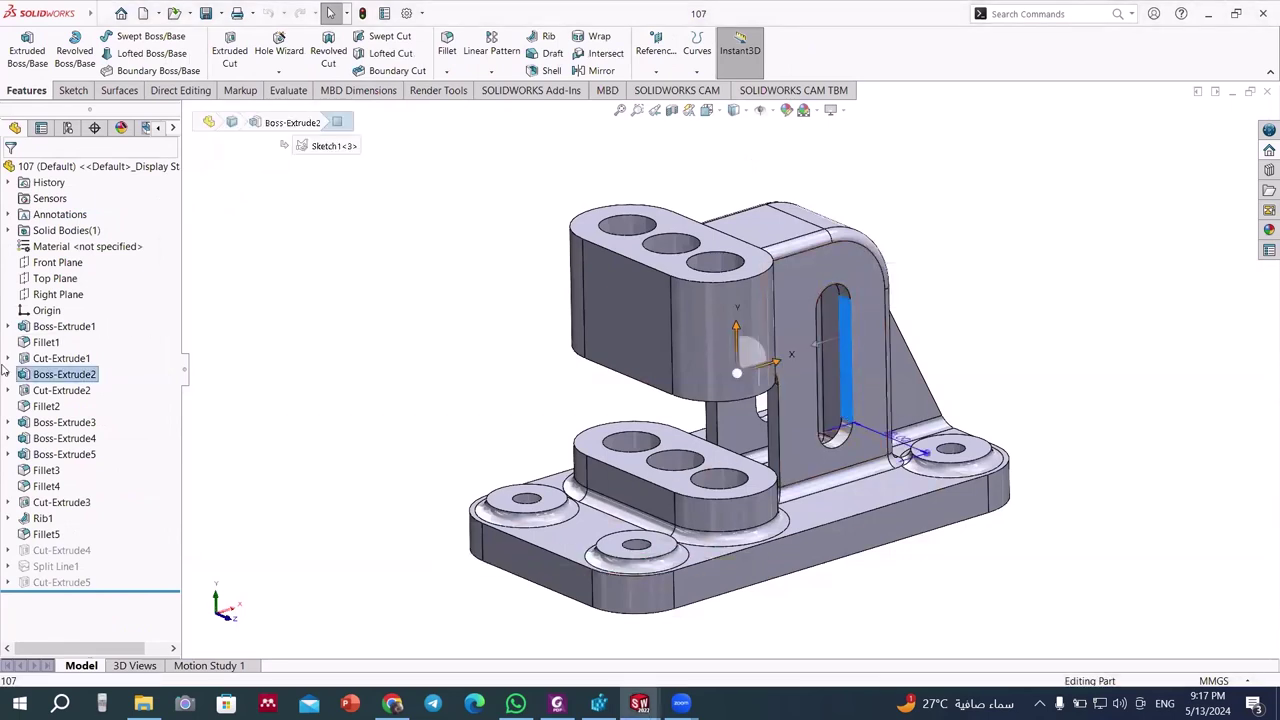
click(8, 326)
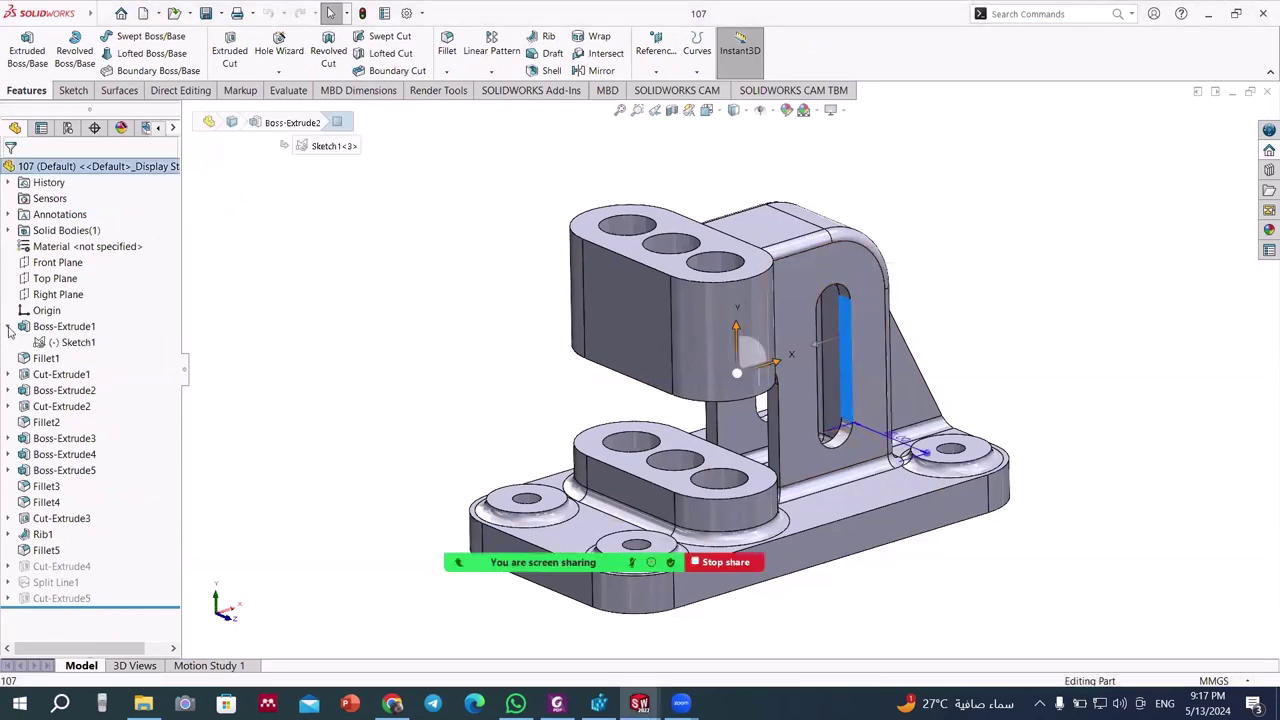
click(63, 342)
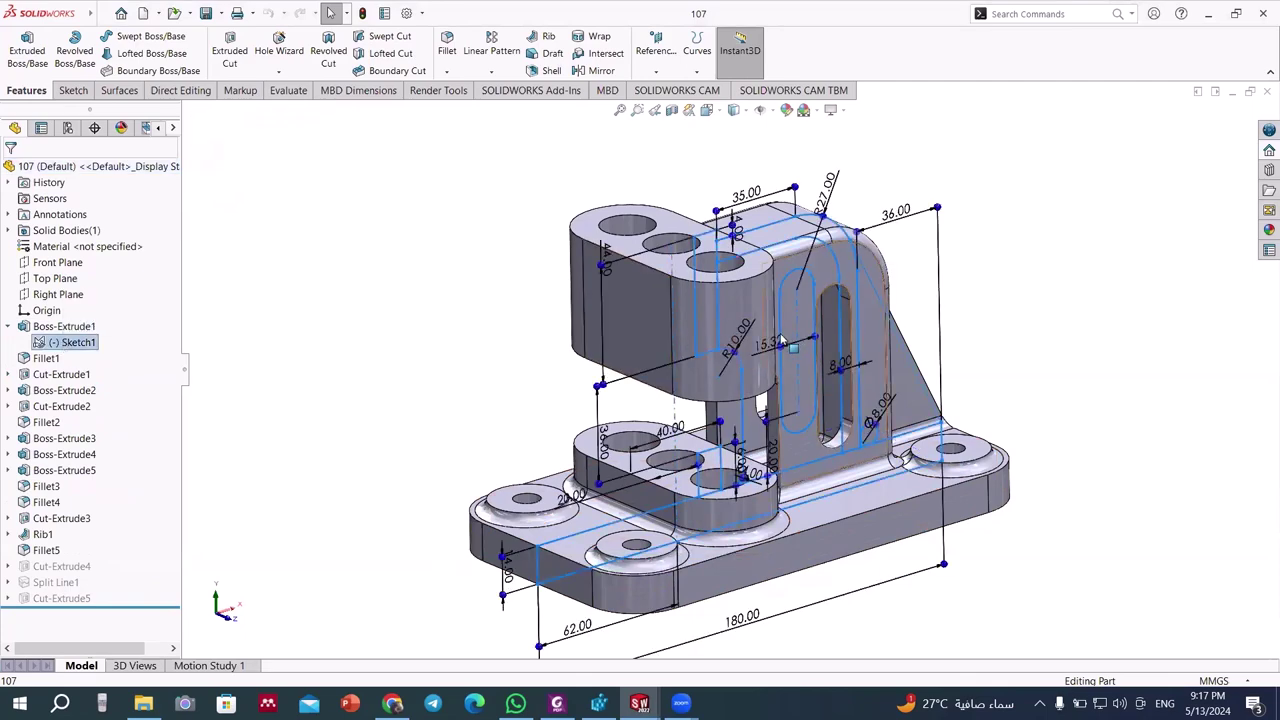
mouse_move(782, 350)
middle_down()
mouse_move(735, 302)
mouse_move(768, 350)
middle_up()
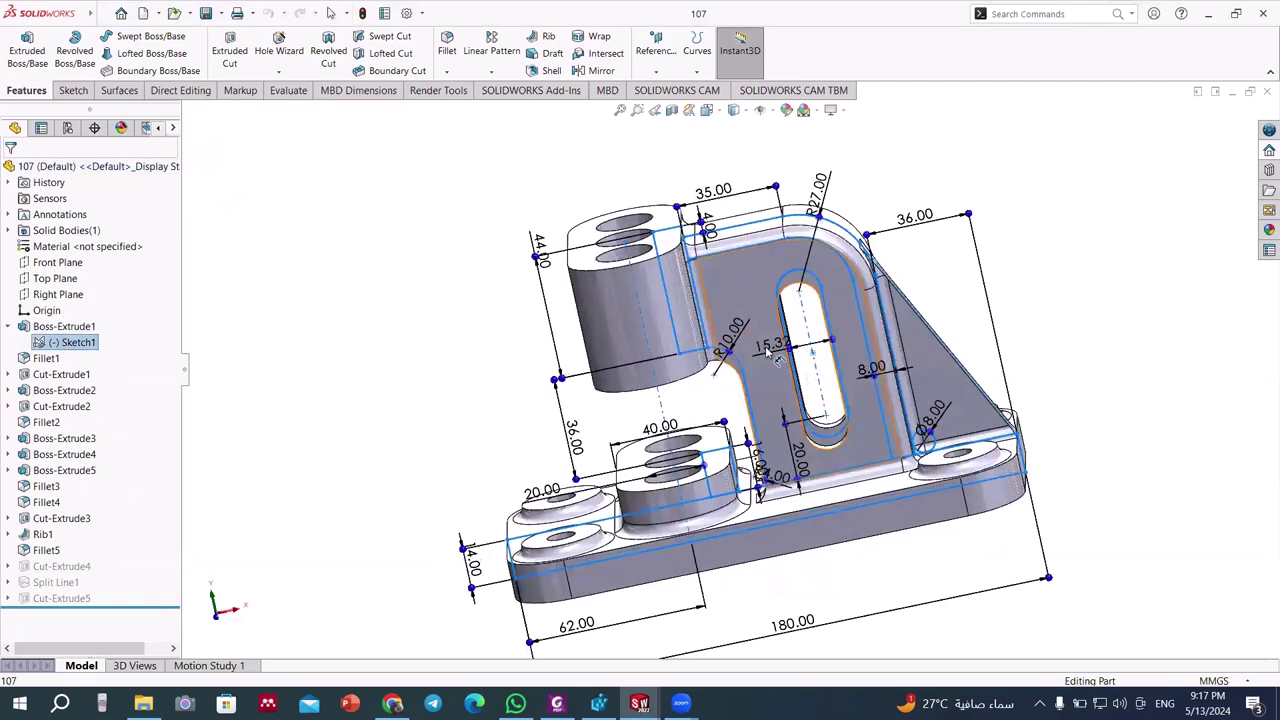
double_click(768, 350)
text(10)
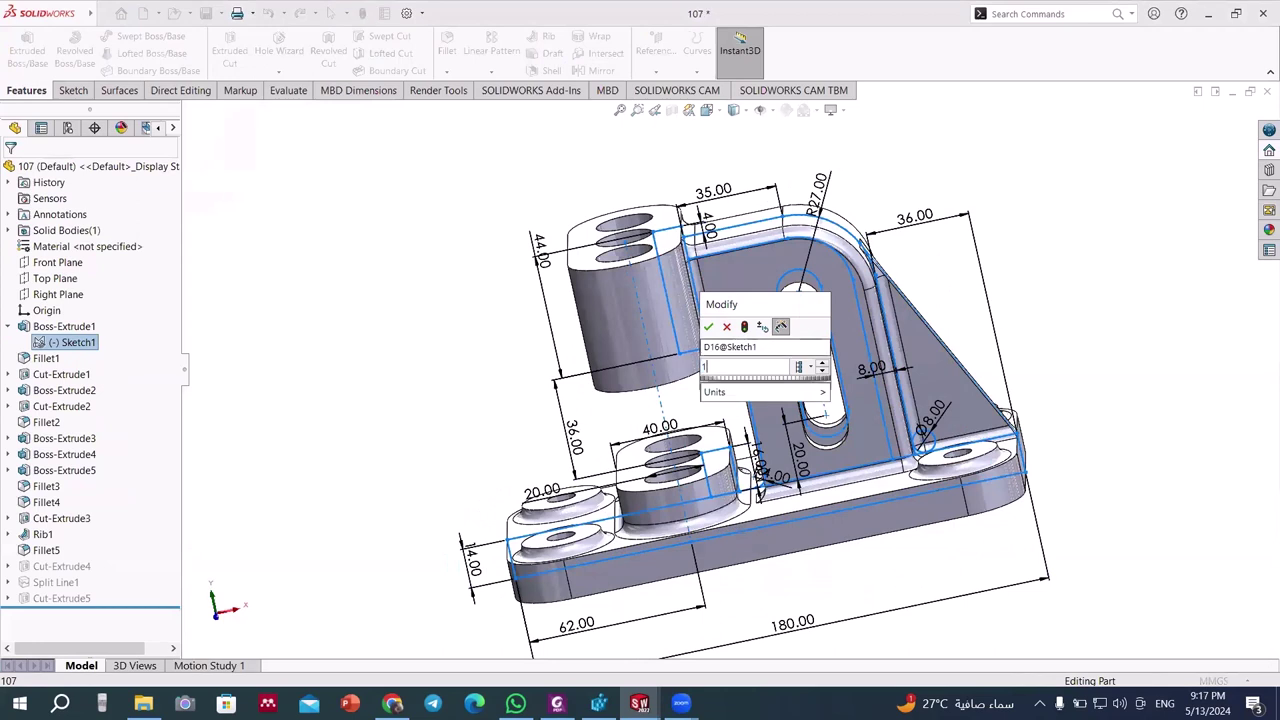
key(Return)
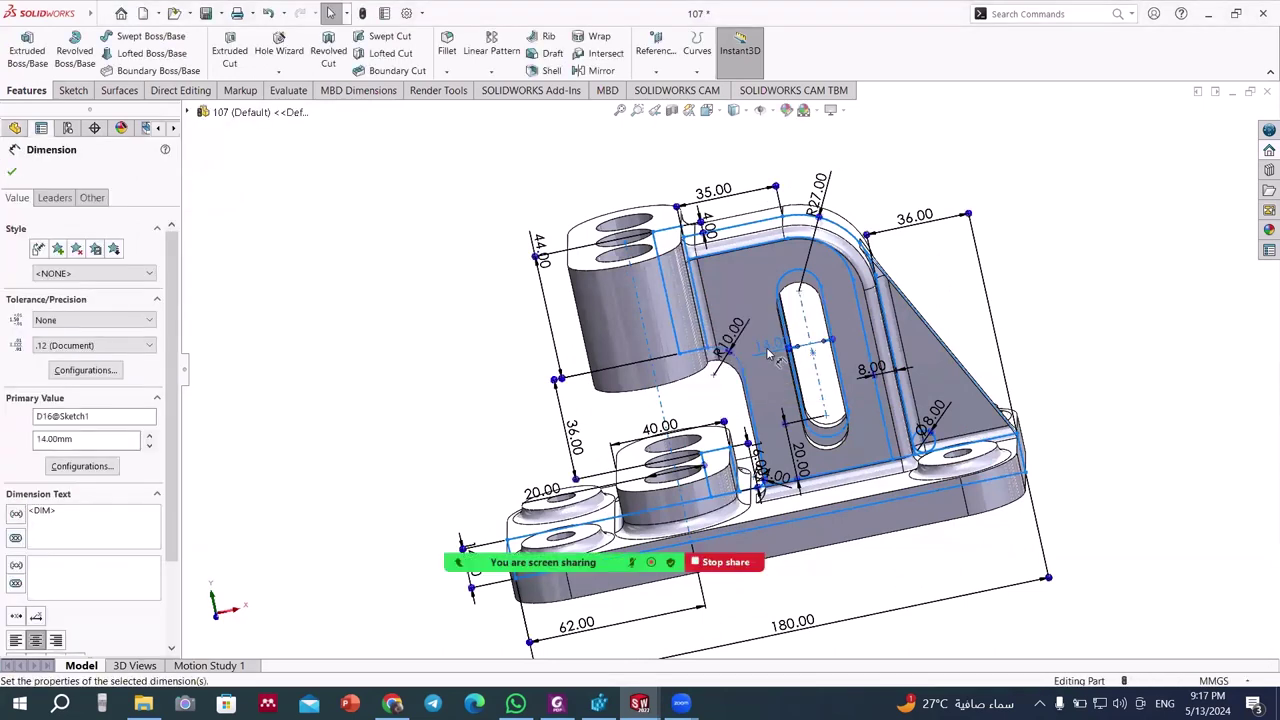
key(Escape)
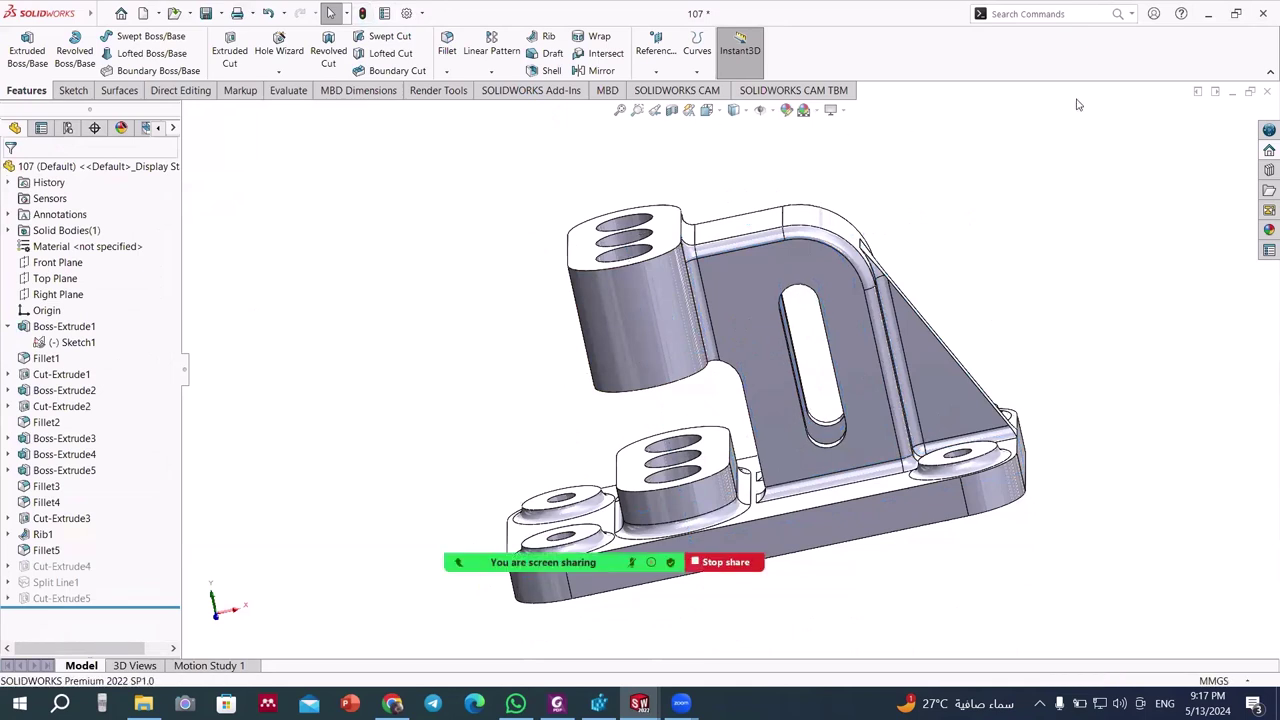
click(613, 348)
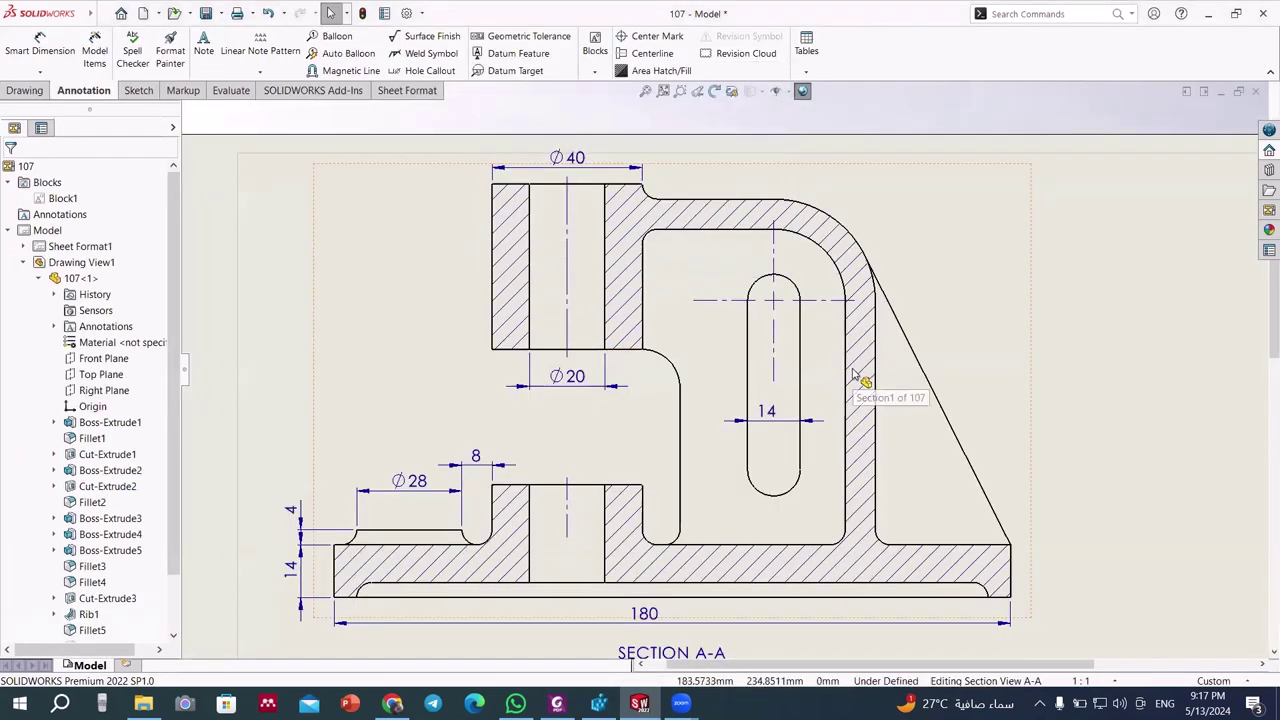
- Add the 12 slot-to-wall gap and 8 wall thickness dimensions to Section A-A
click(40, 48)
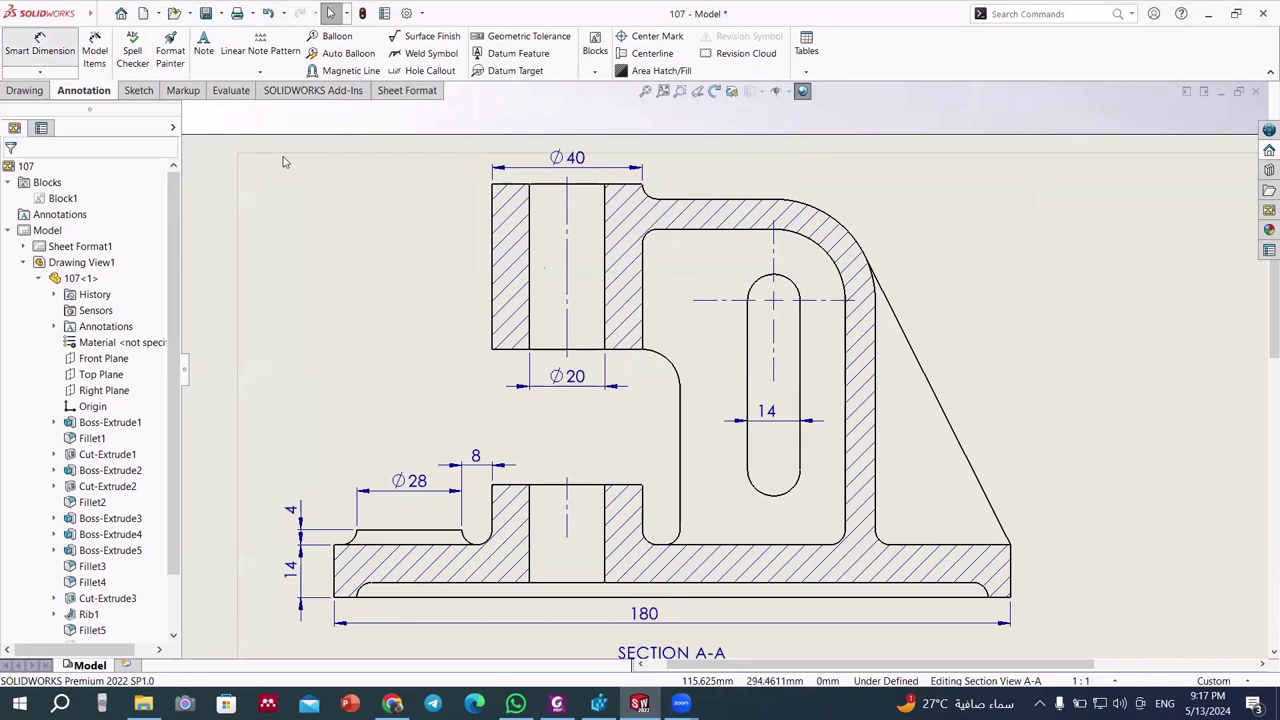
click(795, 395)
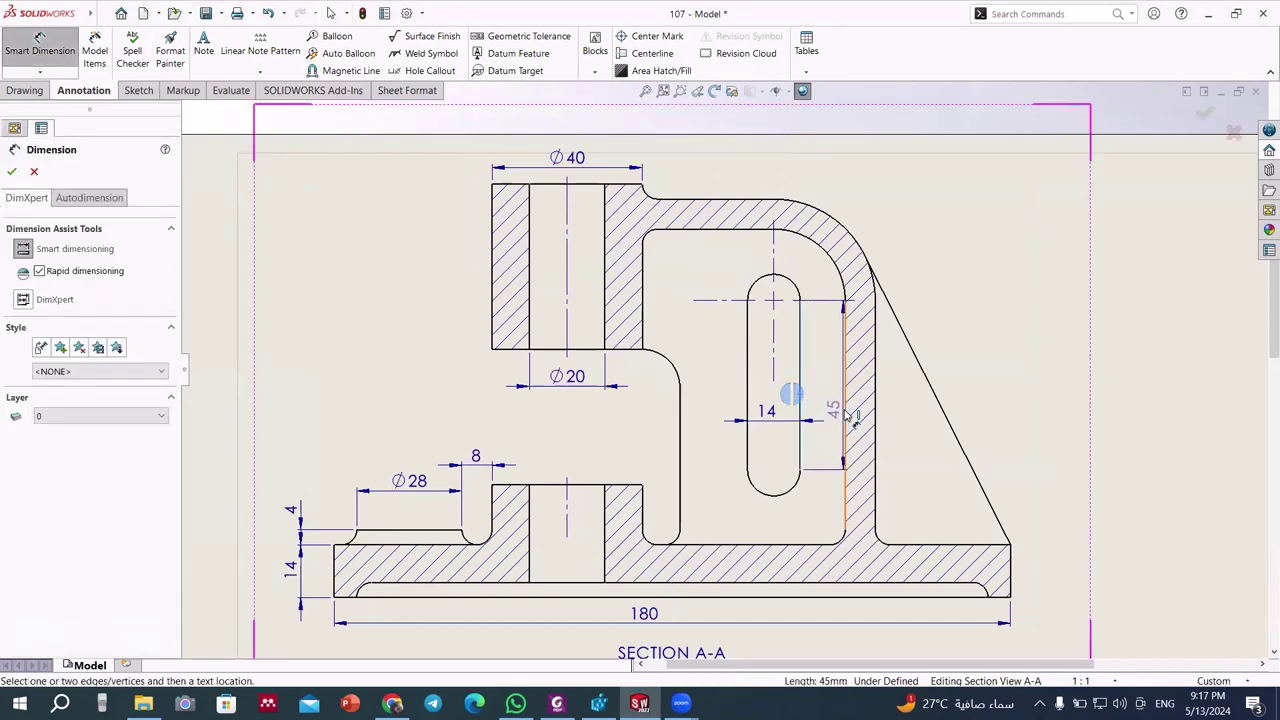
click(845, 413)
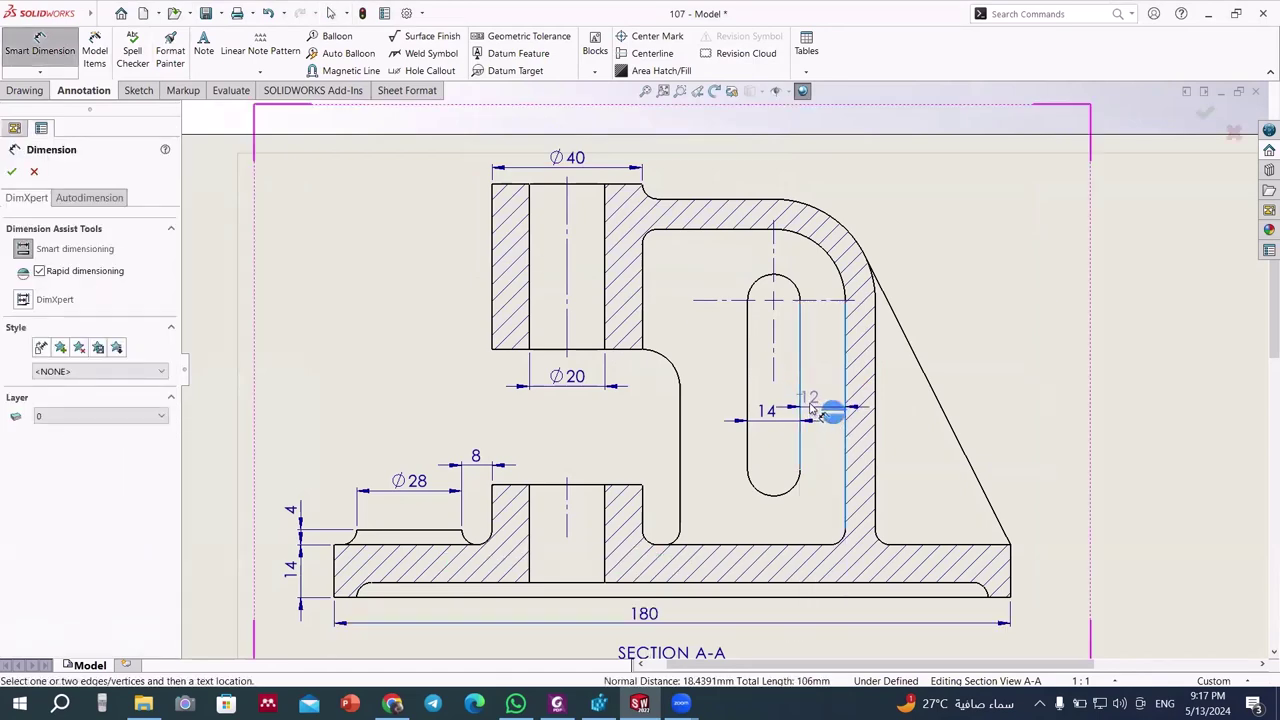
scroll(812, 408, up, 1)
scroll(812, 408, down, 3)
scroll(812, 408, down, 3)
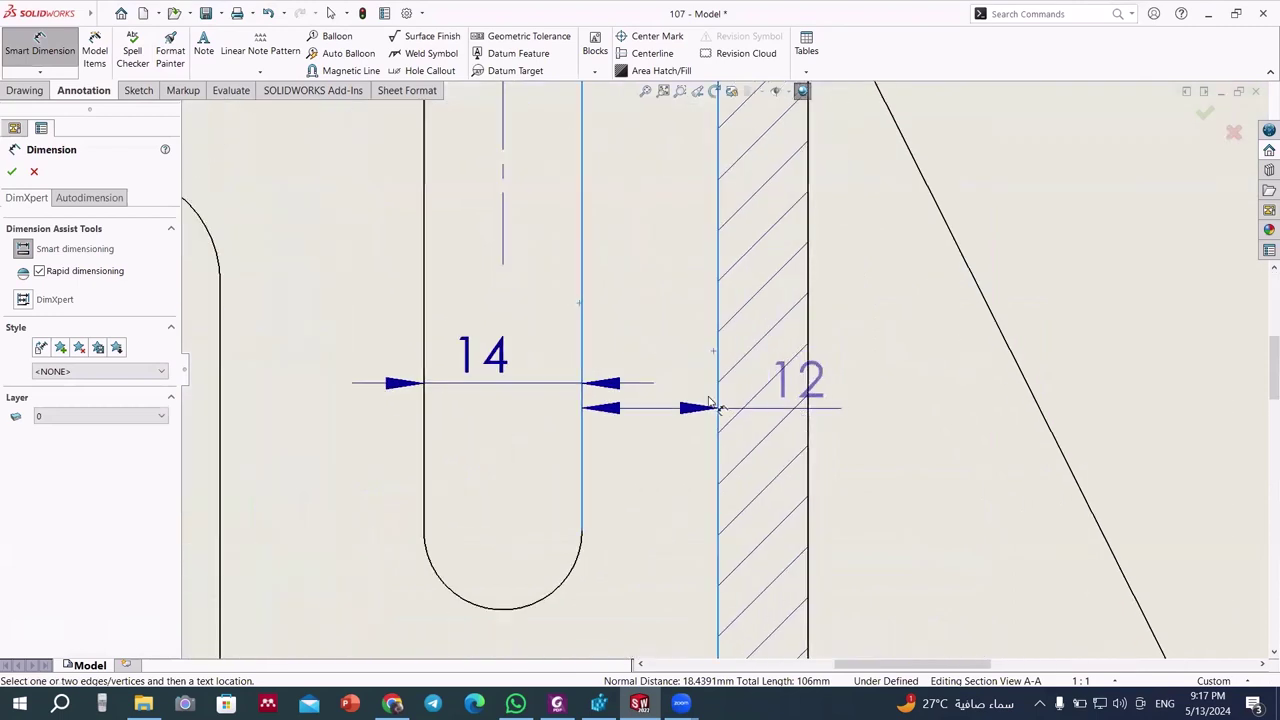
click(648, 378)
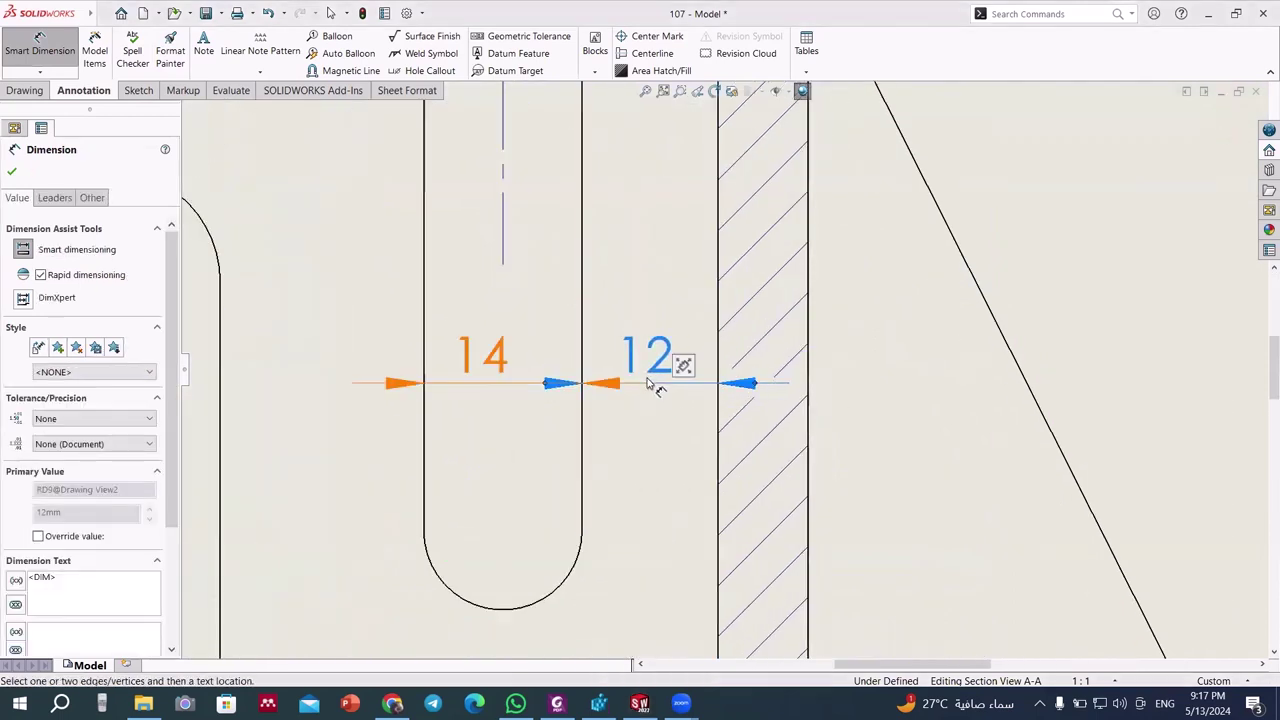
click(719, 340)
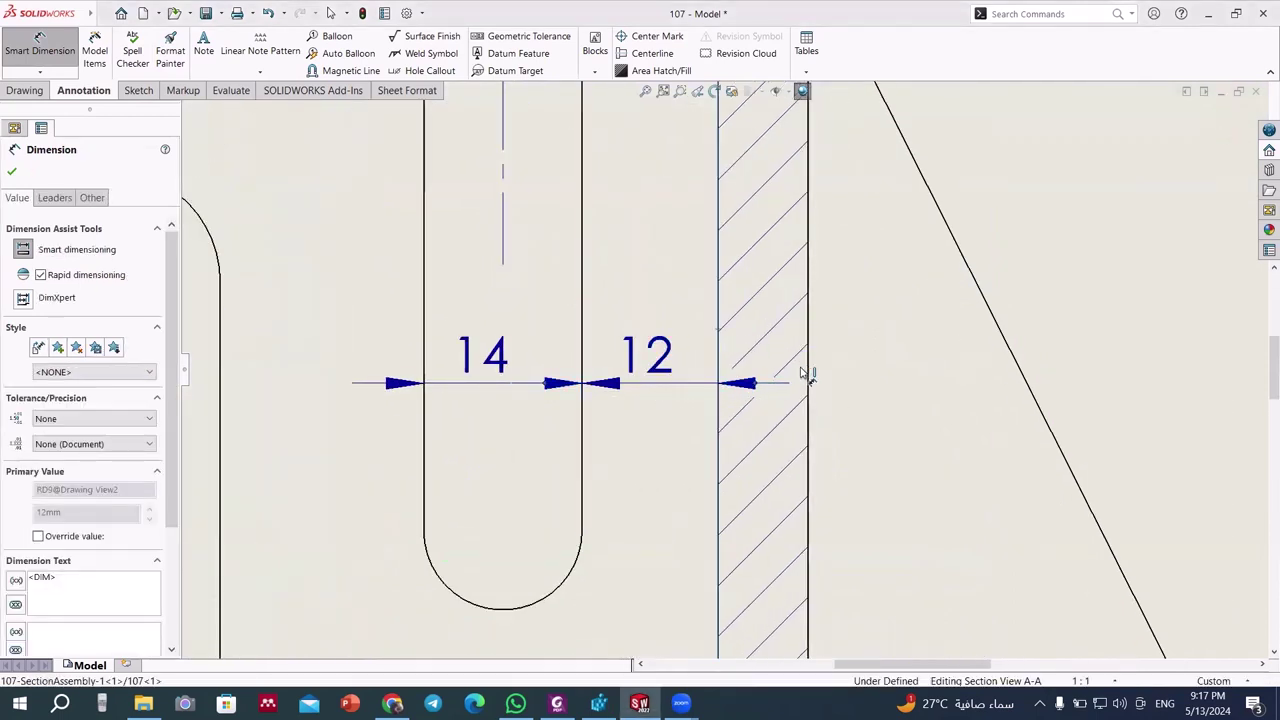
click(810, 381)
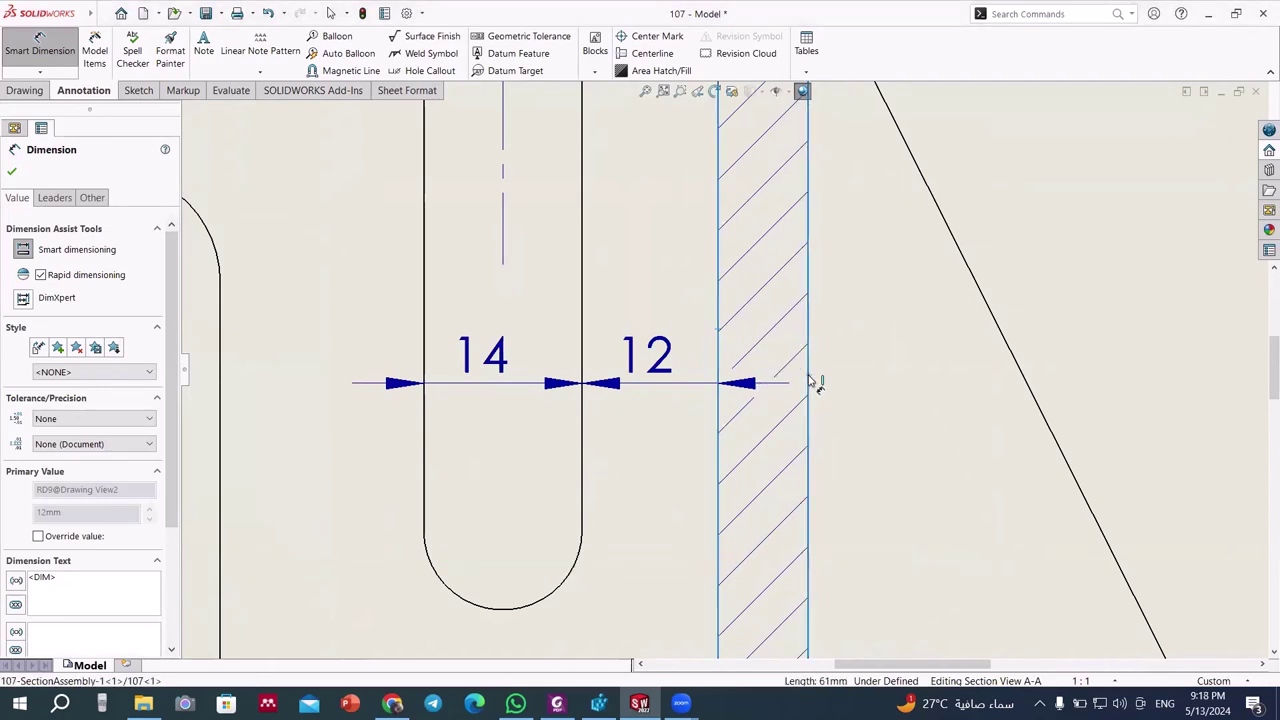
click(862, 388)
- Add the 20 slot height from the bottom edge and the 4 base step height
key(z)
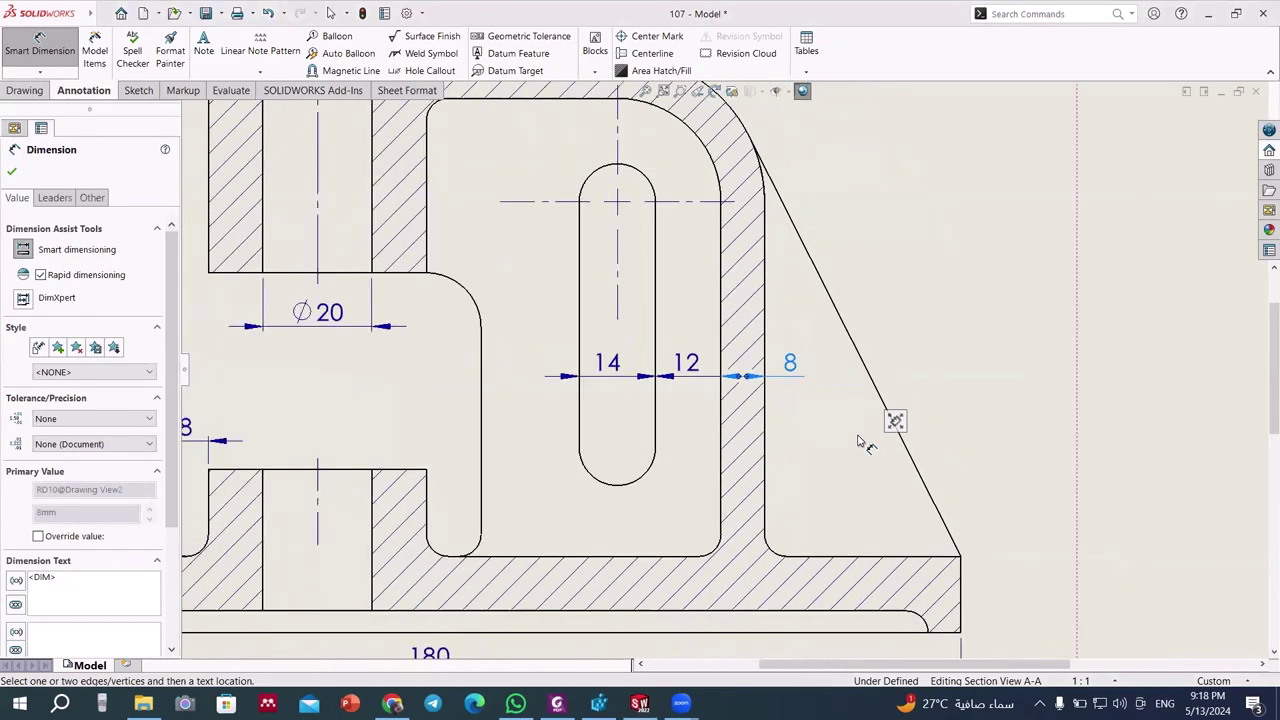
scroll(685, 525, down, 4)
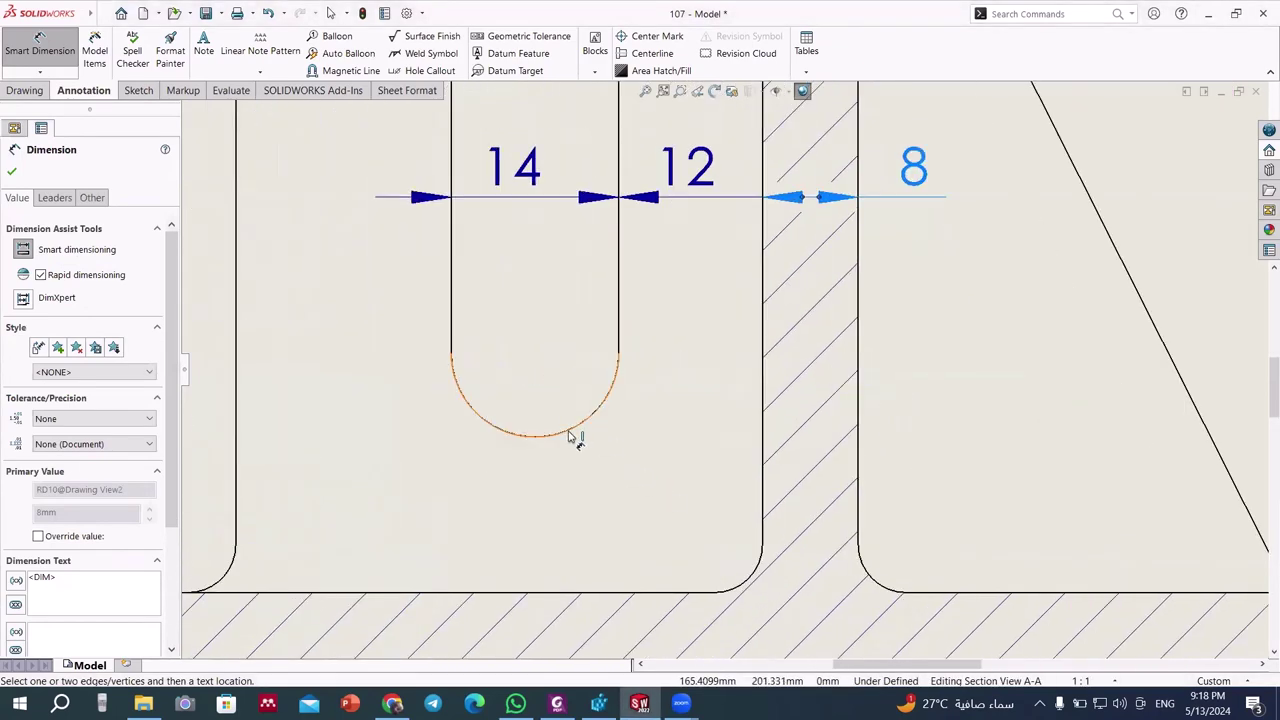
click(569, 433)
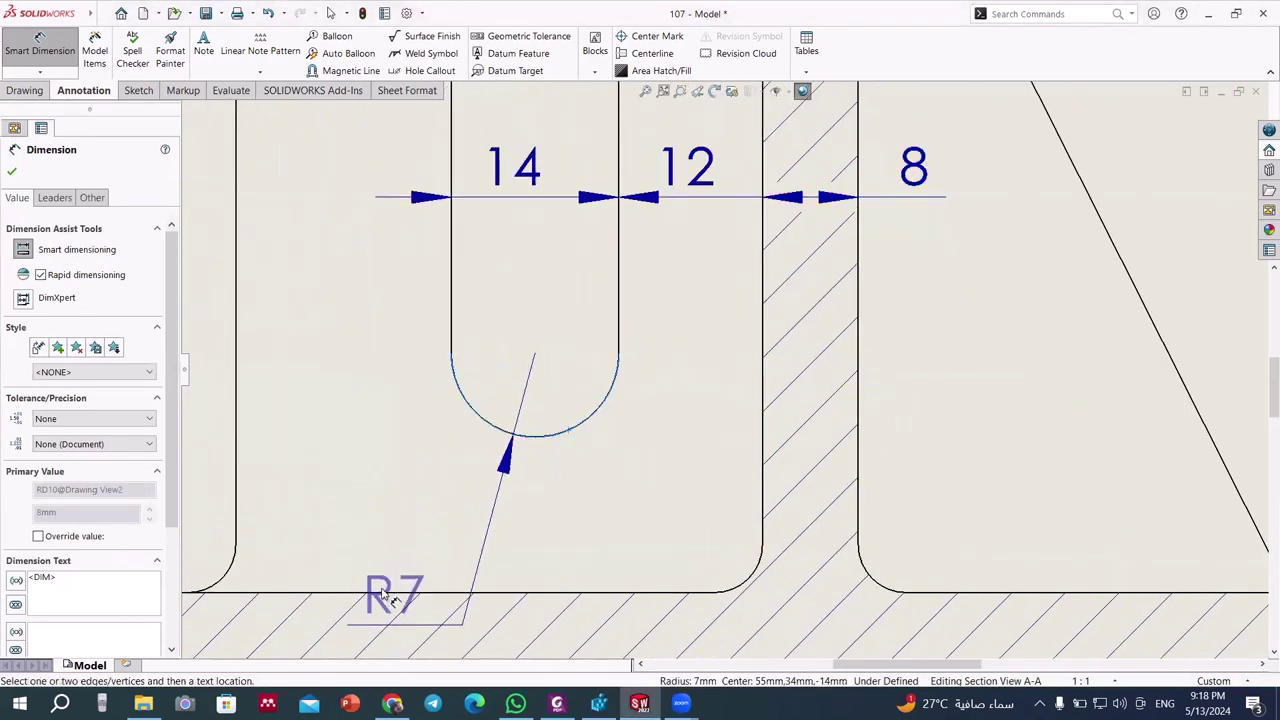
key(Escape)
key(Escape)
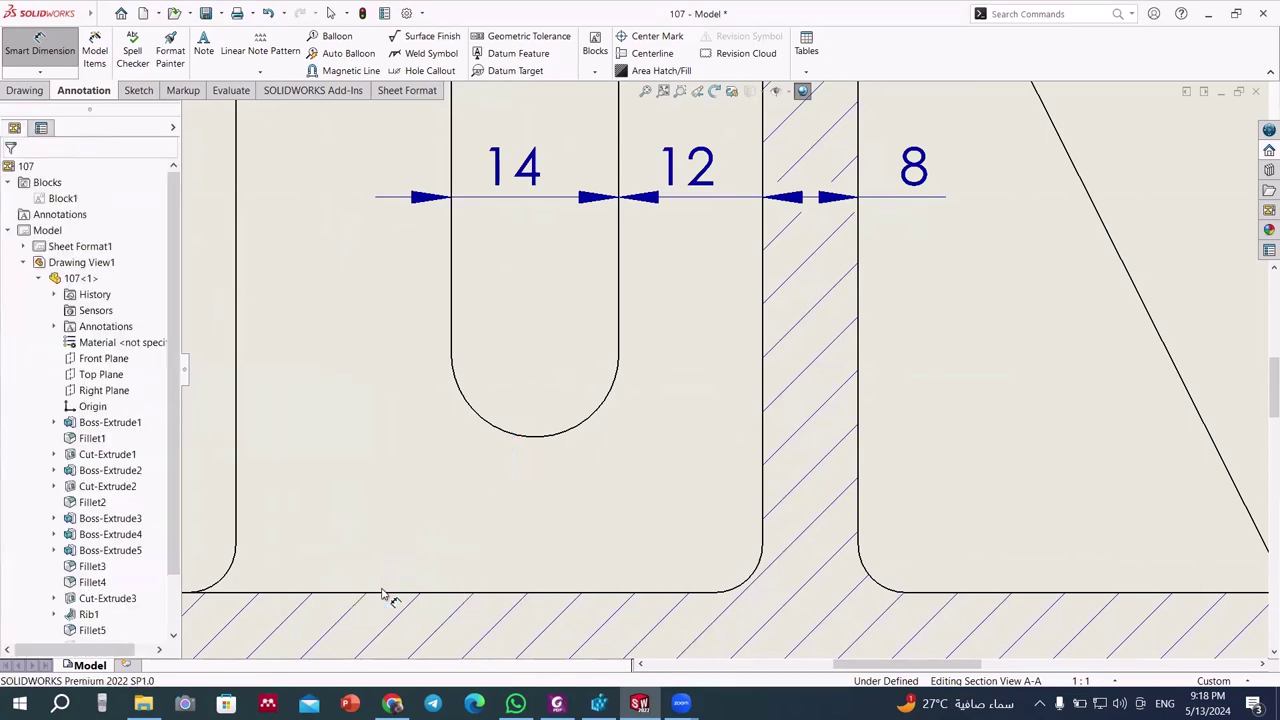
click(390, 592)
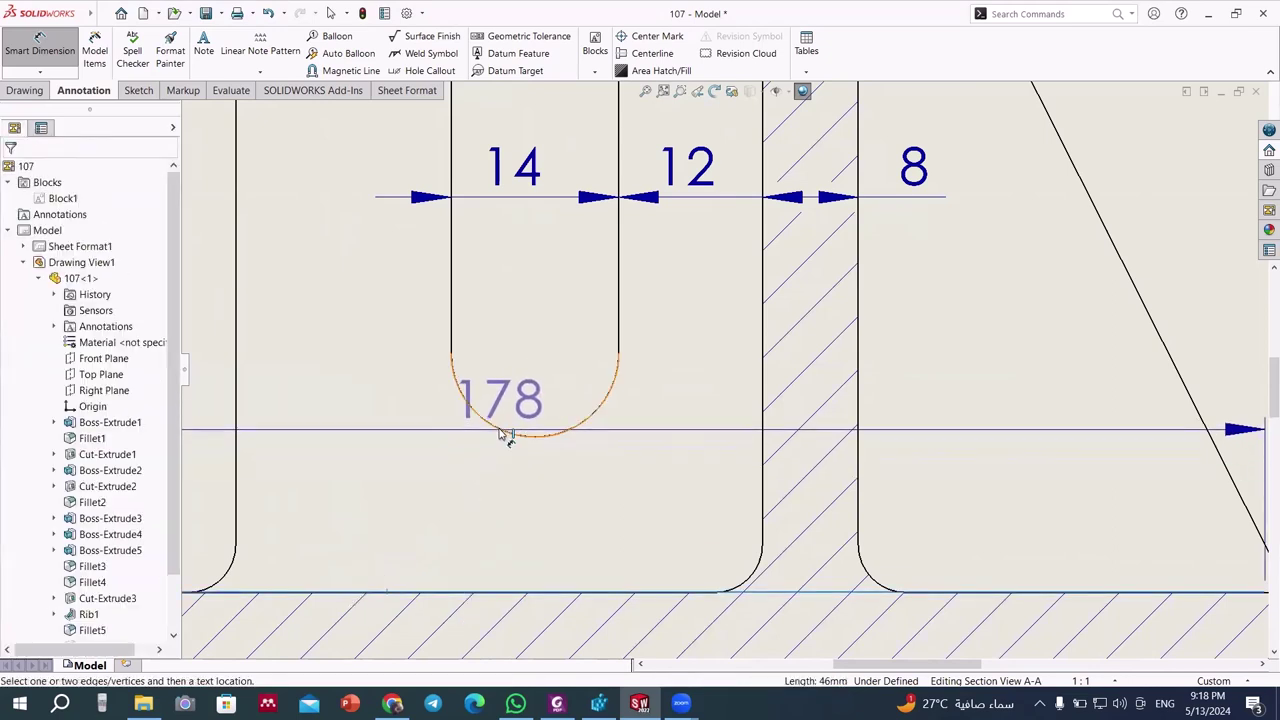
click(505, 435)
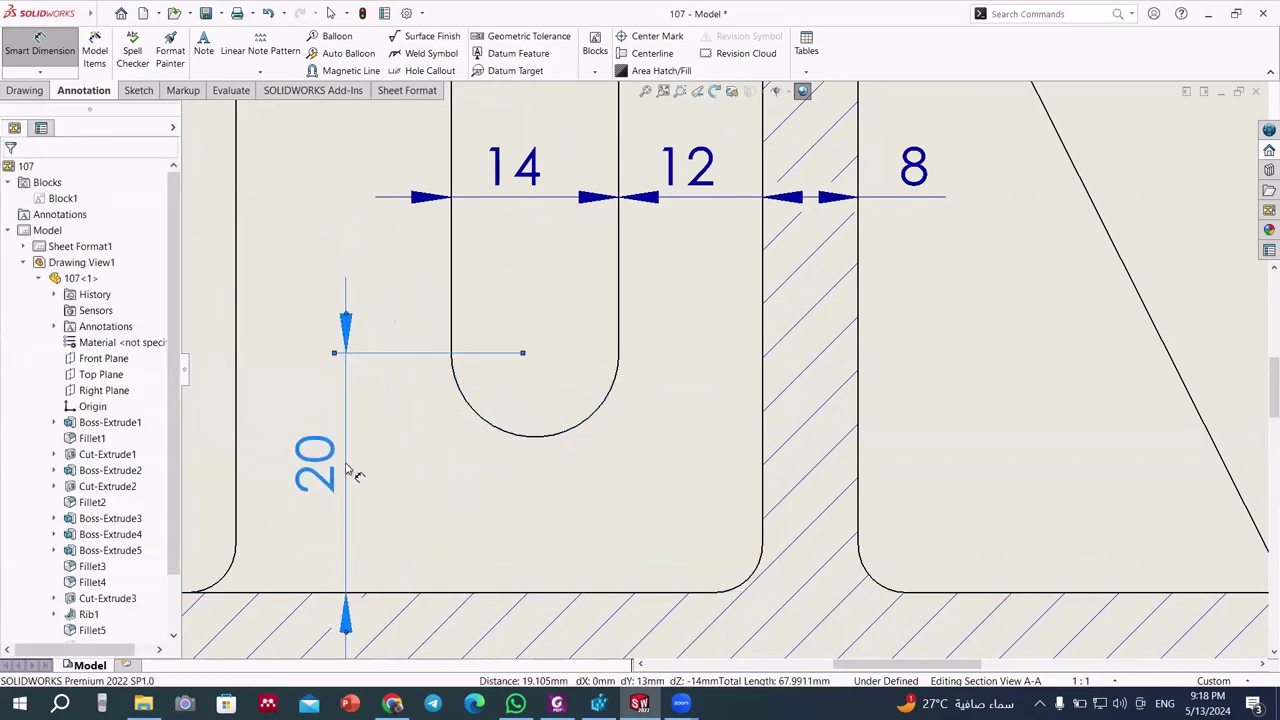
click(348, 470)
scroll(590, 430, up, 3)
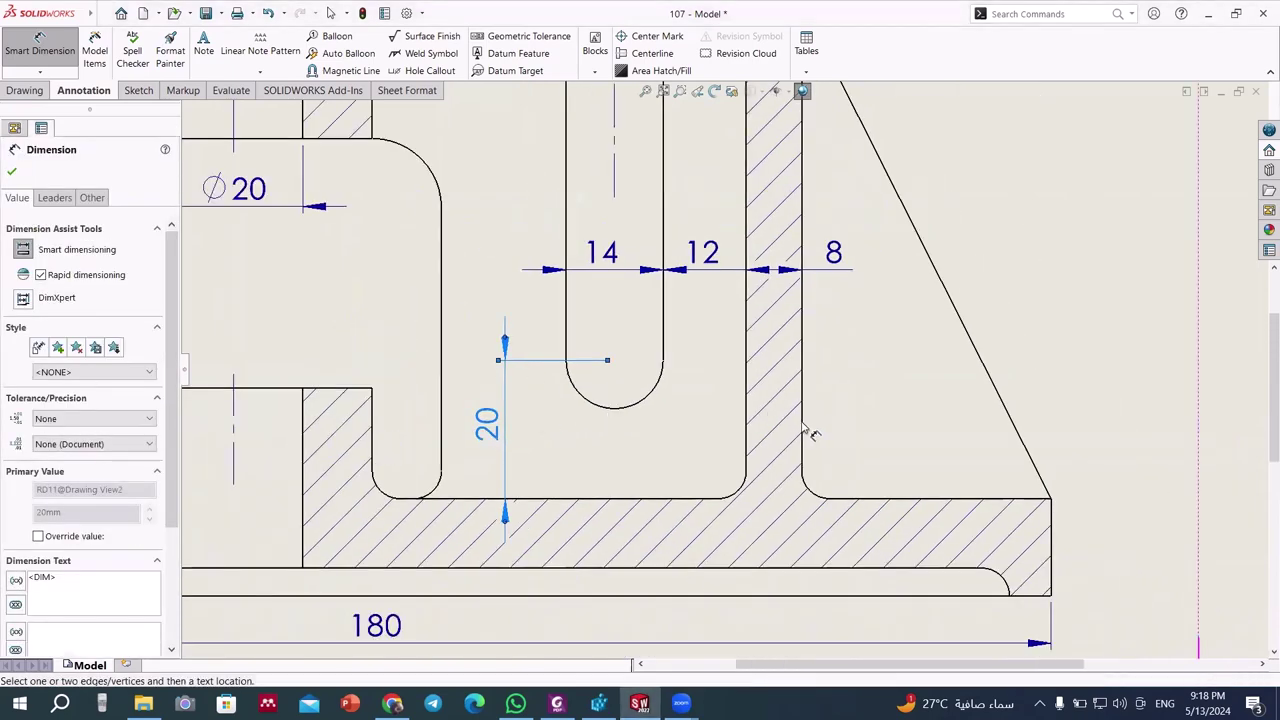
scroll(812, 433, up, 2)
scroll(823, 480, down, 1)
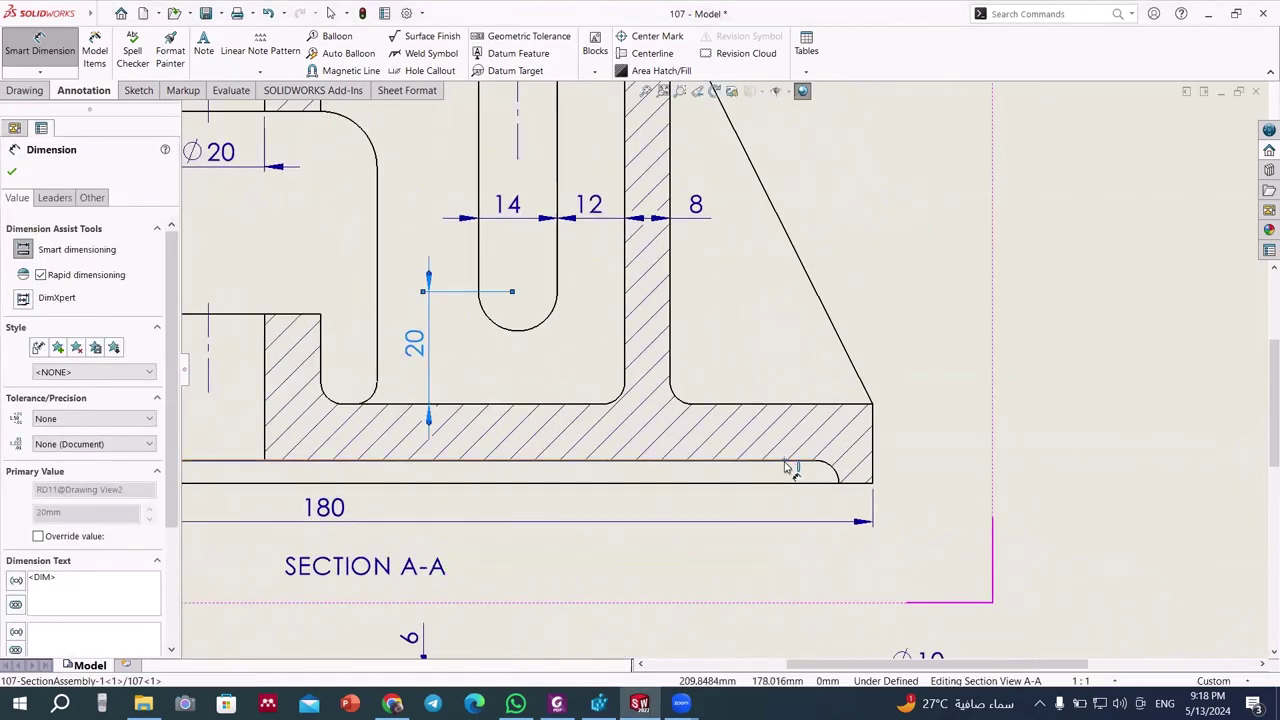
click(787, 462)
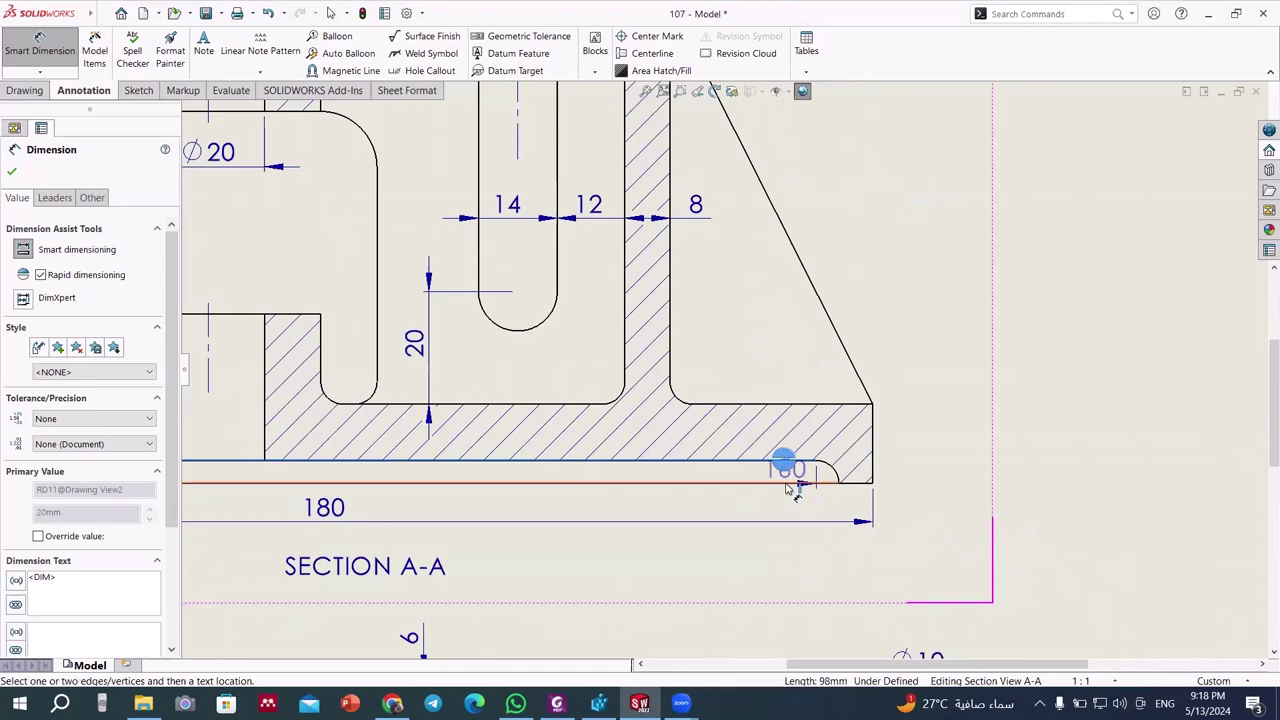
click(787, 486)
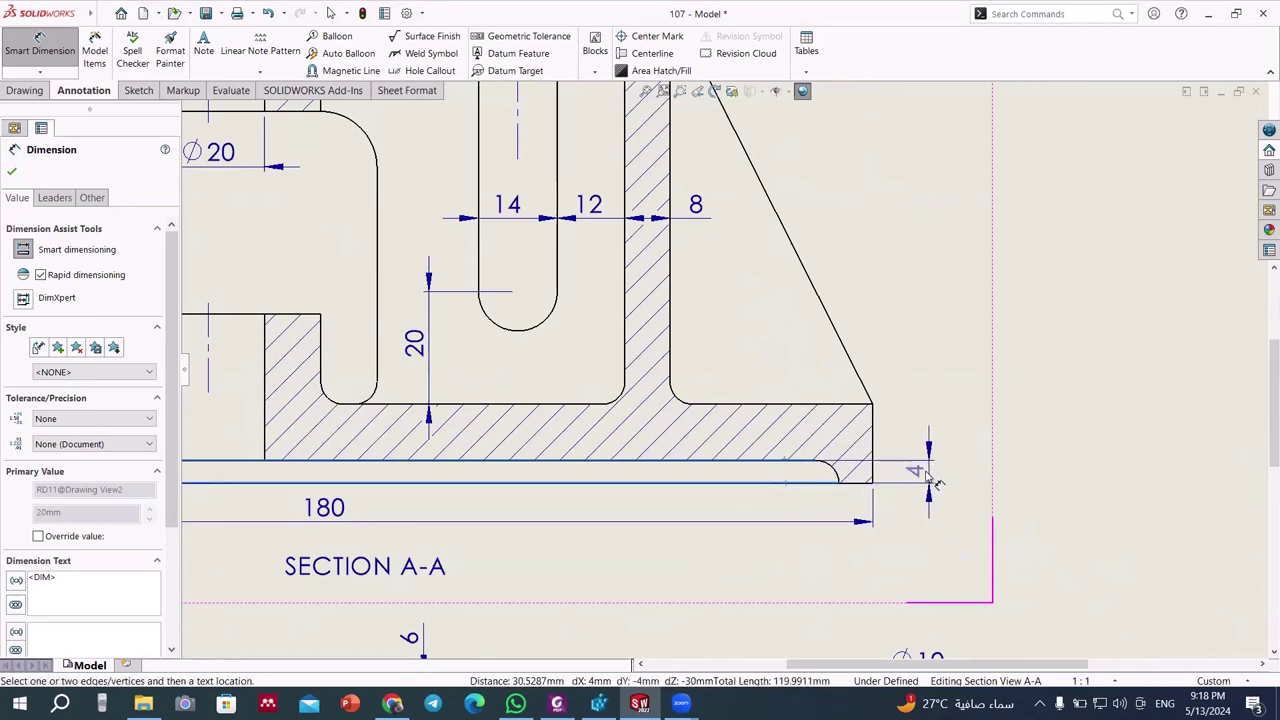
click(929, 483)
- Add the R27 outer fillet radius, the 36 rib width and the 35 top dimension
scroll(930, 484, up, 2)
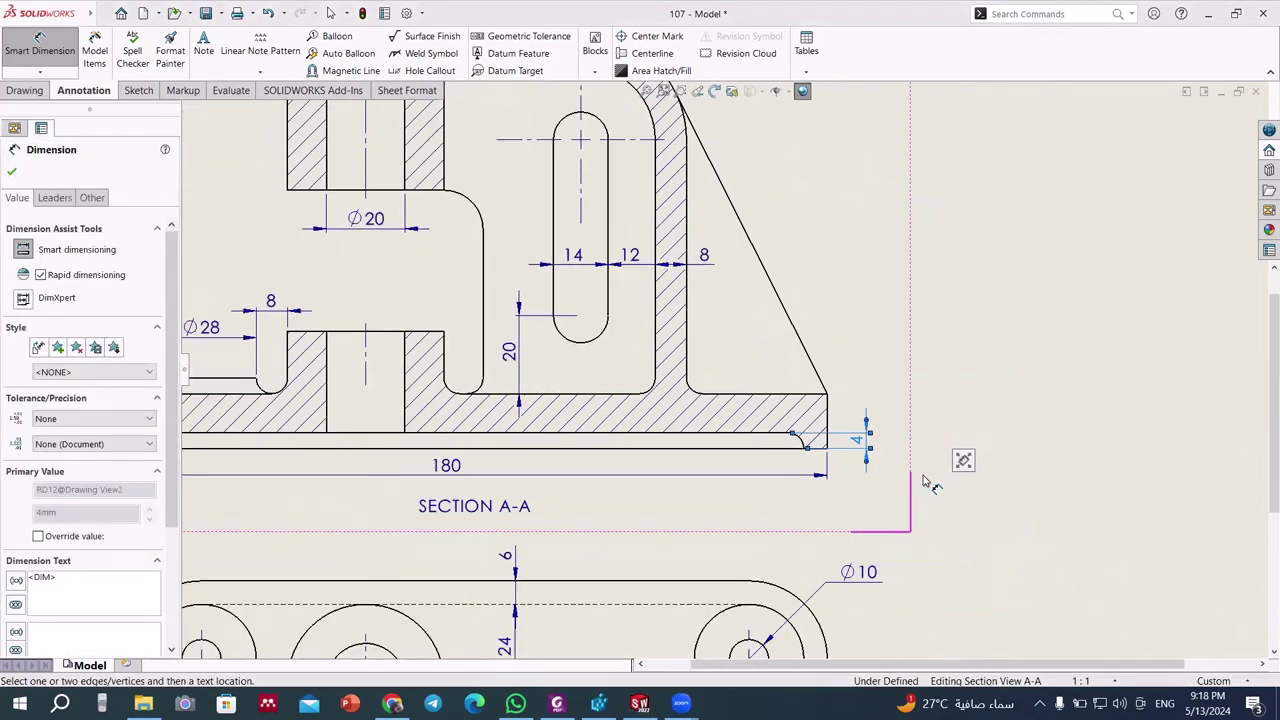
scroll(725, 380, up, 1)
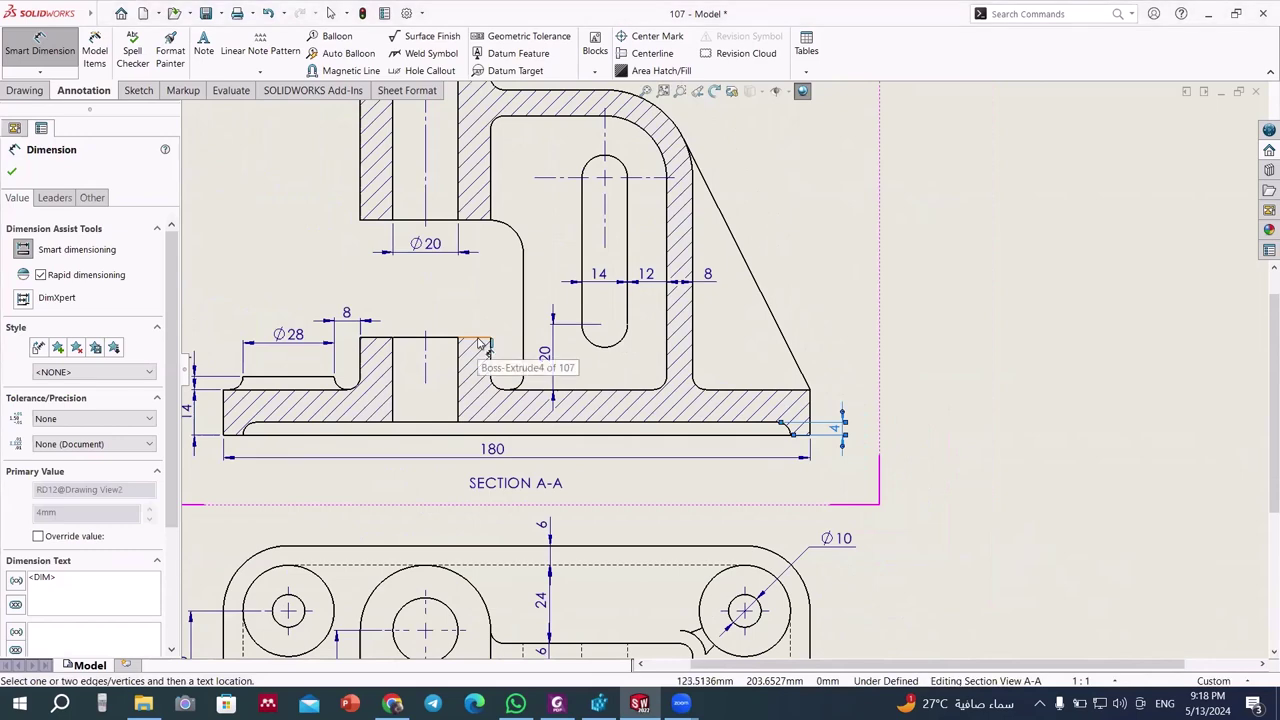
scroll(665, 160, up, 1)
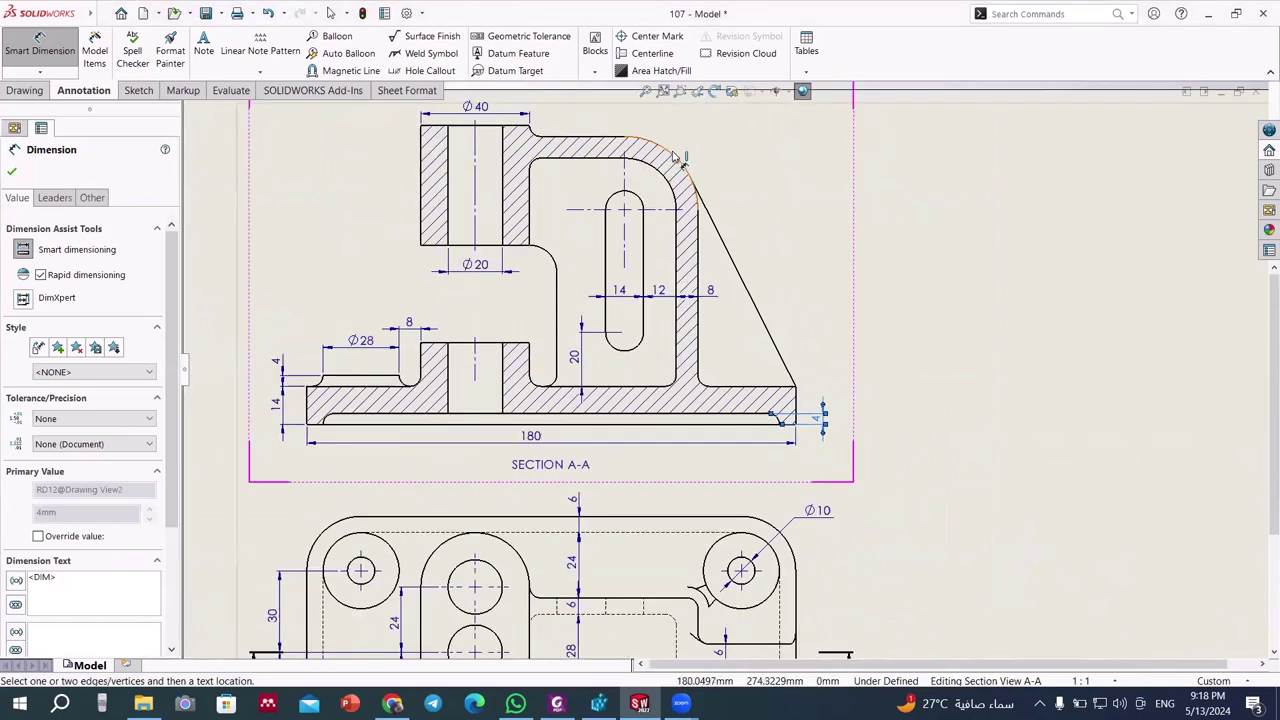
click(678, 158)
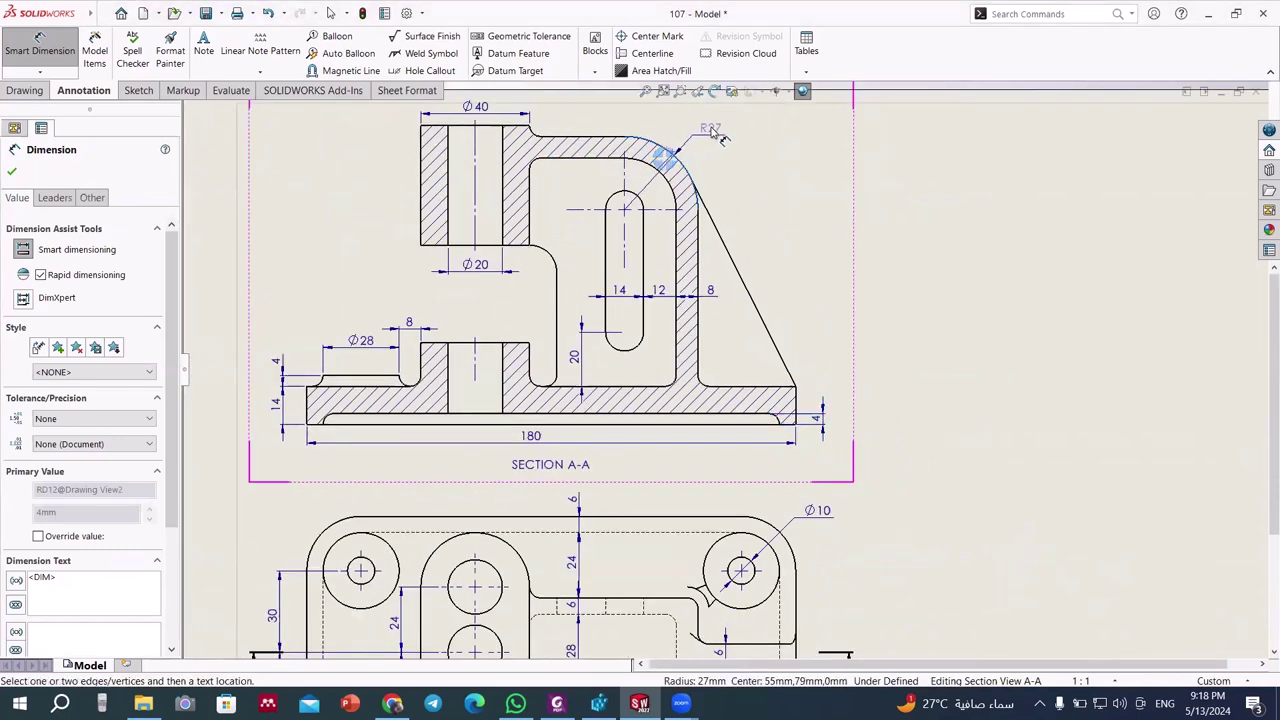
click(712, 131)
click(700, 238)
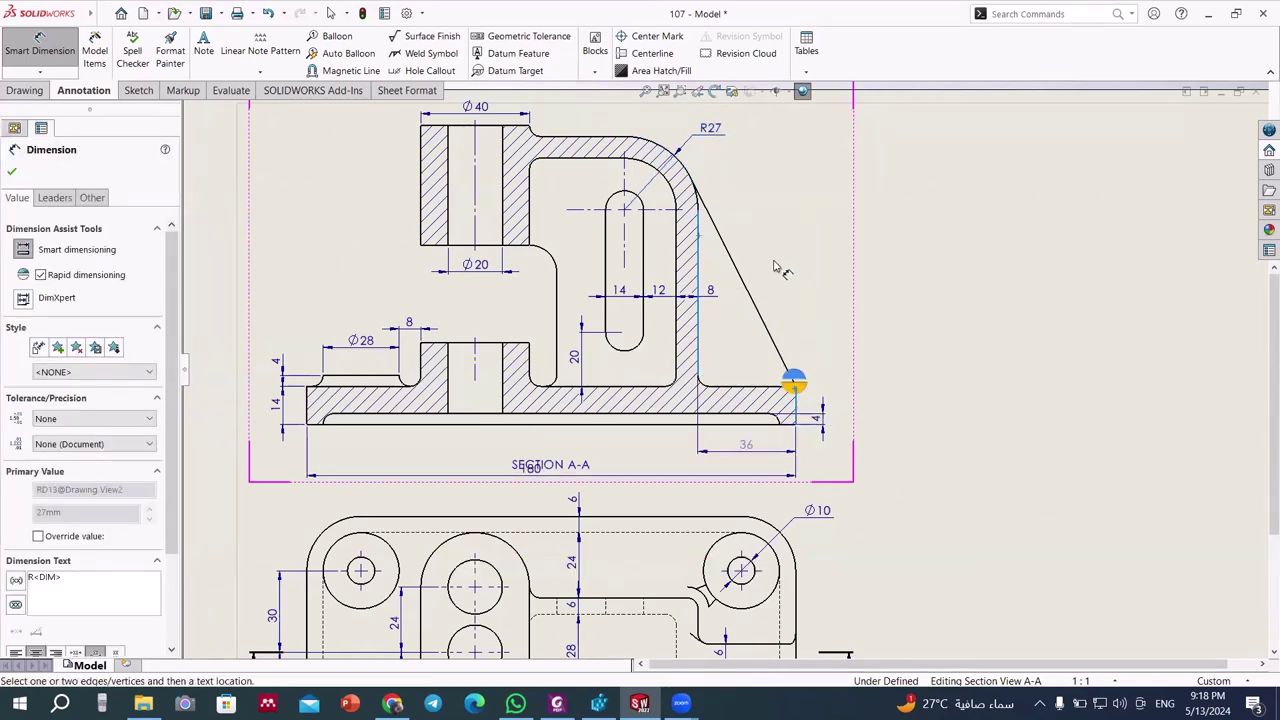
click(795, 384)
click(745, 170)
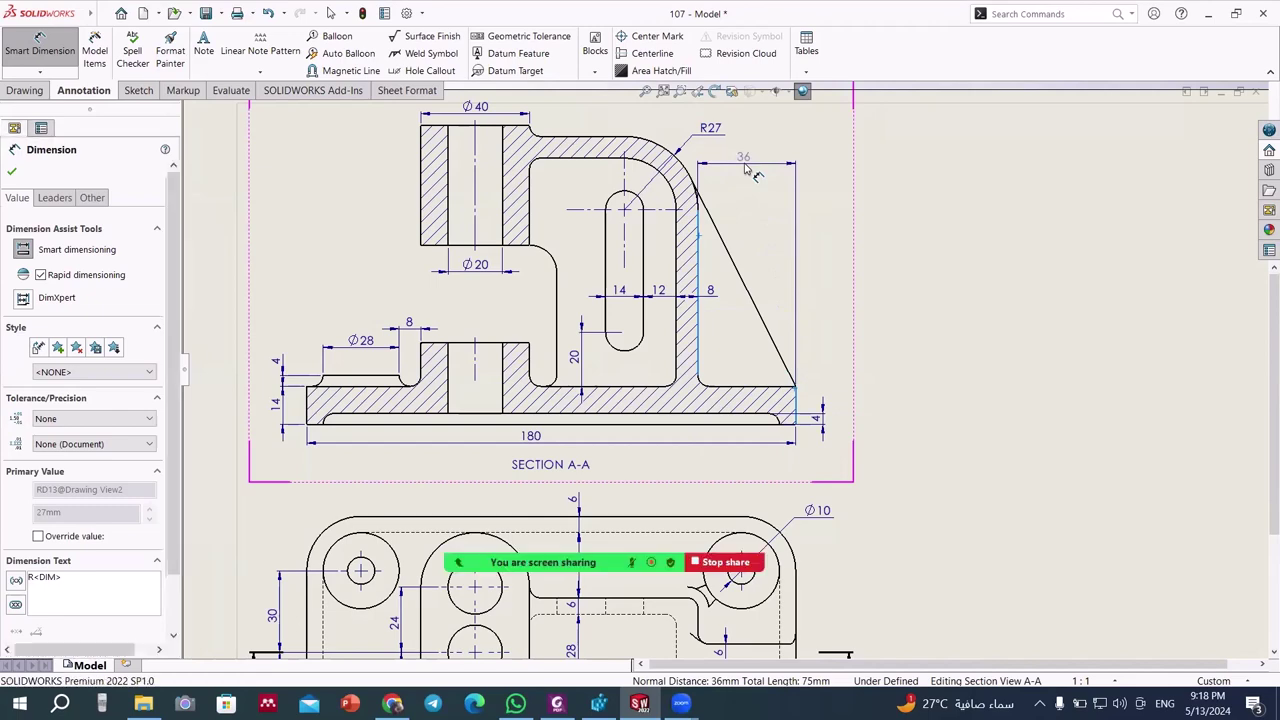
scroll(718, 113, down, 2)
scroll(720, 115, down, 1)
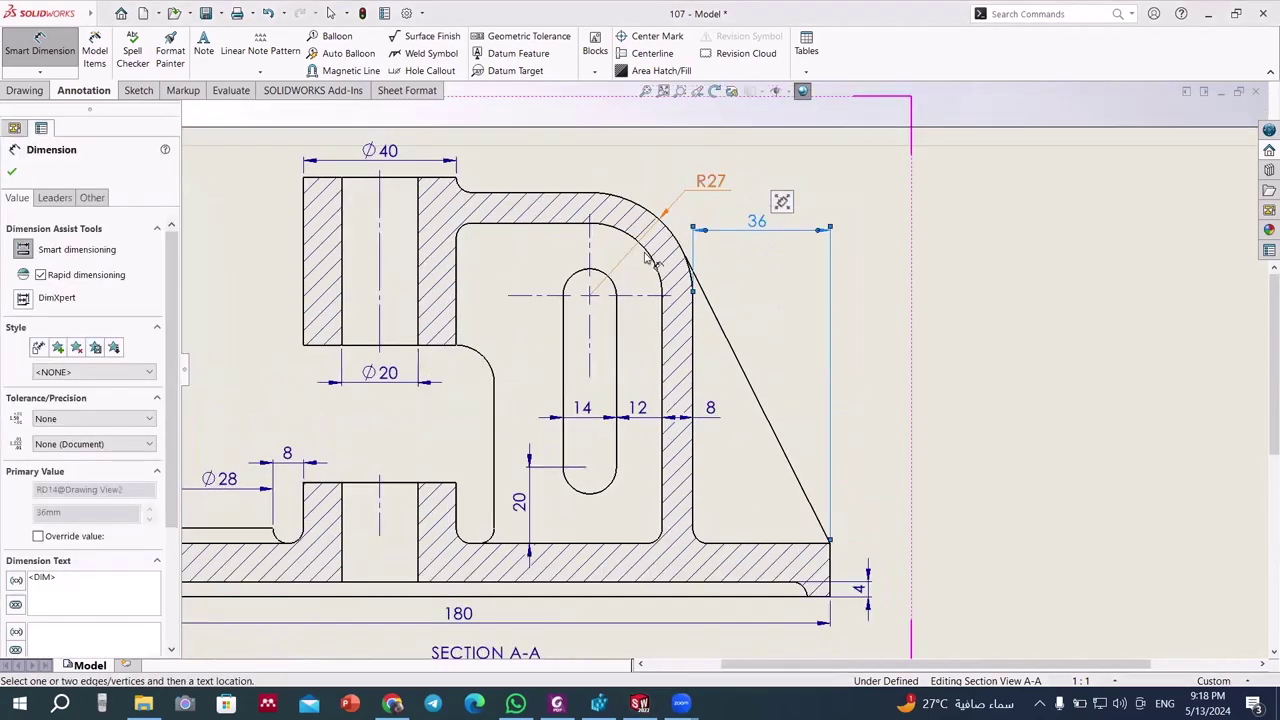
click(693, 313)
key(Escape)
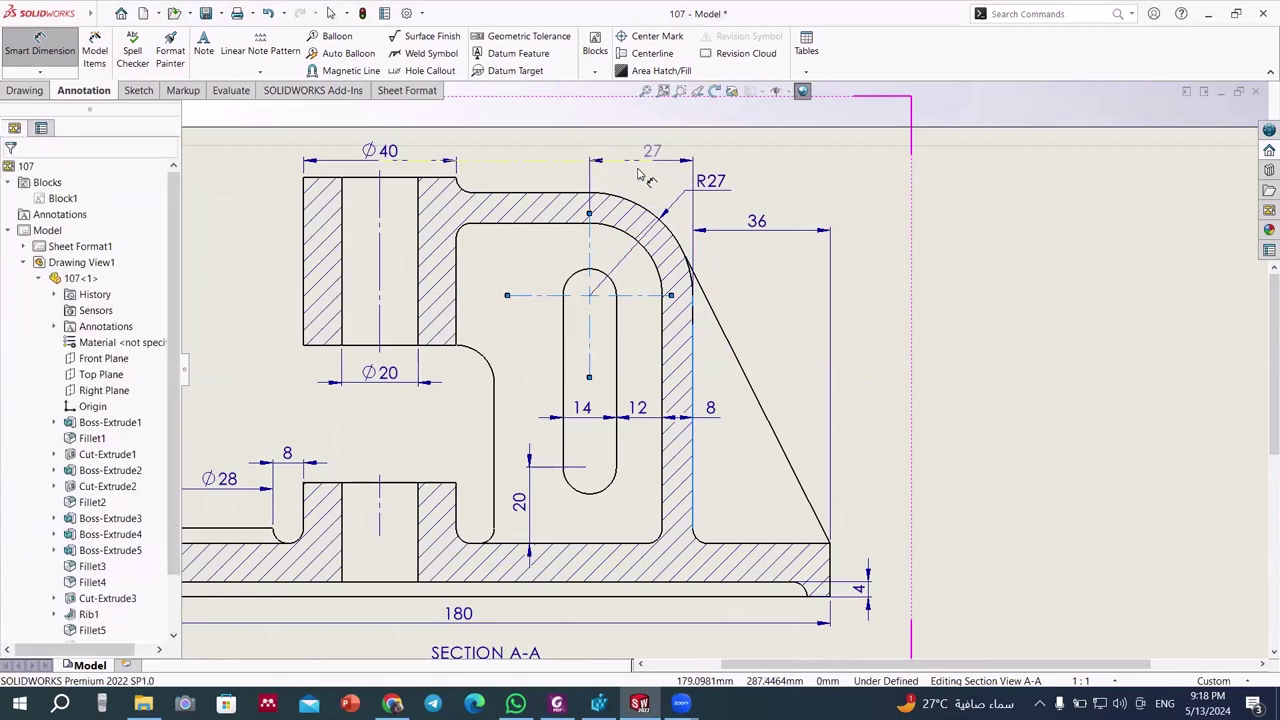
click(457, 180)
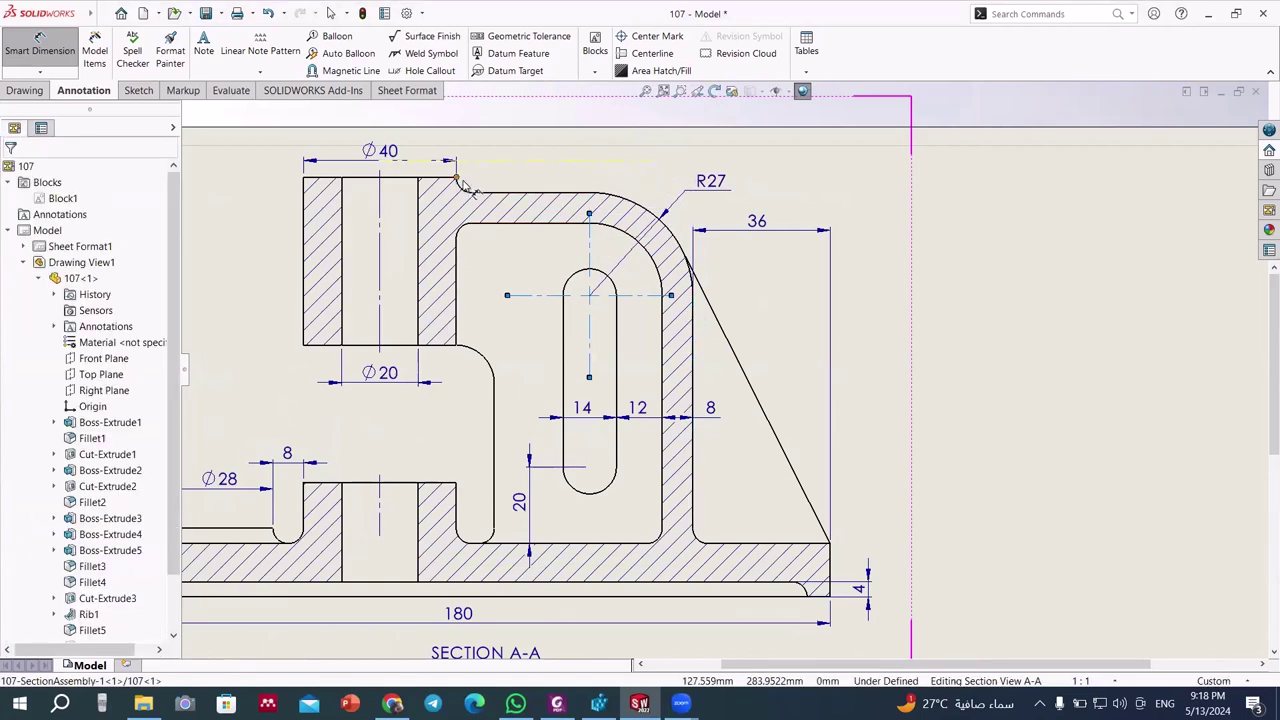
click(535, 168)
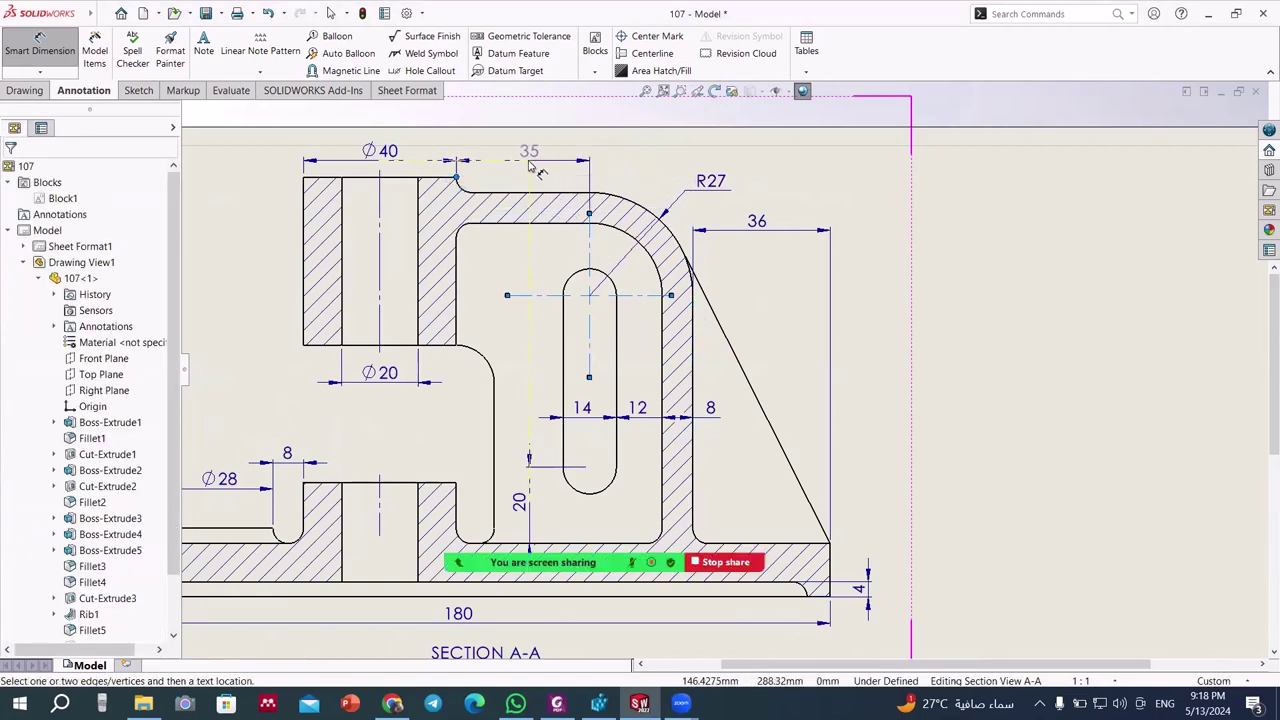
- Move the R27 and 36 dimensions up into line with the top row
drag(712, 188, 680, 176)
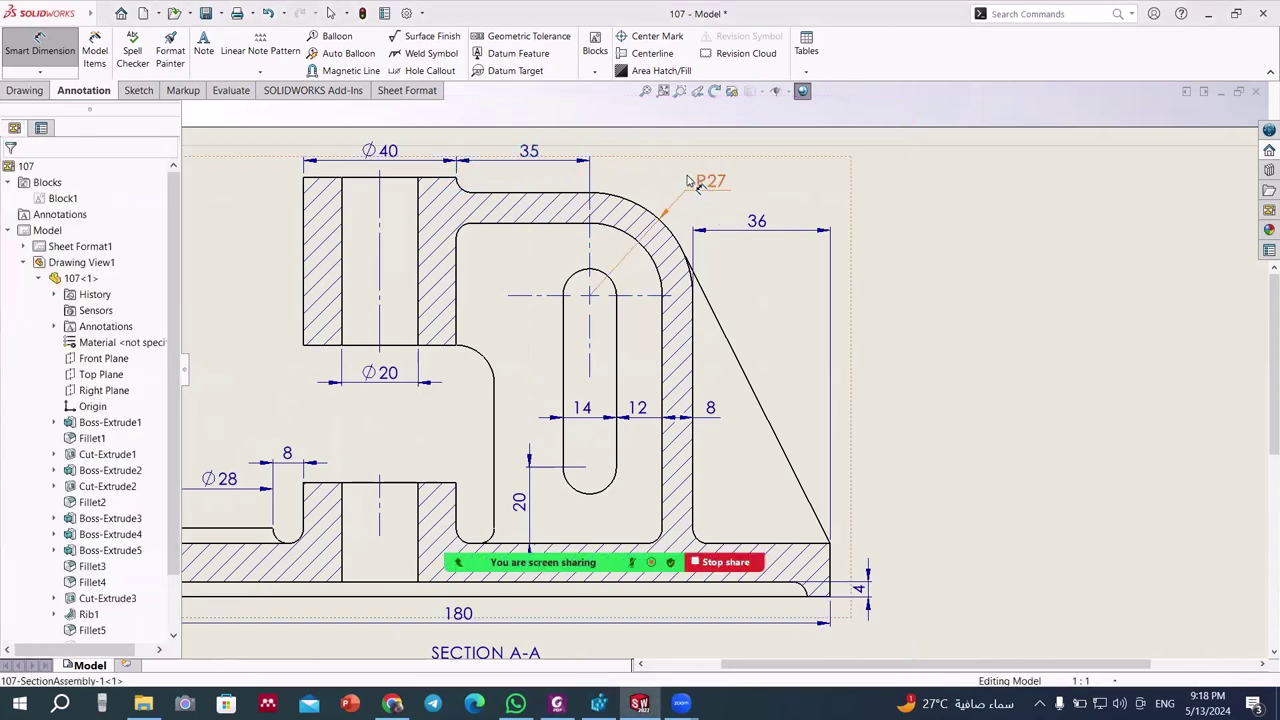
click(657, 175)
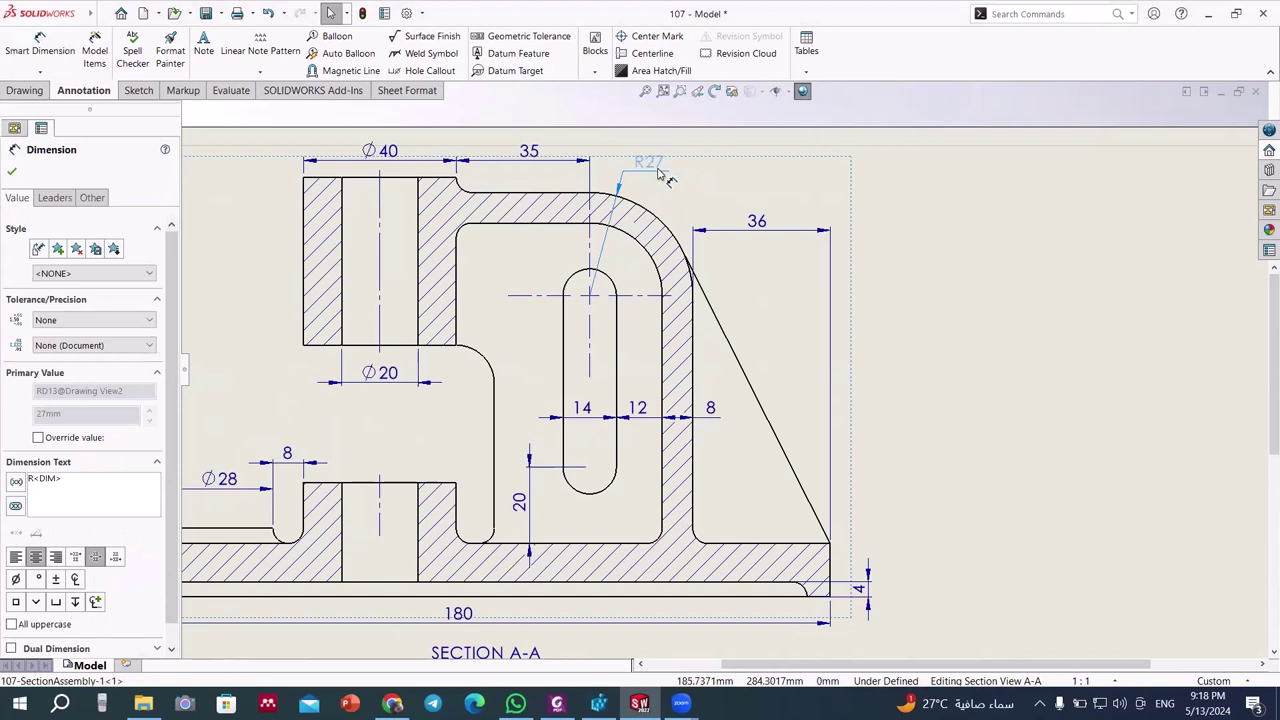
drag(757, 219, 755, 158)
drag(656, 178, 662, 160)
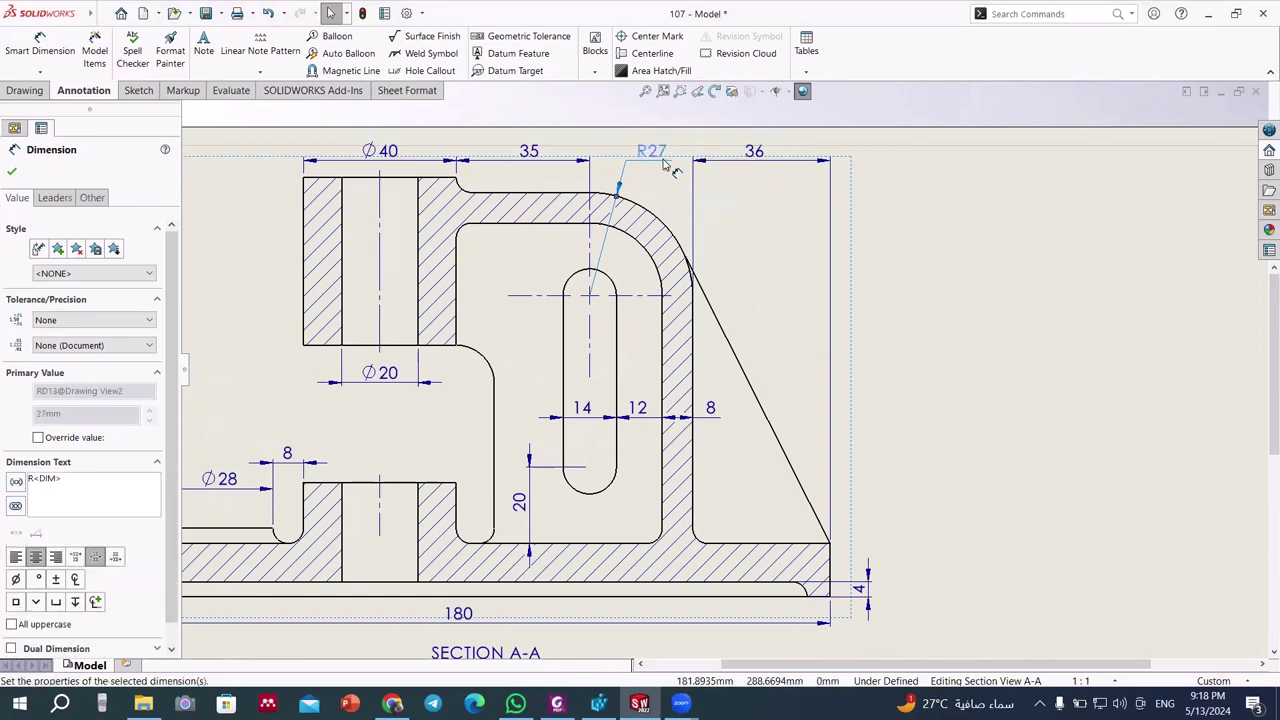
click(720, 198)
- Nudge the top view and Section A-A slightly down on the sheet
scroll(706, 288, up, 2)
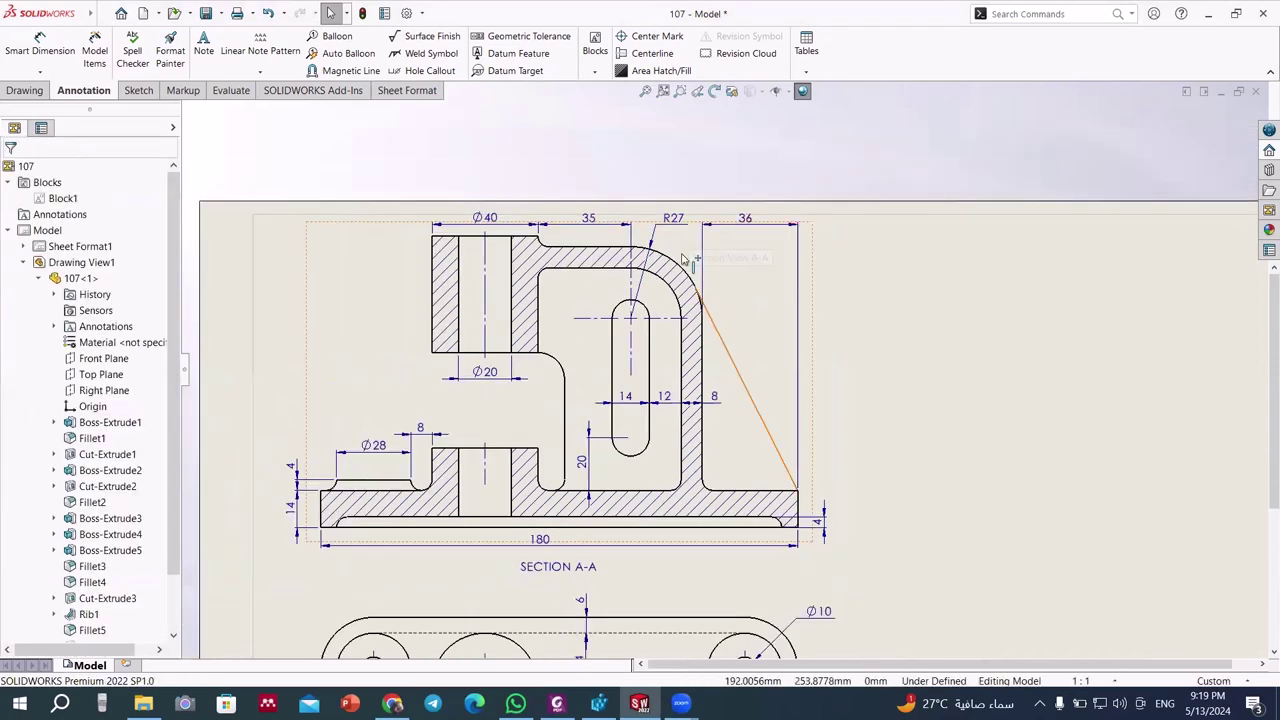
scroll(667, 232, up, 2)
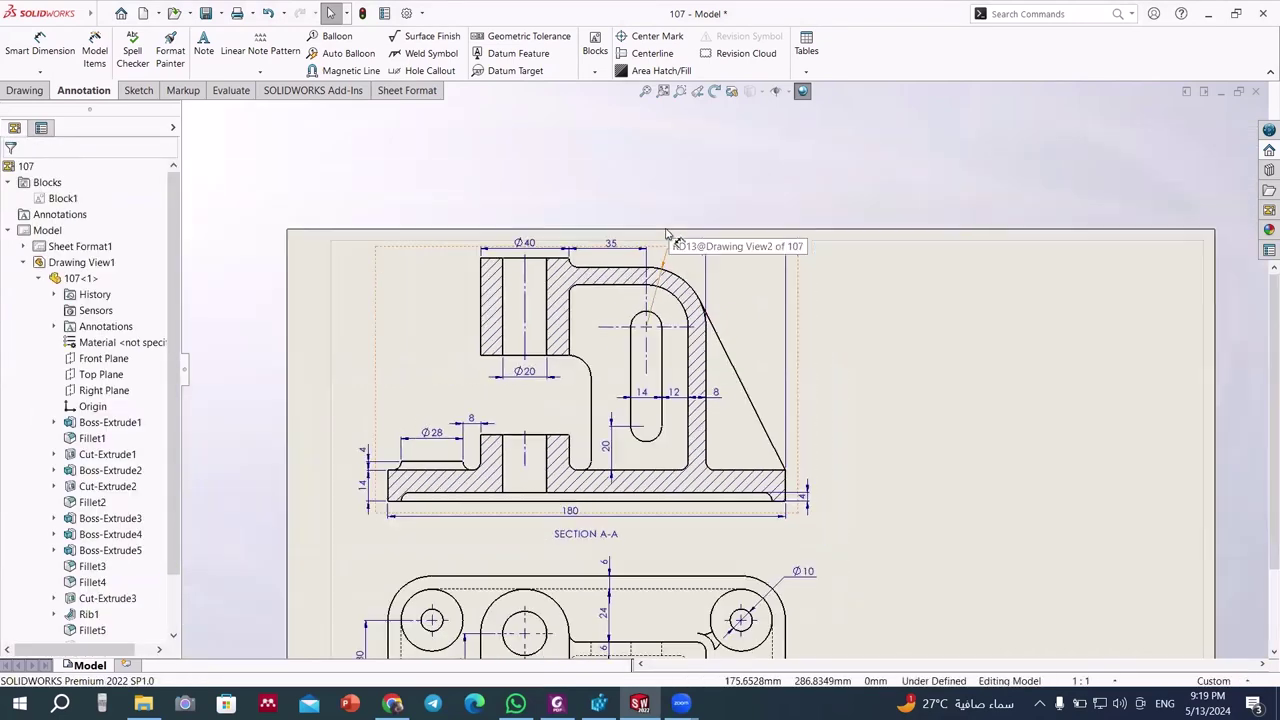
scroll(712, 340, up, 1)
scroll(712, 340, down, 2)
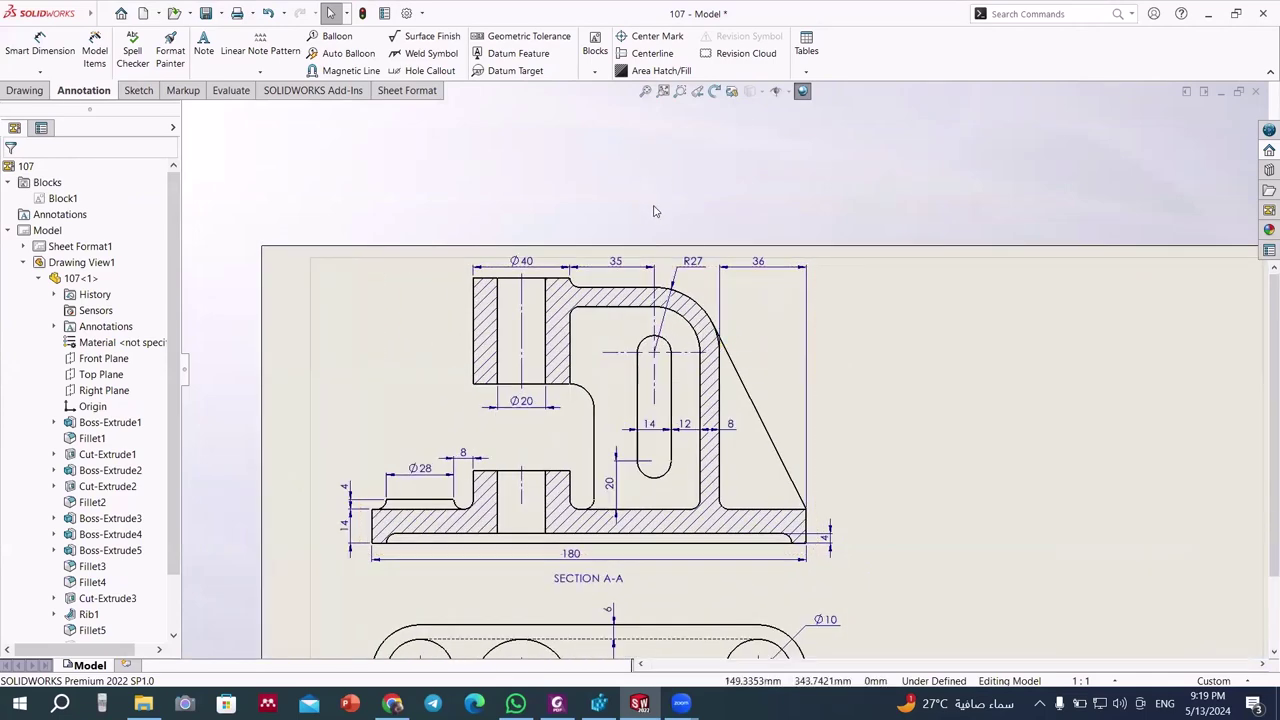
scroll(720, 400, up, 2)
scroll(727, 450, up, 2)
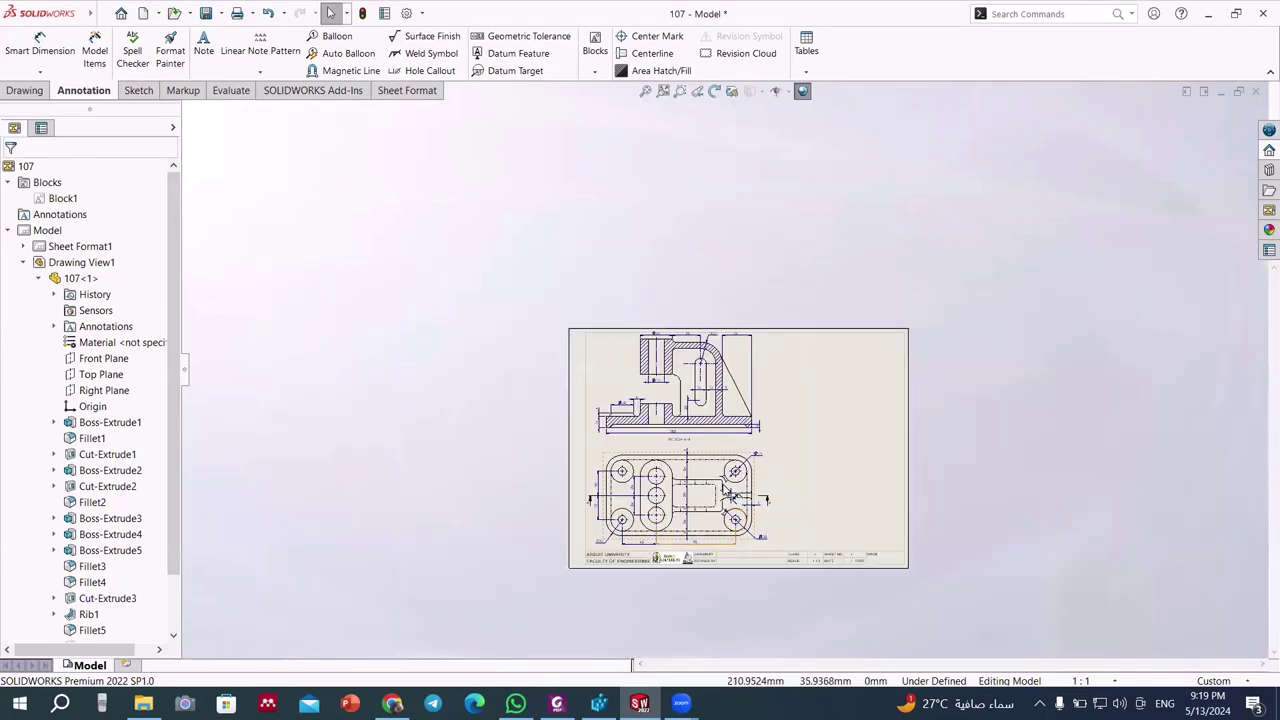
scroll(727, 490, down, 2)
scroll(764, 502, down, 2)
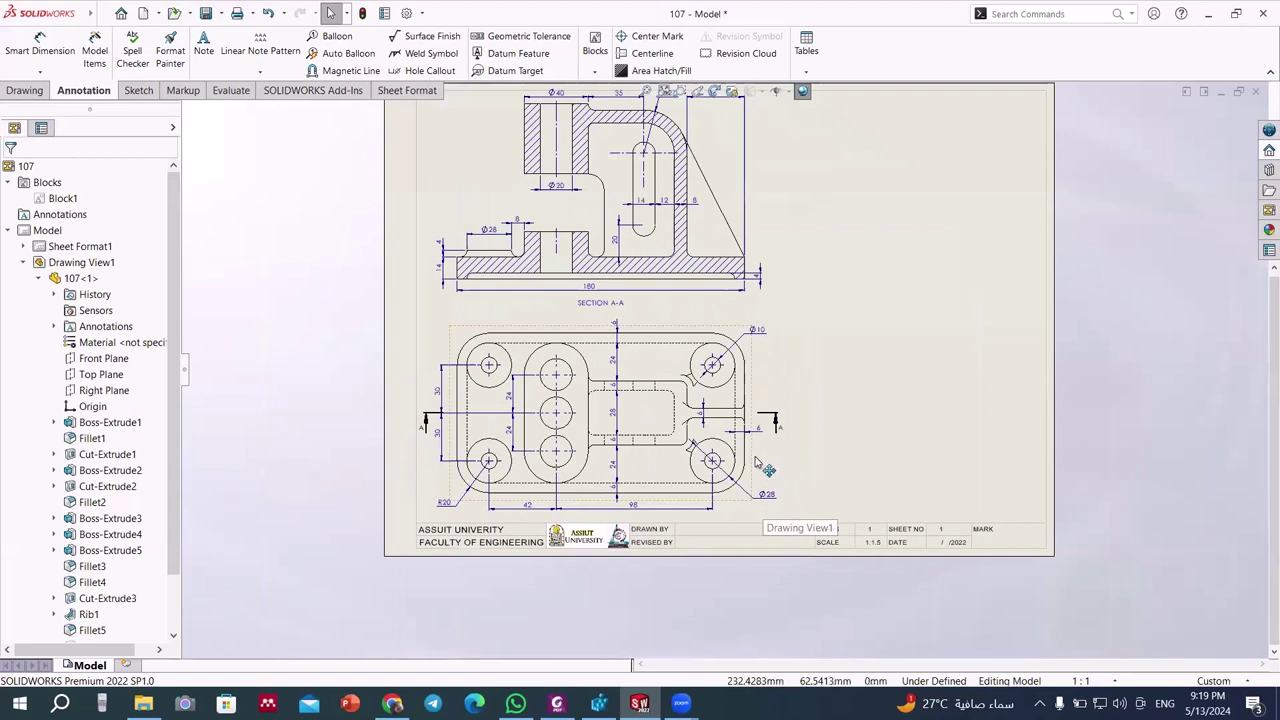
drag(758, 463, 760, 470)
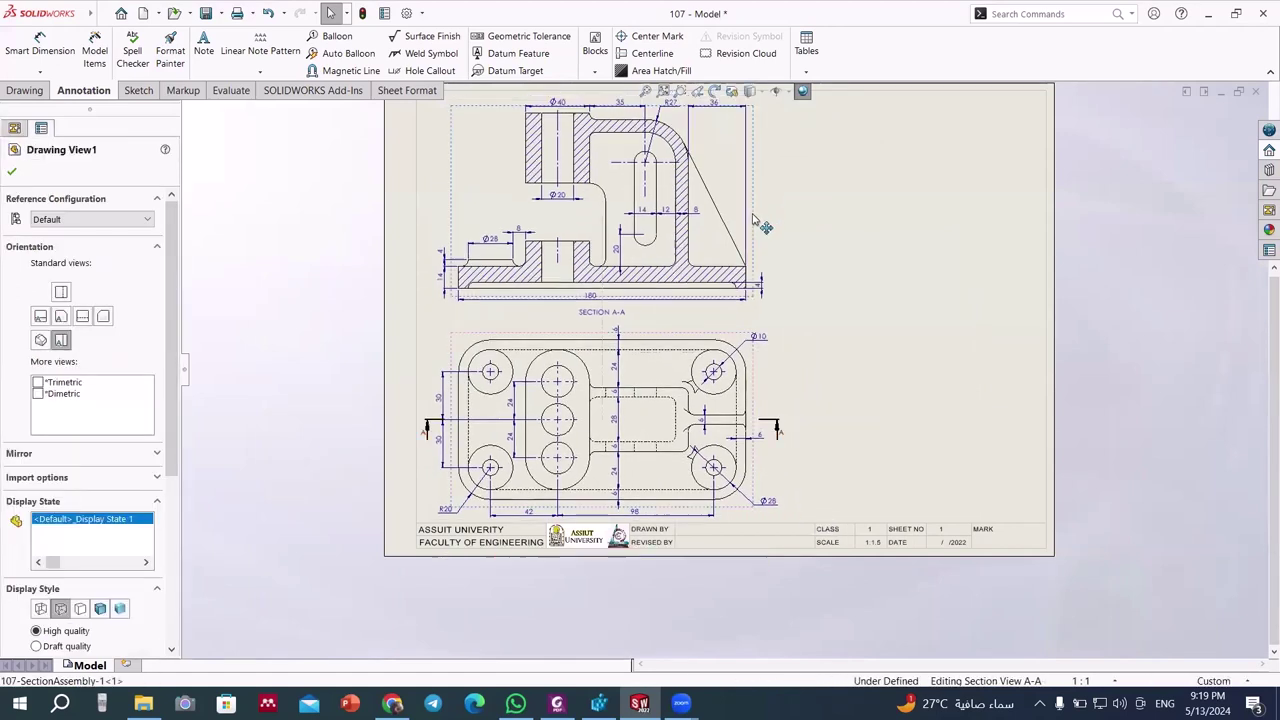
drag(760, 199, 750, 211)
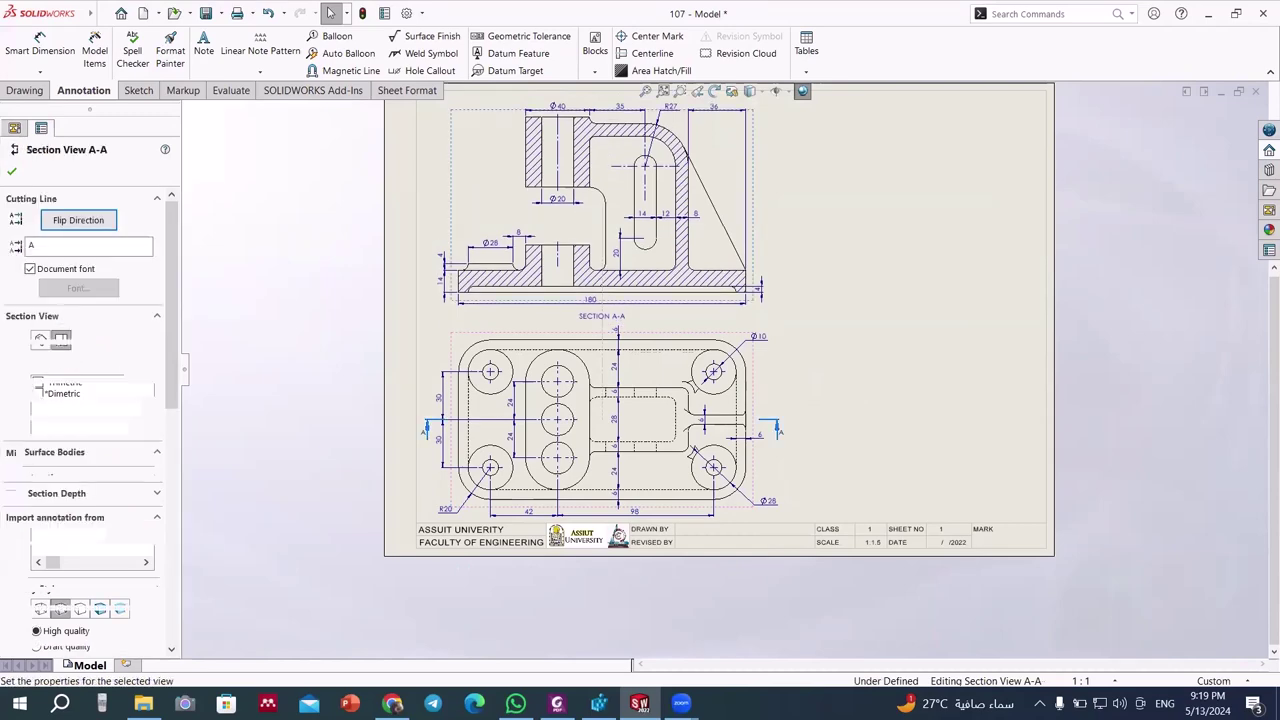
click(290, 308)
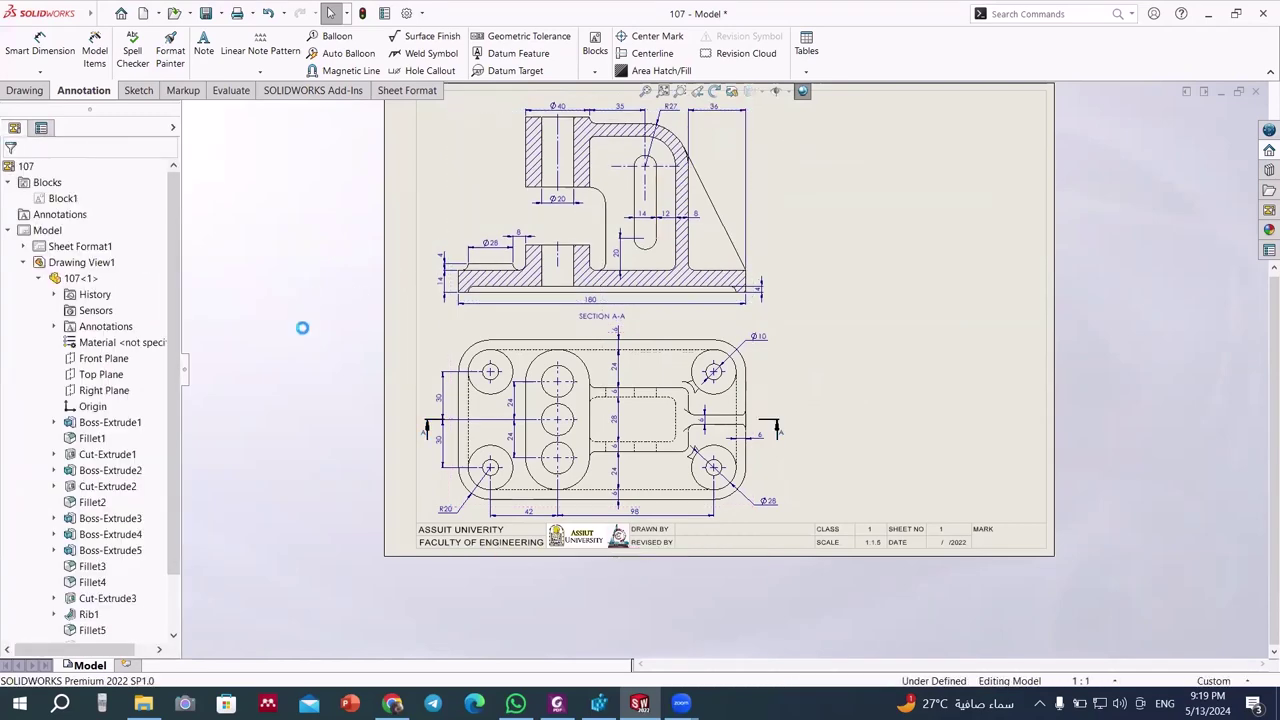
- Save the drawing as 107, replacing the existing file
key(ctrl+s)
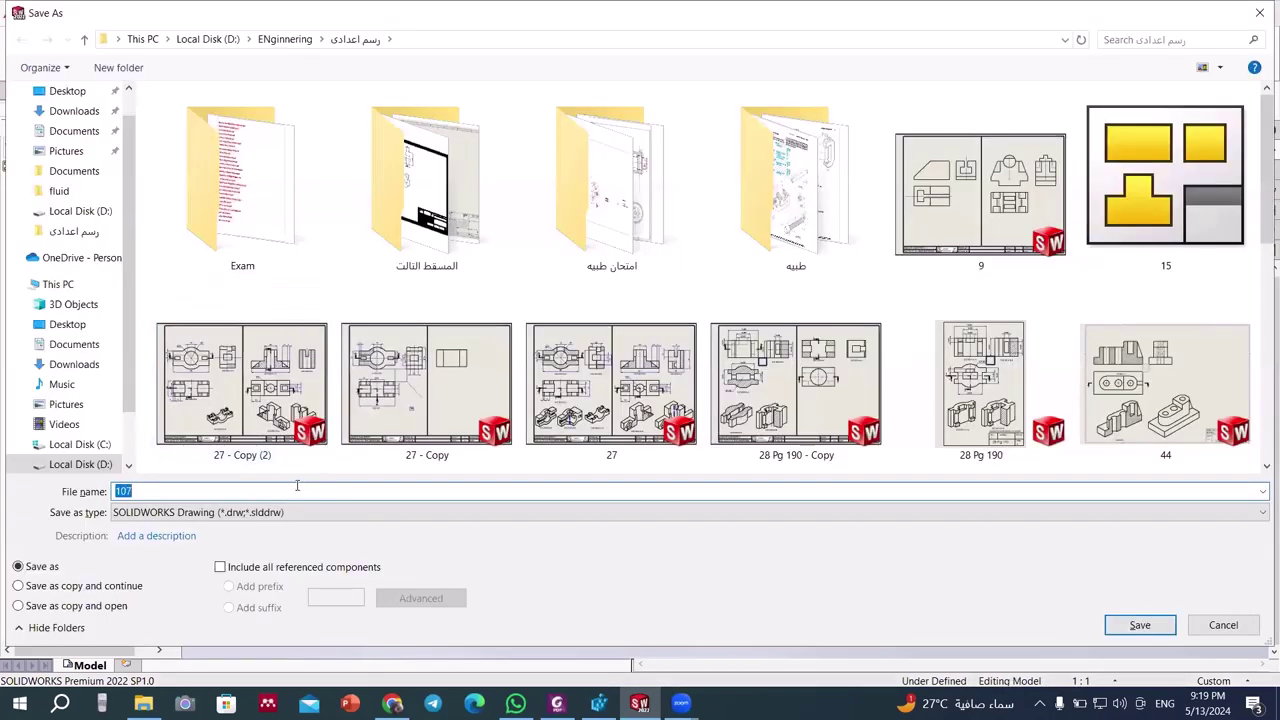
click(1160, 630)
click(688, 355)
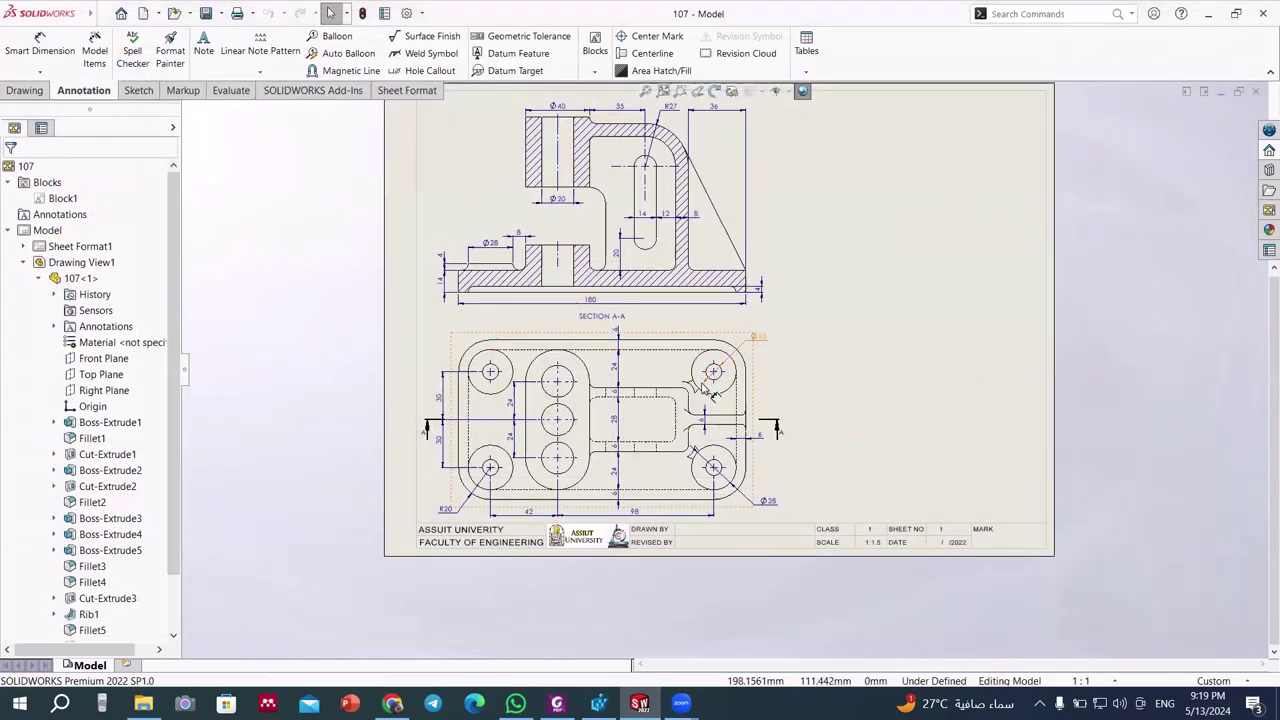
- Hide the four stray tangent fillet edges beside the upper hole boss
scroll(705, 398, down, 5)
scroll(707, 402, down, 2)
scroll(690, 370, down, 3)
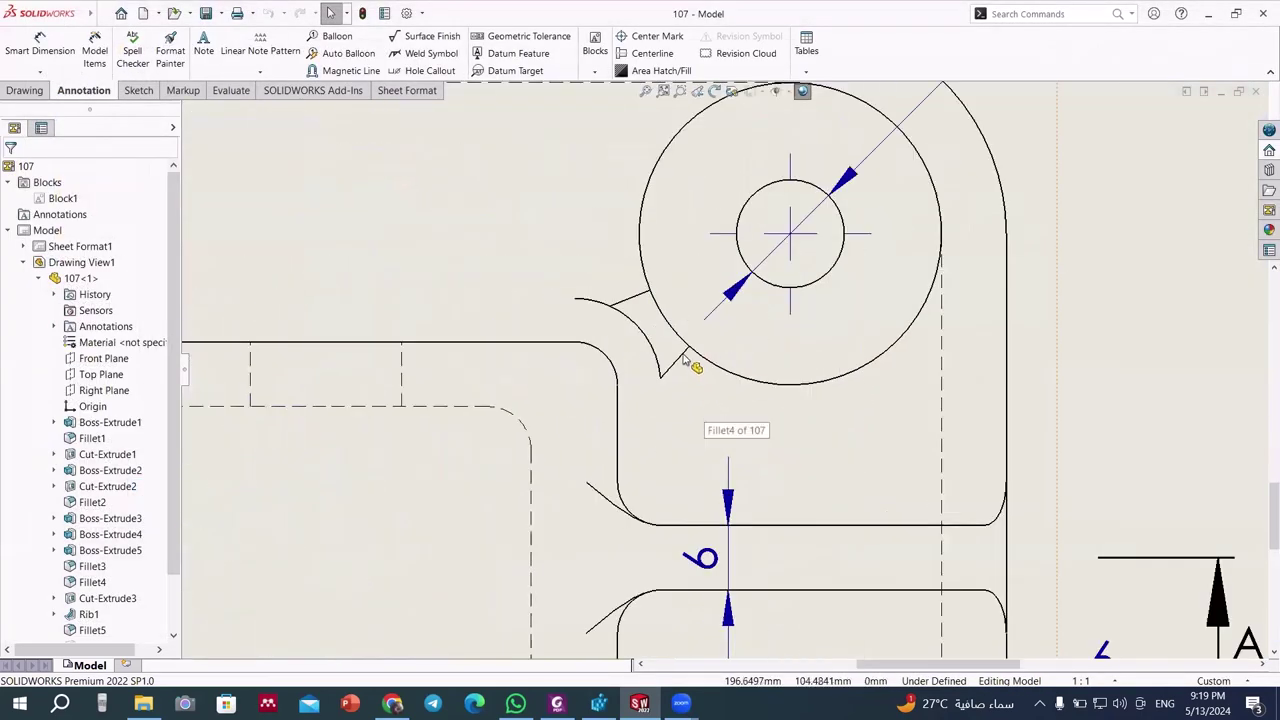
click(686, 360)
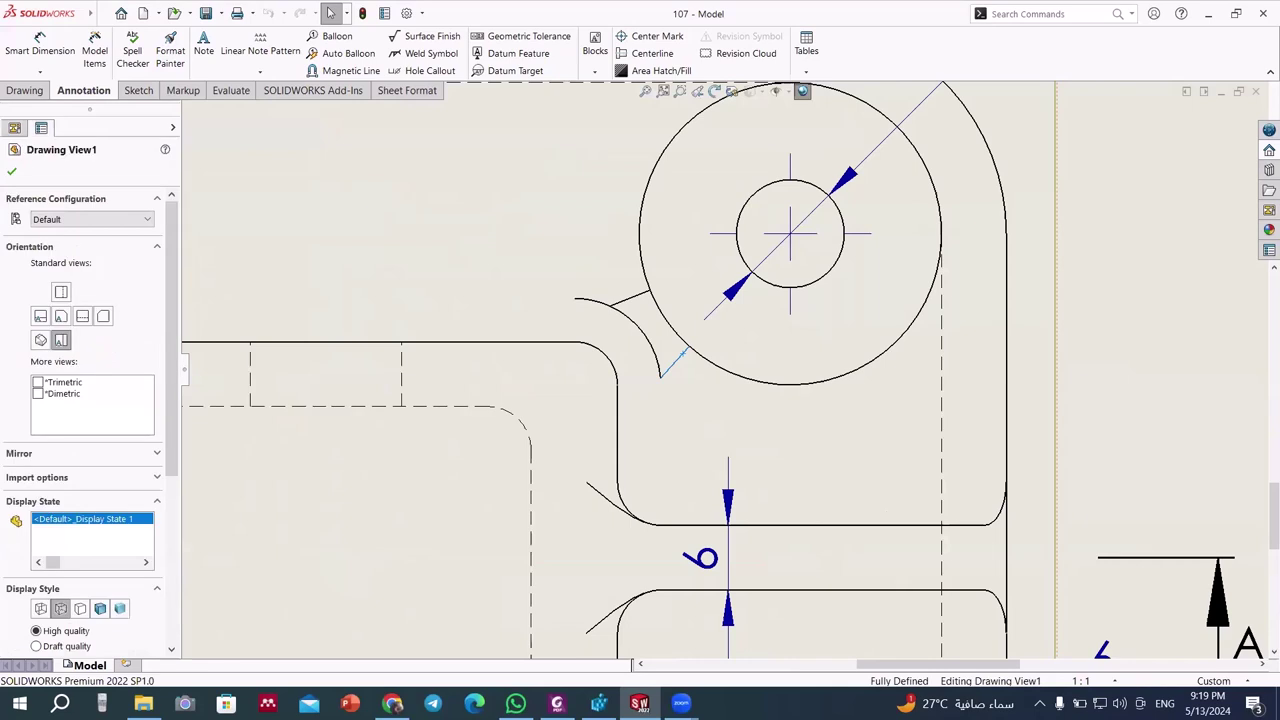
ctrl+click(638, 320)
ctrl+click(630, 303)
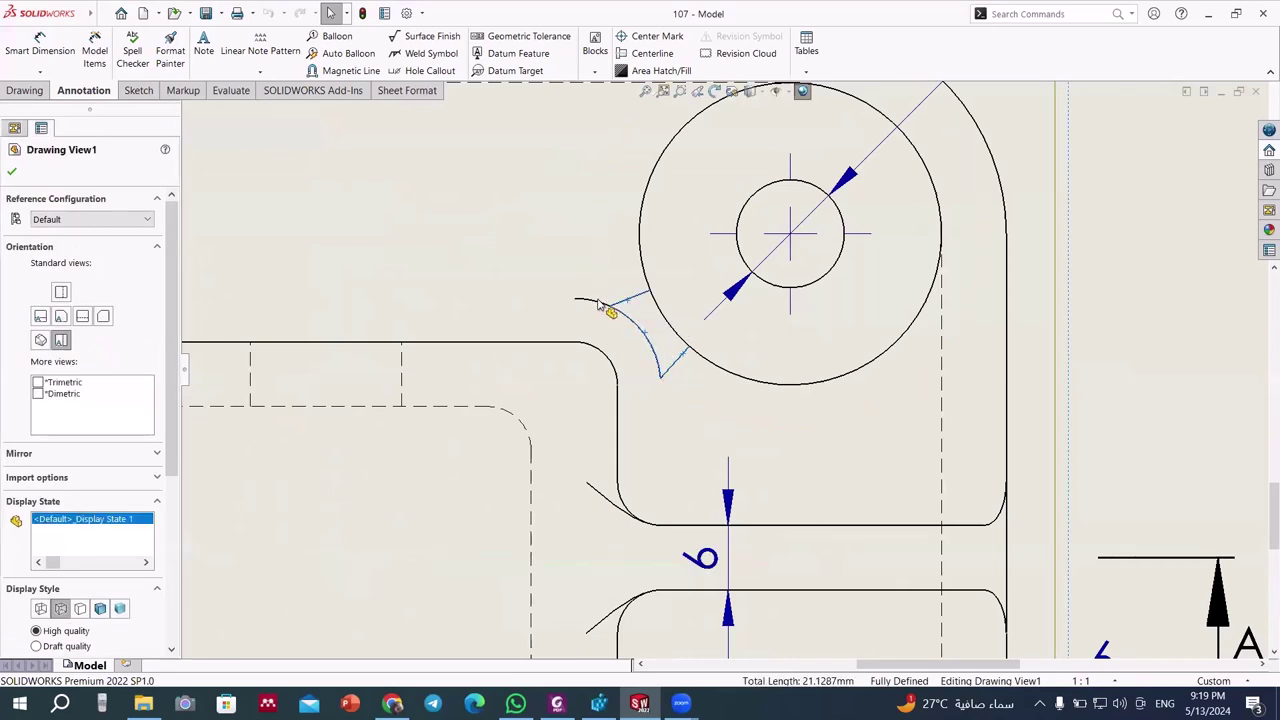
ctrl+click(593, 304)
right_click(593, 304)
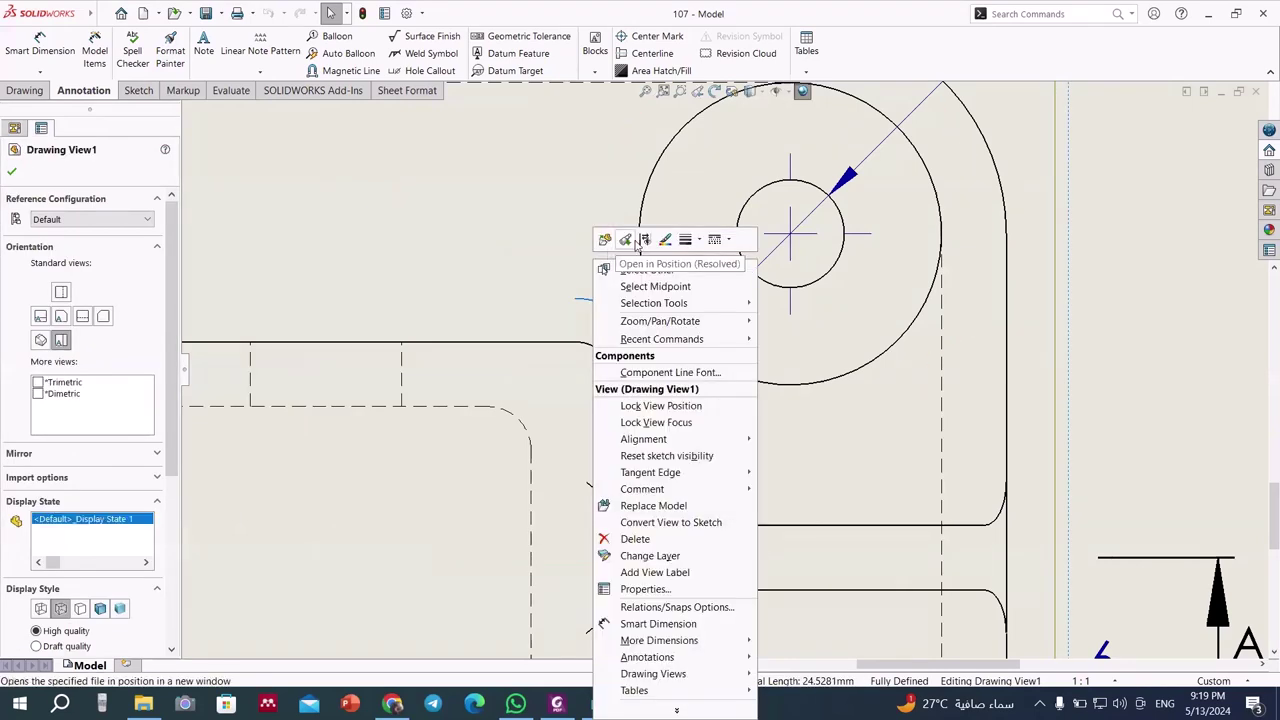
click(644, 240)
- Hide the two stray fillet edges beside the lower hole in the top view
scroll(660, 420, up, 3)
scroll(686, 490, down, 2)
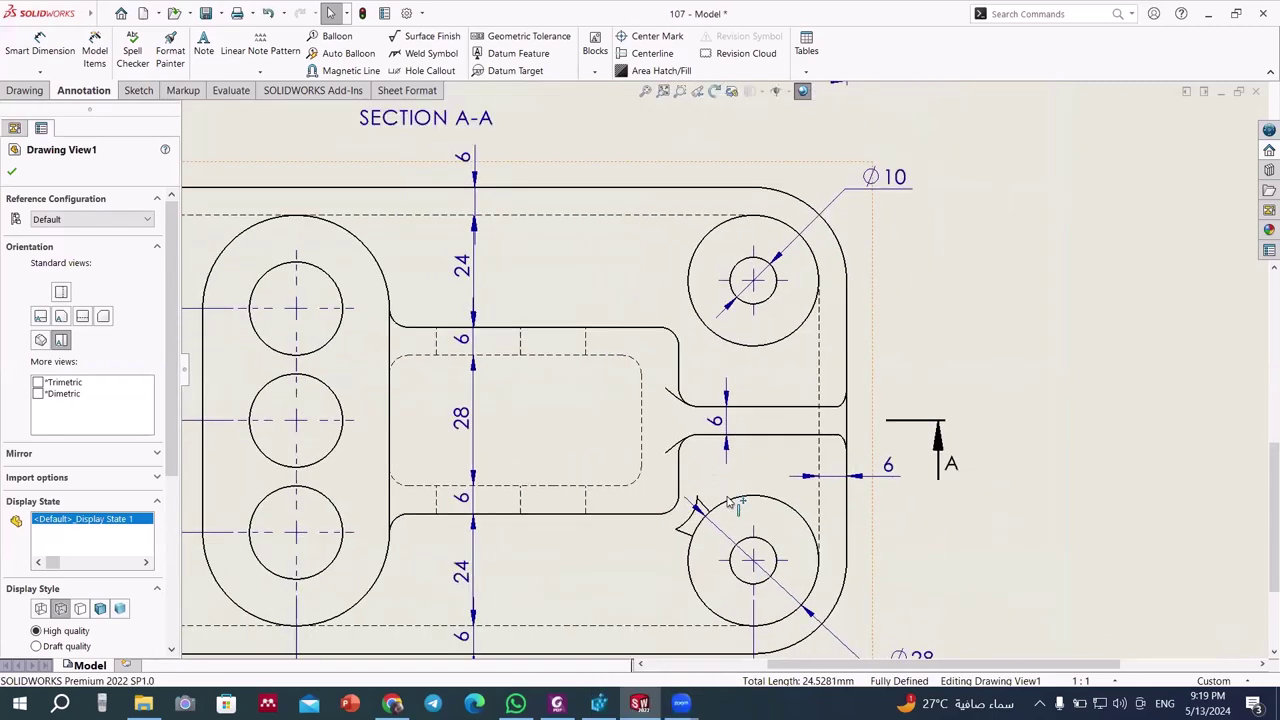
scroll(686, 490, down, 2)
scroll(686, 490, down, 4)
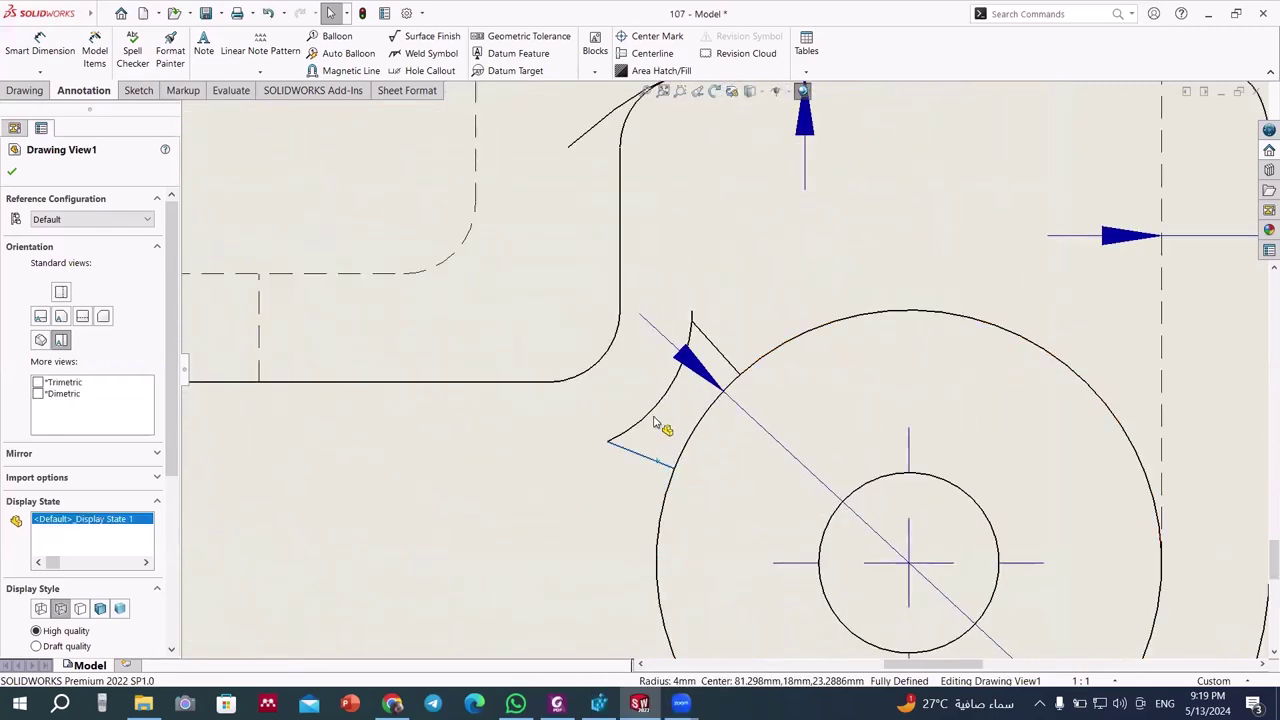
ctrl+click(655, 418)
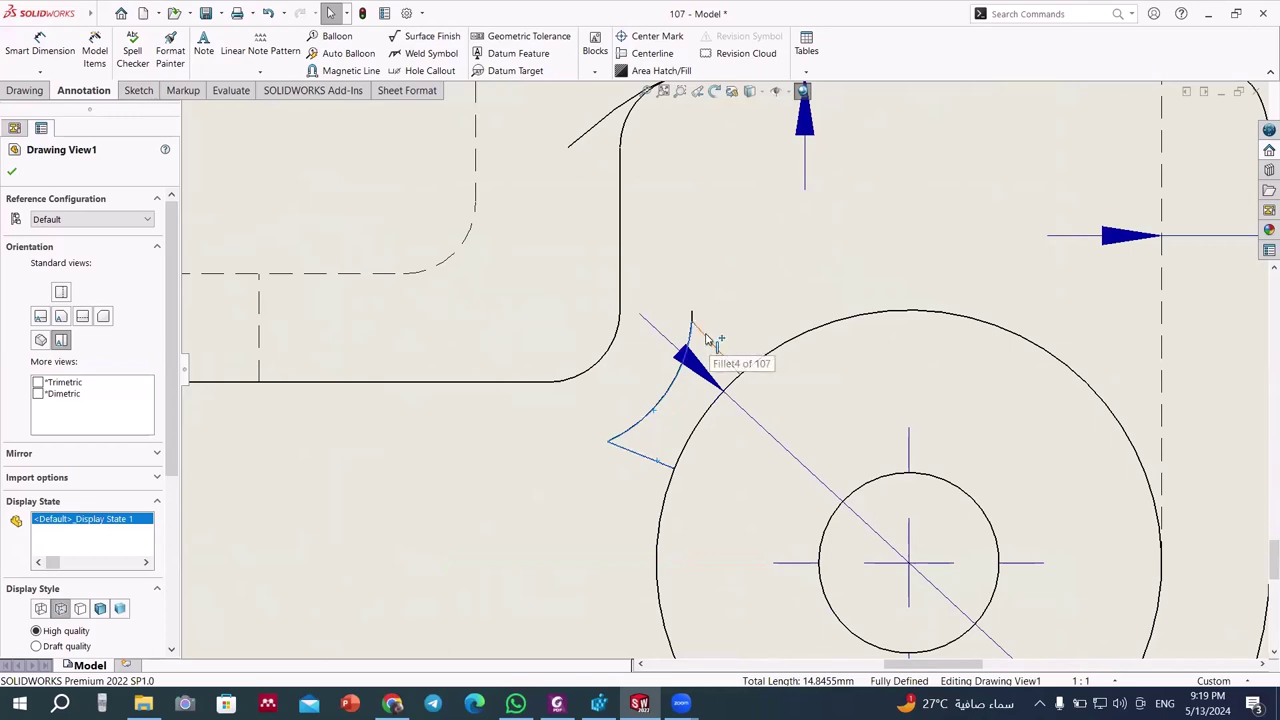
ctrl+click(700, 332)
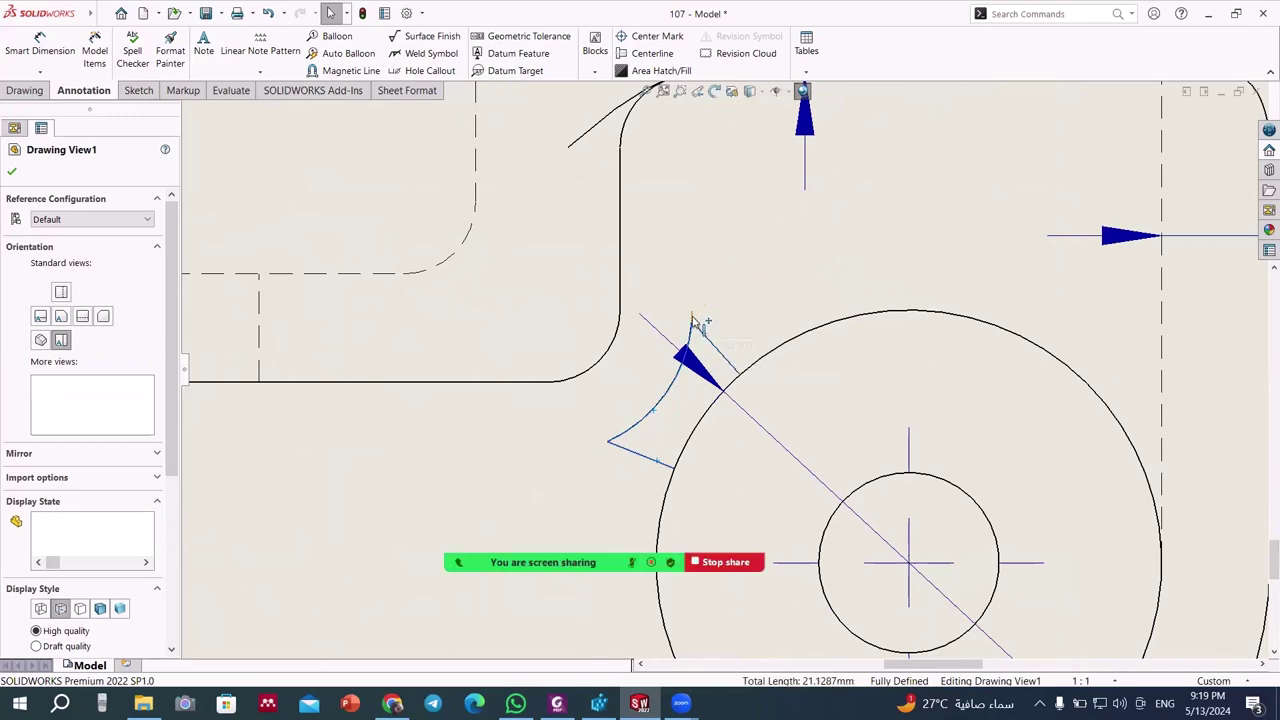
right_click(700, 325)
click(743, 240)
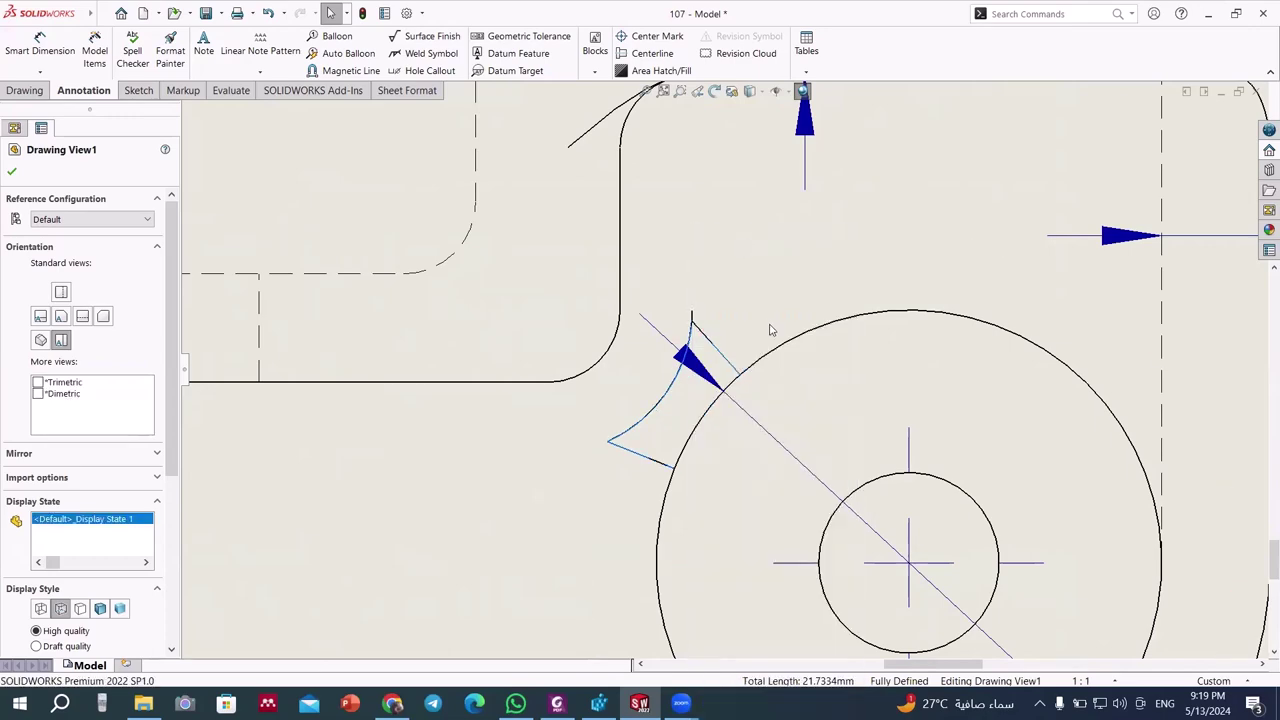
scroll(771, 329, up, 2)
scroll(771, 329, up, 2)
scroll(757, 305, up, 1)
scroll(757, 305, up, 2)
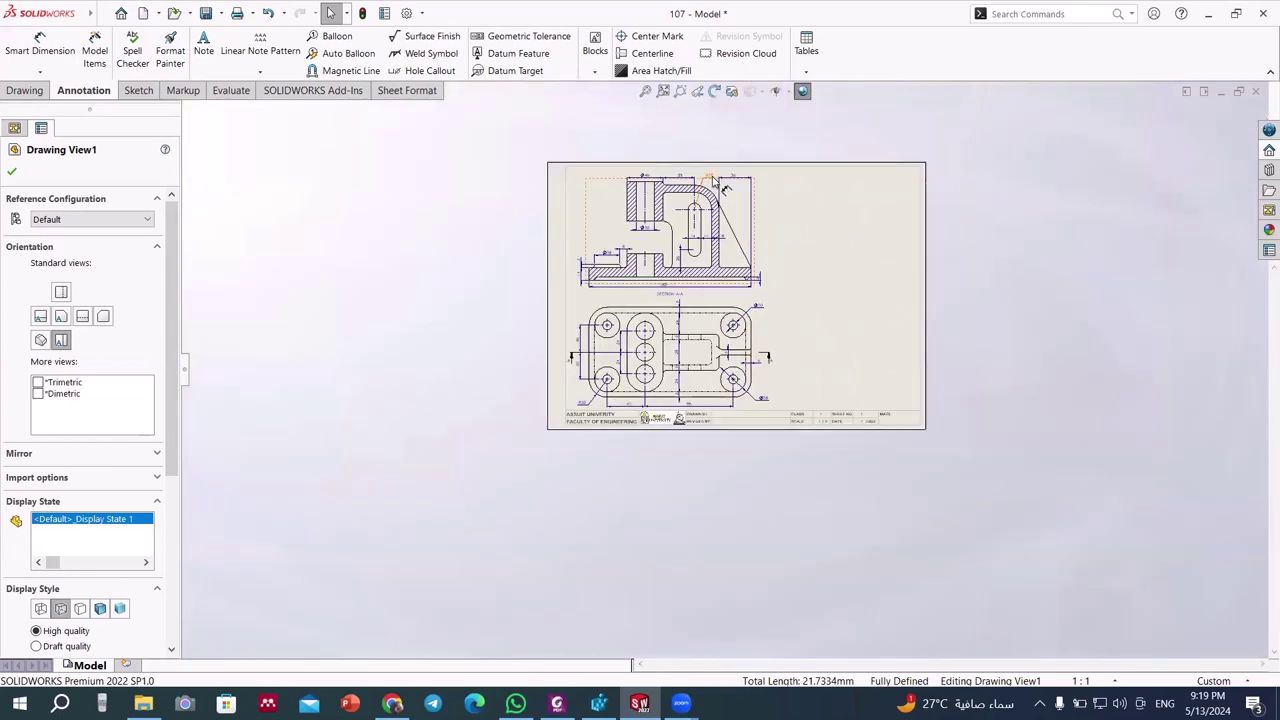
scroll(695, 95, down, 1)
- Cut a vertical section line through Section A-A and place Section B-B to its right
click(5, 88)
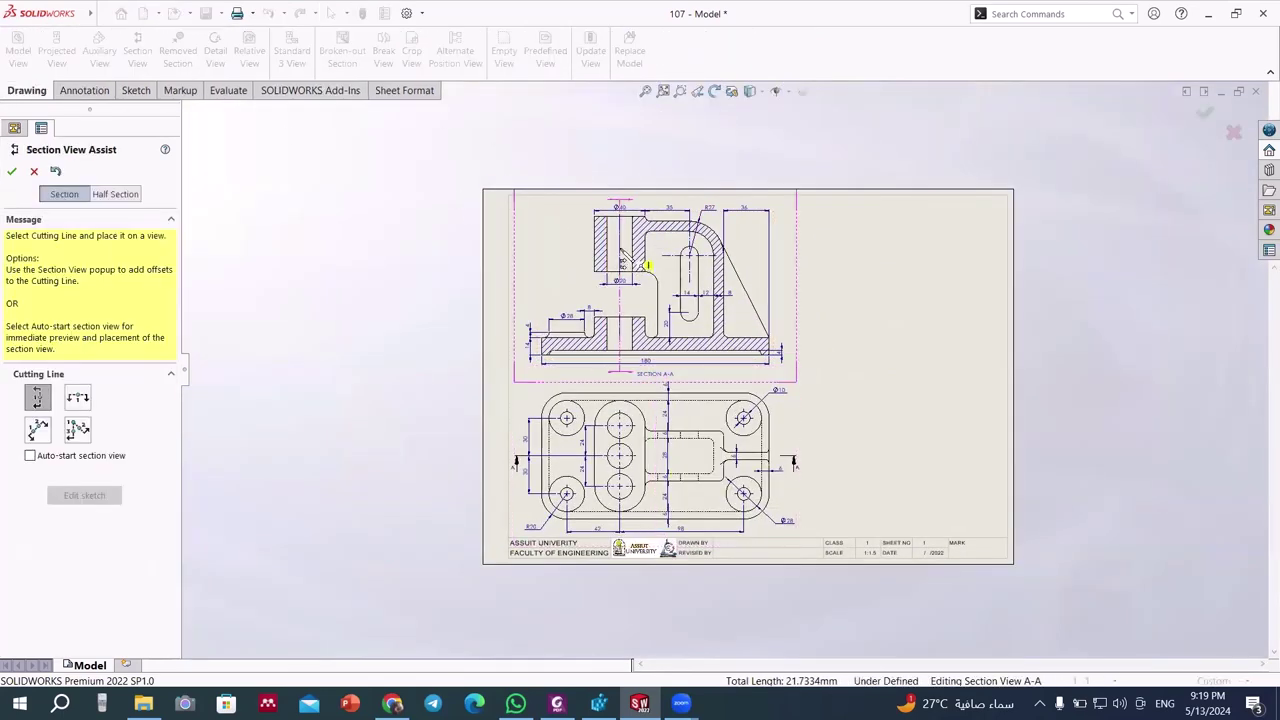
click(648, 265)
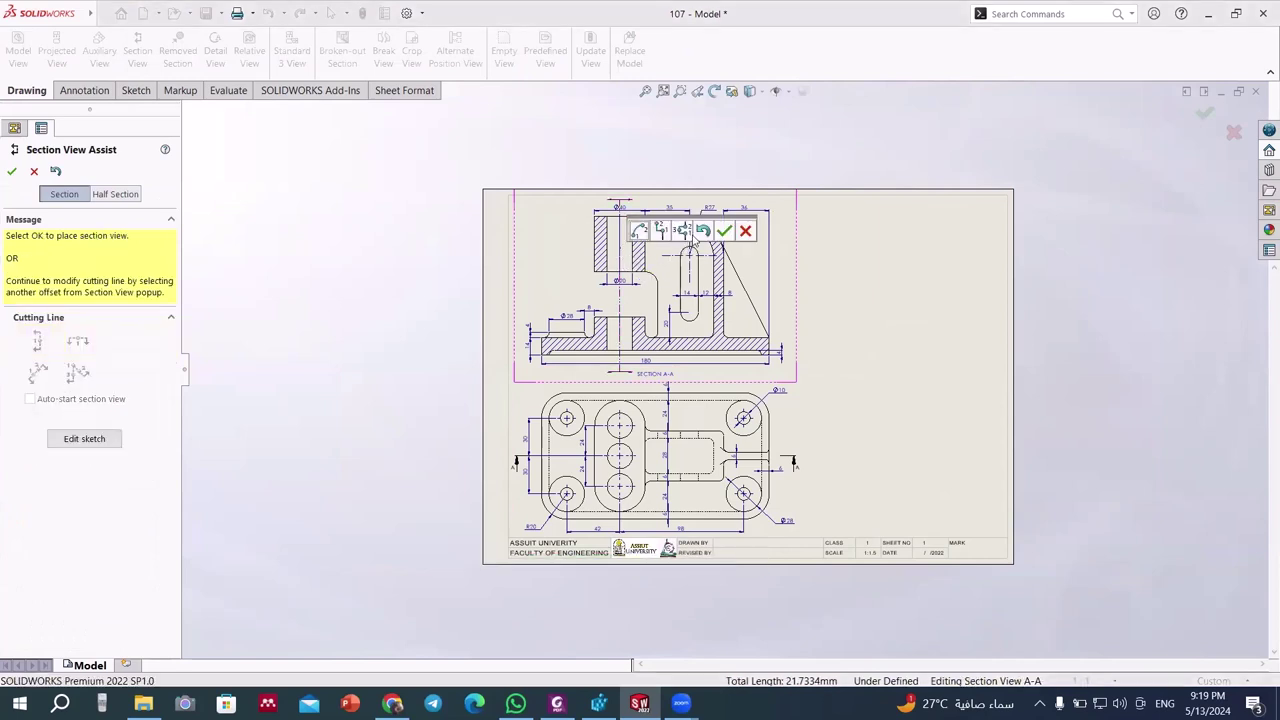
click(724, 232)
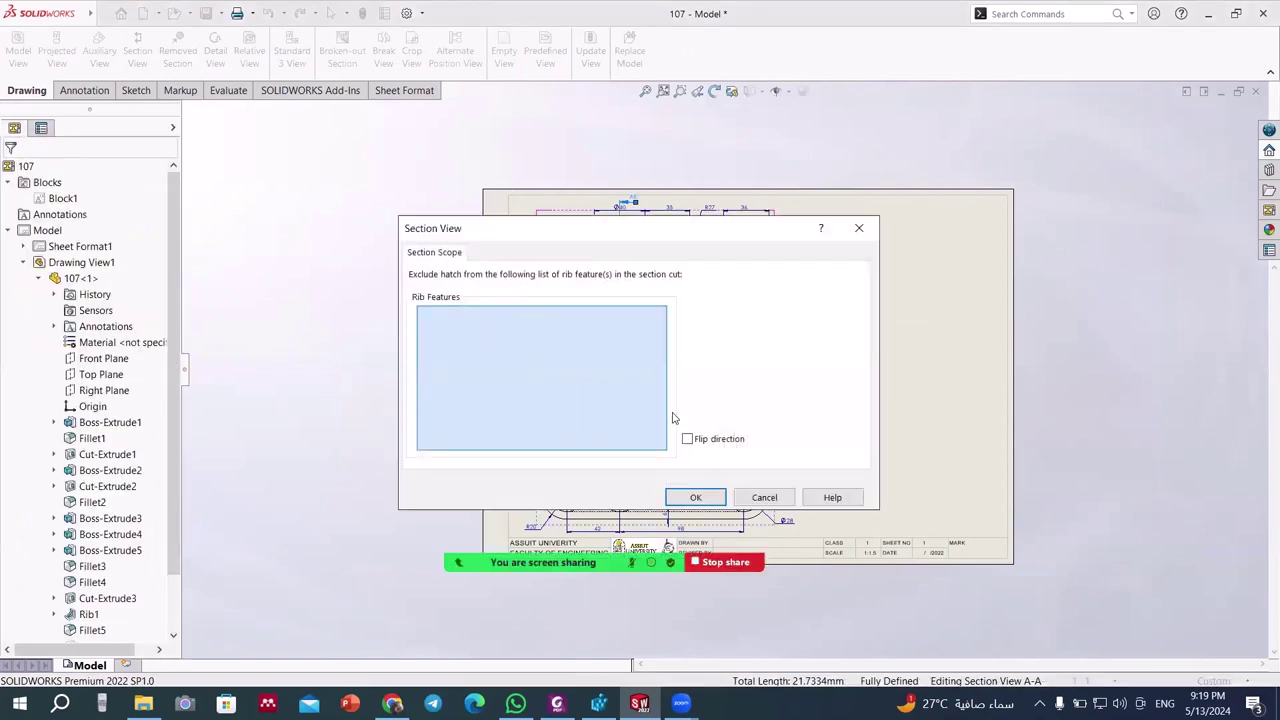
click(697, 497)
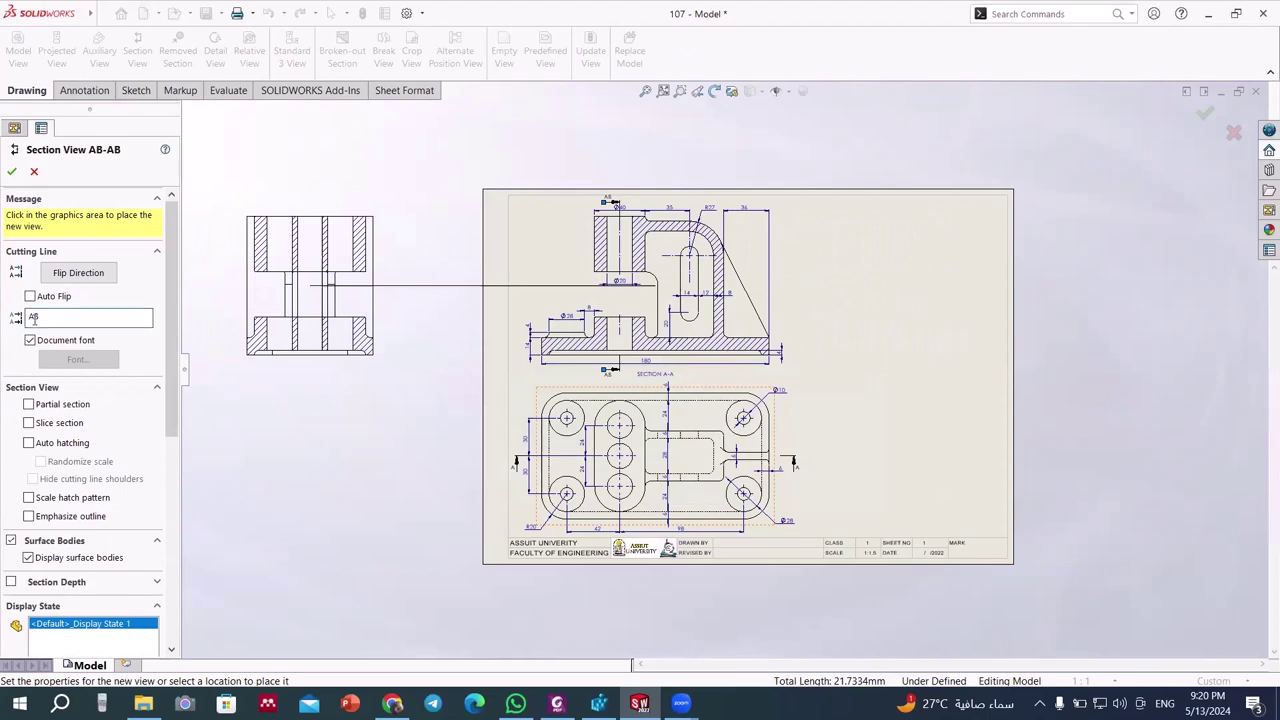
scroll(850, 320, down, 1)
scroll(855, 322, down, 1)
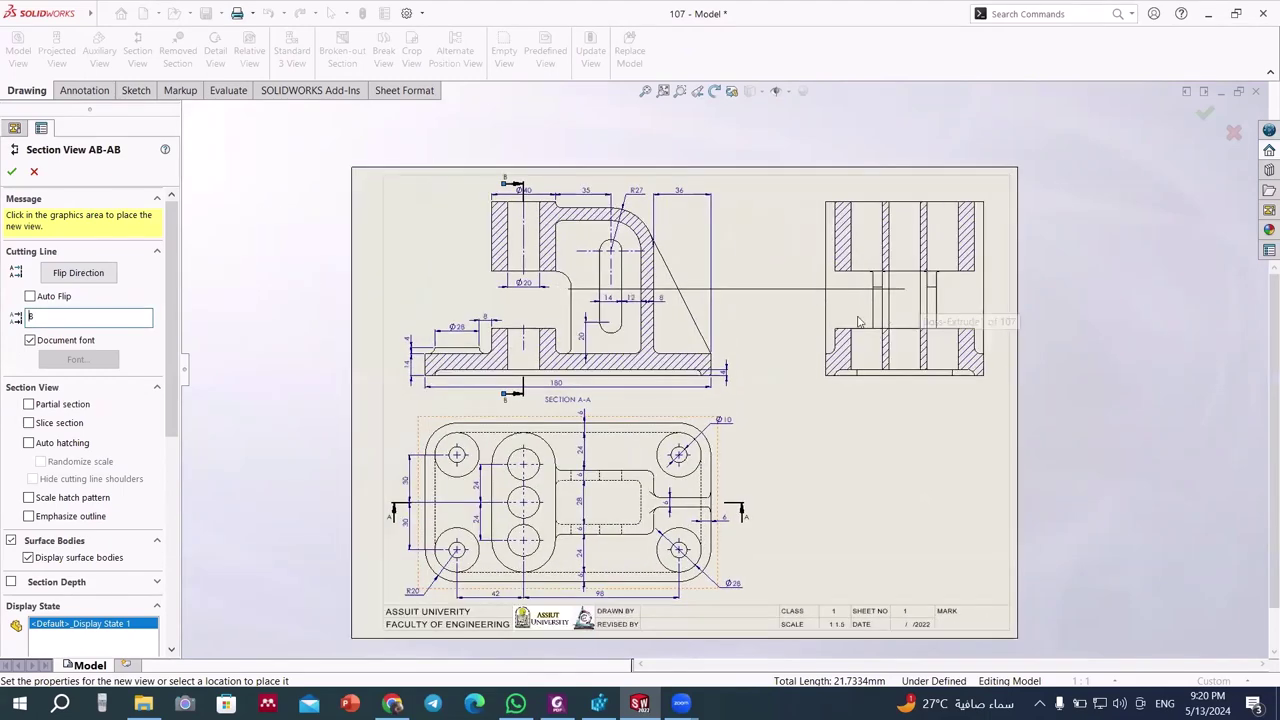
scroll(858, 322, down, 1)
click(858, 322)
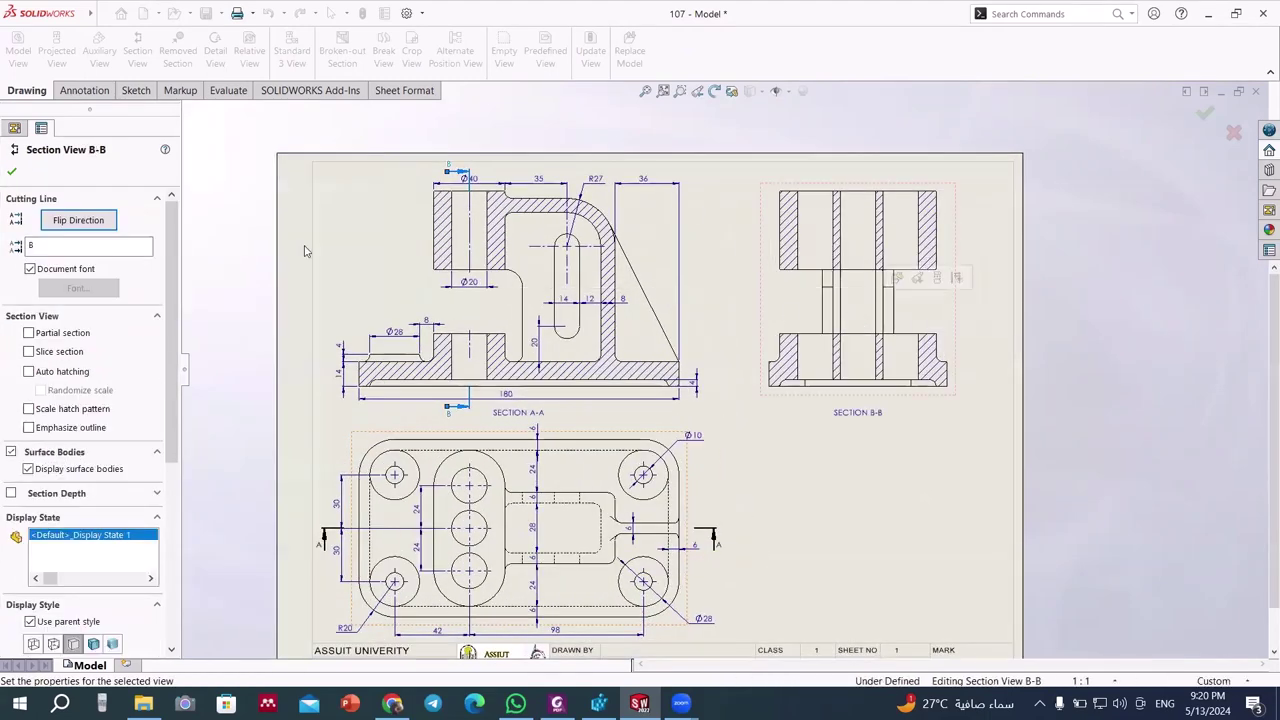
click(18, 175)
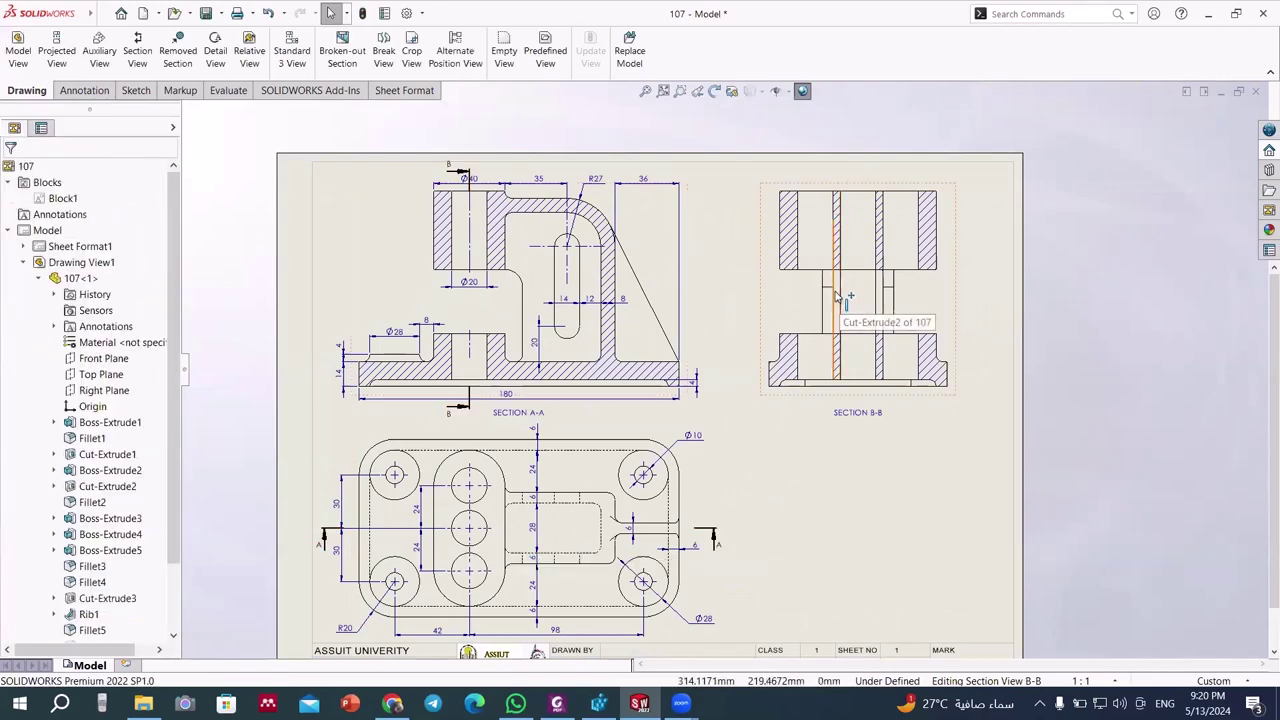
scroll(838, 297, down, 2)
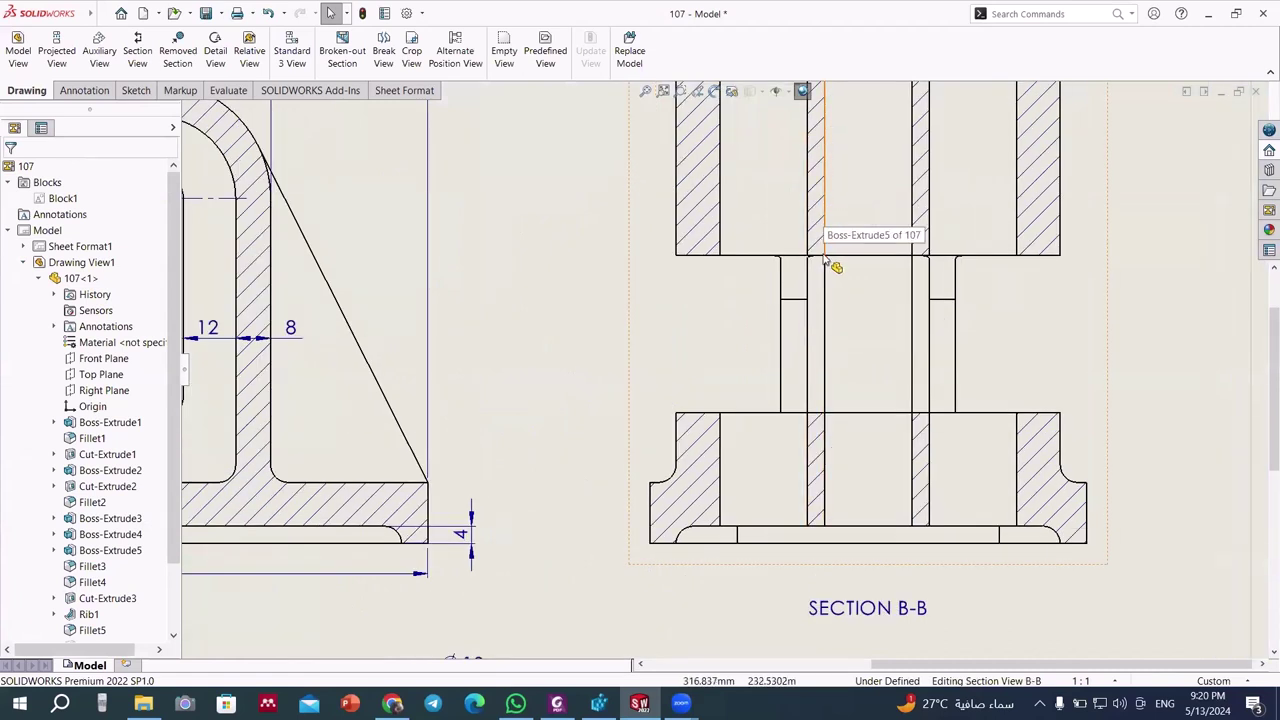
click(826, 272)
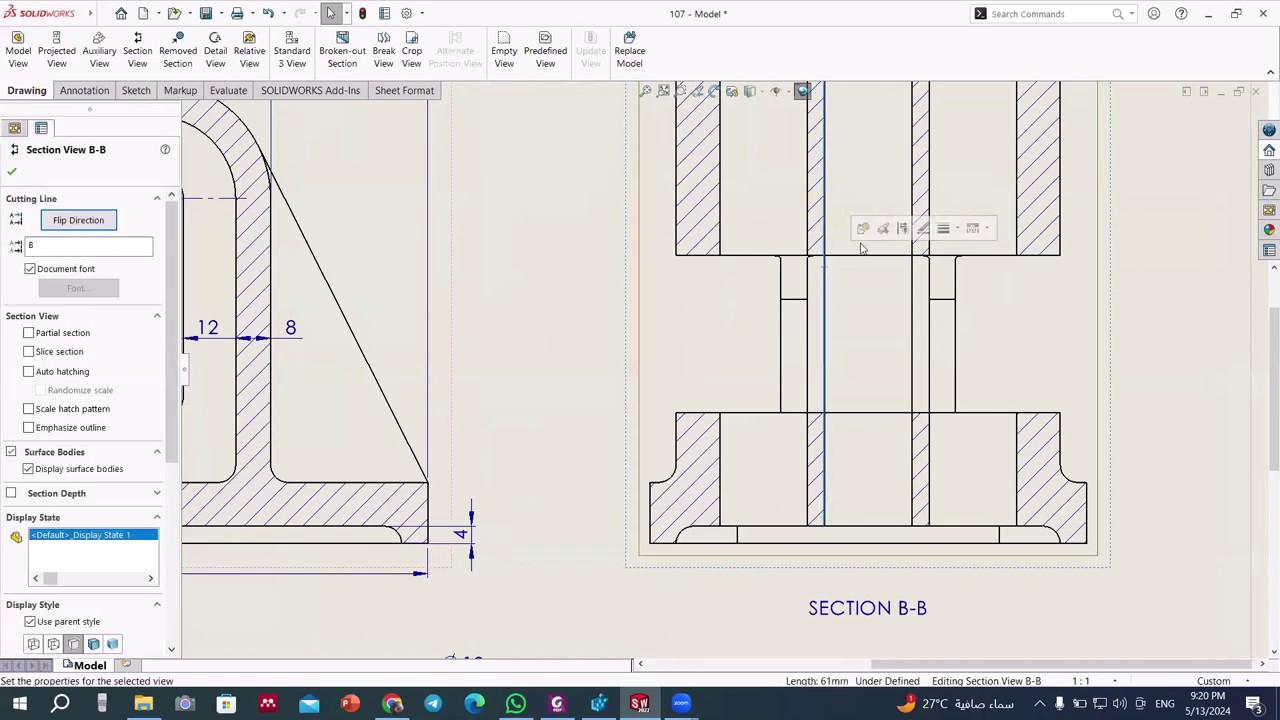
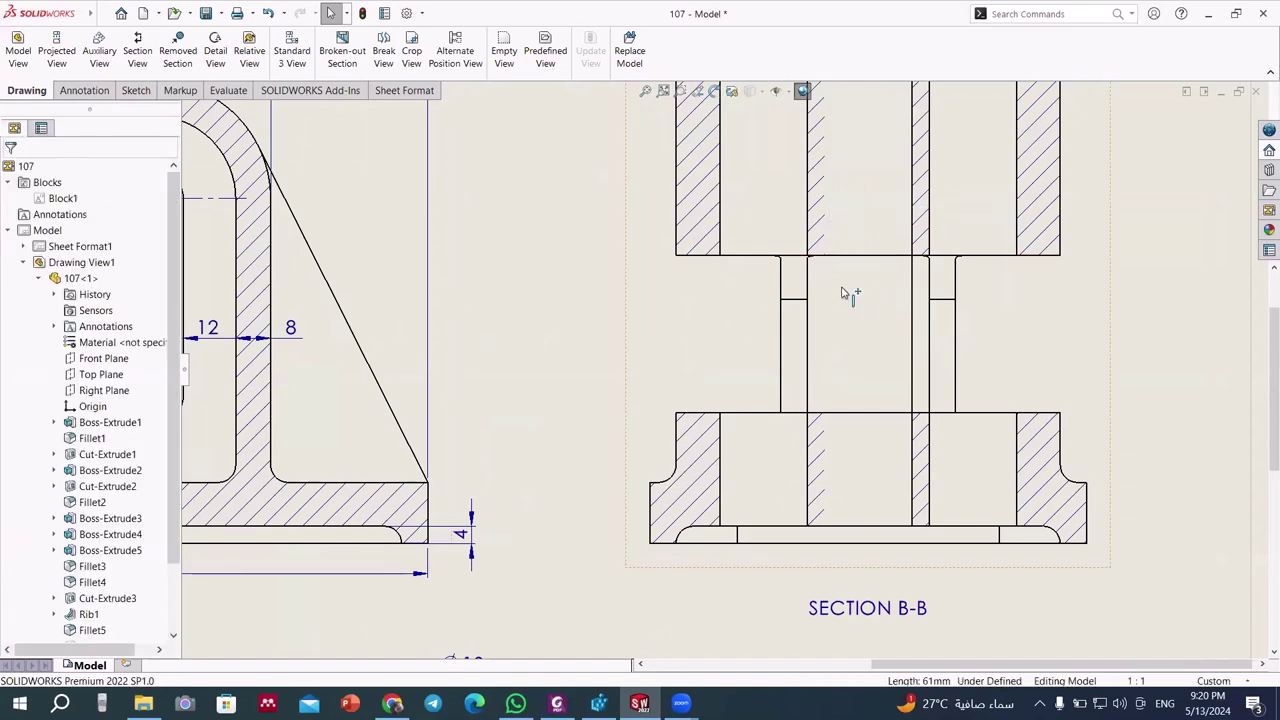
- Hide the stray vertical edge in Section B-B
click(913, 335)
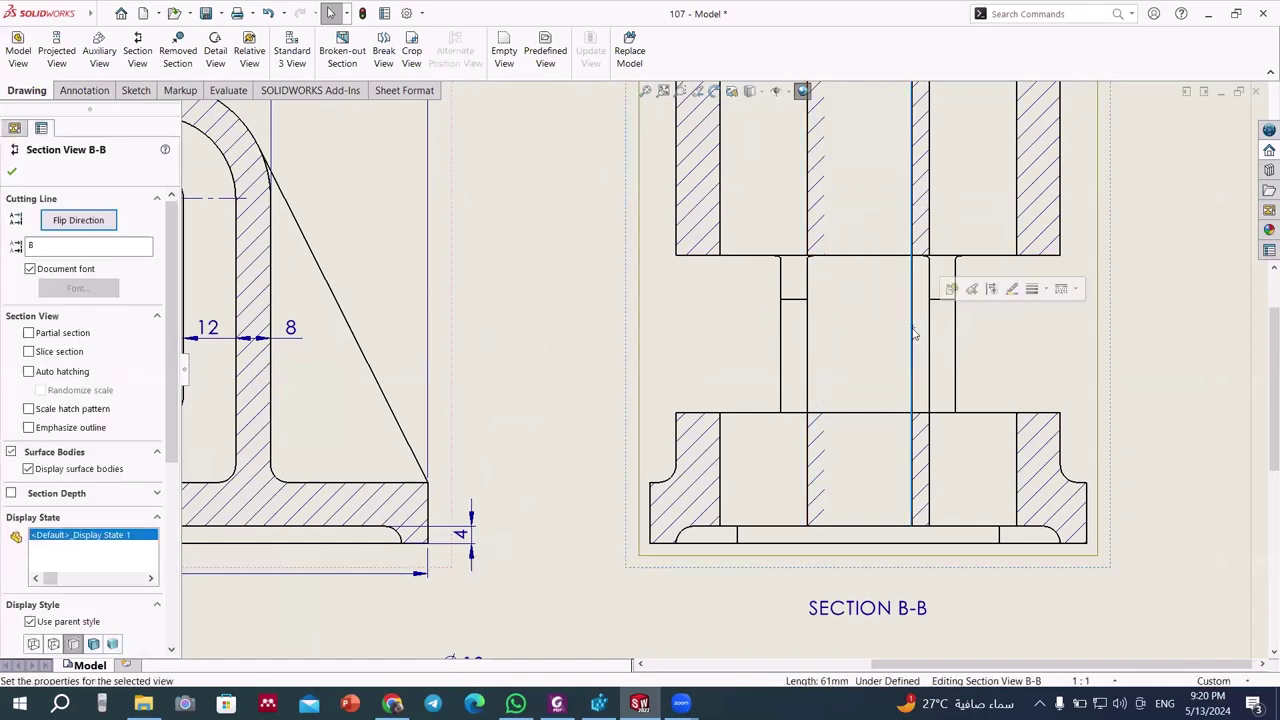
click(951, 289)
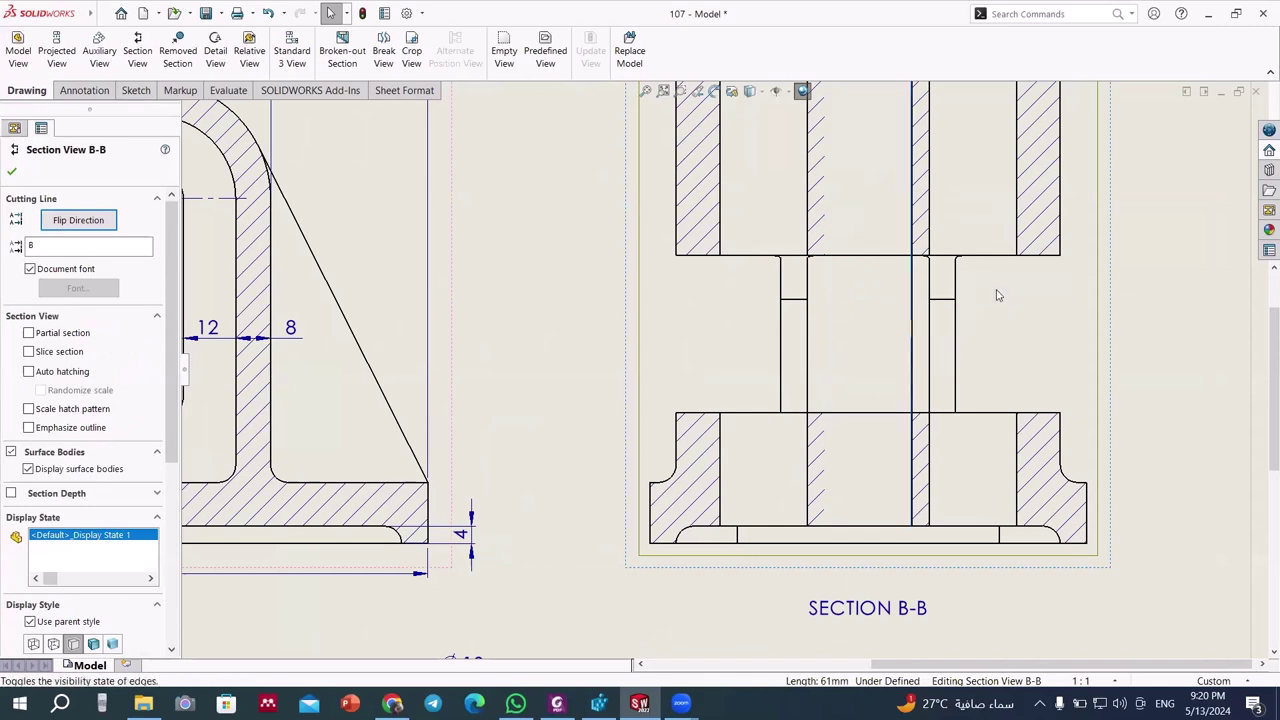
click(85, 91)
click(132, 91)
- Sketch vertical lines closing off the upper hatched strips of Section B-B
click(89, 36)
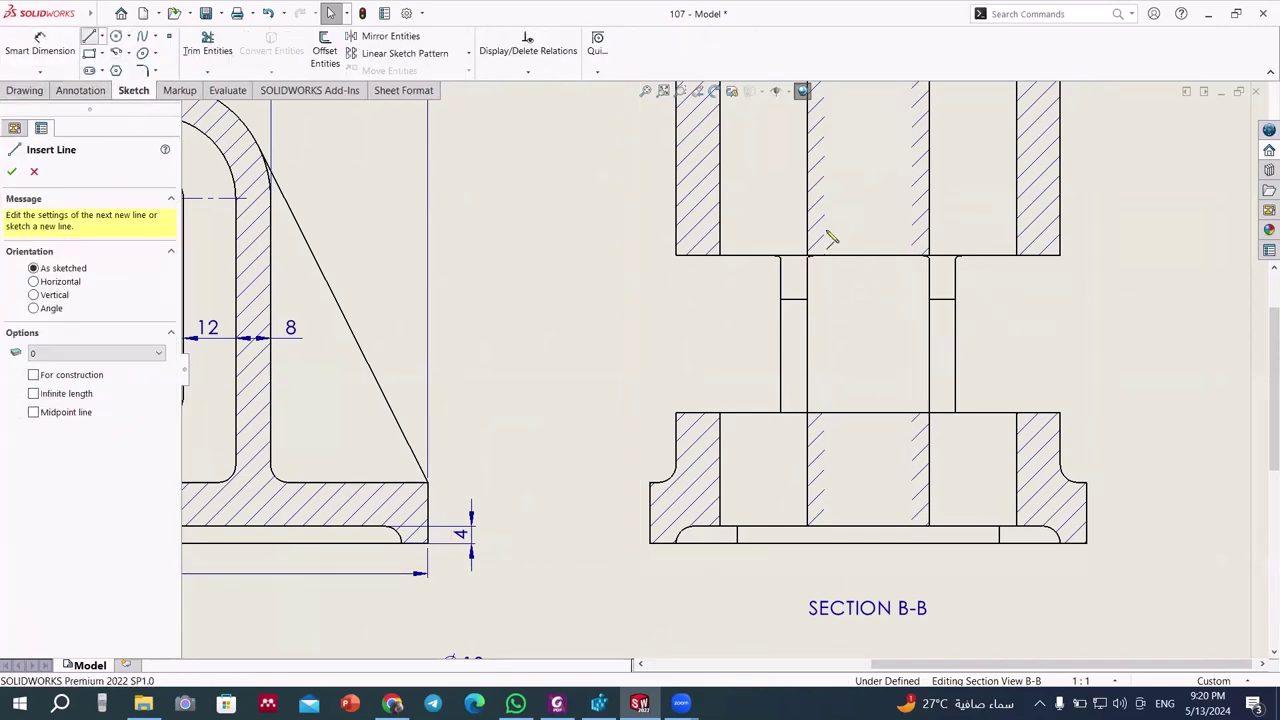
click(826, 258)
scroll(835, 200, up, 3)
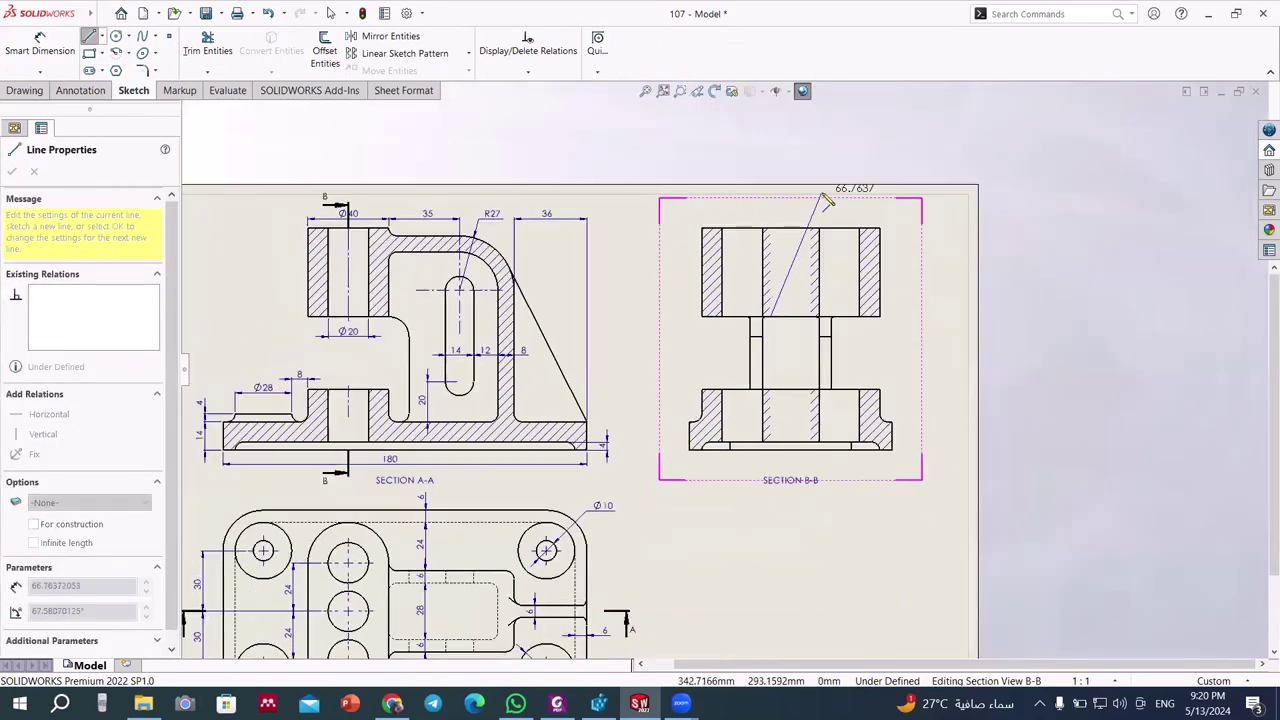
scroll(771, 268, down, 5)
click(717, 270)
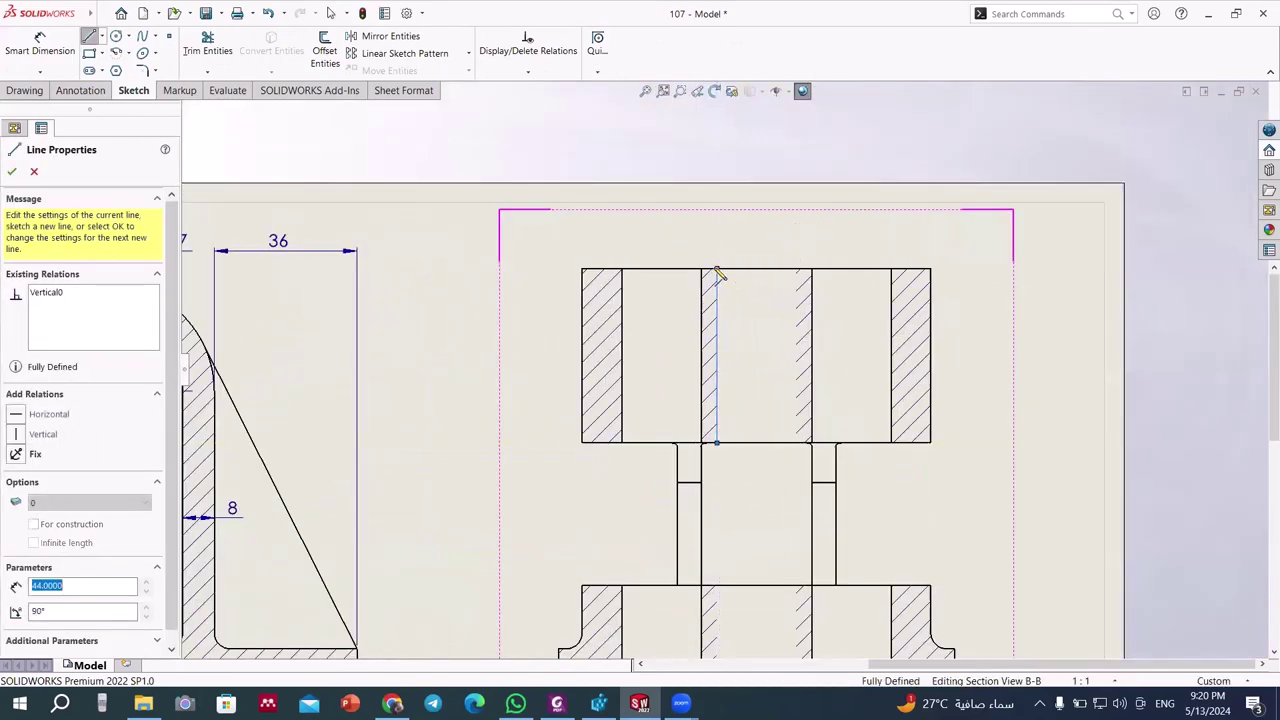
key(Escape)
key(Return)
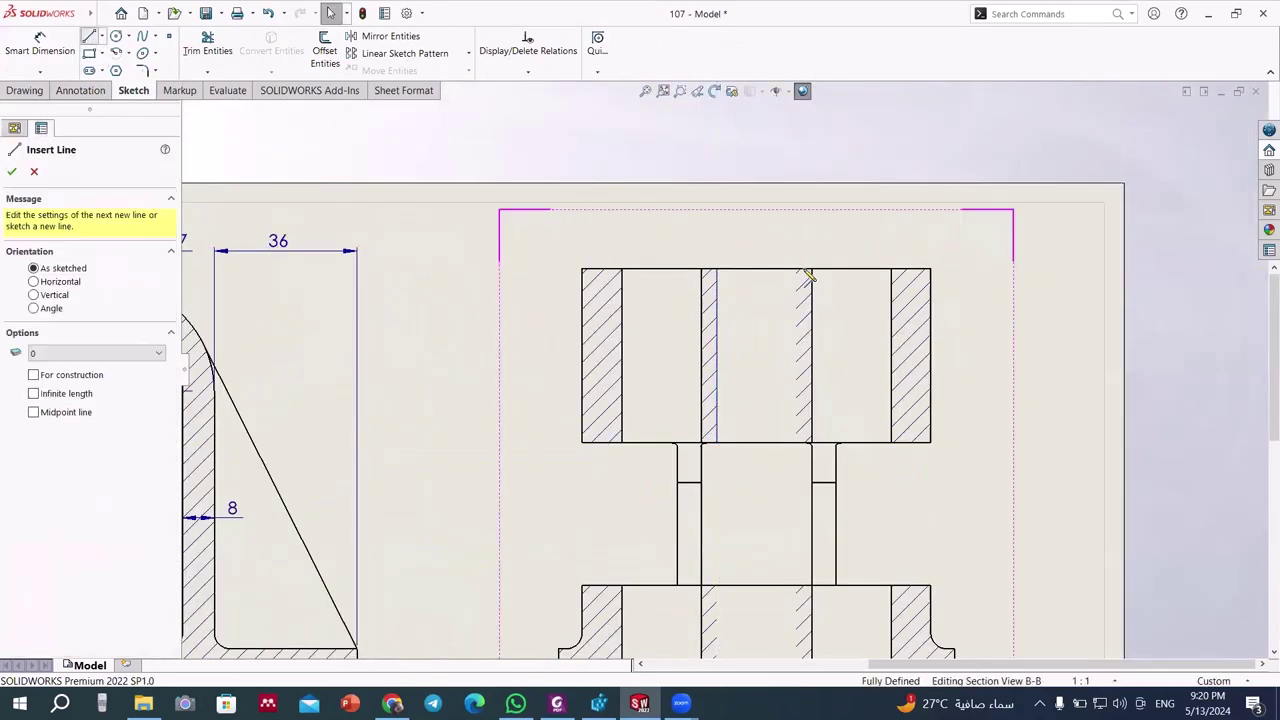
click(803, 270)
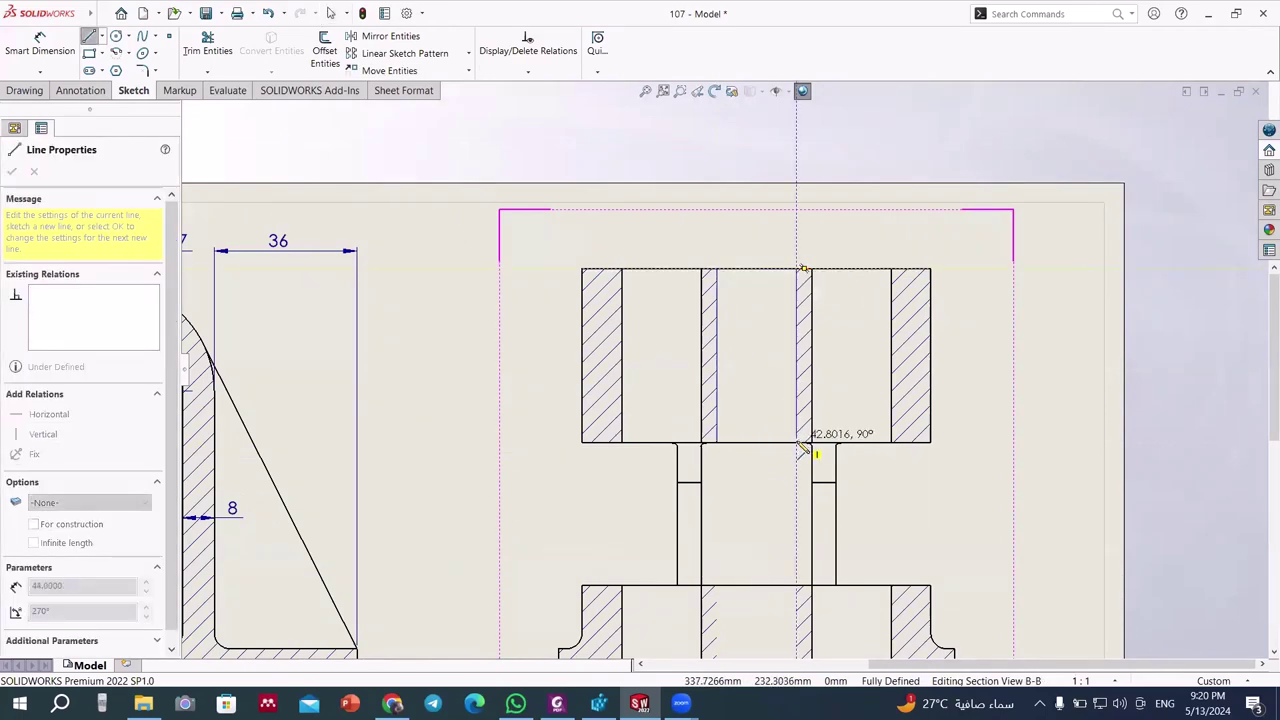
click(803, 443)
scroll(803, 443, down, 3)
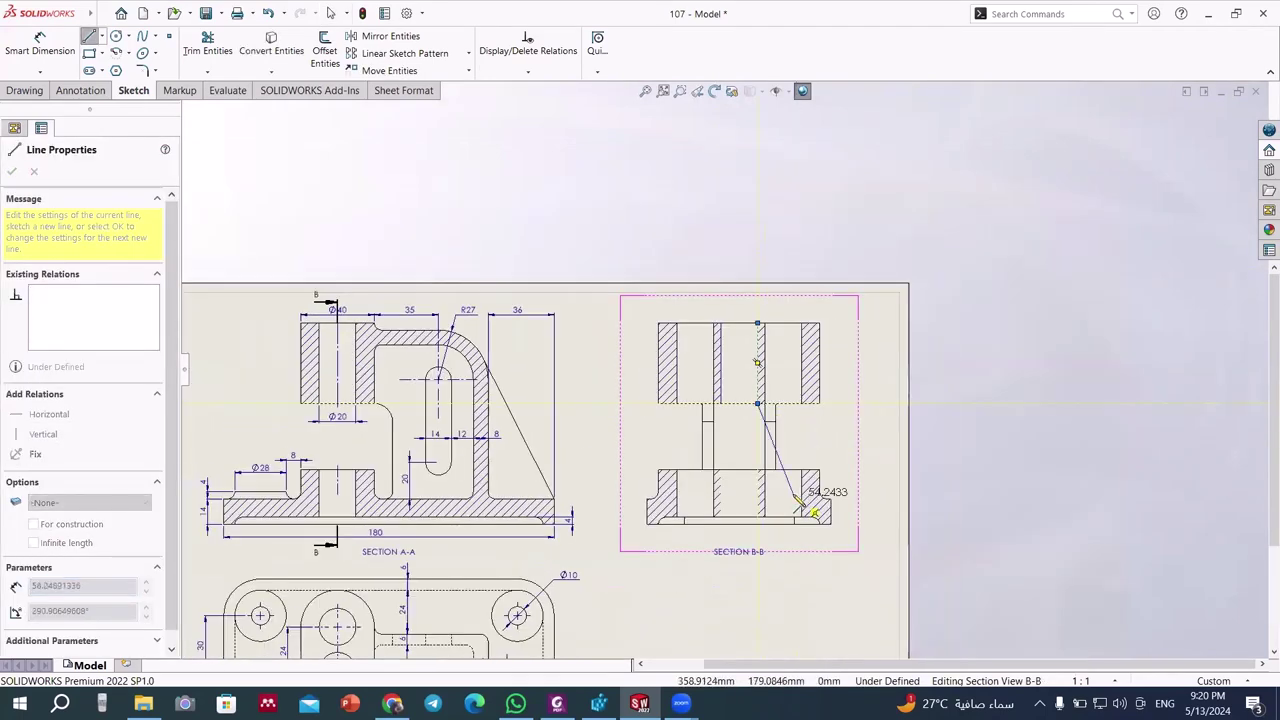
key(Escape)
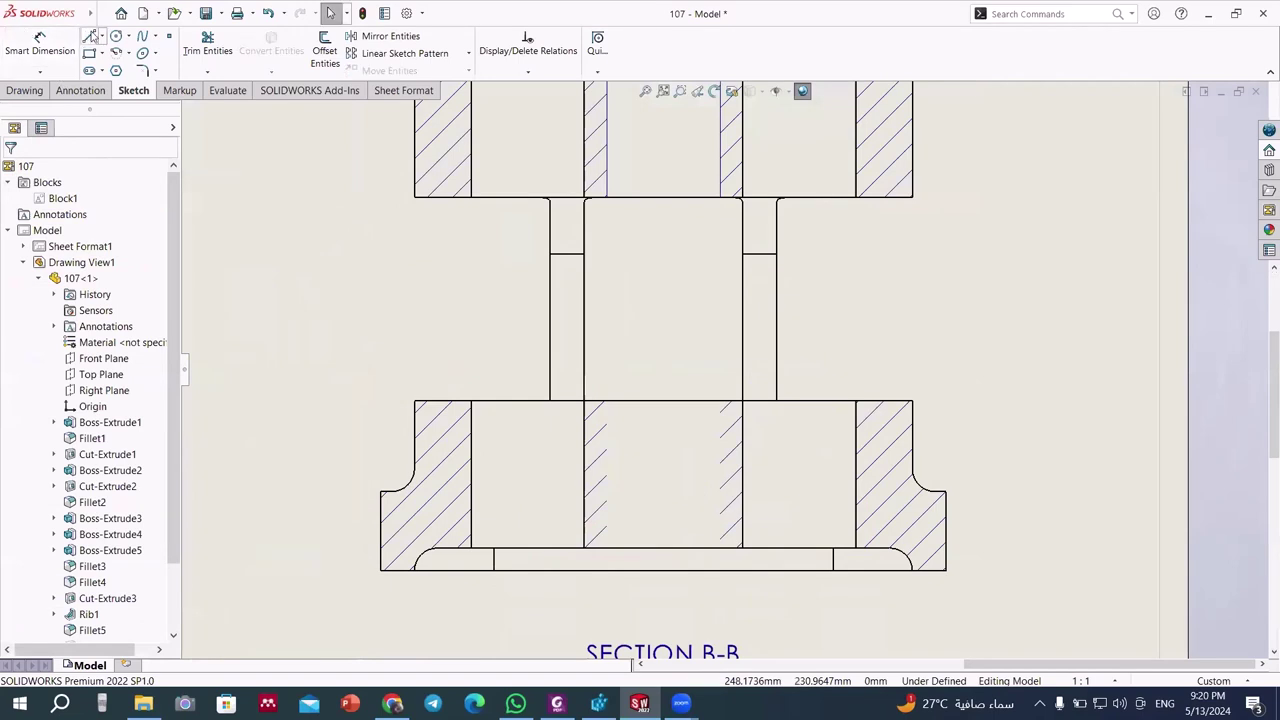
- Sketch two vertical lines bounding the lower hatched strips of Section B-B
click(89, 35)
click(607, 401)
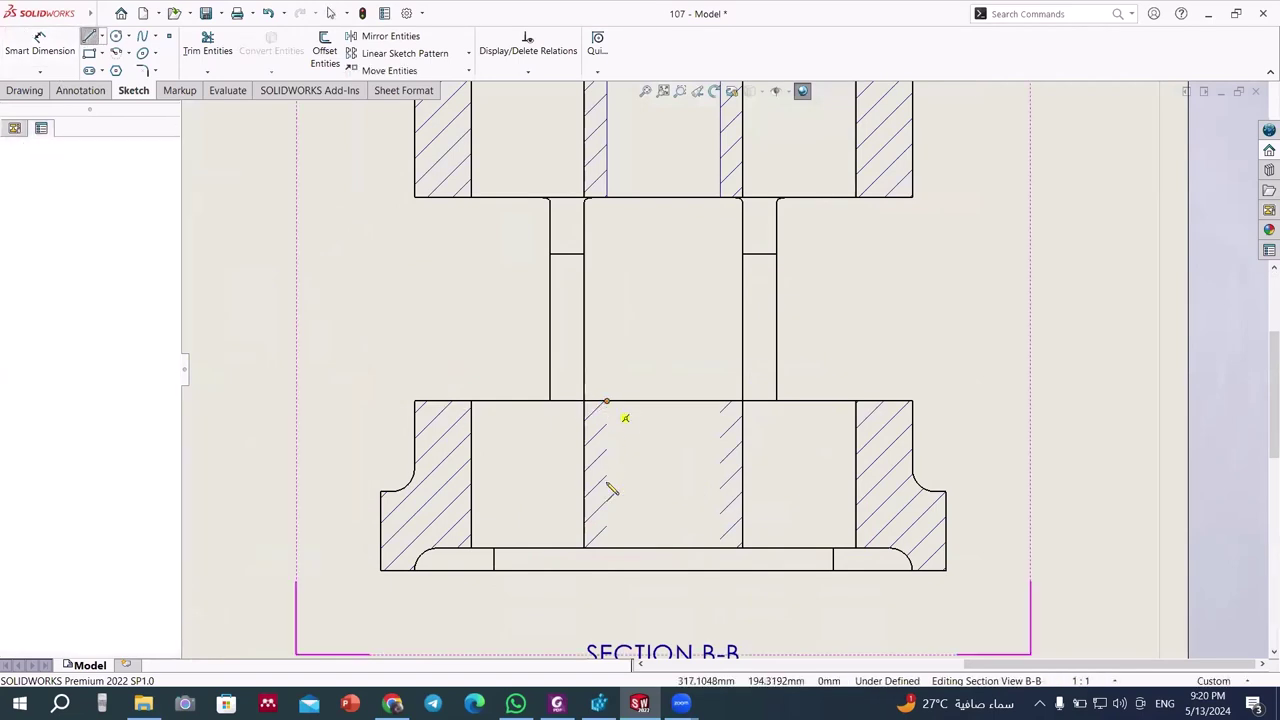
click(607, 548)
key(Escape)
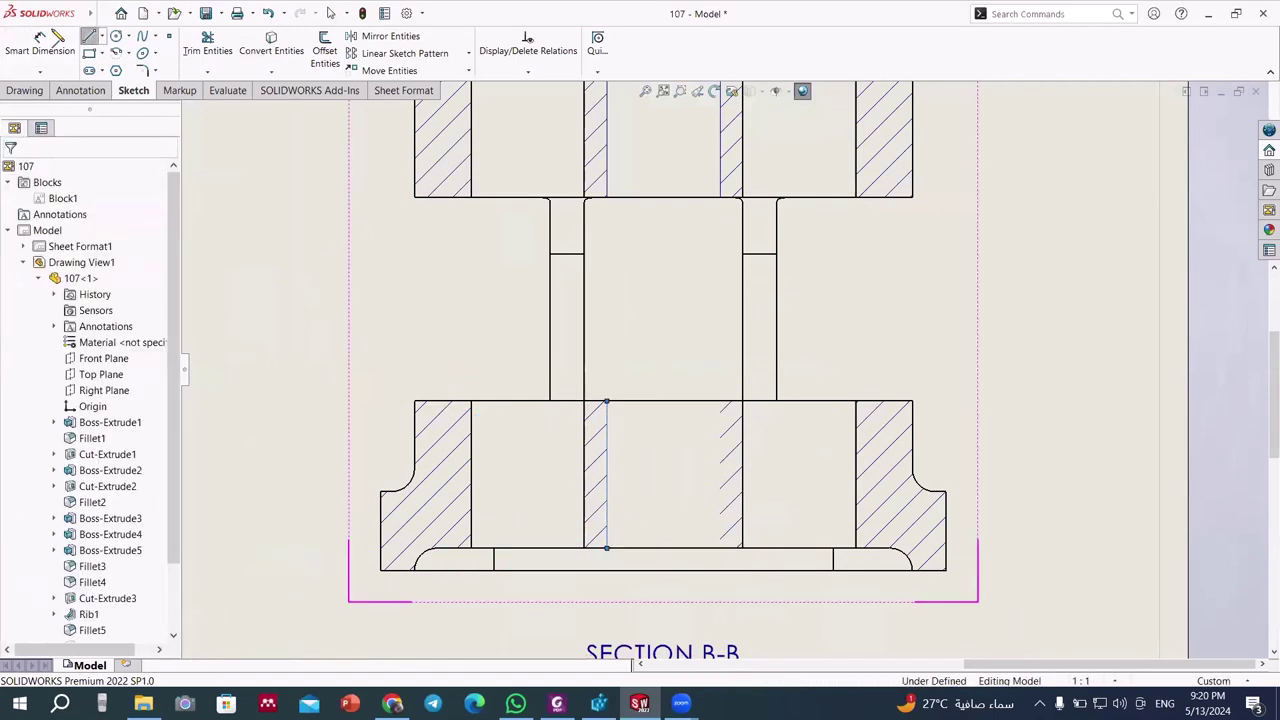
click(720, 401)
click(720, 548)
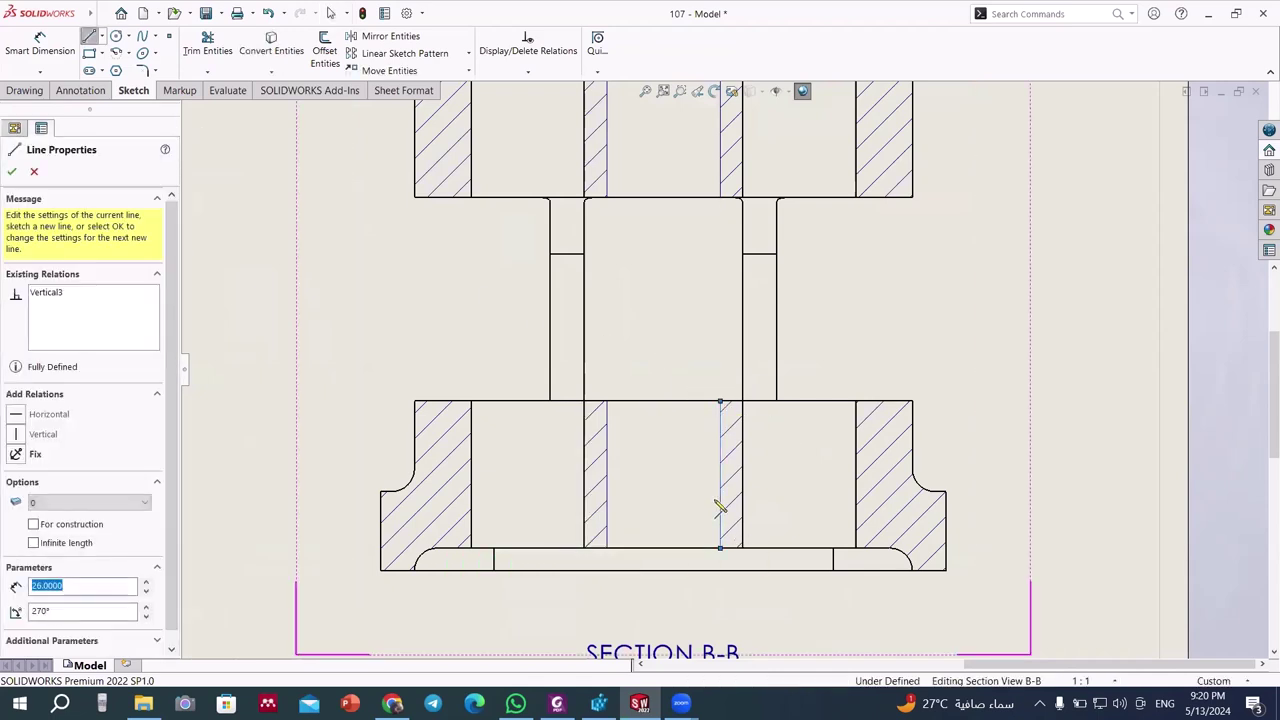
key(Escape)
- Hide the short stray edges in the neck and along the bottom of Section B-B
click(746, 257)
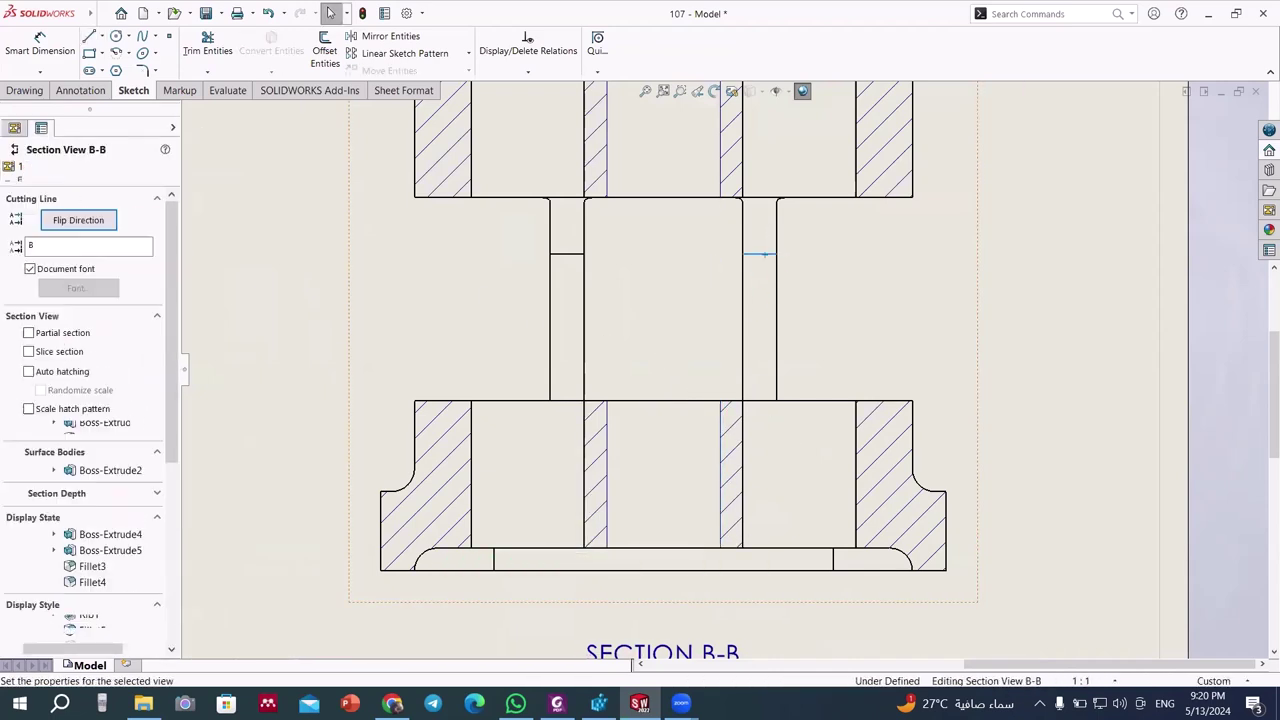
right_click(575, 262)
scroll(694, 291, up, 2)
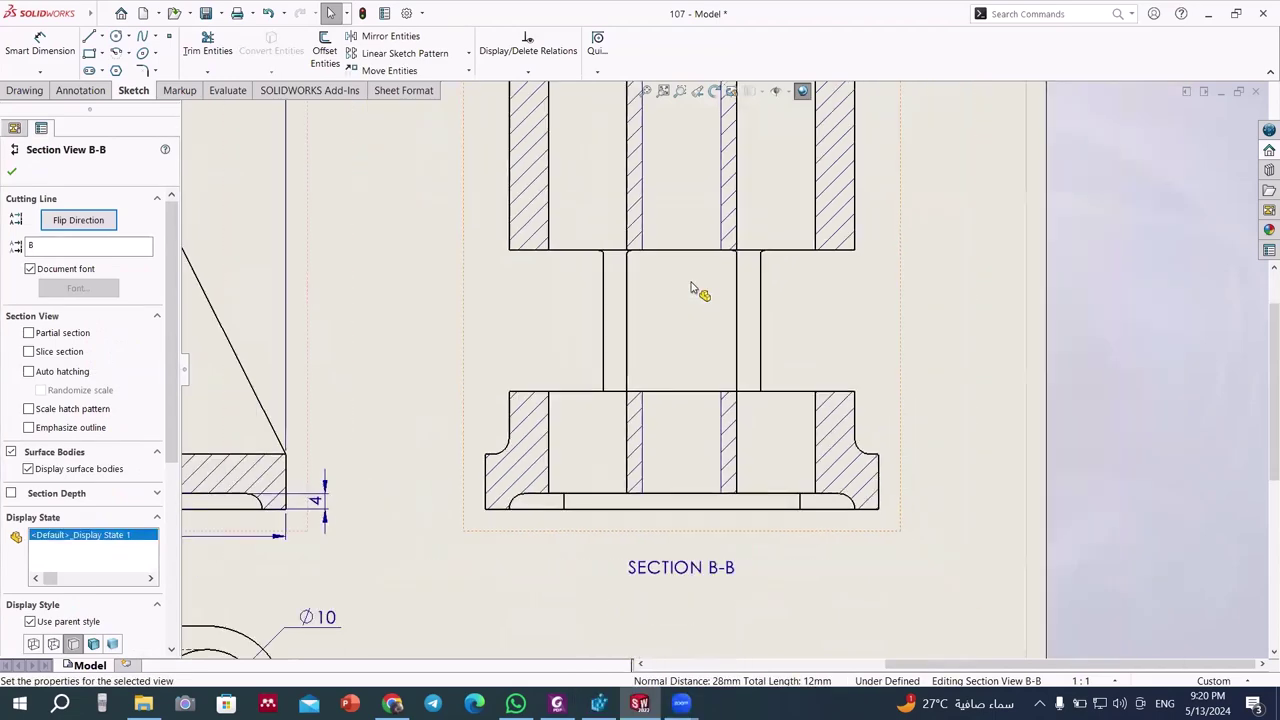
scroll(692, 290, up, 3)
click(958, 262)
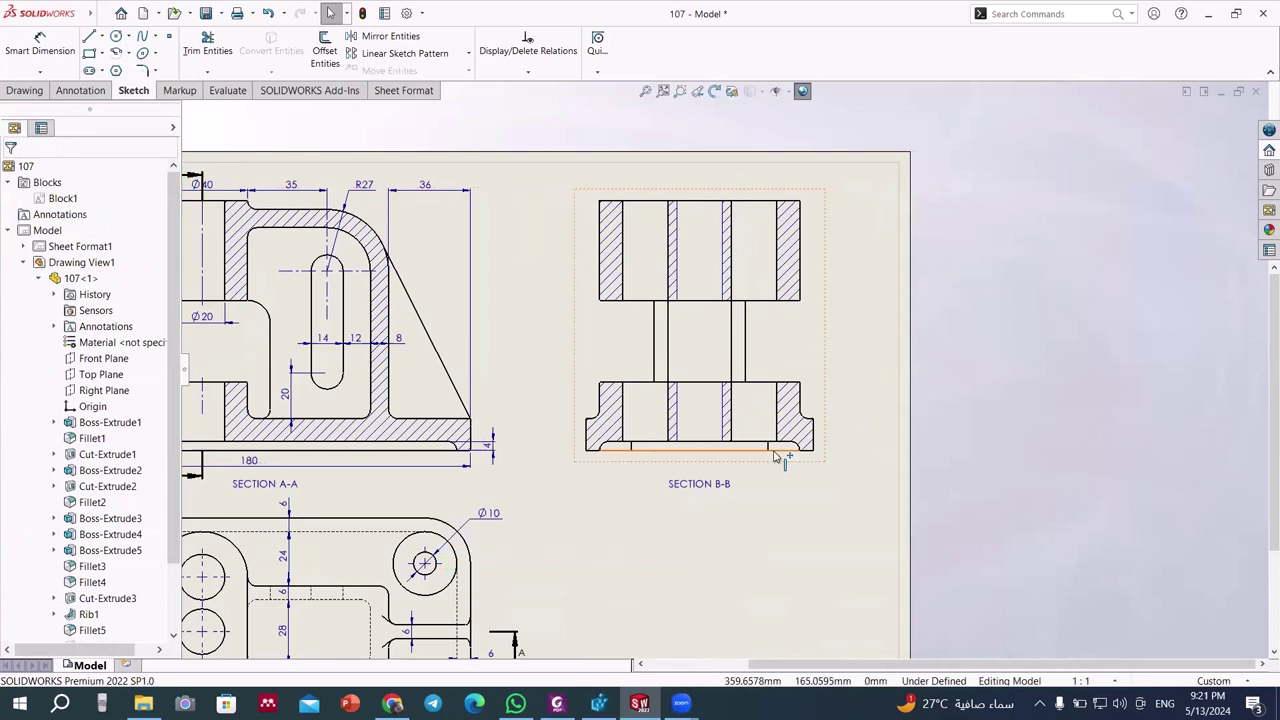
click(772, 451)
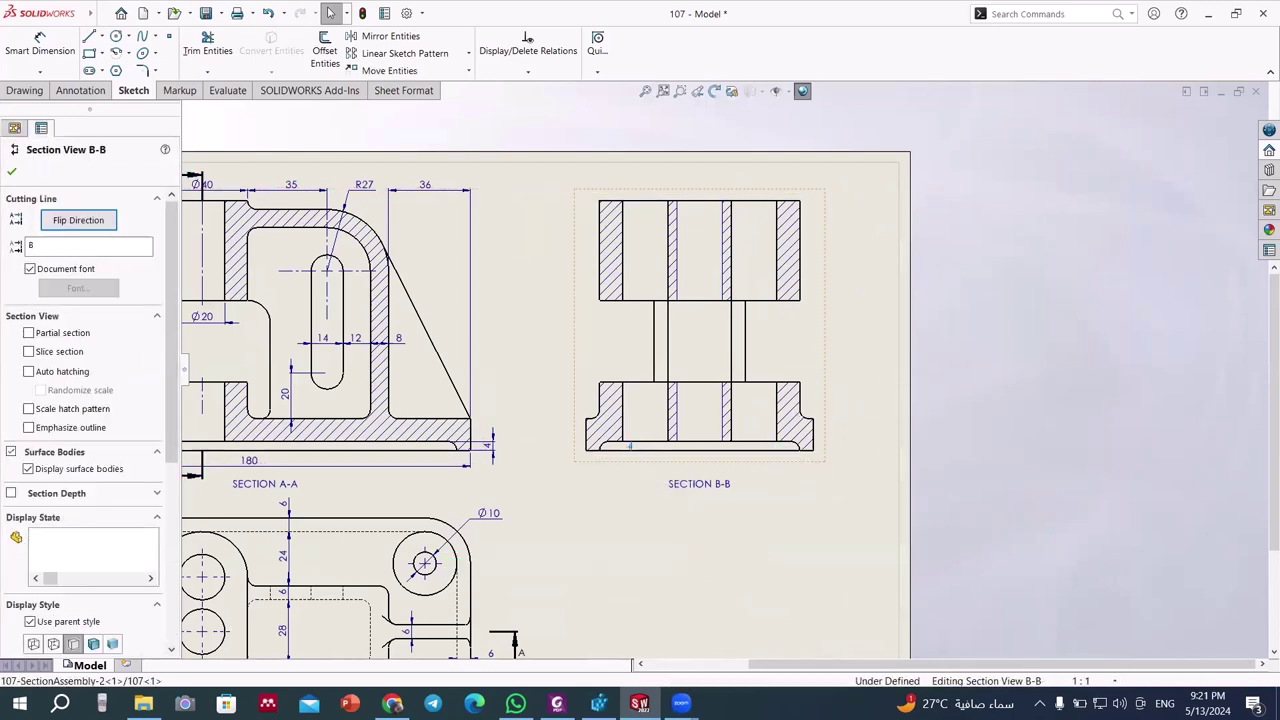
click(662, 457)
click(991, 235)
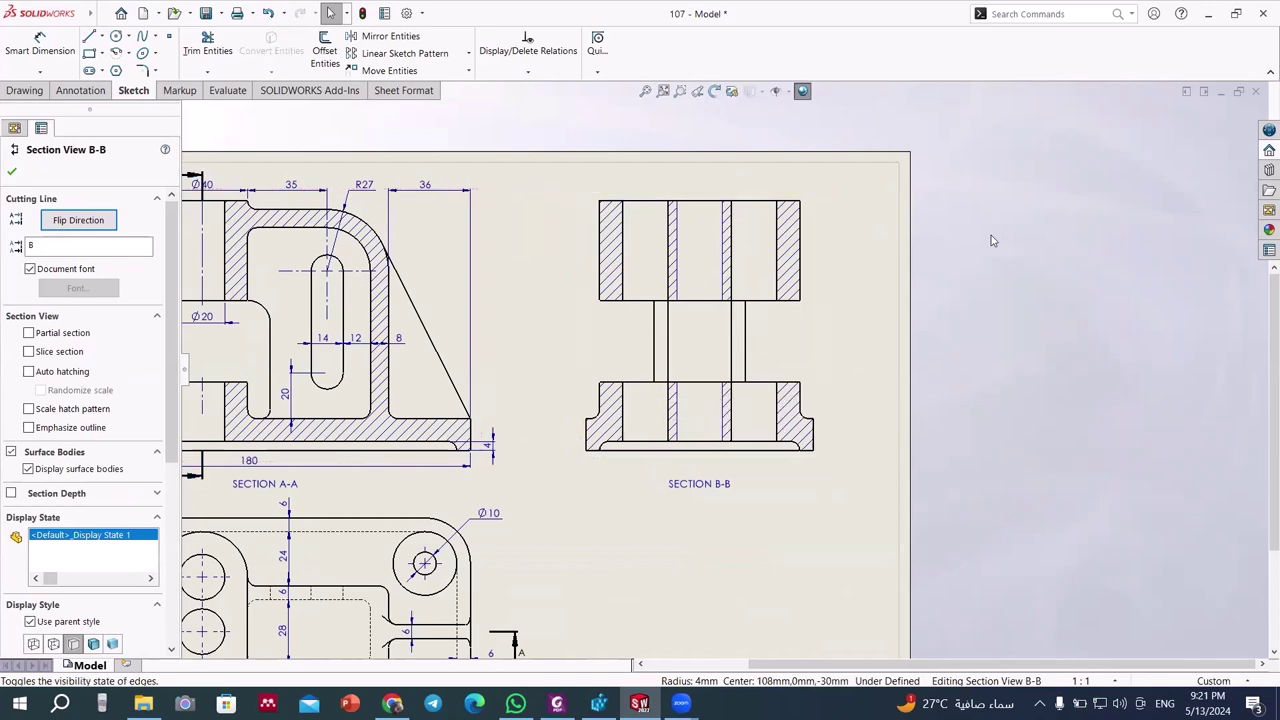
scroll(1000, 286, up, 2)
scroll(400, 325, down, 1)
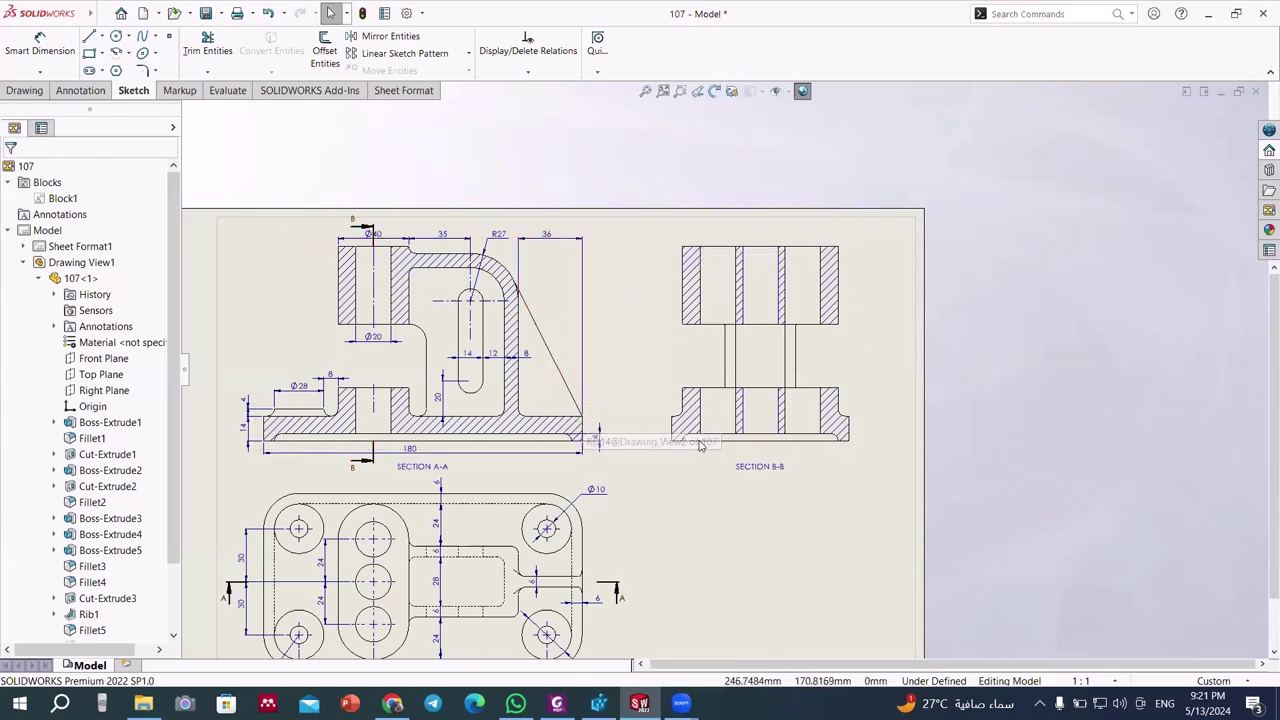
- Add the 4 mm base step dimension beside the base
click(598, 445)
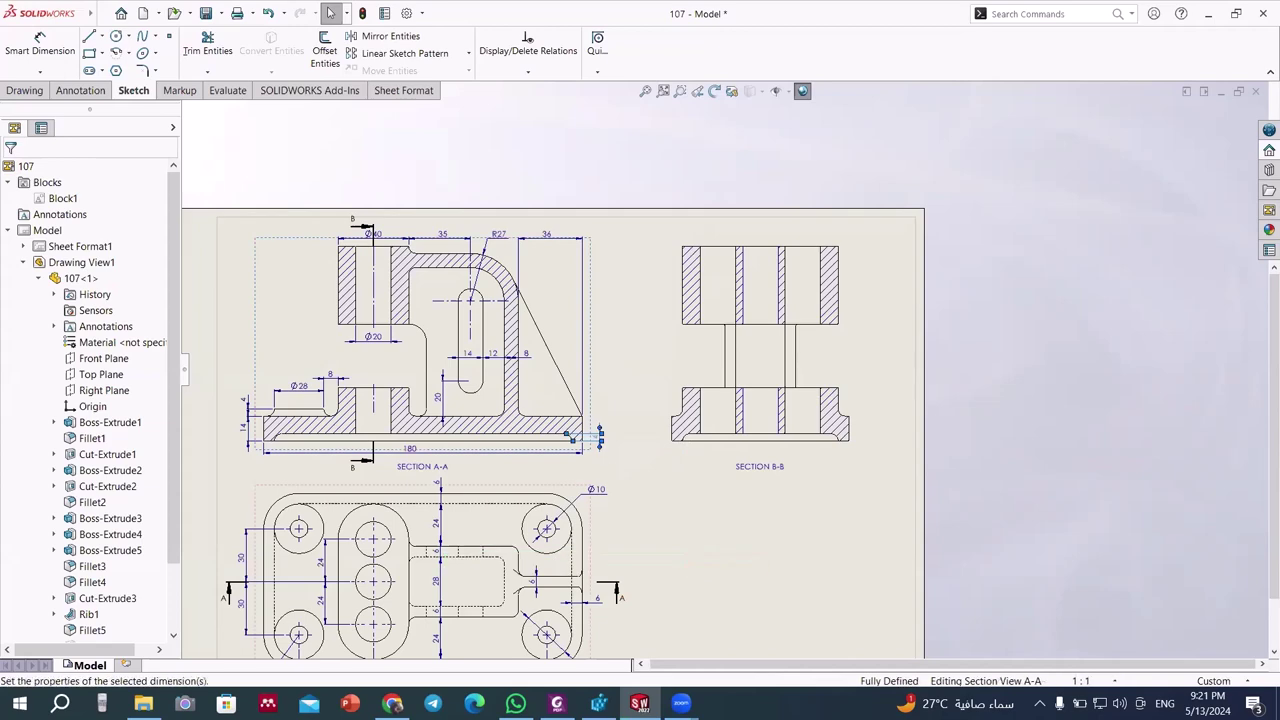
click(78, 52)
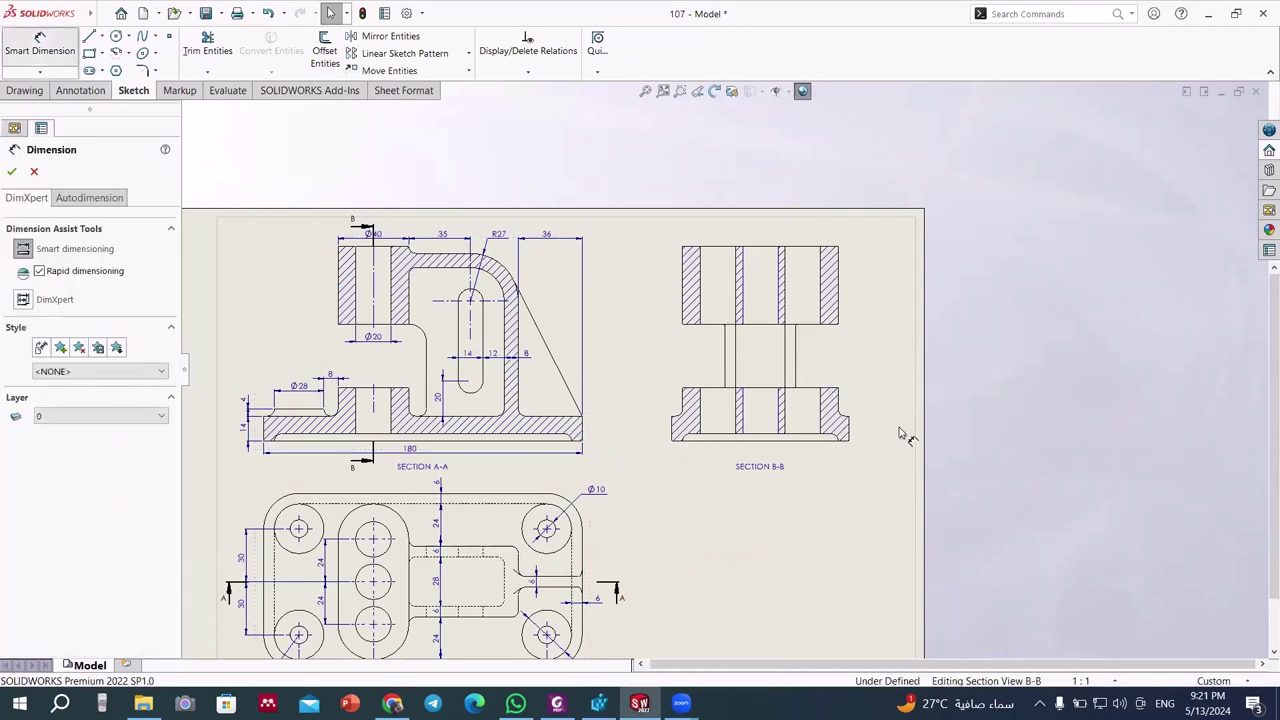
scroll(820, 451, down, 3)
scroll(771, 443, down, 3)
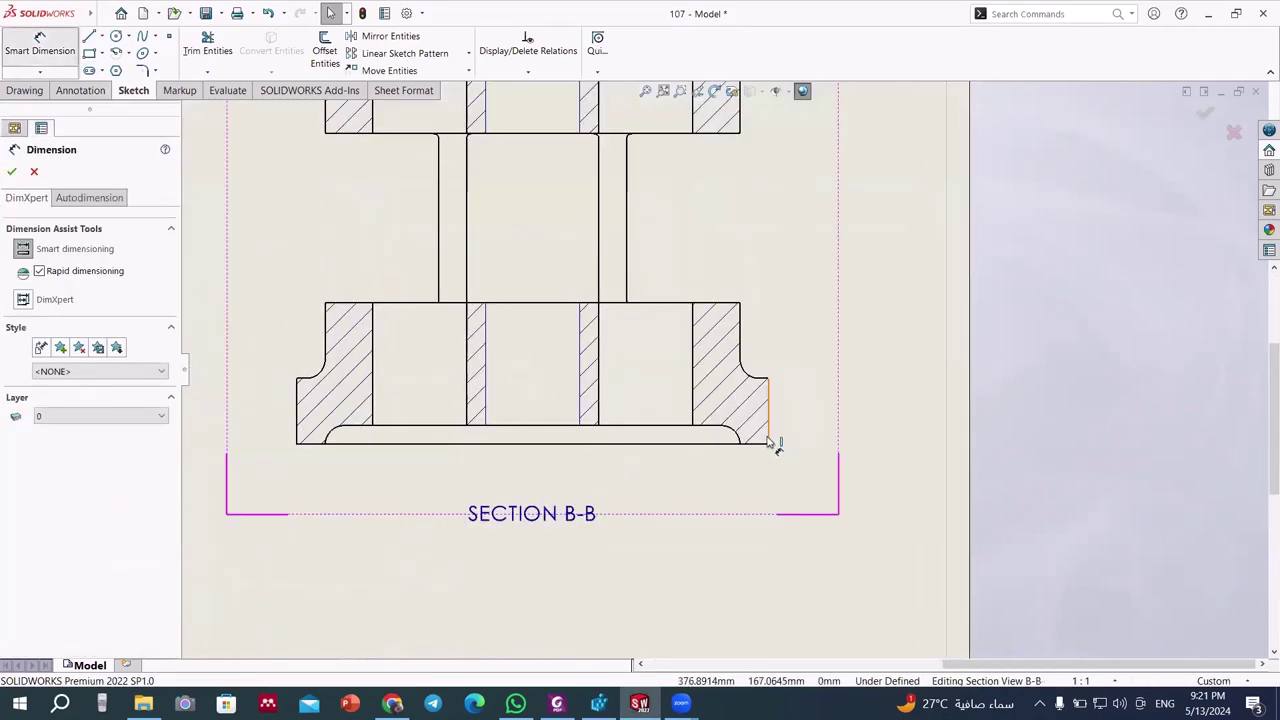
click(702, 447)
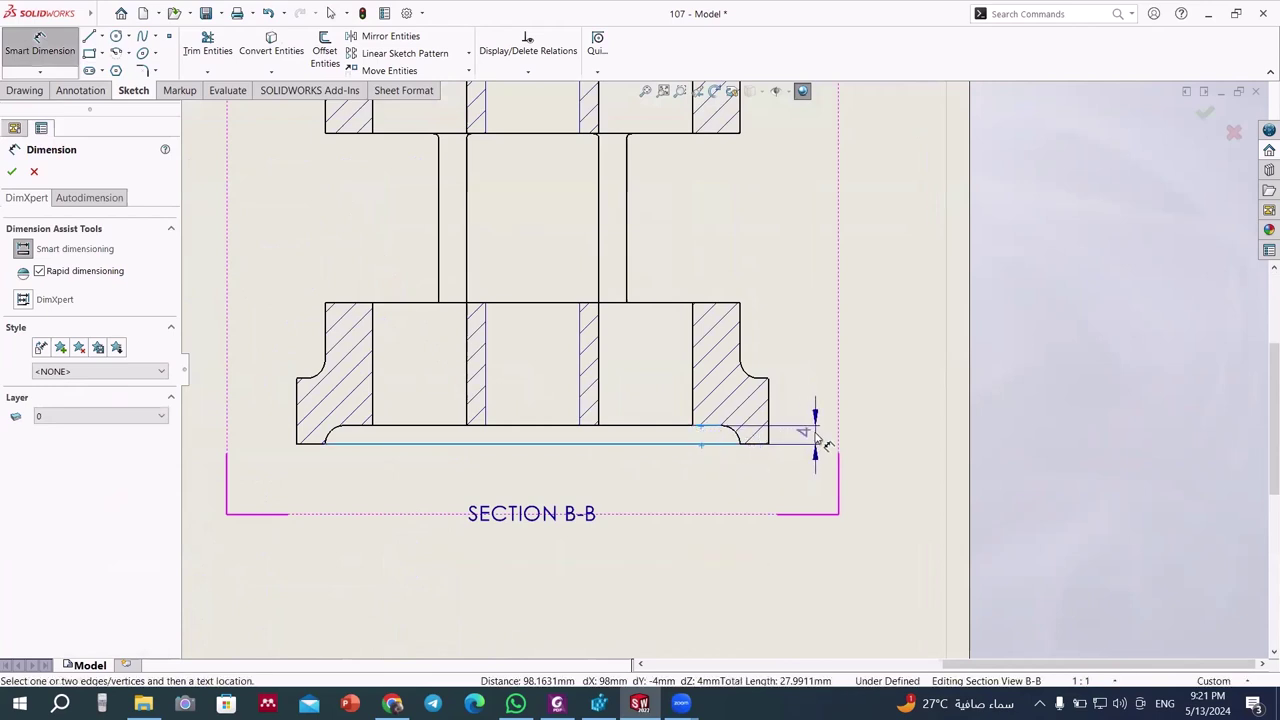
click(791, 459)
key(Escape)
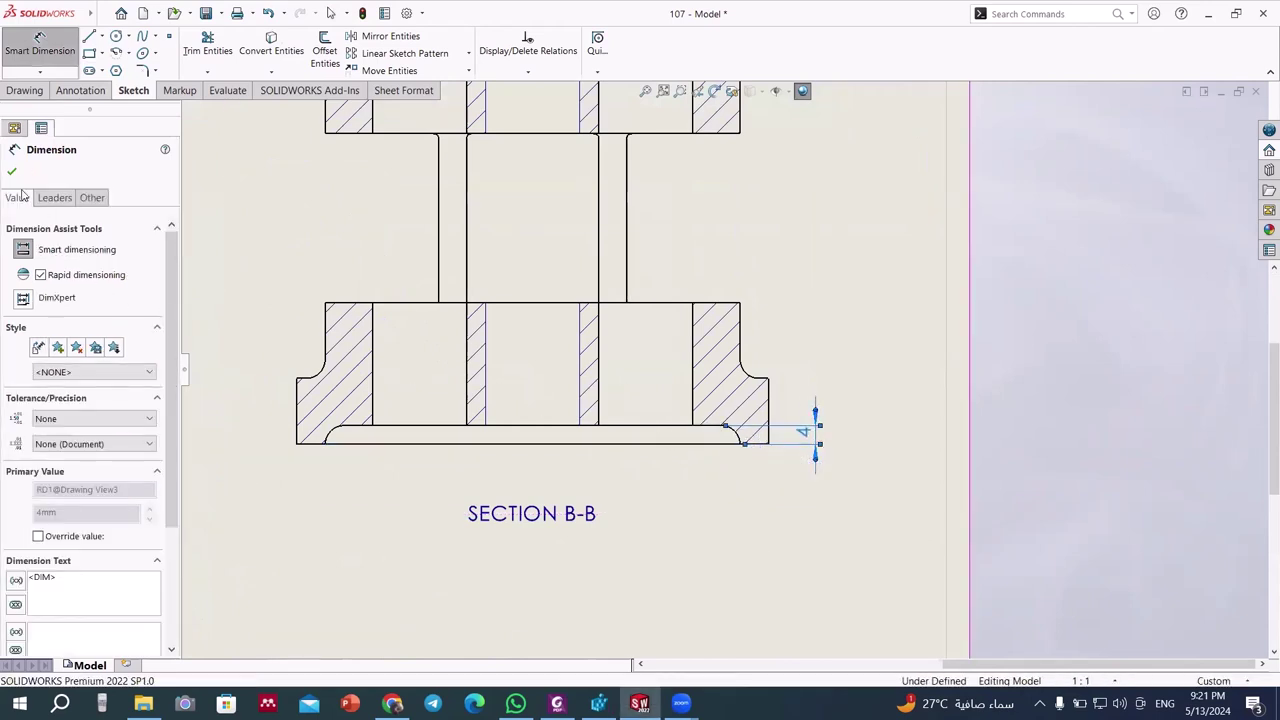
scroll(340, 265, up, 2)
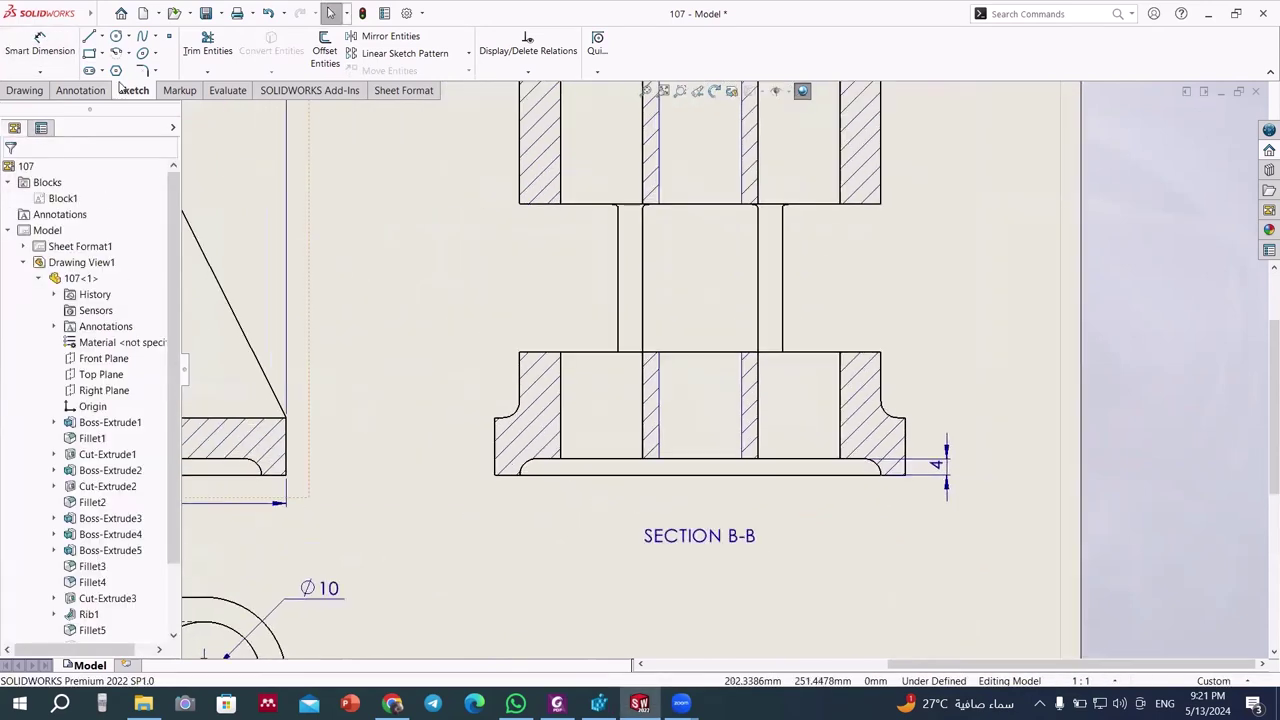
- Add the 16 and 14 height dimensions on the flange, then exit dimensioning
click(40, 50)
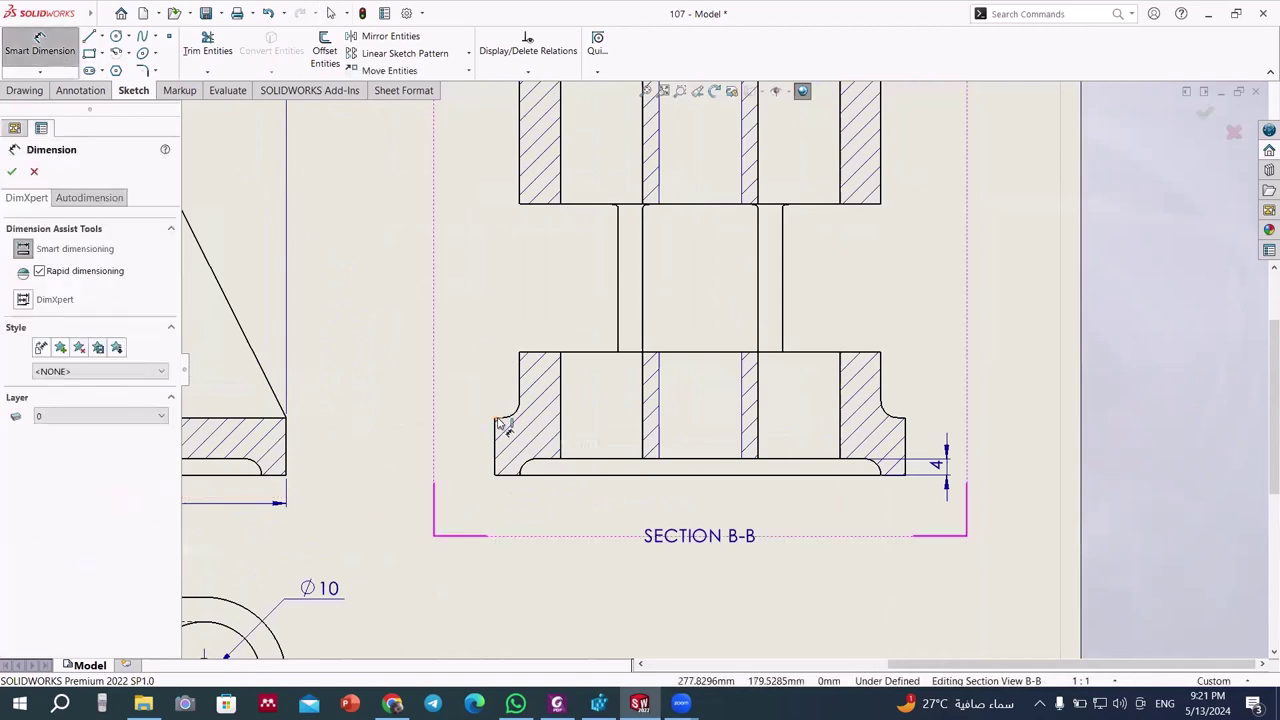
click(520, 354)
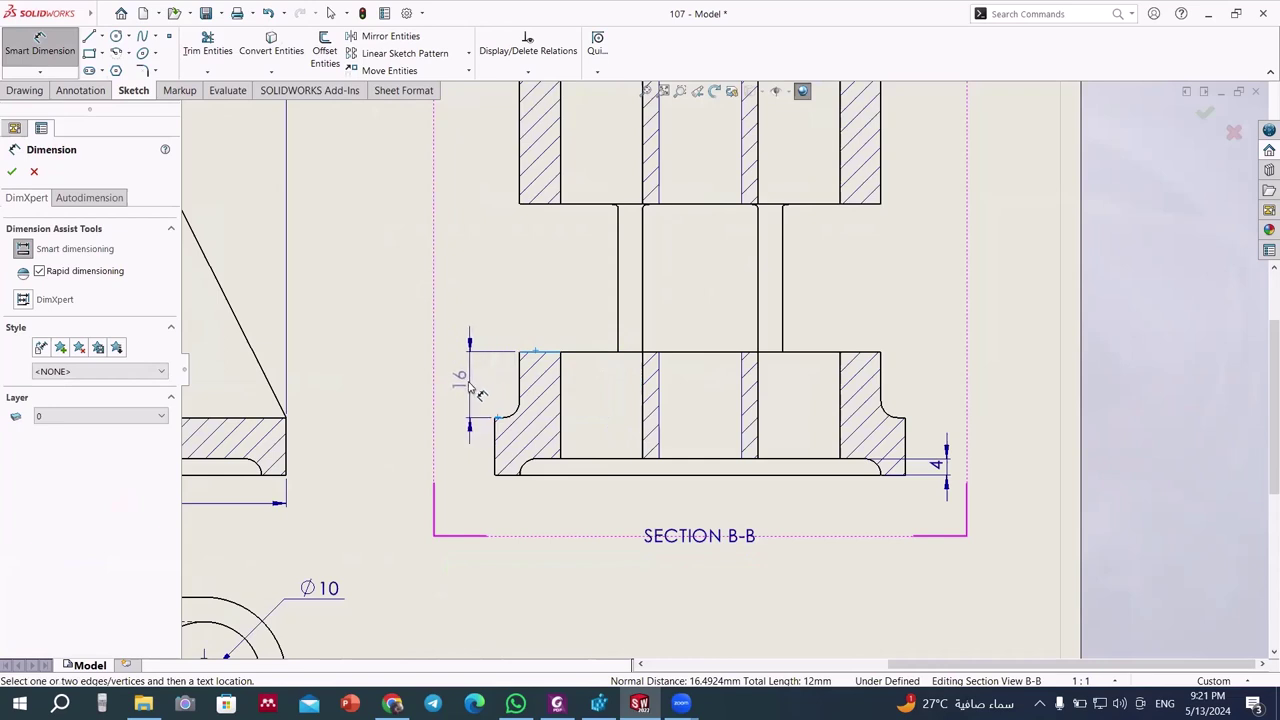
click(463, 390)
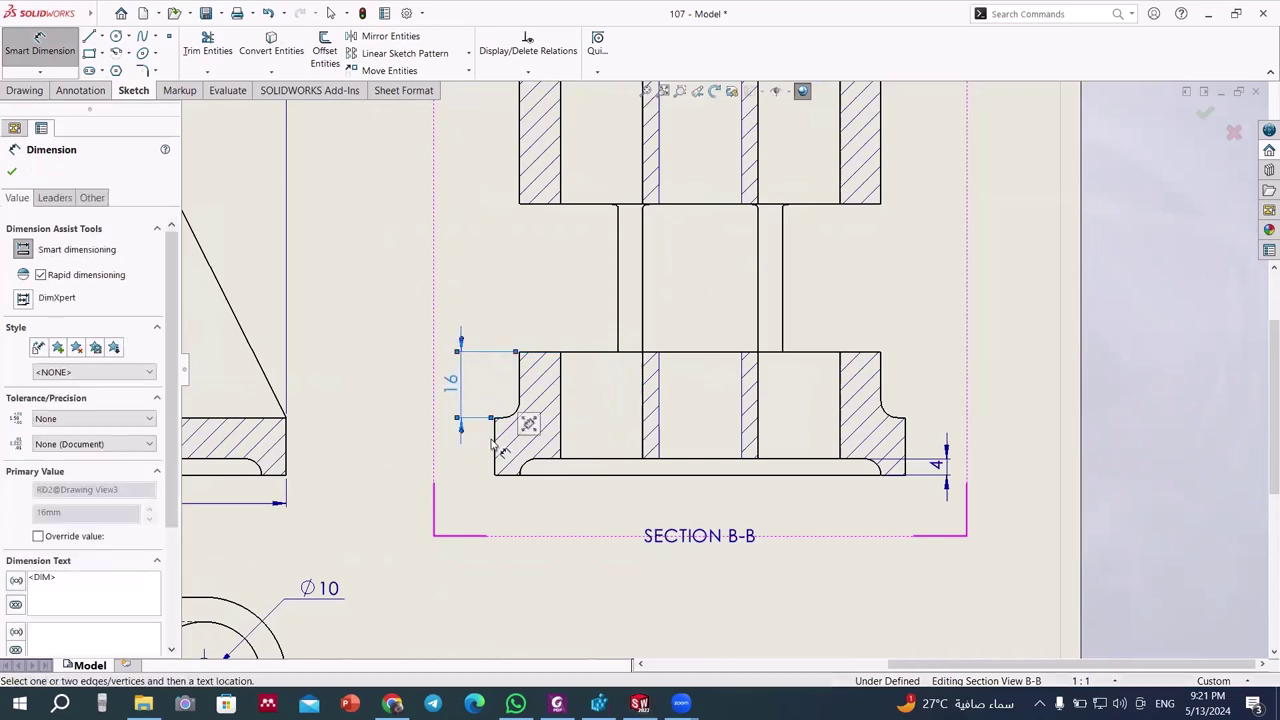
click(479, 450)
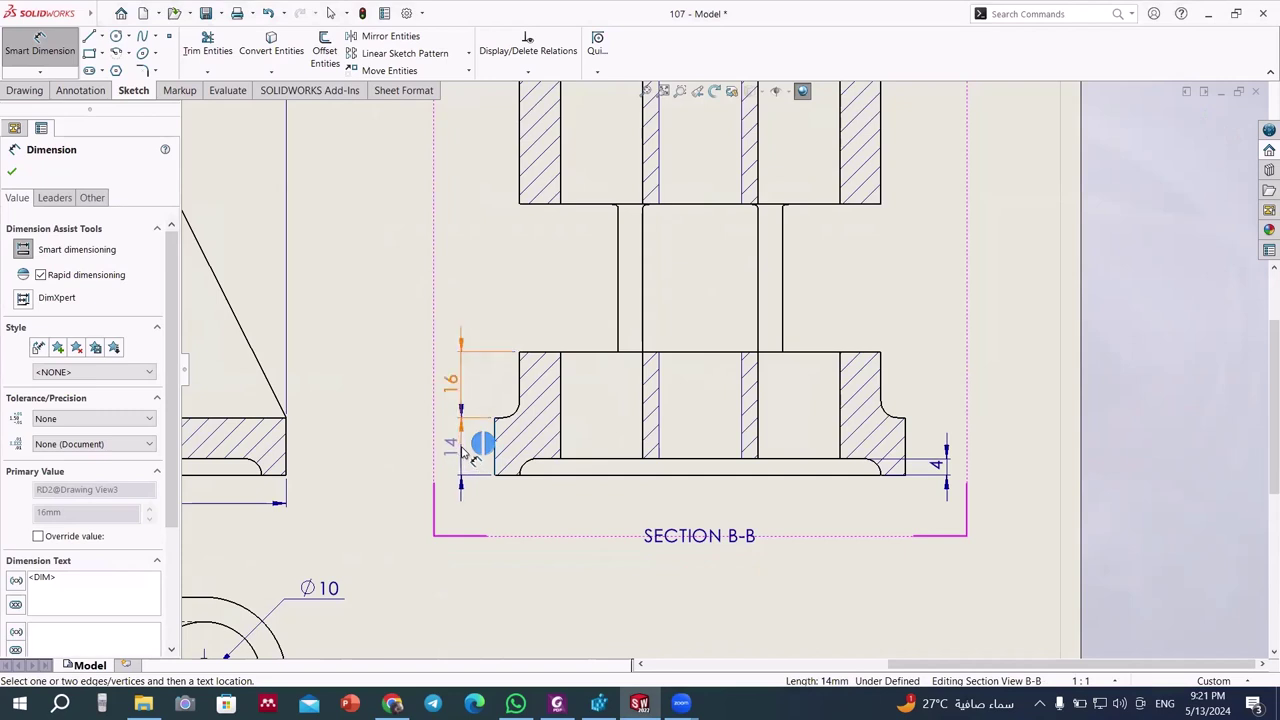
key(Escape)
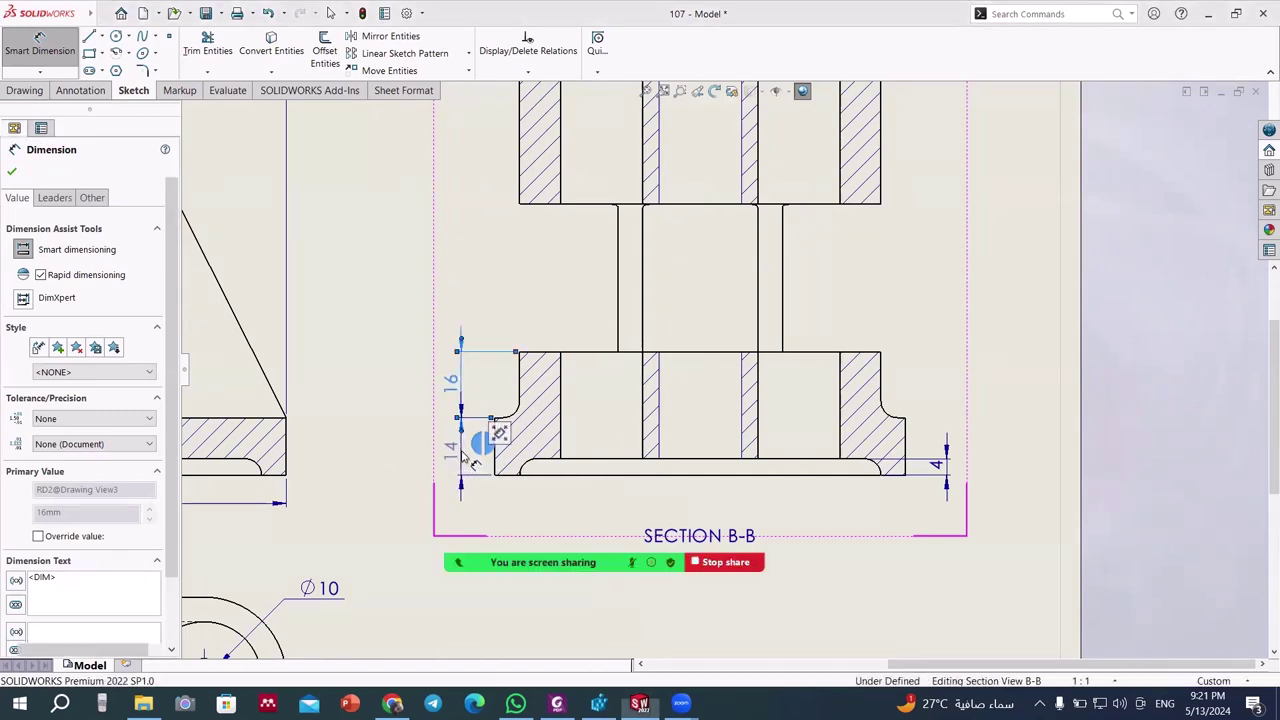
key(z)
key(z)
key(f)
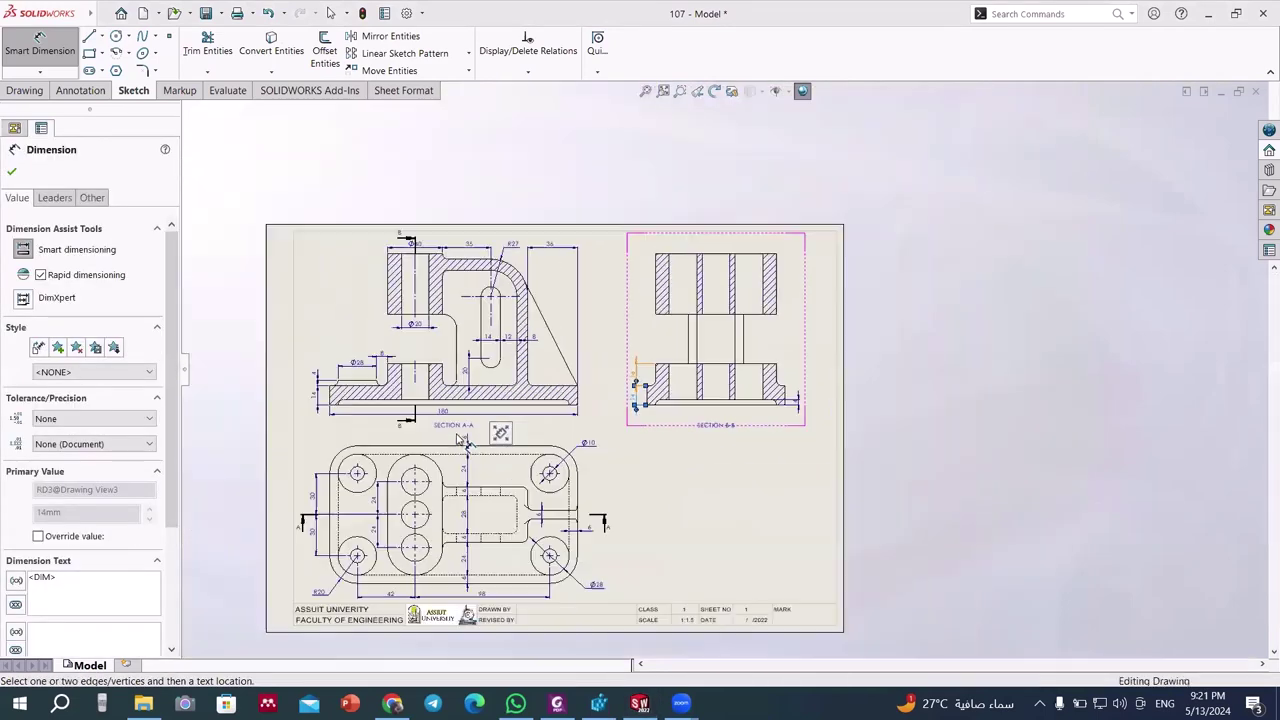
key(Escape)
key(Escape)
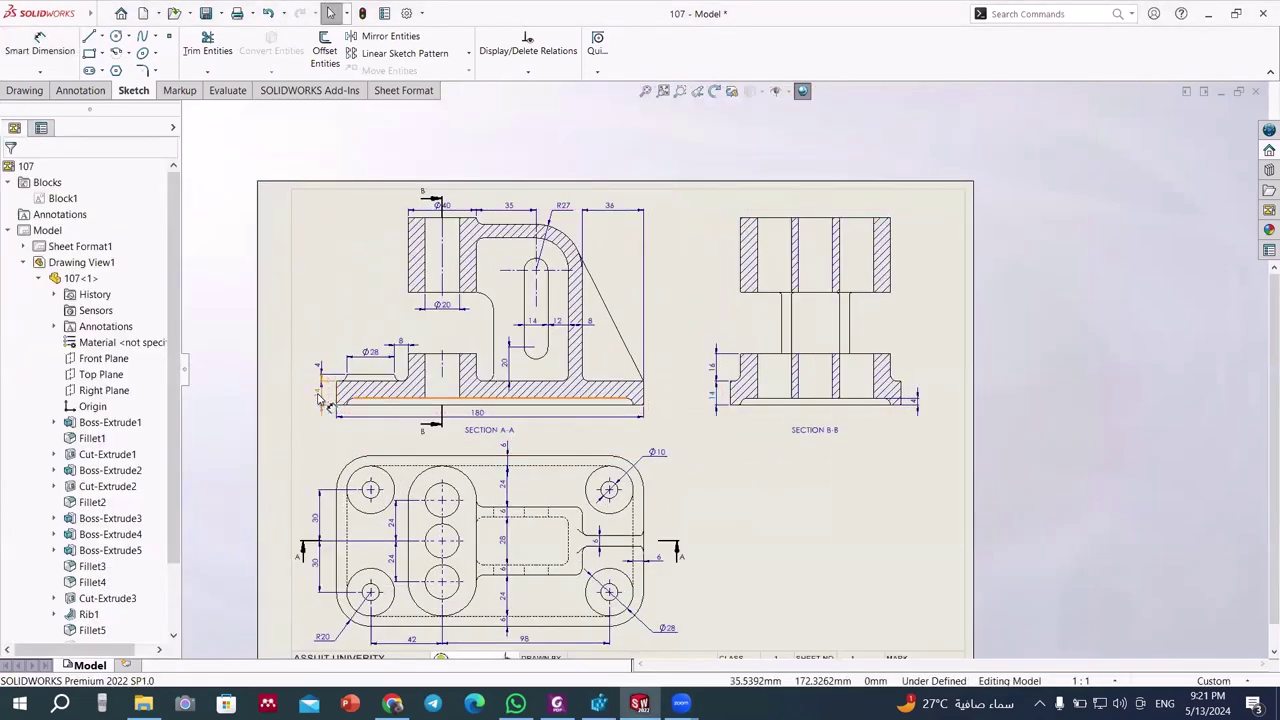
click(320, 395)
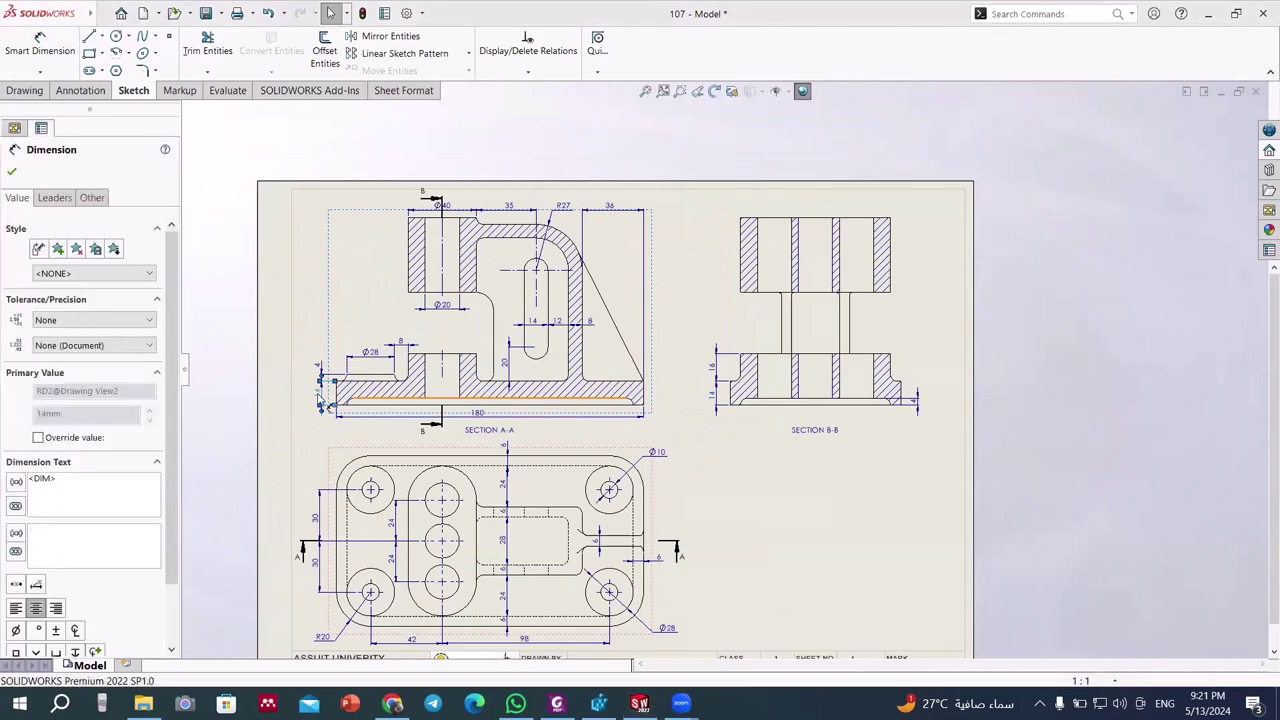
key(Escape)
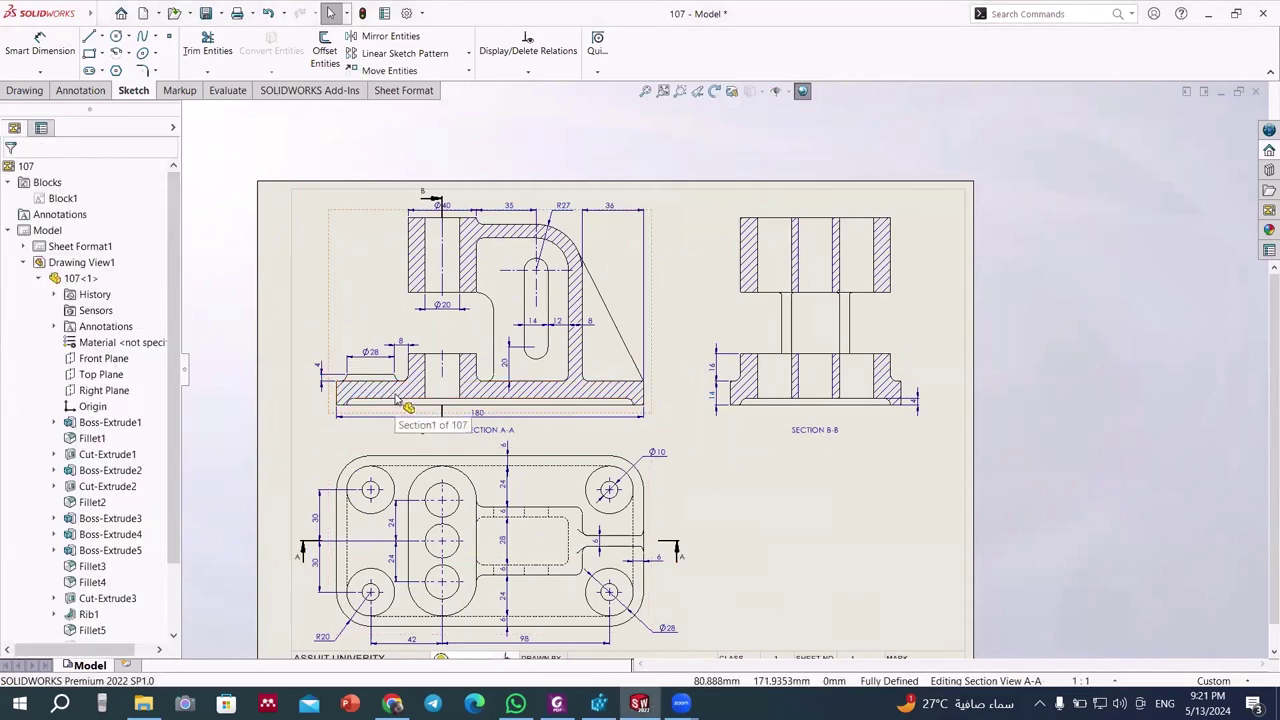
- Add the vertical 36 dimension between the blocks, left of Section B-B
click(45, 45)
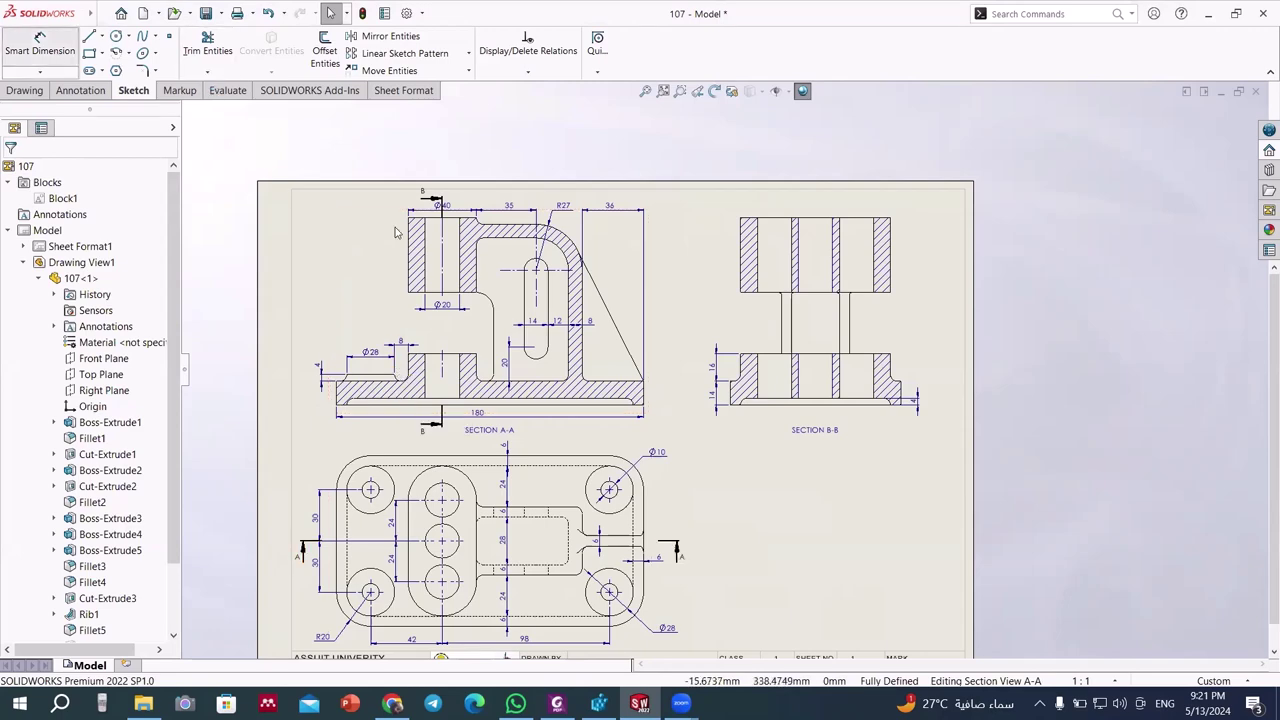
scroll(925, 290, down, 2)
scroll(855, 325, down, 1)
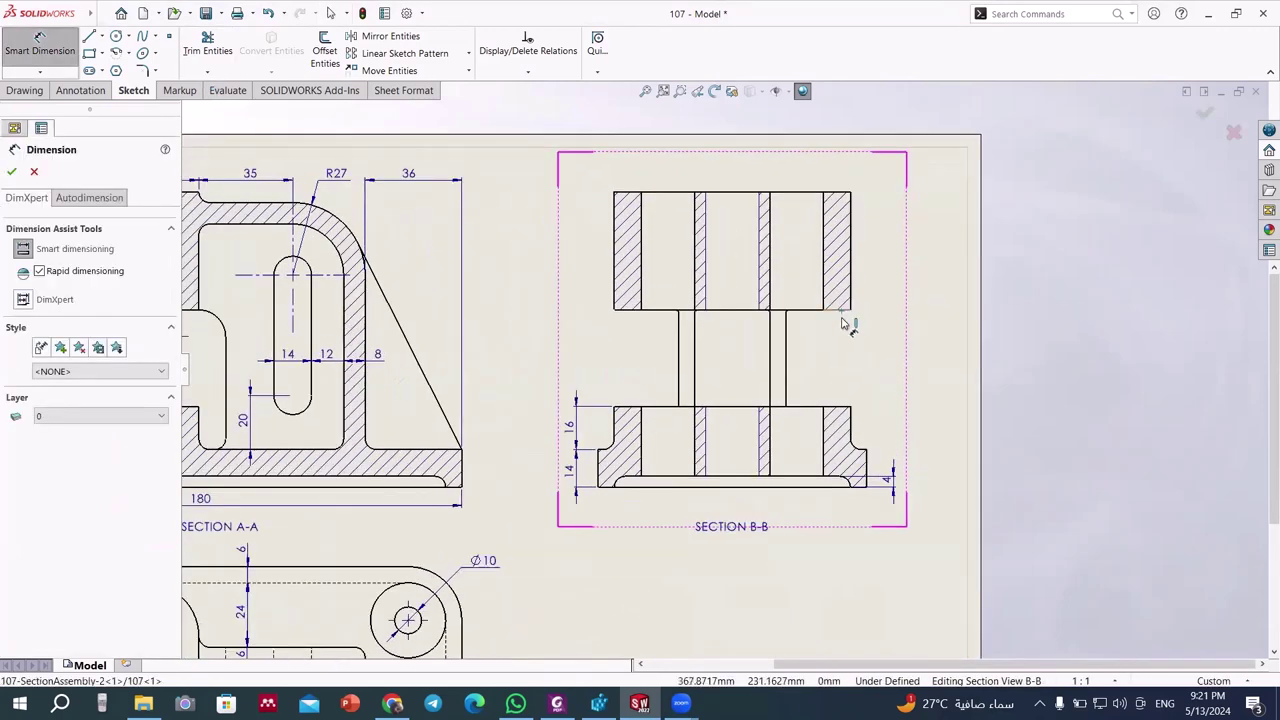
click(843, 314)
click(830, 405)
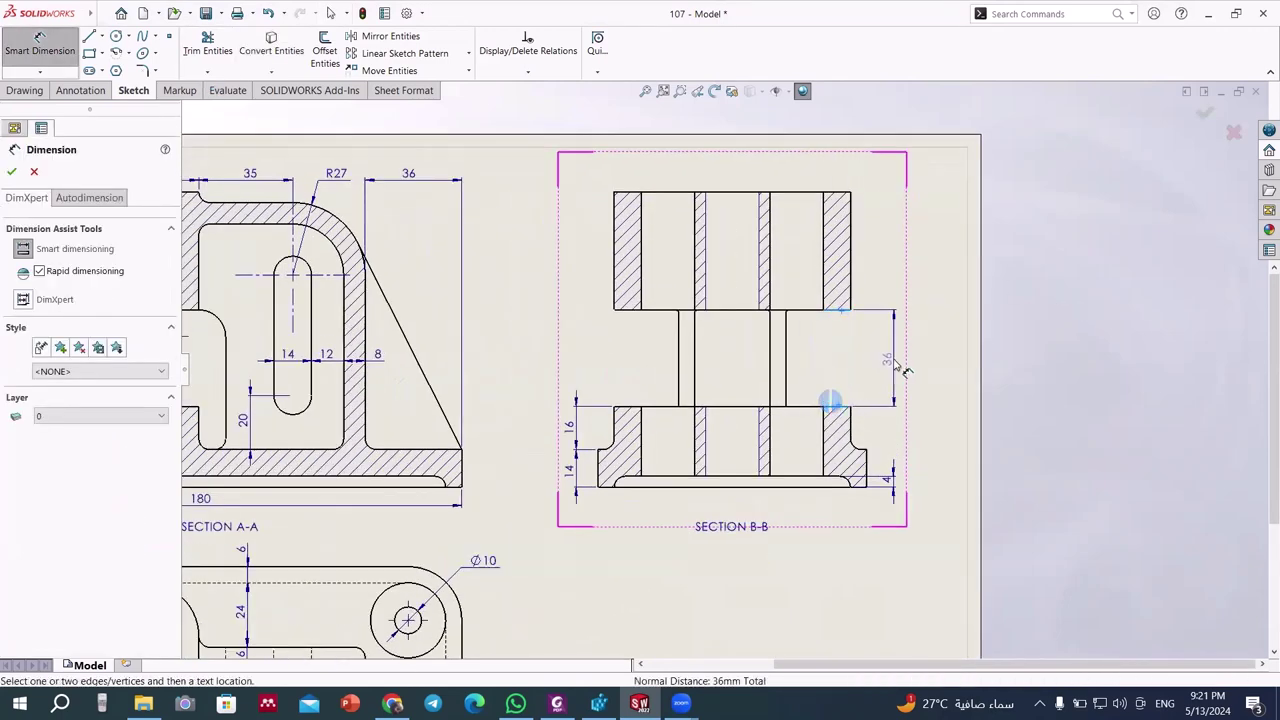
key(Escape)
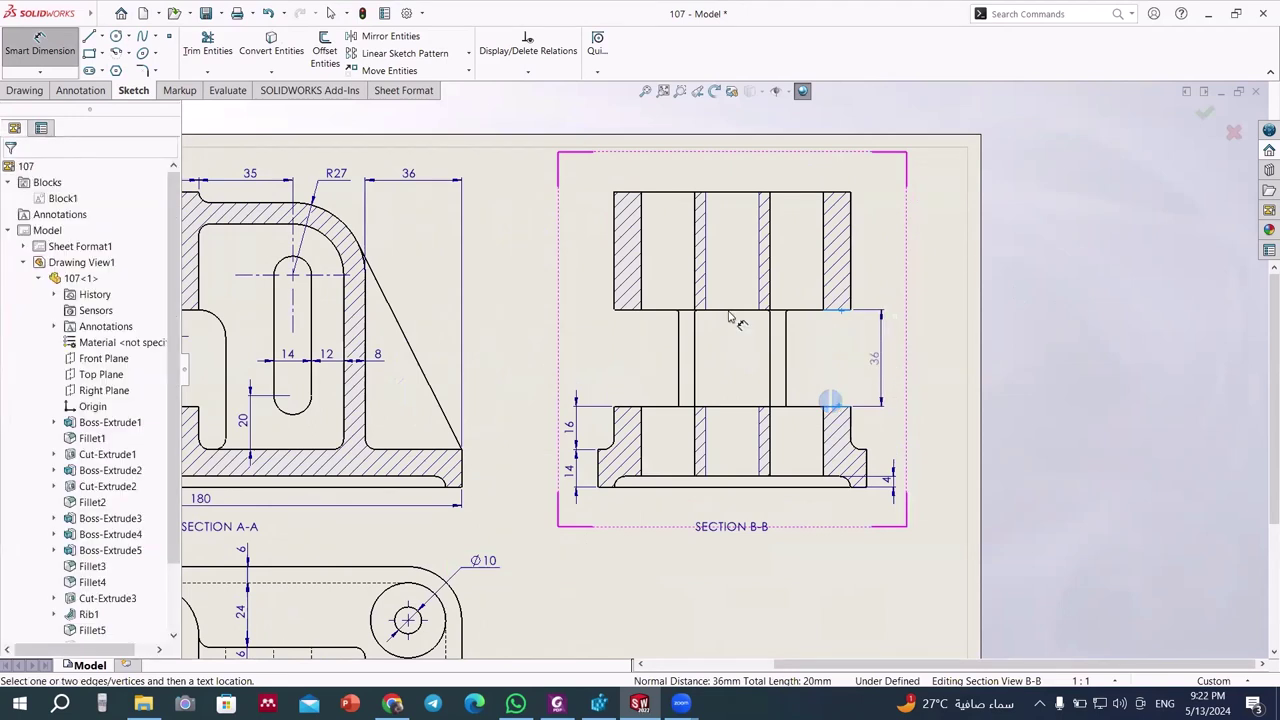
click(631, 315)
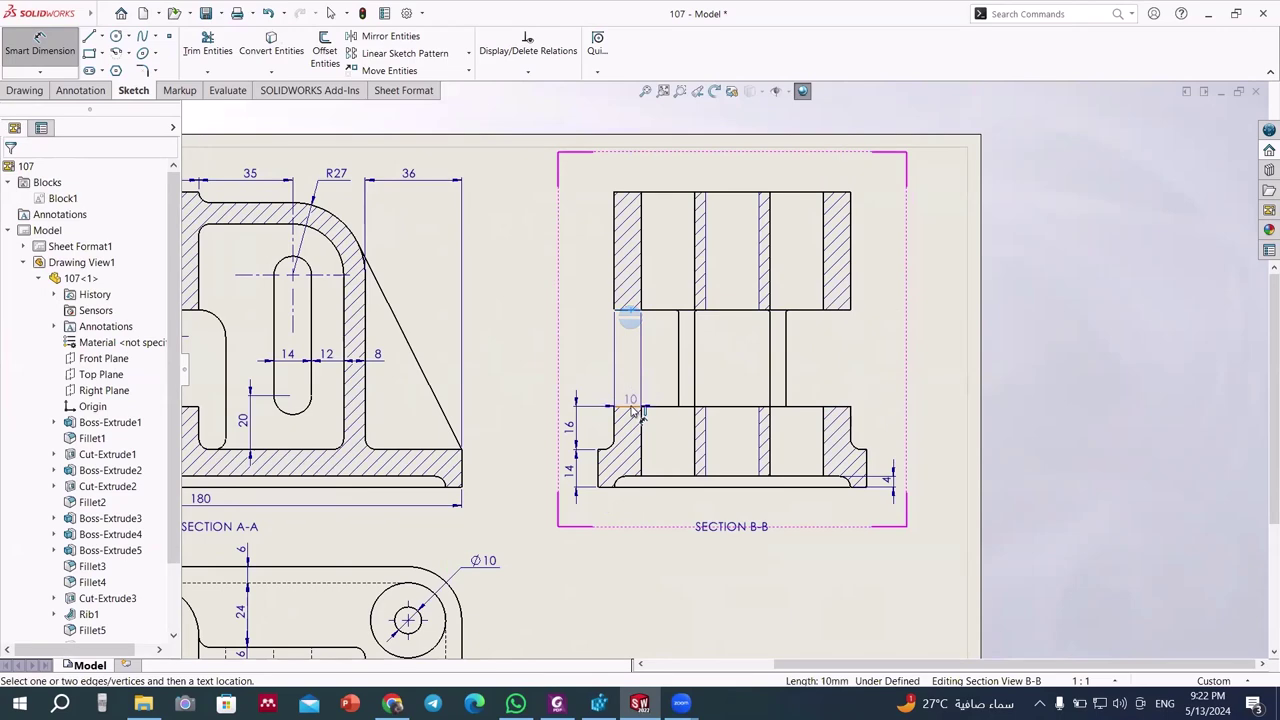
click(618, 395)
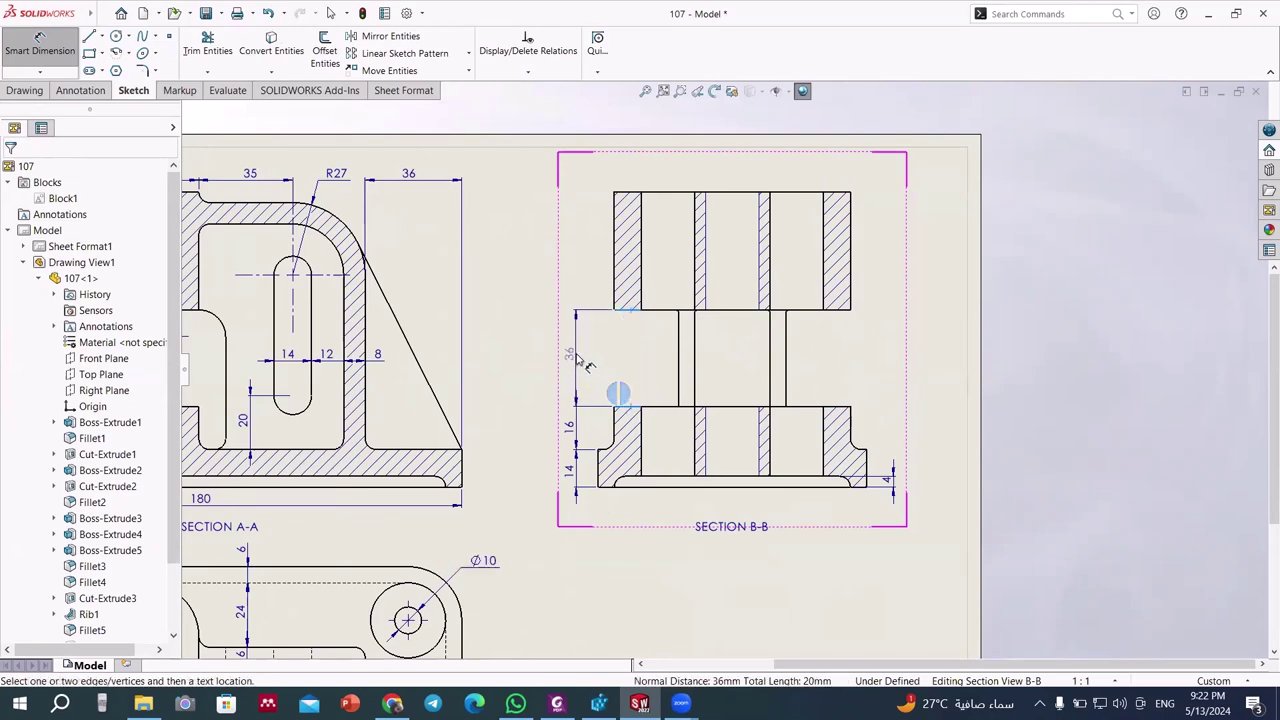
click(572, 357)
- Dimension the upper block's 44 height on the left side
scroll(533, 271, up, 1)
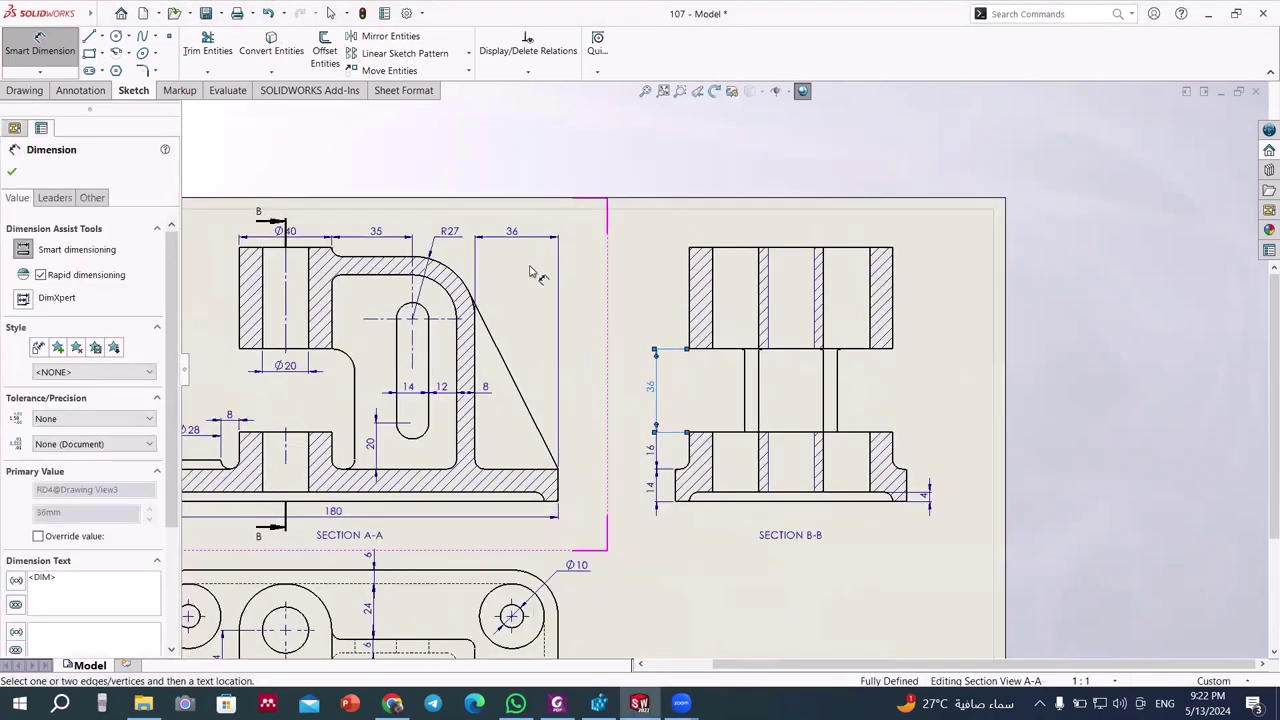
click(690, 283)
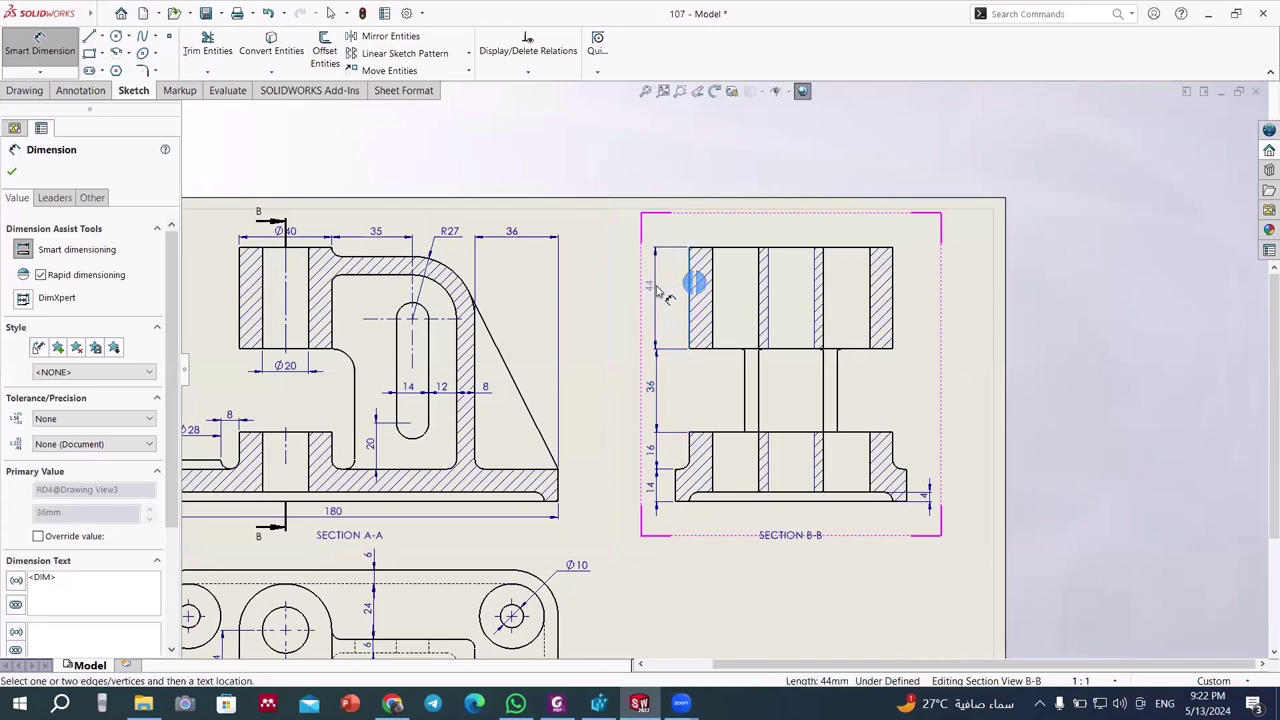
click(655, 288)
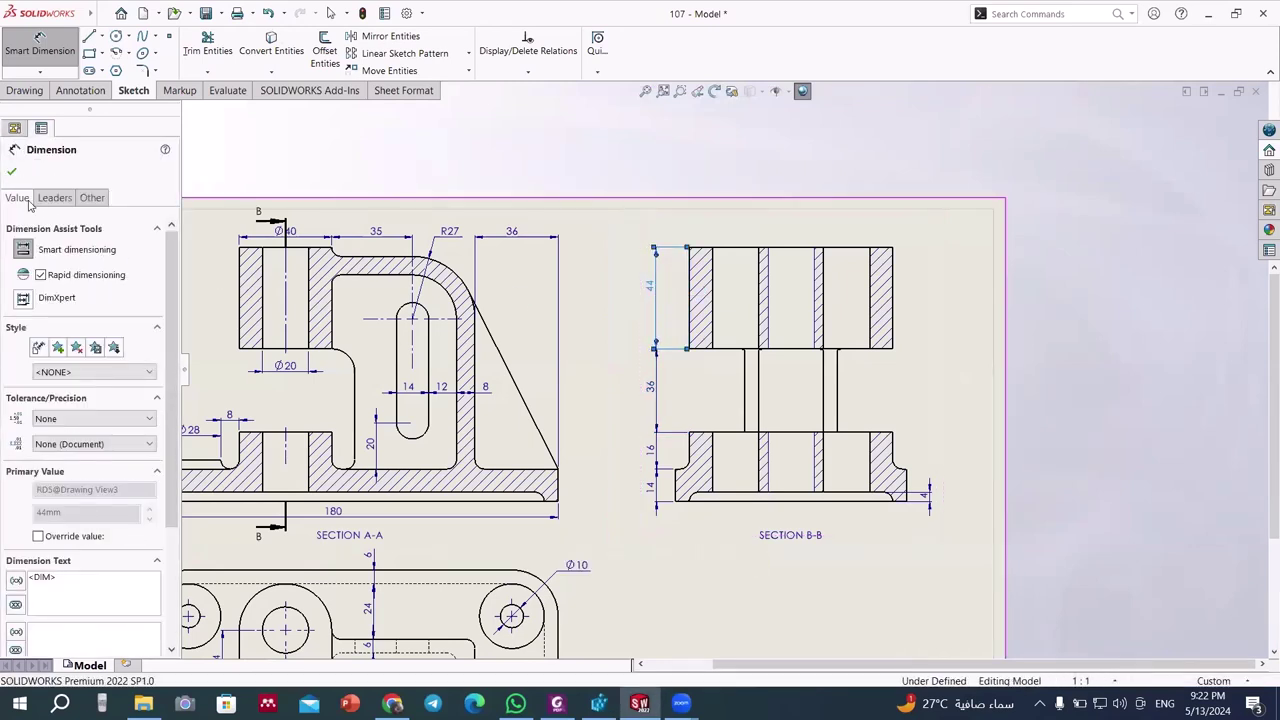
click(11, 172)
scroll(614, 340, up, 1)
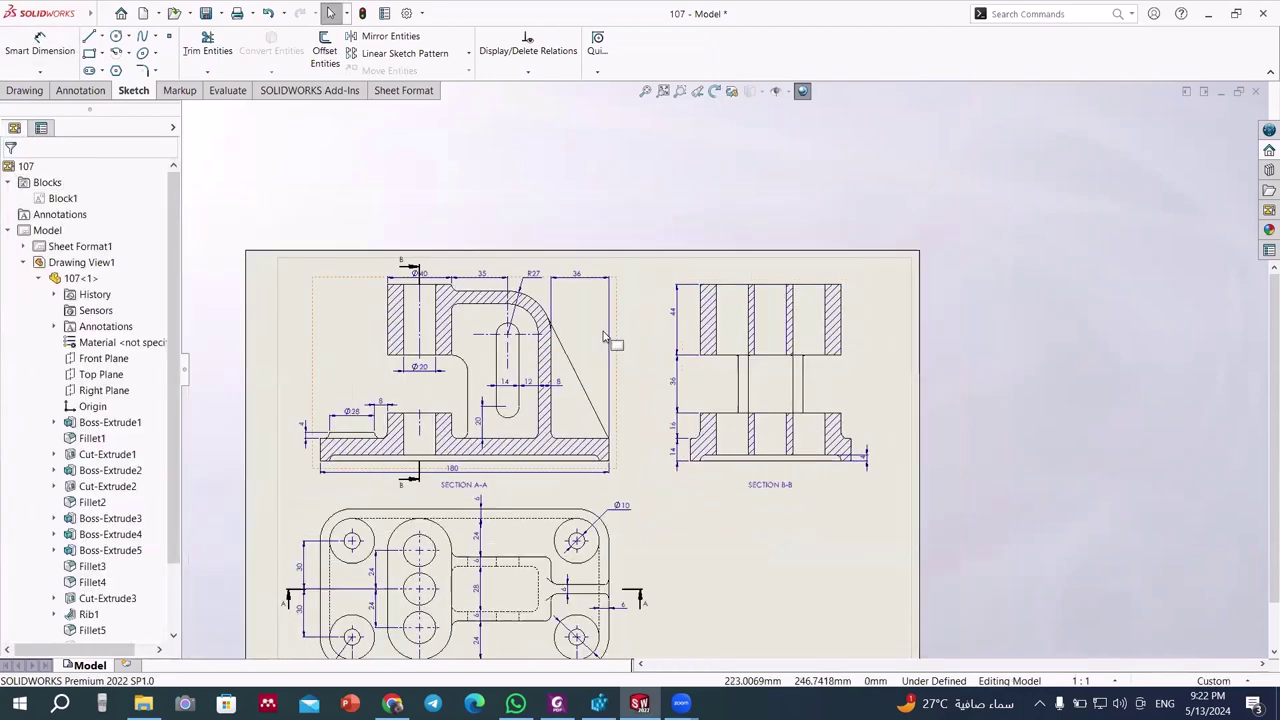
scroll(631, 354, down, 2)
scroll(795, 445, down, 2)
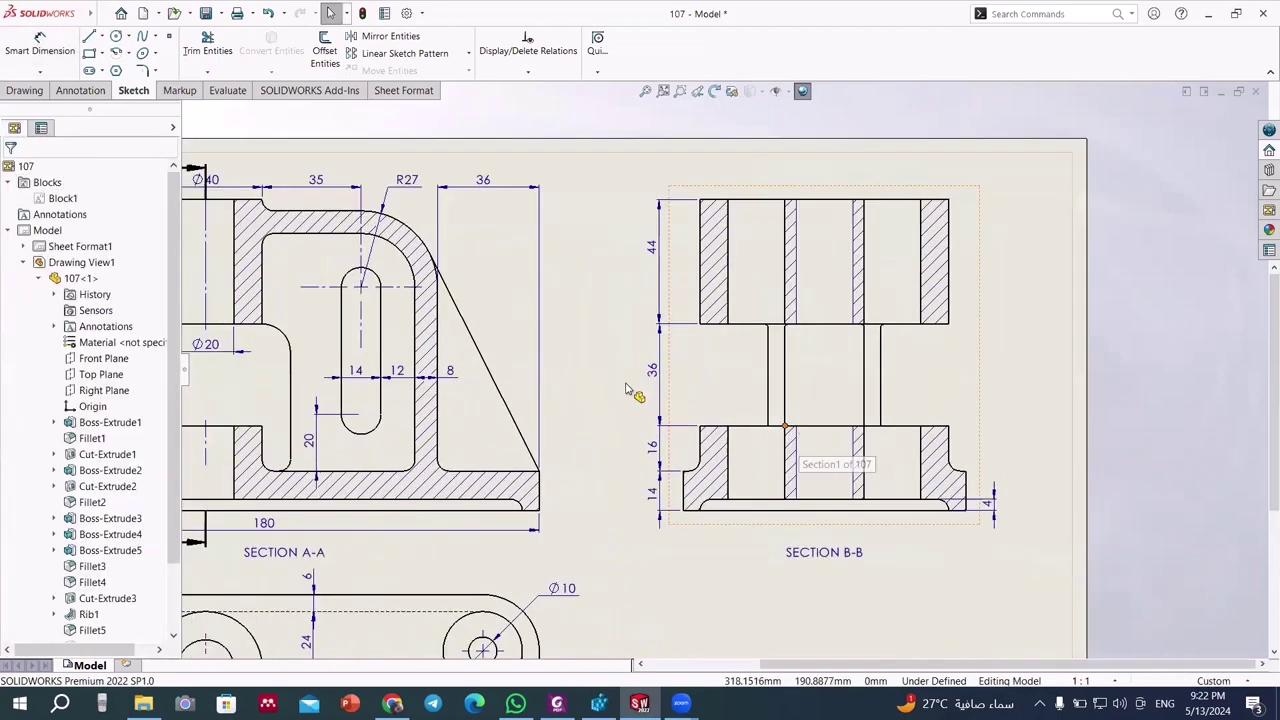
- Dimension the 28 width across the middle bores above Section B-B
click(38, 48)
click(786, 374)
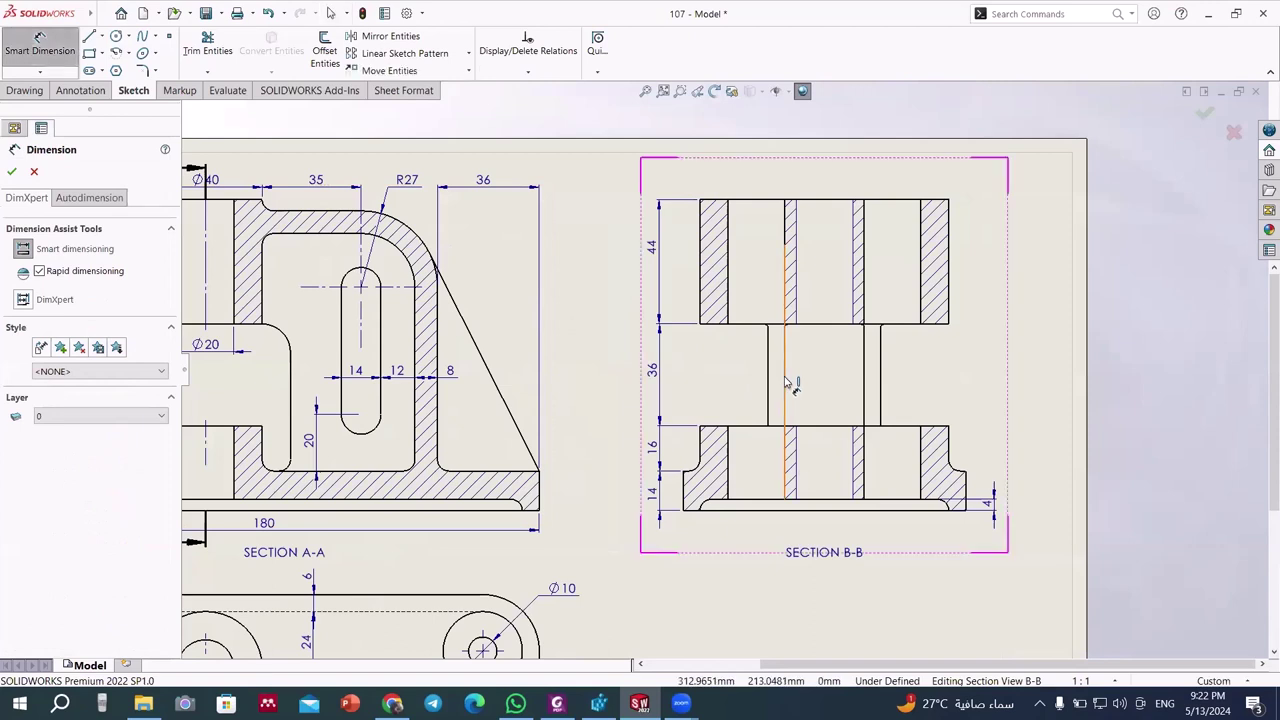
click(858, 372)
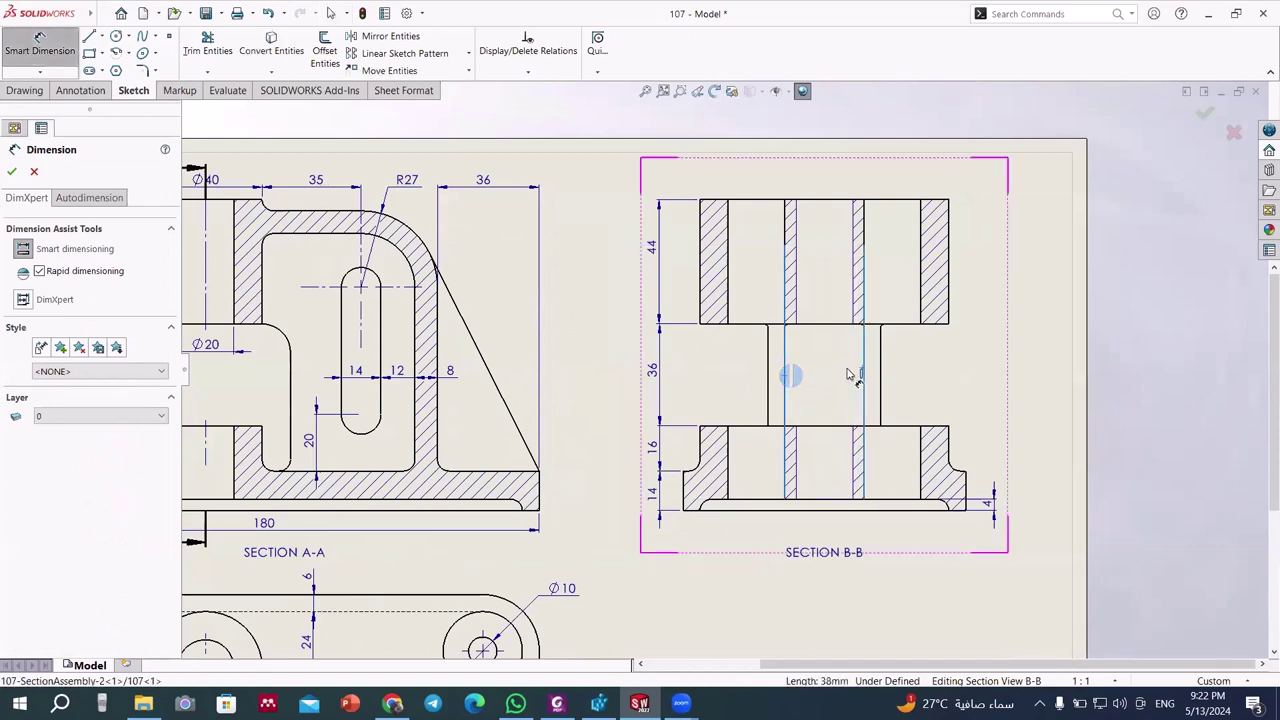
click(827, 397)
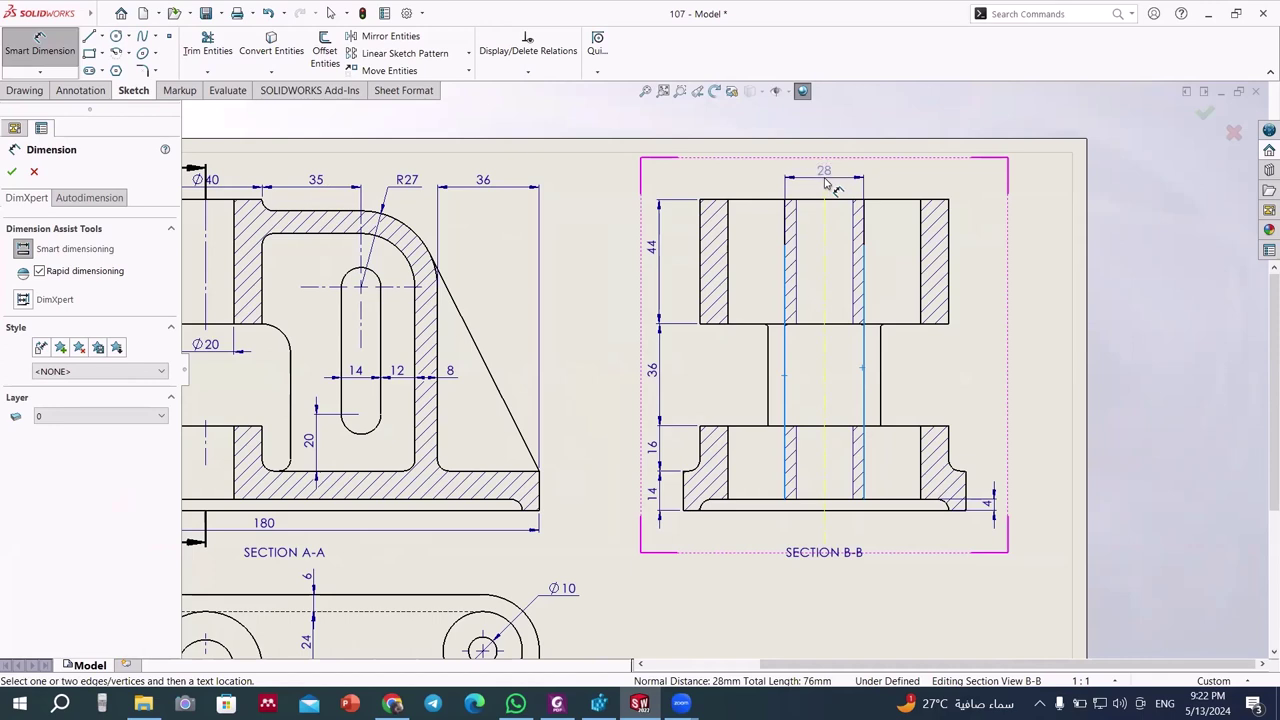
click(826, 180)
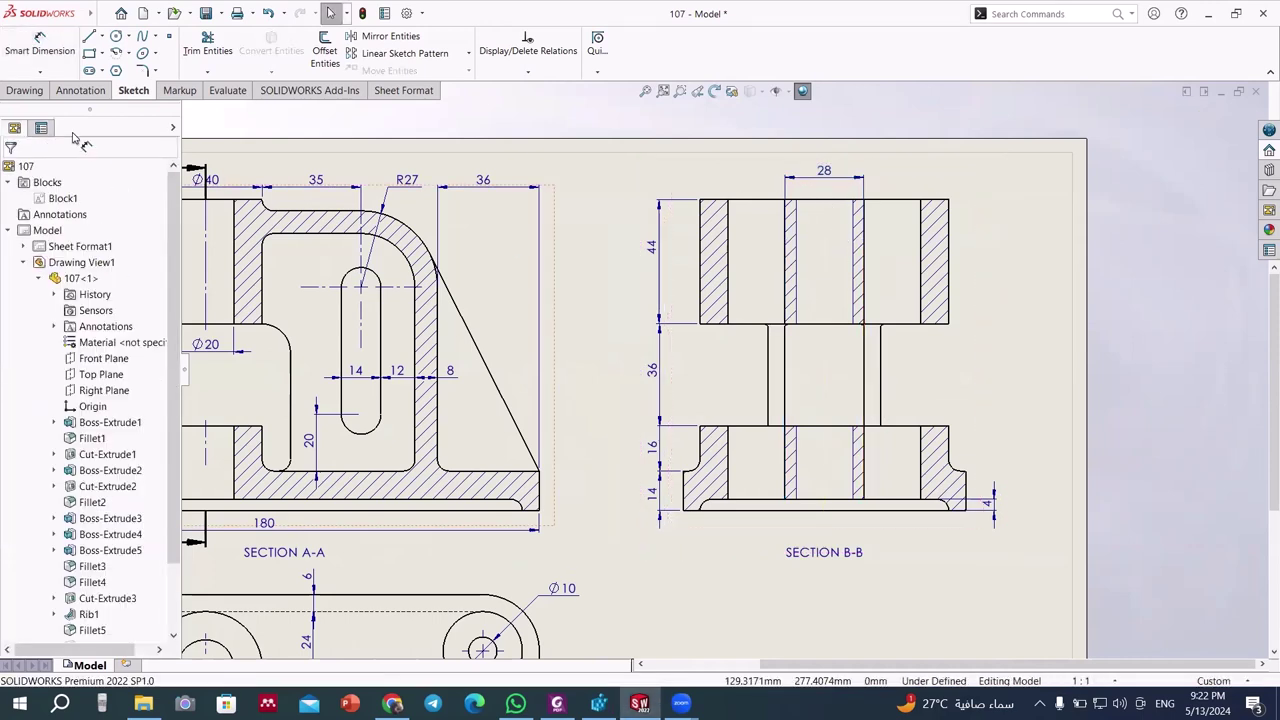
- Add 6 mm wall-thickness dimensions on both sides of the central neck
click(897, 381)
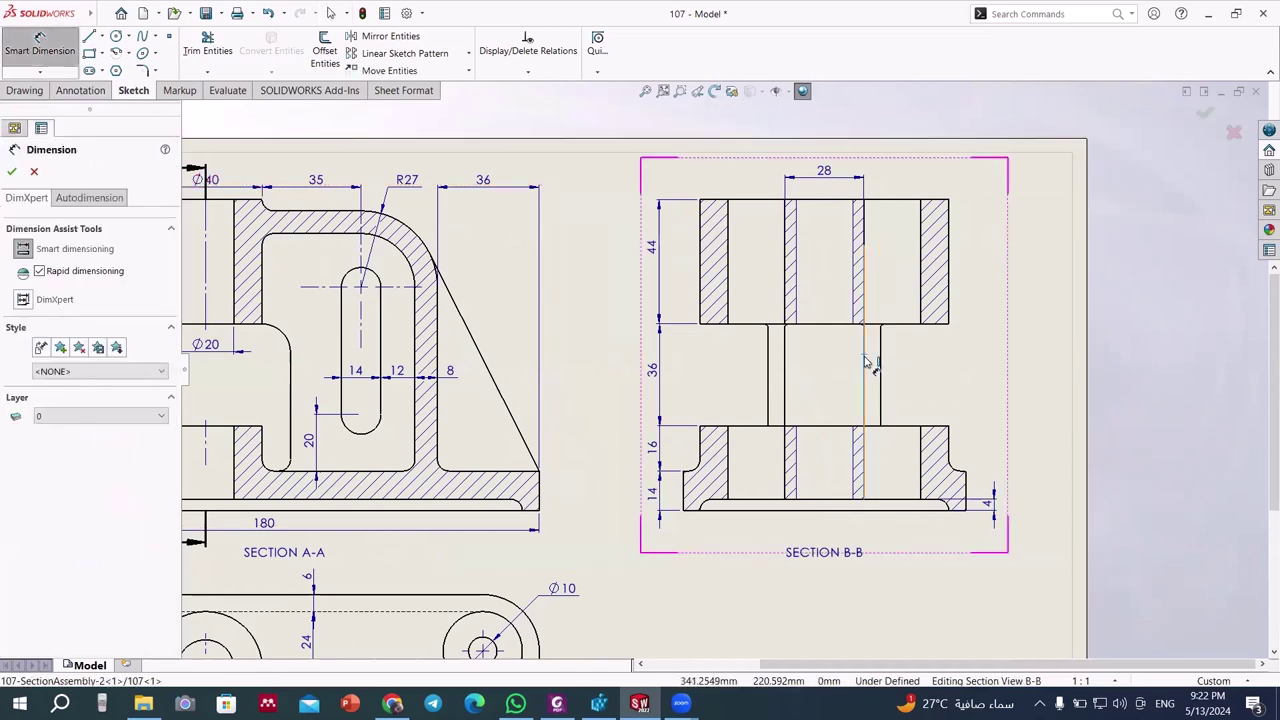
click(882, 372)
click(864, 368)
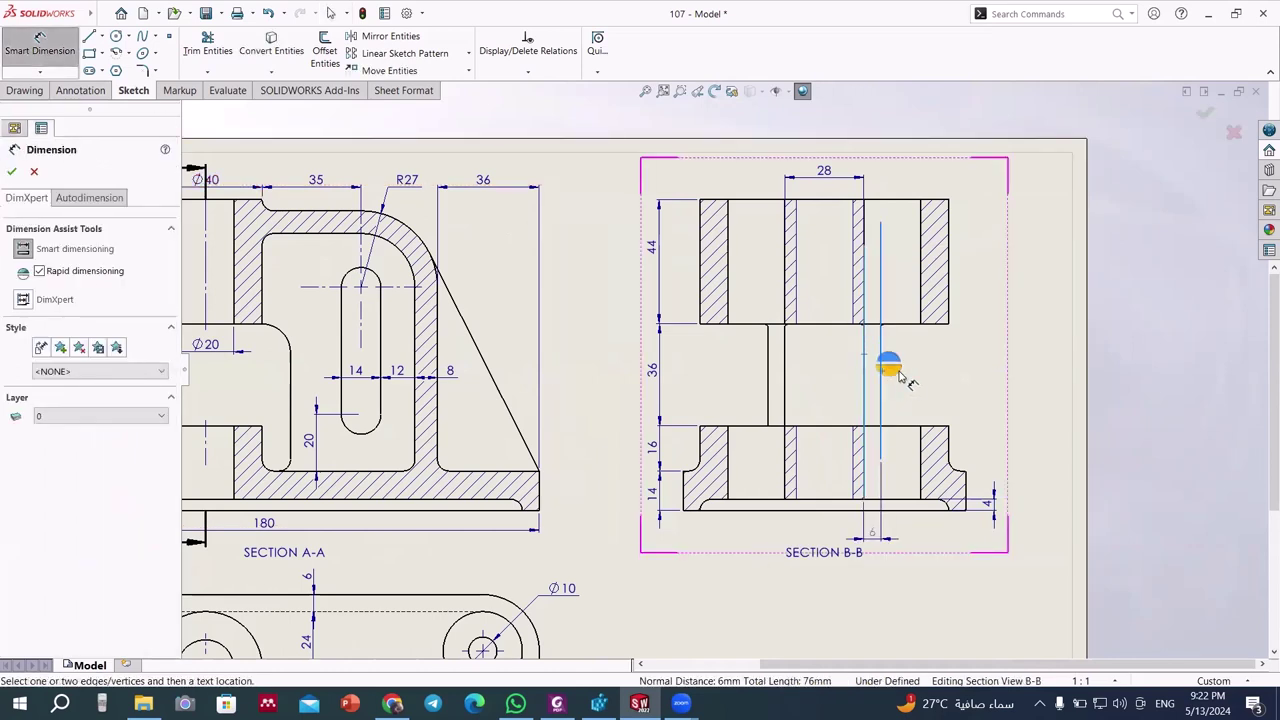
click(910, 392)
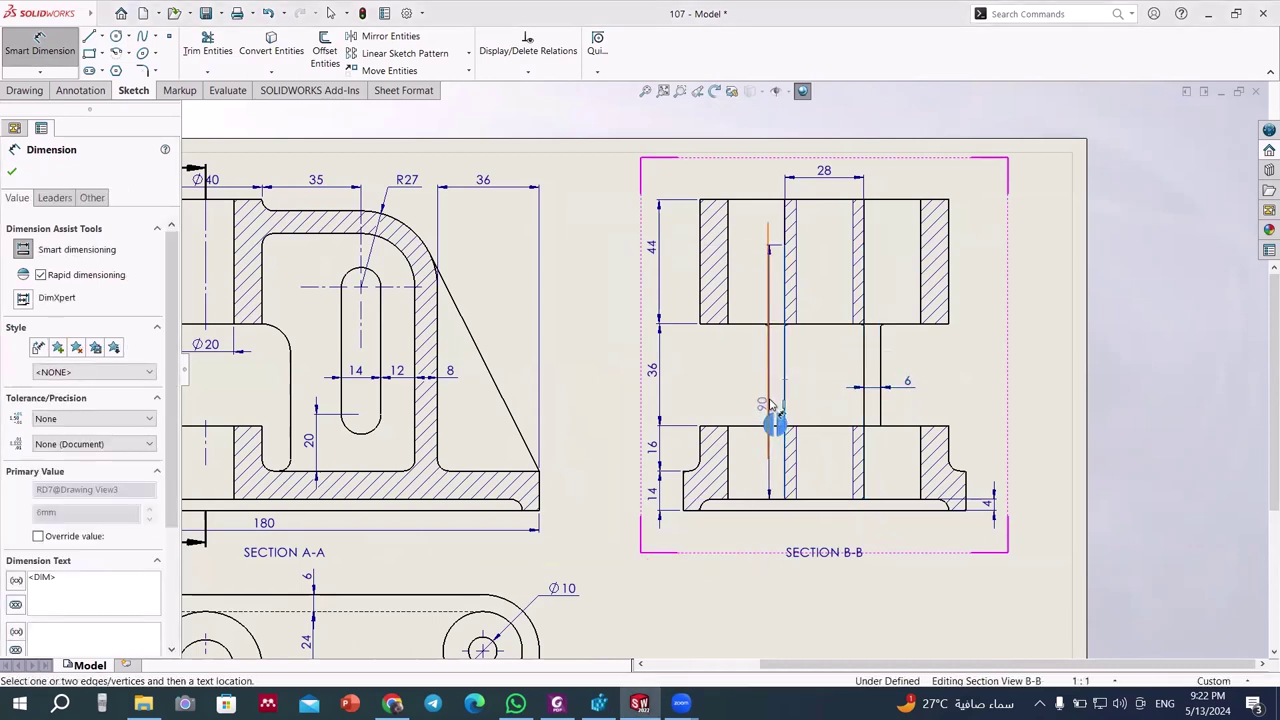
click(768, 412)
click(772, 398)
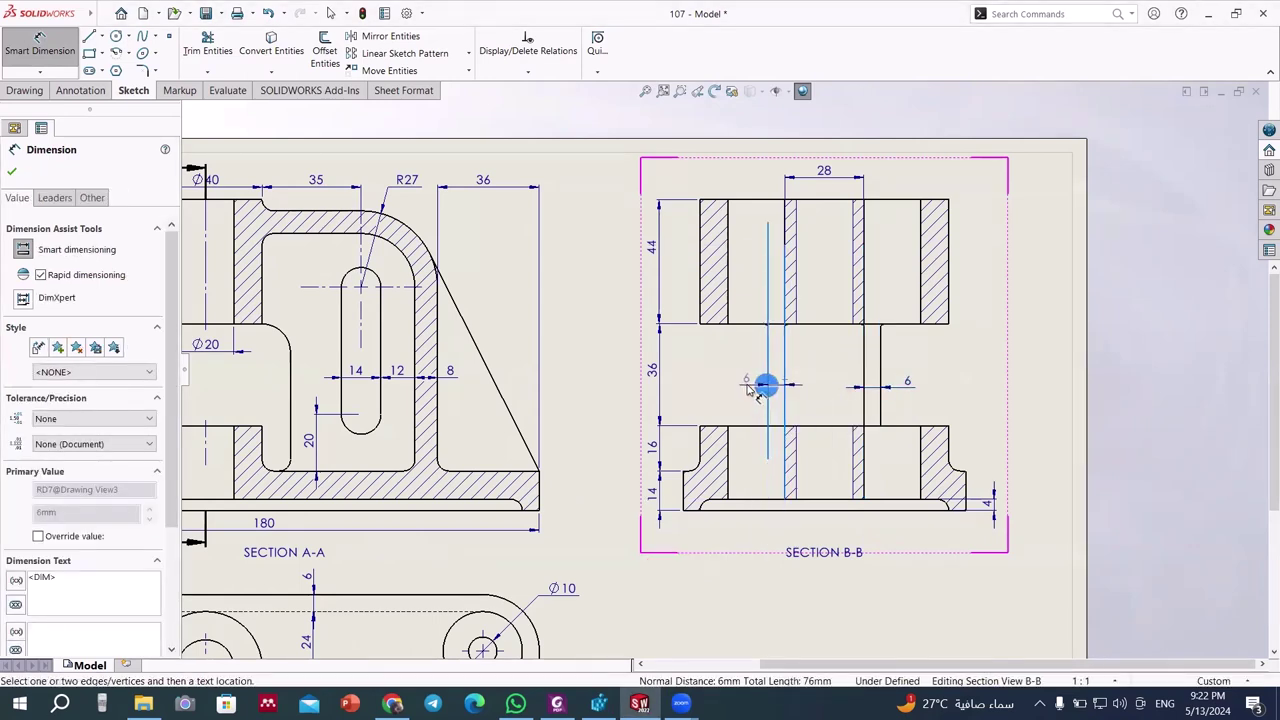
click(745, 392)
scroll(735, 385, up, 4)
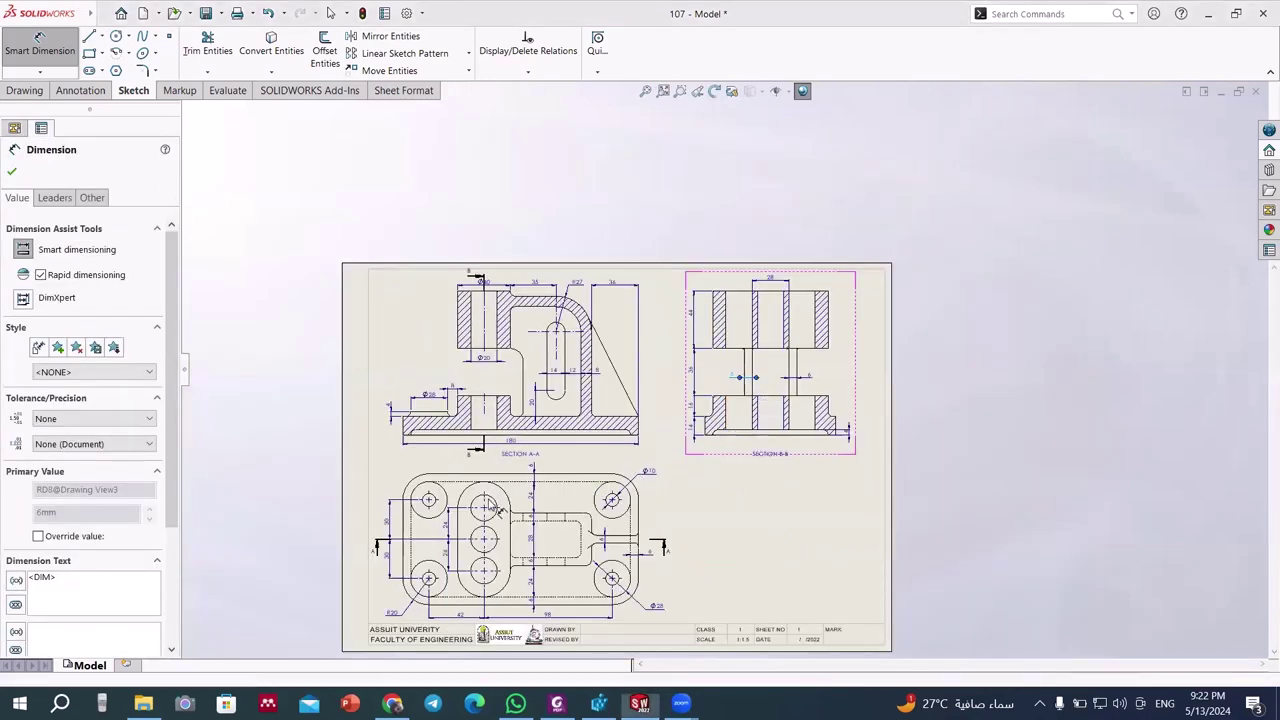
- Delete the 28 dimension across the plan view's central slot
scroll(618, 507, down, 2)
scroll(618, 507, down, 2)
key(Escape)
scroll(620, 505, down, 2)
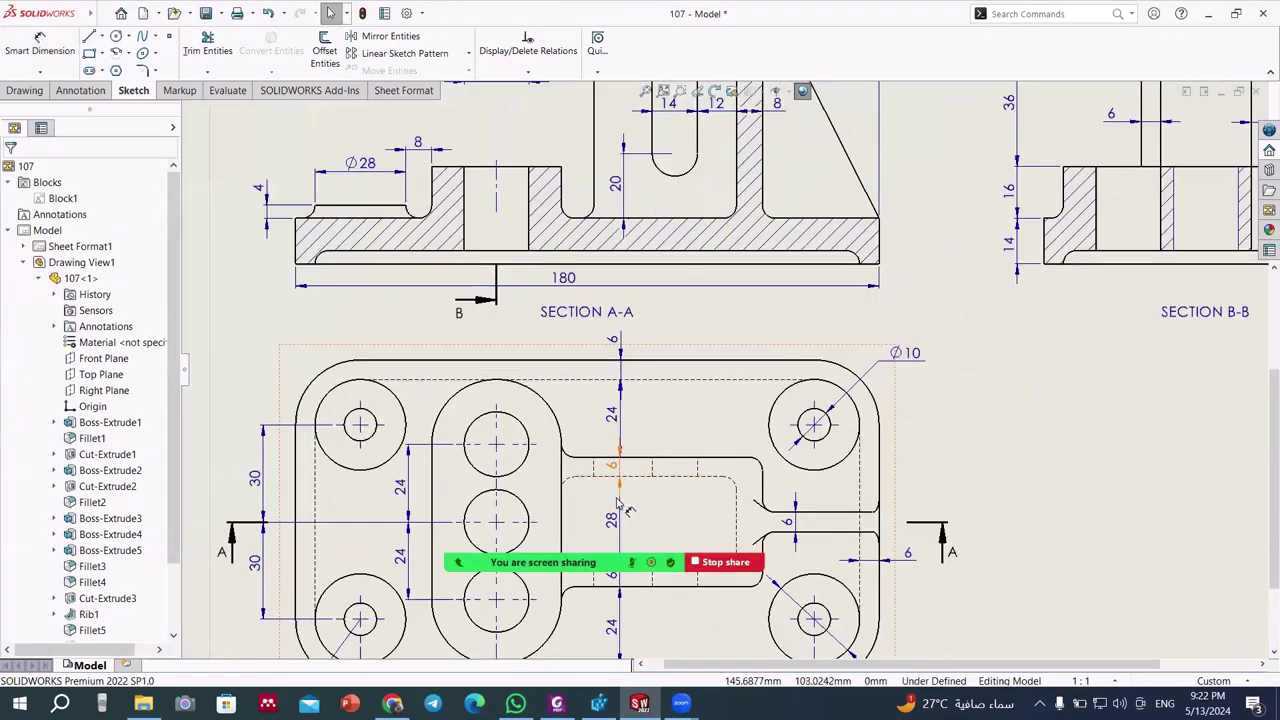
click(619, 505)
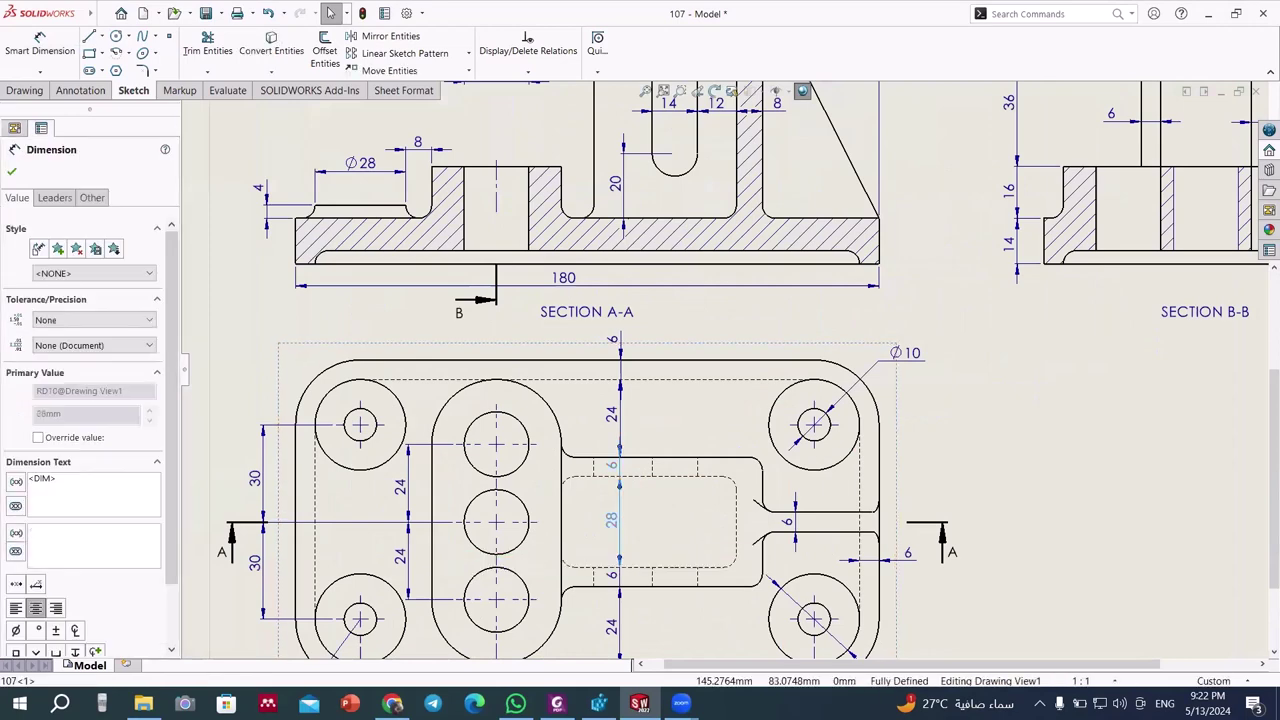
key(Delete)
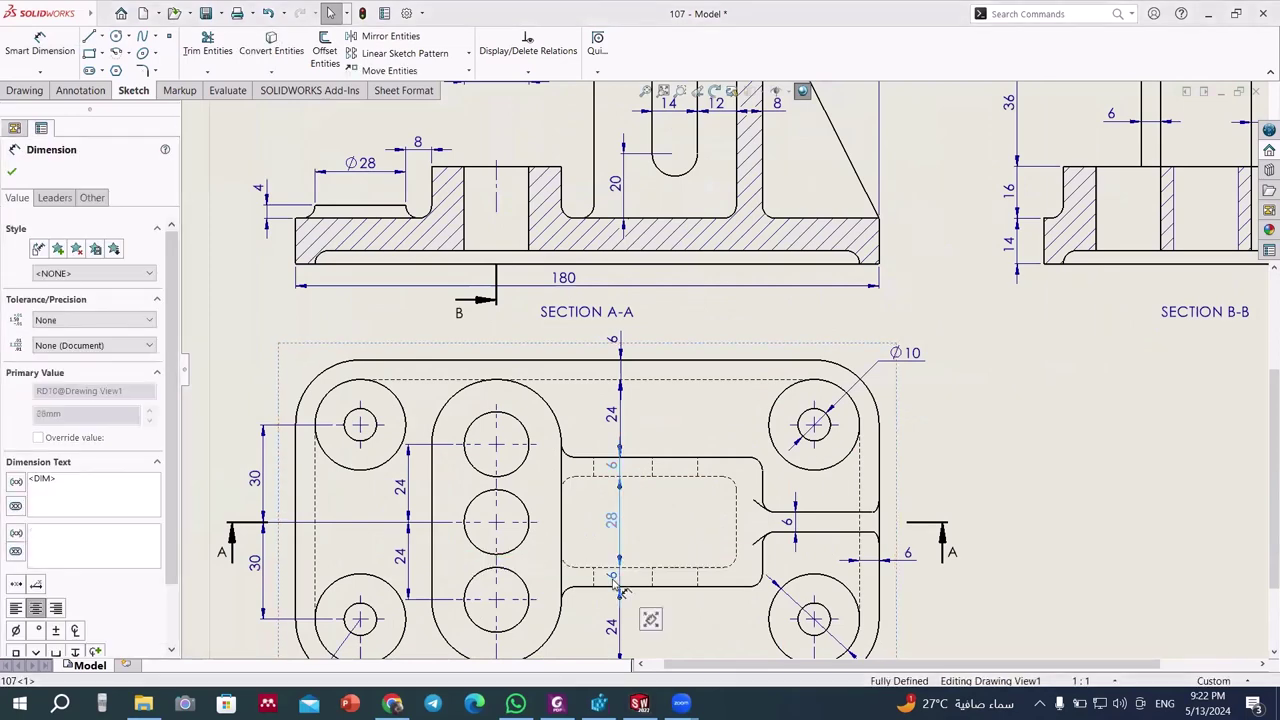
- Zoom around the sheet to review the dimensioned views, then restart Smart Dimension
scroll(668, 473, up, 3)
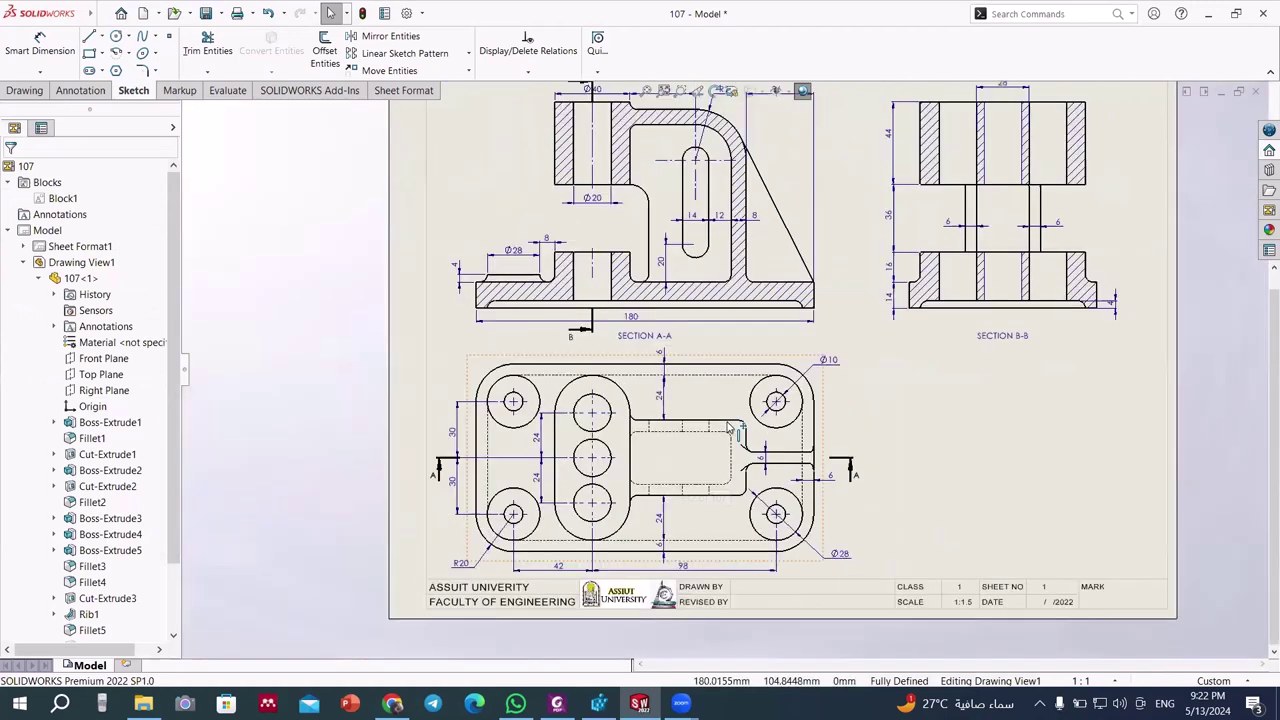
scroll(760, 390, up, 1)
scroll(845, 297, down, 1)
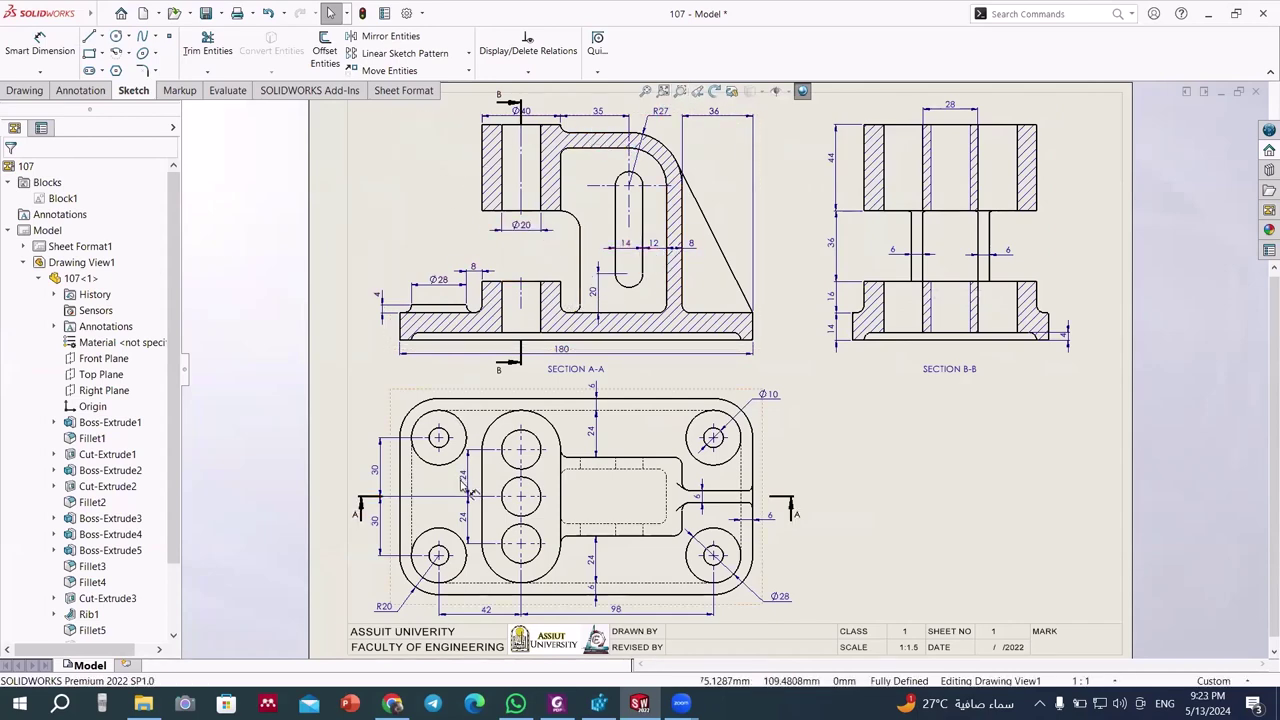
scroll(520, 400, up, 2)
scroll(535, 505, down, 3)
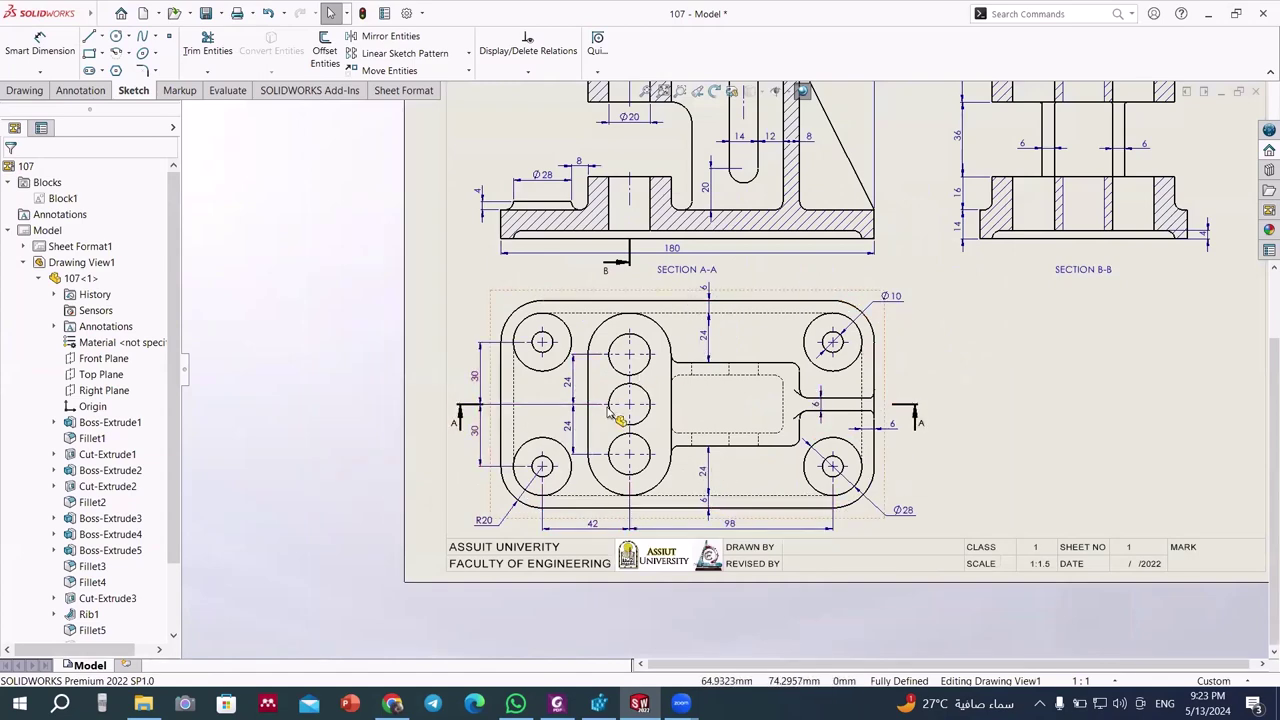
scroll(887, 260, up, 2)
scroll(887, 260, up, 1)
scroll(862, 225, down, 2)
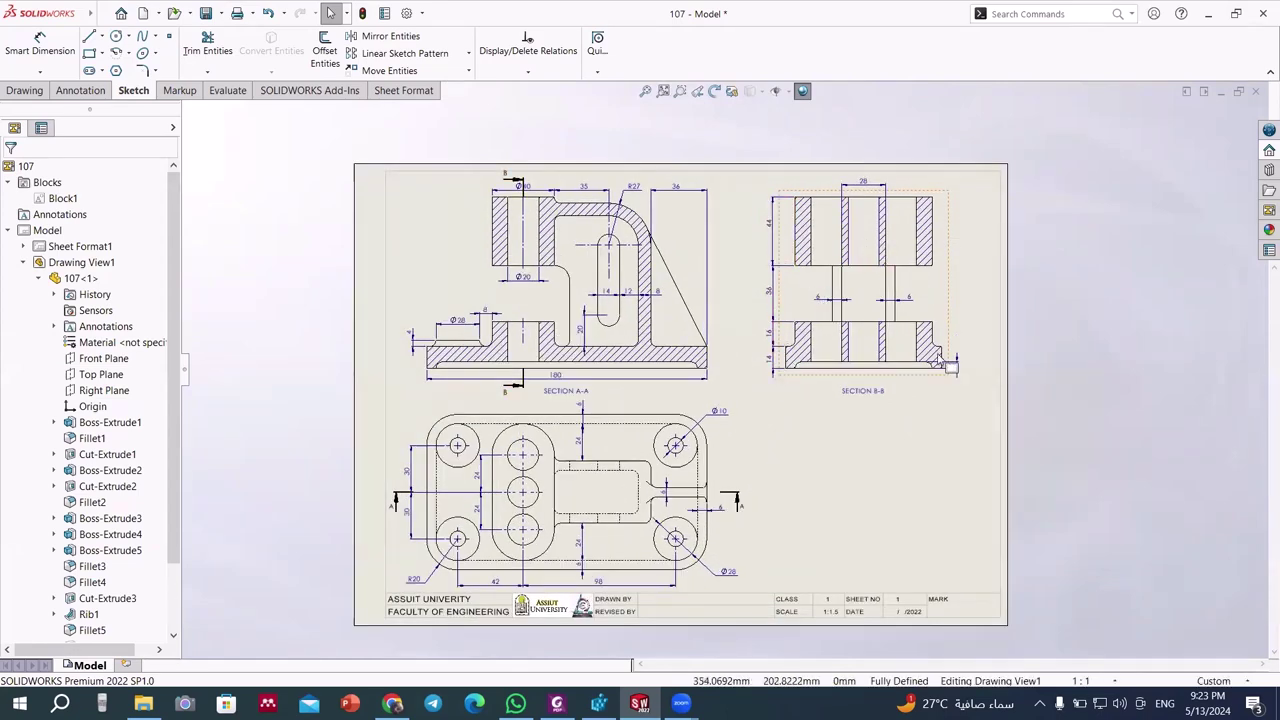
scroll(835, 395, down, 1)
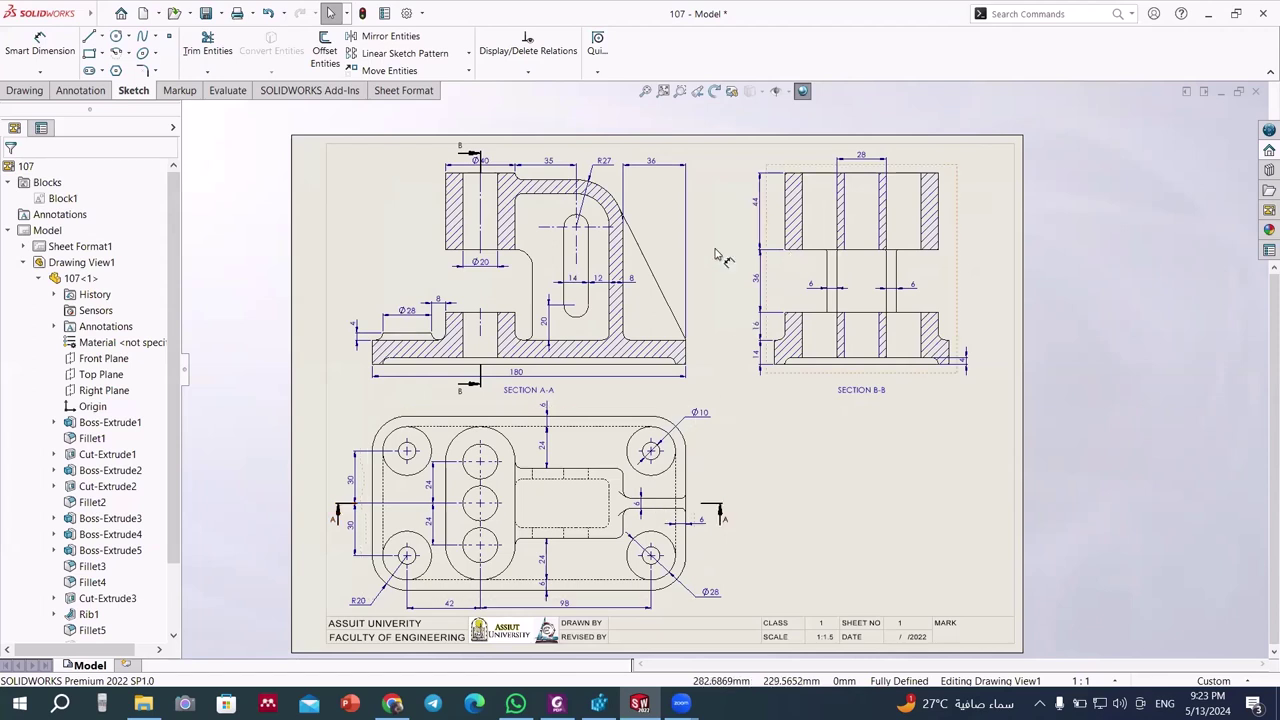
click(40, 42)
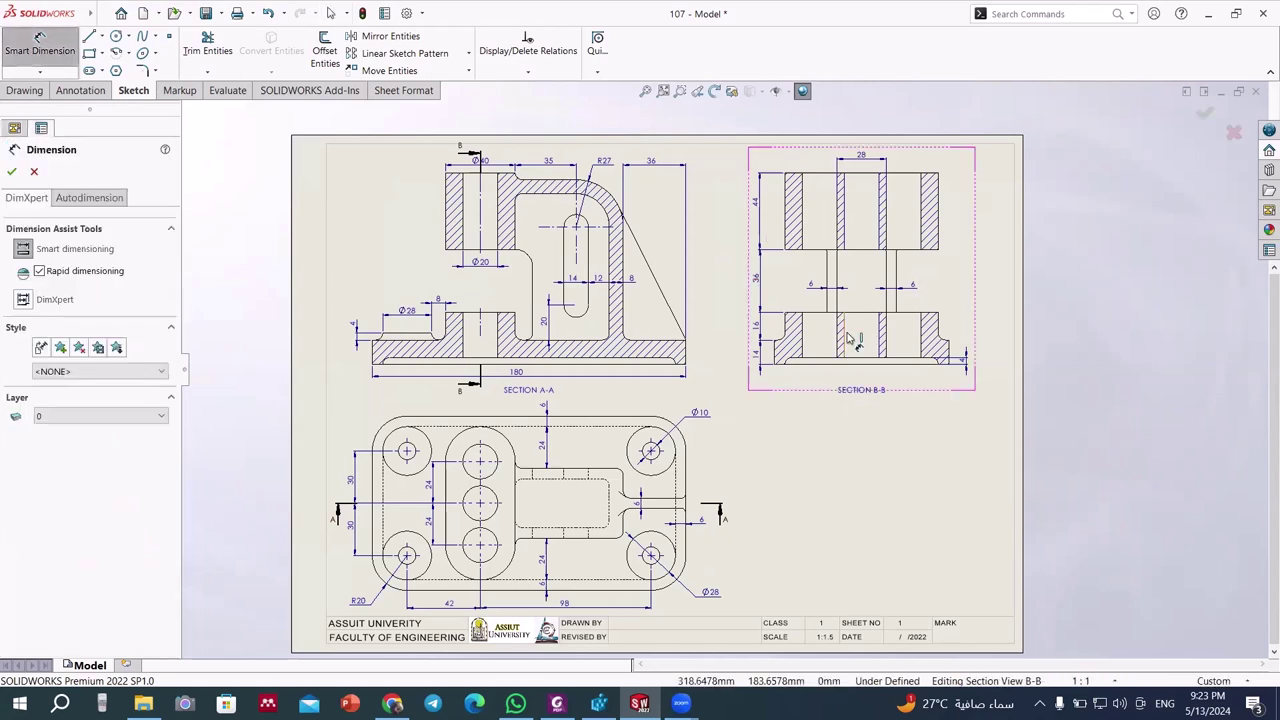
- Exit dimensioning and try Center Mark and Centerline from the Annotation commands, then cancel
click(40, 42)
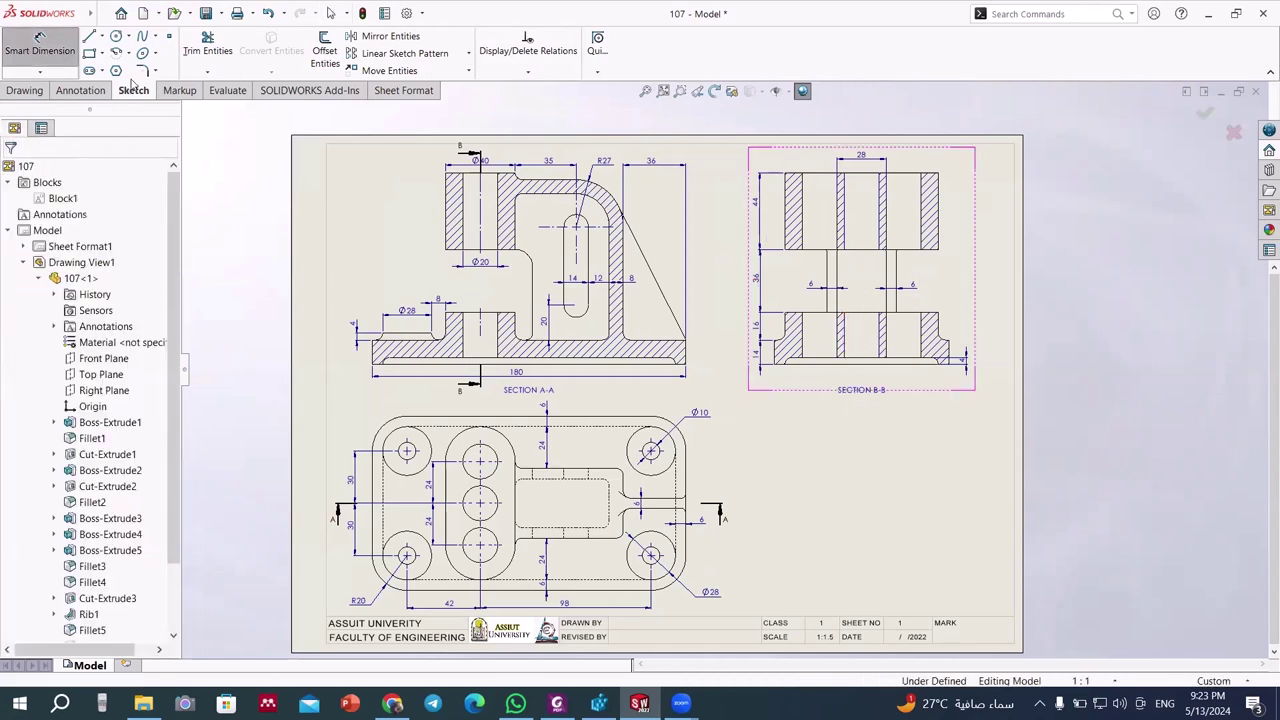
click(25, 90)
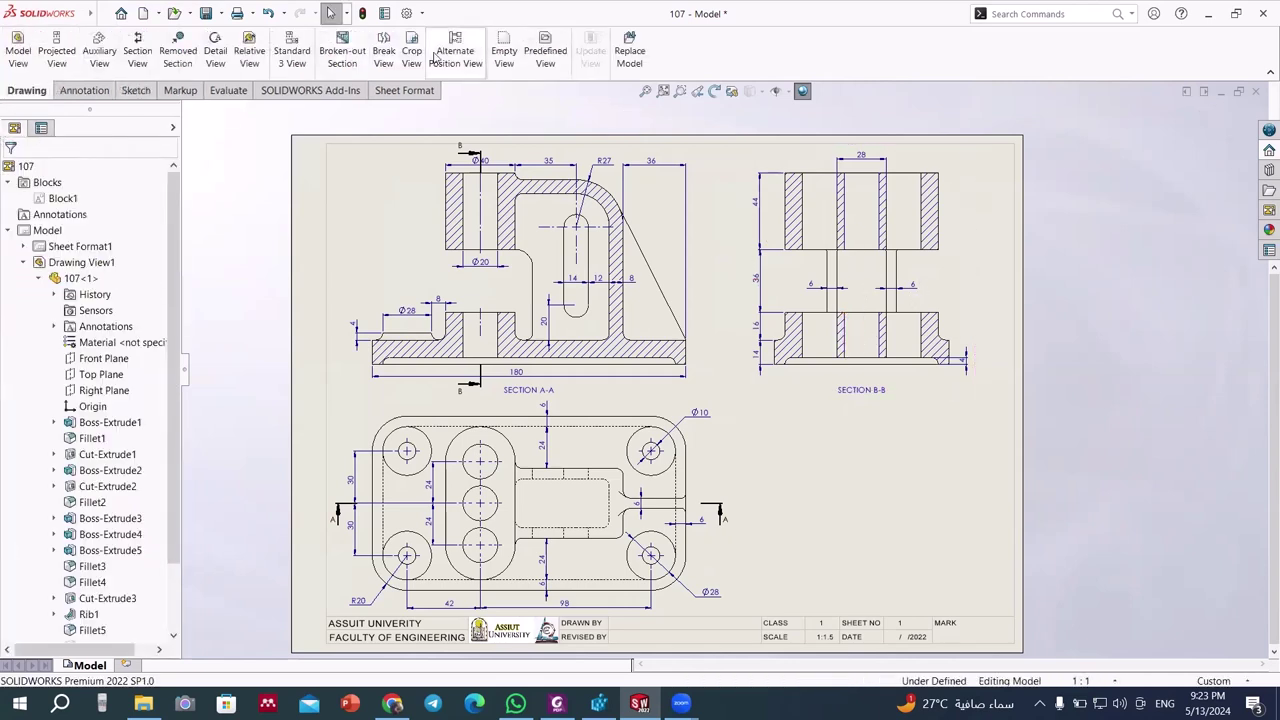
click(108, 91)
click(650, 39)
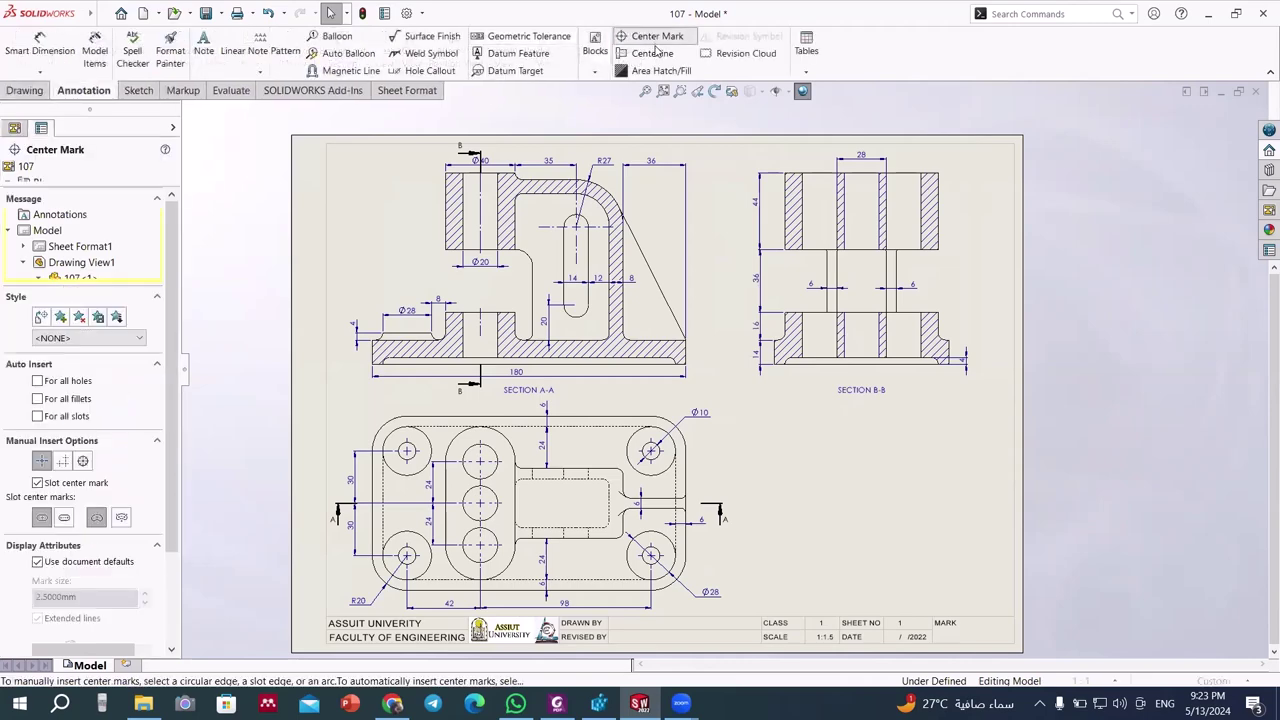
click(650, 39)
click(660, 54)
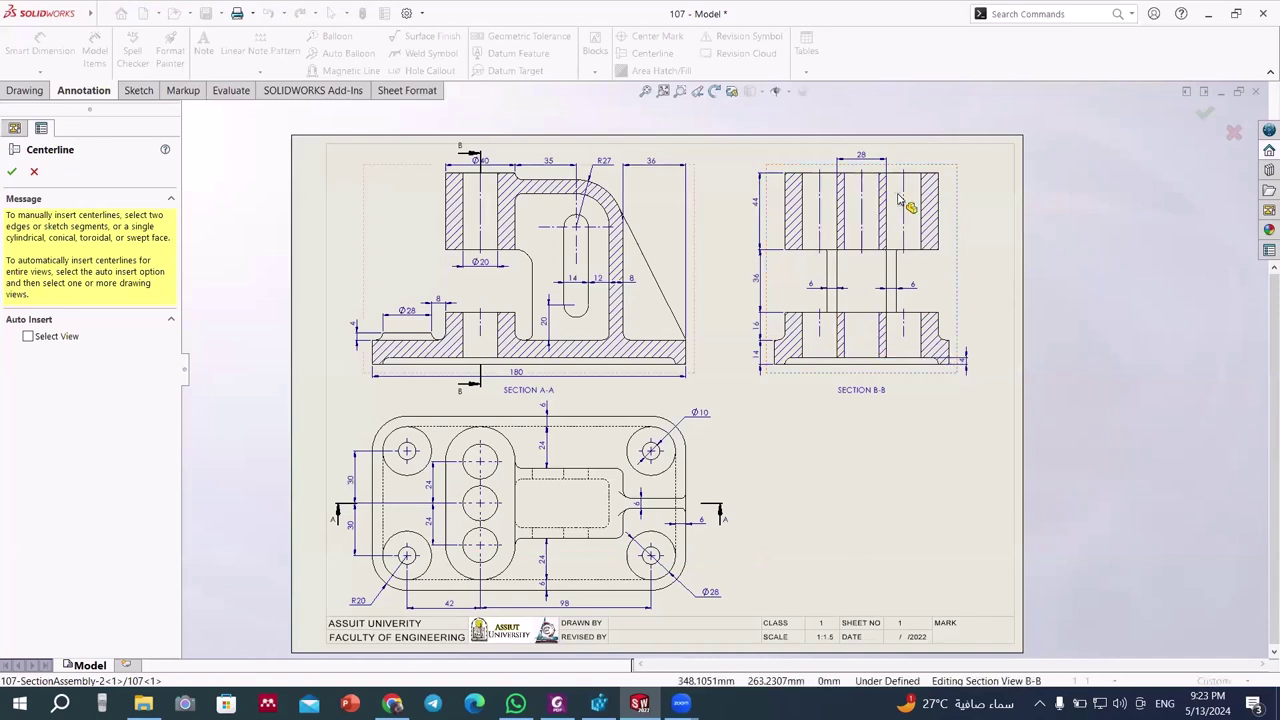
key(Escape)
click(22, 91)
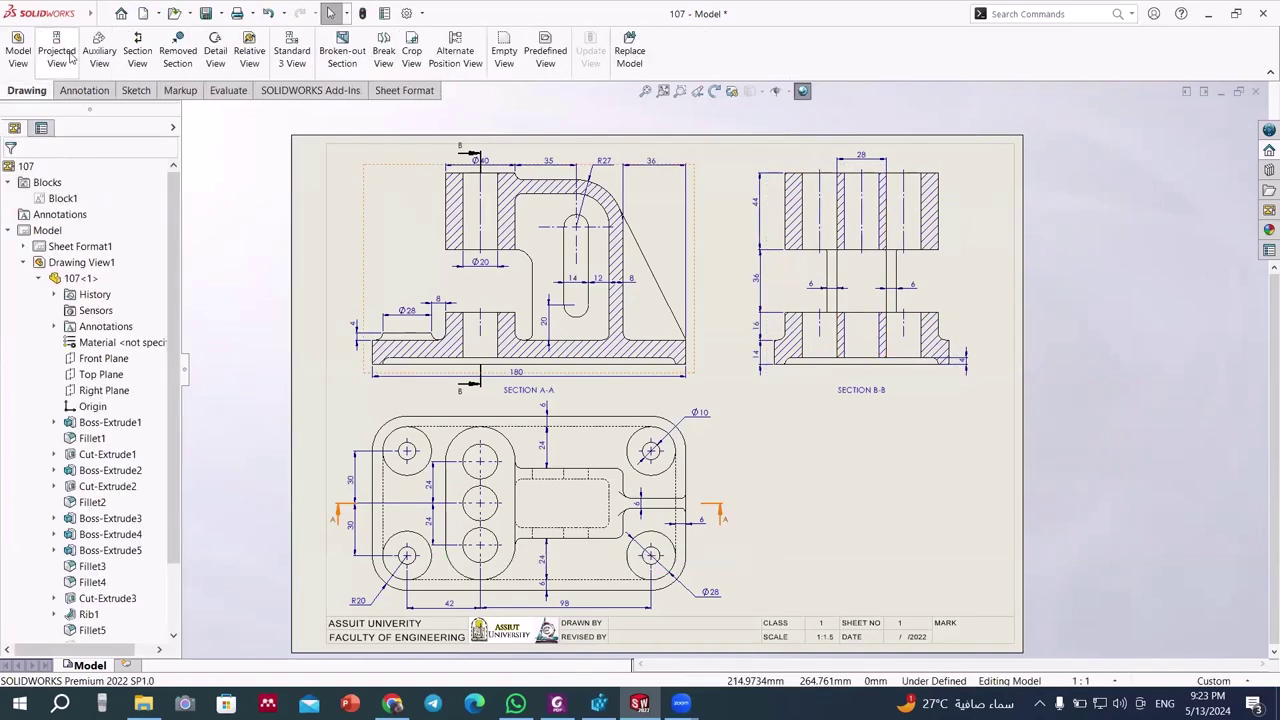
click(100, 91)
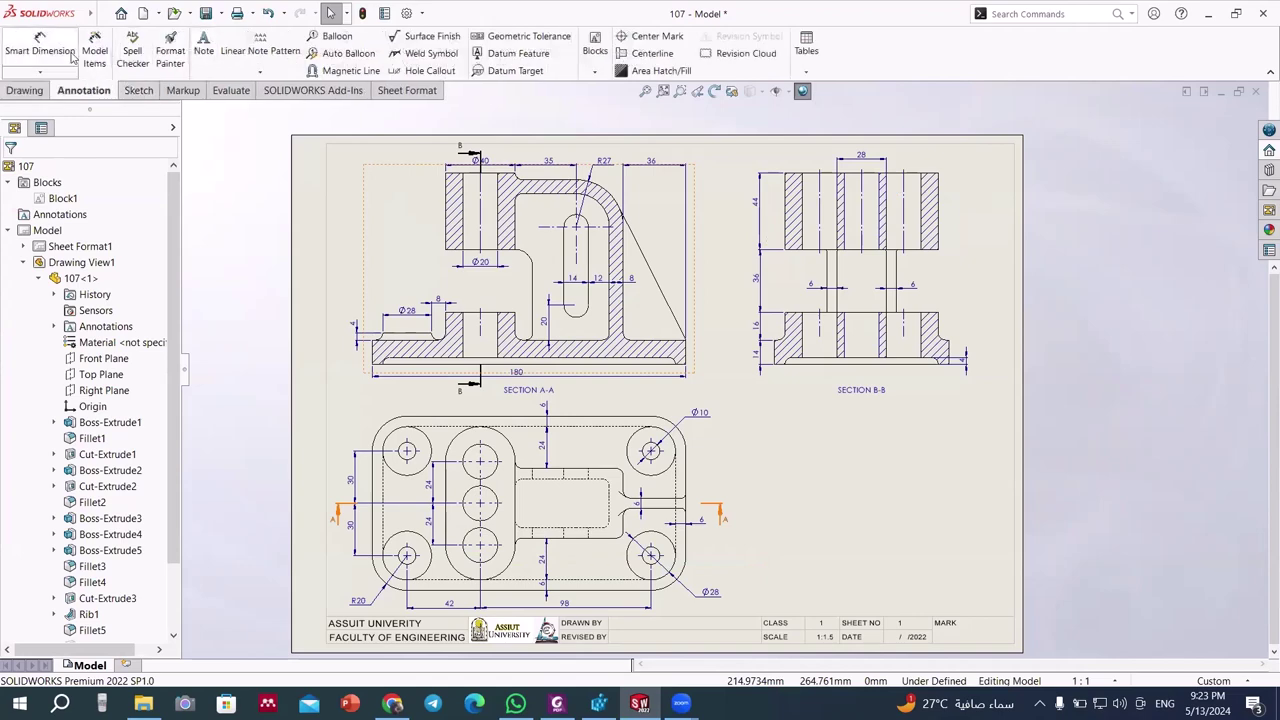
click(40, 45)
scroll(893, 165, up, 1)
- Place the 28 dimension between the posts and two 24 centerline spacings across the top
scroll(893, 165, up, 1)
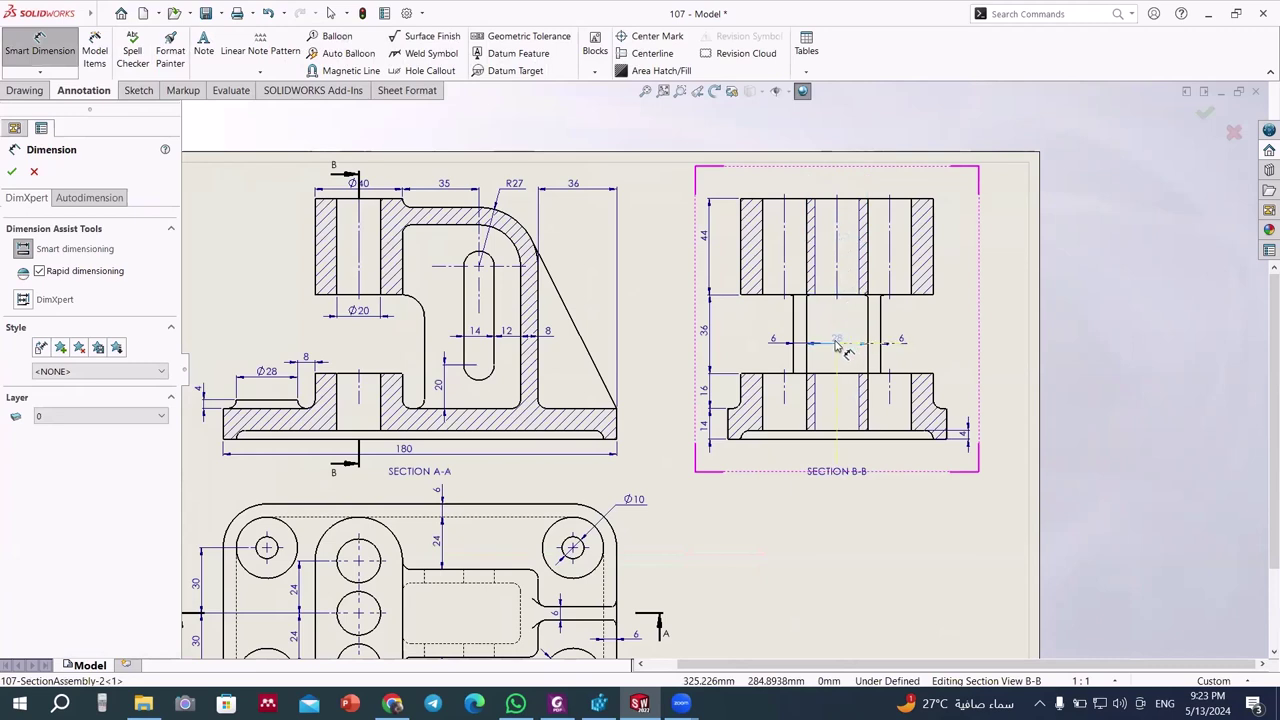
click(836, 345)
scroll(849, 171, up, 1)
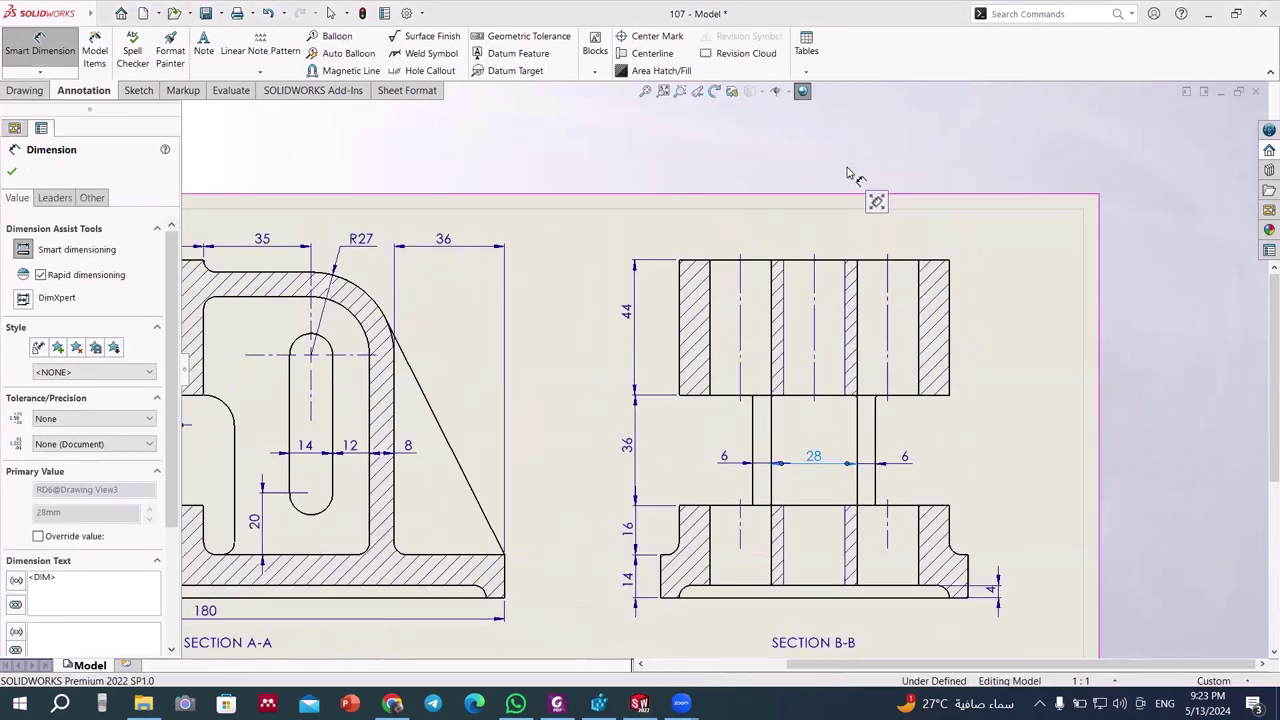
click(765, 288)
click(815, 291)
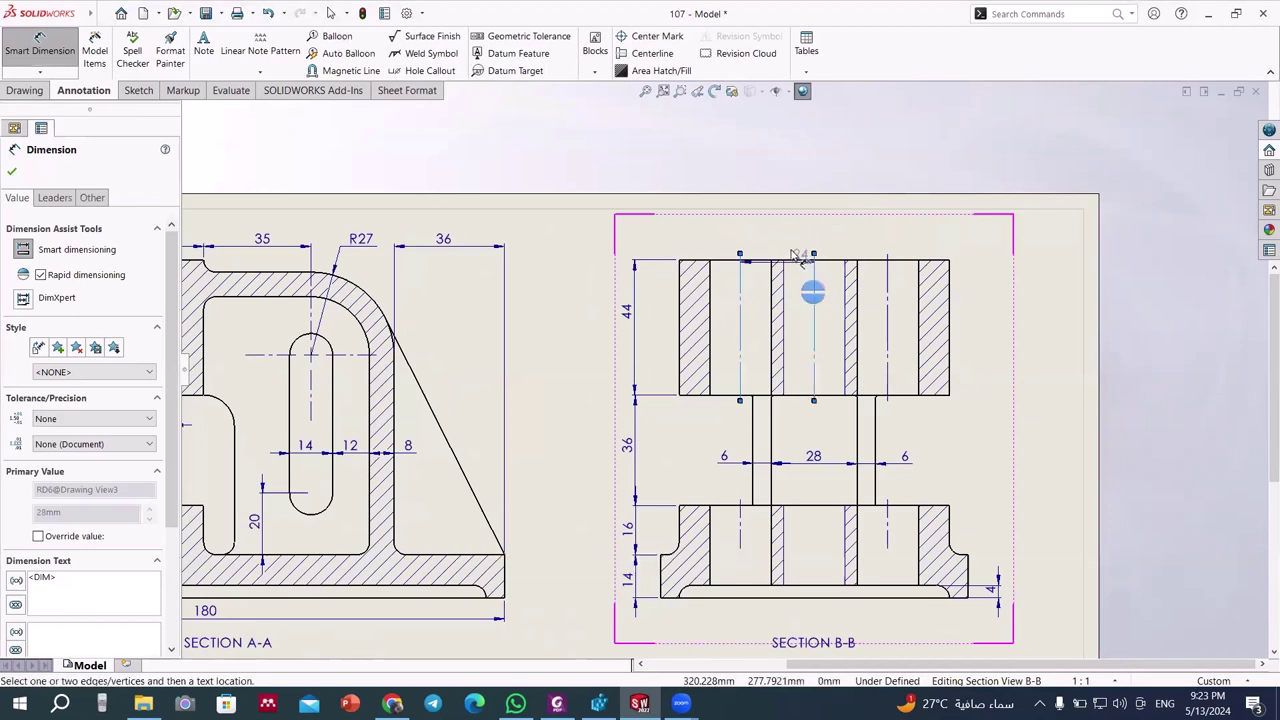
click(820, 298)
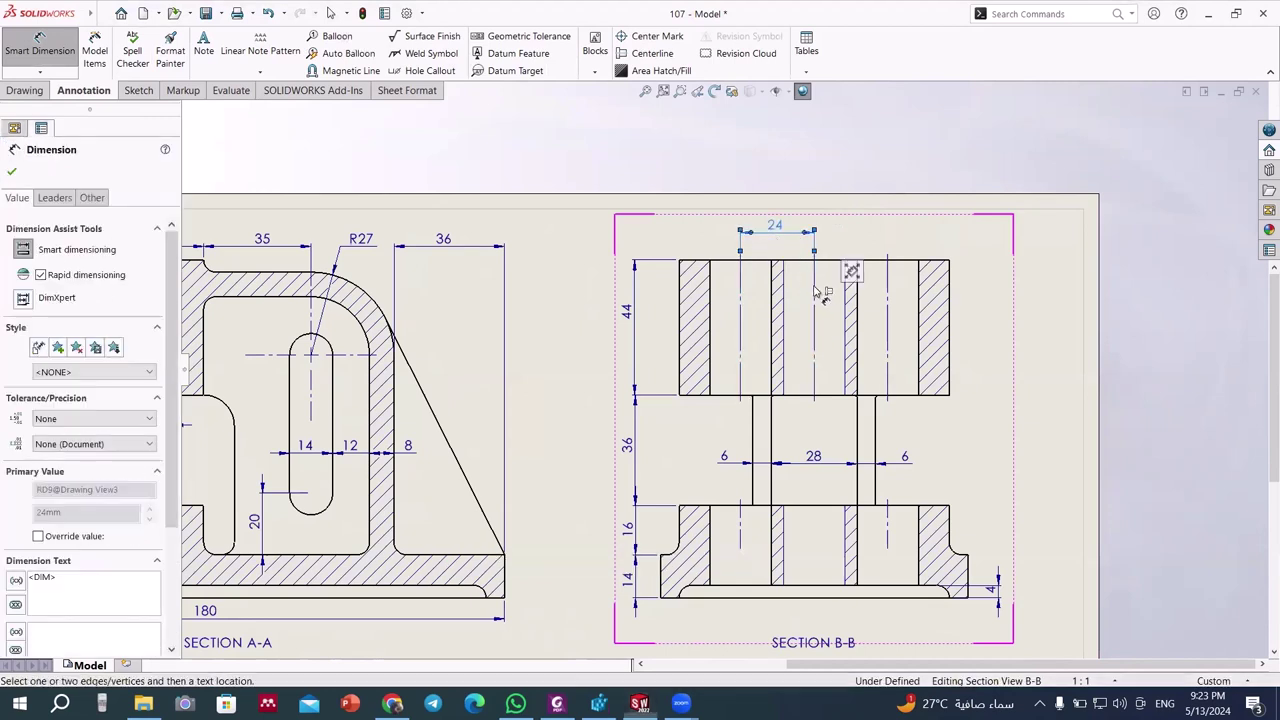
click(887, 305)
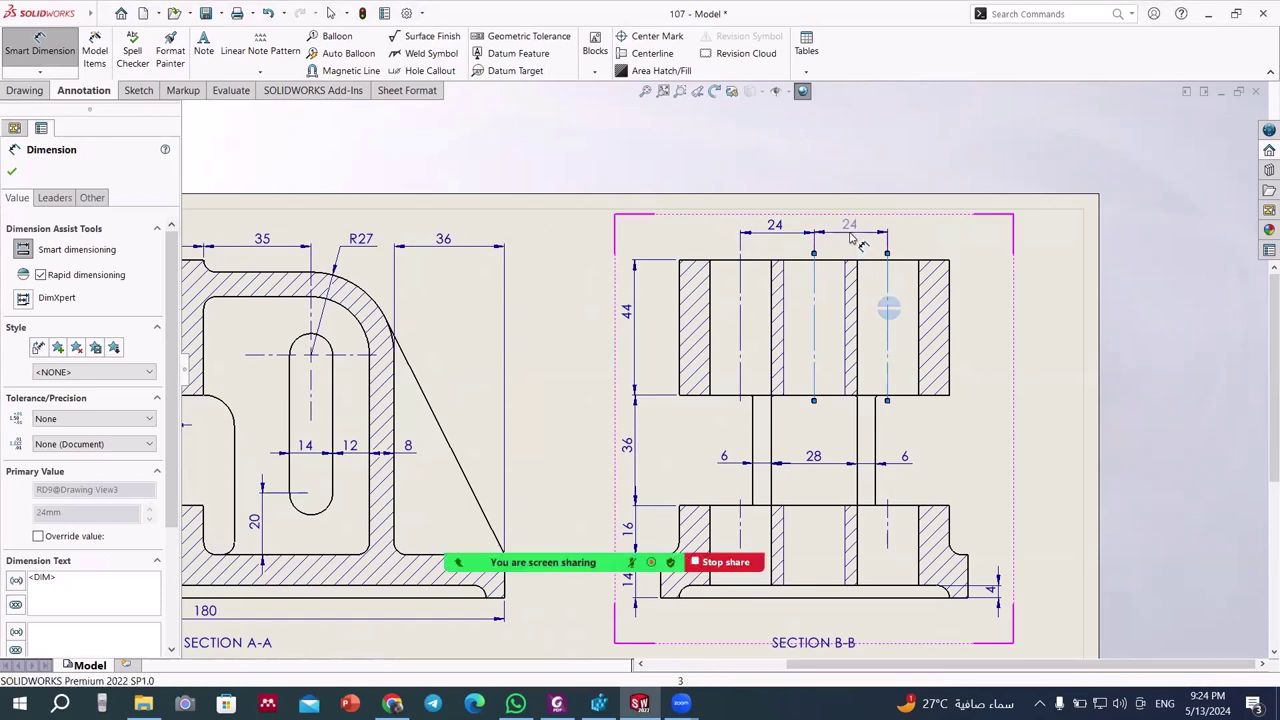
click(849, 230)
- Dimension the Ø20 lower bore below Section B-B
scroll(885, 495, down, 1)
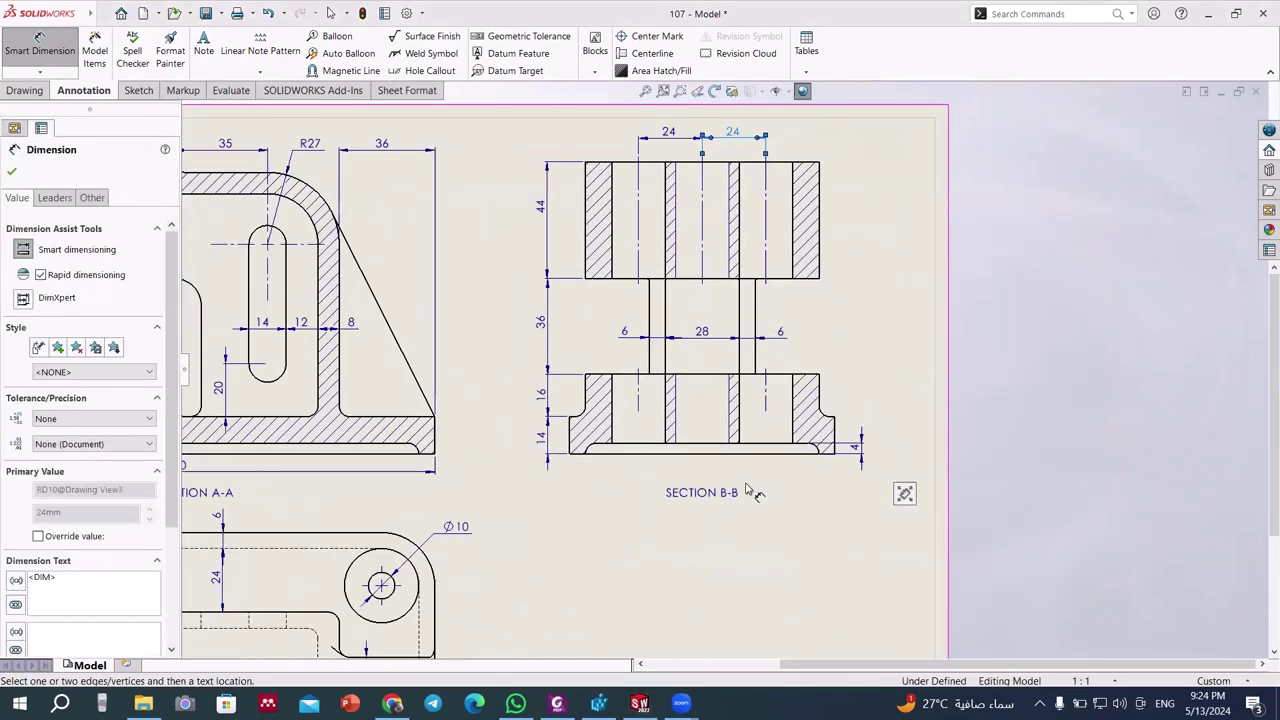
scroll(790, 485, down, 4)
scroll(745, 420, down, 1)
click(727, 376)
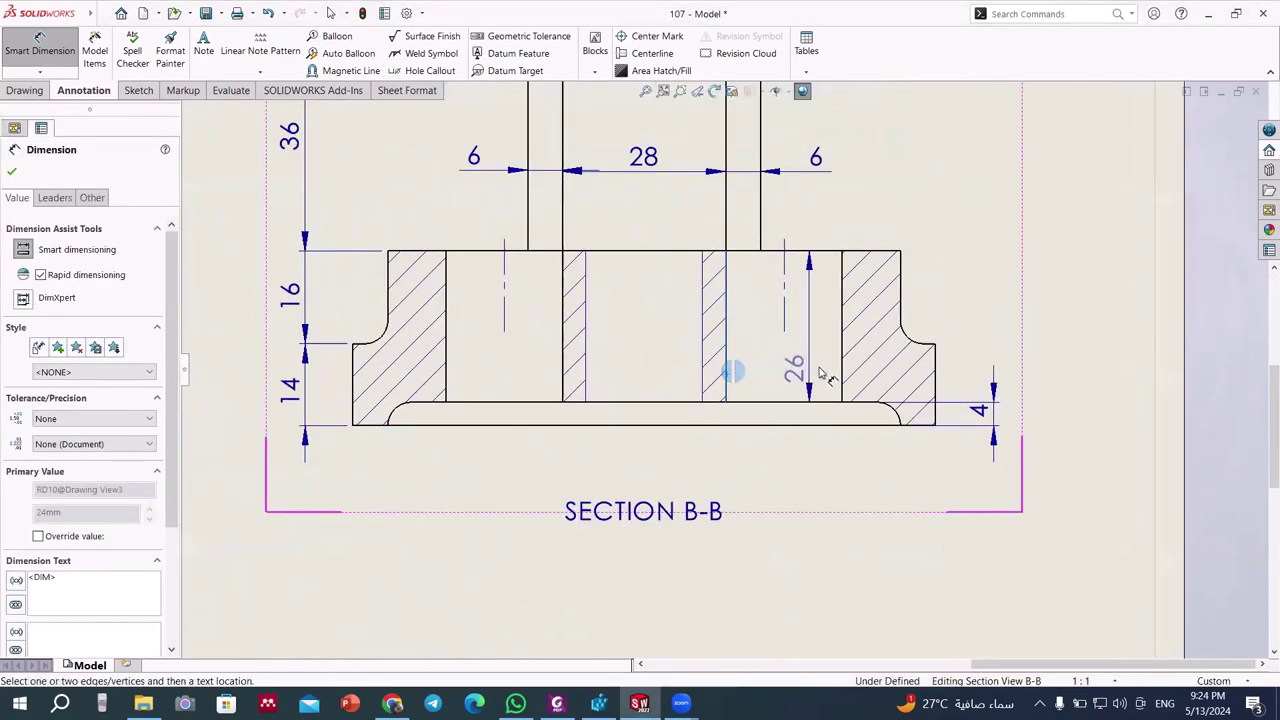
click(842, 385)
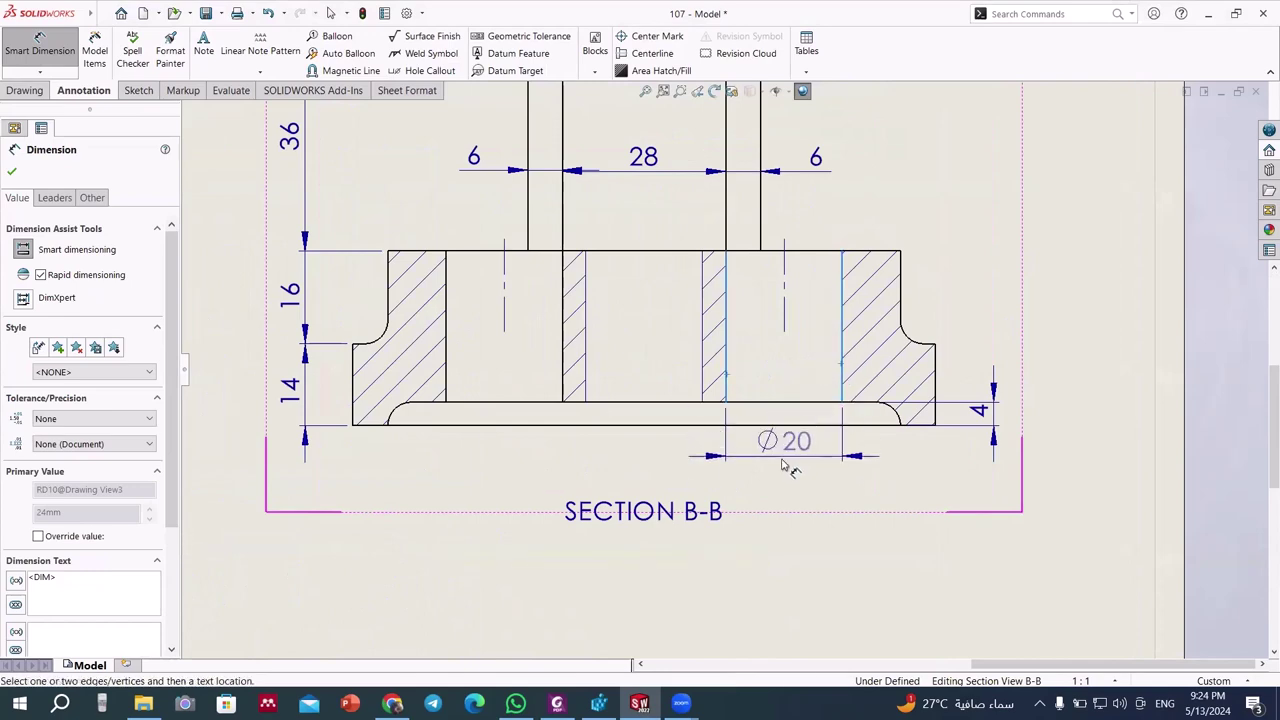
click(790, 472)
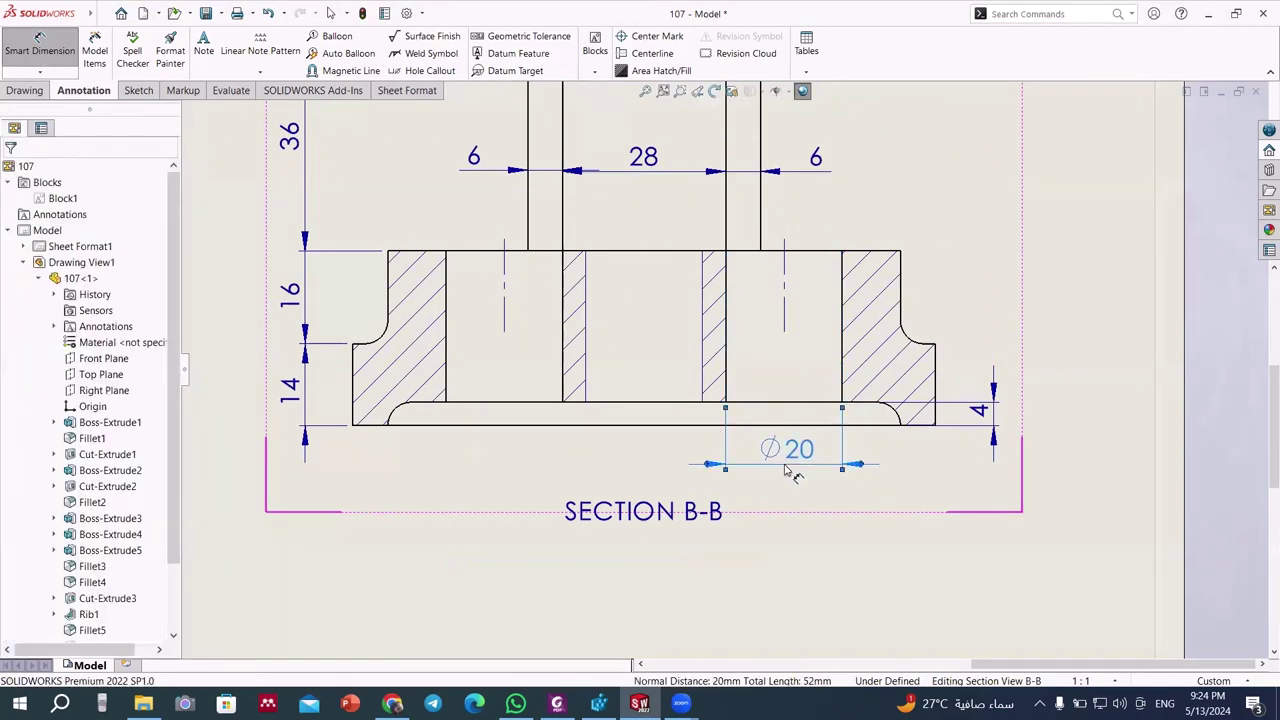
scroll(760, 415, up, 2)
scroll(737, 398, up, 3)
scroll(737, 398, down, 1)
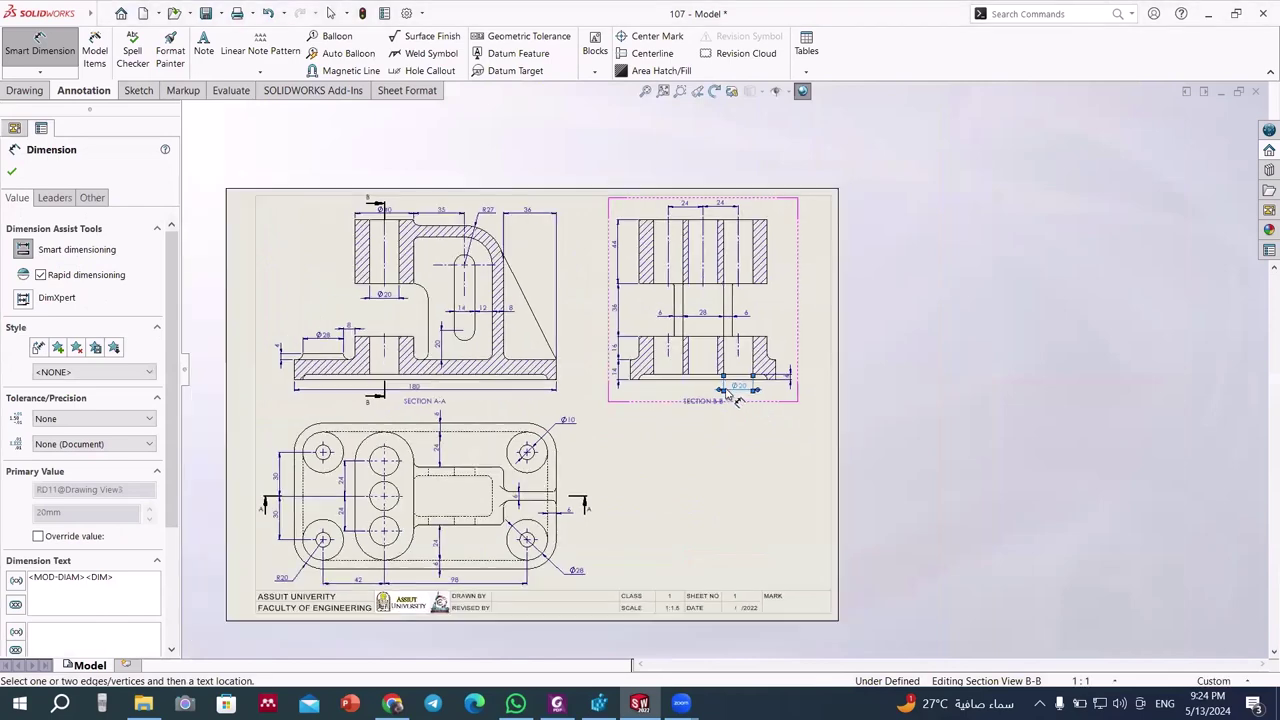
scroll(737, 398, down, 1)
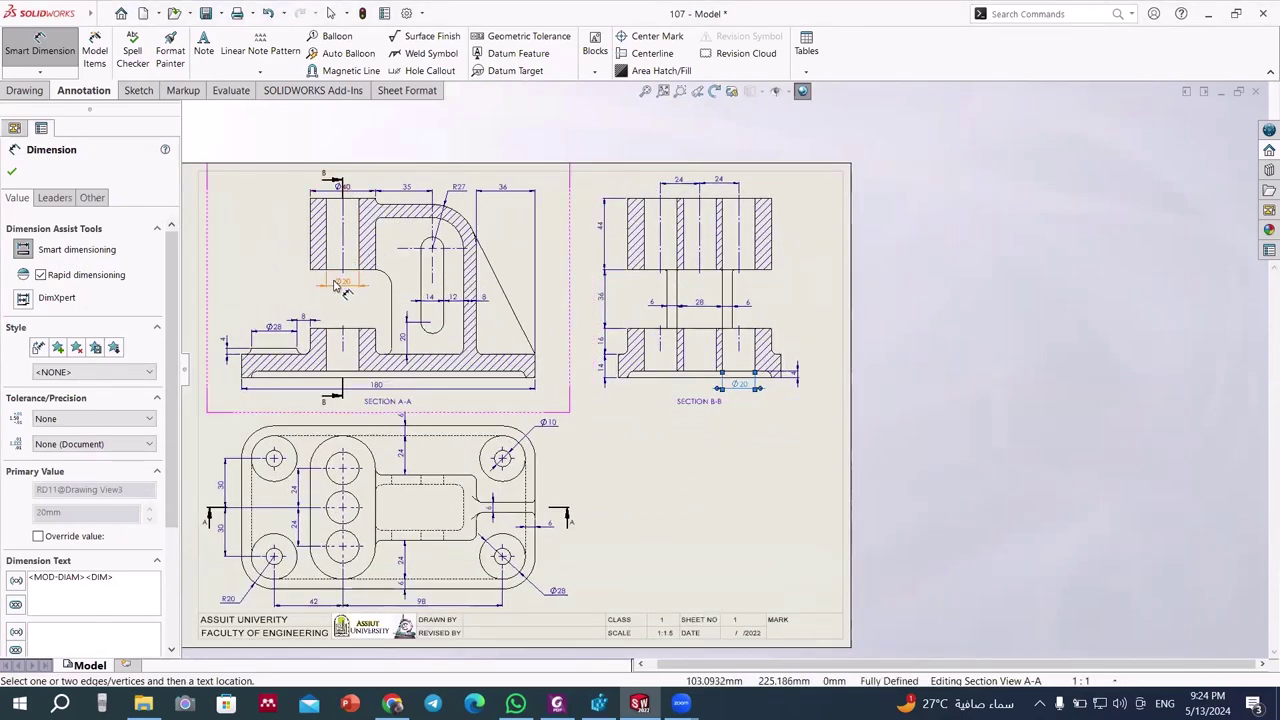
- Delete the Ø20 dimension in Section A-A and two vertical 24 dimensions in the lower view
click(346, 290)
key(Delete)
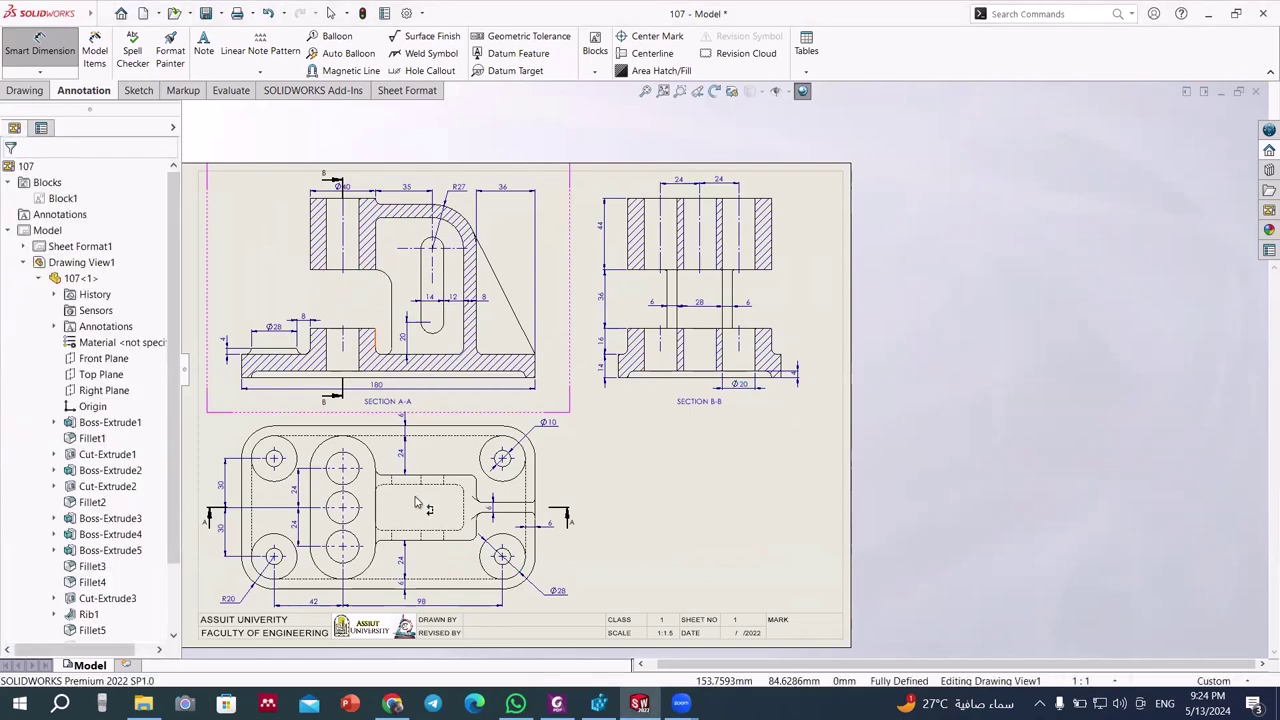
click(404, 452)
key(Delete)
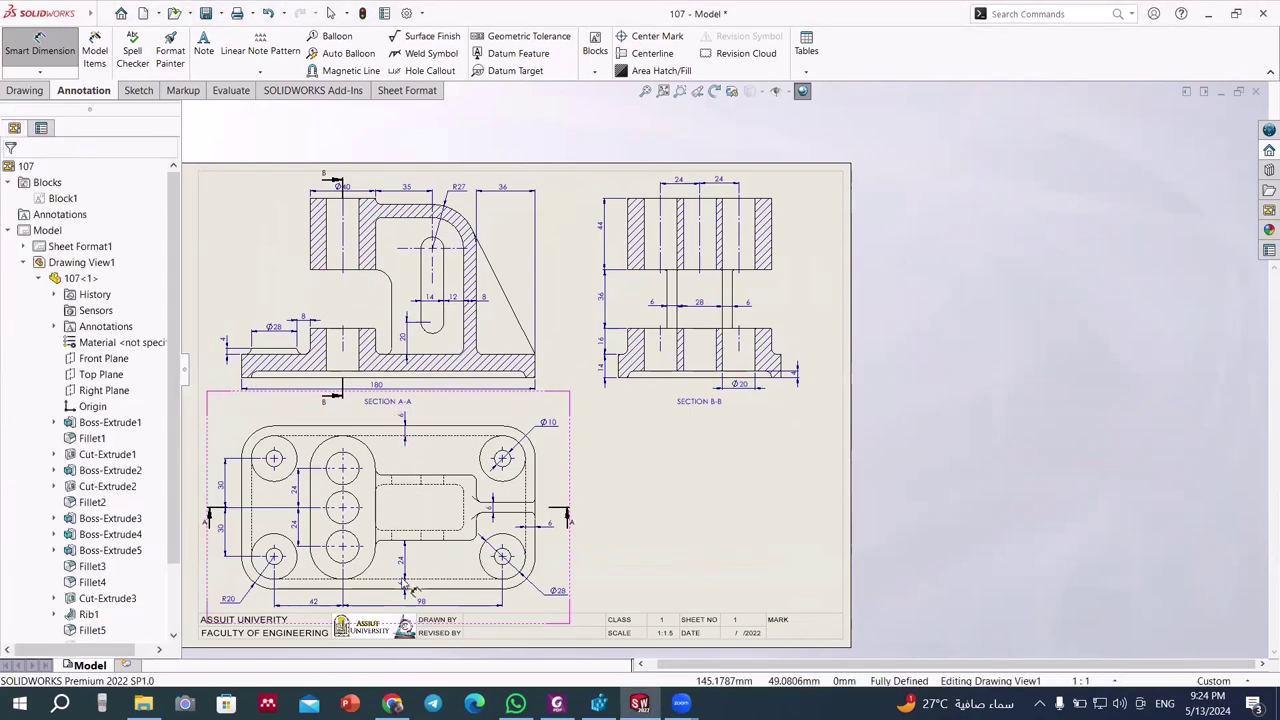
click(400, 578)
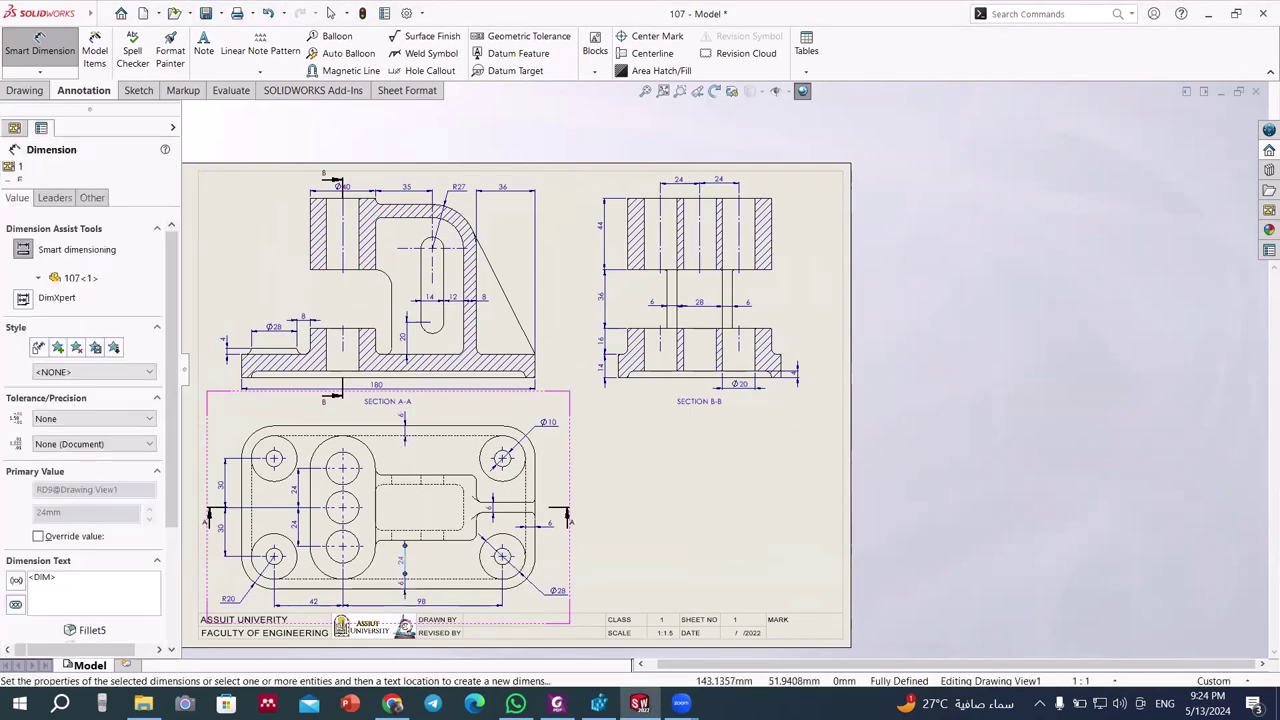
key(Delete)
click(680, 435)
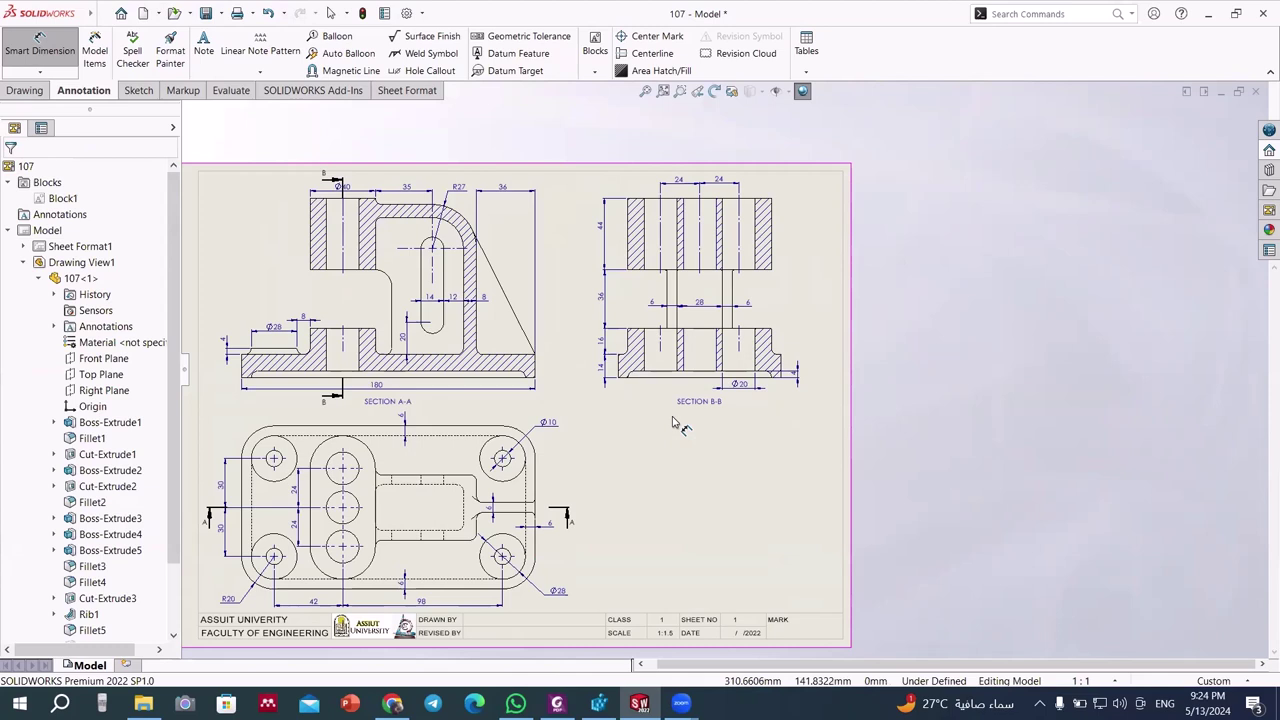
- Delete the remaining upper and lower 24 dimensions between the middle holes of the plan view
click(396, 511)
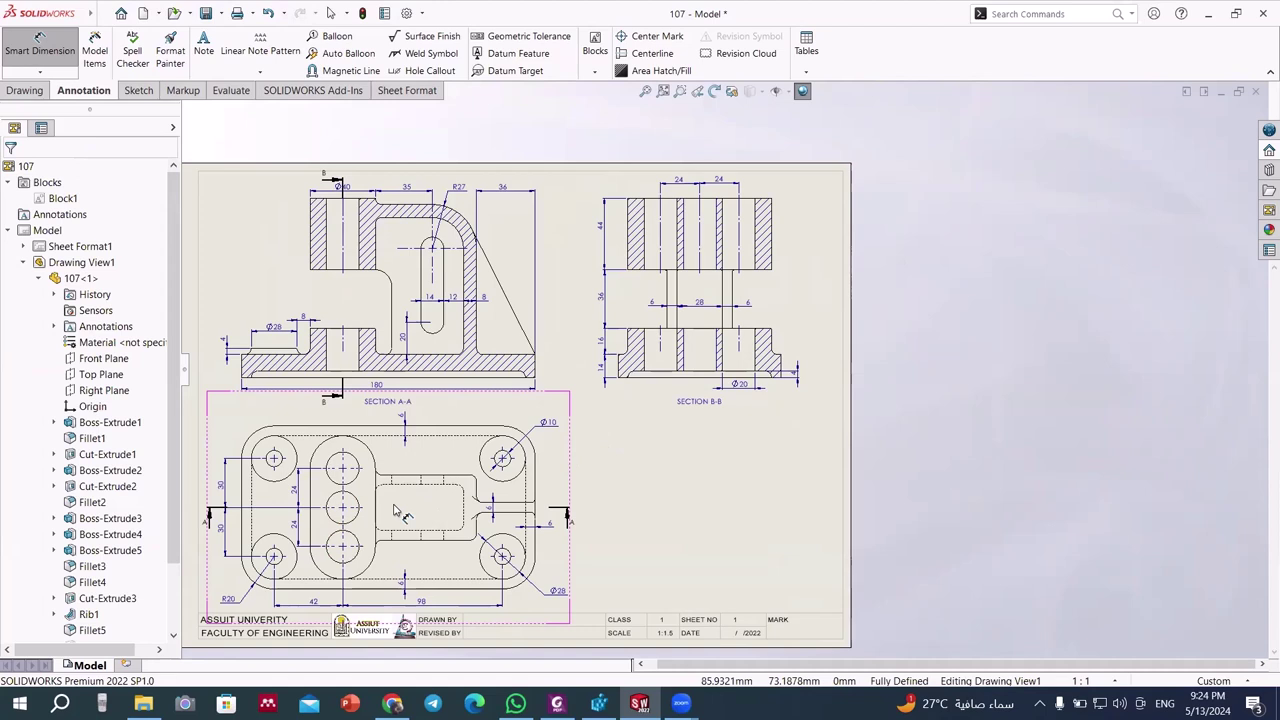
key(Escape)
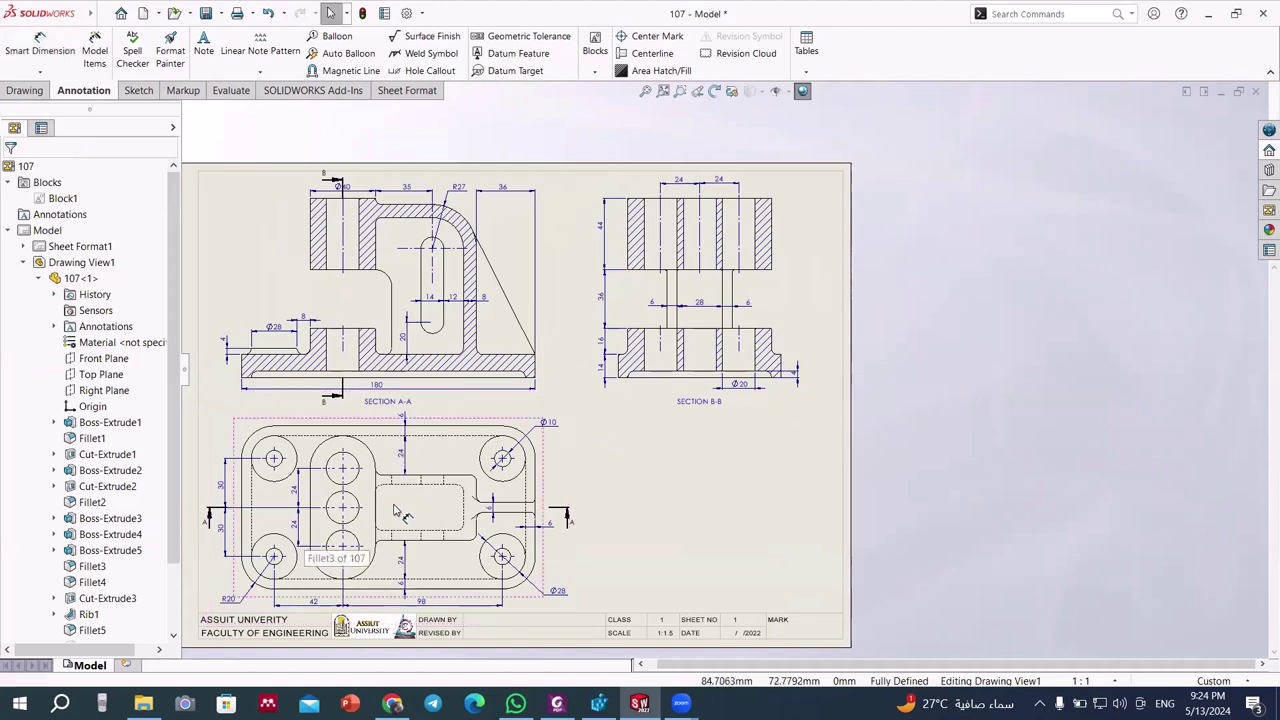
scroll(720, 328, down, 3)
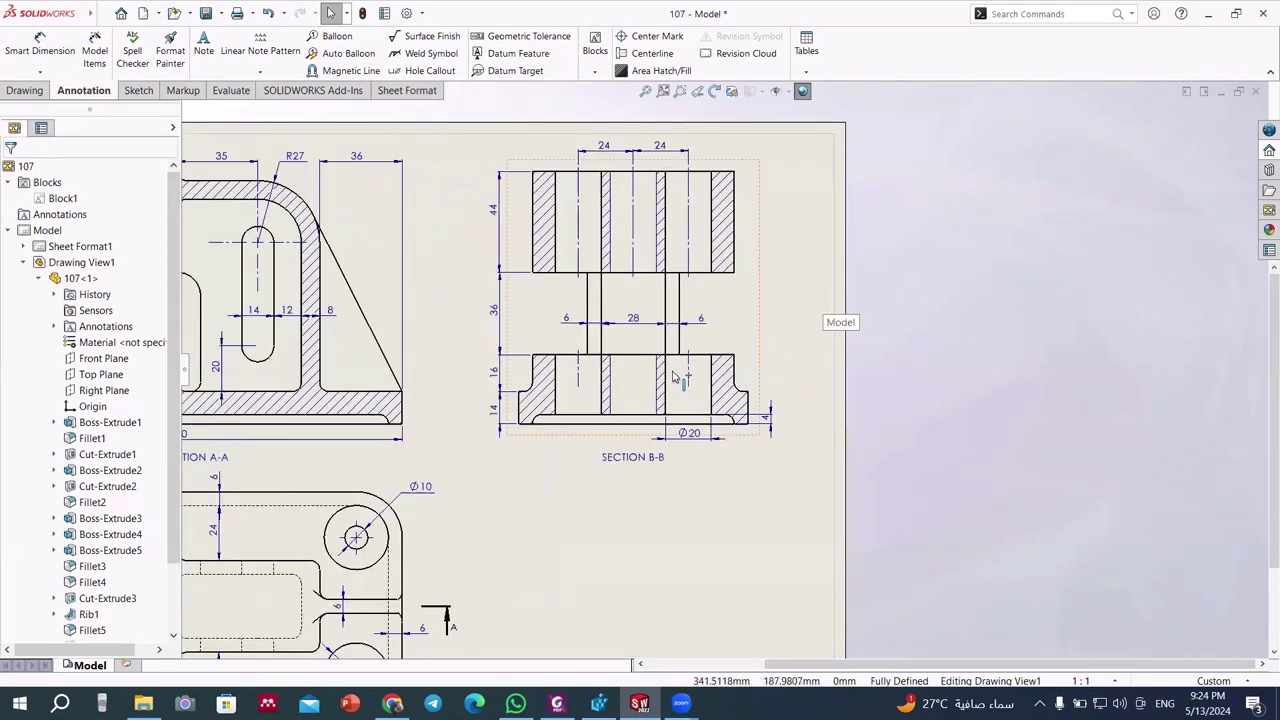
scroll(680, 380, up, 1)
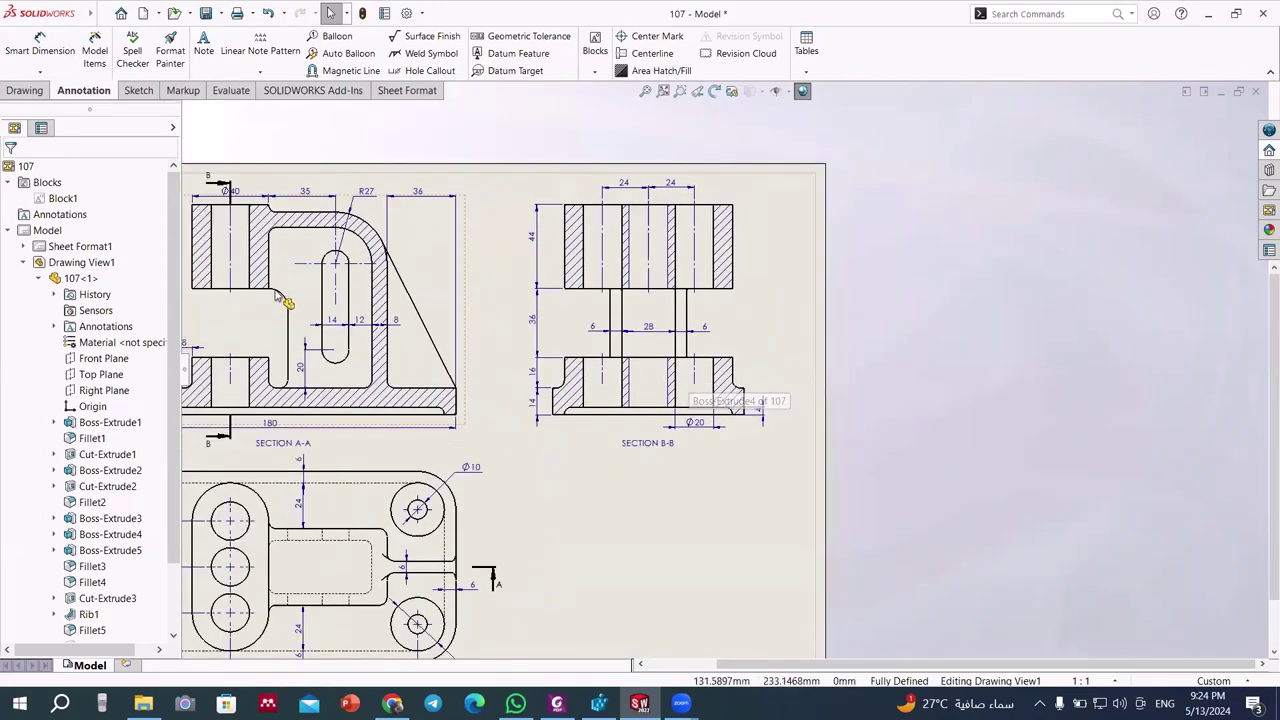
scroll(302, 505, down, 2)
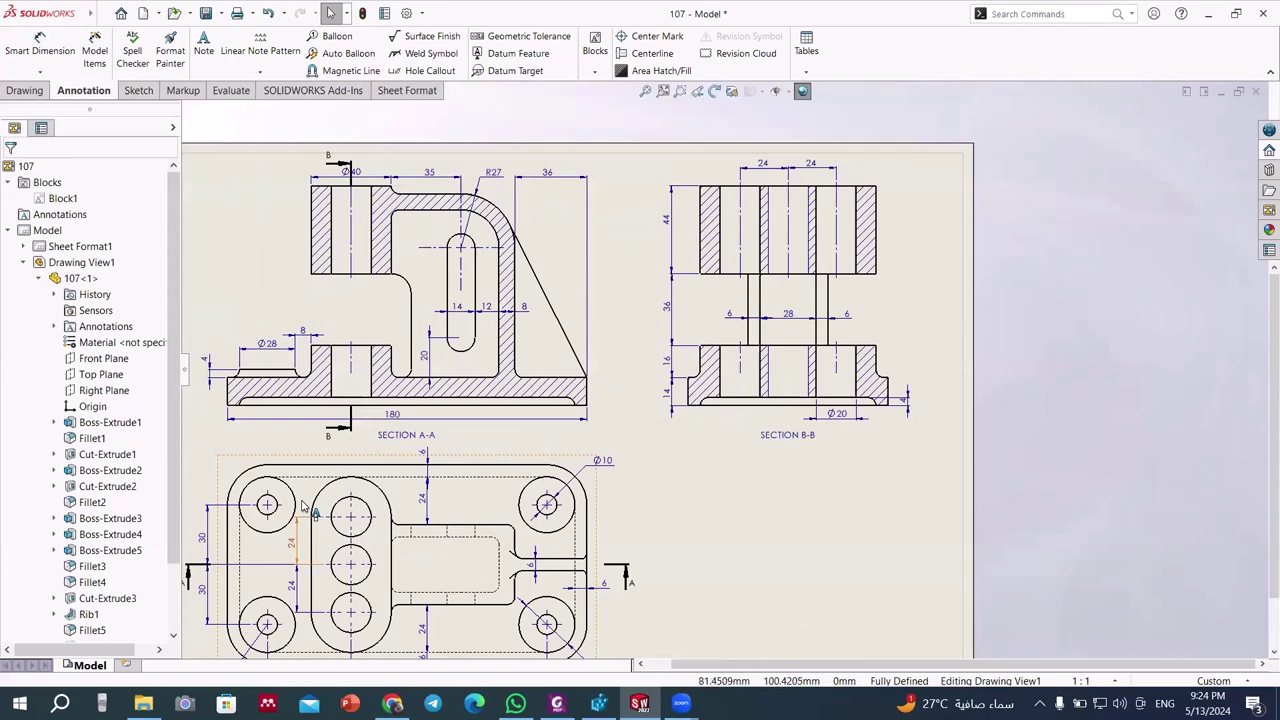
click(302, 505)
key(Delete)
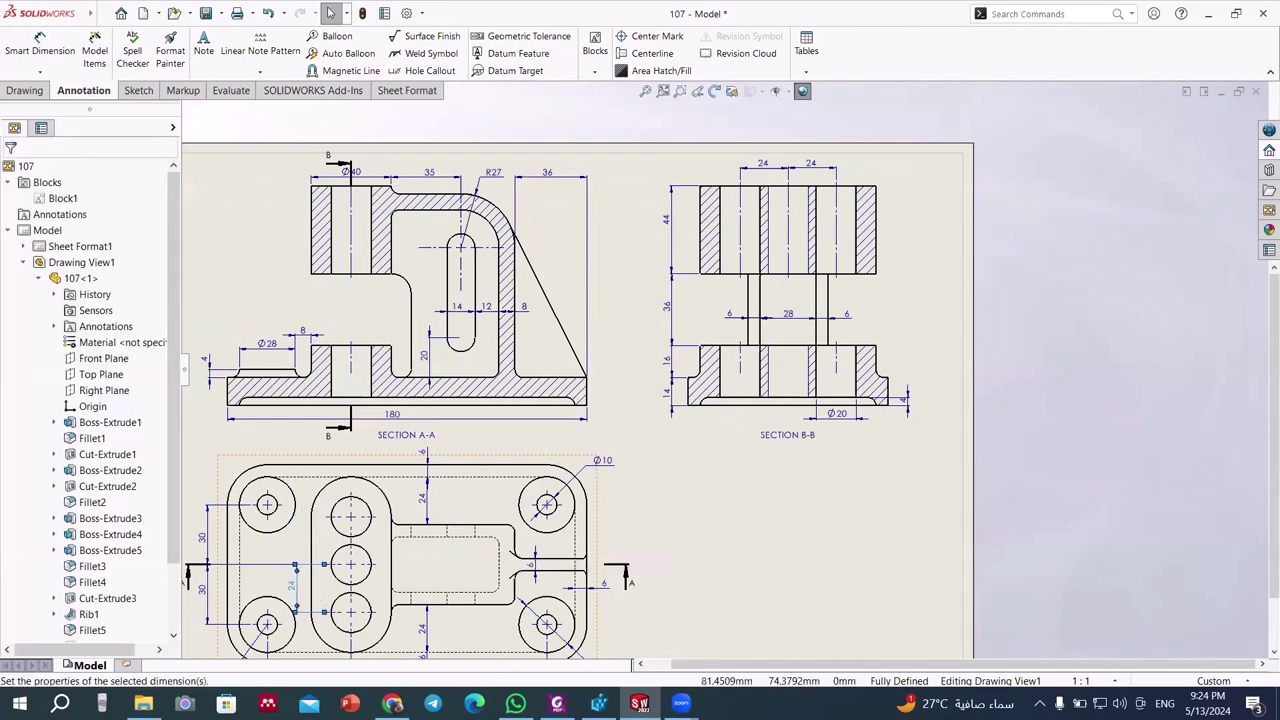
key(Delete)
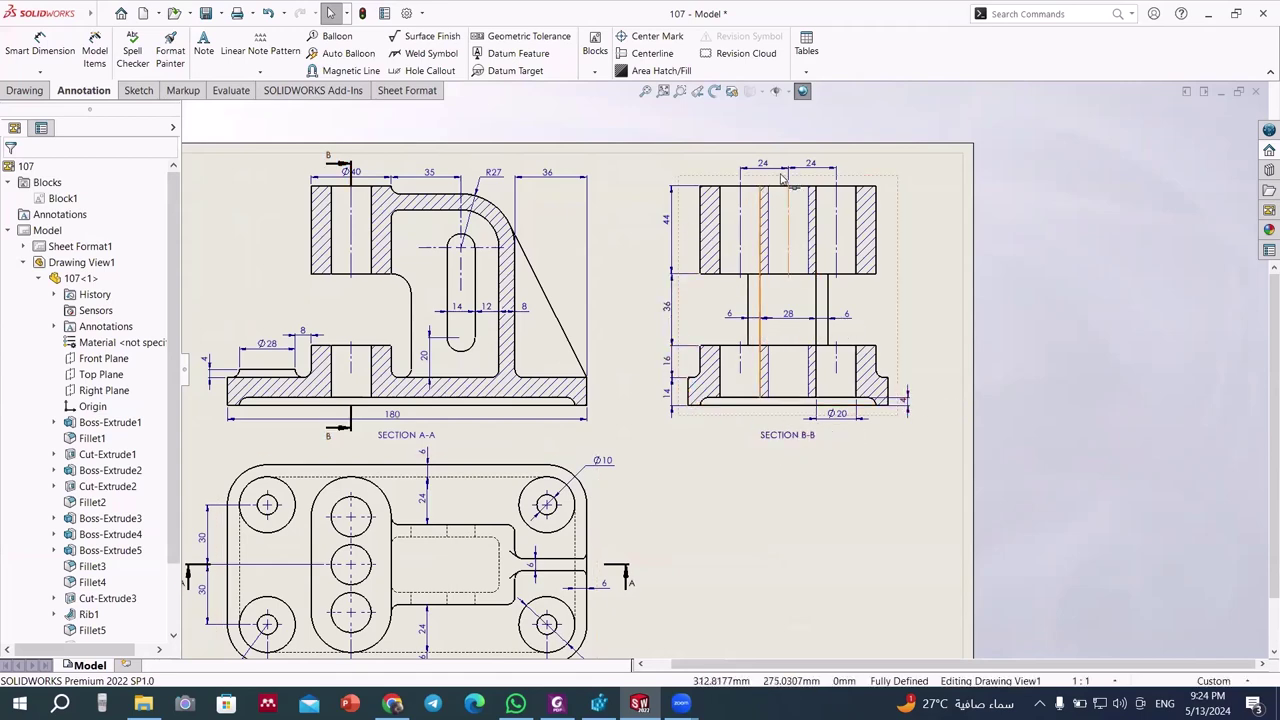
- Fit the whole sheet in the window with F and bring up the Task Pane
scroll(722, 371, up, 1)
scroll(557, 478, down, 1)
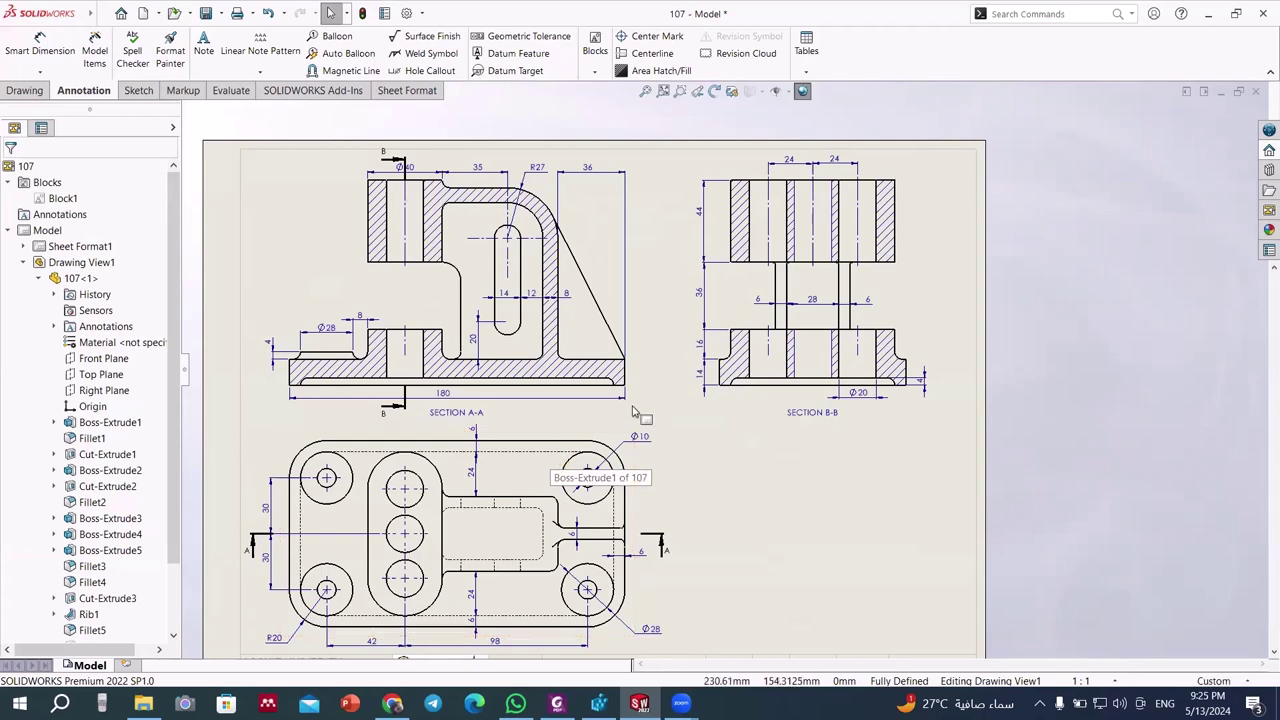
key(f)
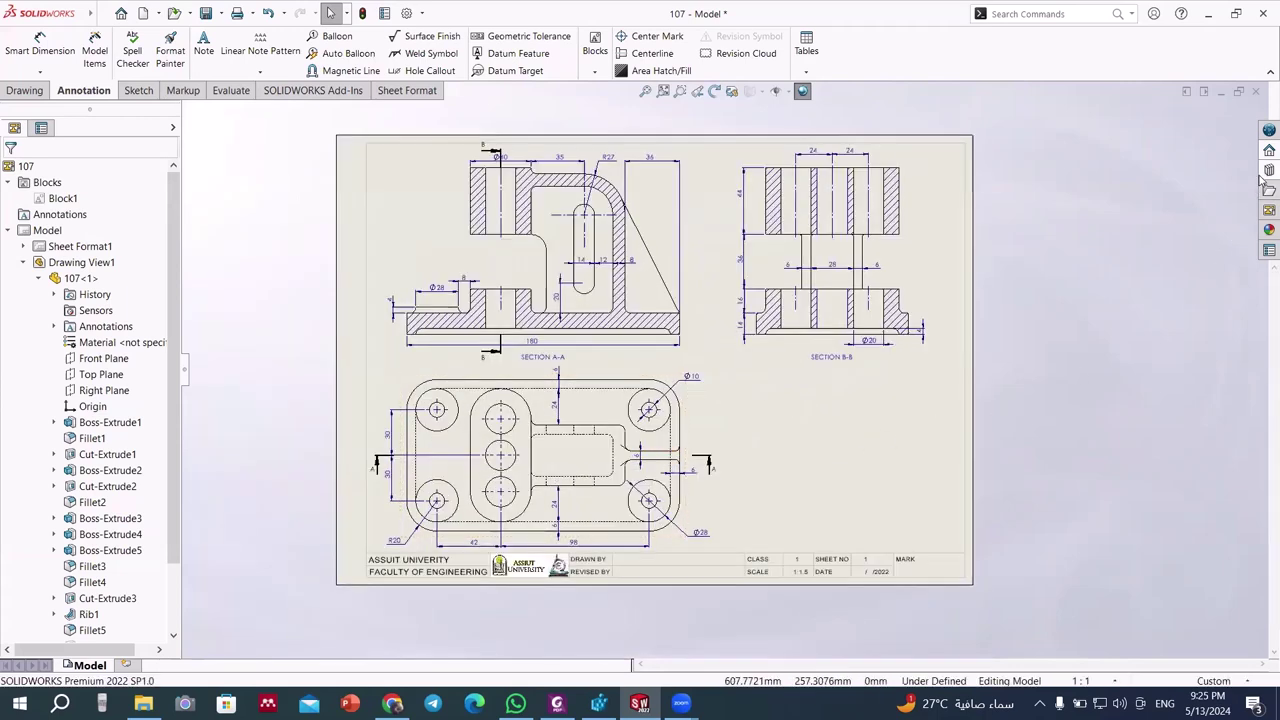
click(1266, 171)
- Load model 107 into the View Palette and refresh its views
click(993, 212)
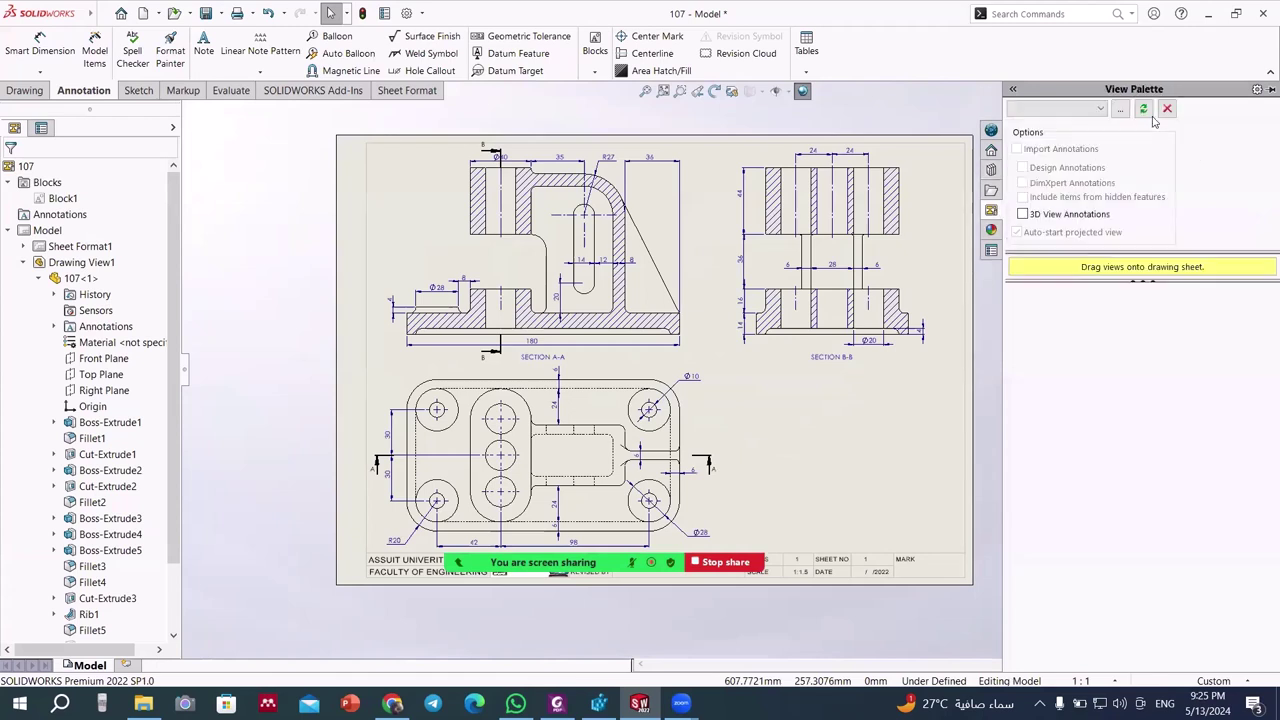
click(1082, 124)
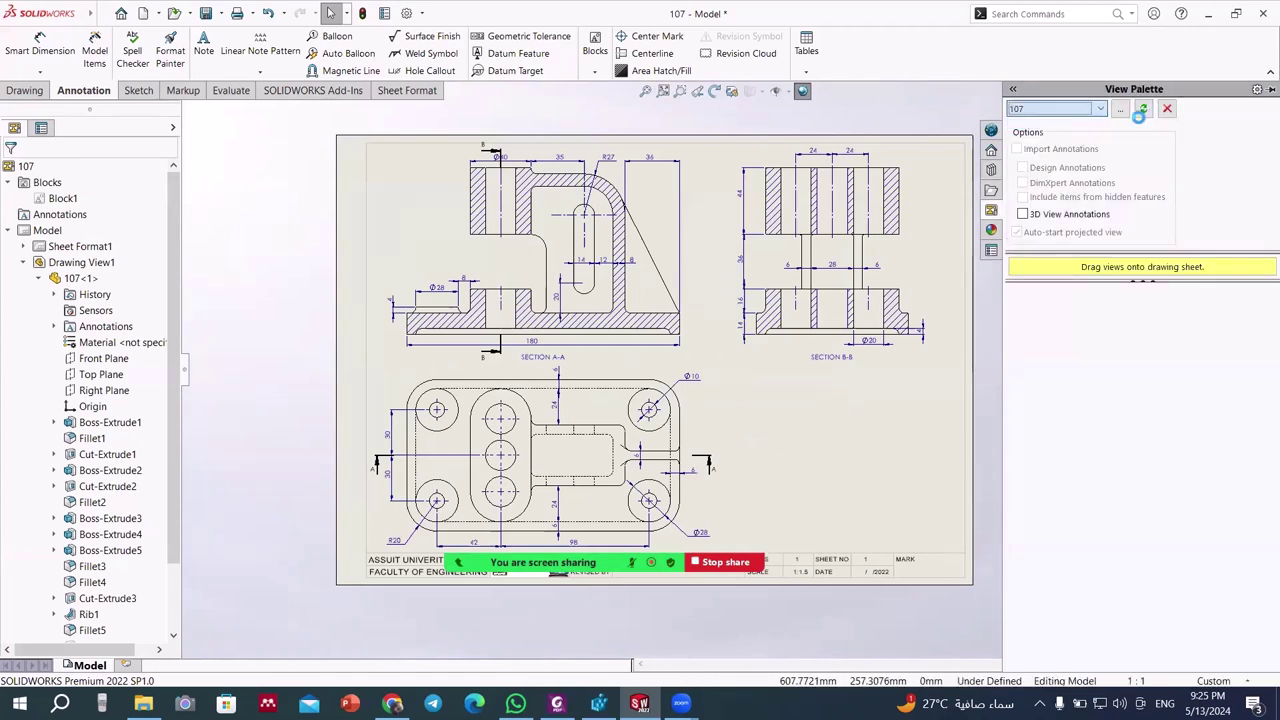
click(1140, 112)
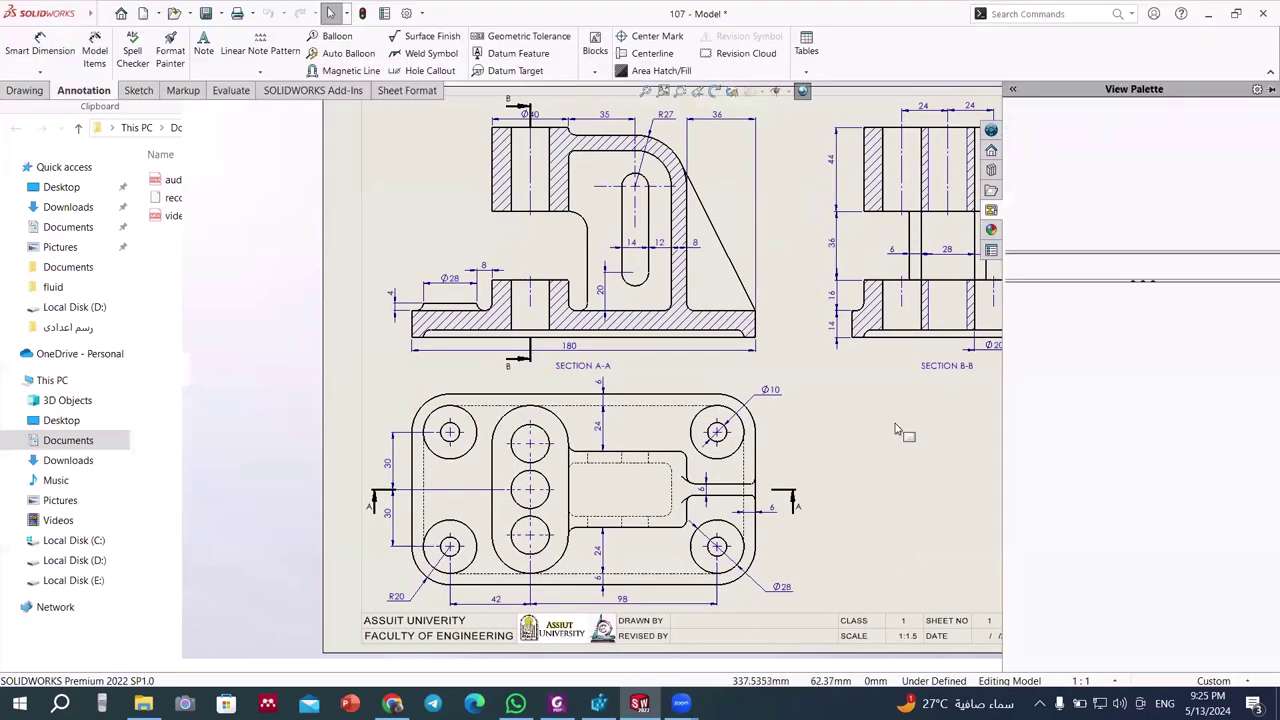
- Open part 107 from Section A-A and turn it to isometric orientation with Ctrl+7
click(762, 188)
right_click(760, 187)
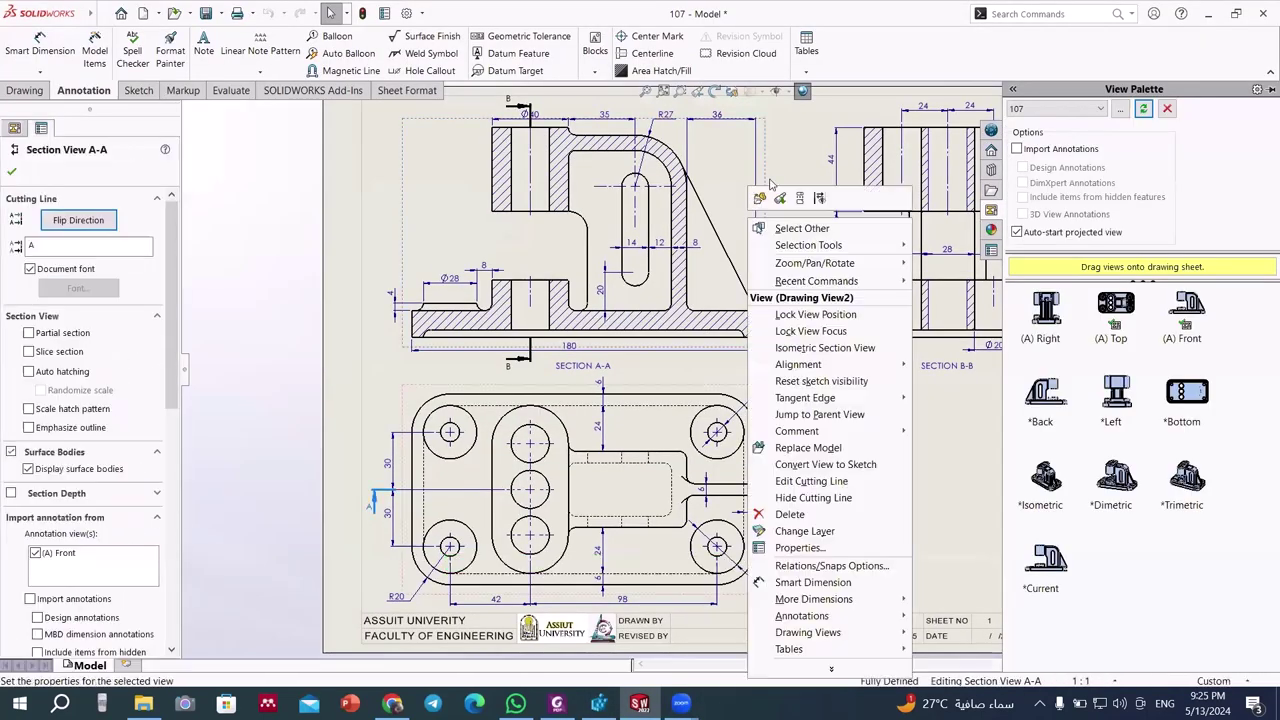
click(768, 186)
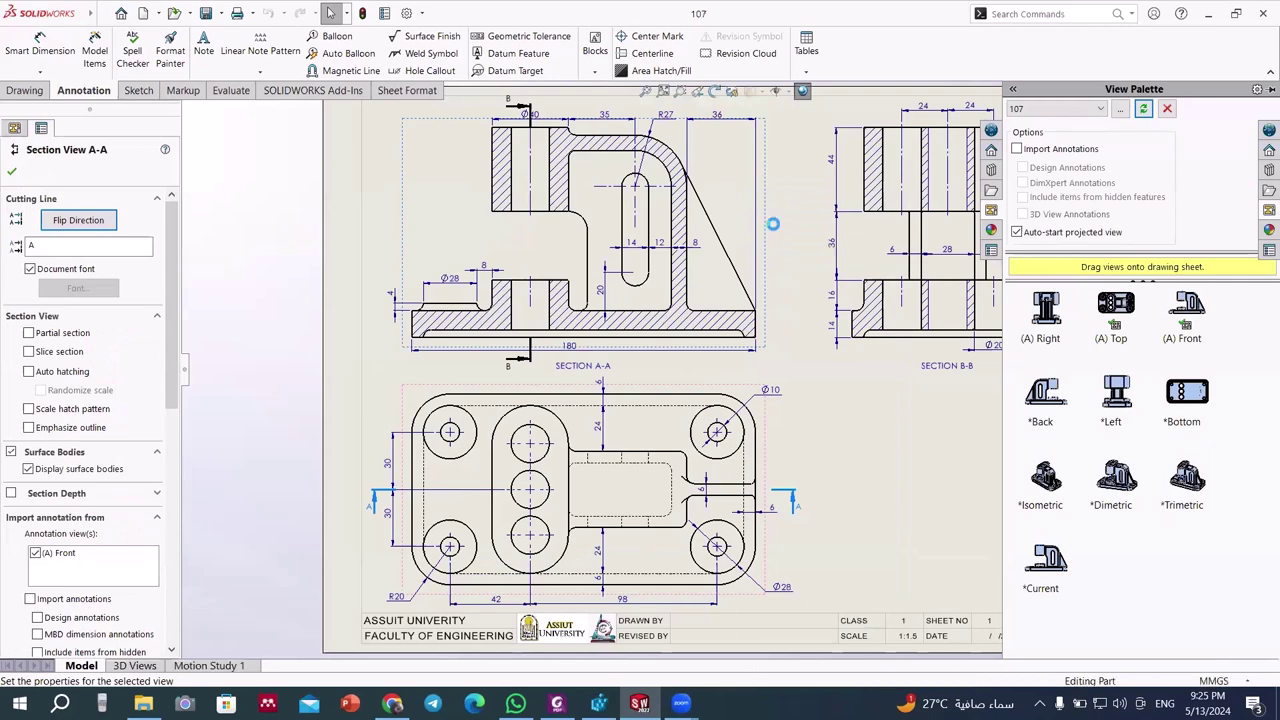
key(ctrl+7)
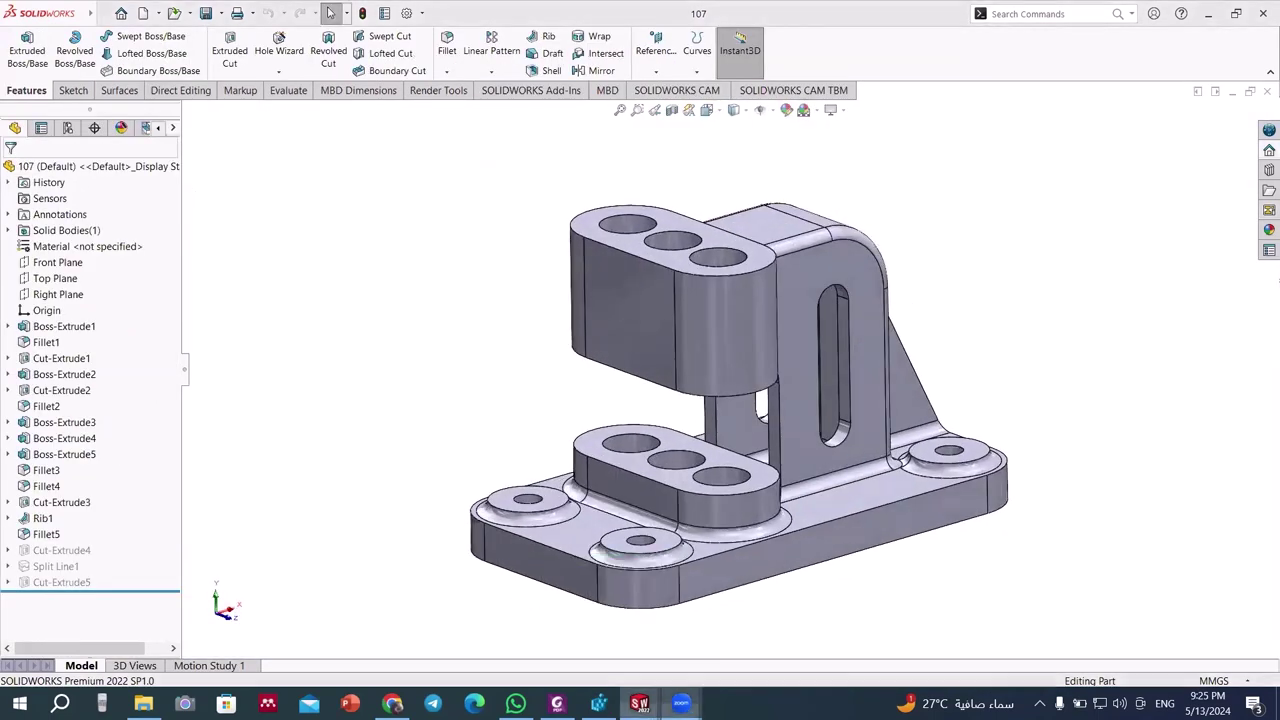
mouse_move(639, 703)
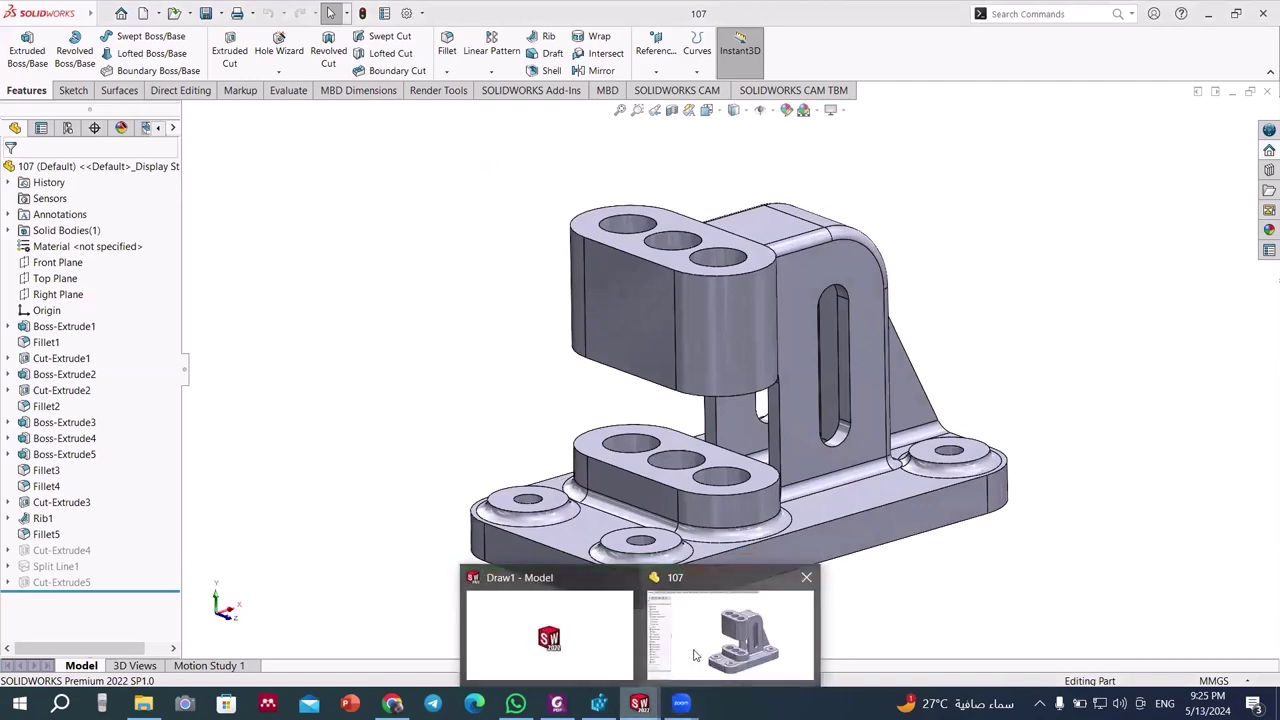
- Return to the drawing, dismiss the section view properties, and show the View Palette
click(603, 655)
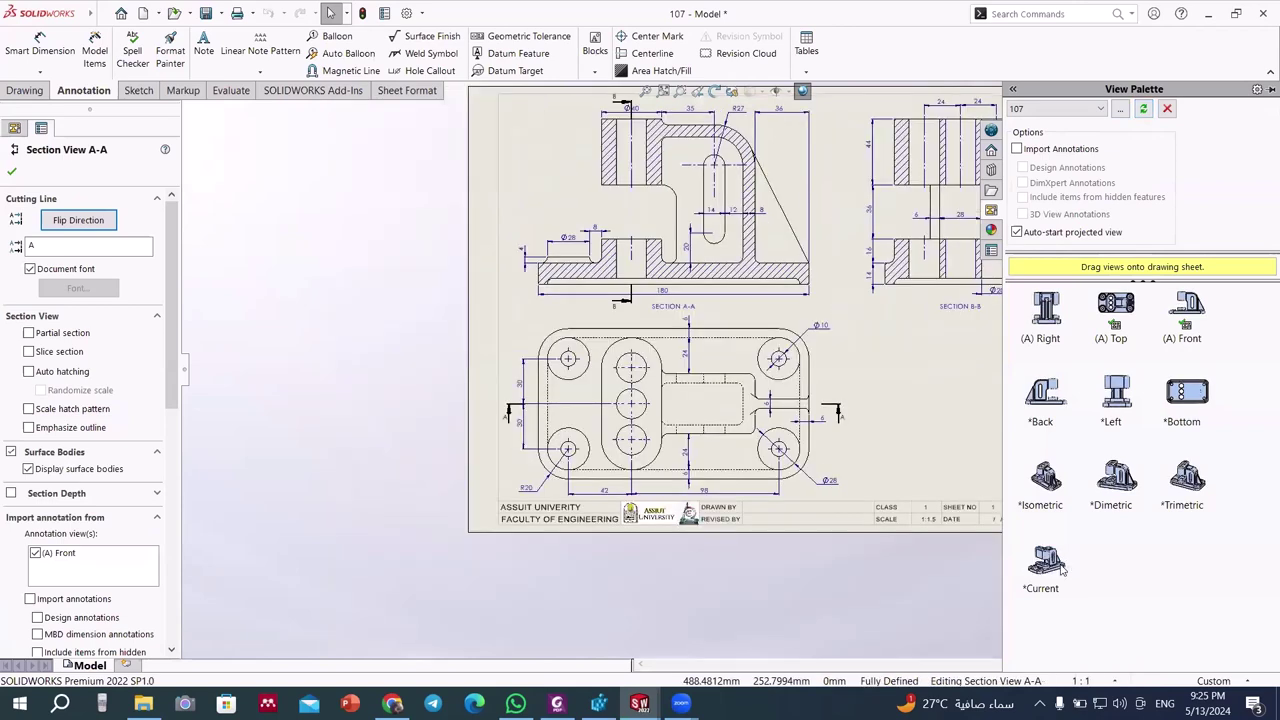
key(Return)
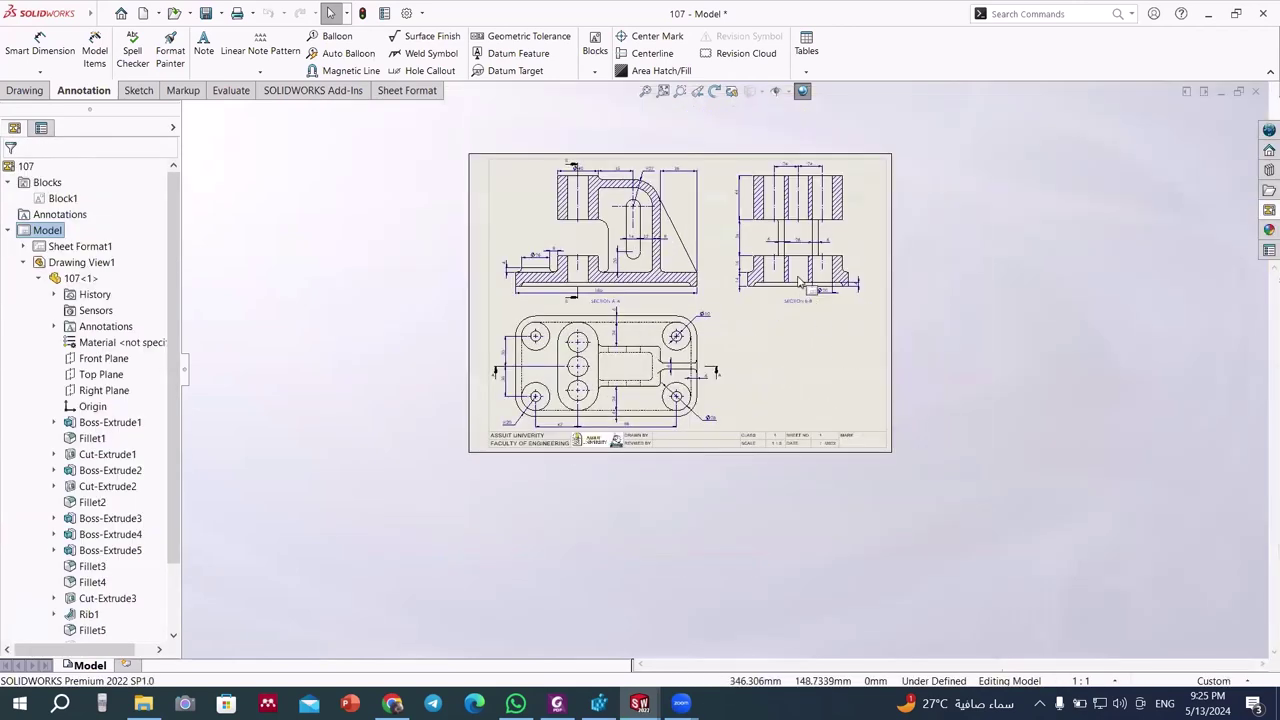
click(1265, 208)
scroll(810, 345, down, 3)
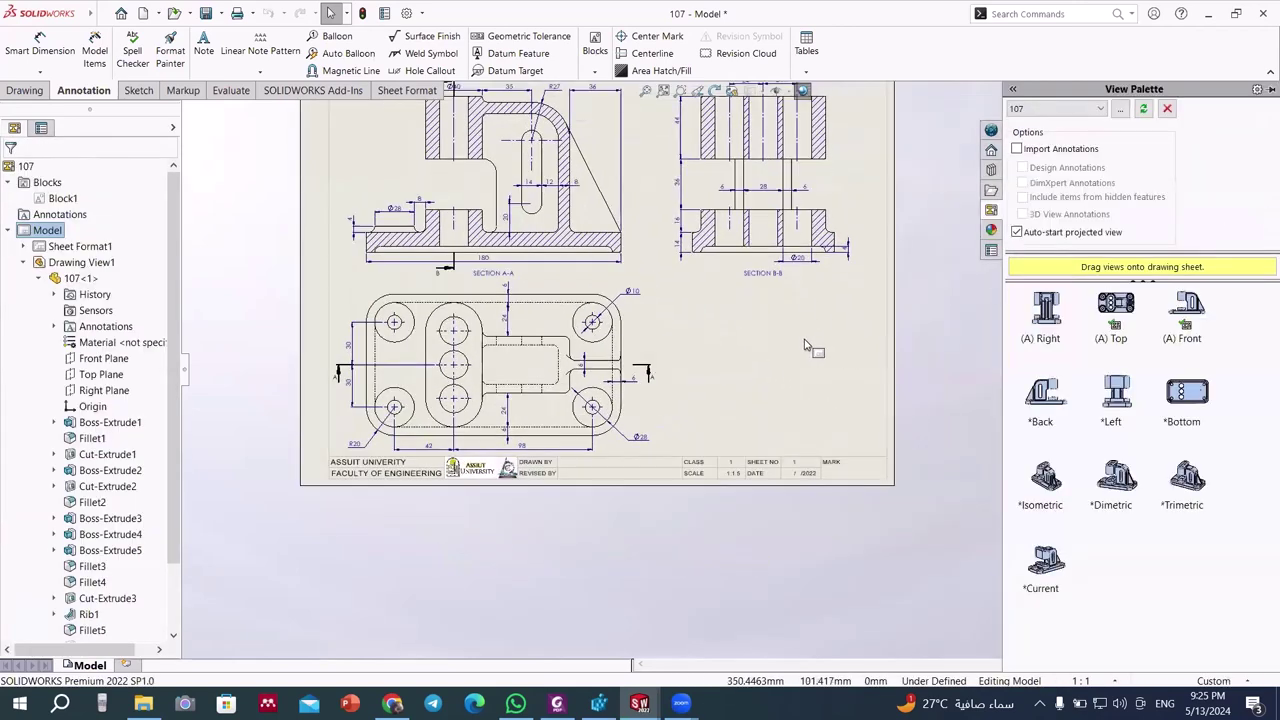
- Place the *Current view on the sheet, then set part 107 to standard Isometric orientation
mouse_move(1046, 565)
mouse_down()
mouse_move(793, 425)
mouse_move(758, 367)
mouse_up()
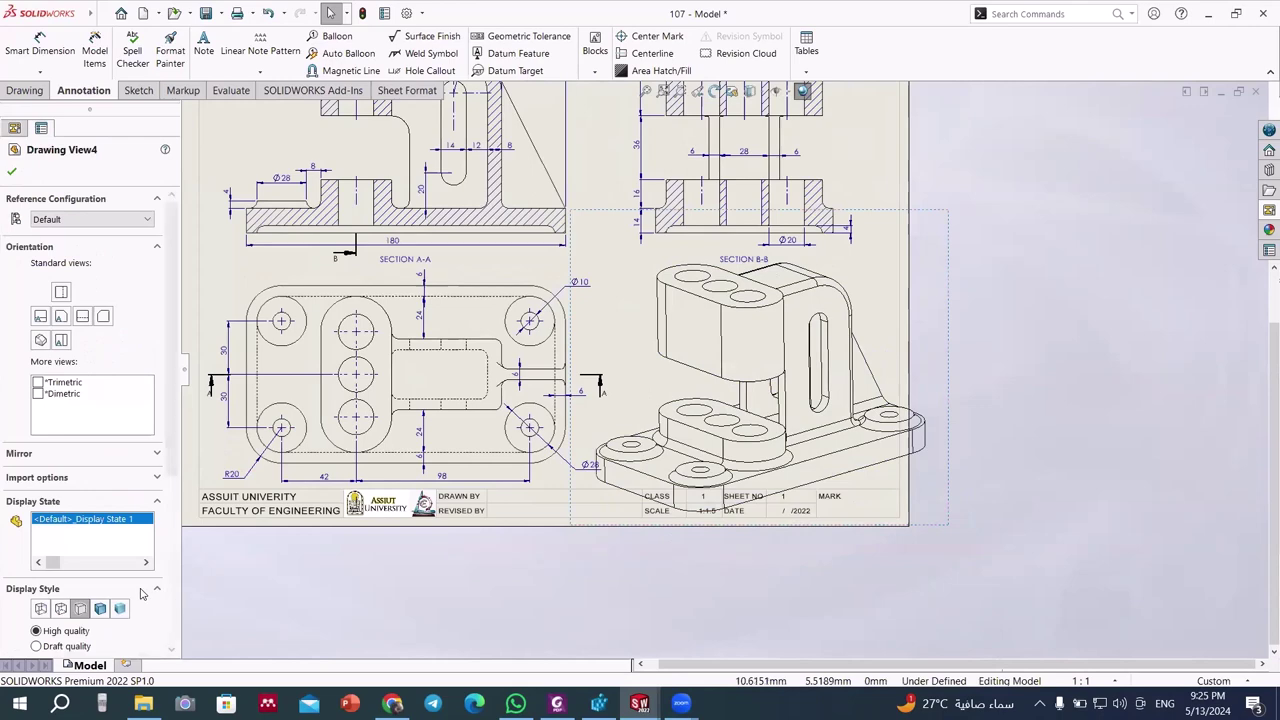
click(698, 618)
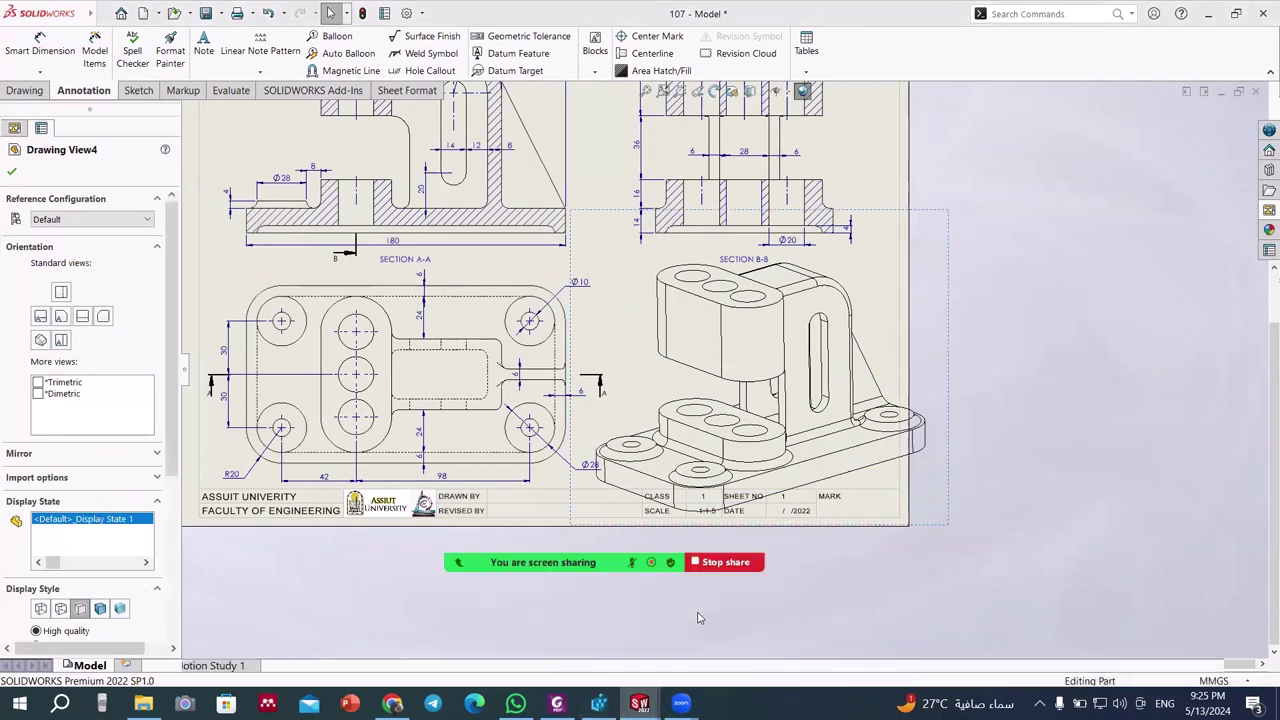
click(705, 112)
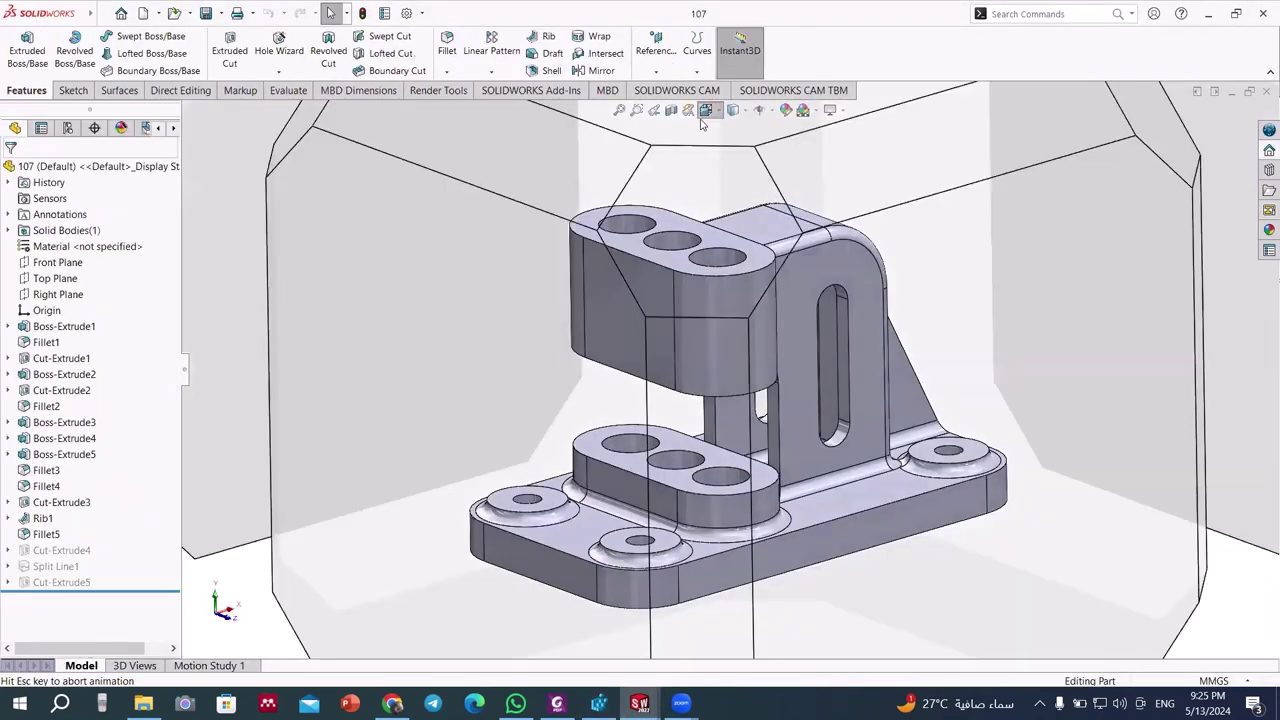
click(553, 383)
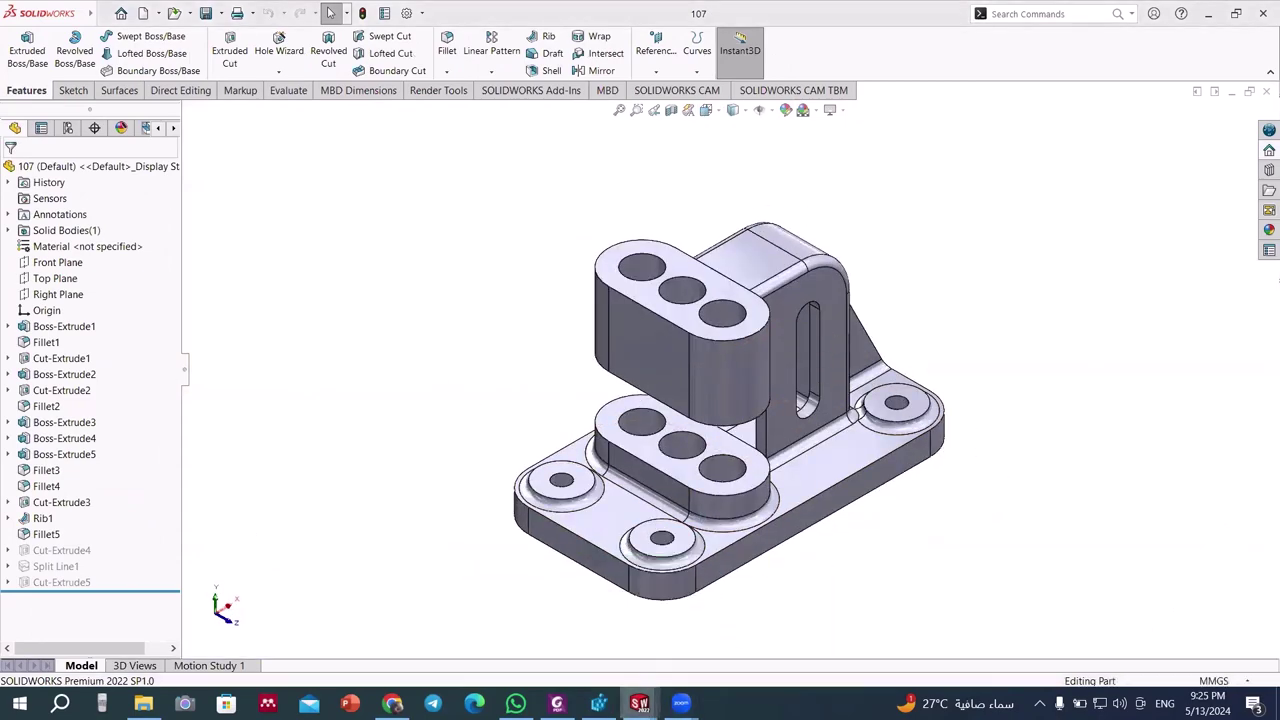
- Back in the drawing, delete the placed isometric view and confirm the deletion
key(ctrl+Tab)
click(884, 331)
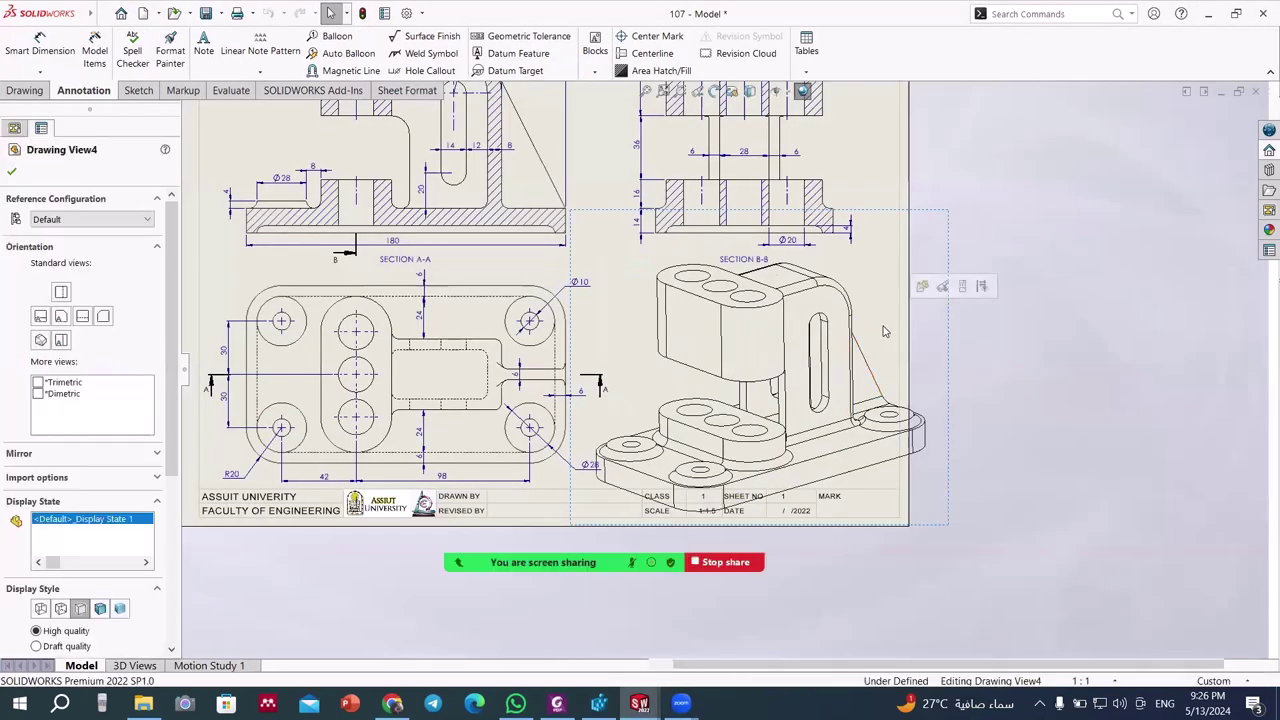
key(Delete)
click(745, 290)
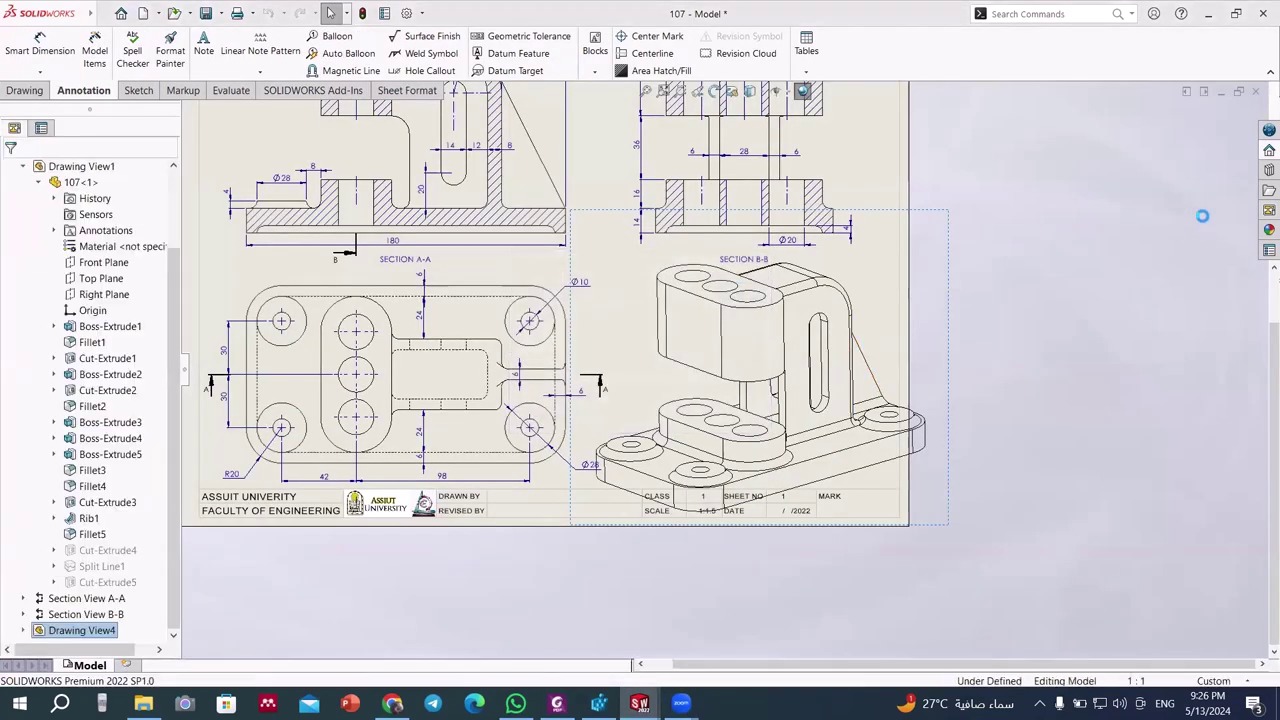
click(1269, 210)
- Refresh the View Palette and place the *Current isometric view at a smaller custom scale
click(1149, 111)
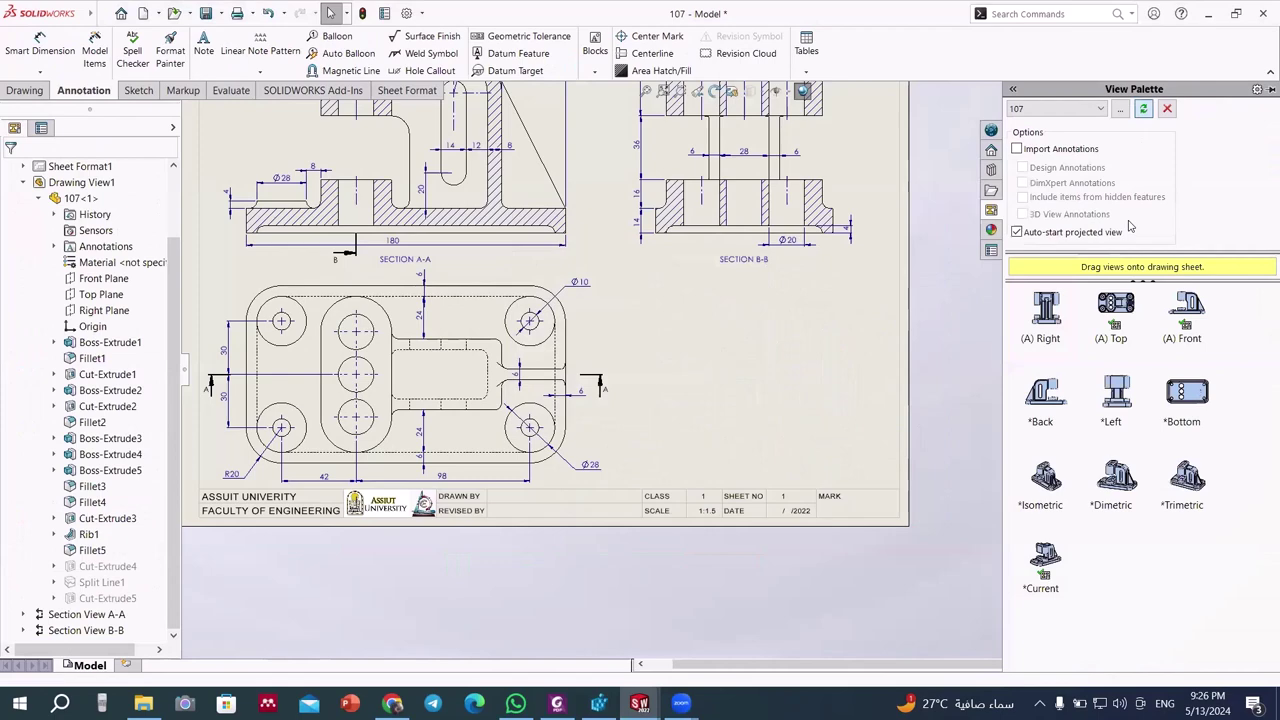
click(1040, 560)
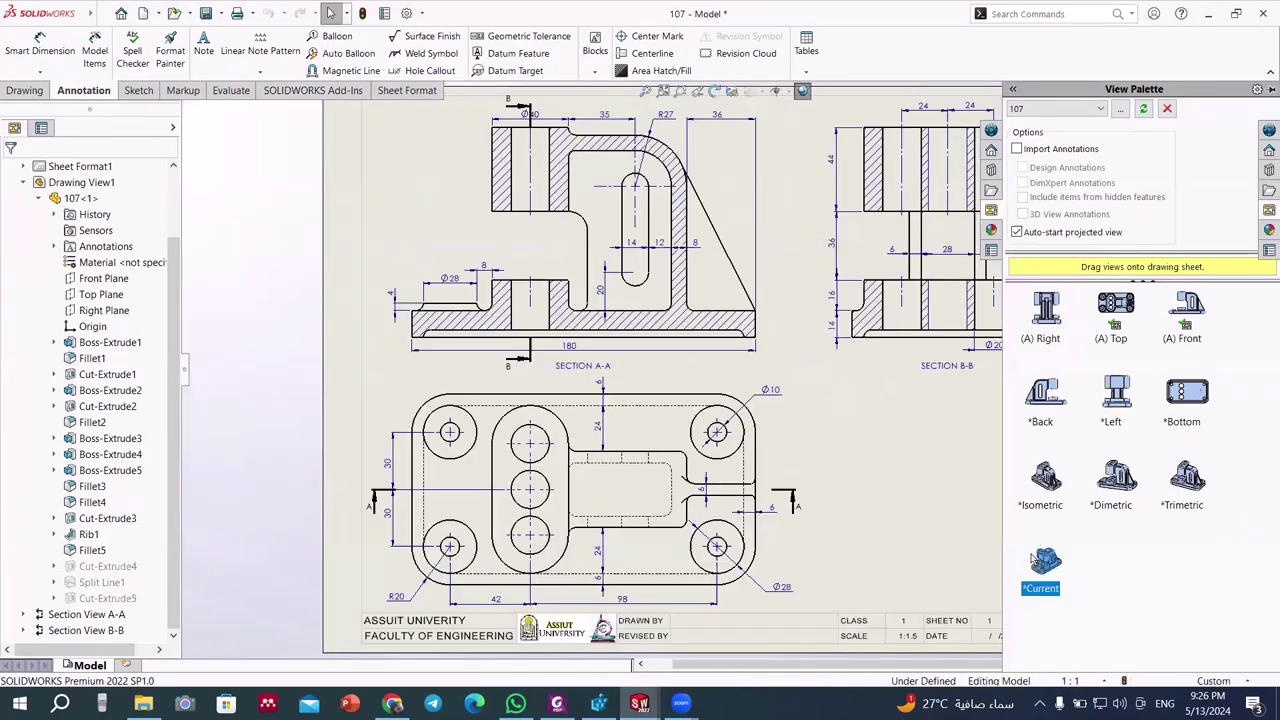
drag(1033, 560, 941, 509)
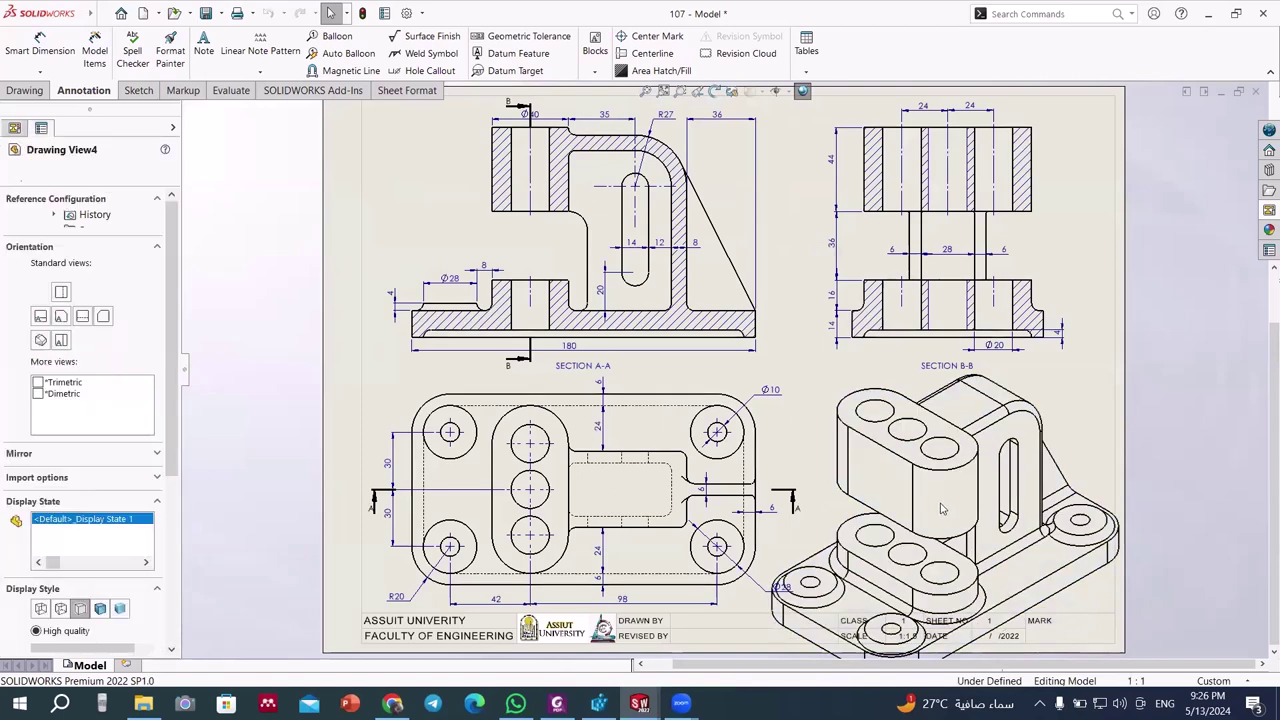
scroll(80, 450, down, 5)
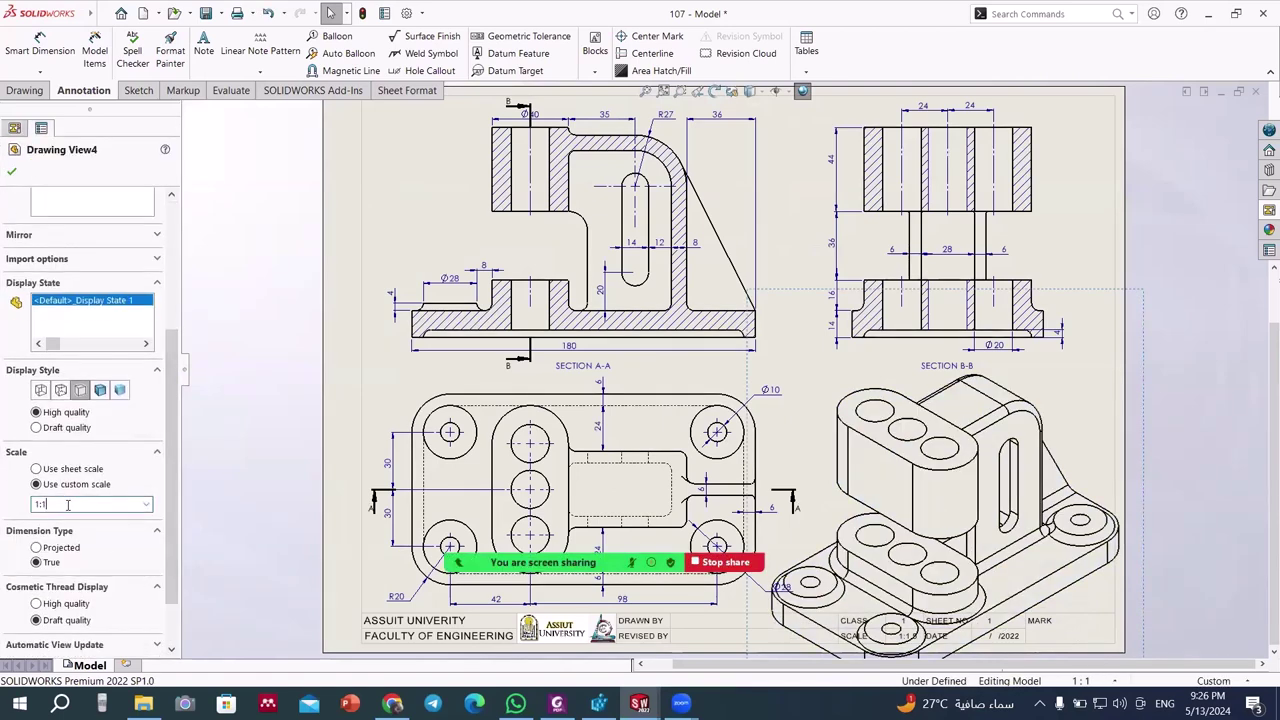
key(Return)
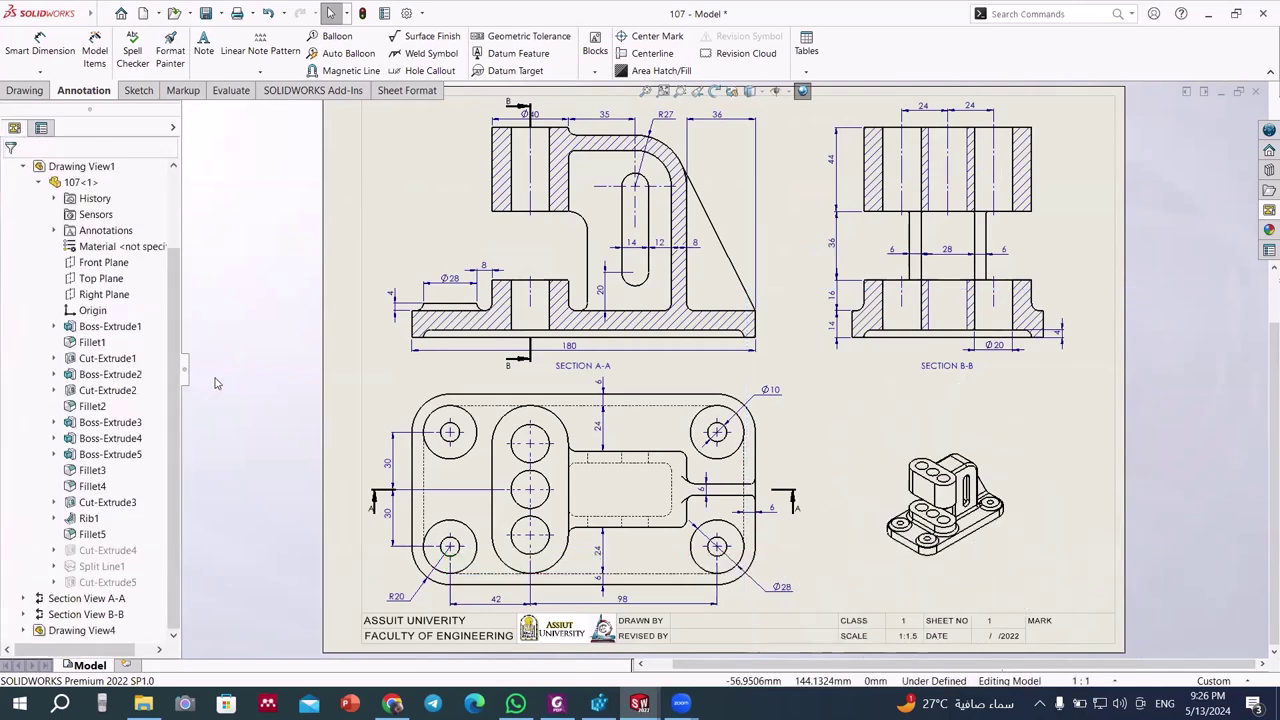
- Nudge the isometric view slightly down and right into the empty lower-right area
scroll(880, 510, down, 1)
scroll(870, 508, down, 1)
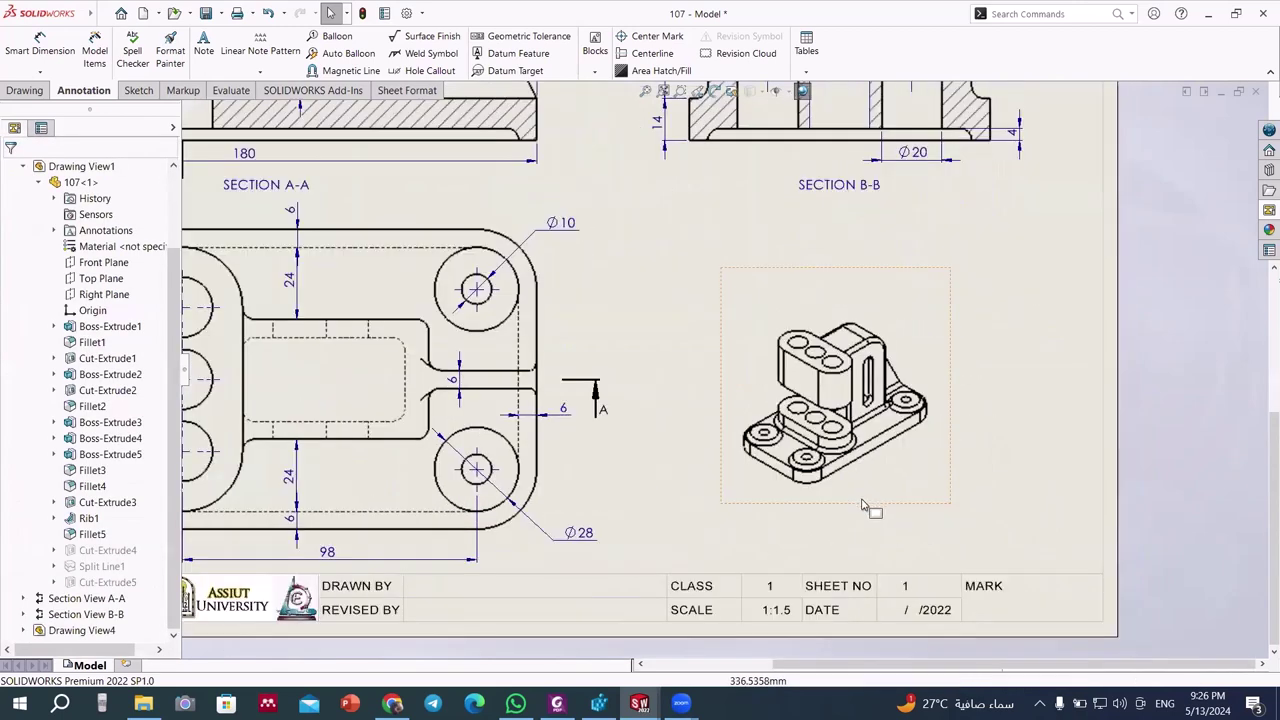
click(865, 507)
drag(866, 510, 877, 548)
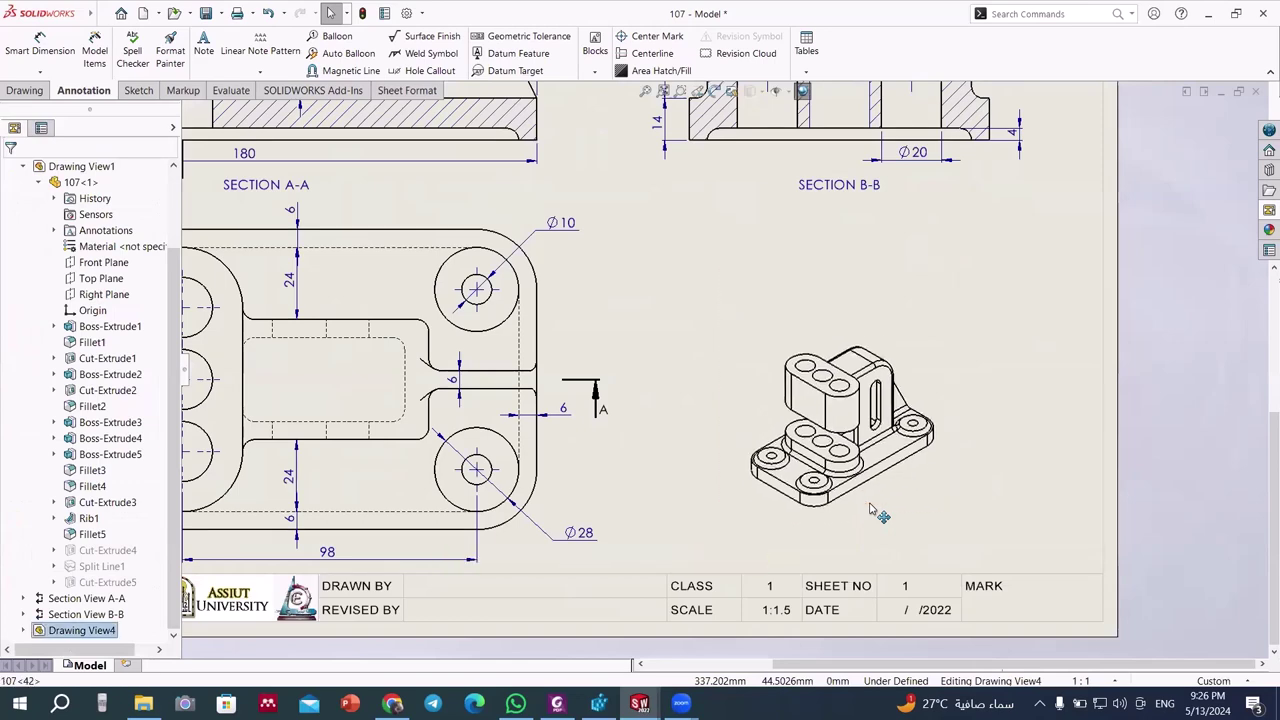
- Hide the fillet, base, rib and slot edges in the isometric view
scroll(862, 447, down, 5)
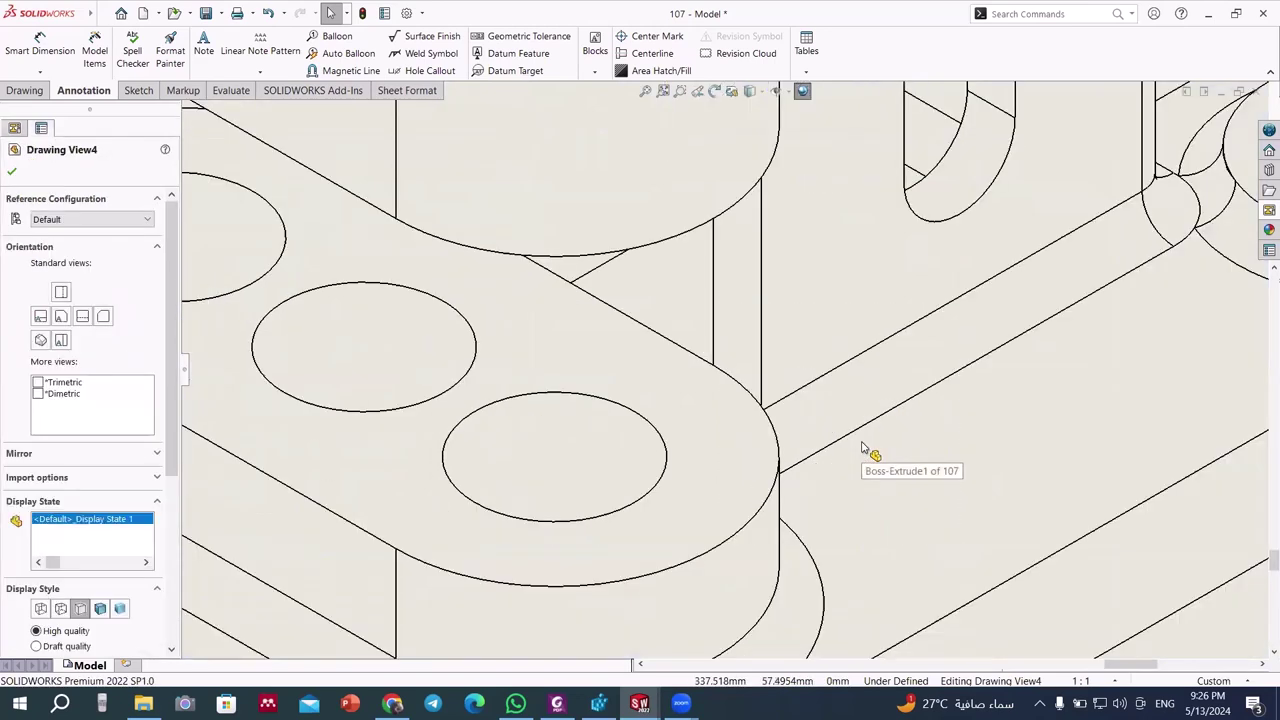
scroll(862, 447, down, 2)
scroll(855, 440, up, 4)
scroll(746, 287, up, 5)
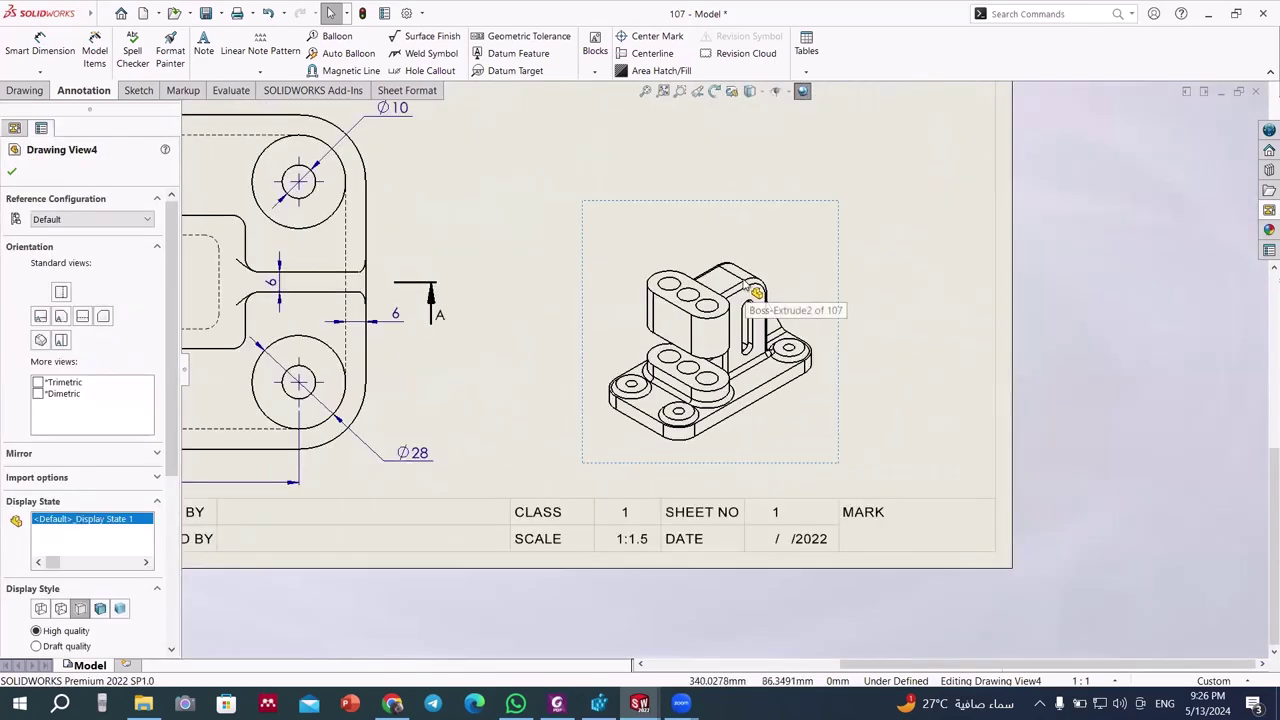
scroll(748, 285, down, 3)
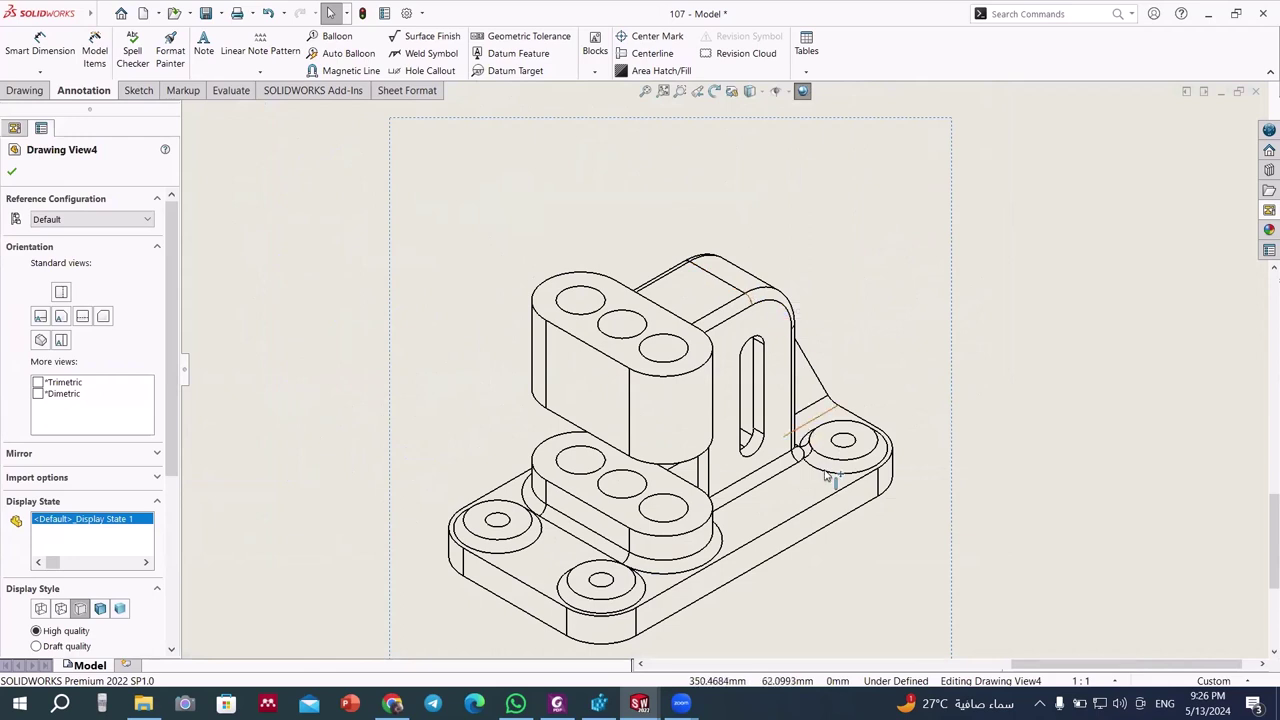
scroll(826, 476, down, 3)
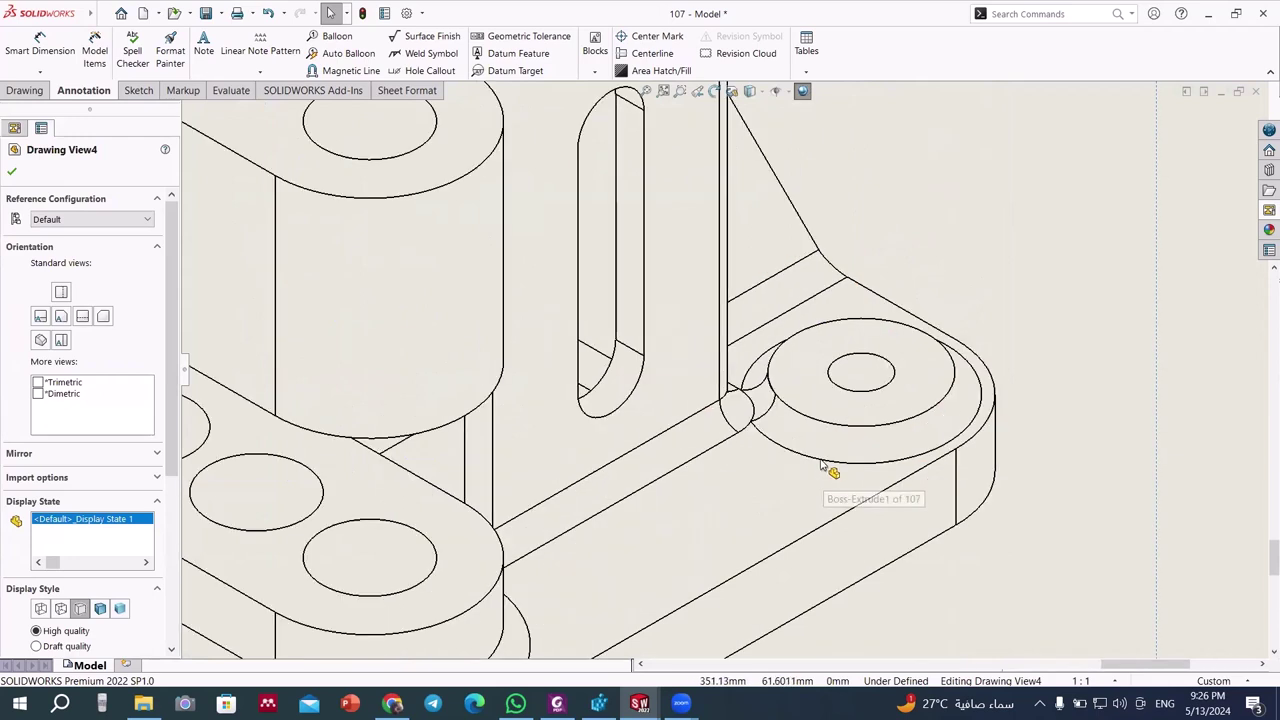
click(763, 396)
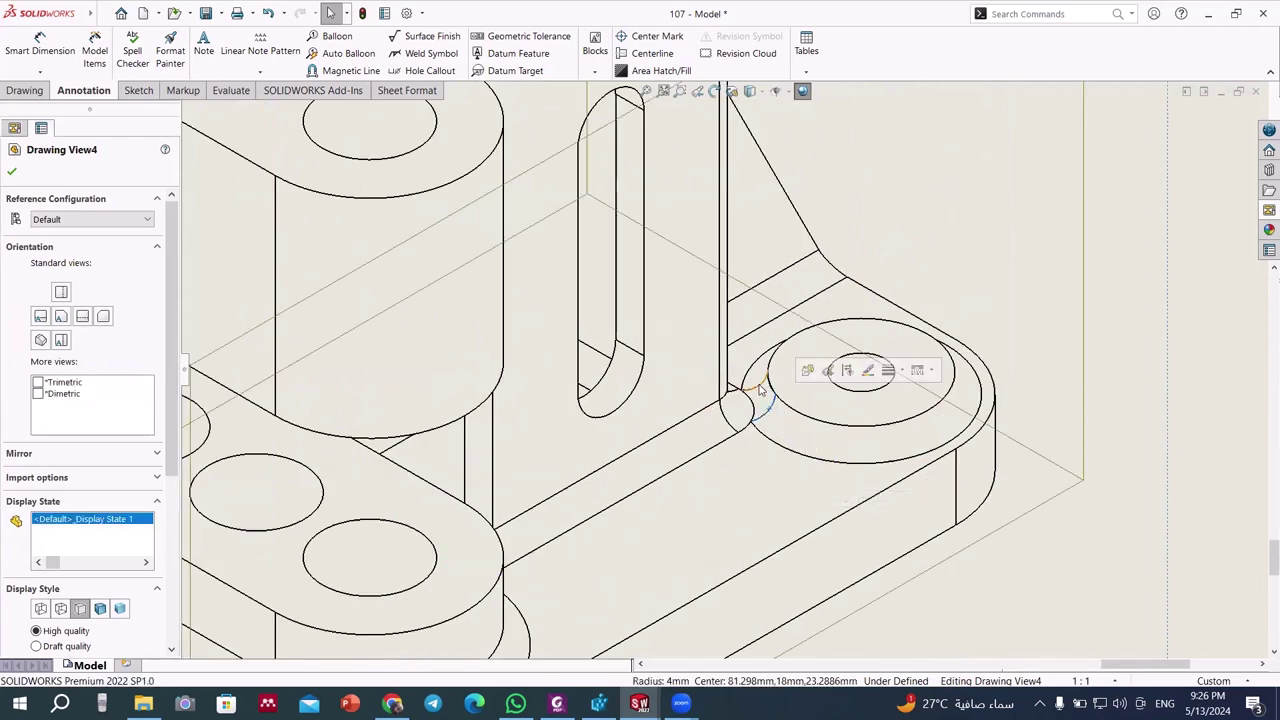
click(740, 422)
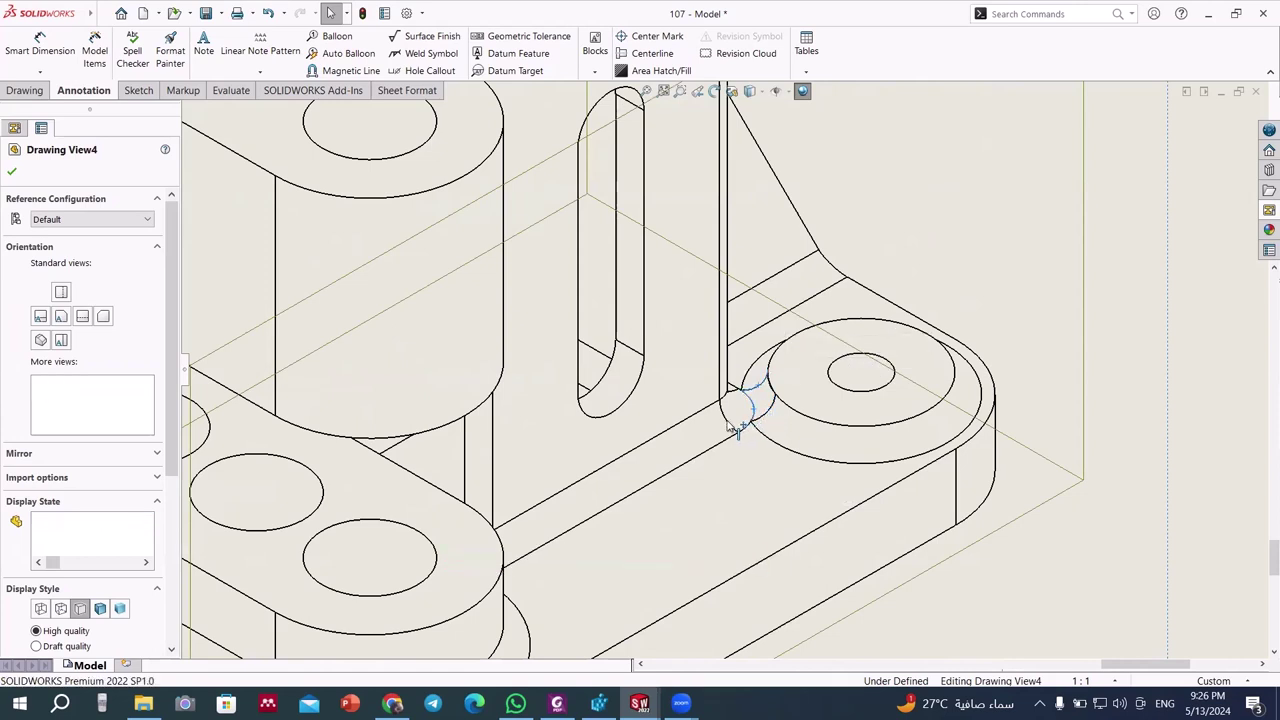
ctrl+click(738, 430)
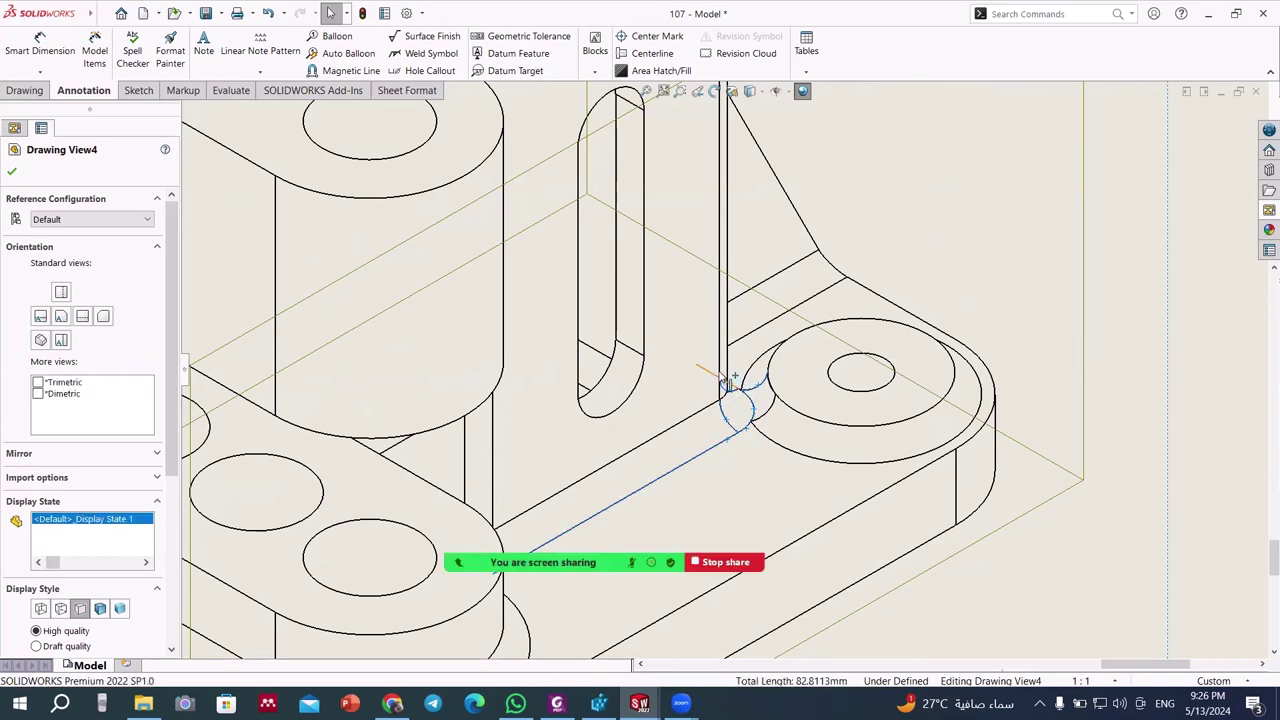
ctrl+click(724, 376)
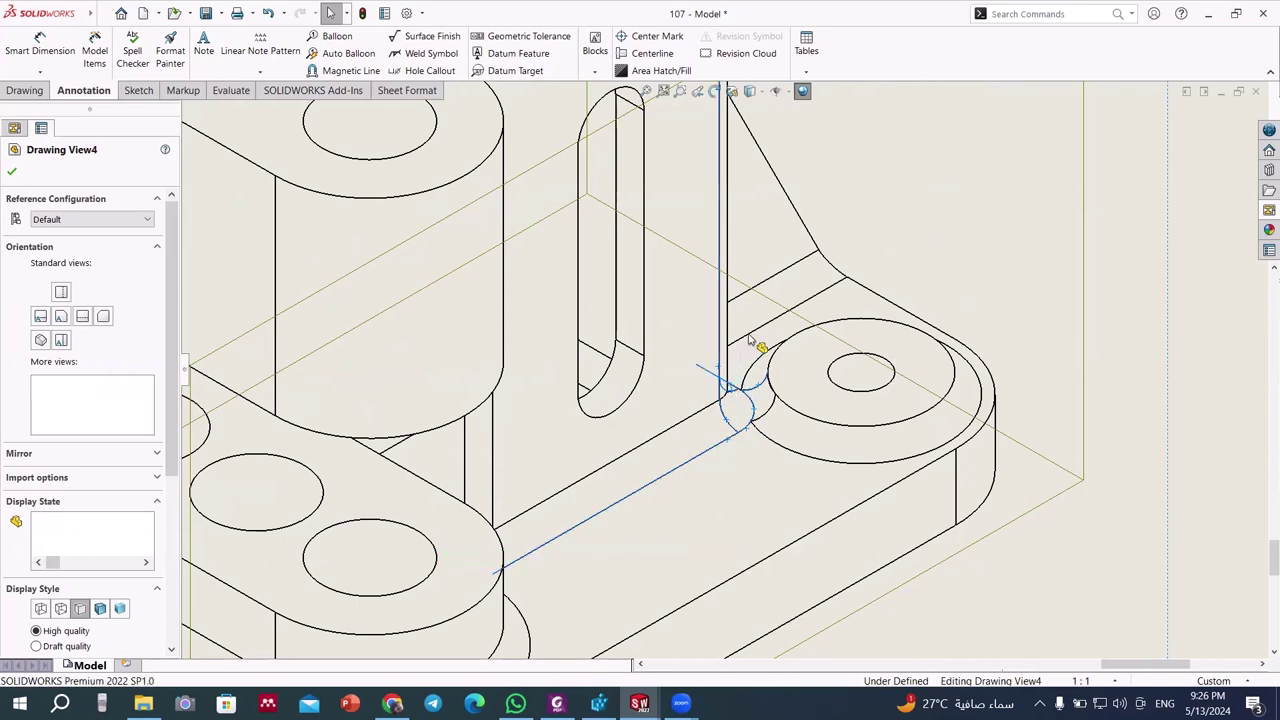
ctrl+click(750, 337)
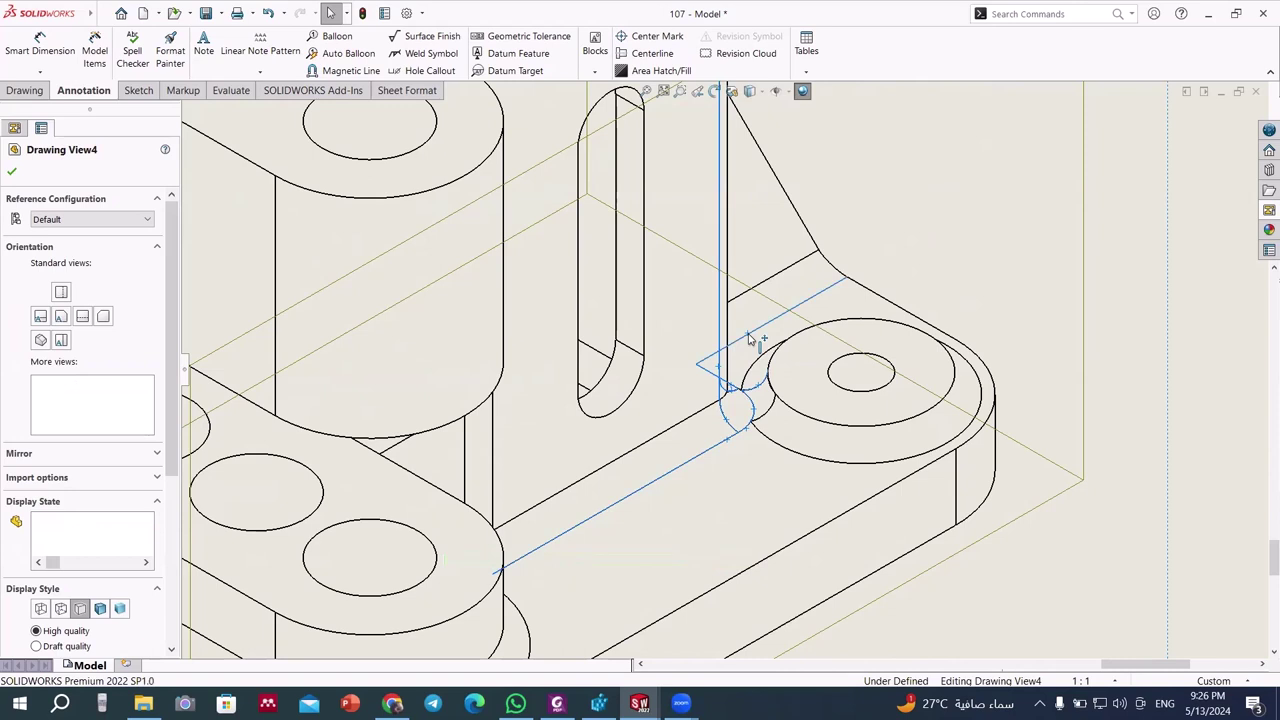
ctrl+click(628, 349)
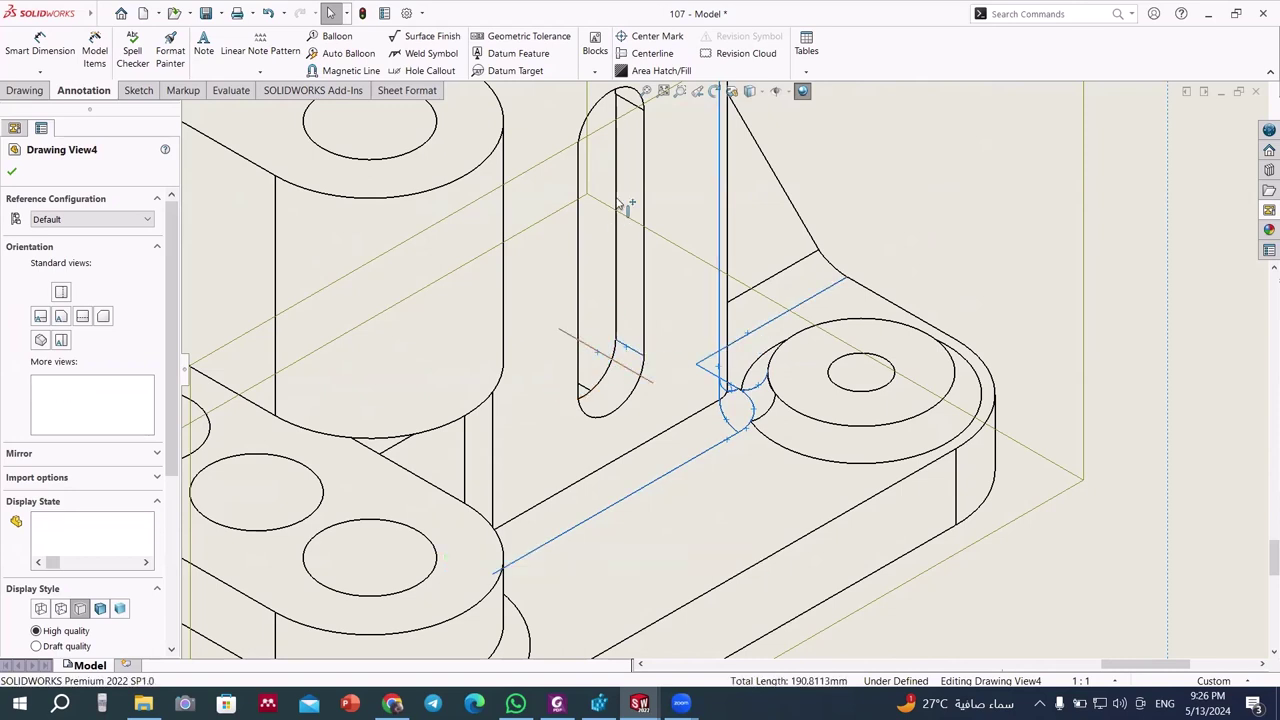
ctrl+click(632, 107)
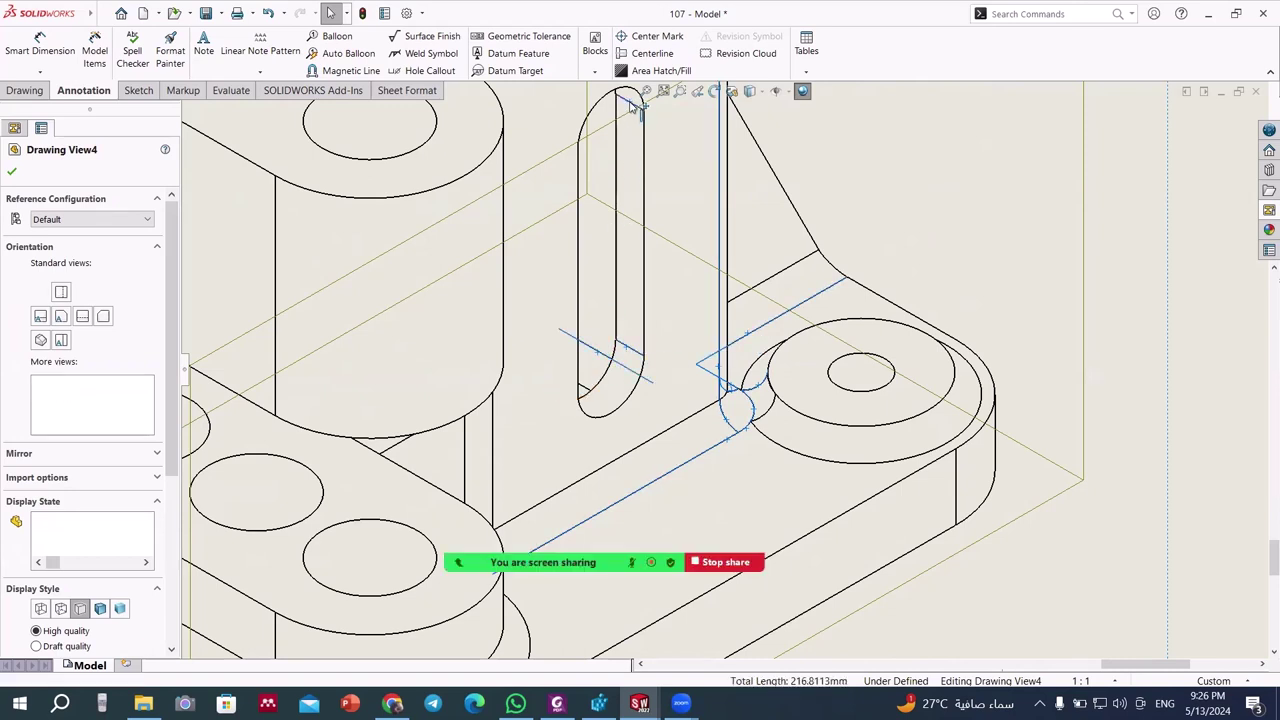
right_click(632, 107)
click(684, 86)
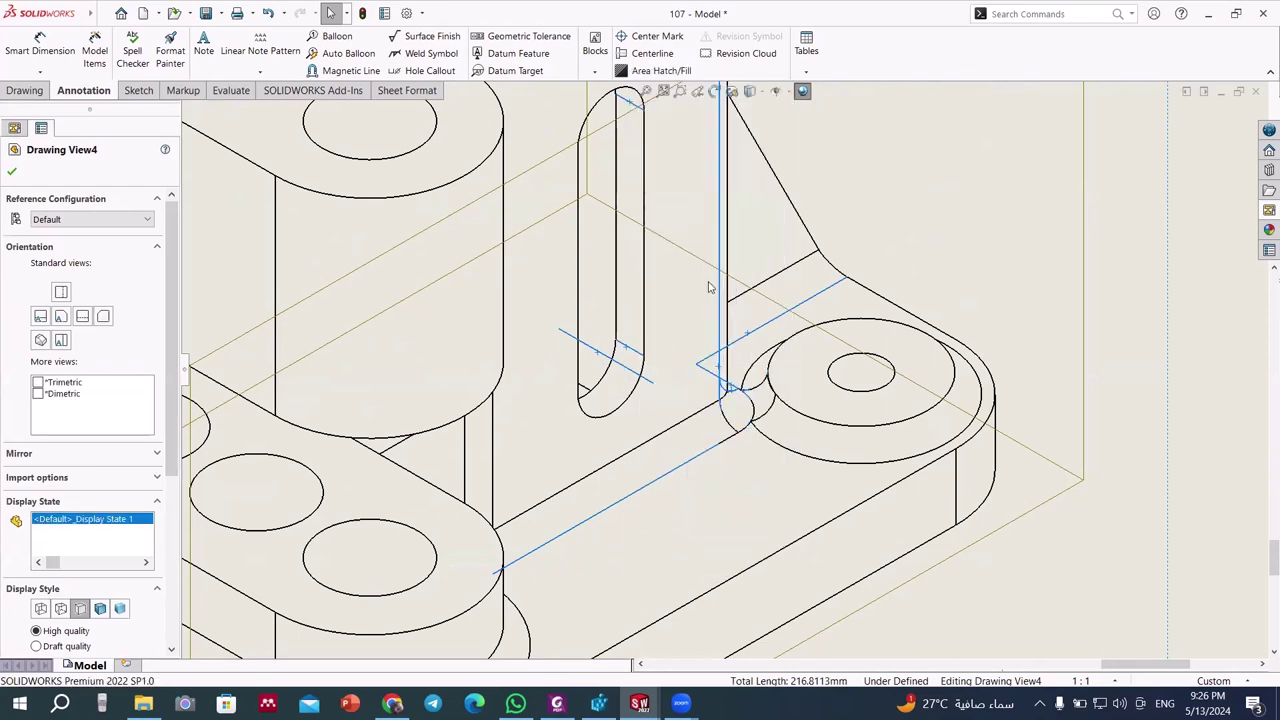
- Hide the tangent edges around the rounded top arc of the upright
scroll(709, 287, up, 1)
scroll(840, 410, up, 2)
scroll(851, 429, up, 2)
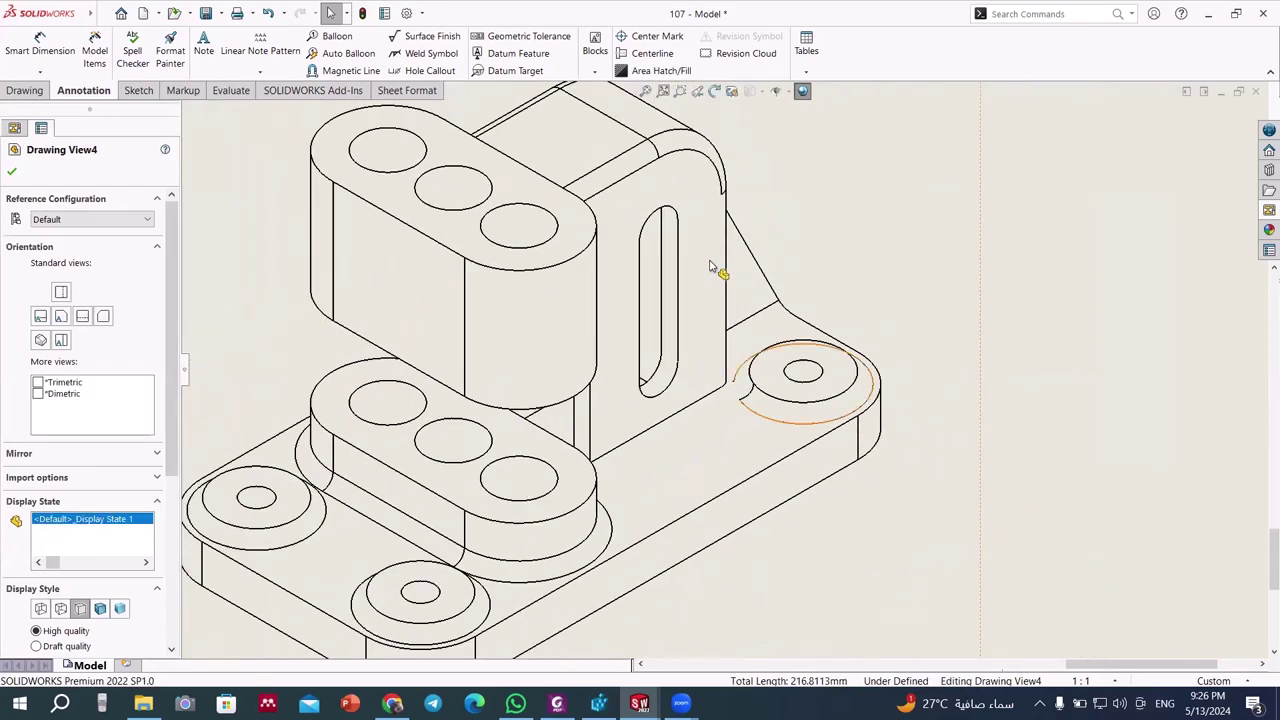
scroll(690, 240, up, 2)
scroll(730, 293, down, 3)
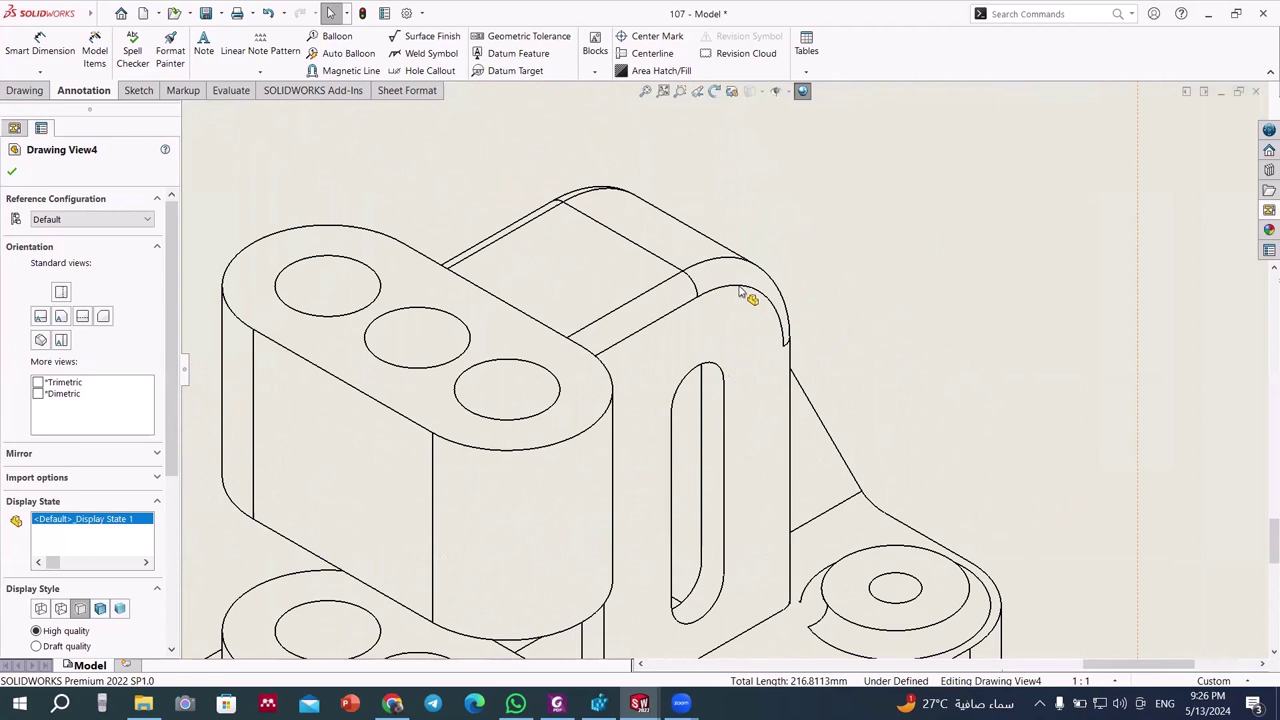
click(742, 290)
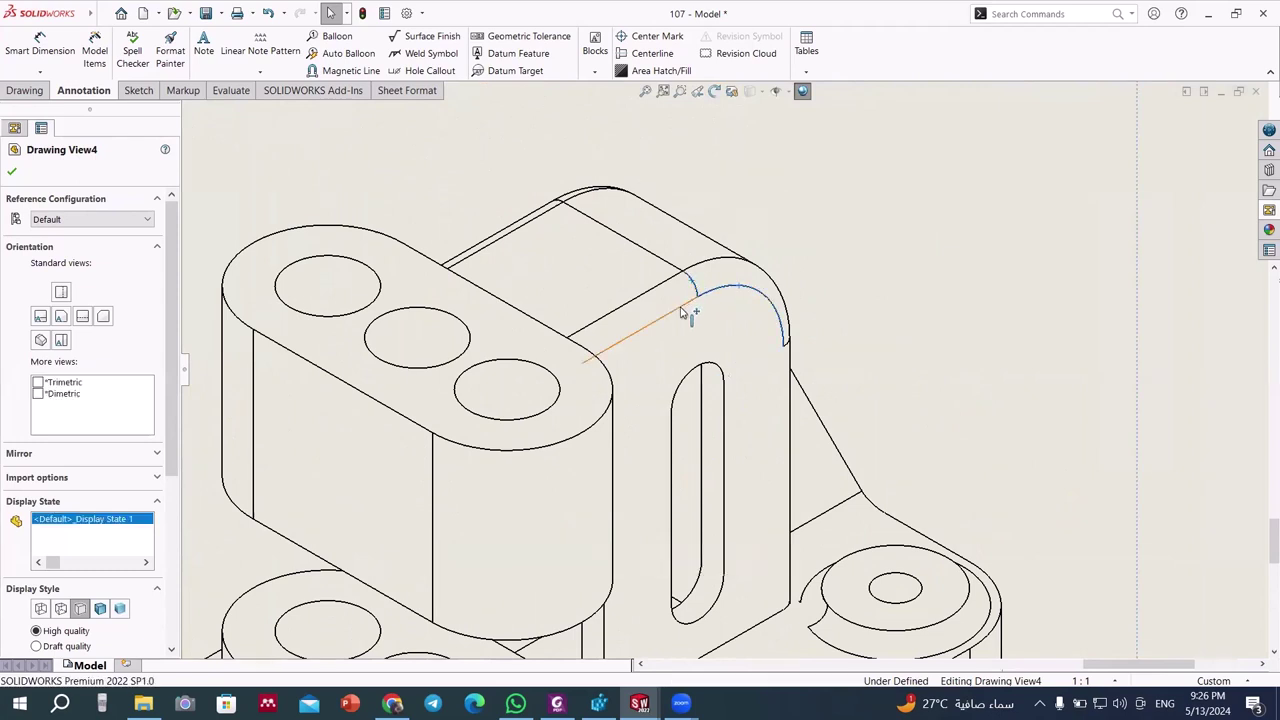
ctrl+click(681, 313)
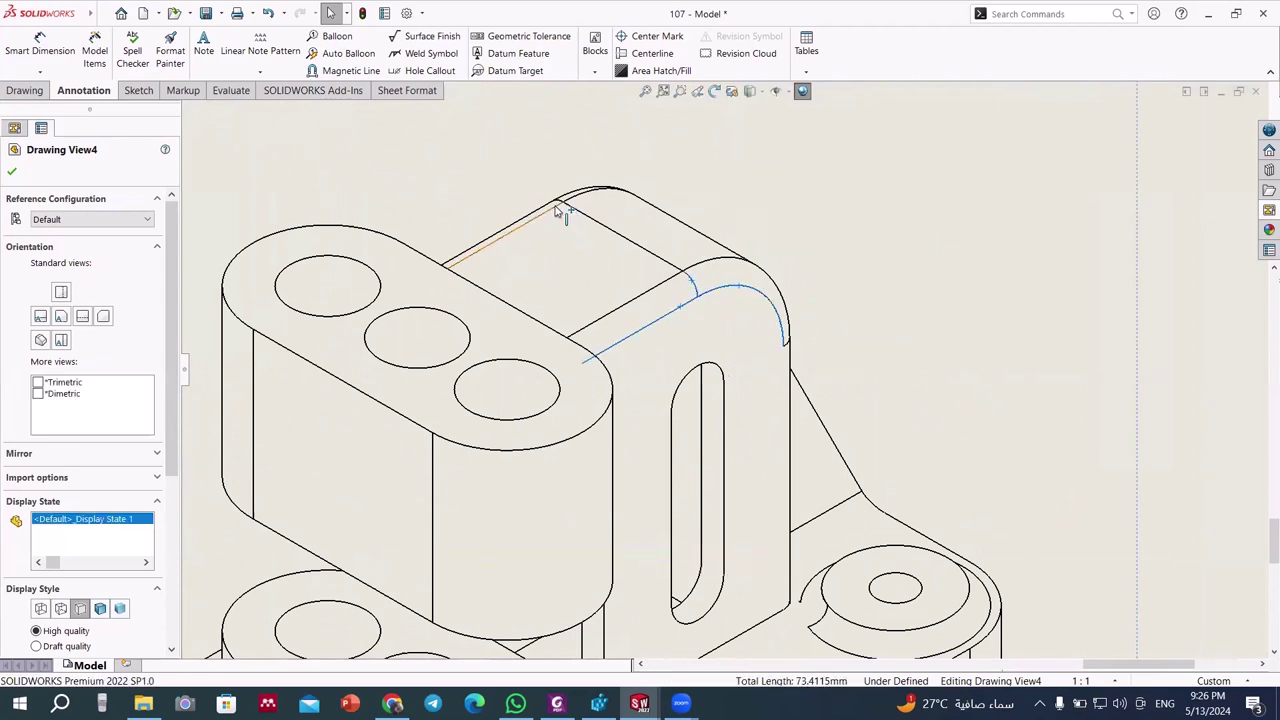
ctrl+click(558, 208)
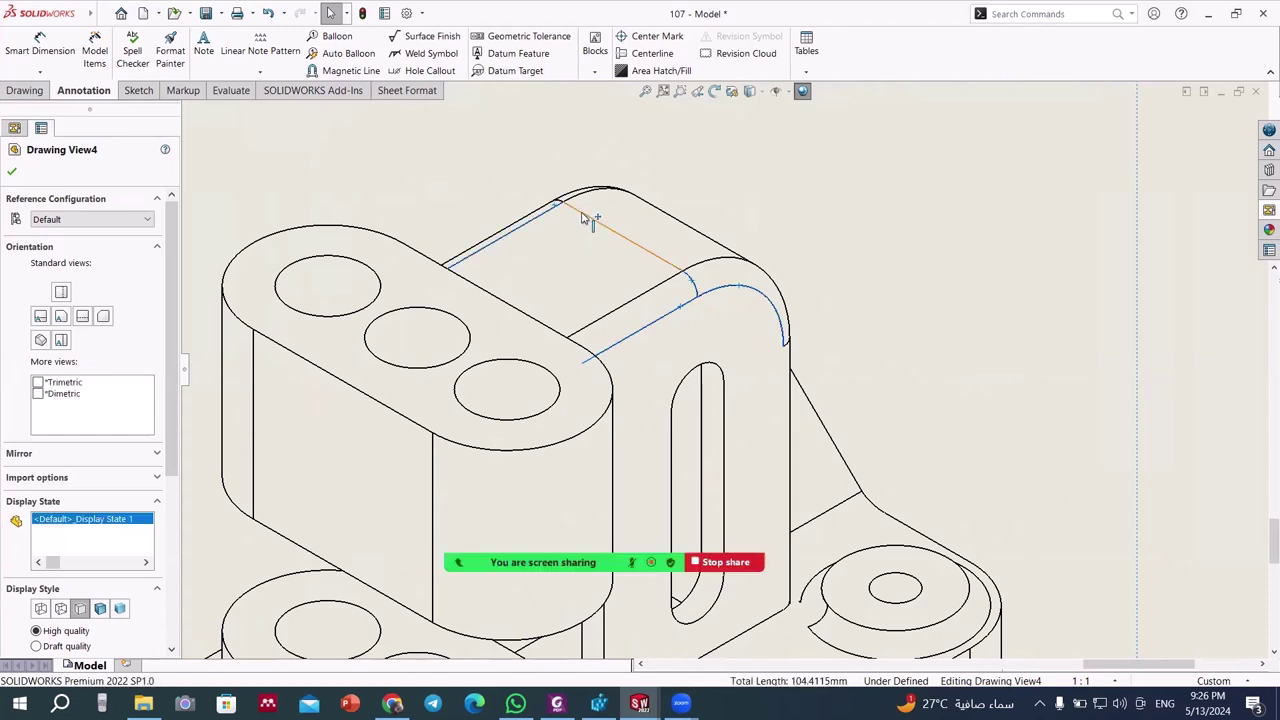
ctrl+click(580, 201)
ctrl+click(580, 201)
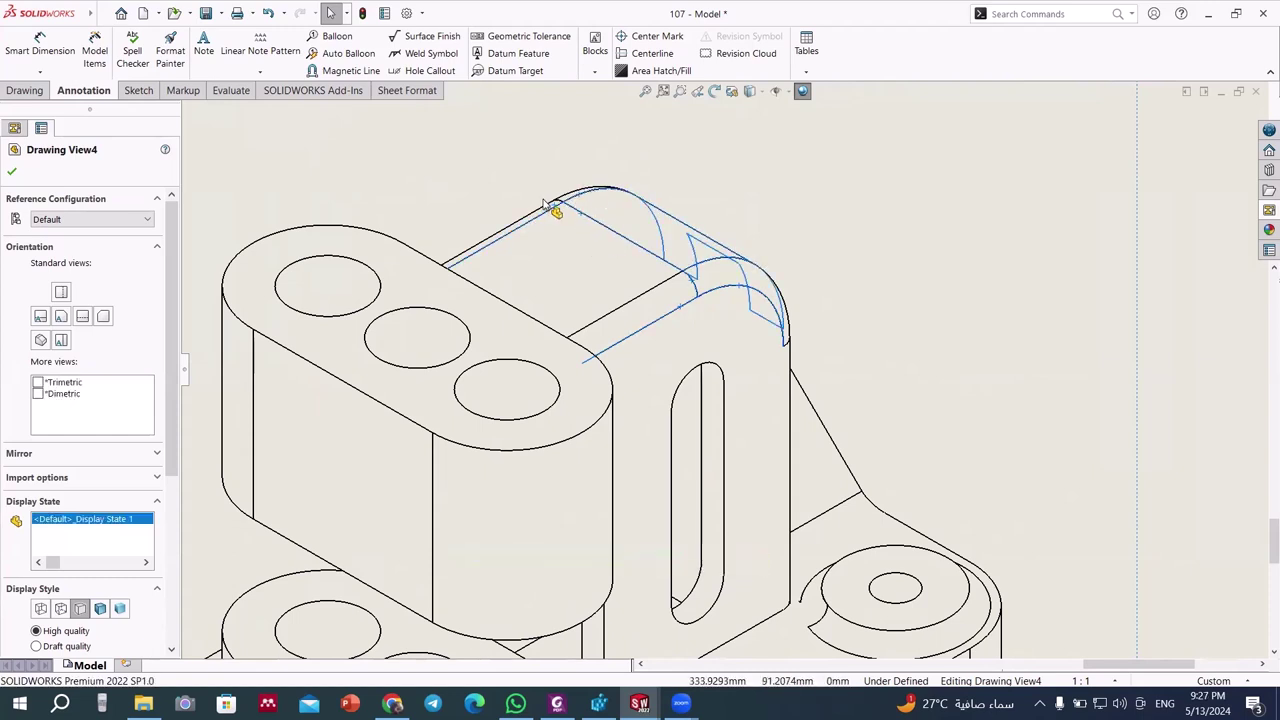
ctrl+click(562, 205)
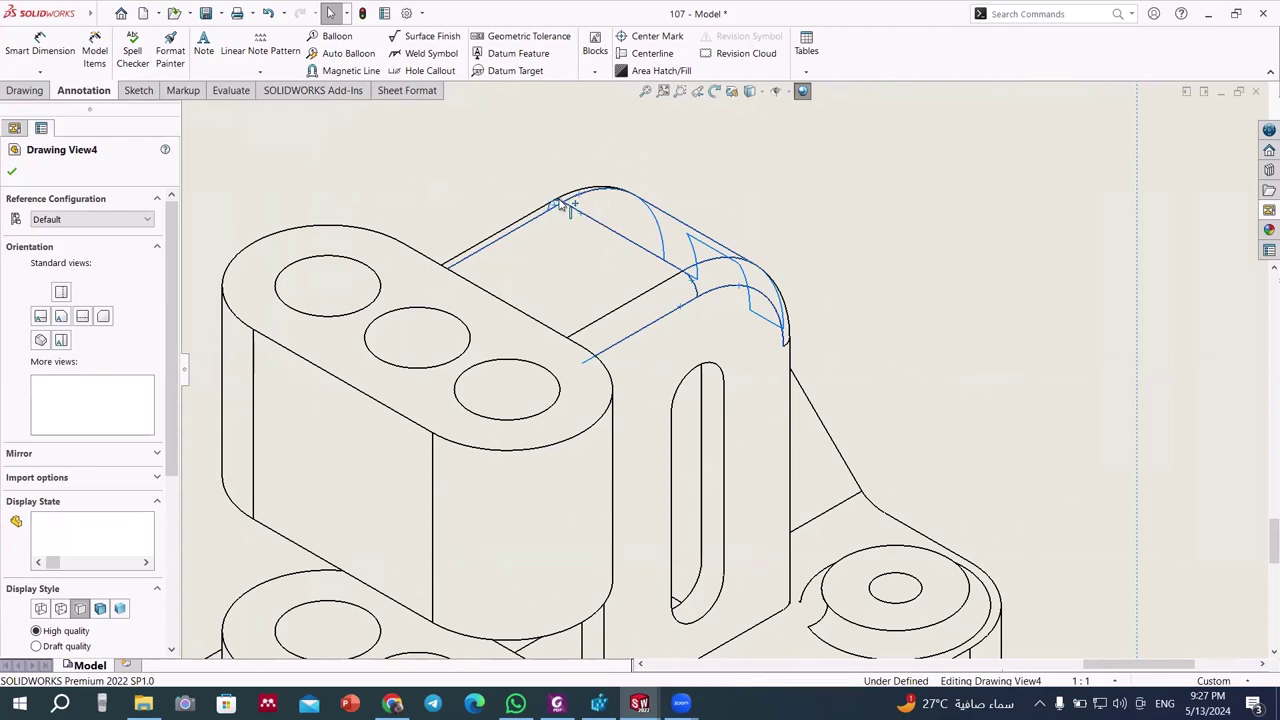
ctrl+click(565, 205)
right_click(565, 205)
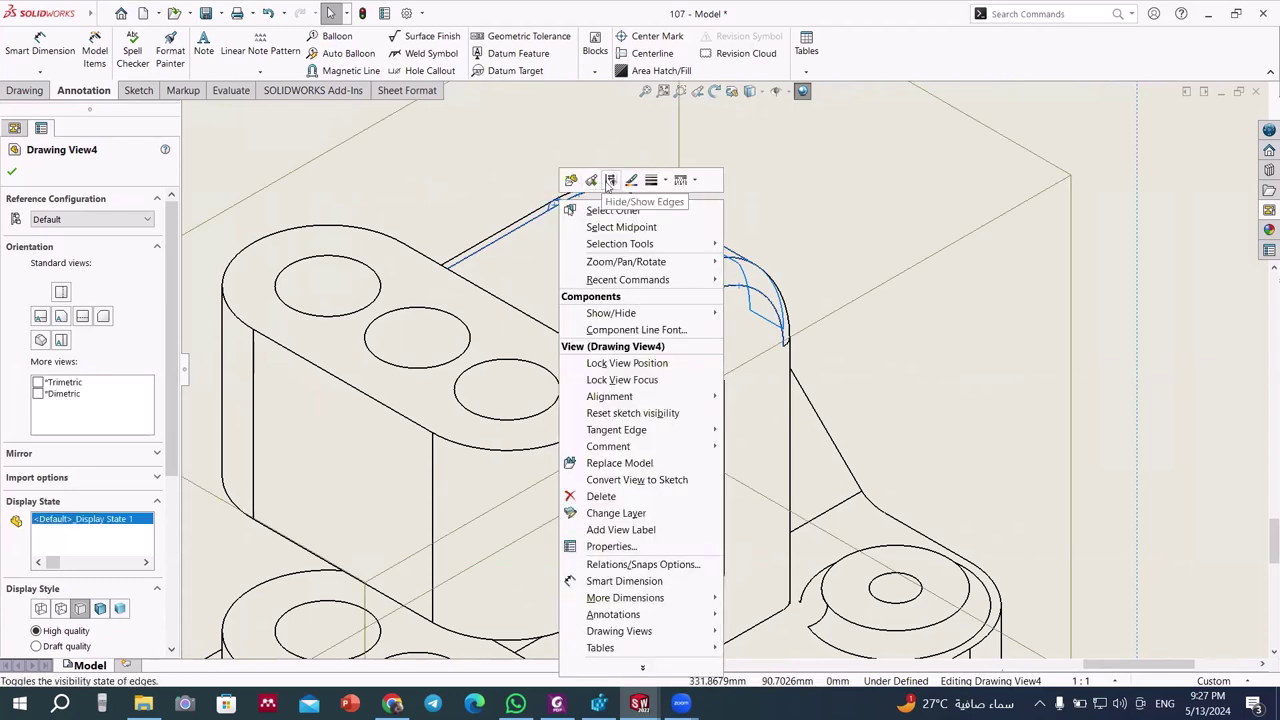
click(609, 181)
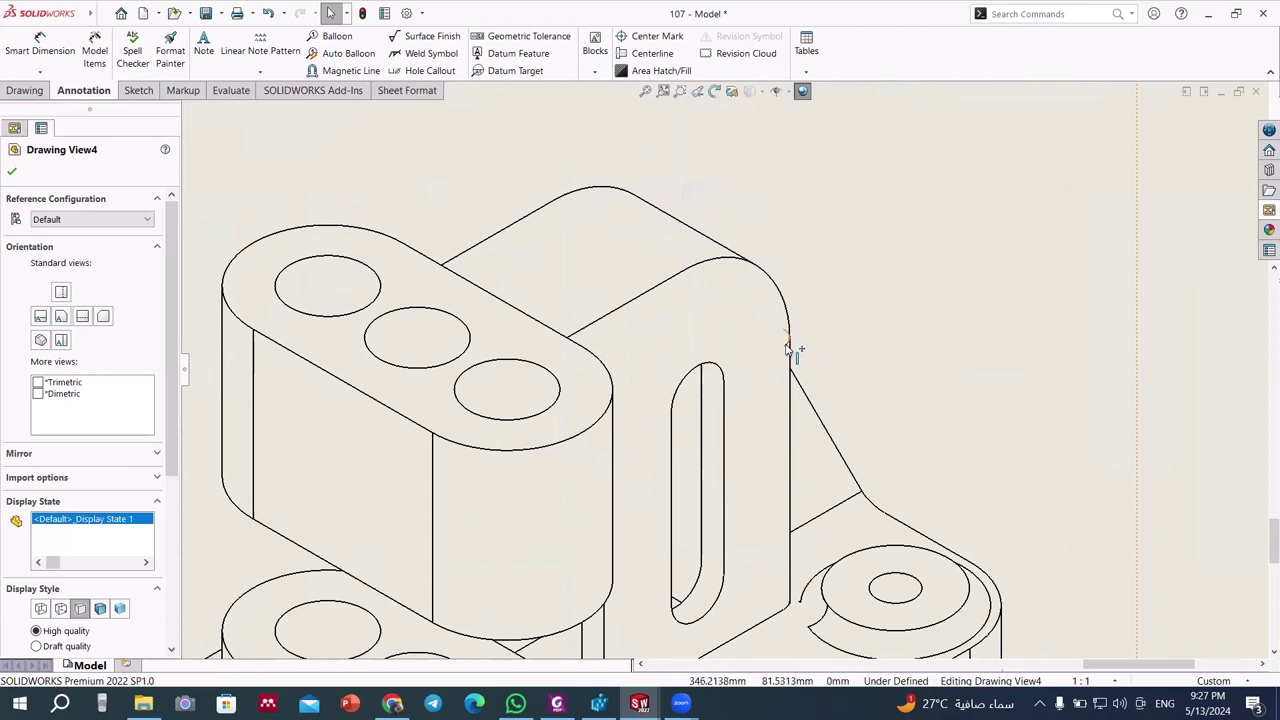
- Select the curved fillet edge and toggle hidden-edge visibility with Hide/Show Edges
click(788, 346)
scroll(787, 345, down, 2)
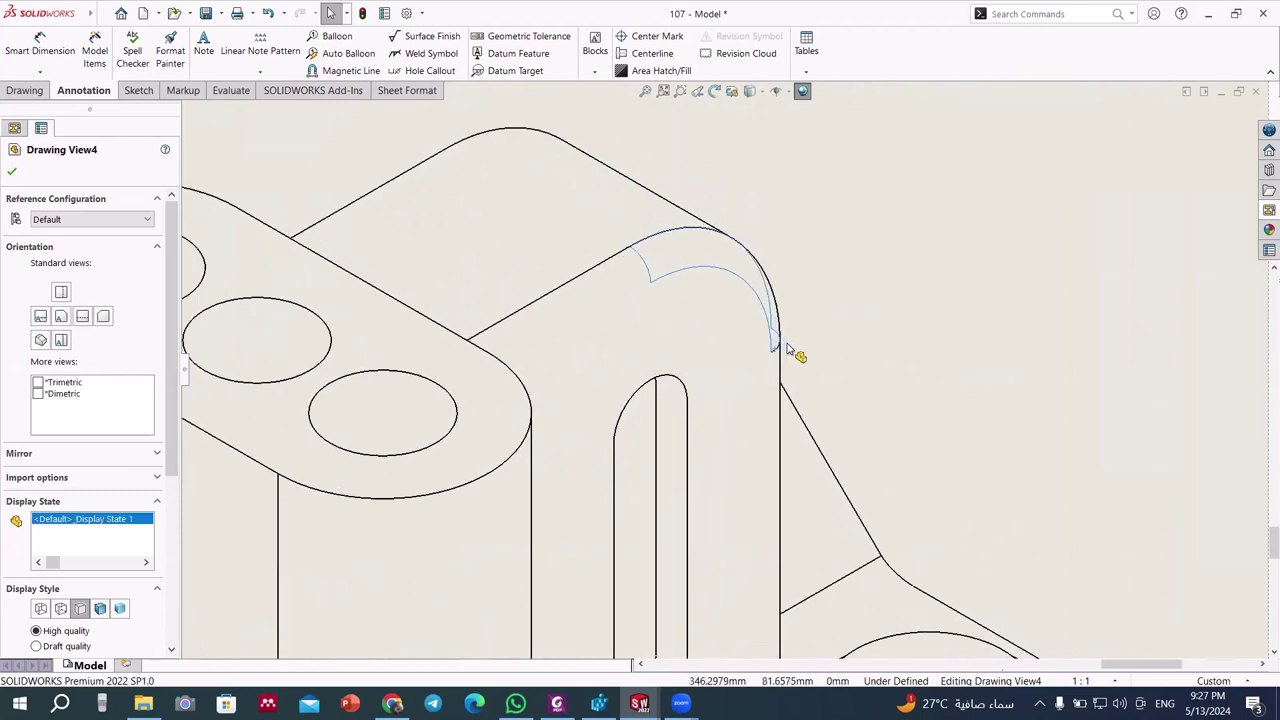
scroll(780, 350, down, 2)
click(776, 355)
click(775, 354)
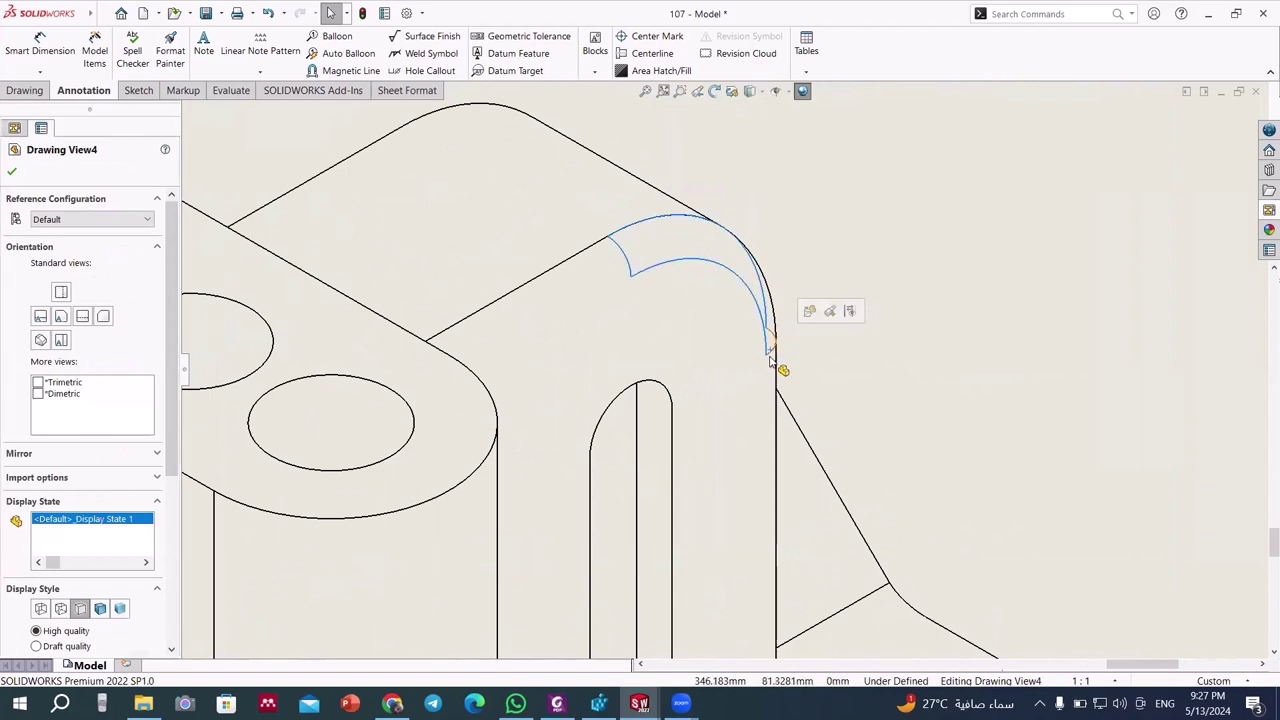
click(771, 353)
click(771, 350)
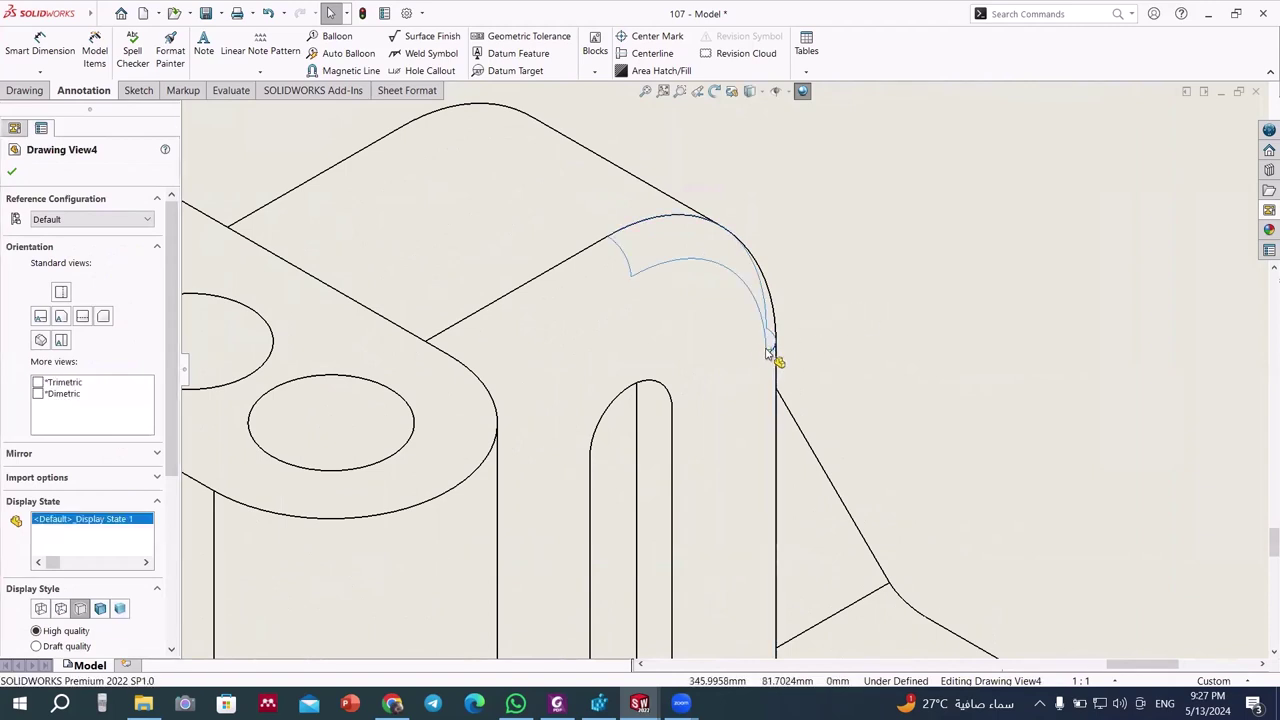
right_click(771, 354)
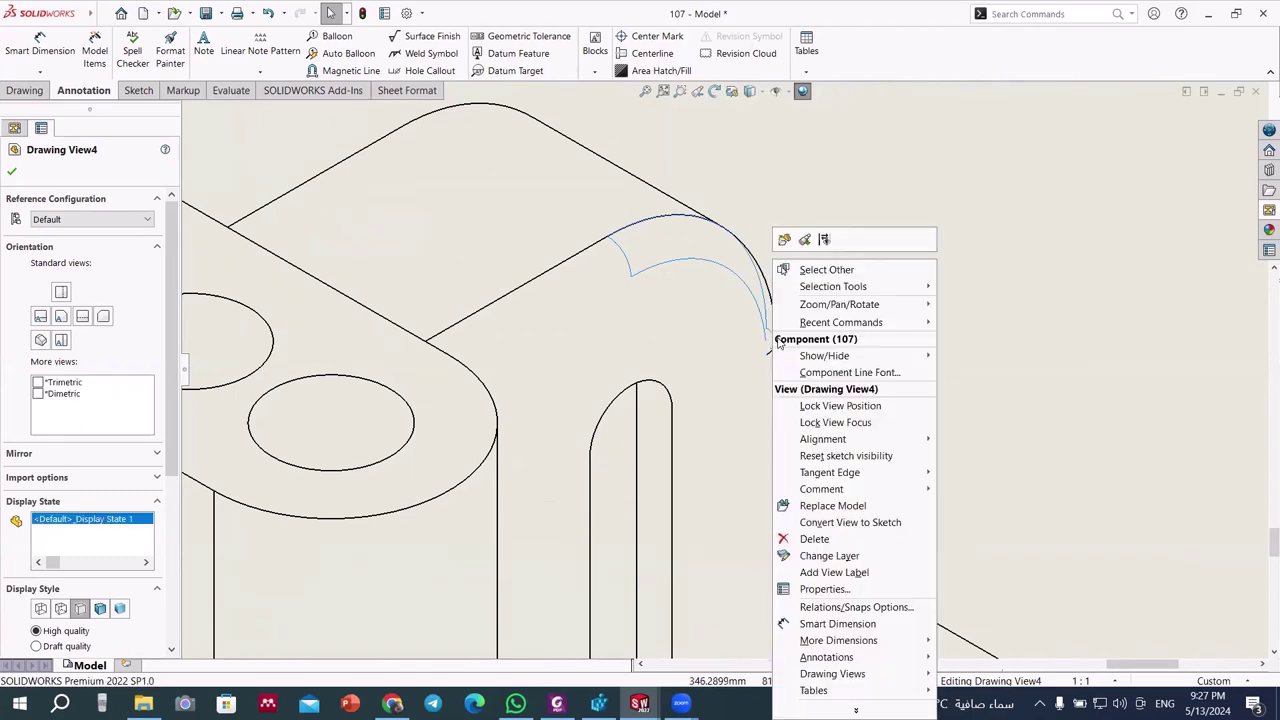
click(824, 240)
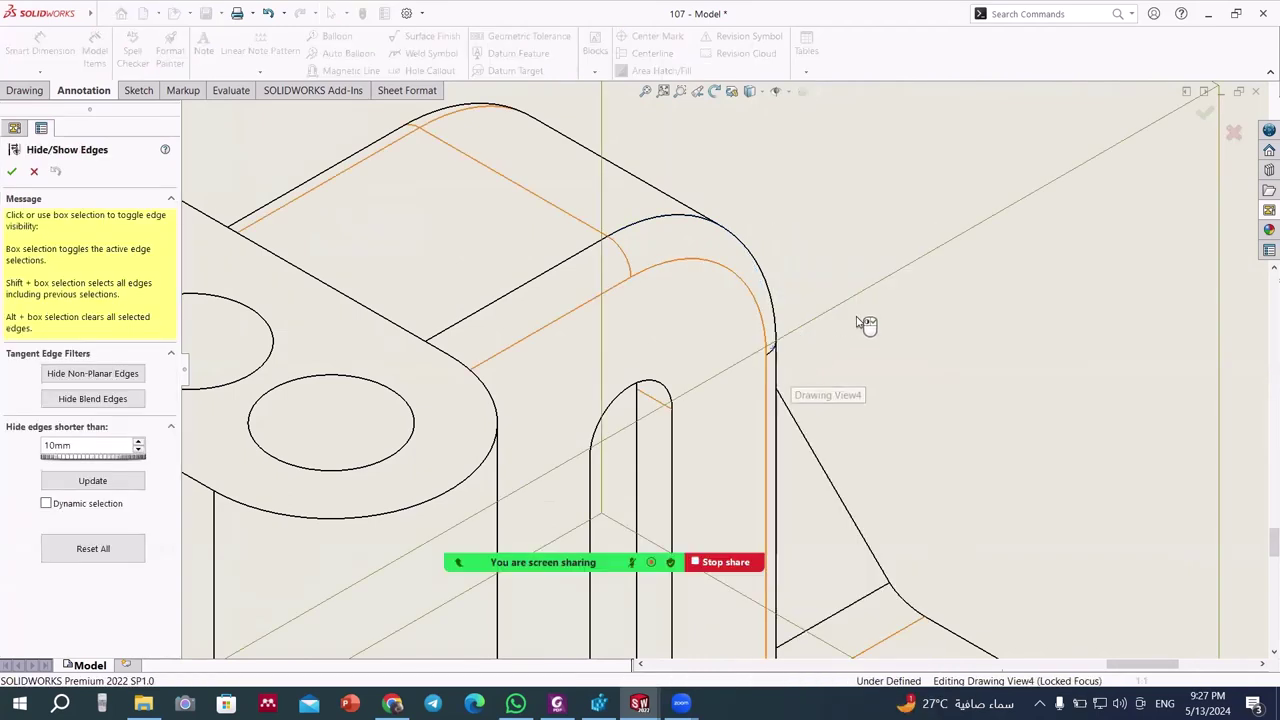
click(790, 365)
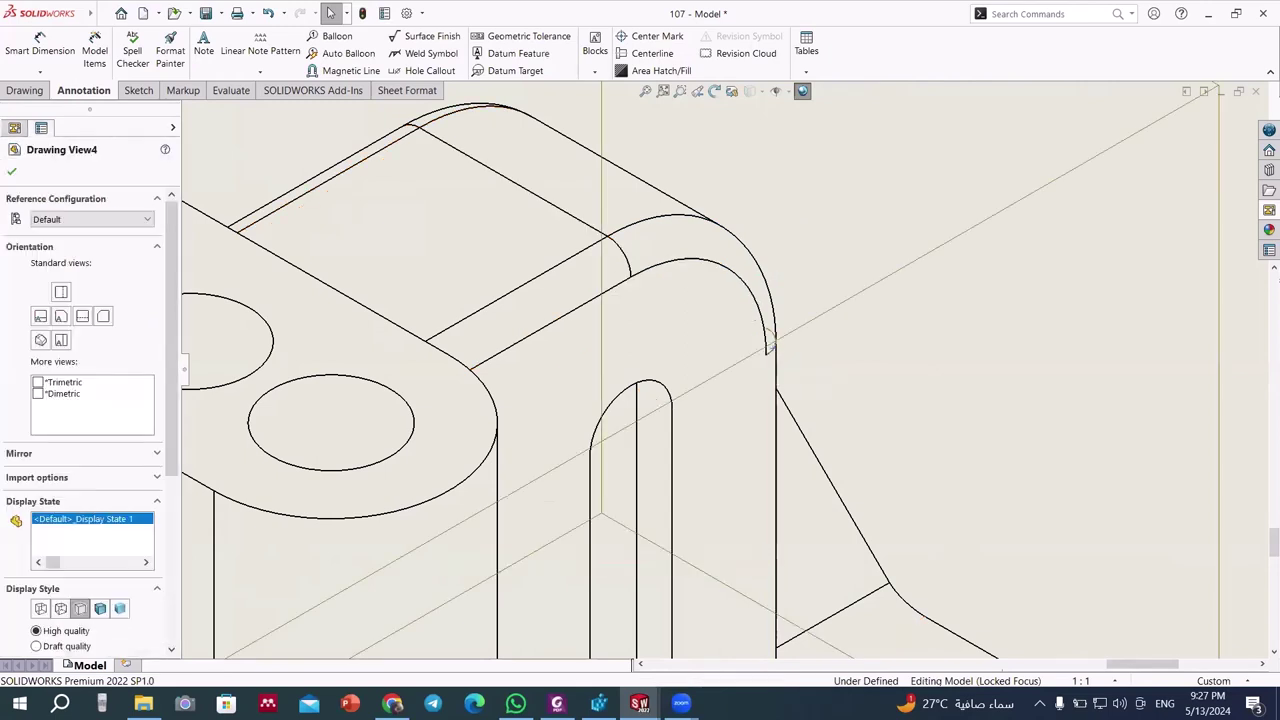
- Select the upper fillet arc and long top edges, then close the options menu unchanged
click(652, 265)
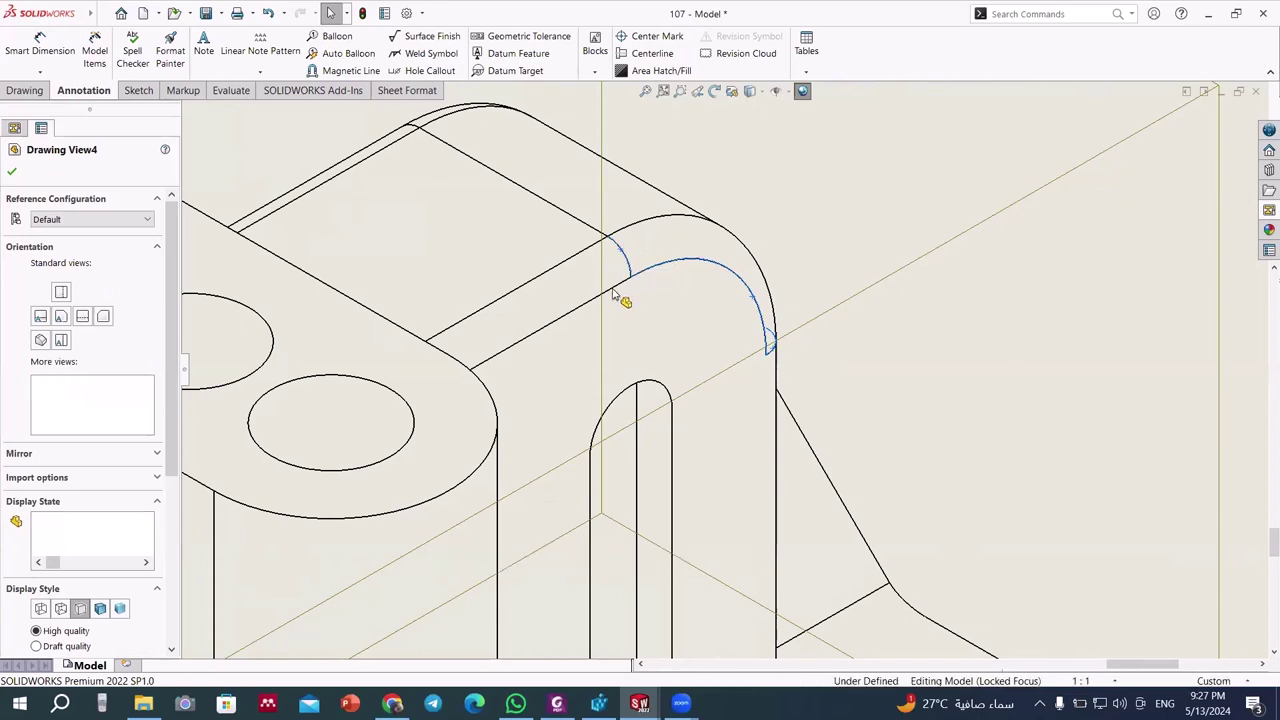
ctrl+click(611, 287)
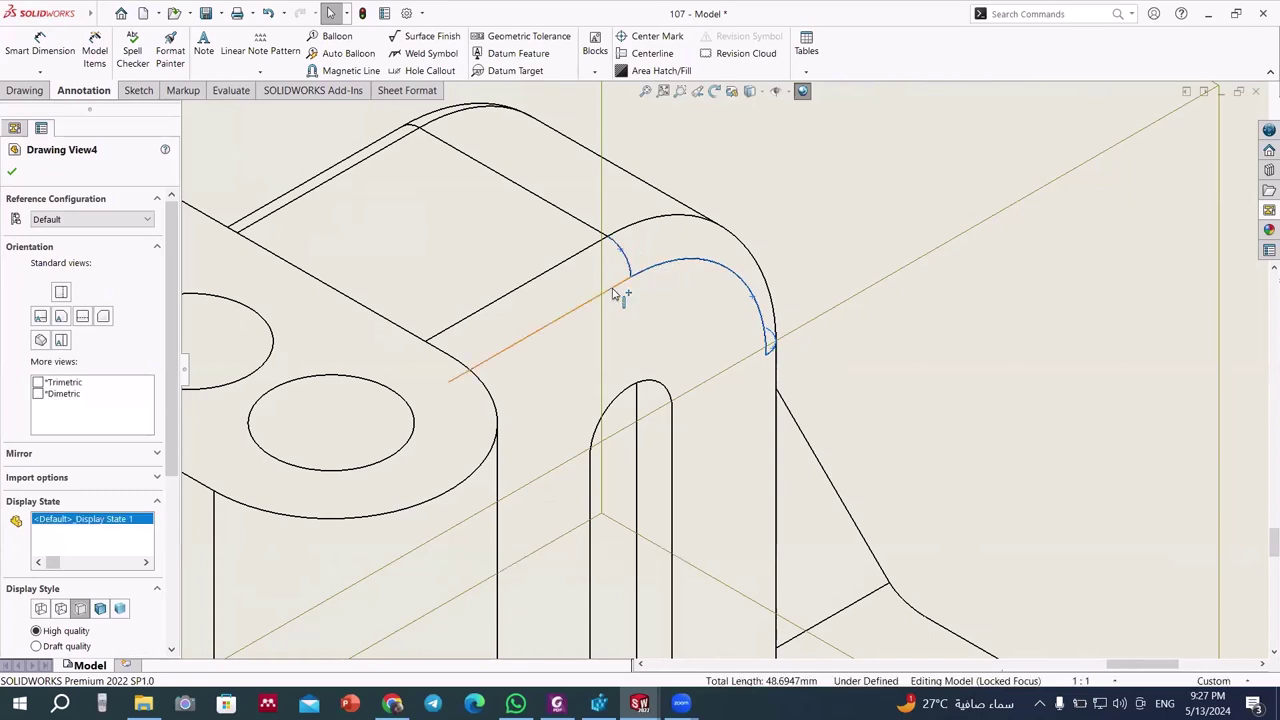
ctrl+click(557, 210)
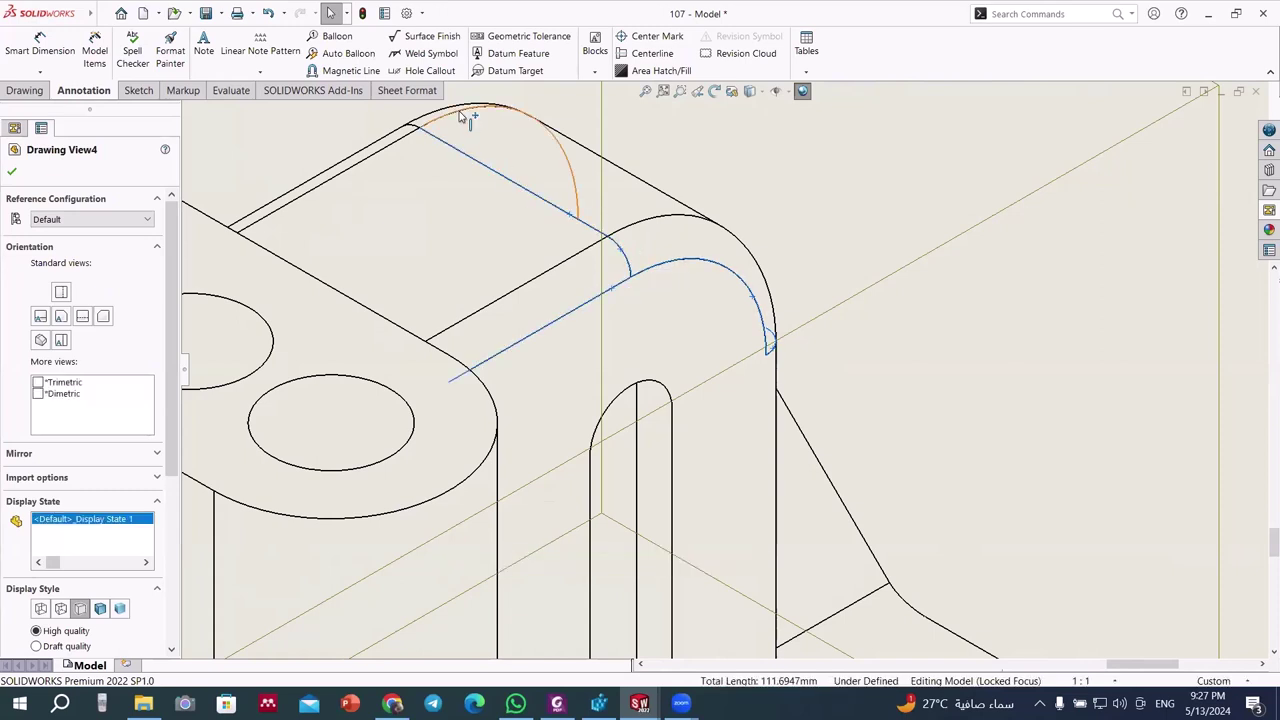
ctrl+click(463, 114)
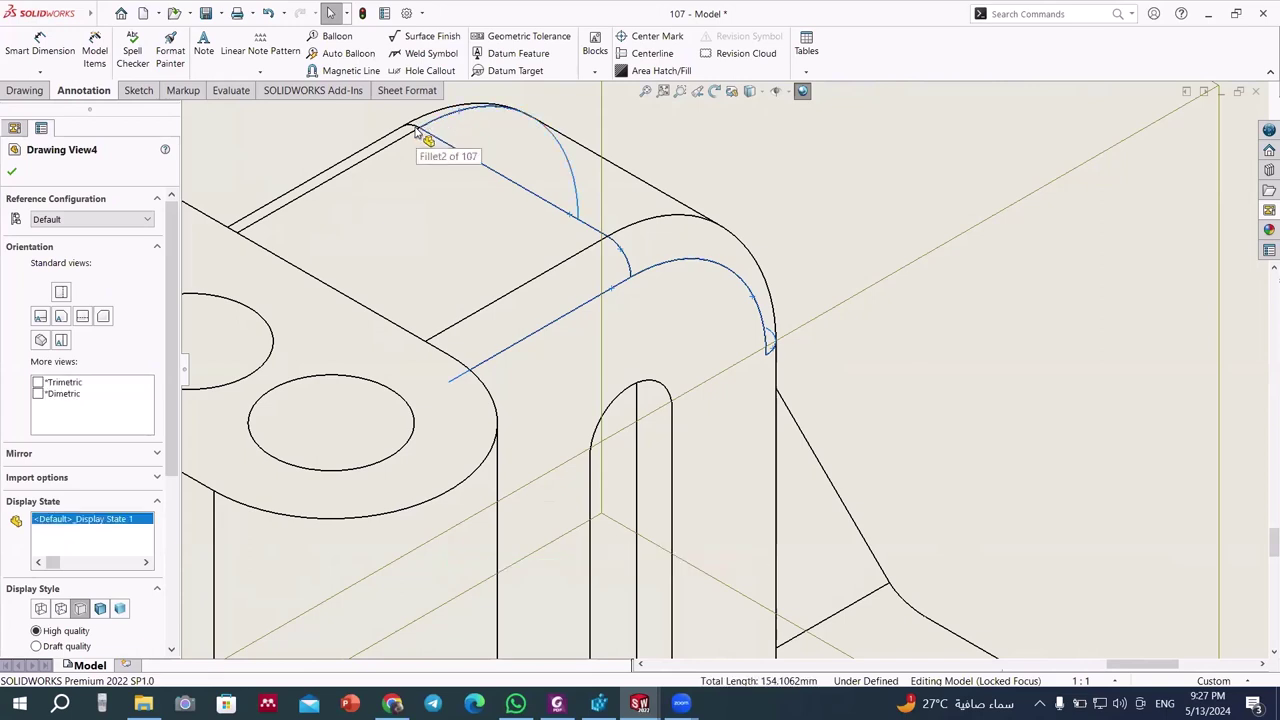
ctrl+click(413, 130)
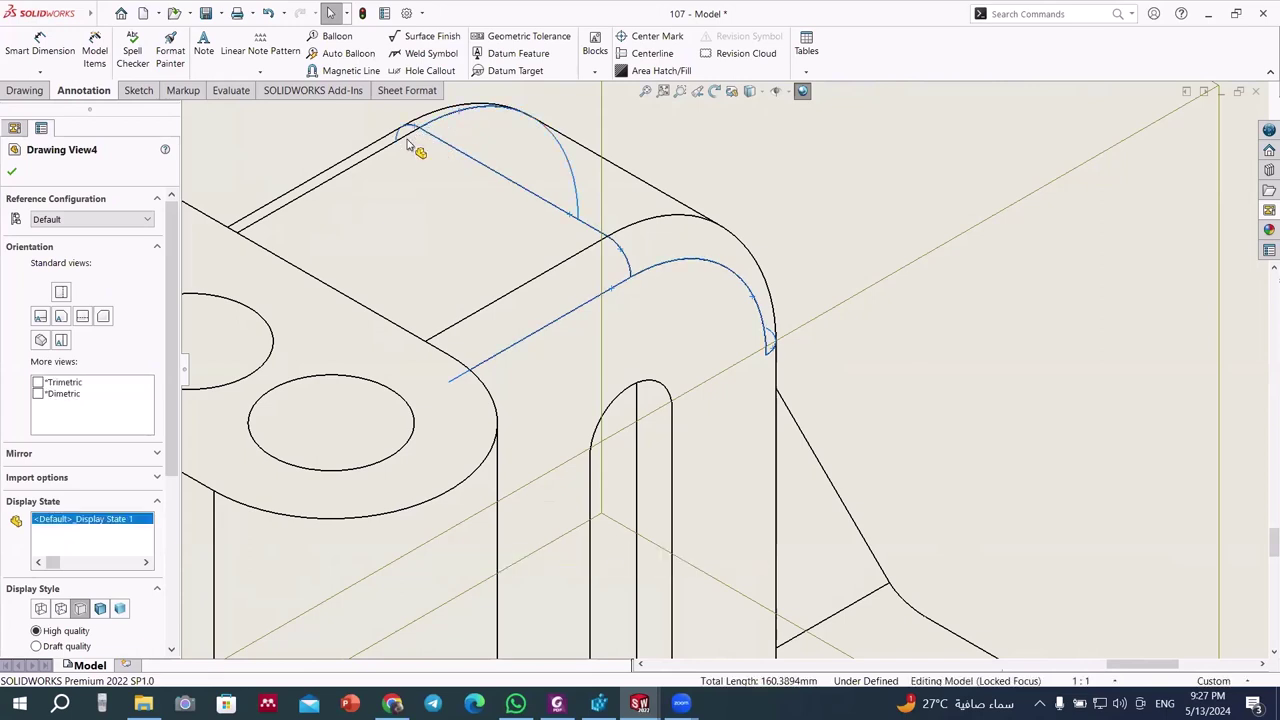
ctrl+click(405, 138)
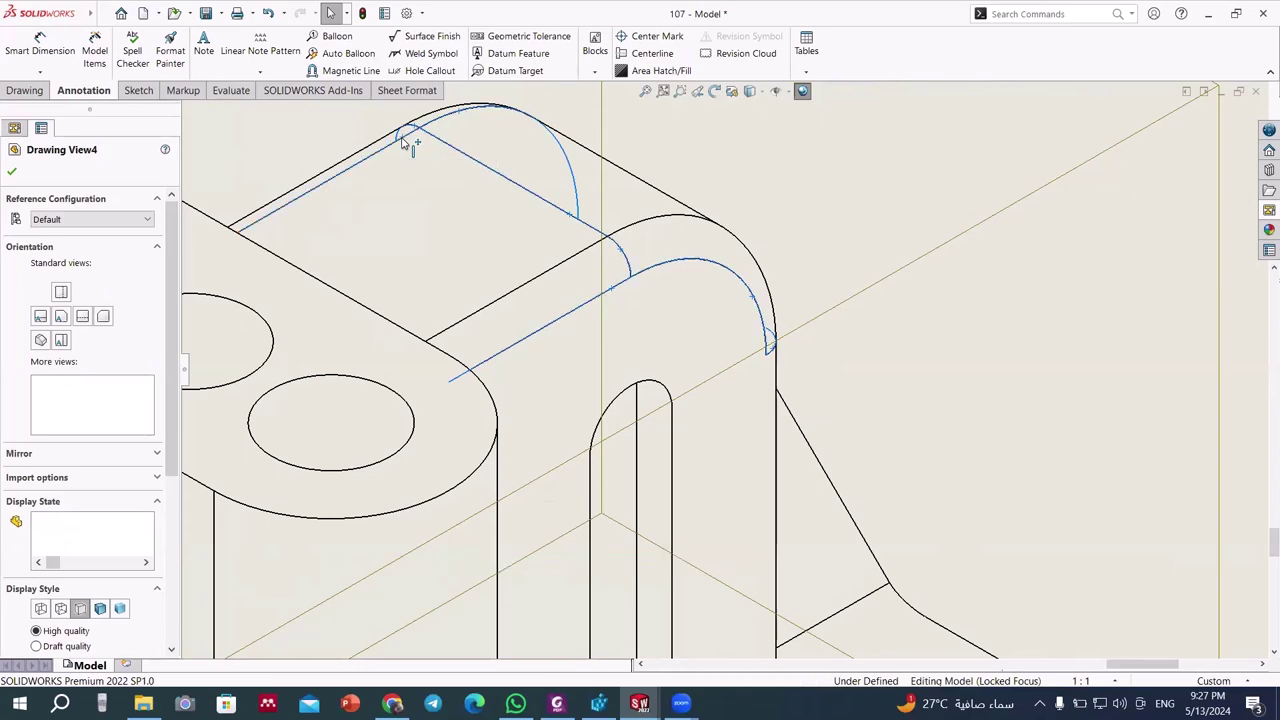
right_click(405, 143)
click(530, 295)
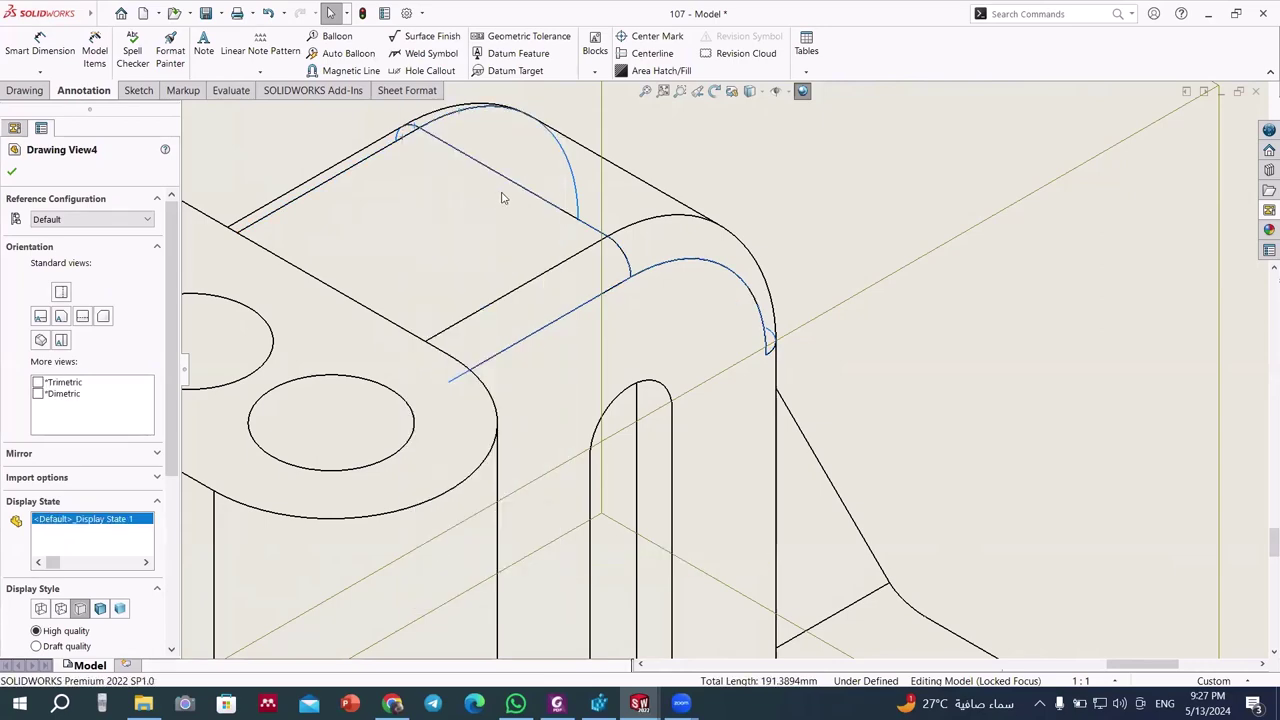
scroll(690, 380, up, 5)
scroll(694, 383, up, 2)
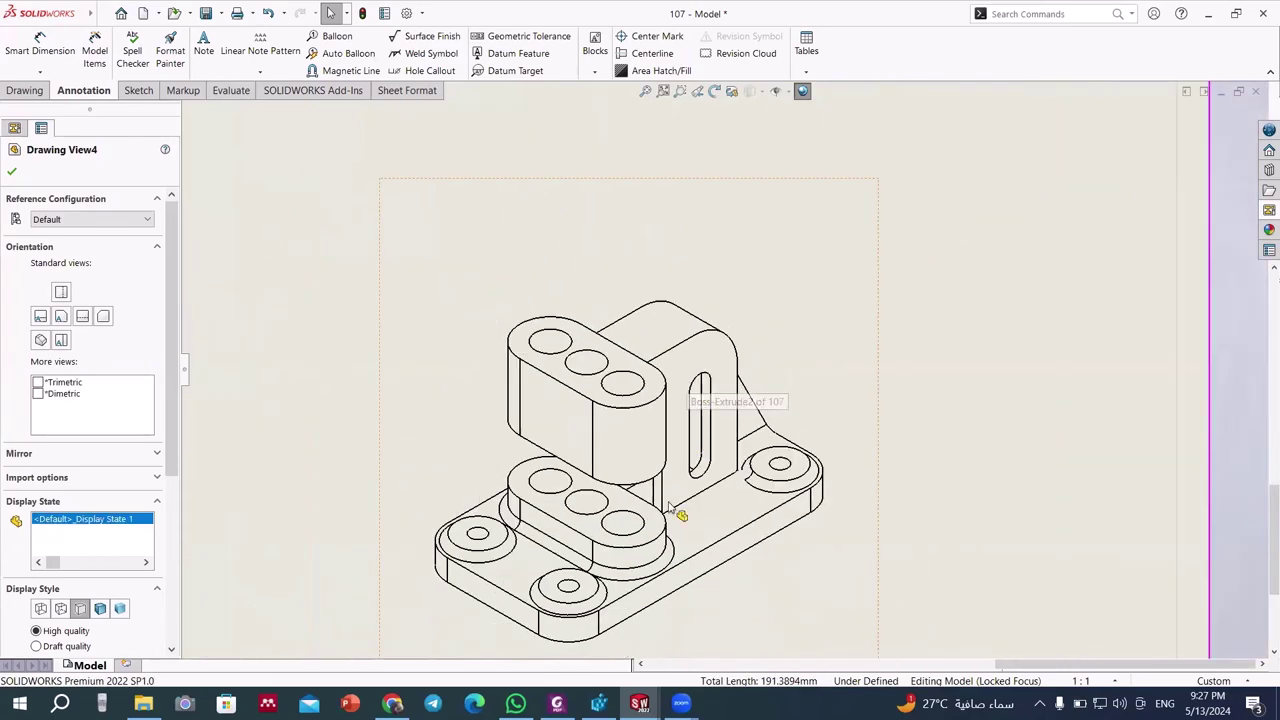
- Hide the vertical tangent edges on the upper block and base of the isometric view
click(580, 410)
ctrl+click(468, 441)
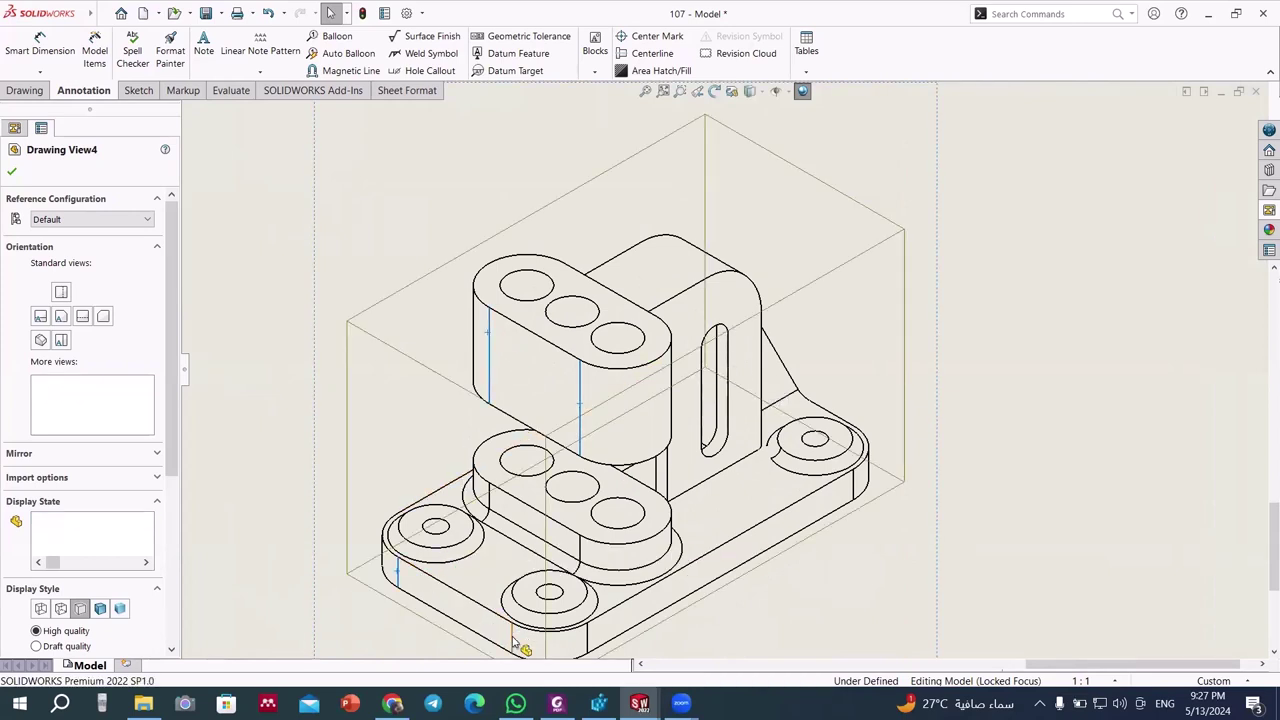
ctrl+click(589, 636)
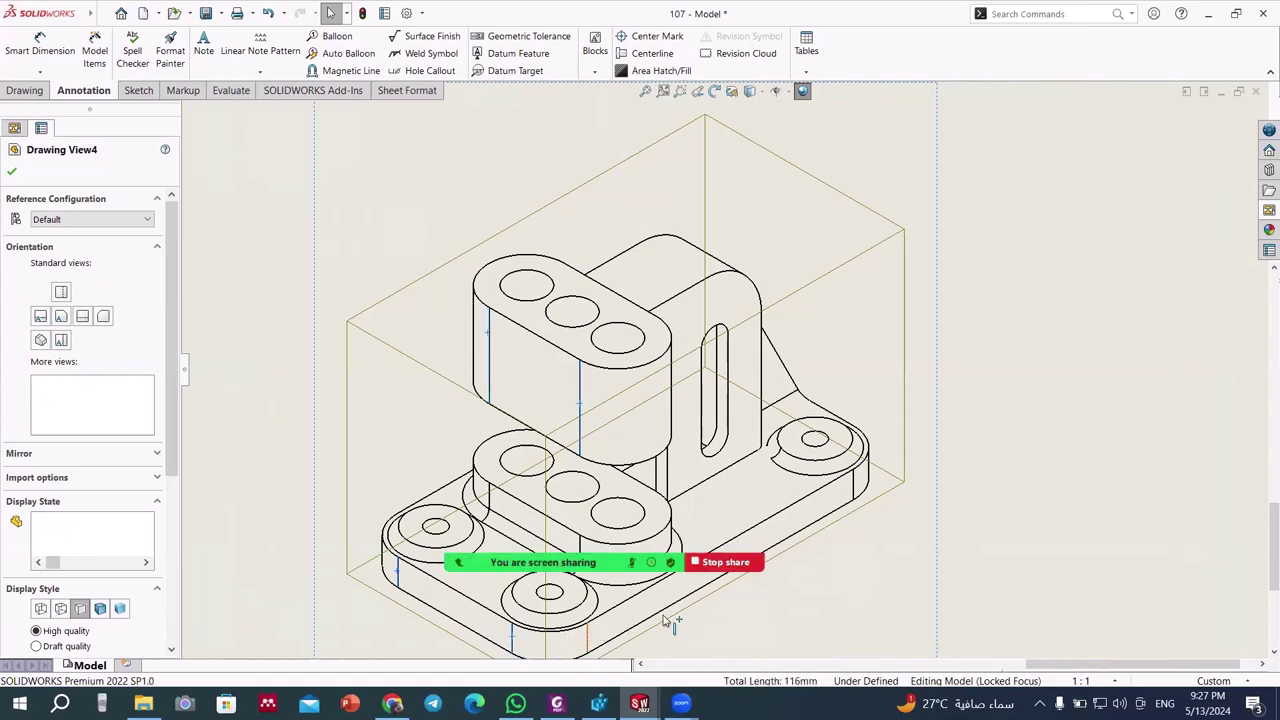
ctrl+click(856, 488)
right_click(880, 352)
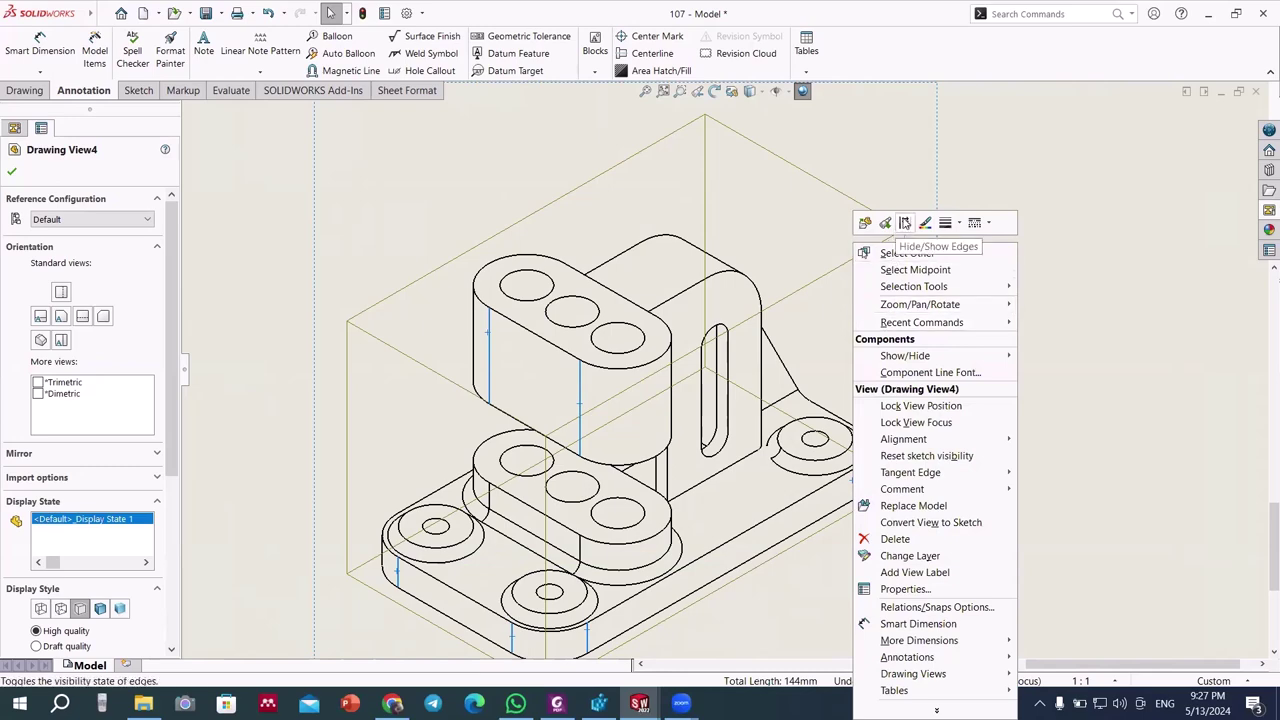
click(739, 311)
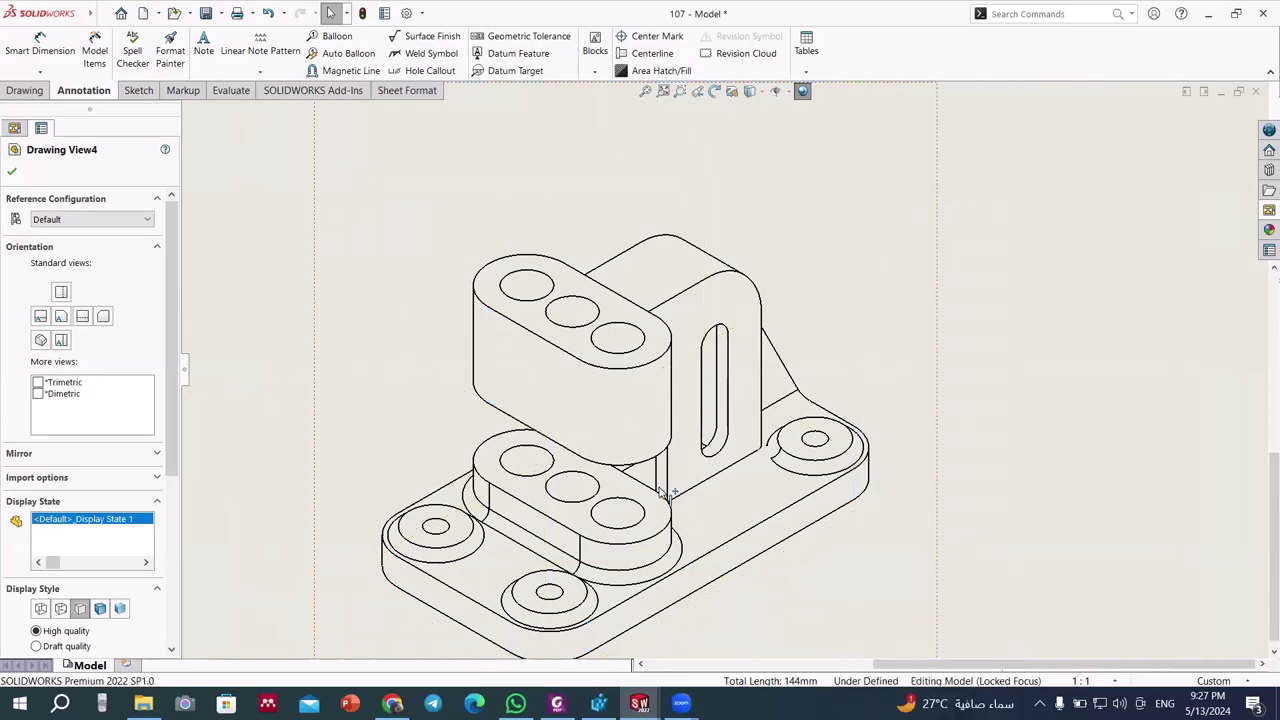
scroll(663, 492, up, 5)
scroll(686, 458, down, 3)
scroll(714, 365, down, 5)
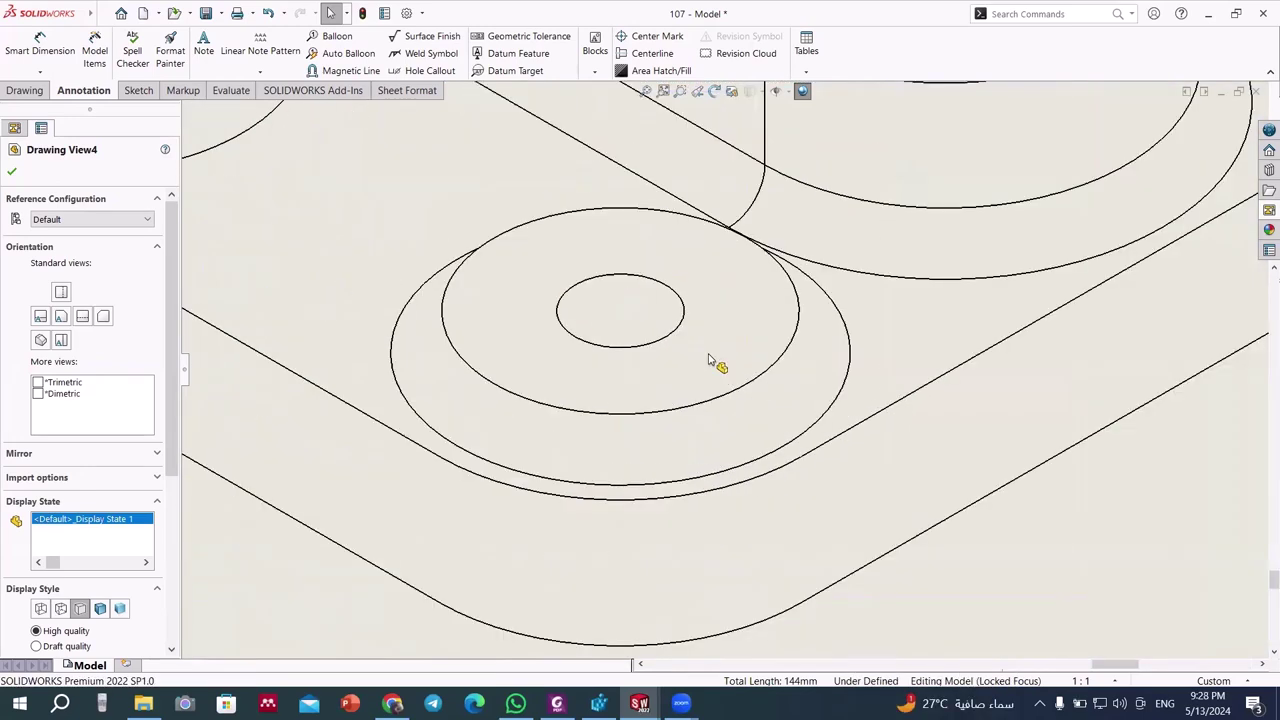
scroll(709, 404, up, 2)
scroll(731, 297, up, 2)
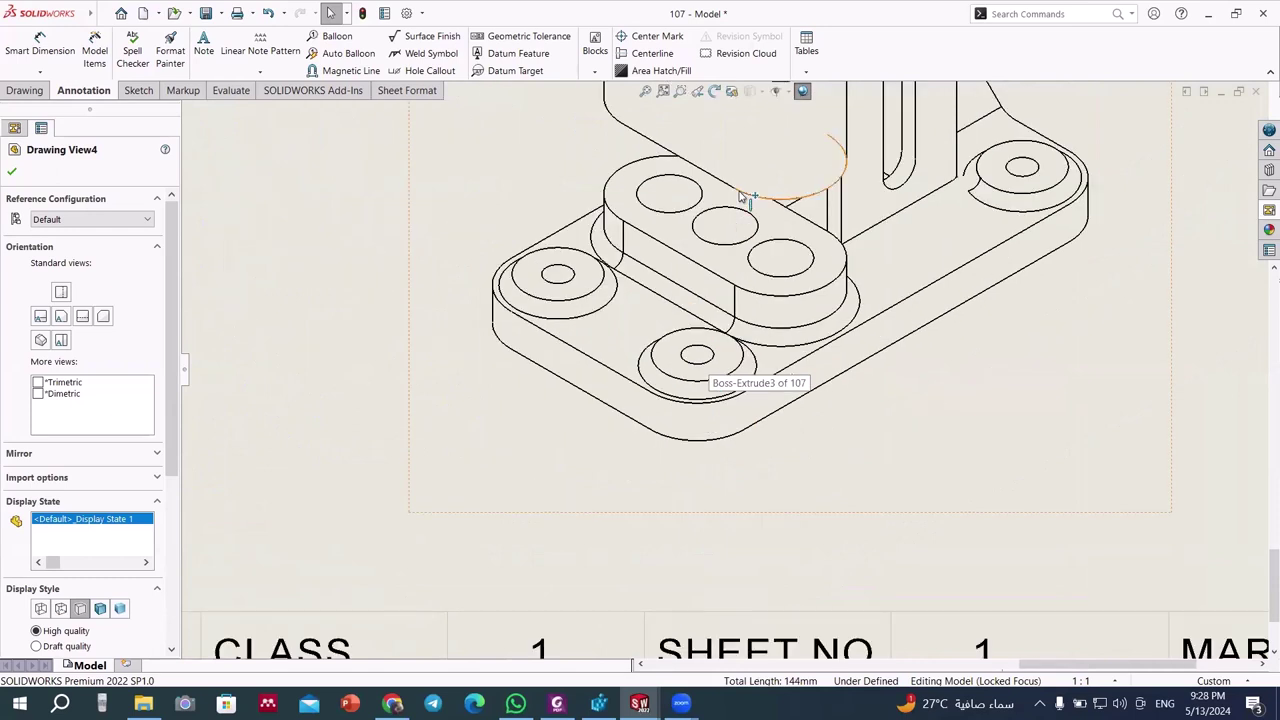
scroll(740, 197, down, 1)
- Hide the lower boss, diagonal and small arc tangent edges where the block meets the base
click(737, 333)
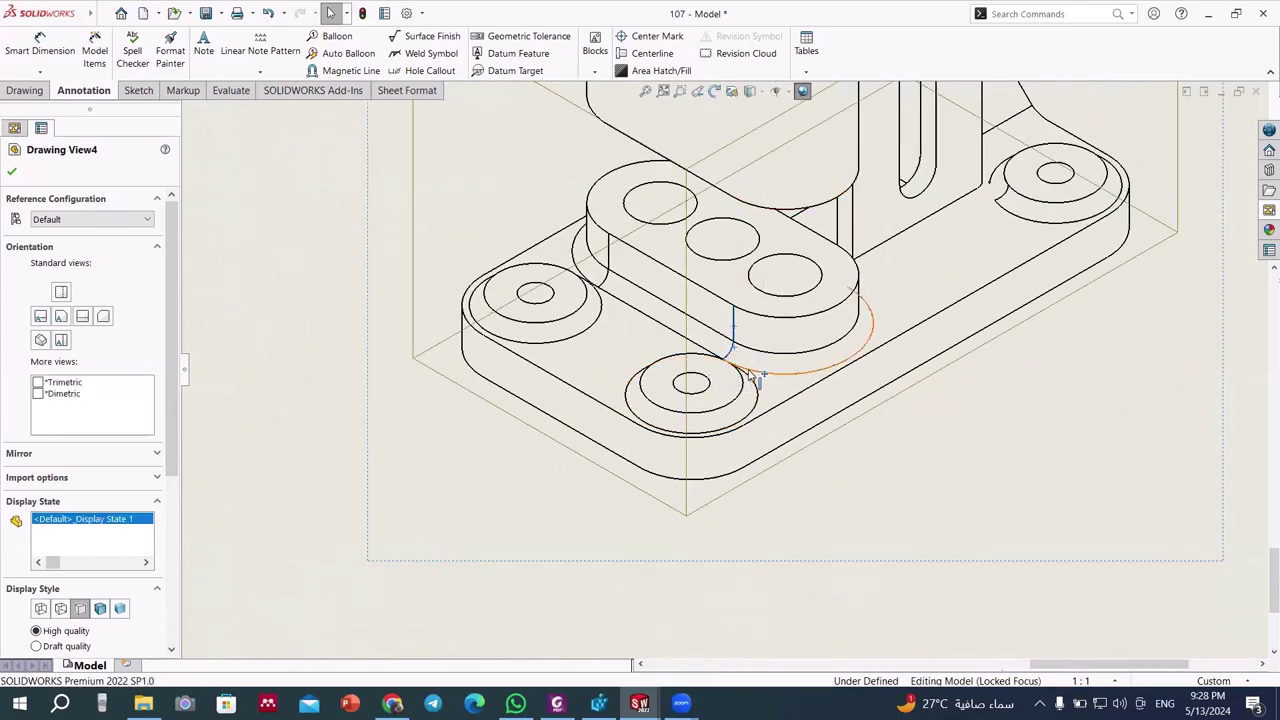
ctrl+click(733, 357)
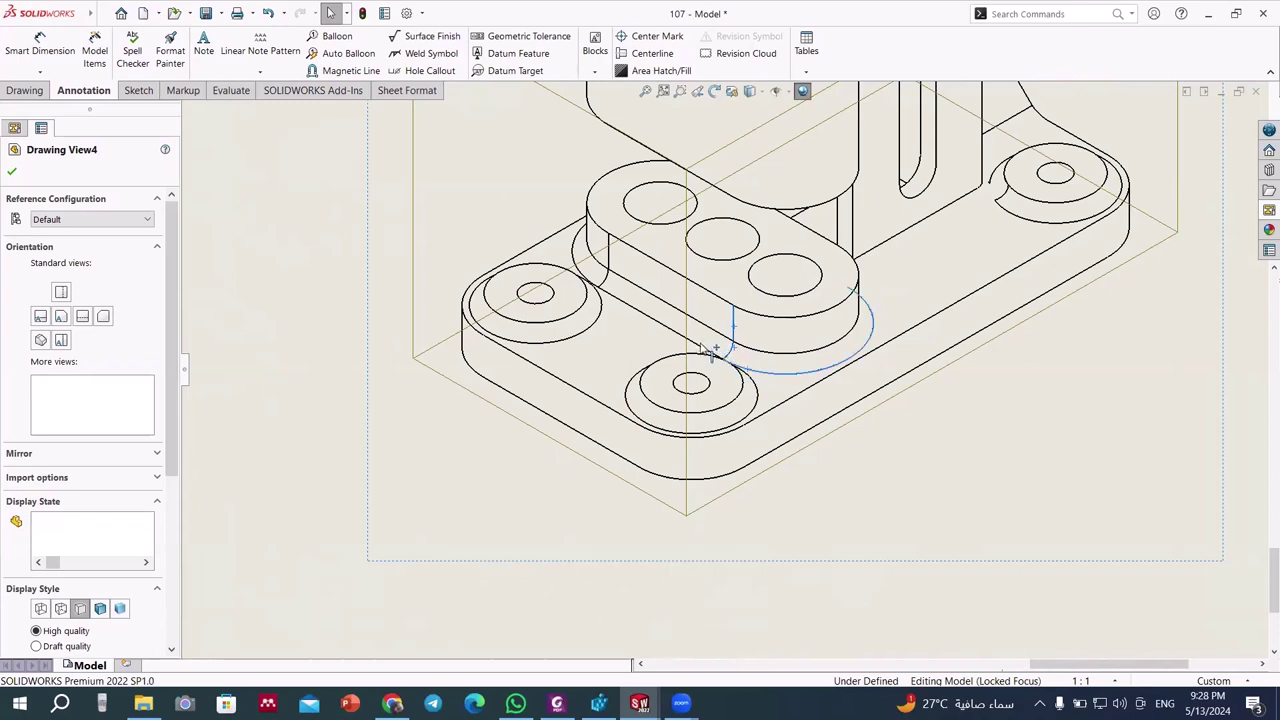
ctrl+click(608, 285)
ctrl+click(583, 271)
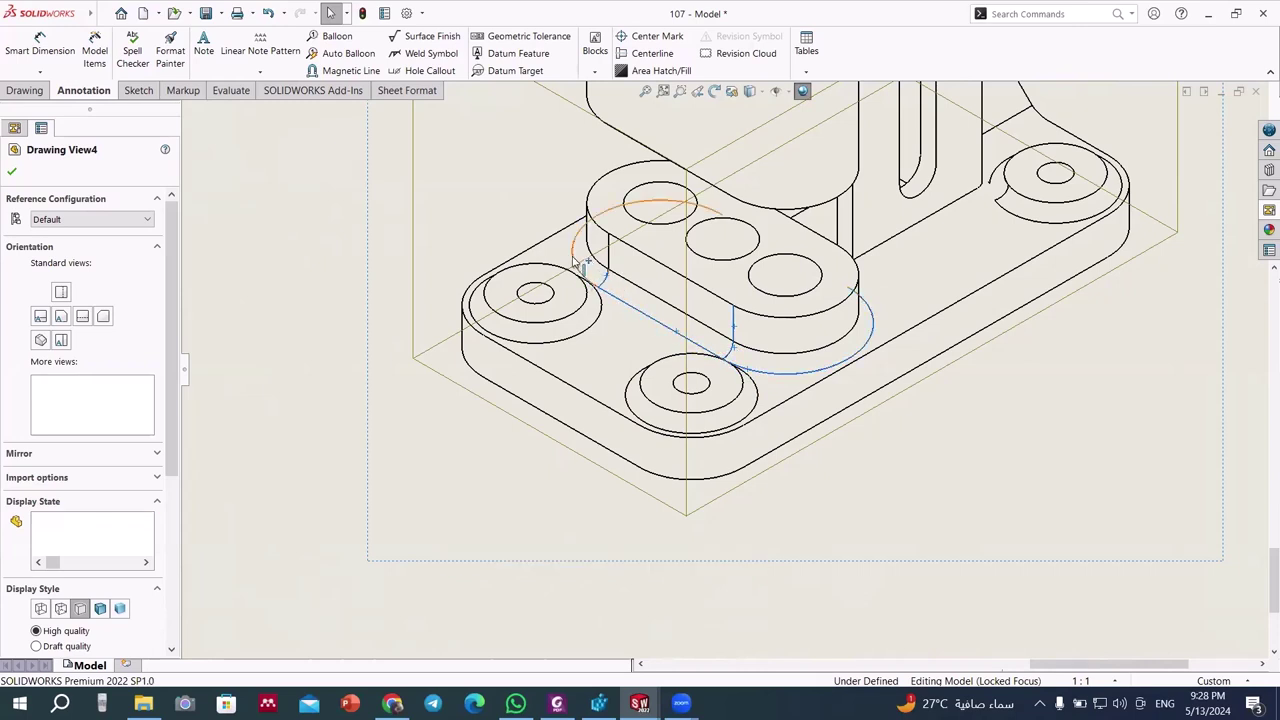
ctrl+click(578, 262)
right_click(575, 243)
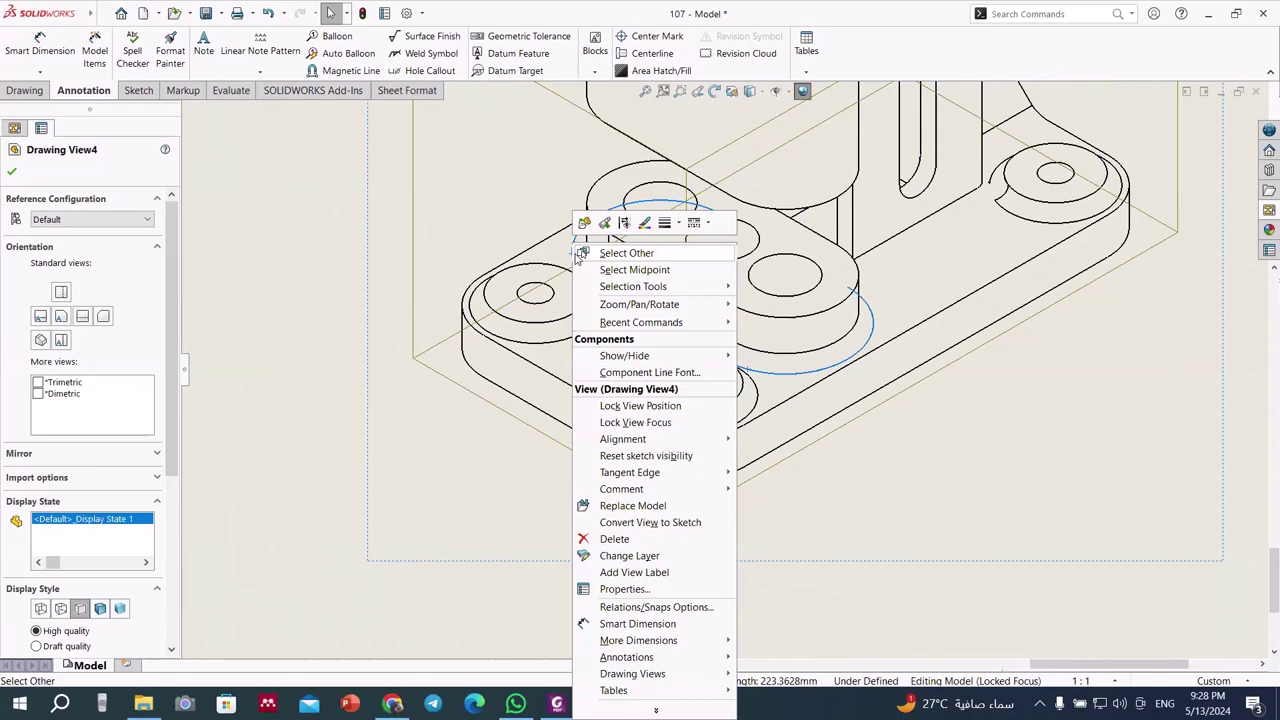
click(623, 224)
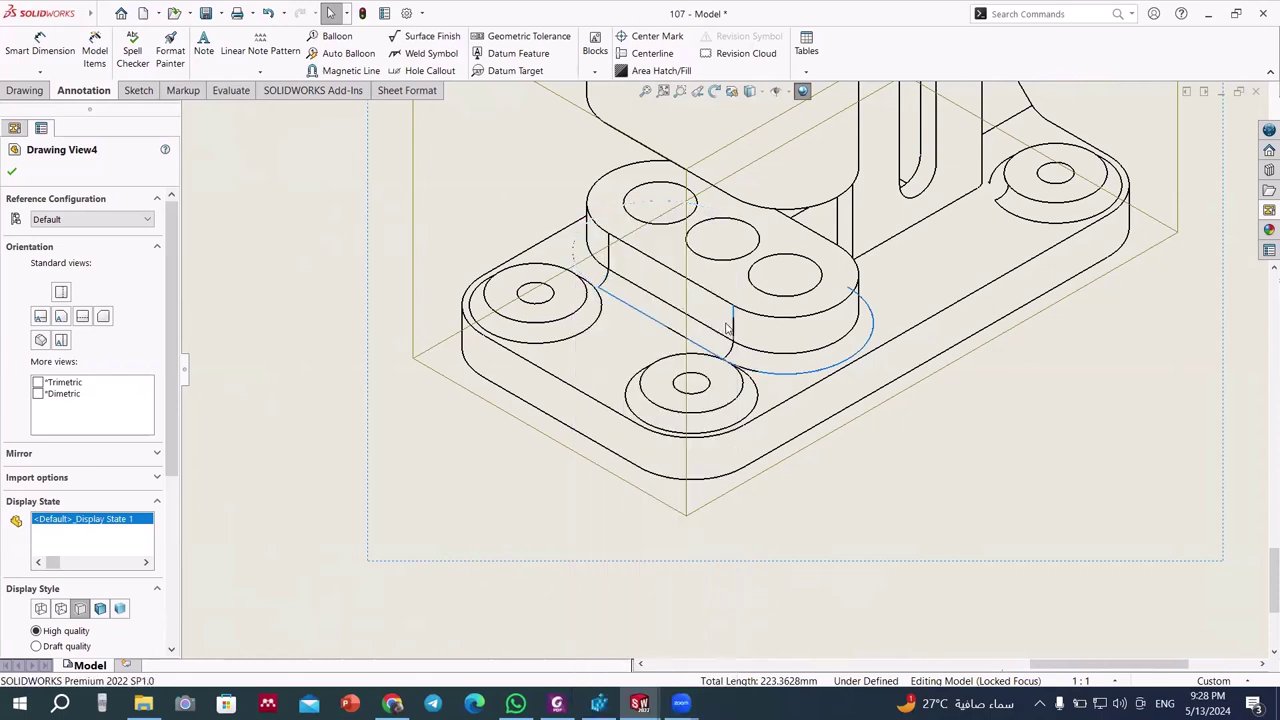
click(610, 252)
click(690, 210)
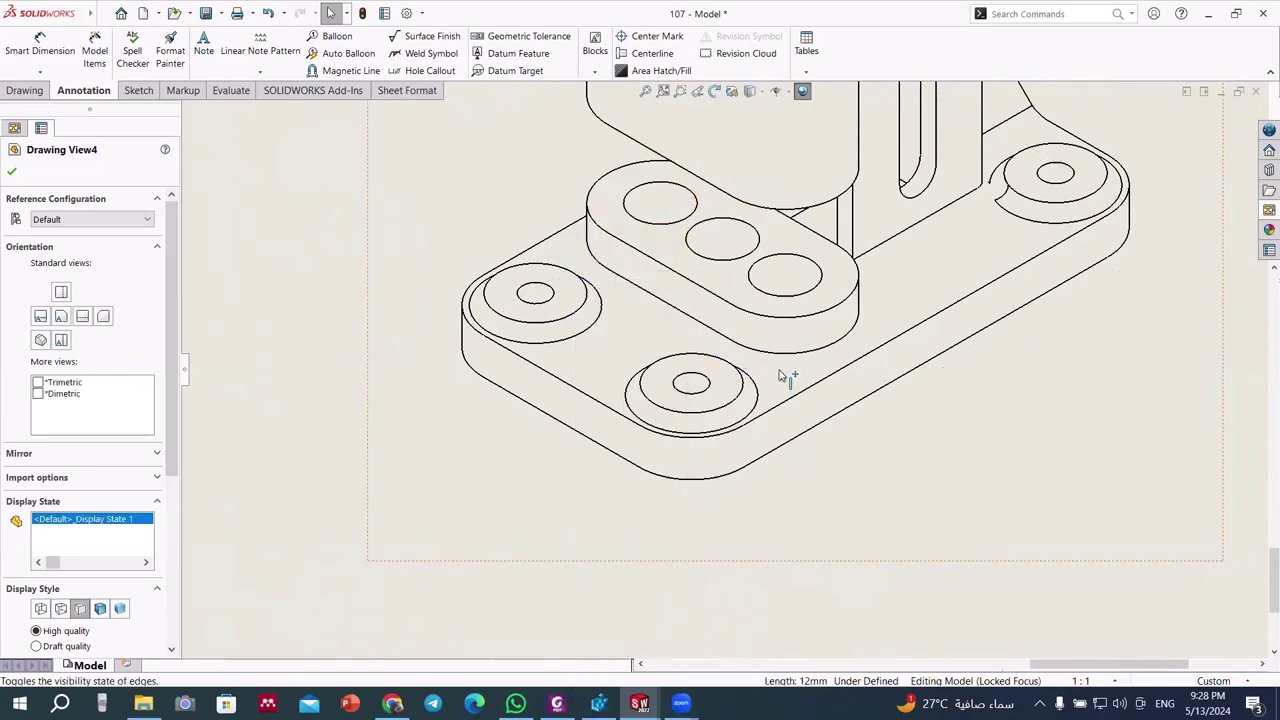
scroll(784, 397, up, 3)
scroll(798, 386, up, 3)
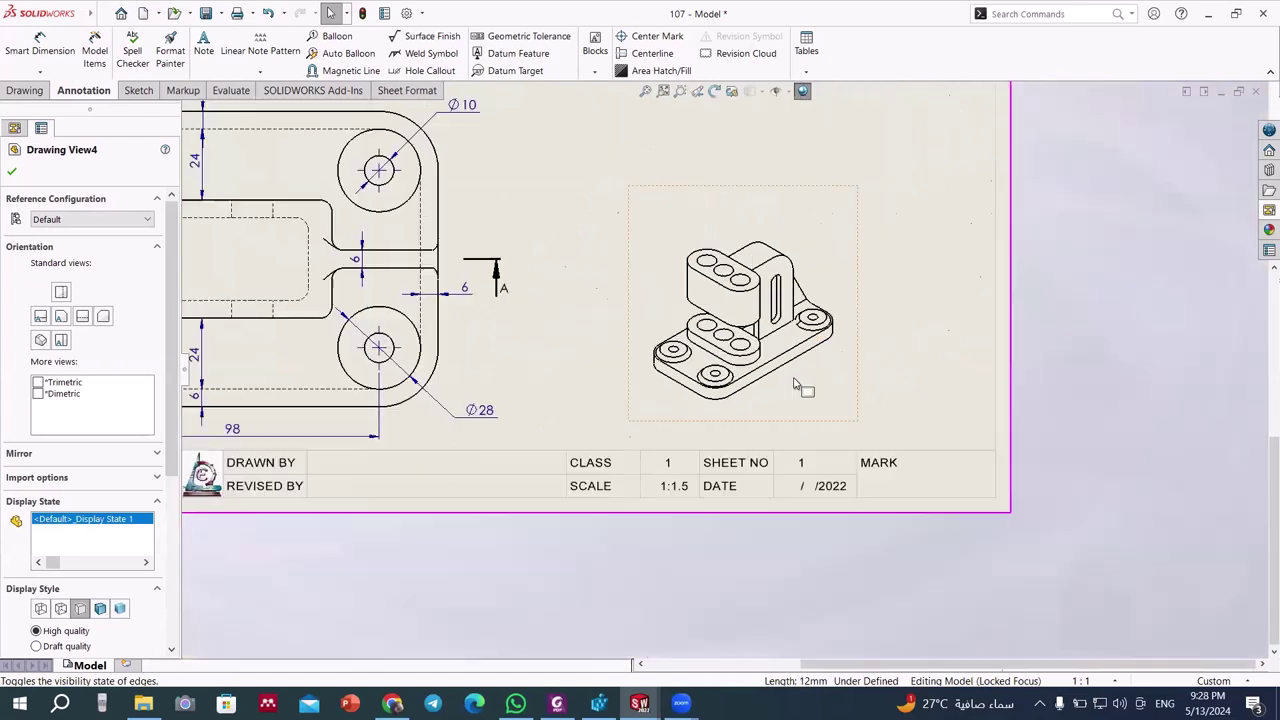
scroll(808, 215, down, 2)
- Paste copies of the isometric view and arrange two under SECTION B-B, one below
click(812, 206)
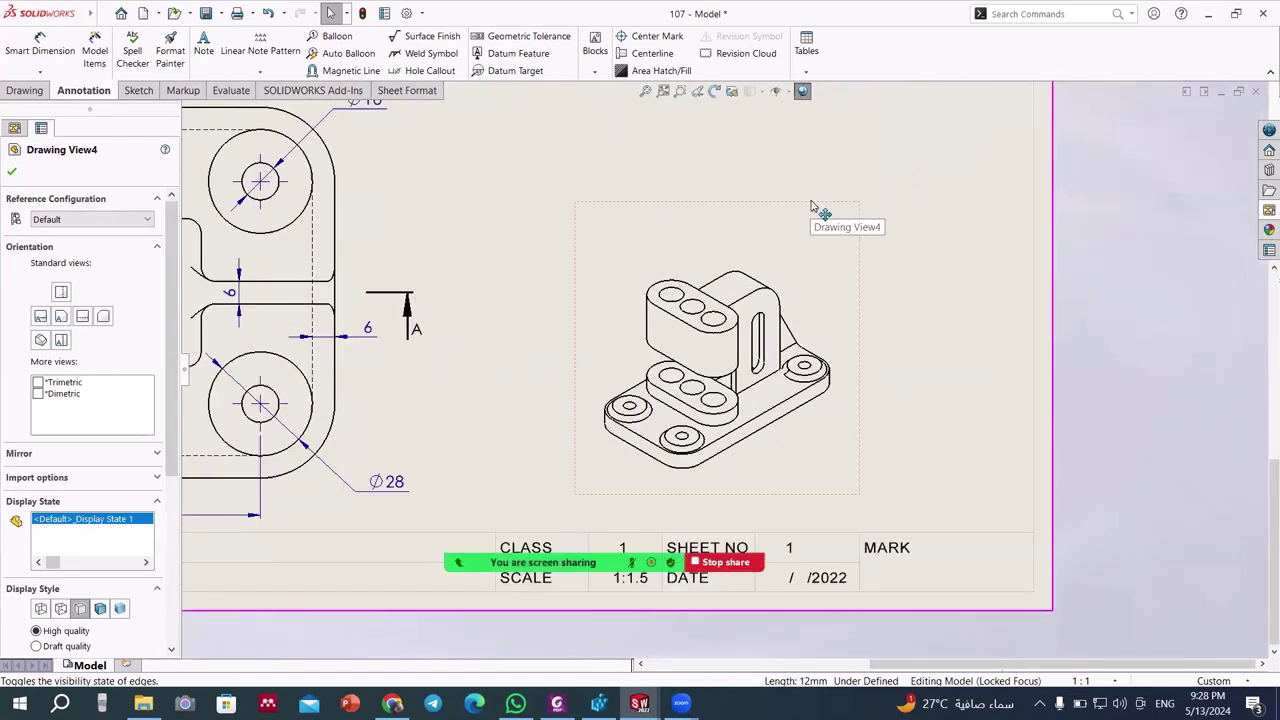
key(ctrl+v)
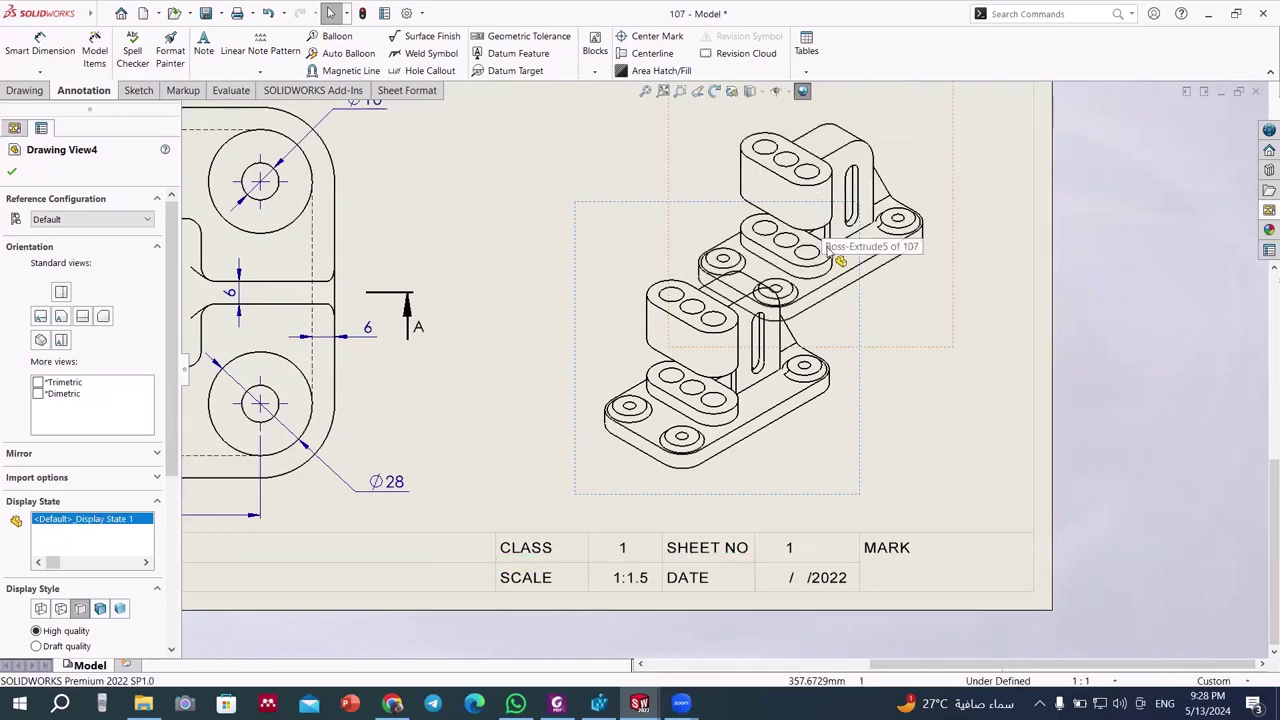
scroll(826, 250, up, 1)
scroll(810, 236, up, 1)
scroll(795, 224, up, 1)
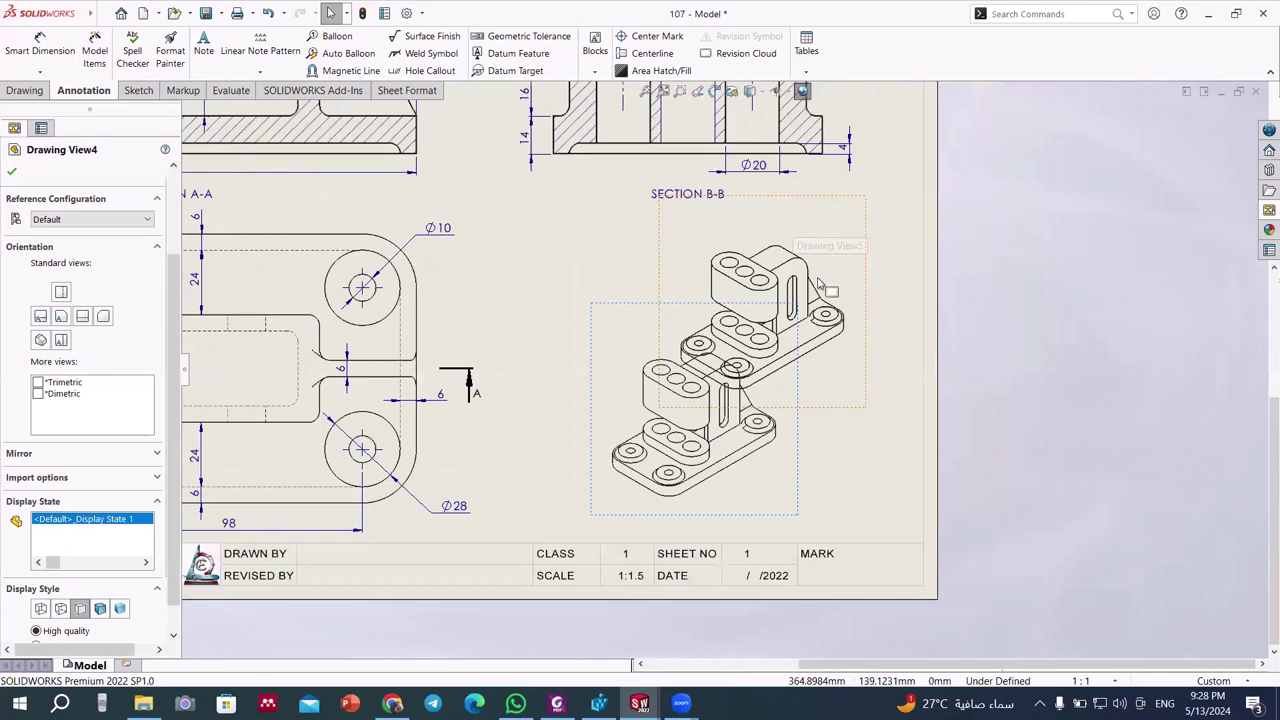
drag(871, 357, 680, 345)
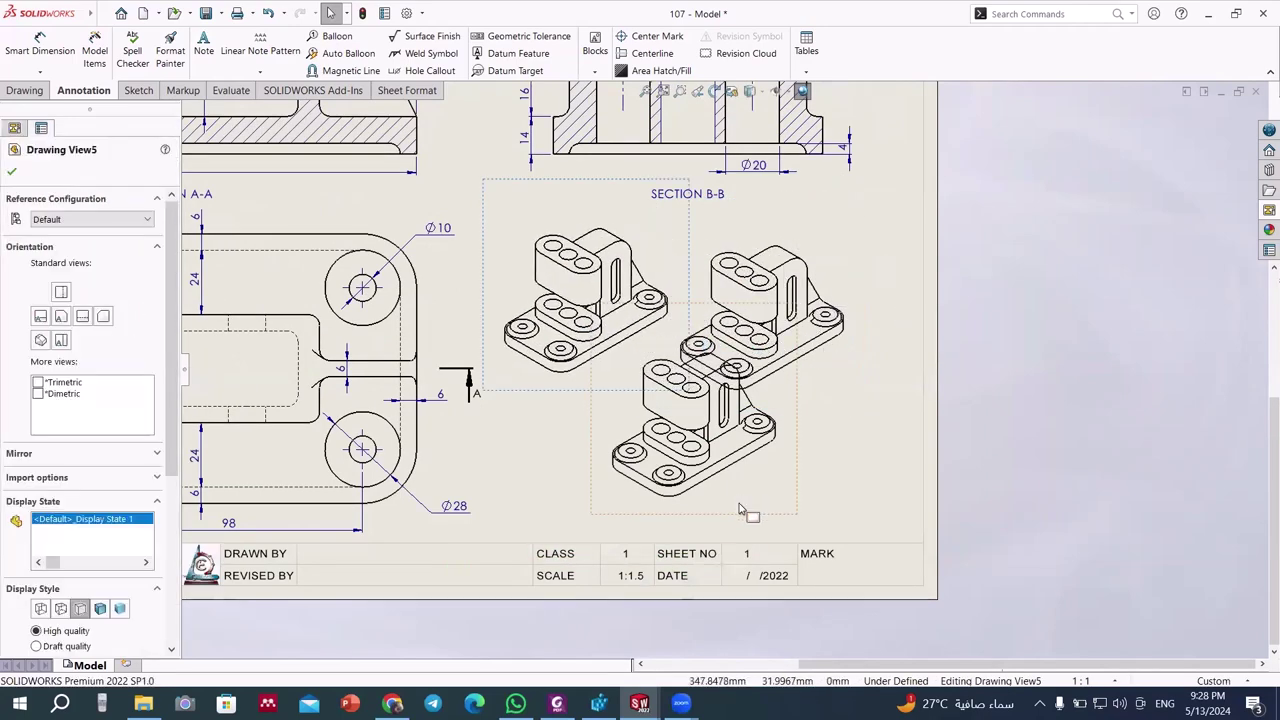
drag(740, 510, 727, 544)
click(860, 312)
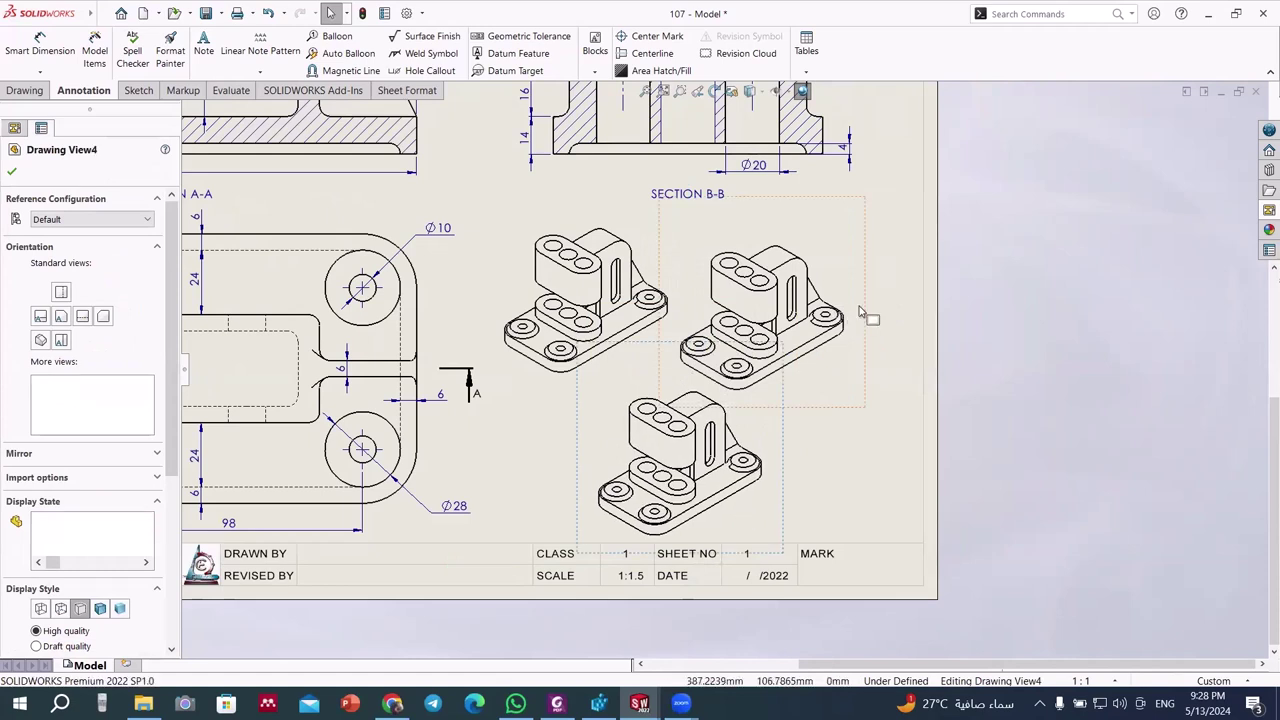
drag(860, 312, 910, 283)
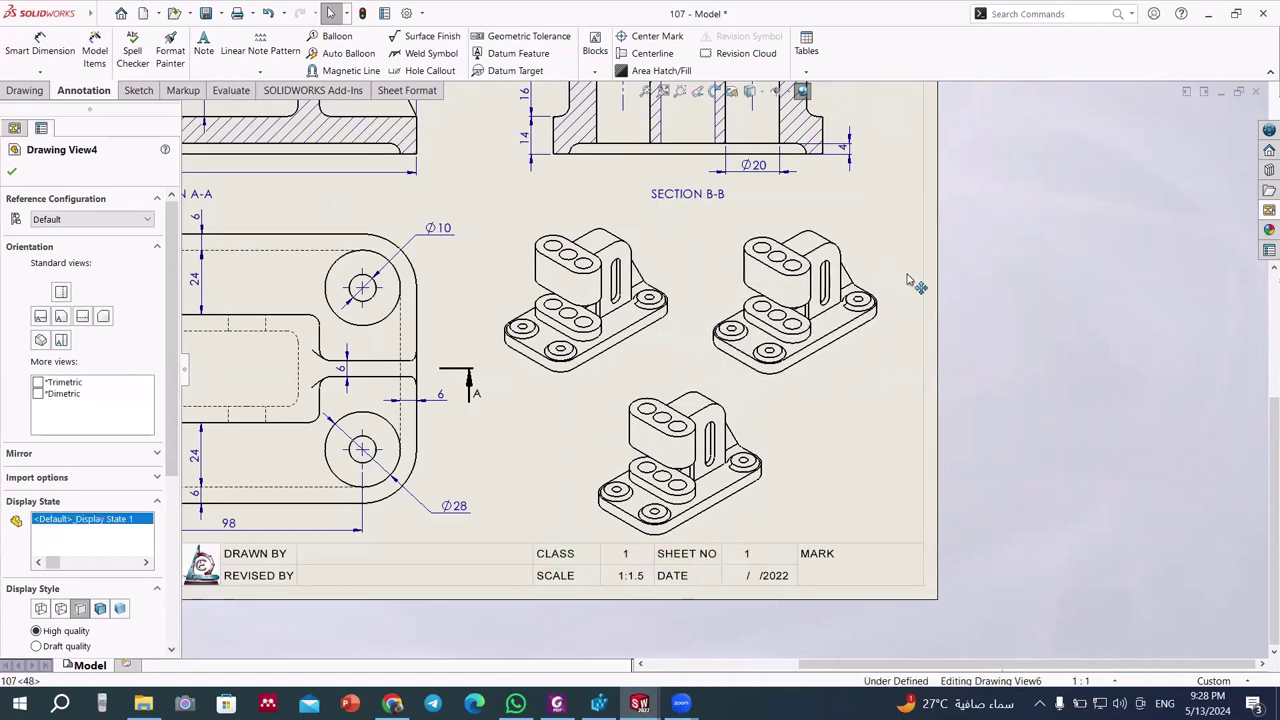
click(700, 260)
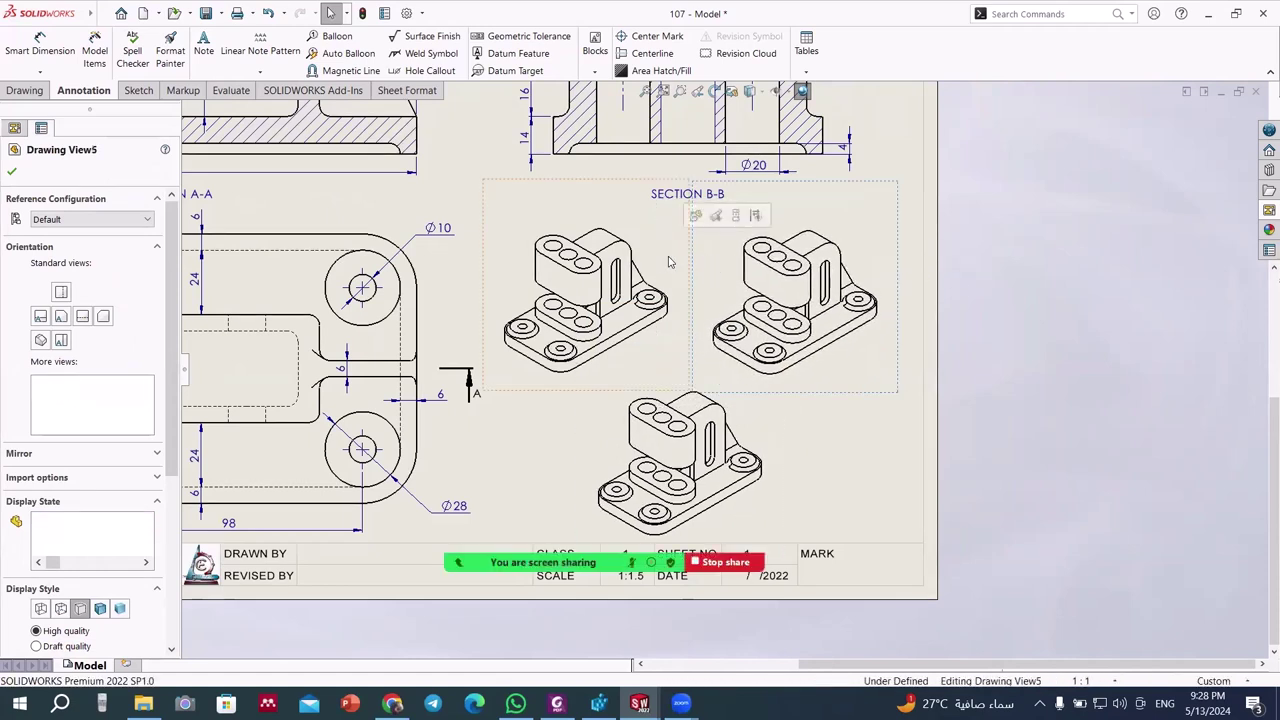
- Set the left isometric copy's reference configuration to SECTION ELEVAION
click(660, 262)
click(72, 220)
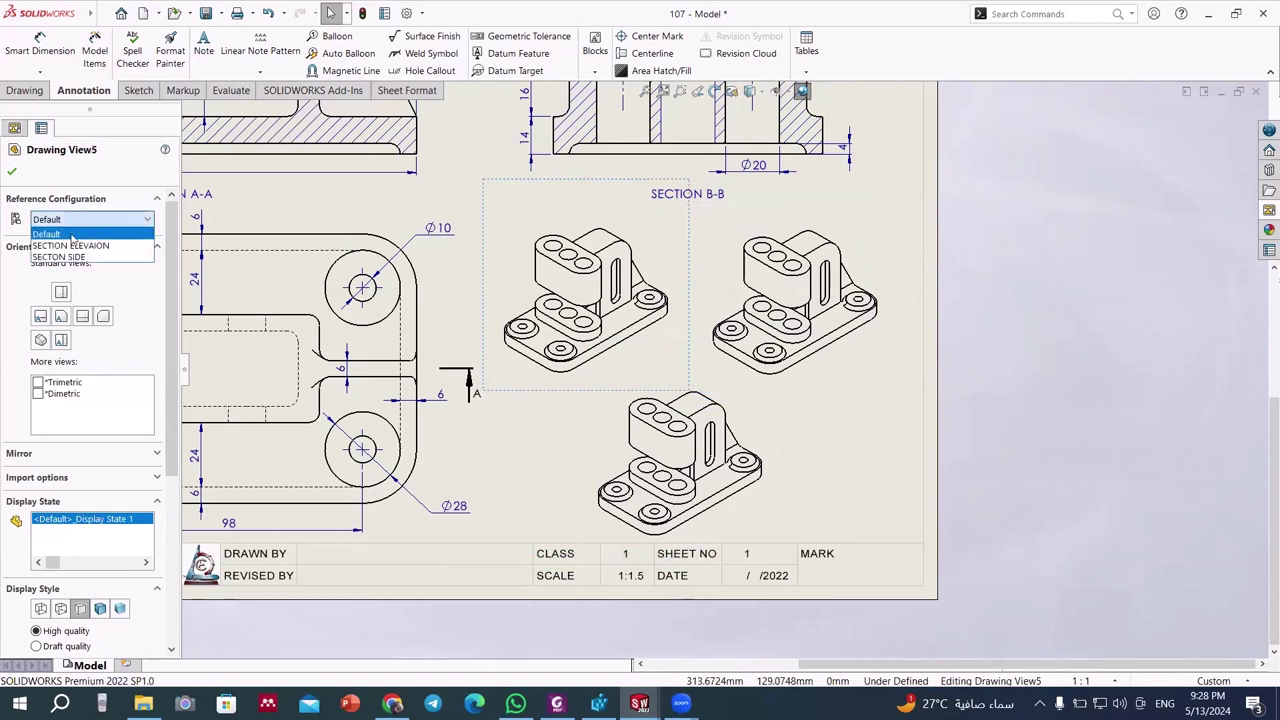
click(76, 245)
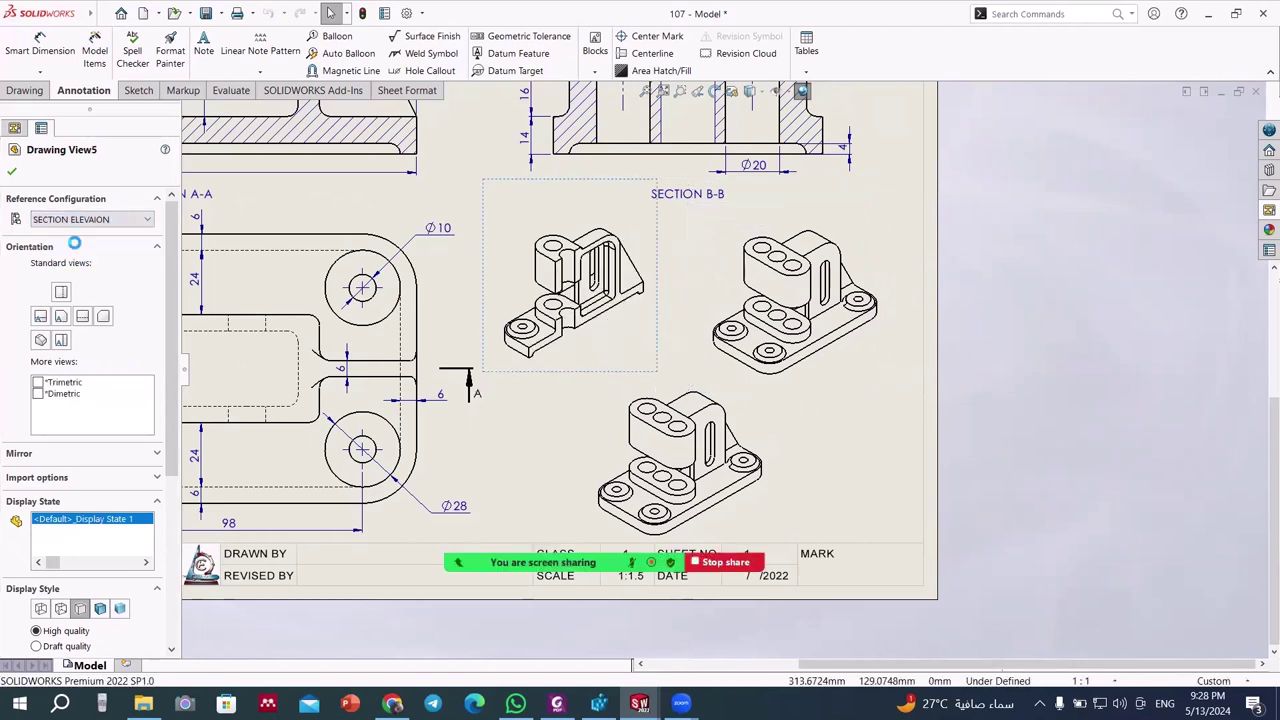
click(10, 172)
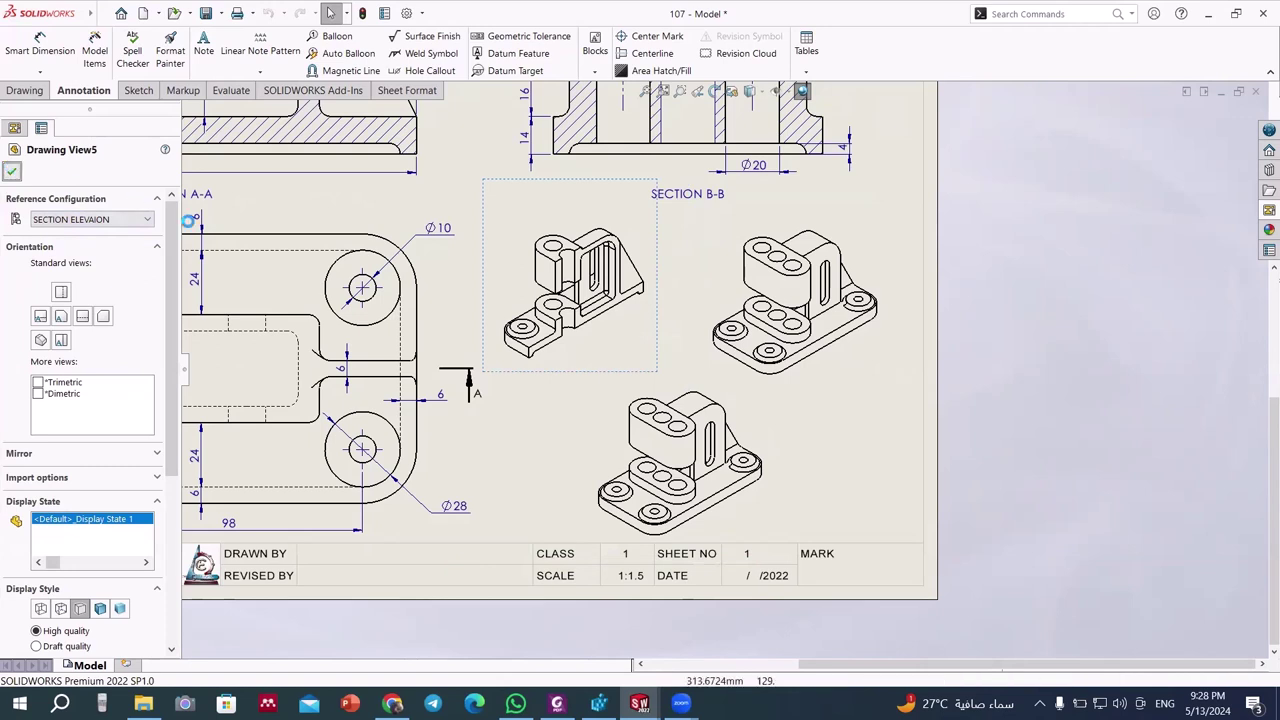
- Set the right copy's reference configuration to SECTON SIDE, then select both sectioned views
click(733, 240)
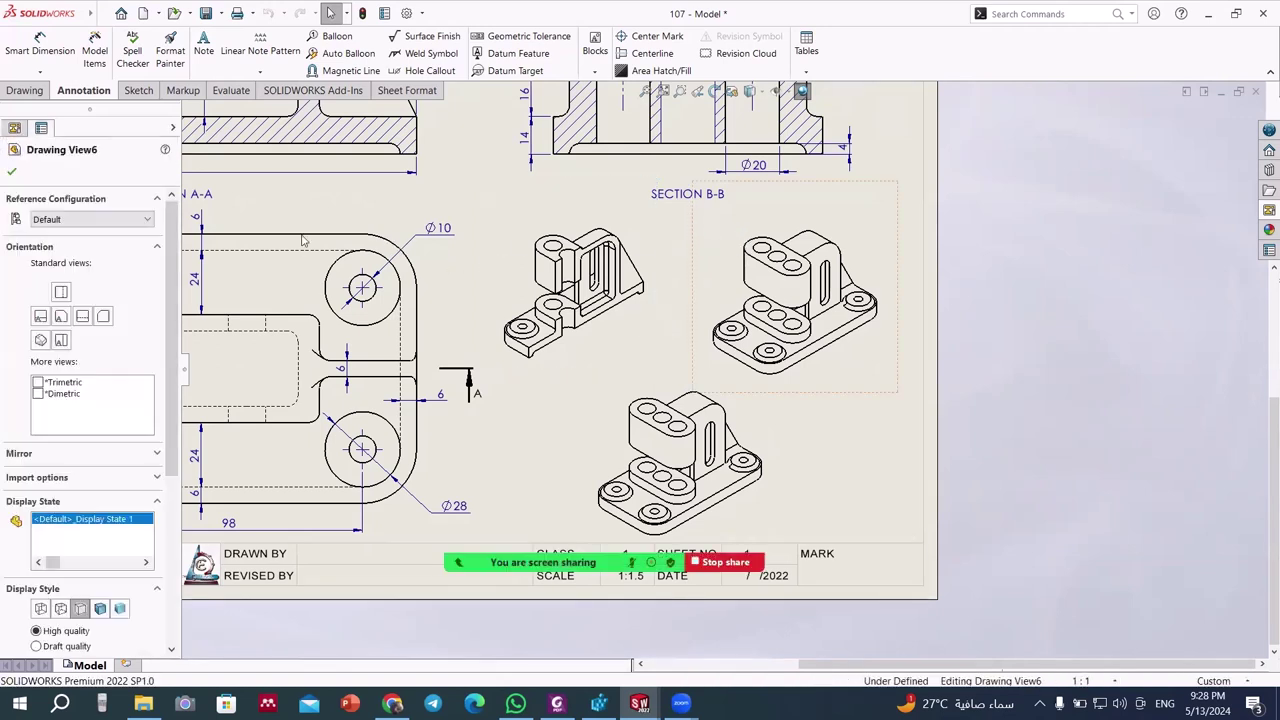
click(90, 219)
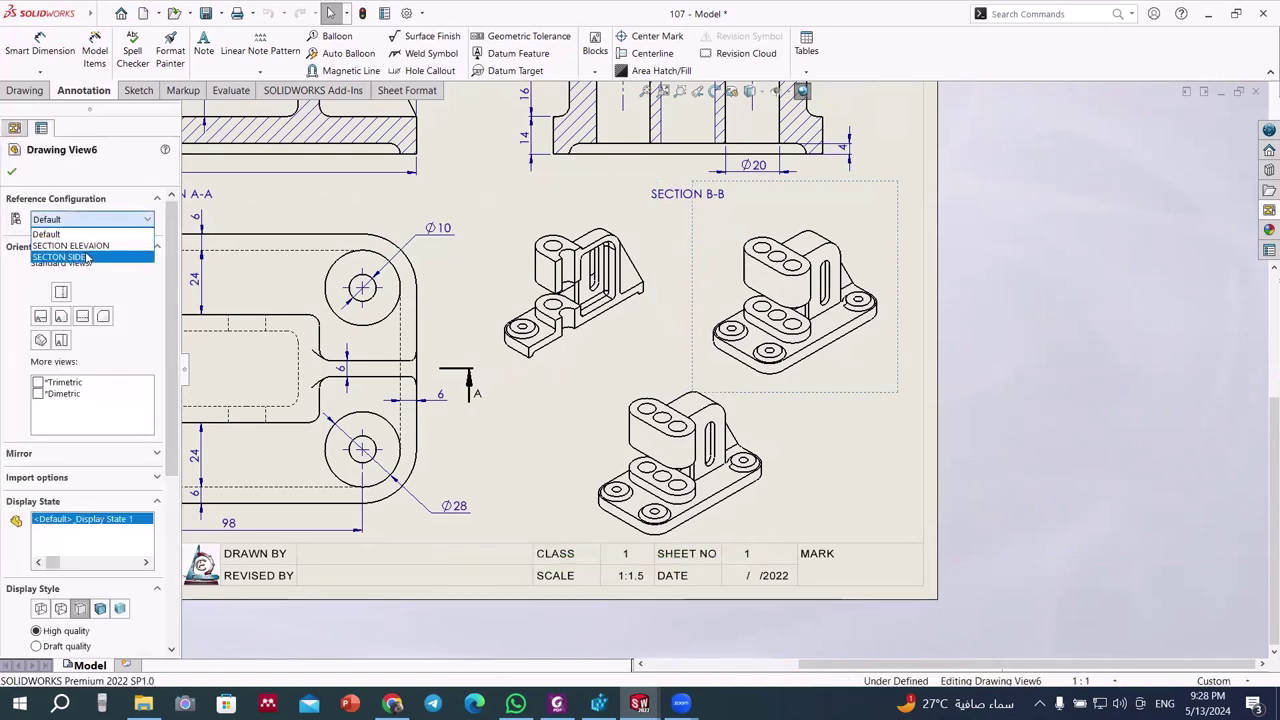
click(88, 257)
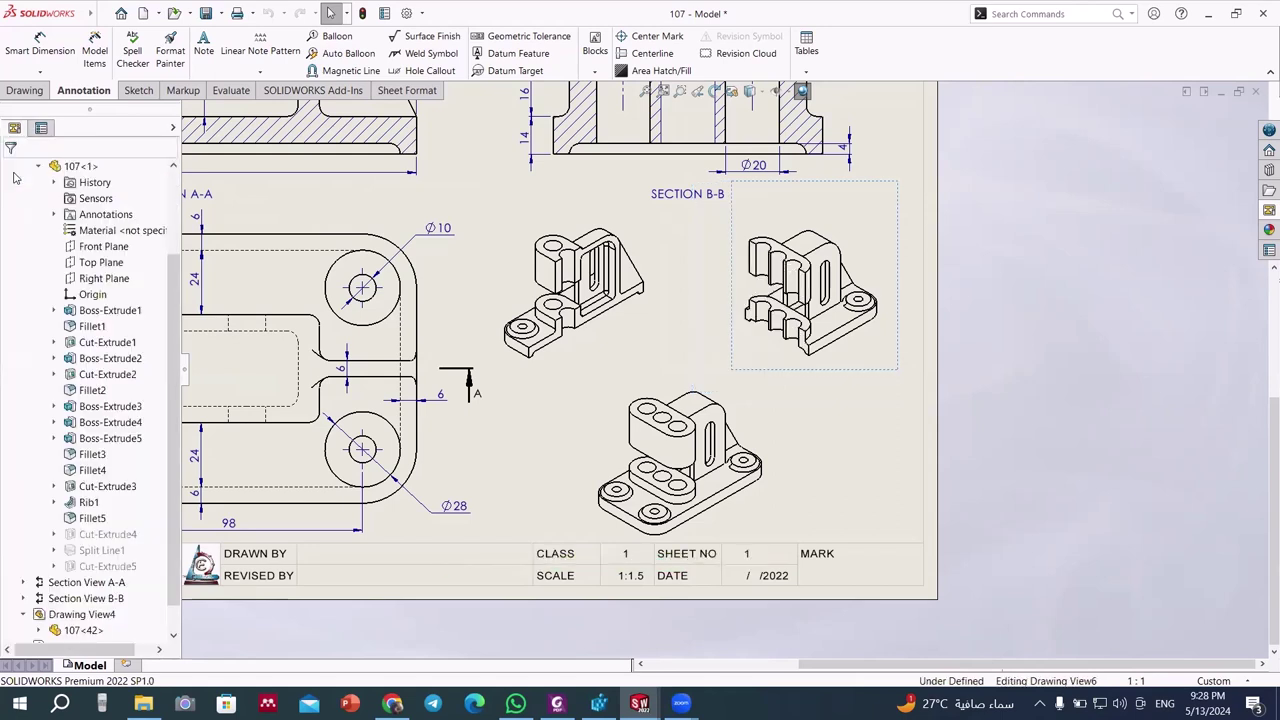
key(Escape)
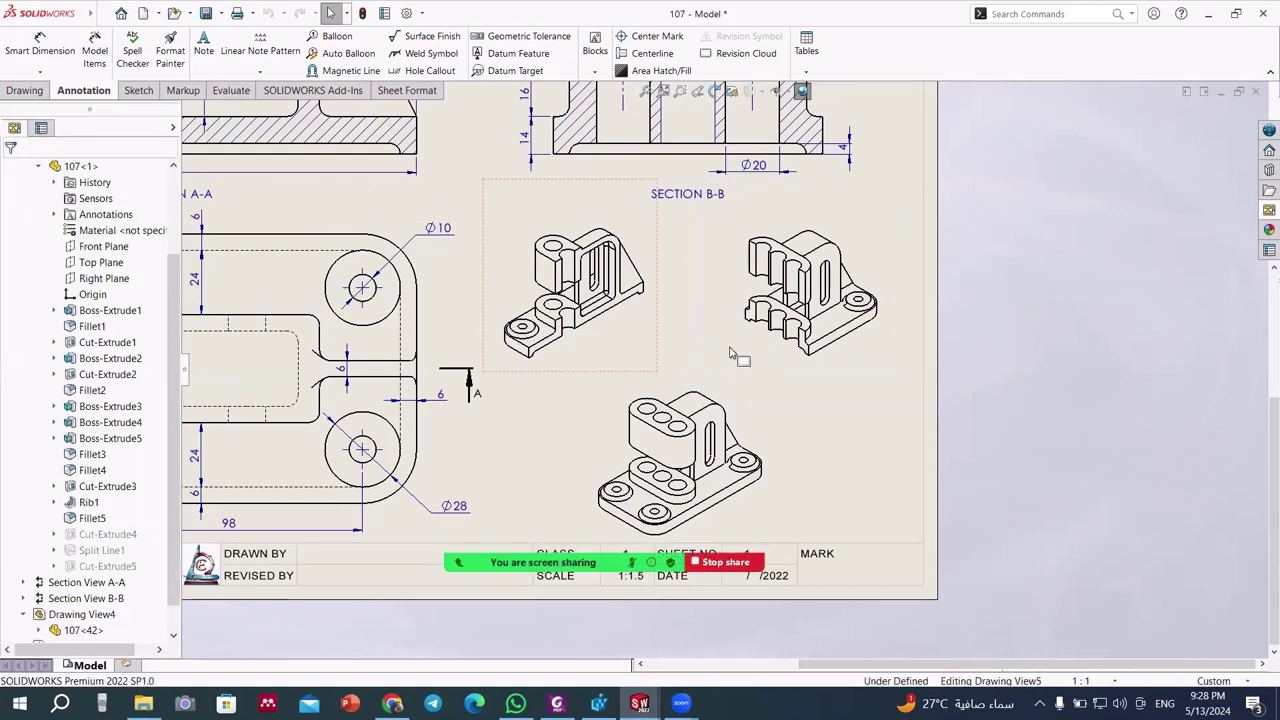
ctrl+click(738, 356)
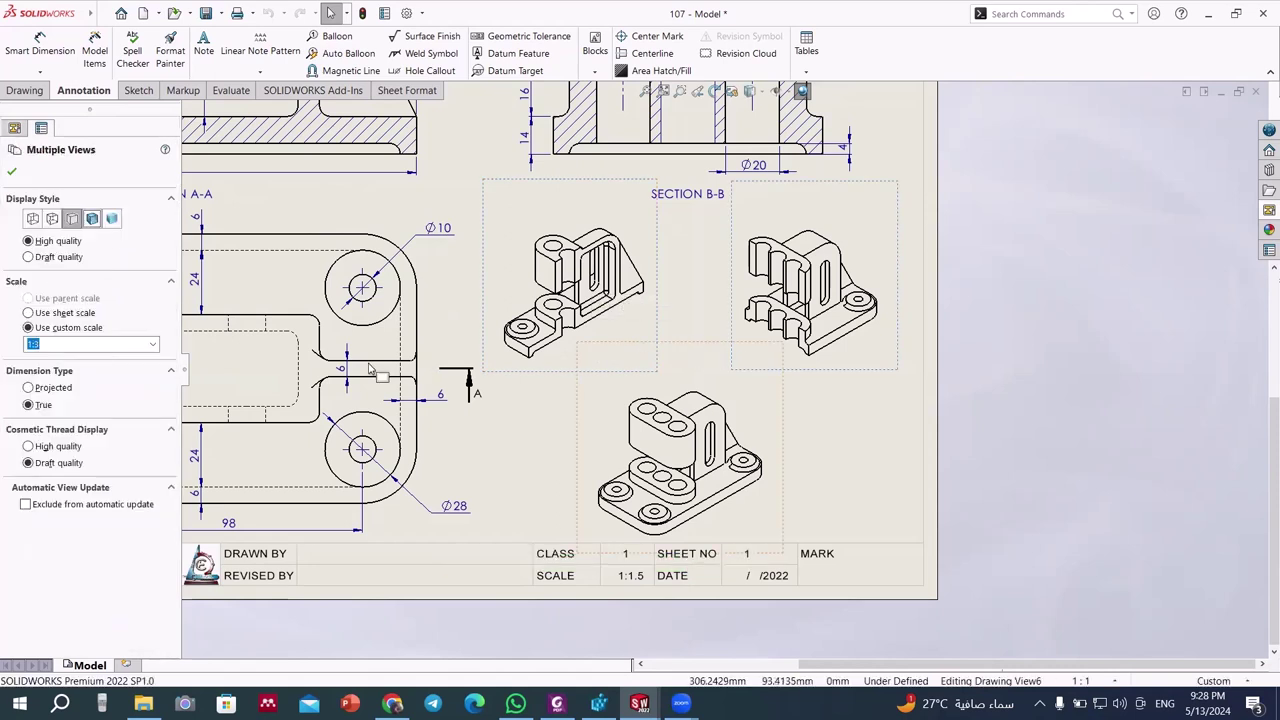
- Apply a 1:3 custom scale to both sectioned isometric views and shift the left view slightly right
text(1:3)
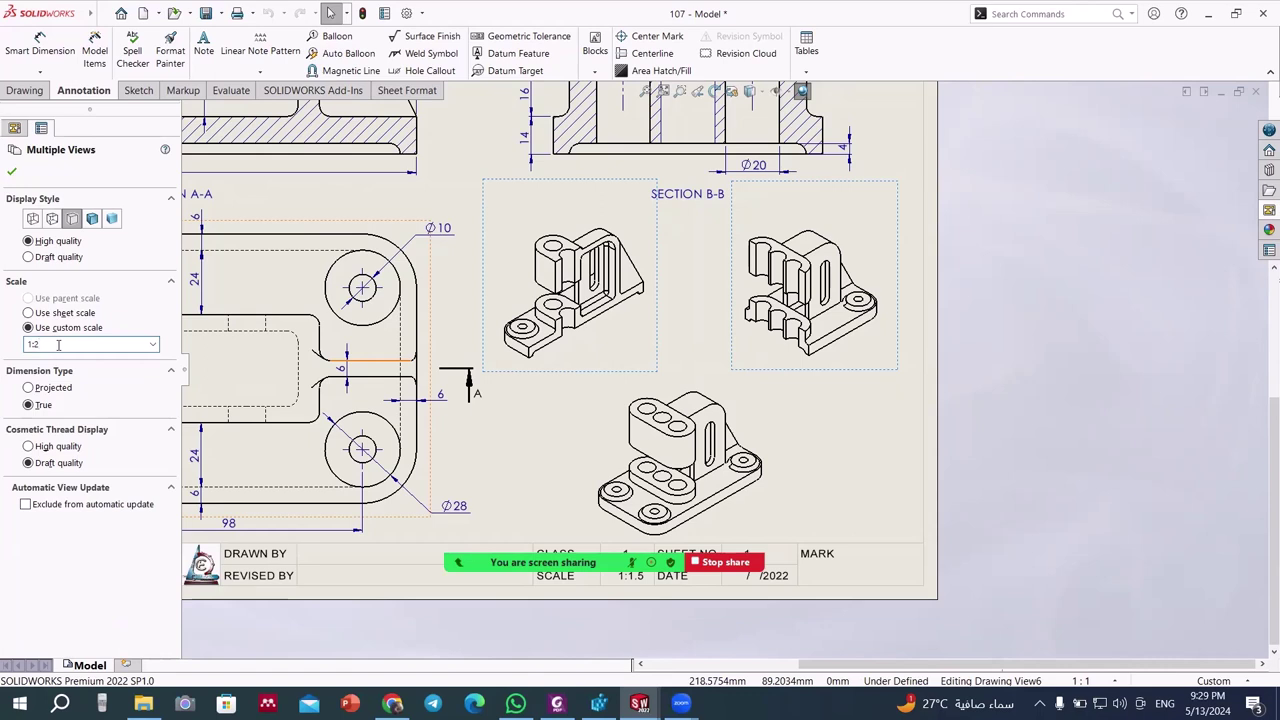
click(13, 174)
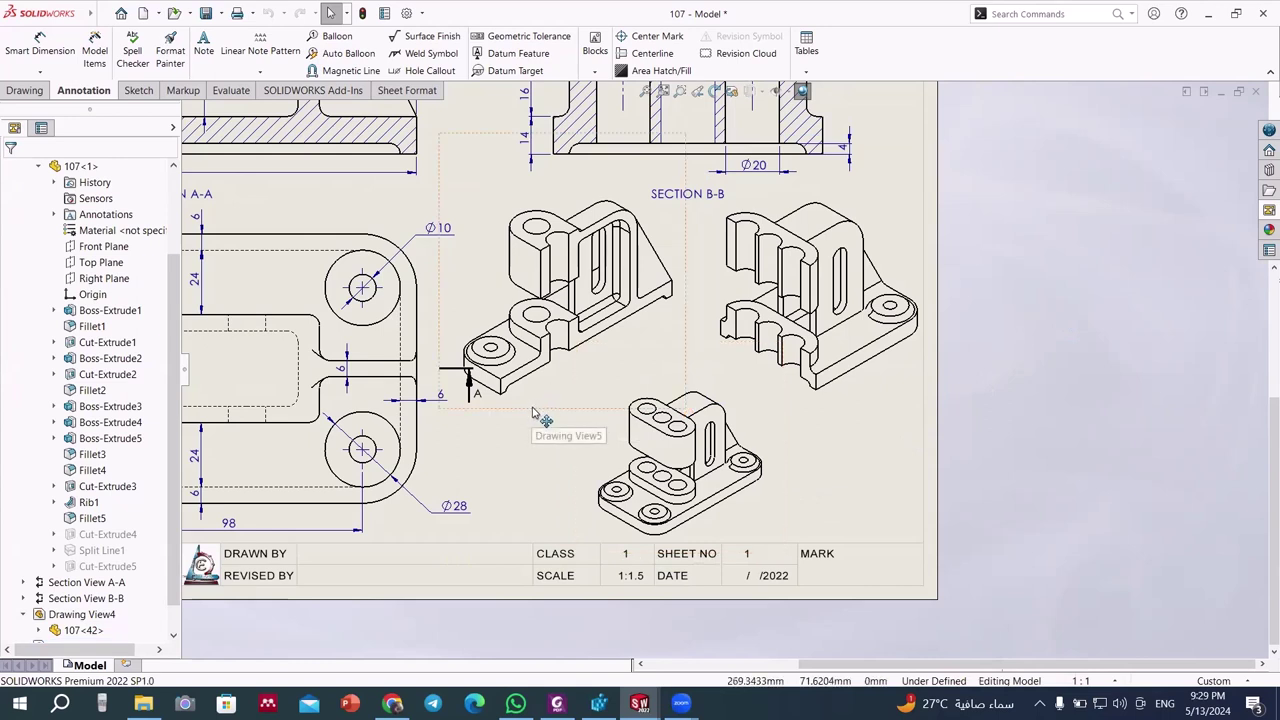
drag(535, 402, 558, 421)
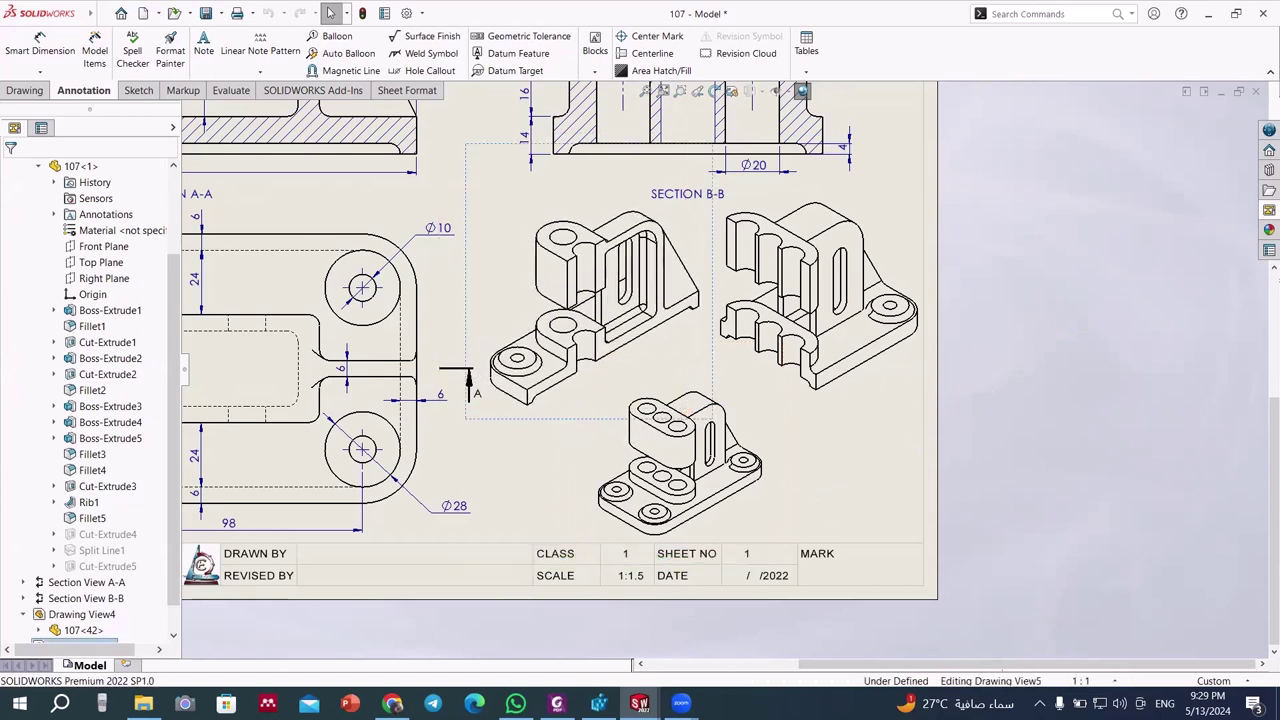
- Nudge the right sectioned view, then select the left view's slot arc, slot edge, bottom edge and fillet
middle_drag(832, 410, 836, 428)
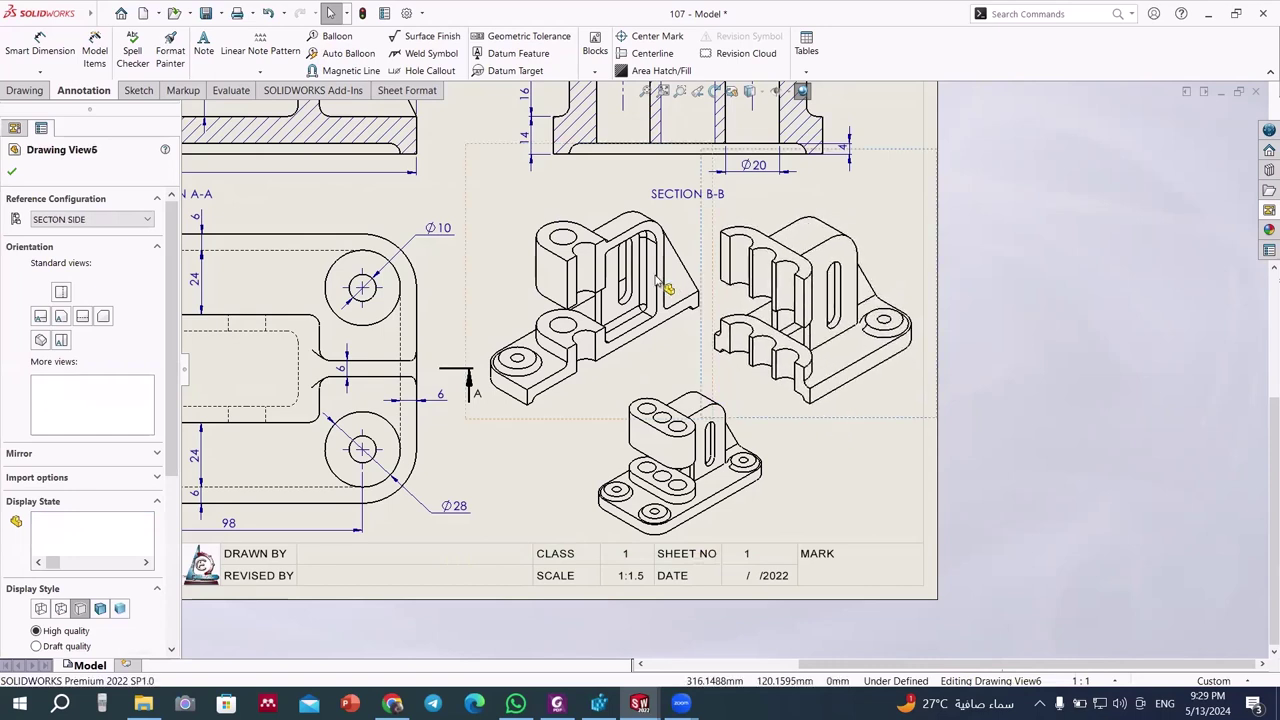
scroll(650, 254, down, 5)
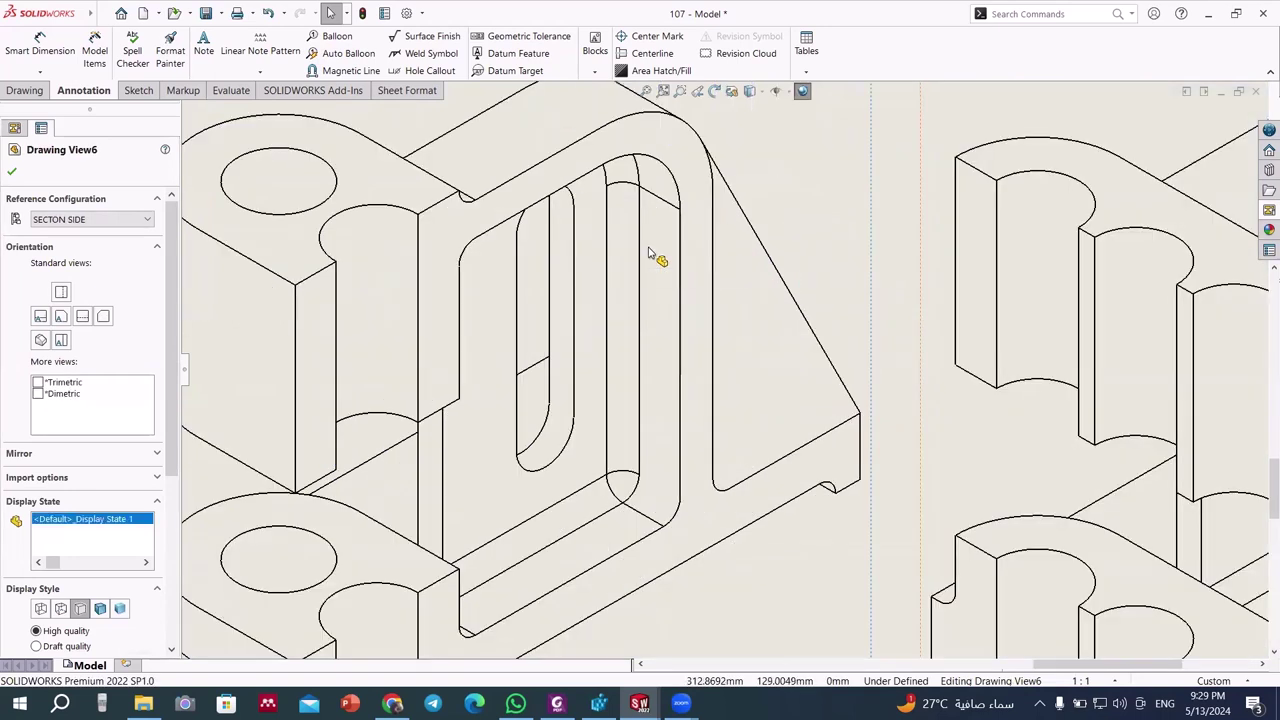
click(632, 191)
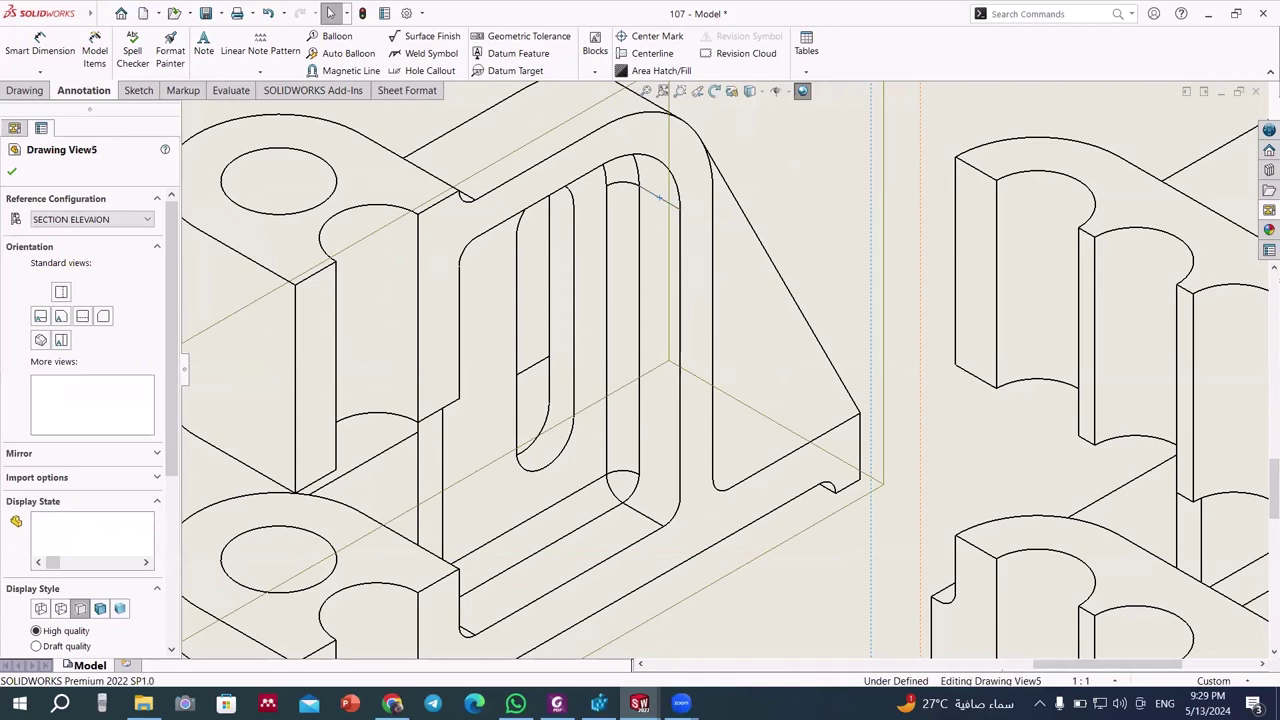
click(638, 190)
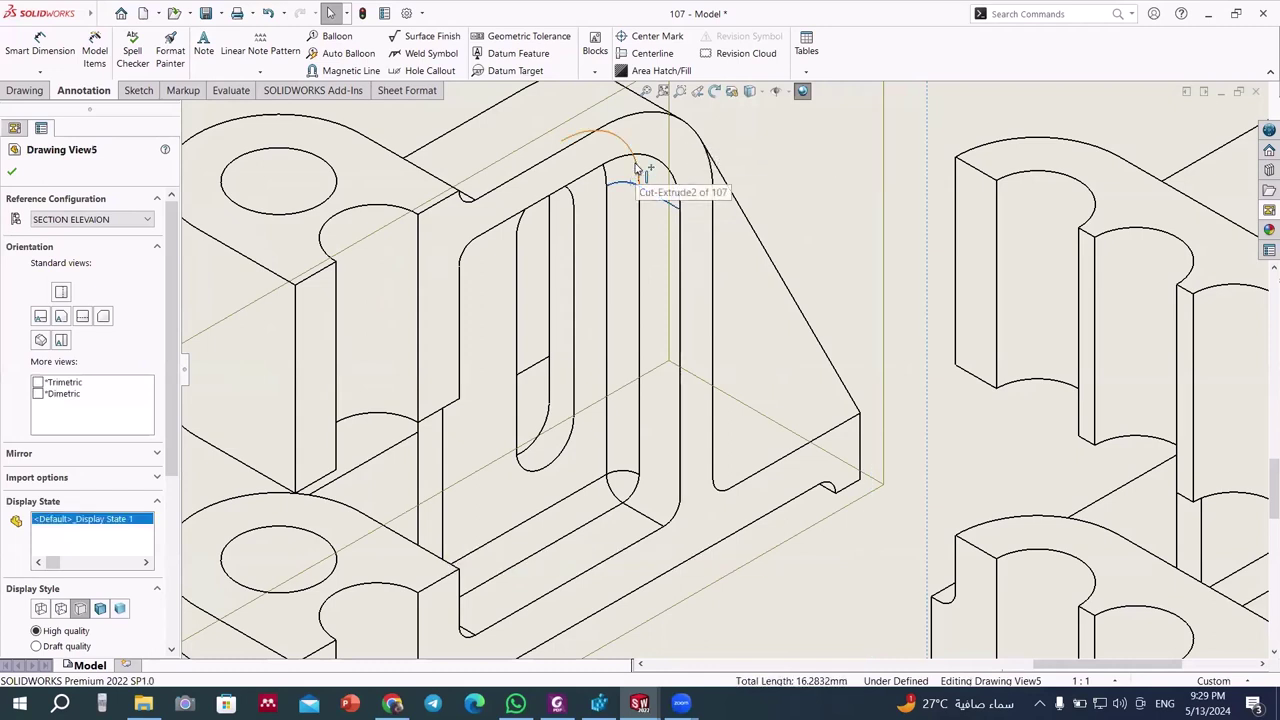
ctrl+click(641, 214)
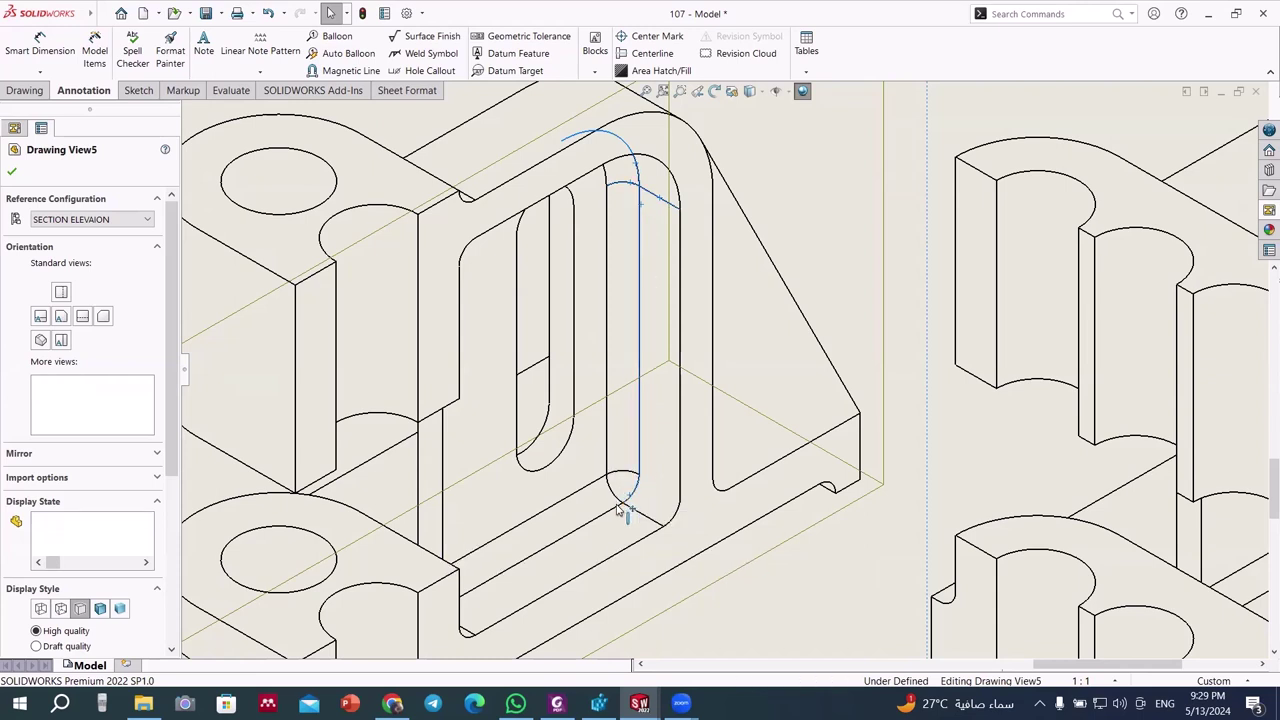
ctrl+click(615, 510)
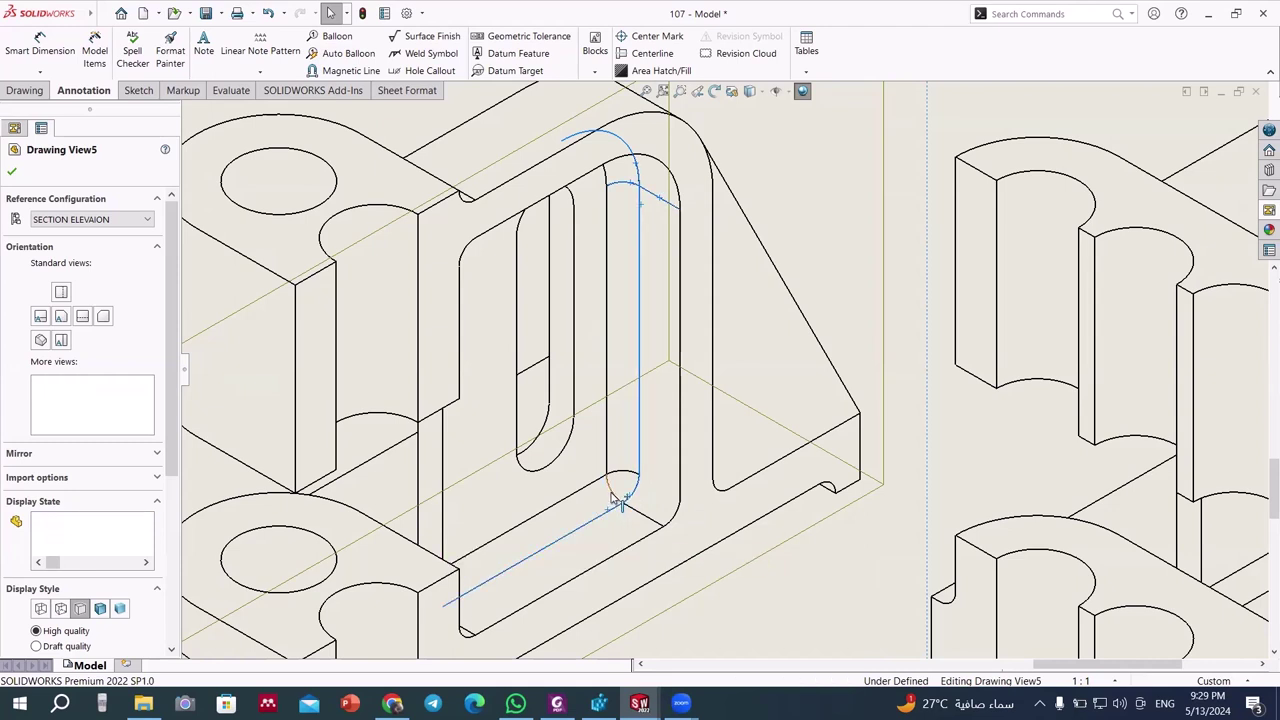
ctrl+click(616, 498)
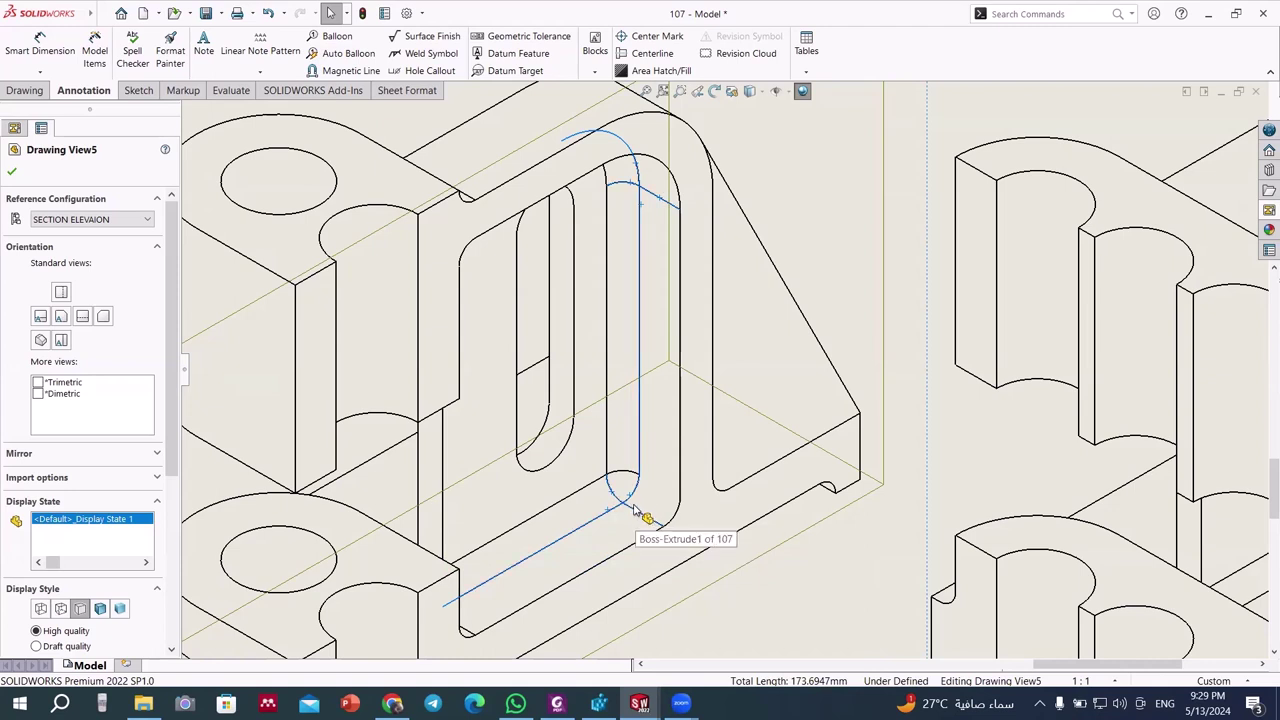
- Clear and redo the selection: bottom edge, two corner arcs, short top edge and curved top edge
key(Escape)
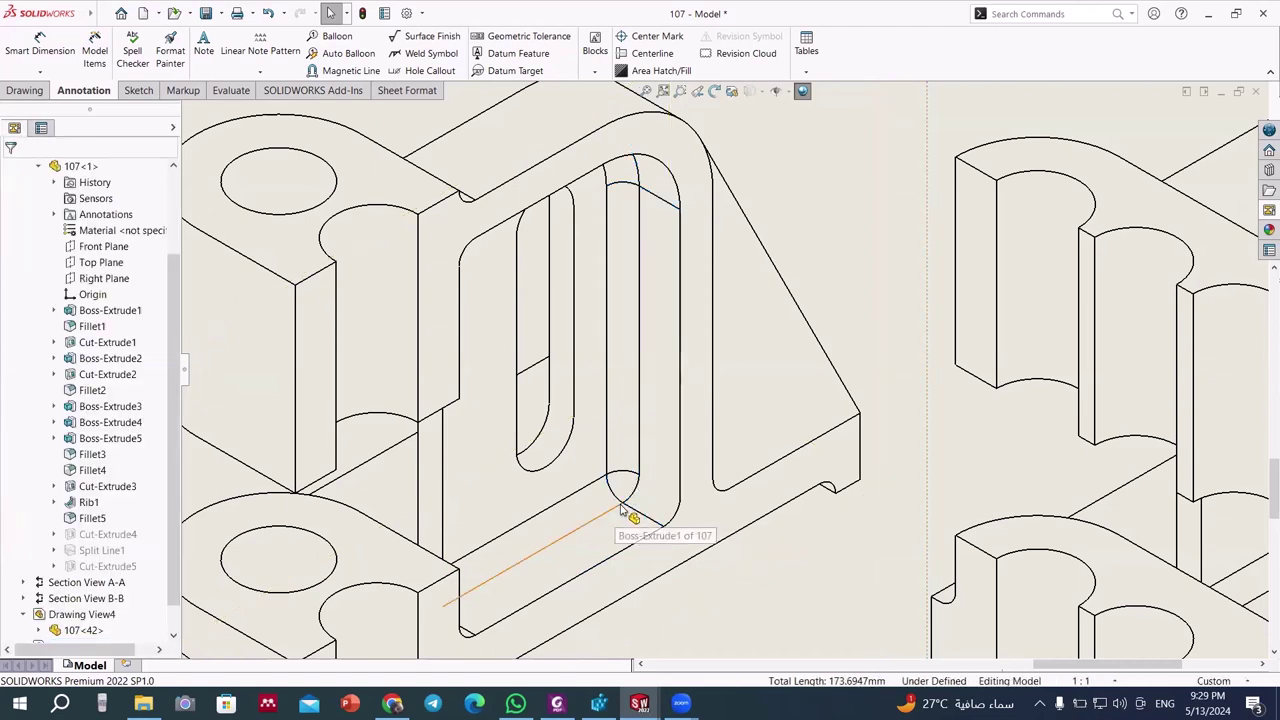
click(634, 498)
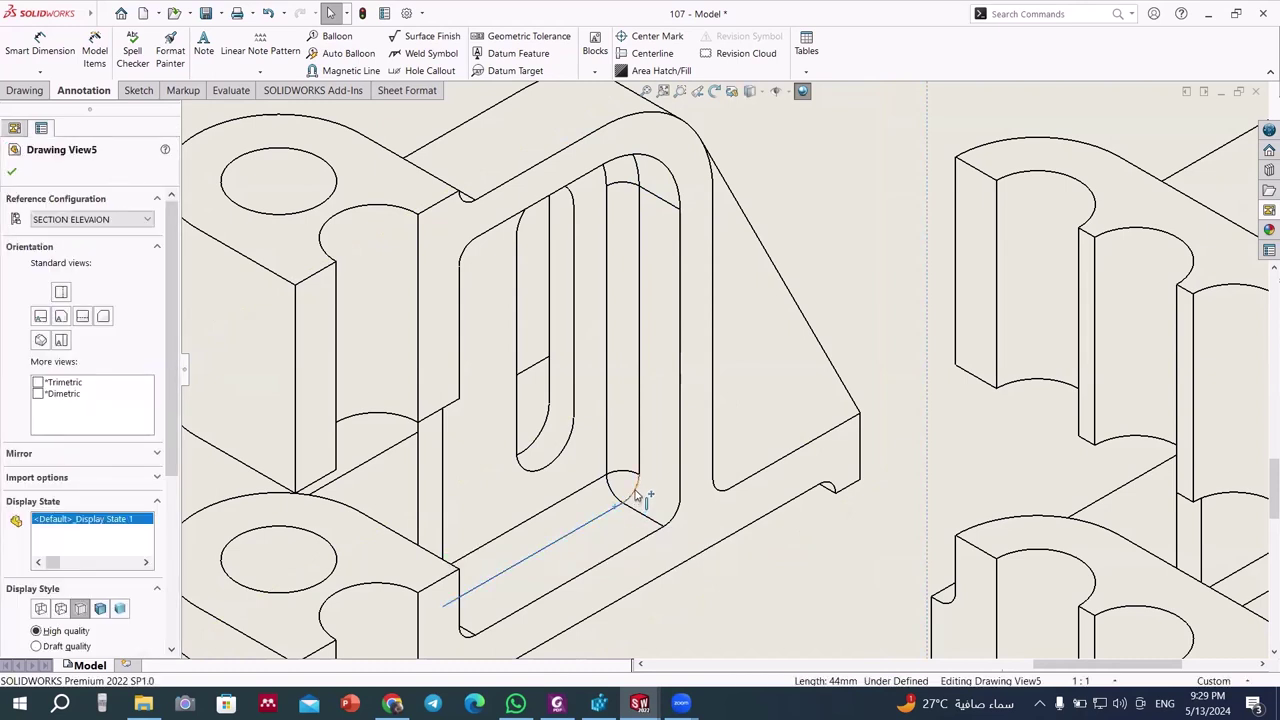
ctrl+click(634, 479)
ctrl+click(646, 452)
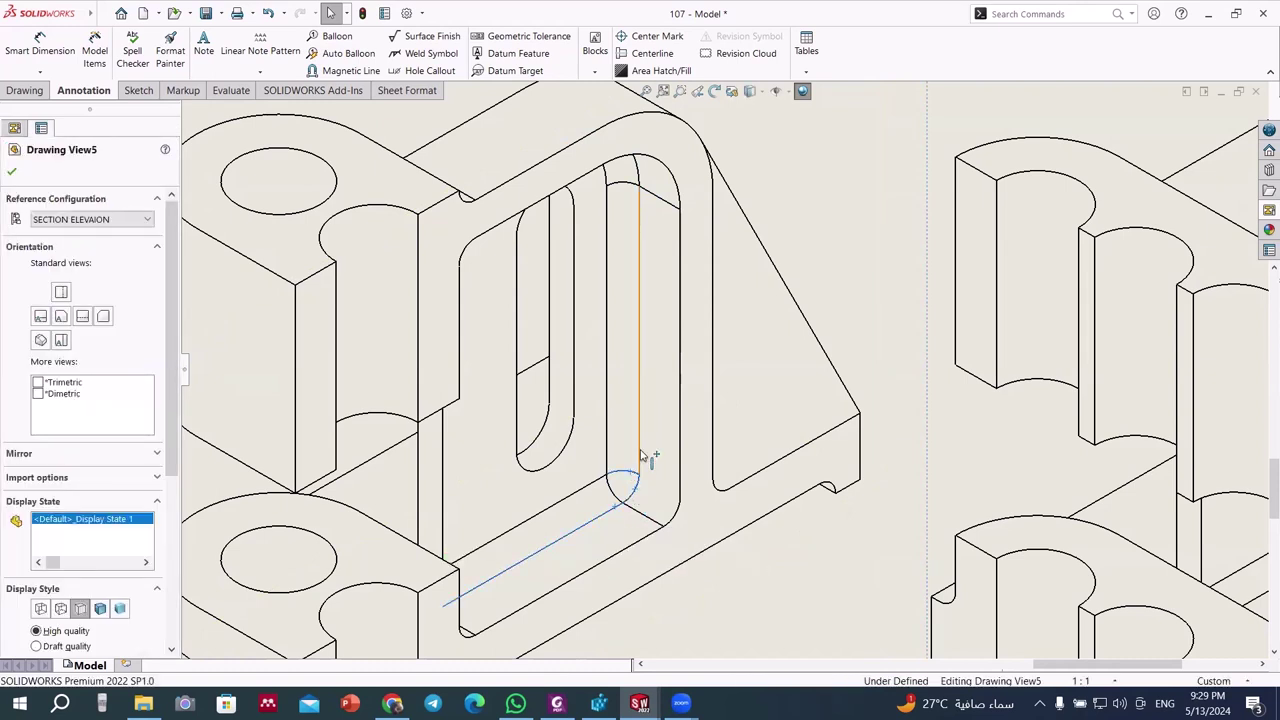
ctrl+click(662, 198)
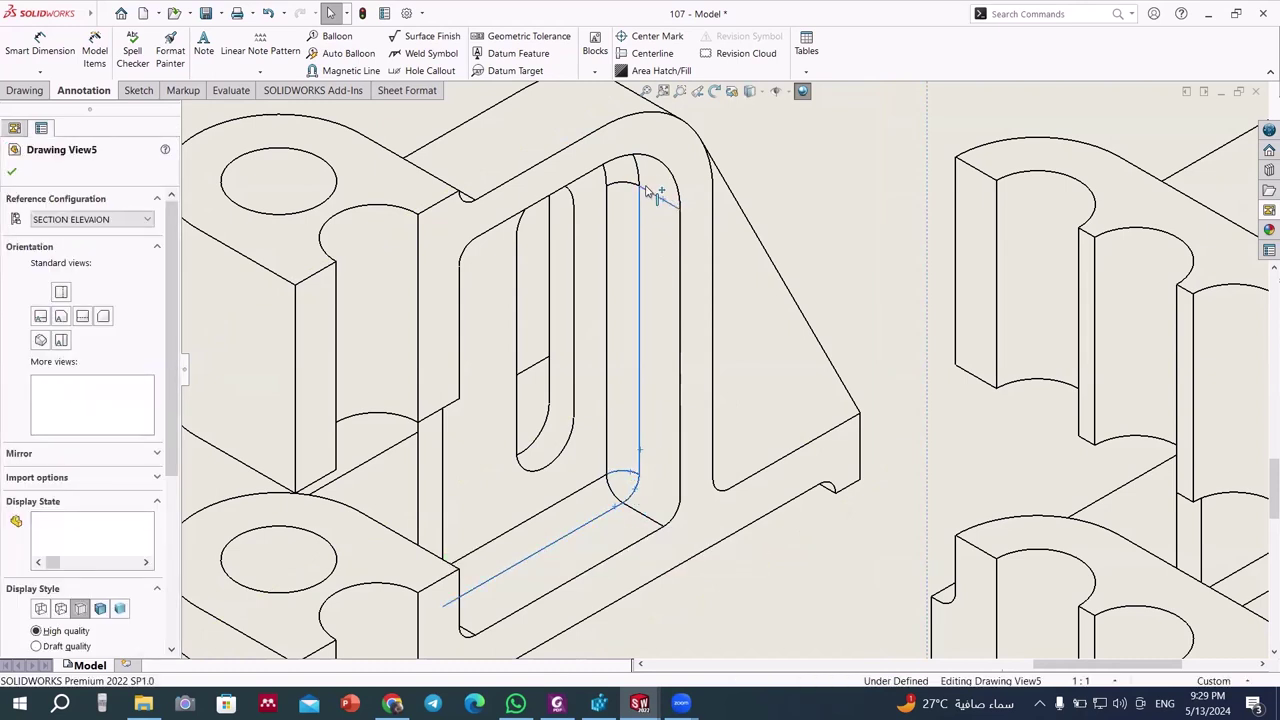
ctrl+click(627, 184)
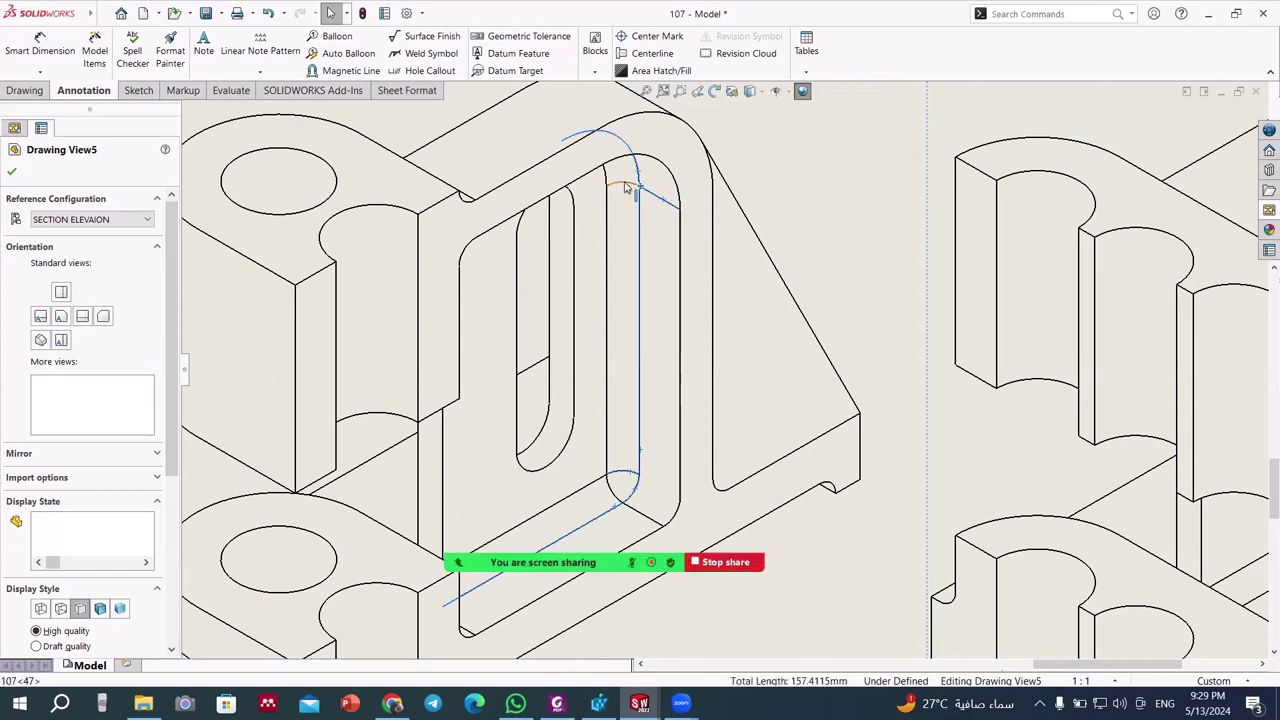
- Hide the selected tangent edges in the left sectioned isometric view
right_click(627, 188)
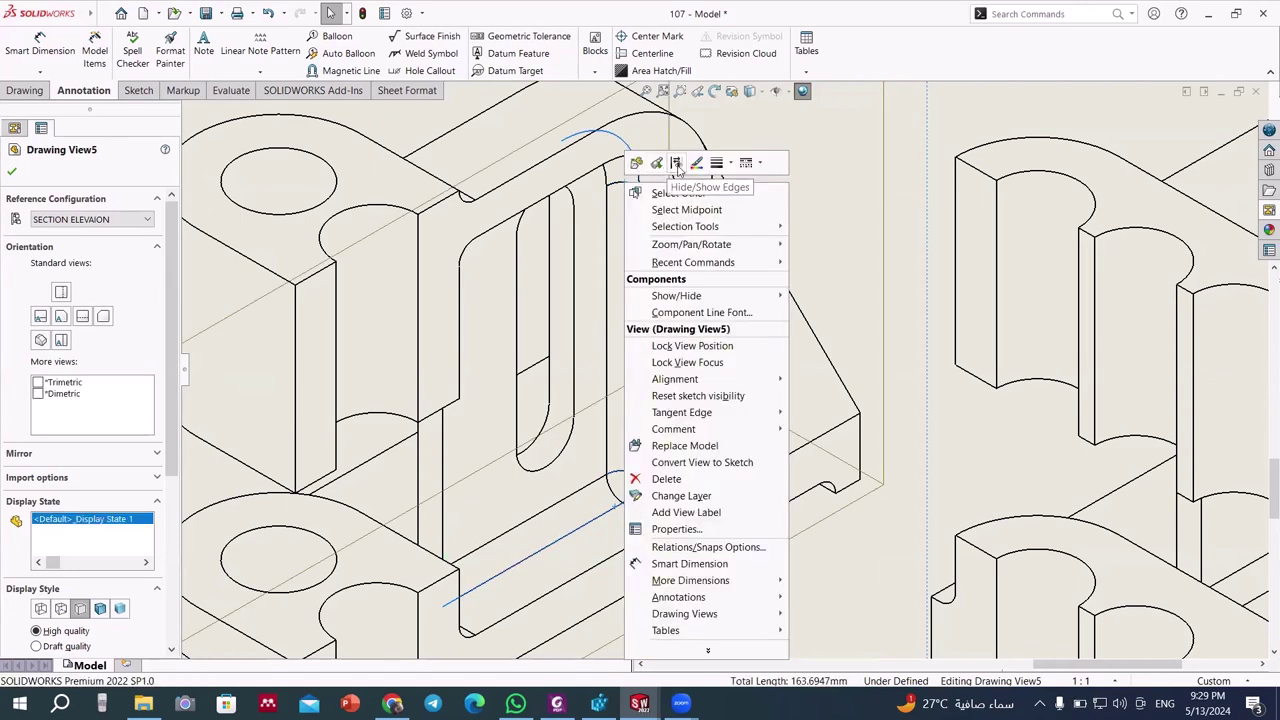
click(667, 352)
scroll(668, 354, up, 2)
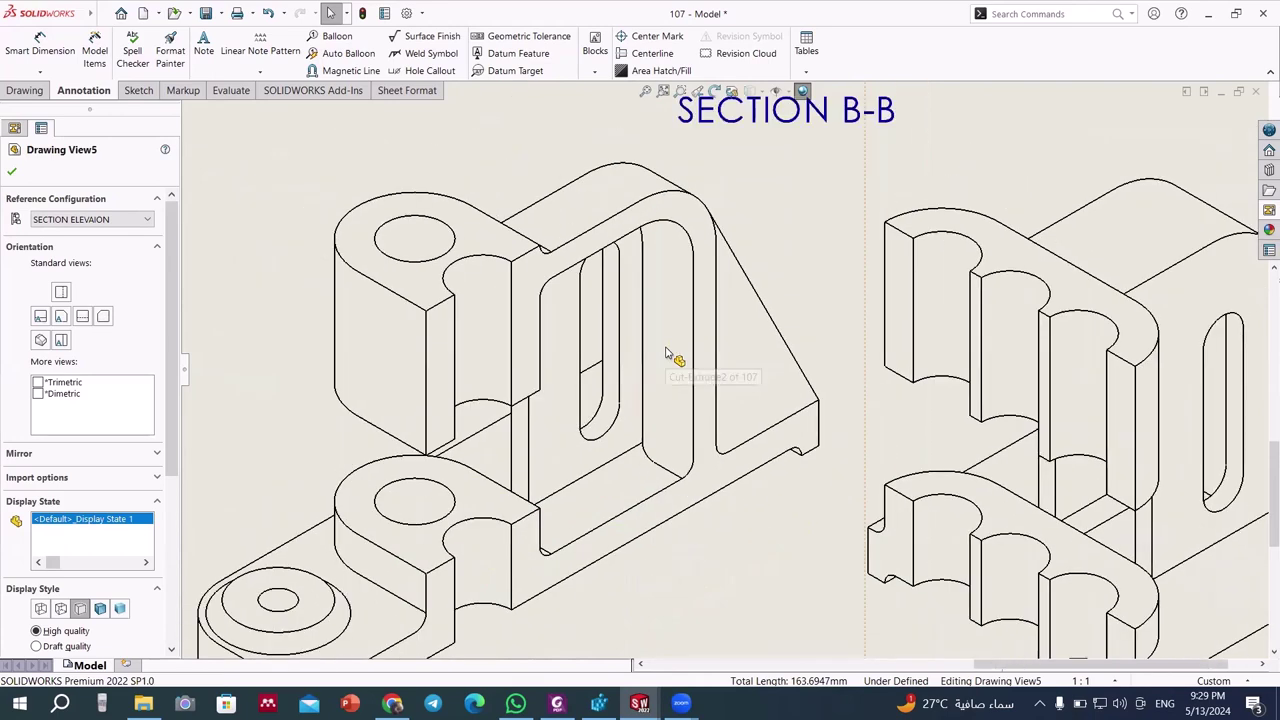
scroll(674, 357, up, 2)
scroll(617, 410, up, 2)
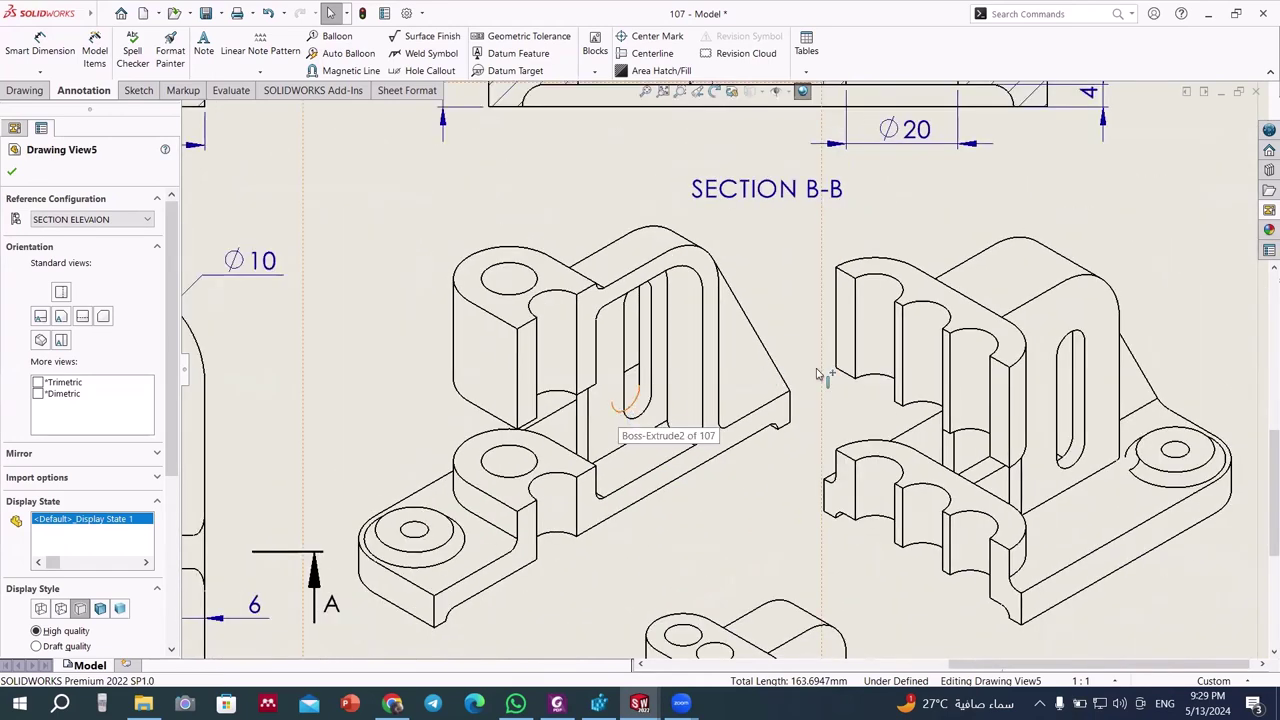
- Check the right sectioned isometric view, close its properties, and start Area Hatch/Fill
click(1005, 465)
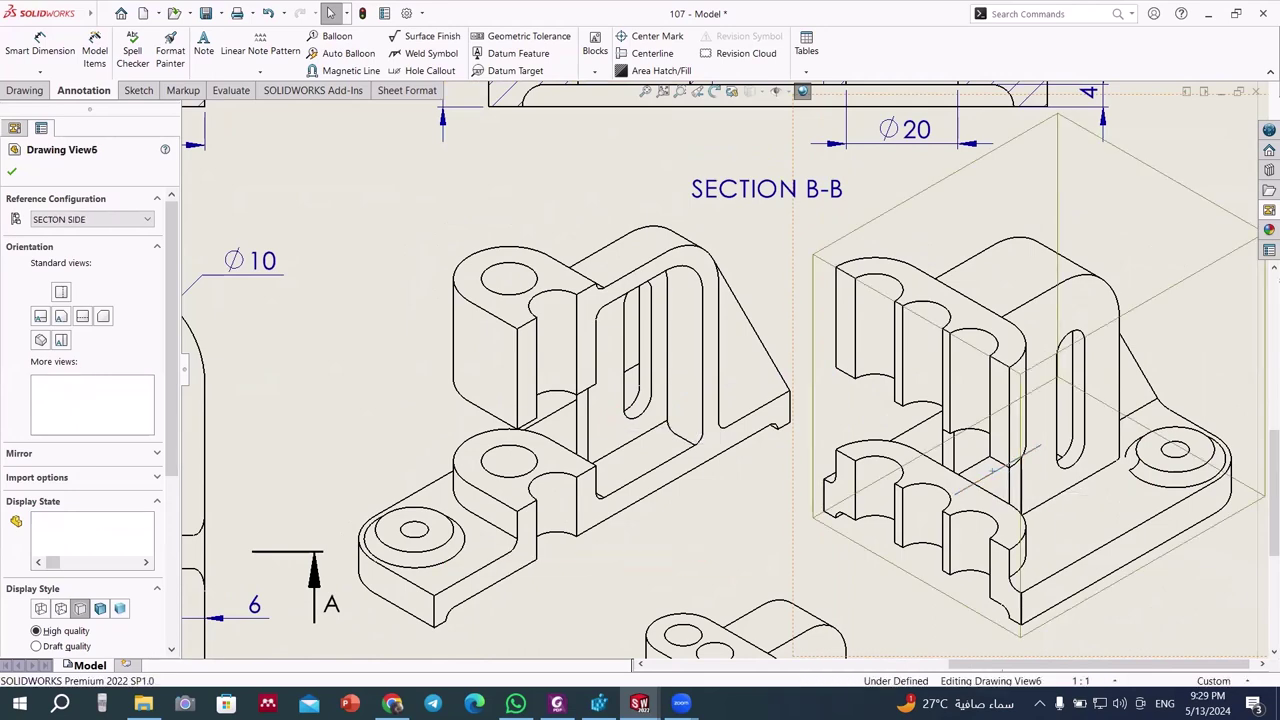
scroll(860, 450, up, 4)
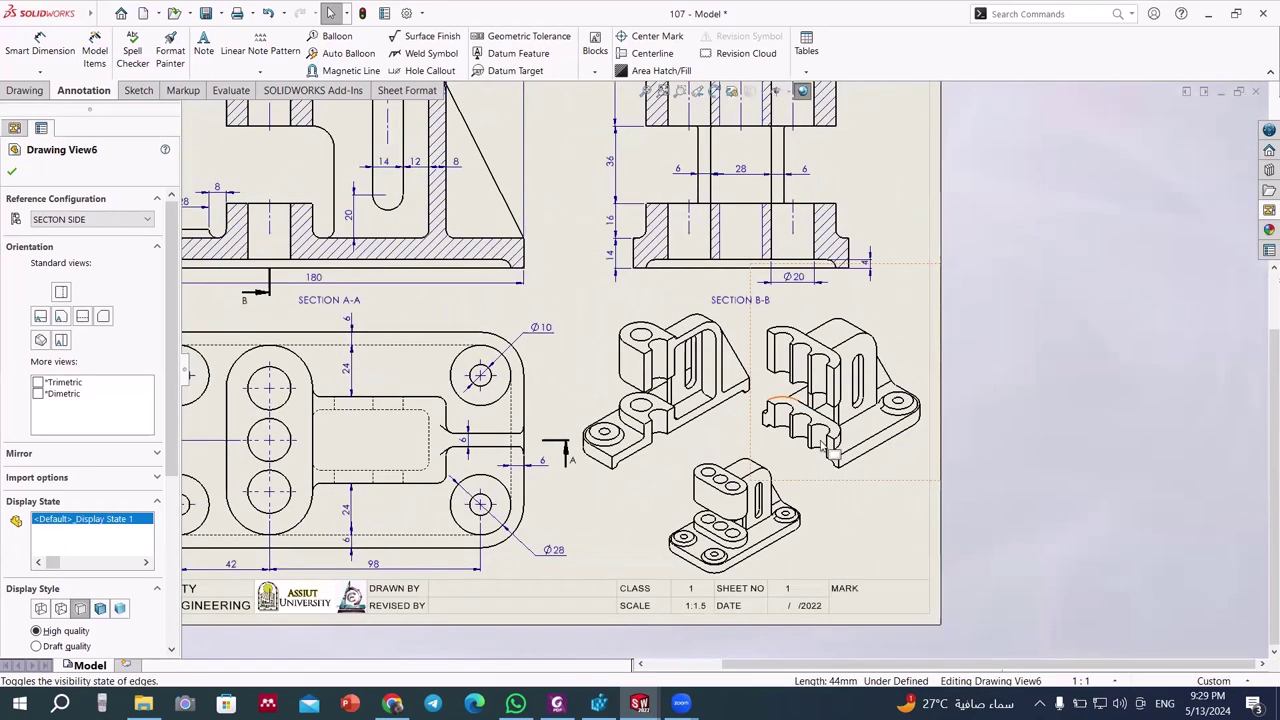
scroll(743, 432, down, 4)
click(722, 268)
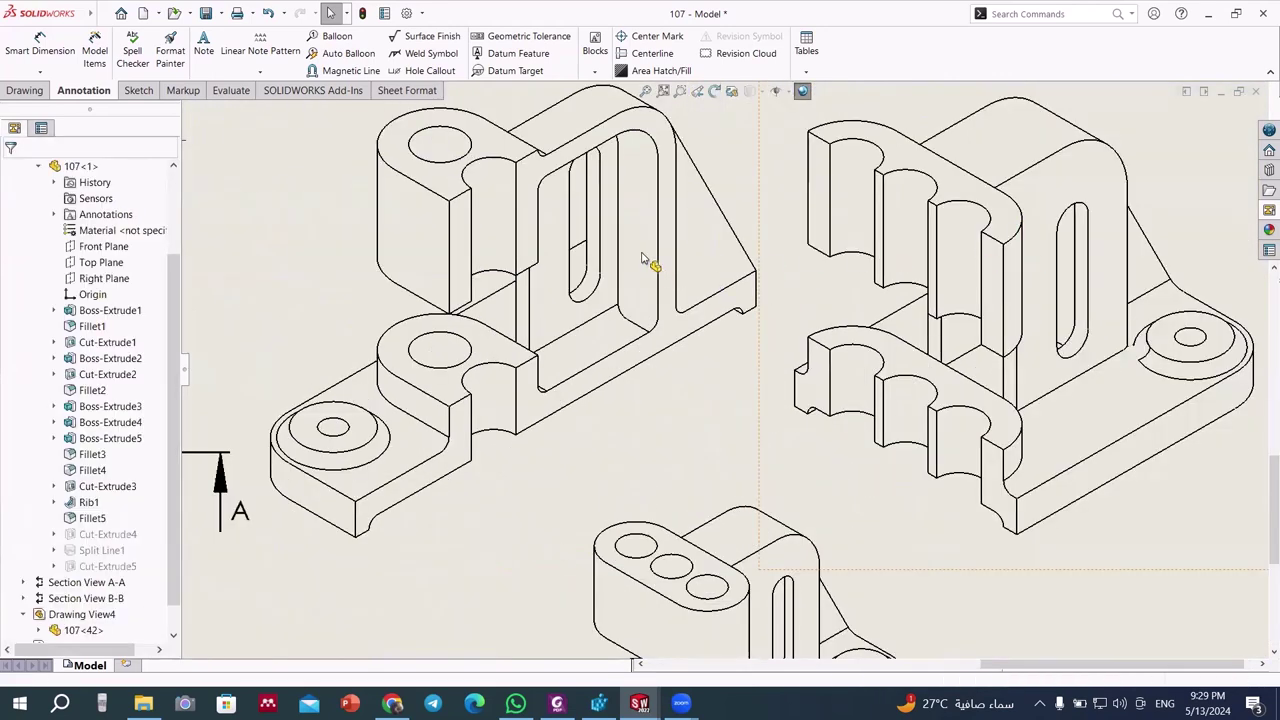
click(655, 70)
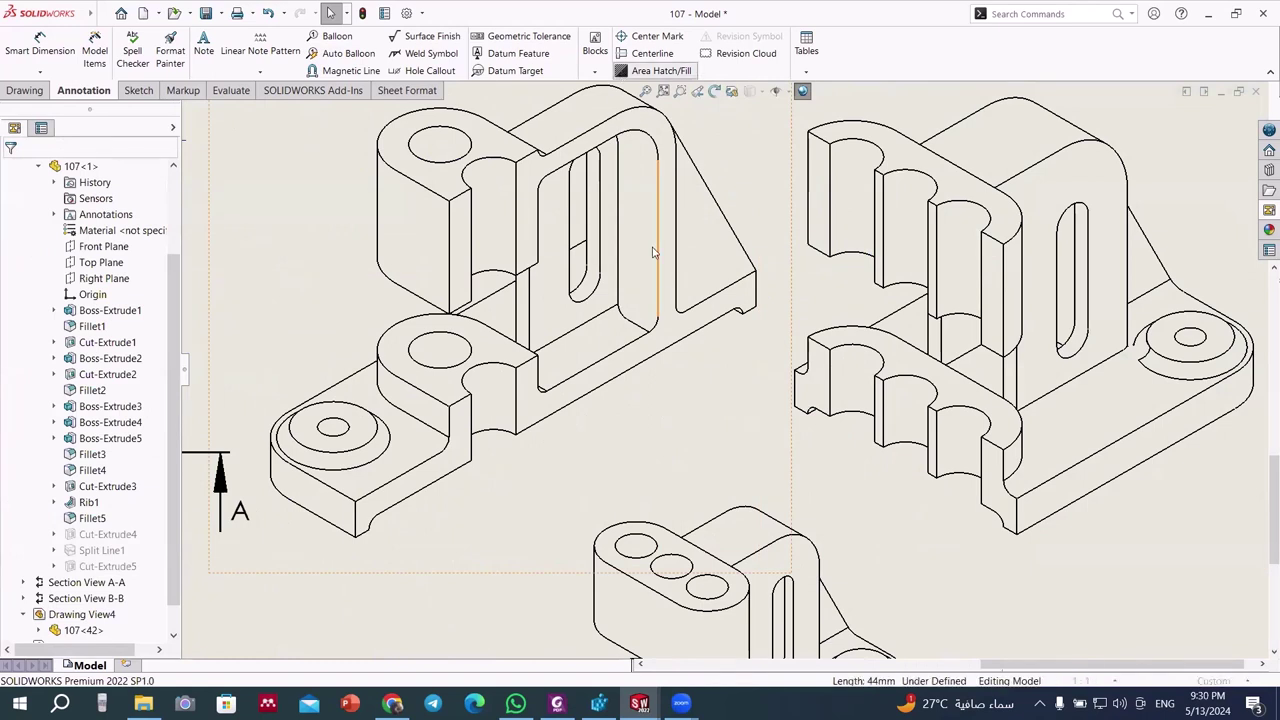
- Hatch three cut faces in the left view and six in the right view with ANSI31
click(660, 354)
click(412, 485)
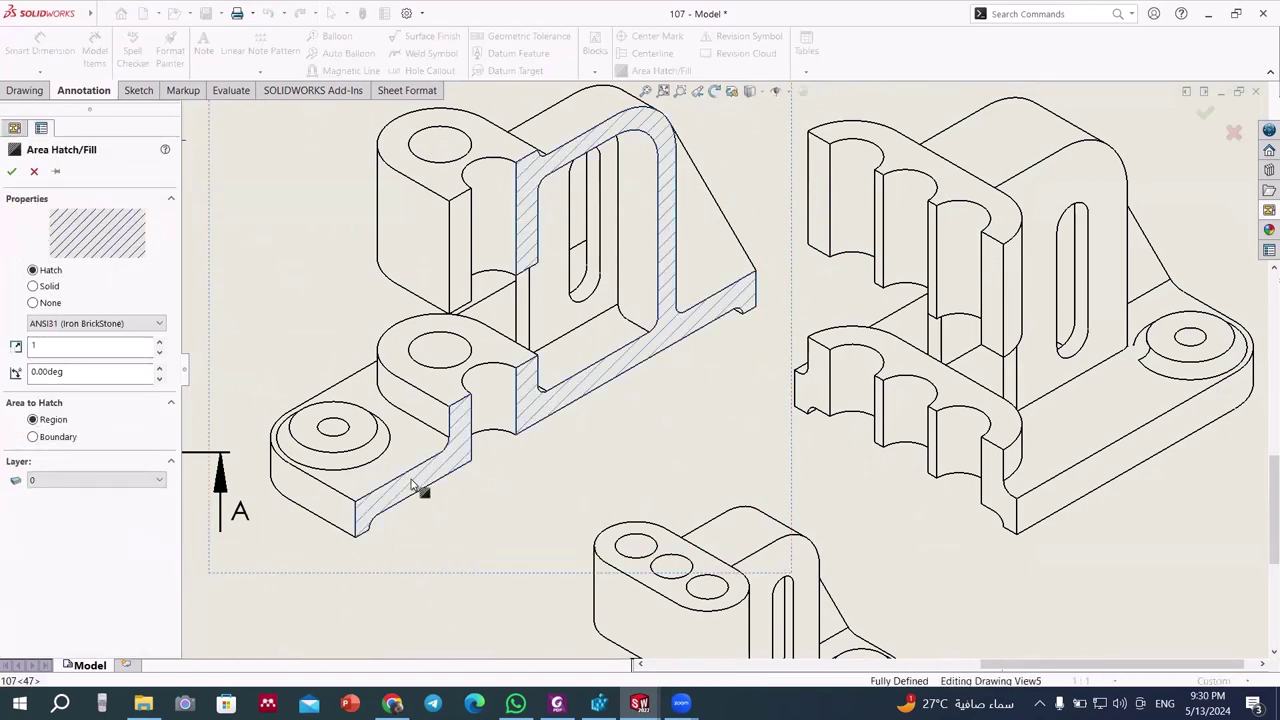
click(465, 250)
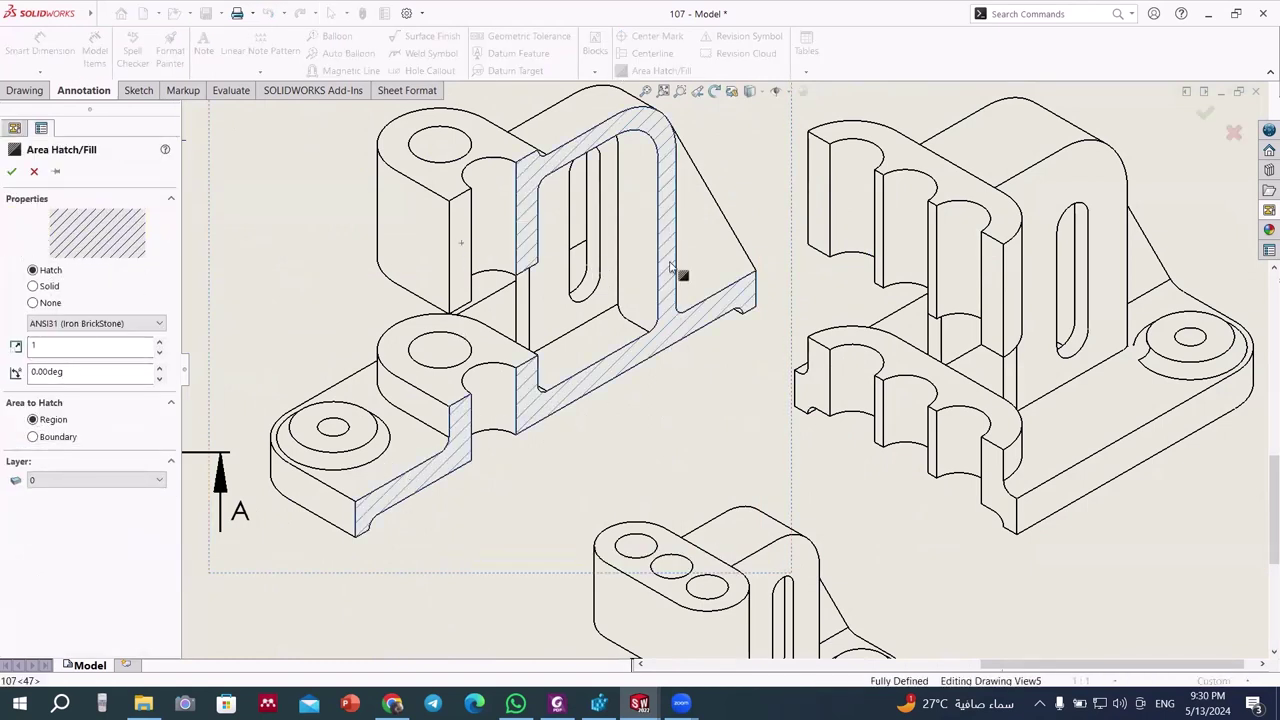
click(812, 166)
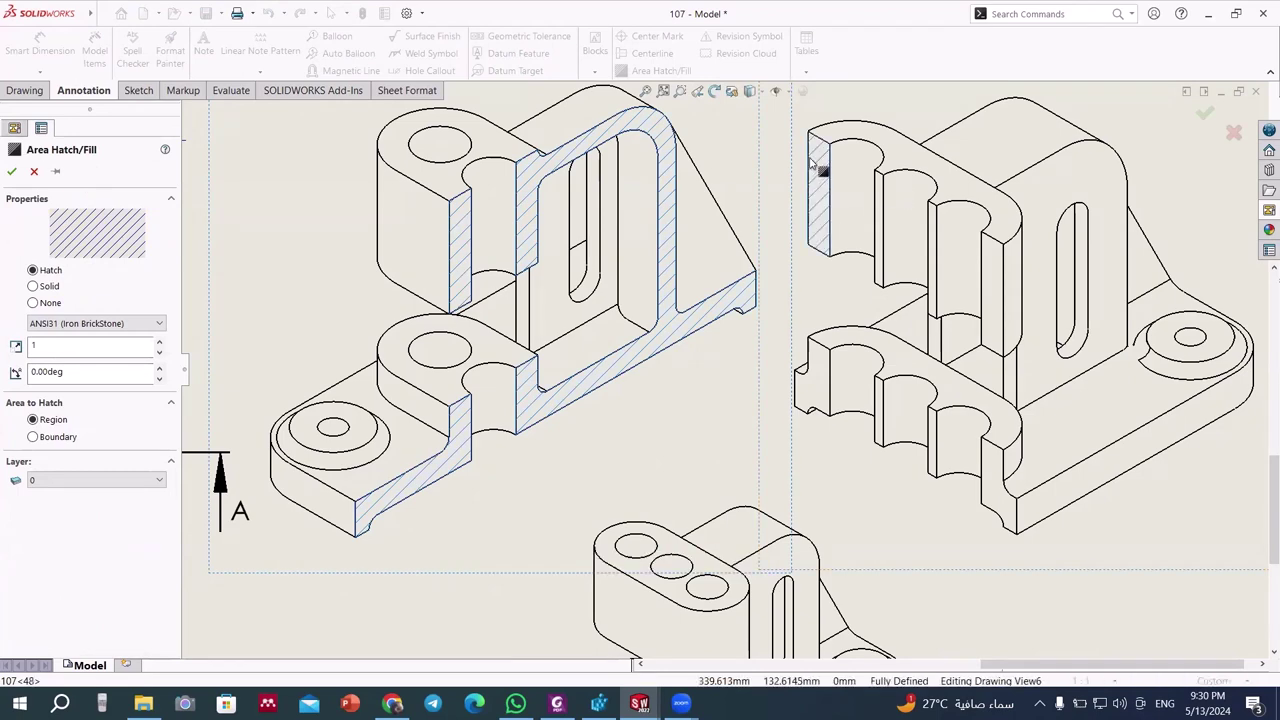
click(880, 200)
click(931, 226)
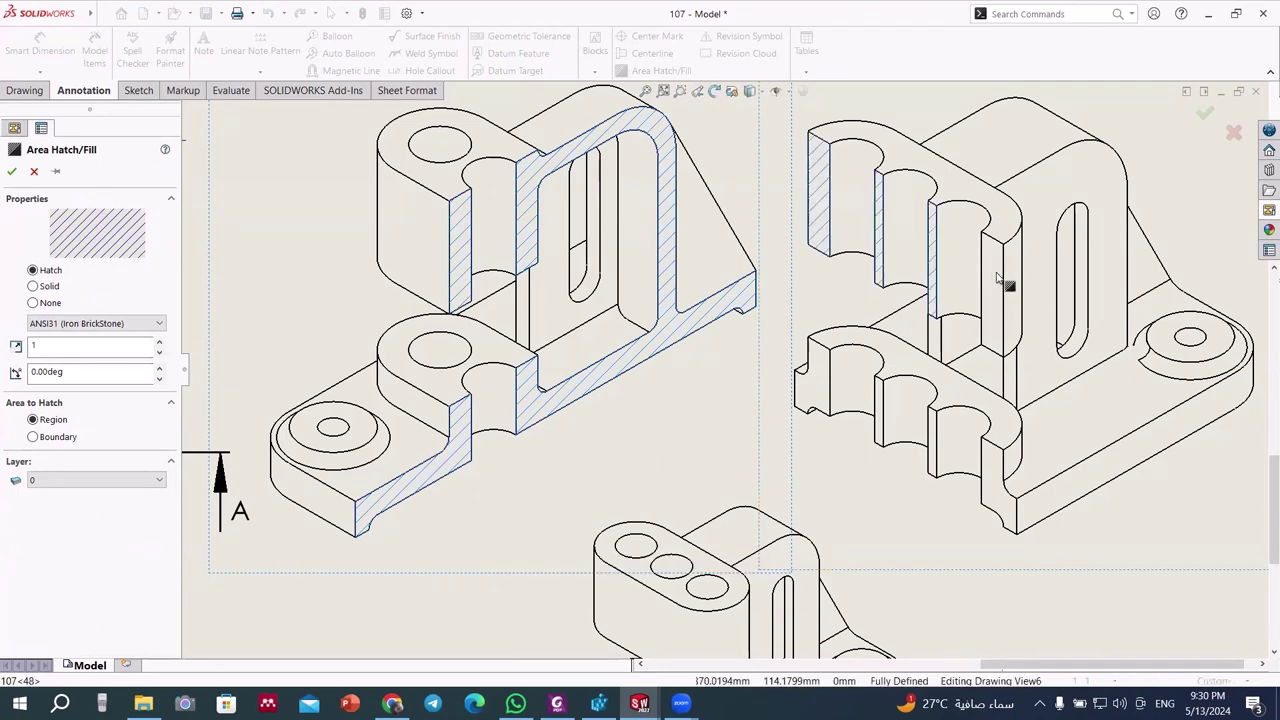
click(997, 278)
click(1003, 480)
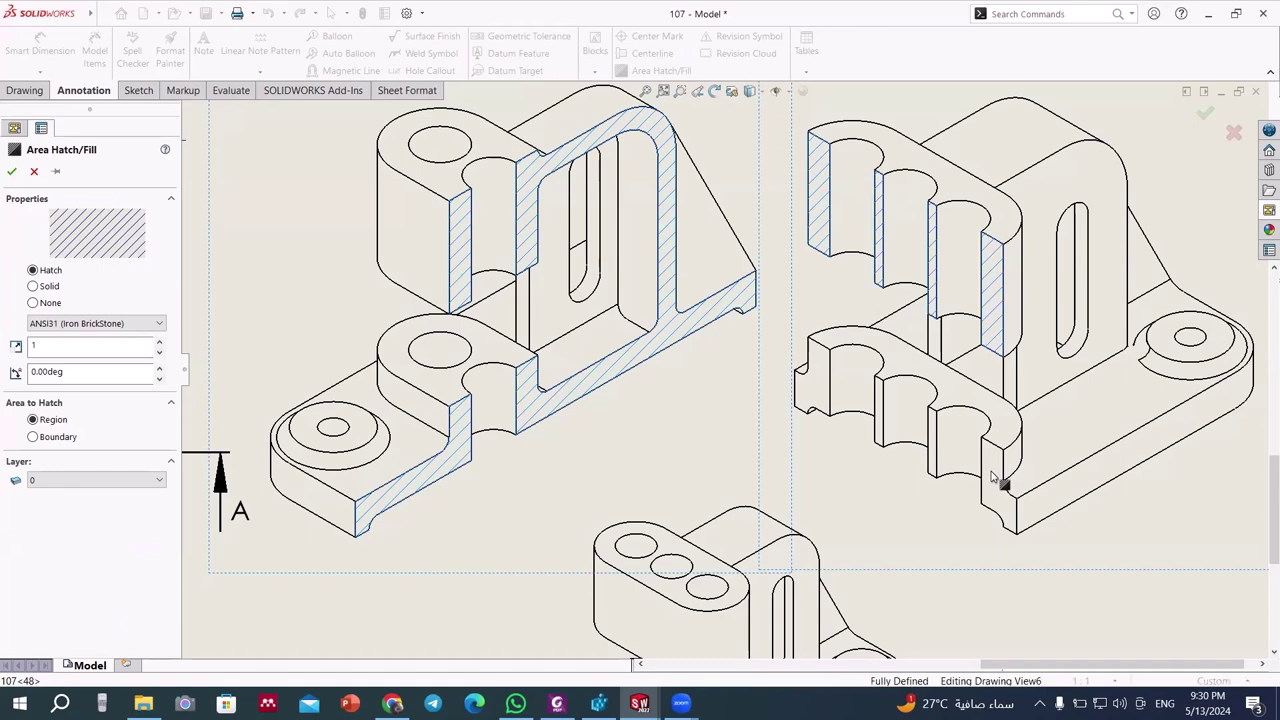
click(879, 399)
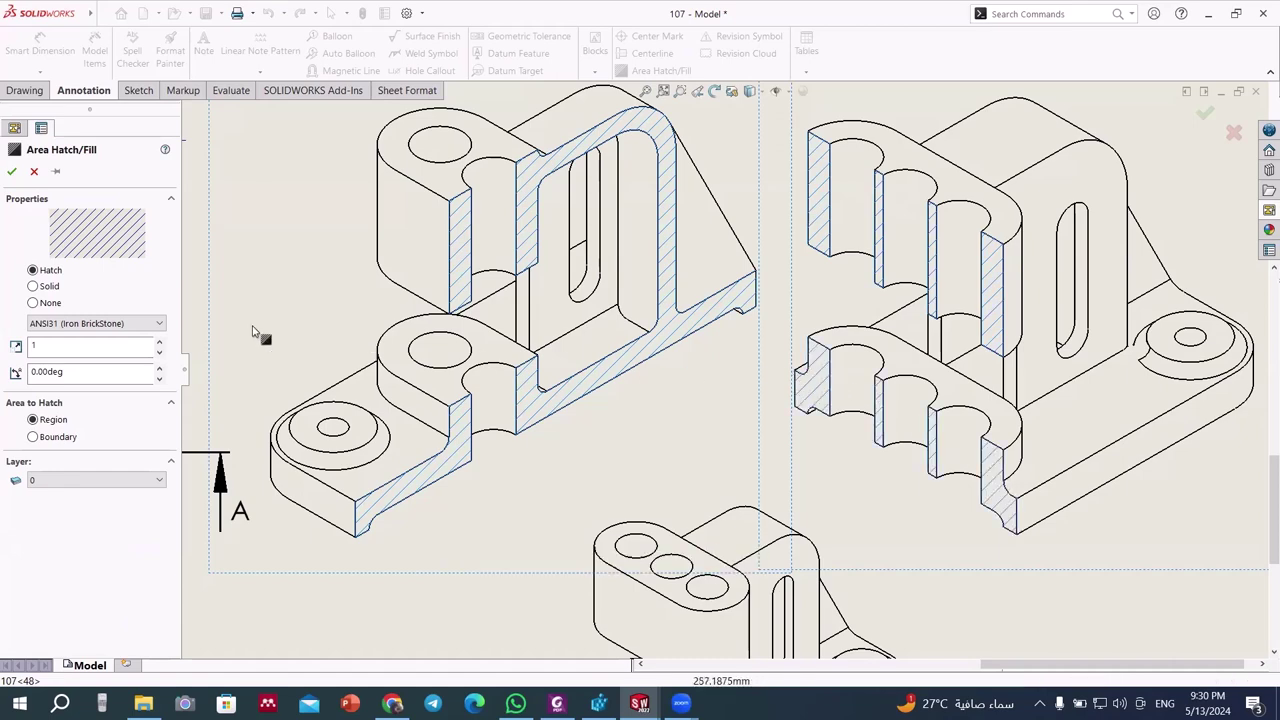
click(12, 173)
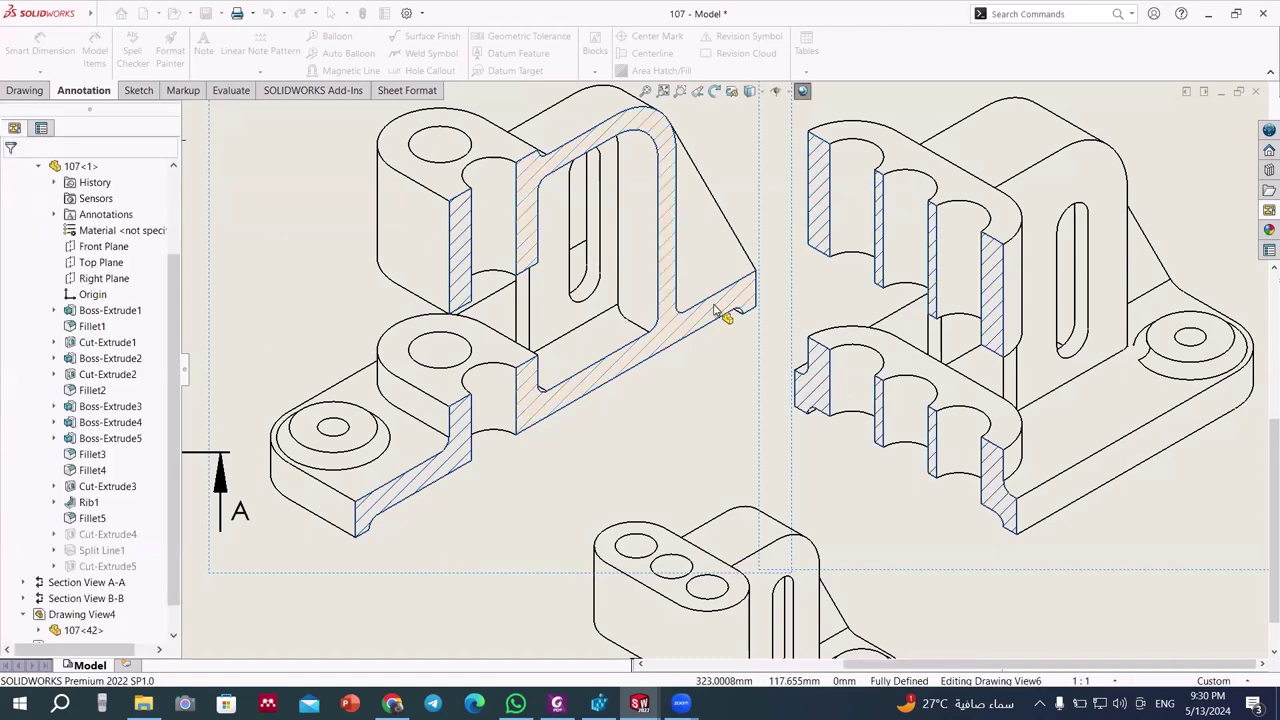
scroll(723, 314, up, 3)
scroll(763, 286, up, 3)
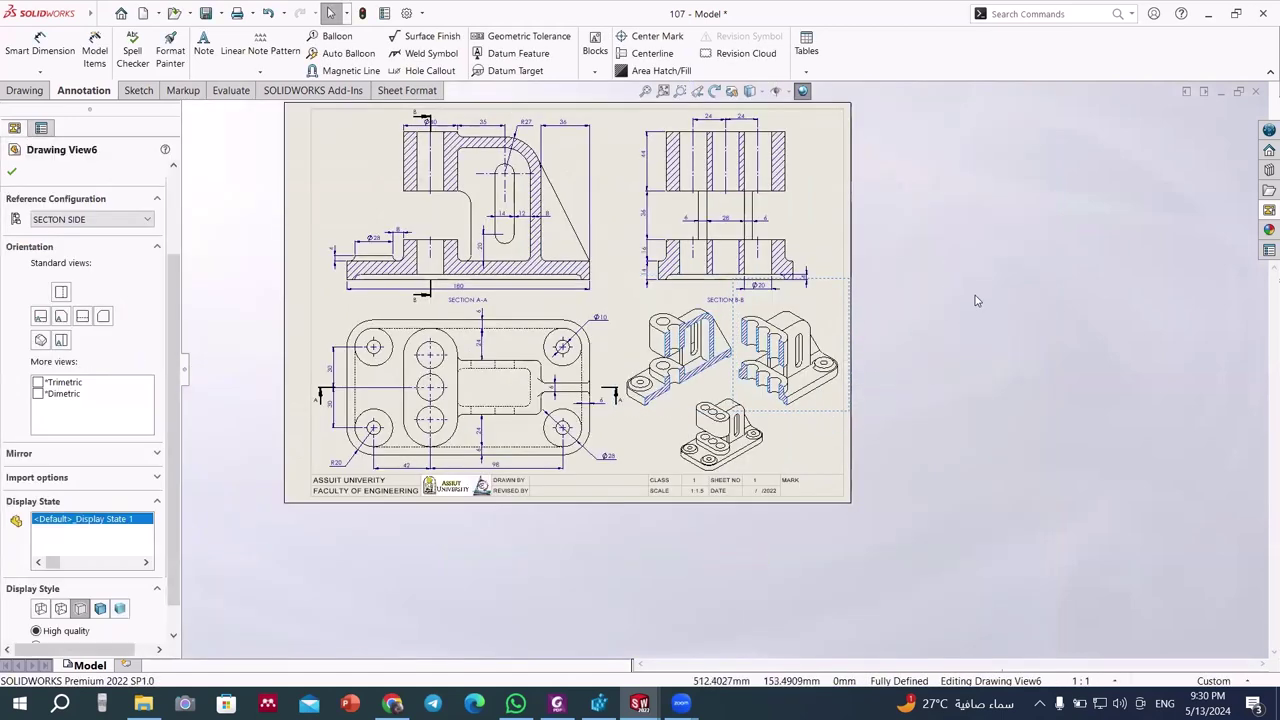
- Save the drawing and all modified documents
scroll(880, 255, up, 2)
scroll(822, 207, down, 2)
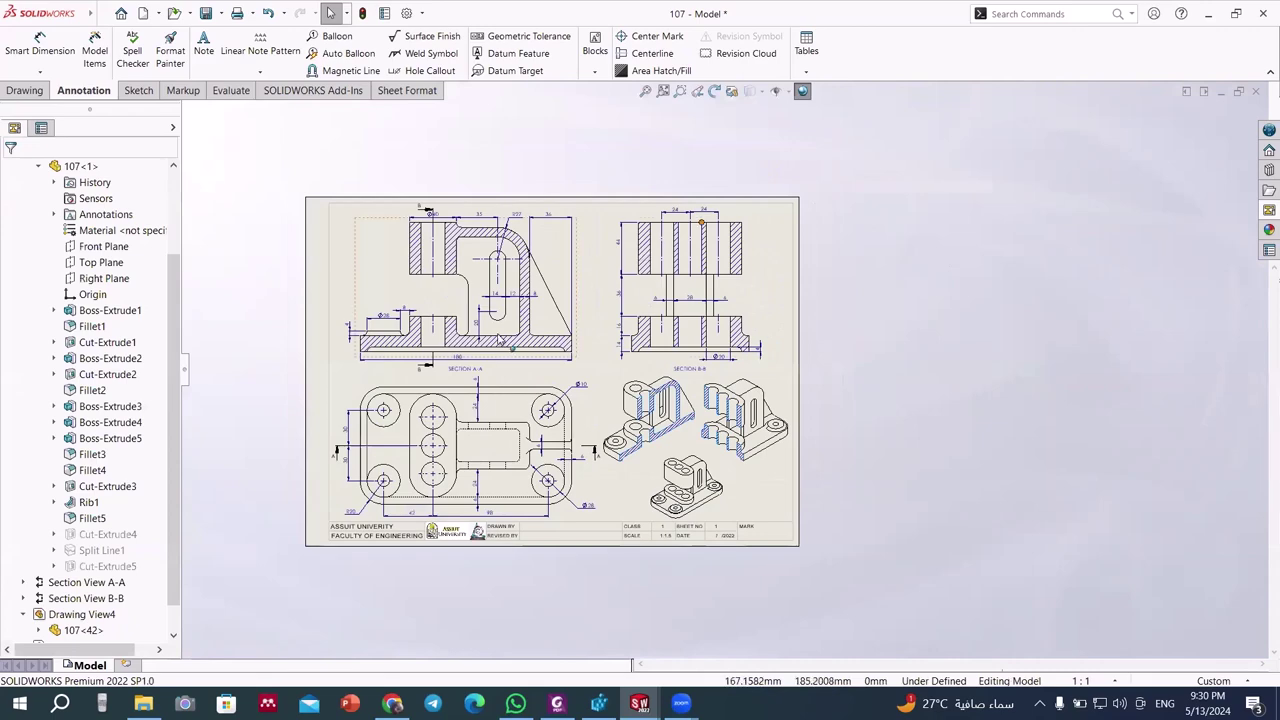
key(ctrl+s)
click(320, 277)
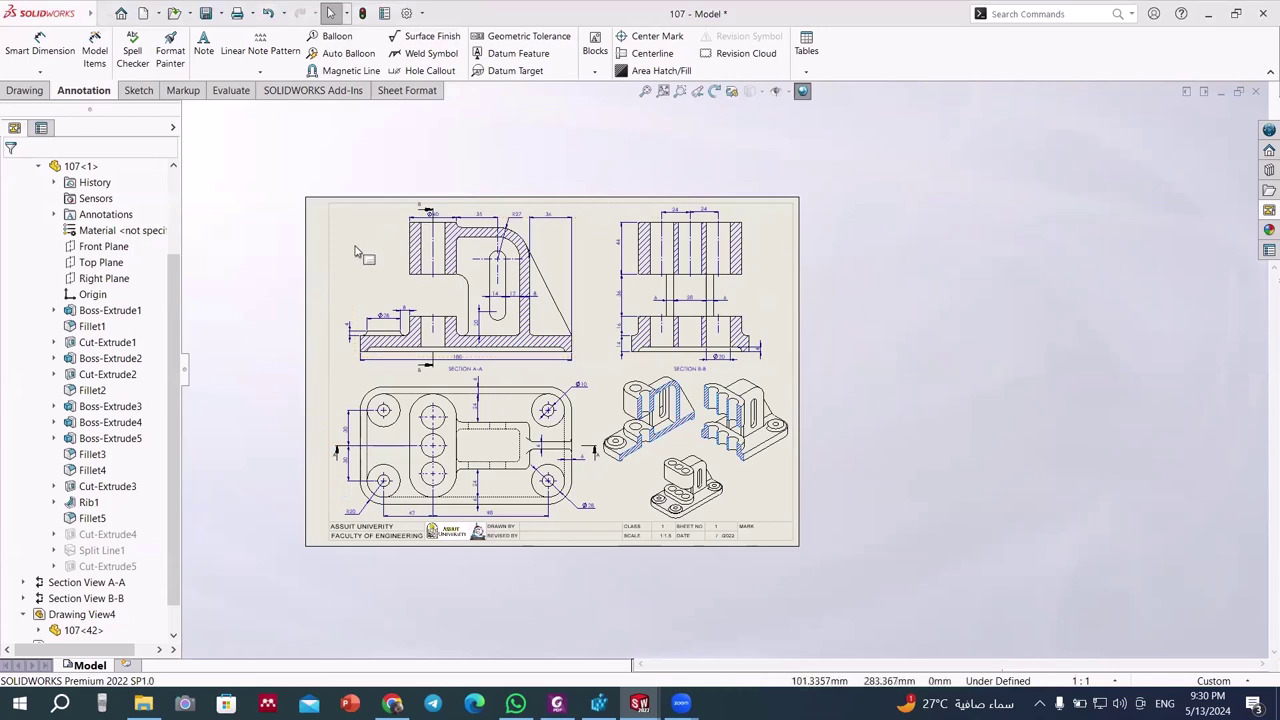
- Export a copy of the drawing as 107 in Adobe PDF format
click(104, 14)
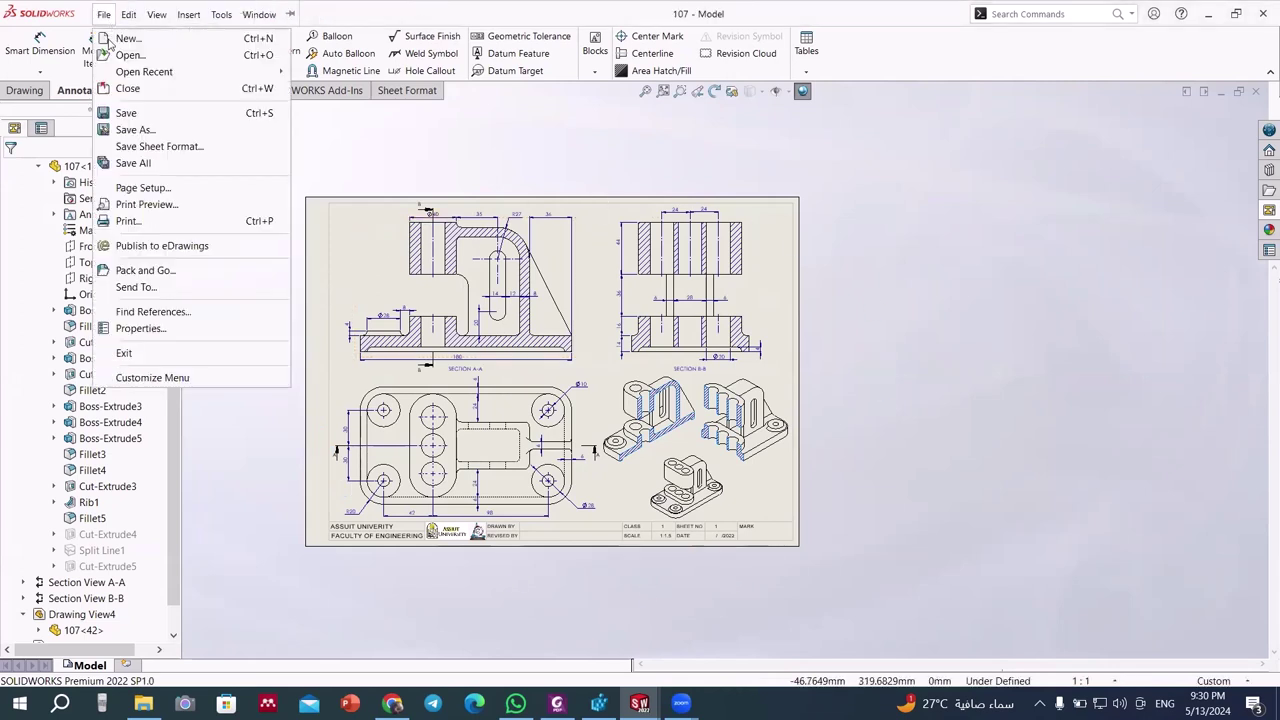
click(150, 129)
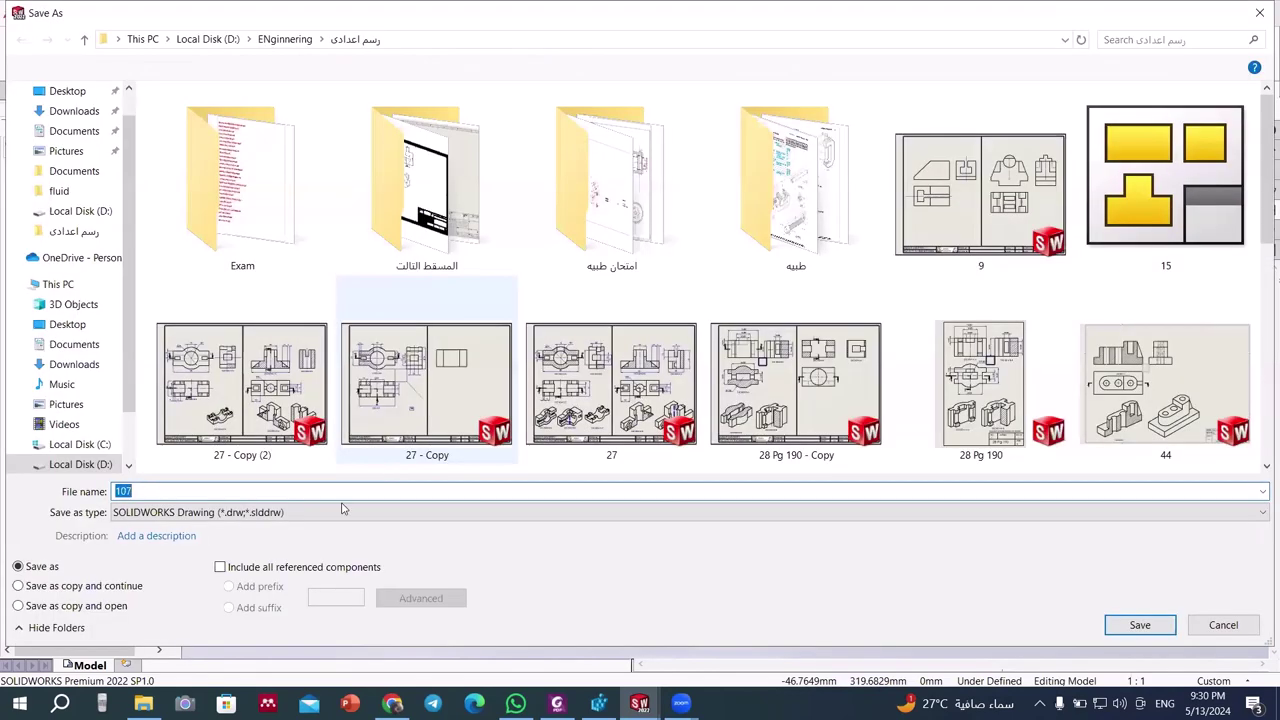
click(341, 511)
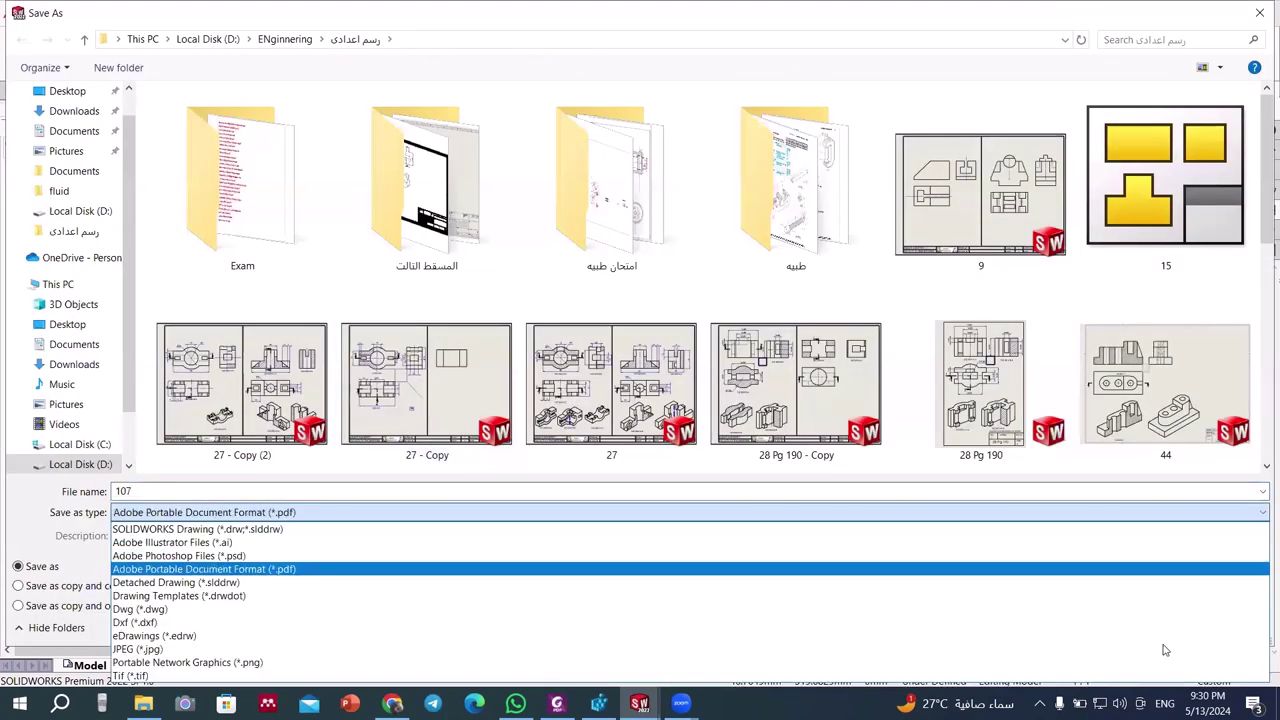
key(Return)
click(1085, 600)
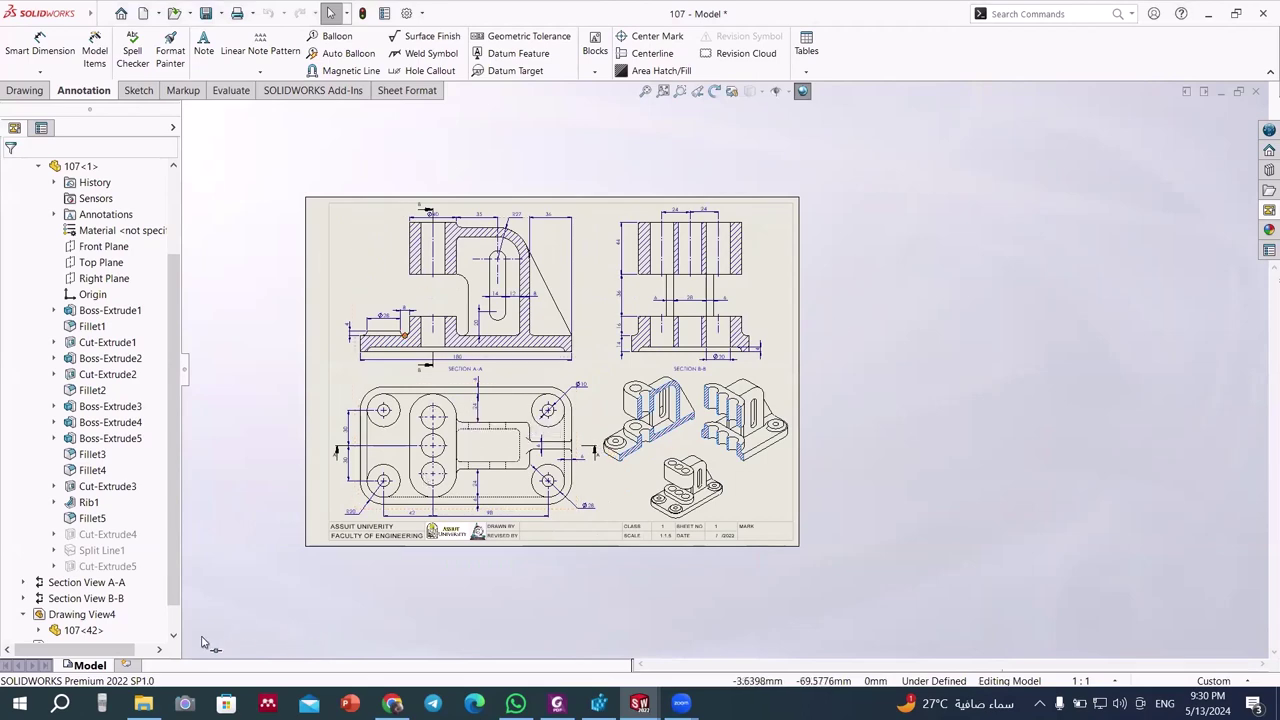
- Find 107.pdf in the رسم اعدادی folder and open it in Foxit
click(143, 703)
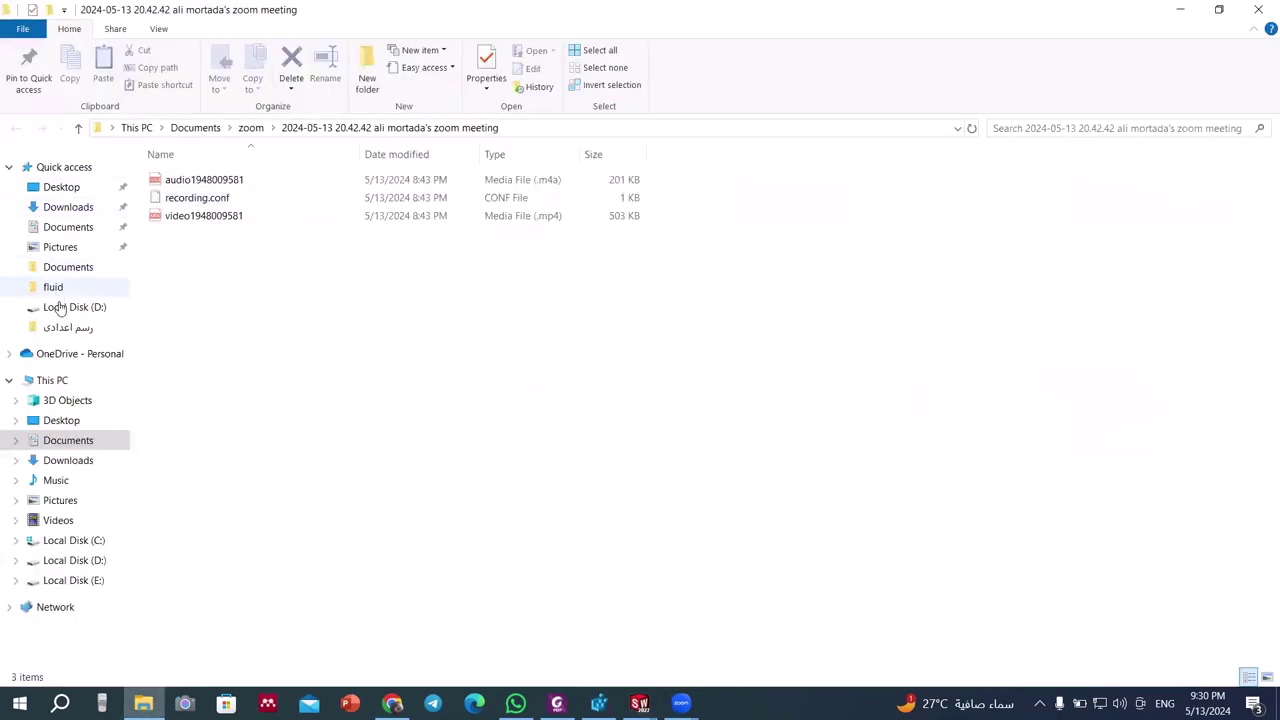
click(70, 328)
scroll(509, 341, down, 2)
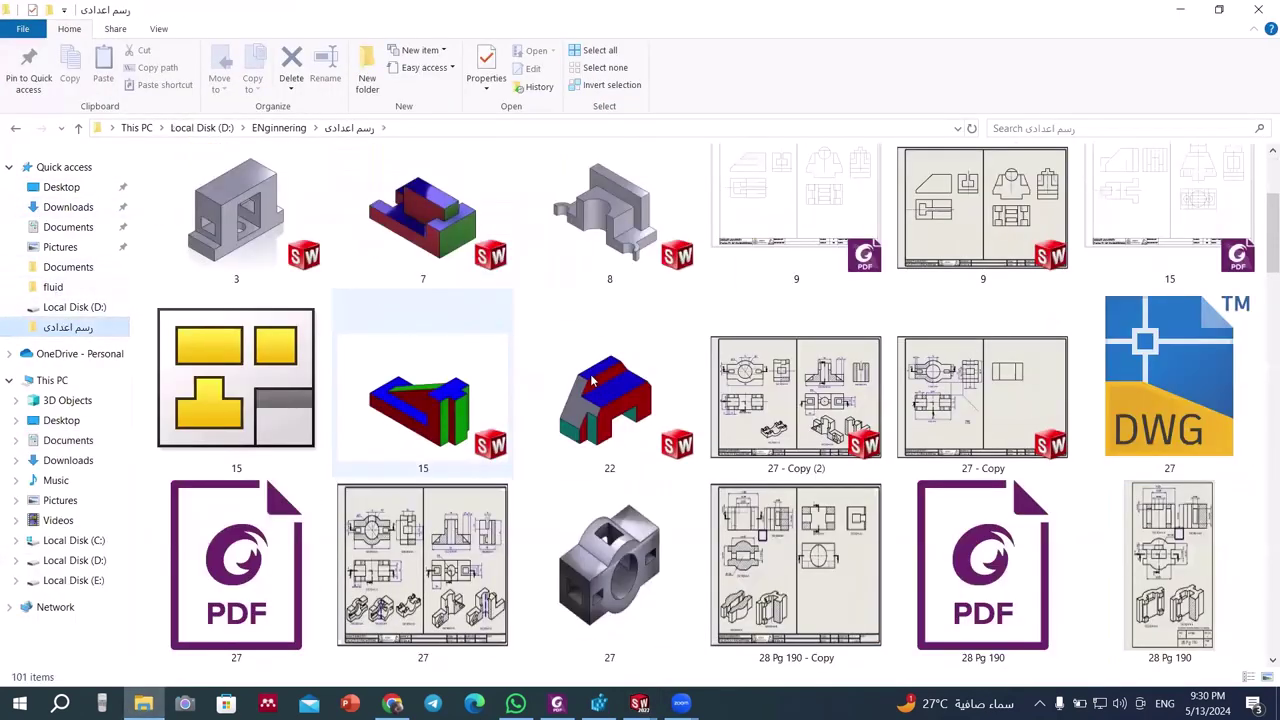
scroll(594, 382, down, 4)
click(779, 381)
text(107)
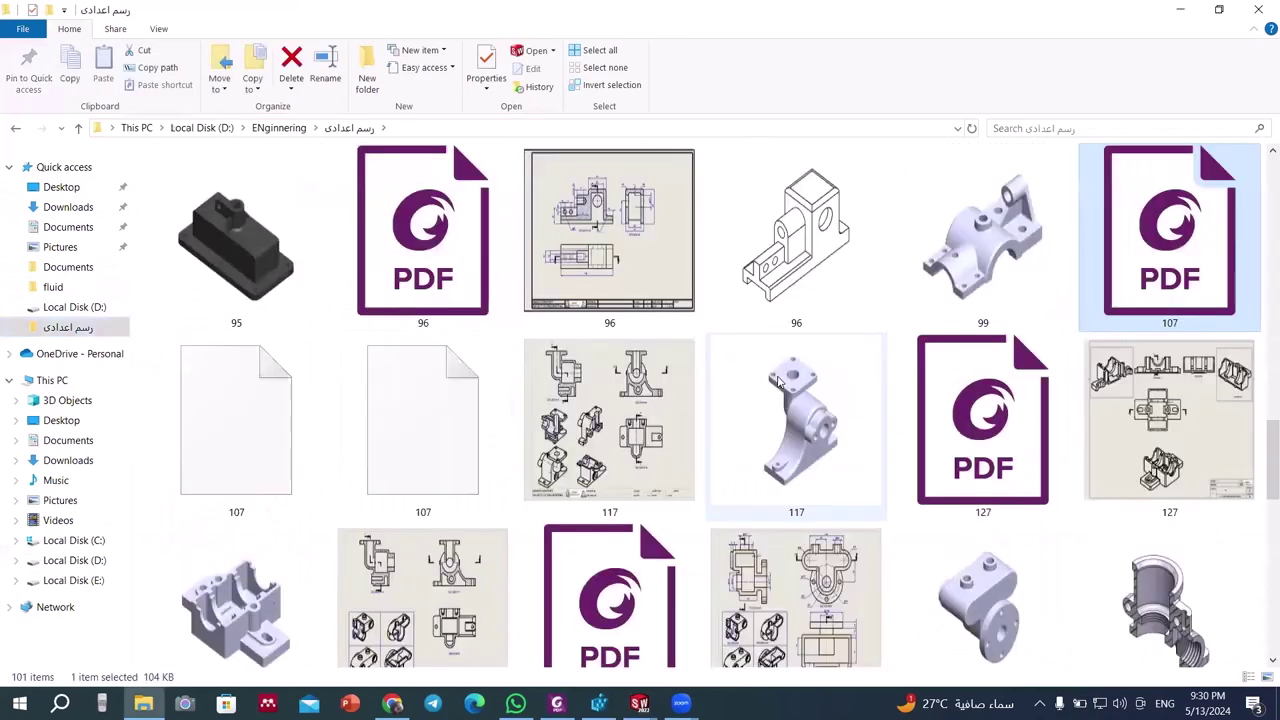
double_click(1199, 215)
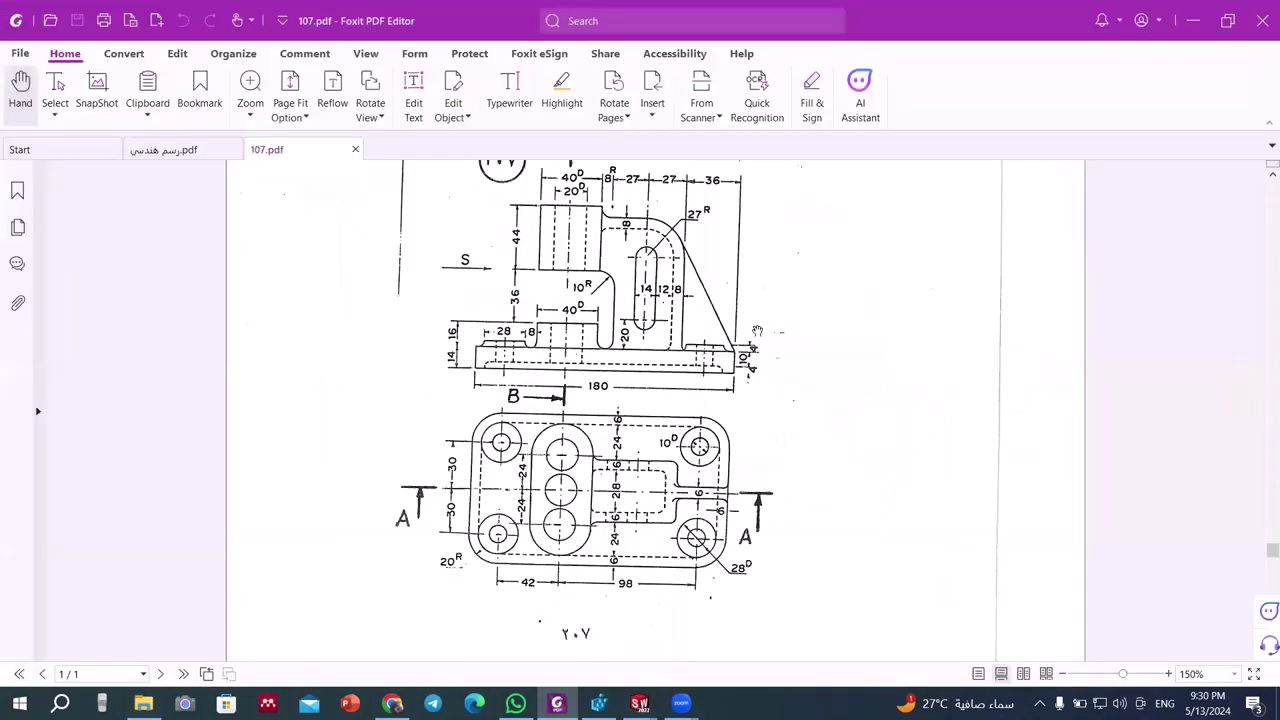
scroll(757, 331, down, 2)
scroll(757, 331, down, 2)
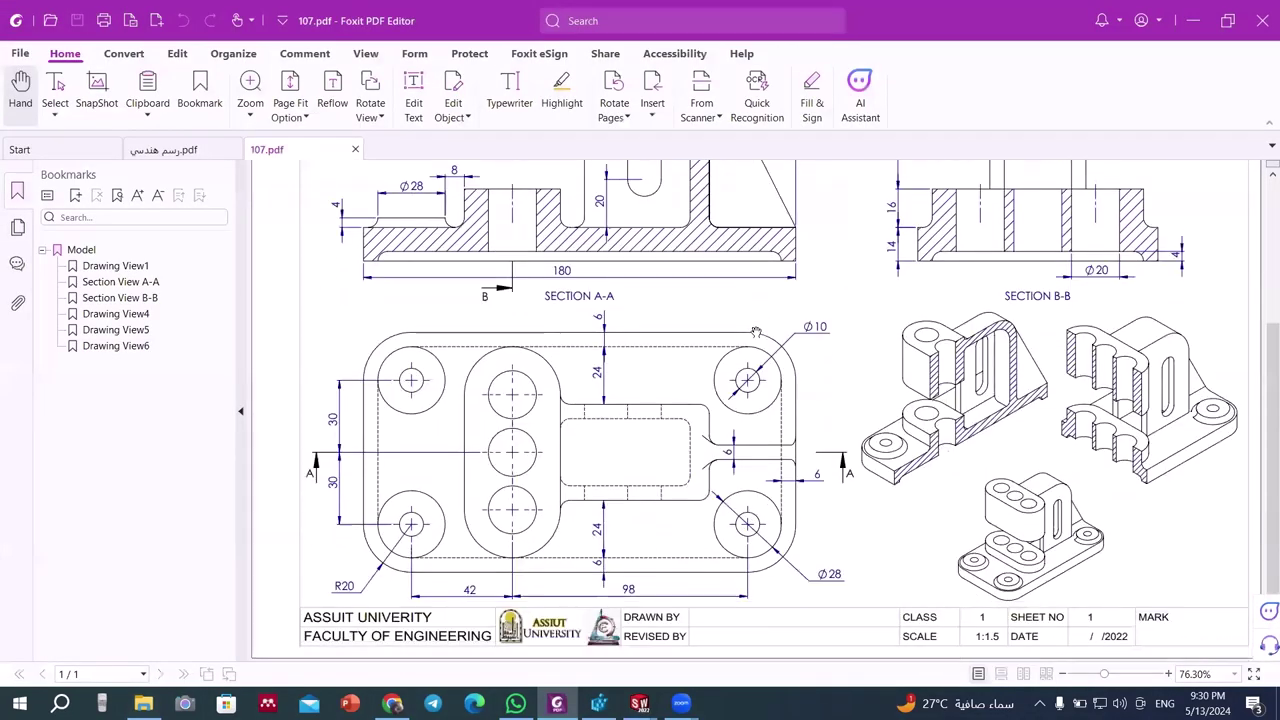
scroll(755, 332, up, 2)
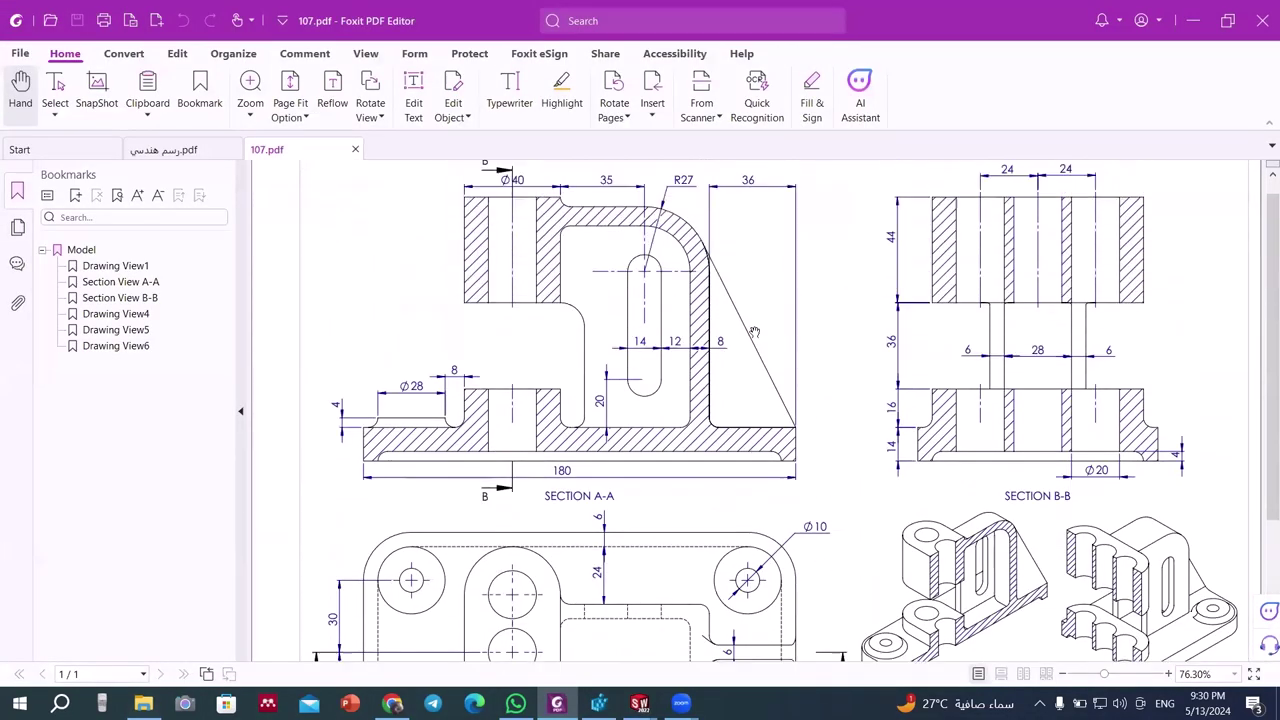
scroll(755, 332, up, 1)
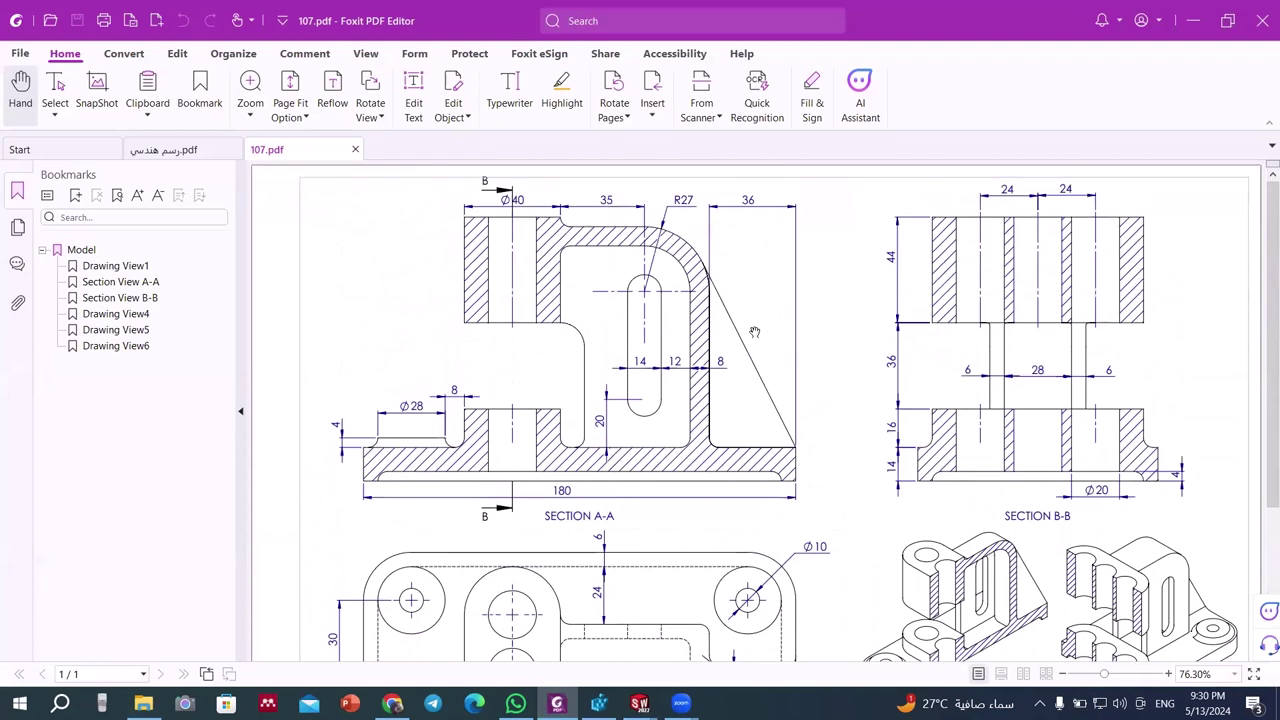